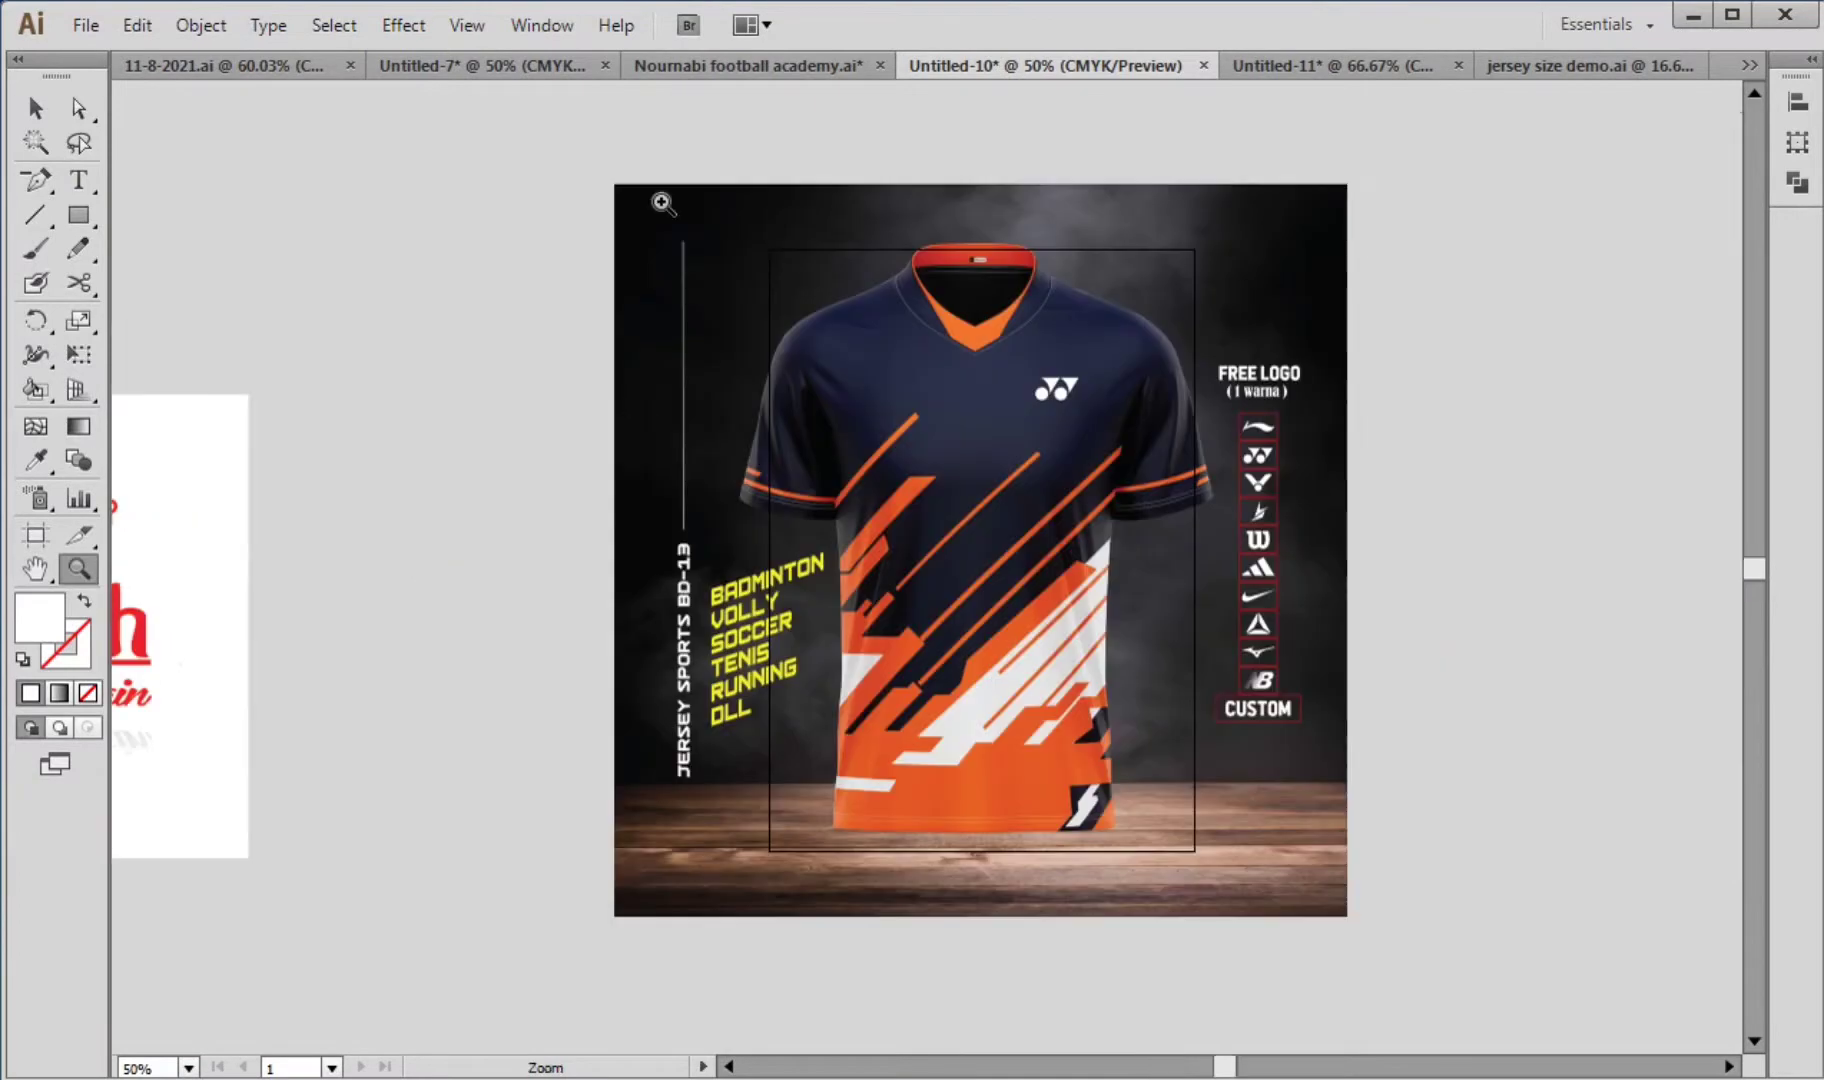
Step: Start a Pen tool outline of the jersey's orange pattern around the diagonal orange block near the left side seam
left_click_drag(1383, 989, 1418, 1014)
left_click_drag(1303, 802, 1326, 936)
key("v")
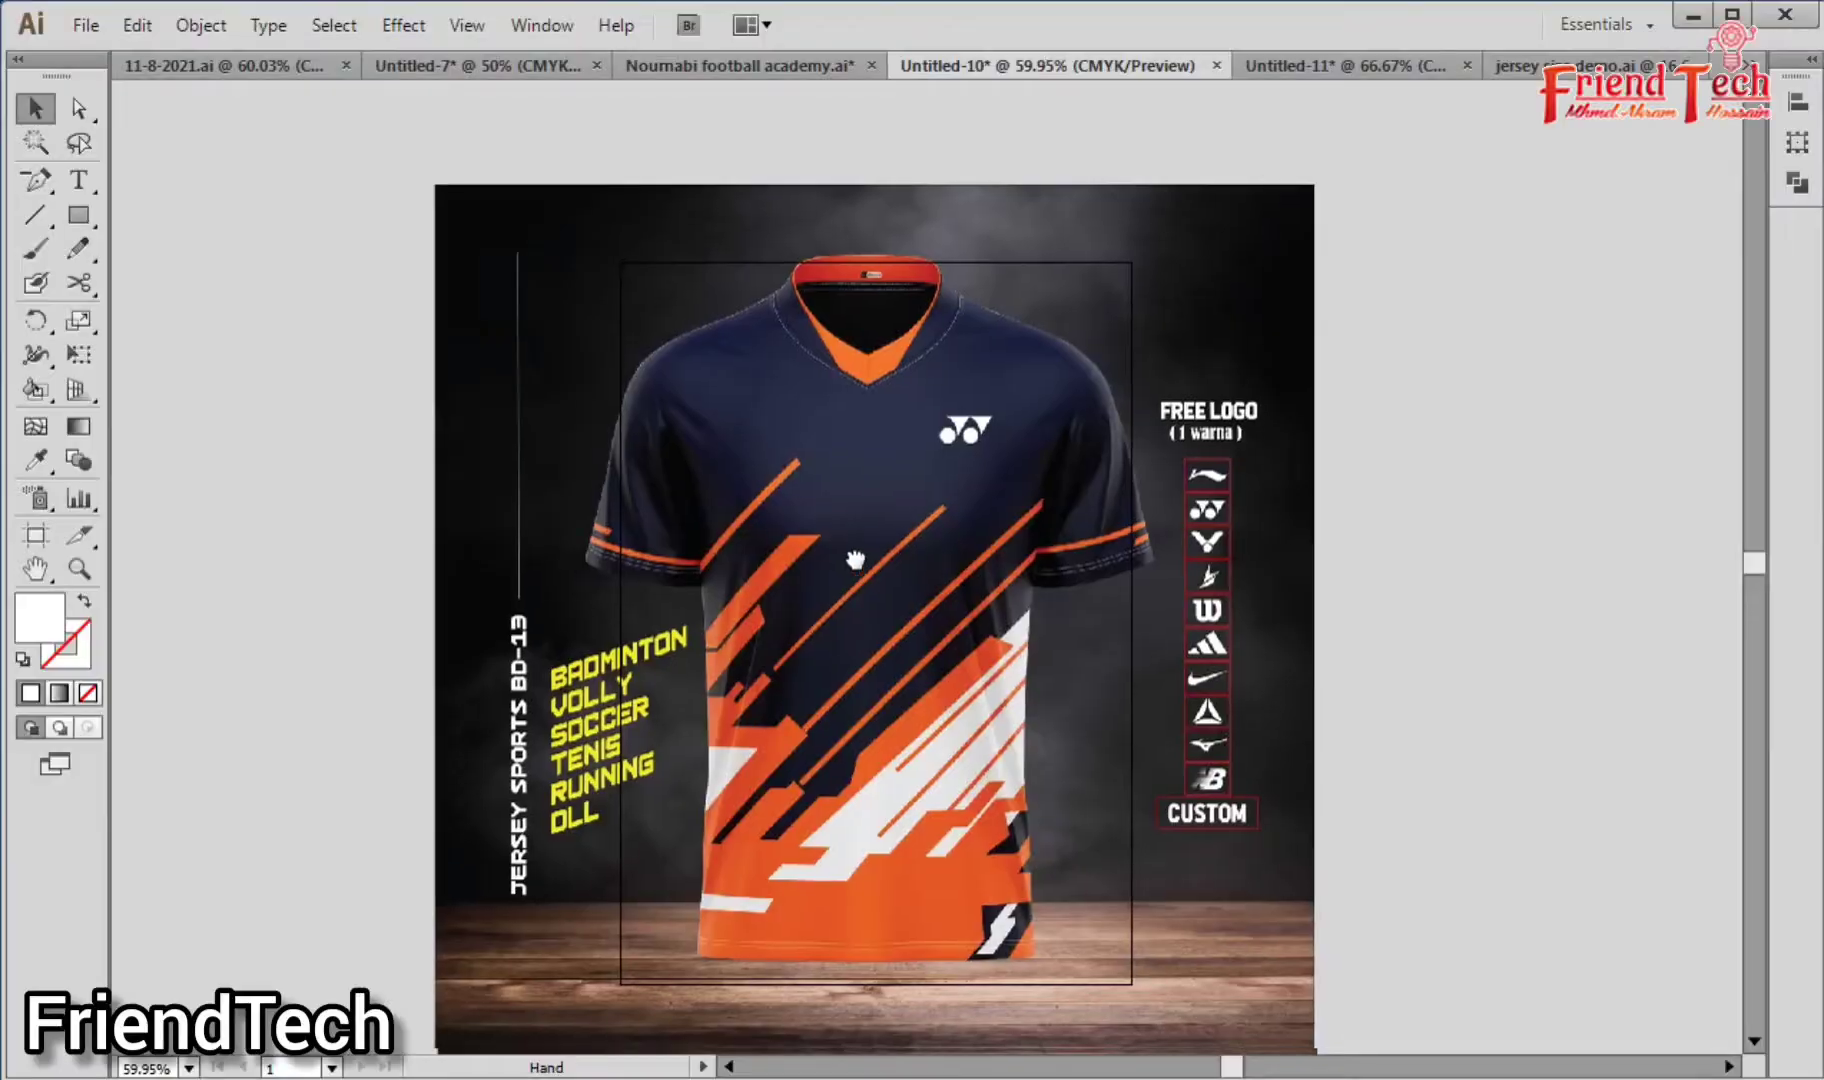
left_click_drag(923, 597, 829, 549)
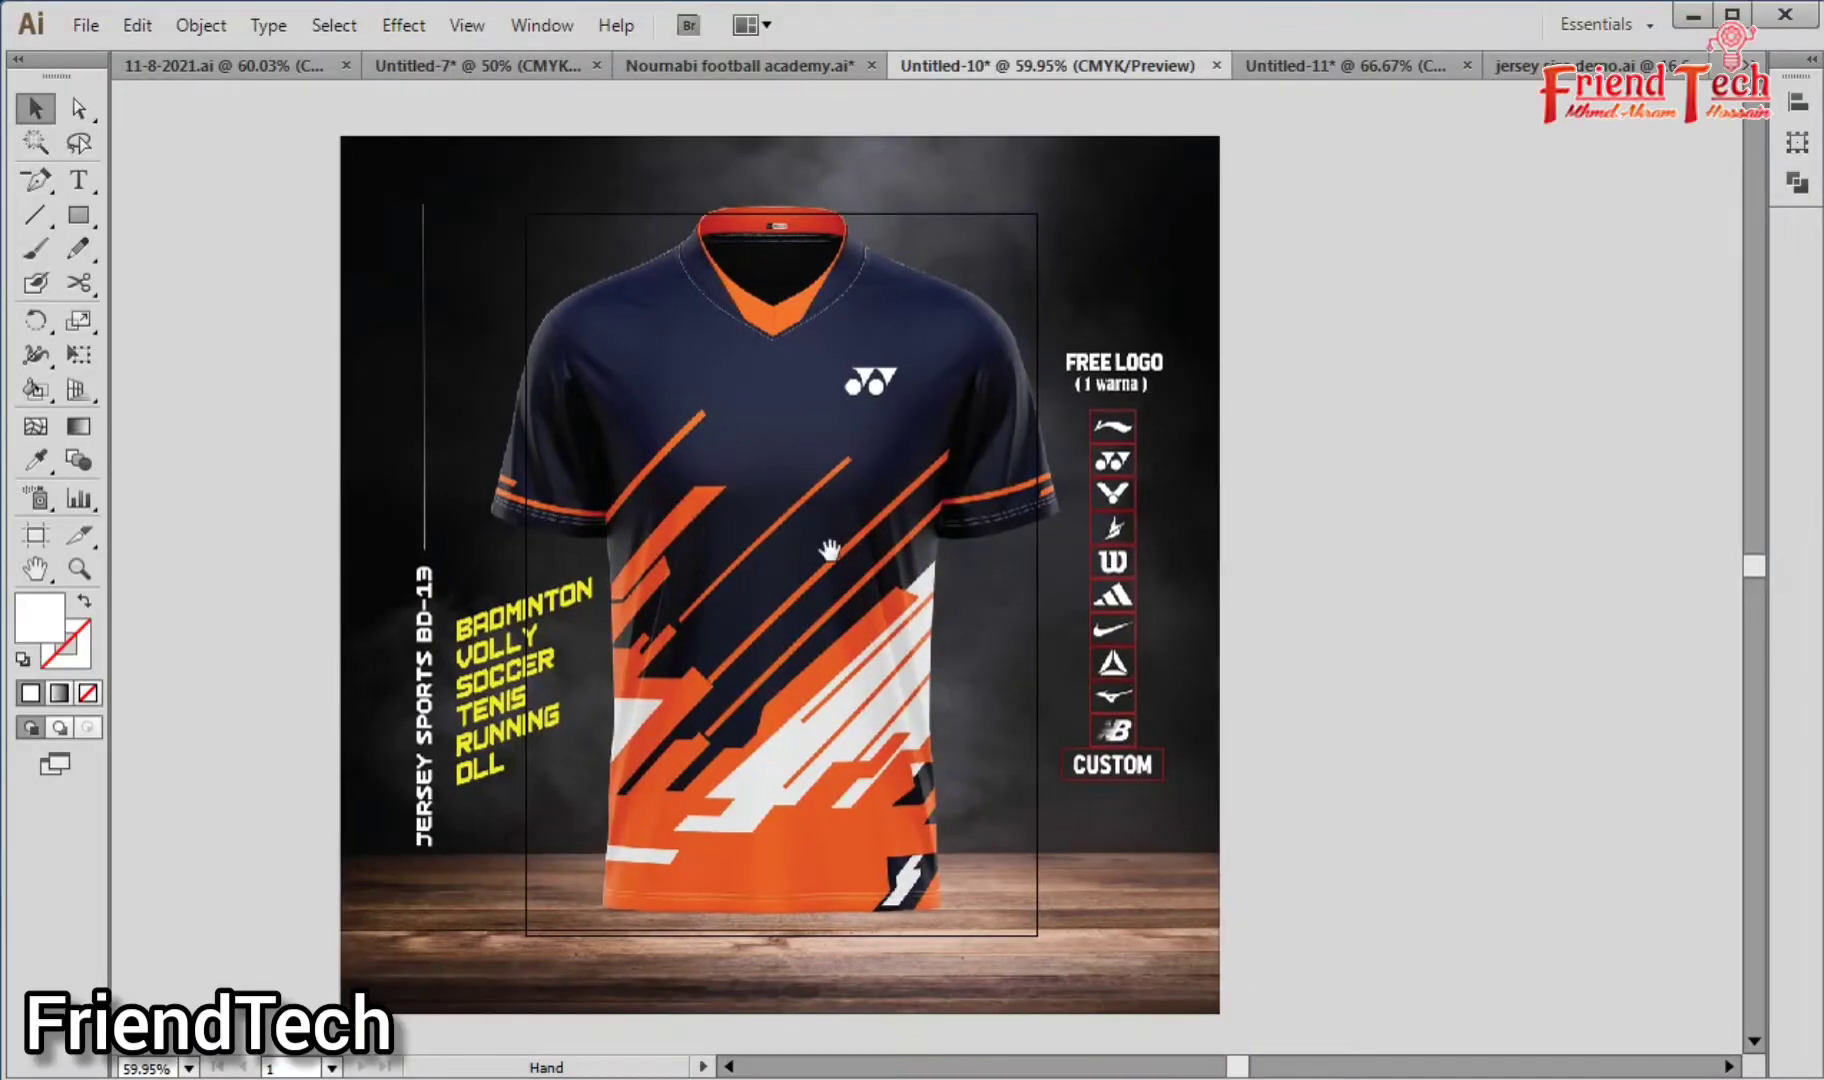
left_click_drag(1092, 974, 1109, 985)
left_click_drag(998, 883, 1042, 1015)
left_click_drag(797, 747, 863, 619)
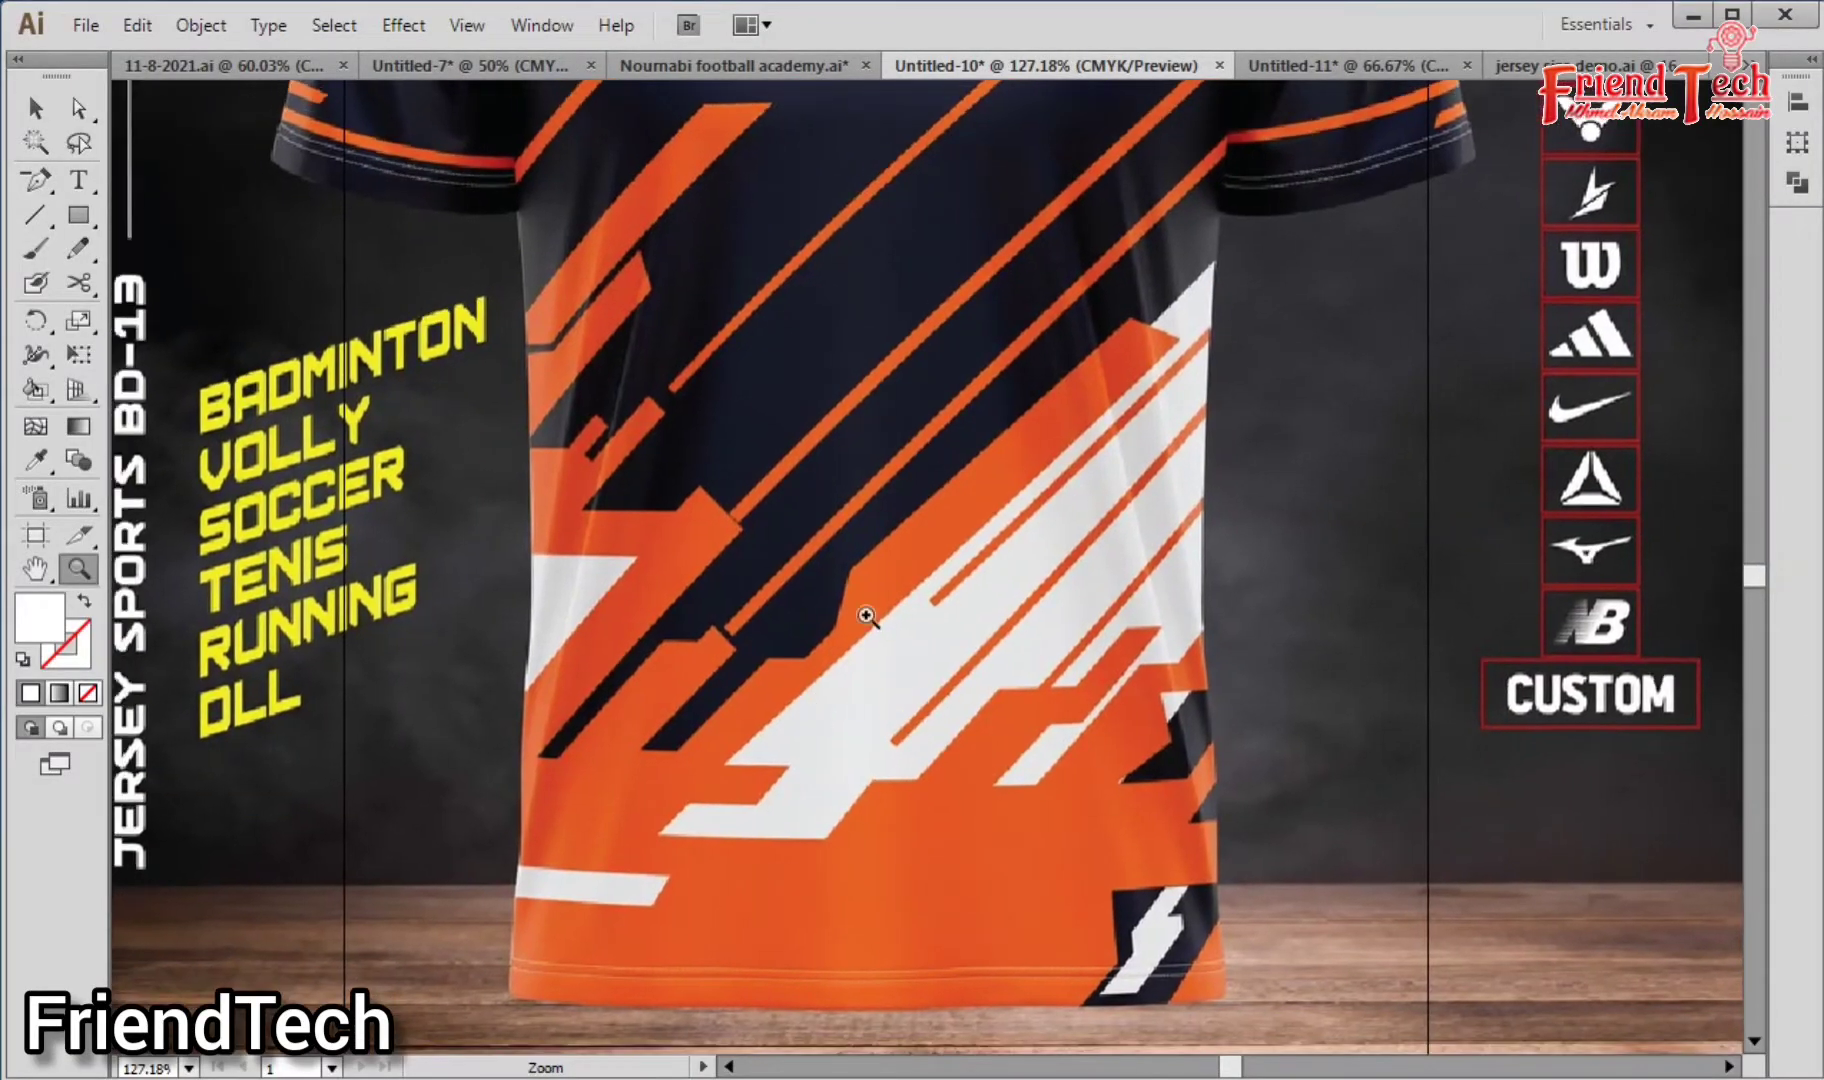
left_click(38, 182)
left_click(178, 184)
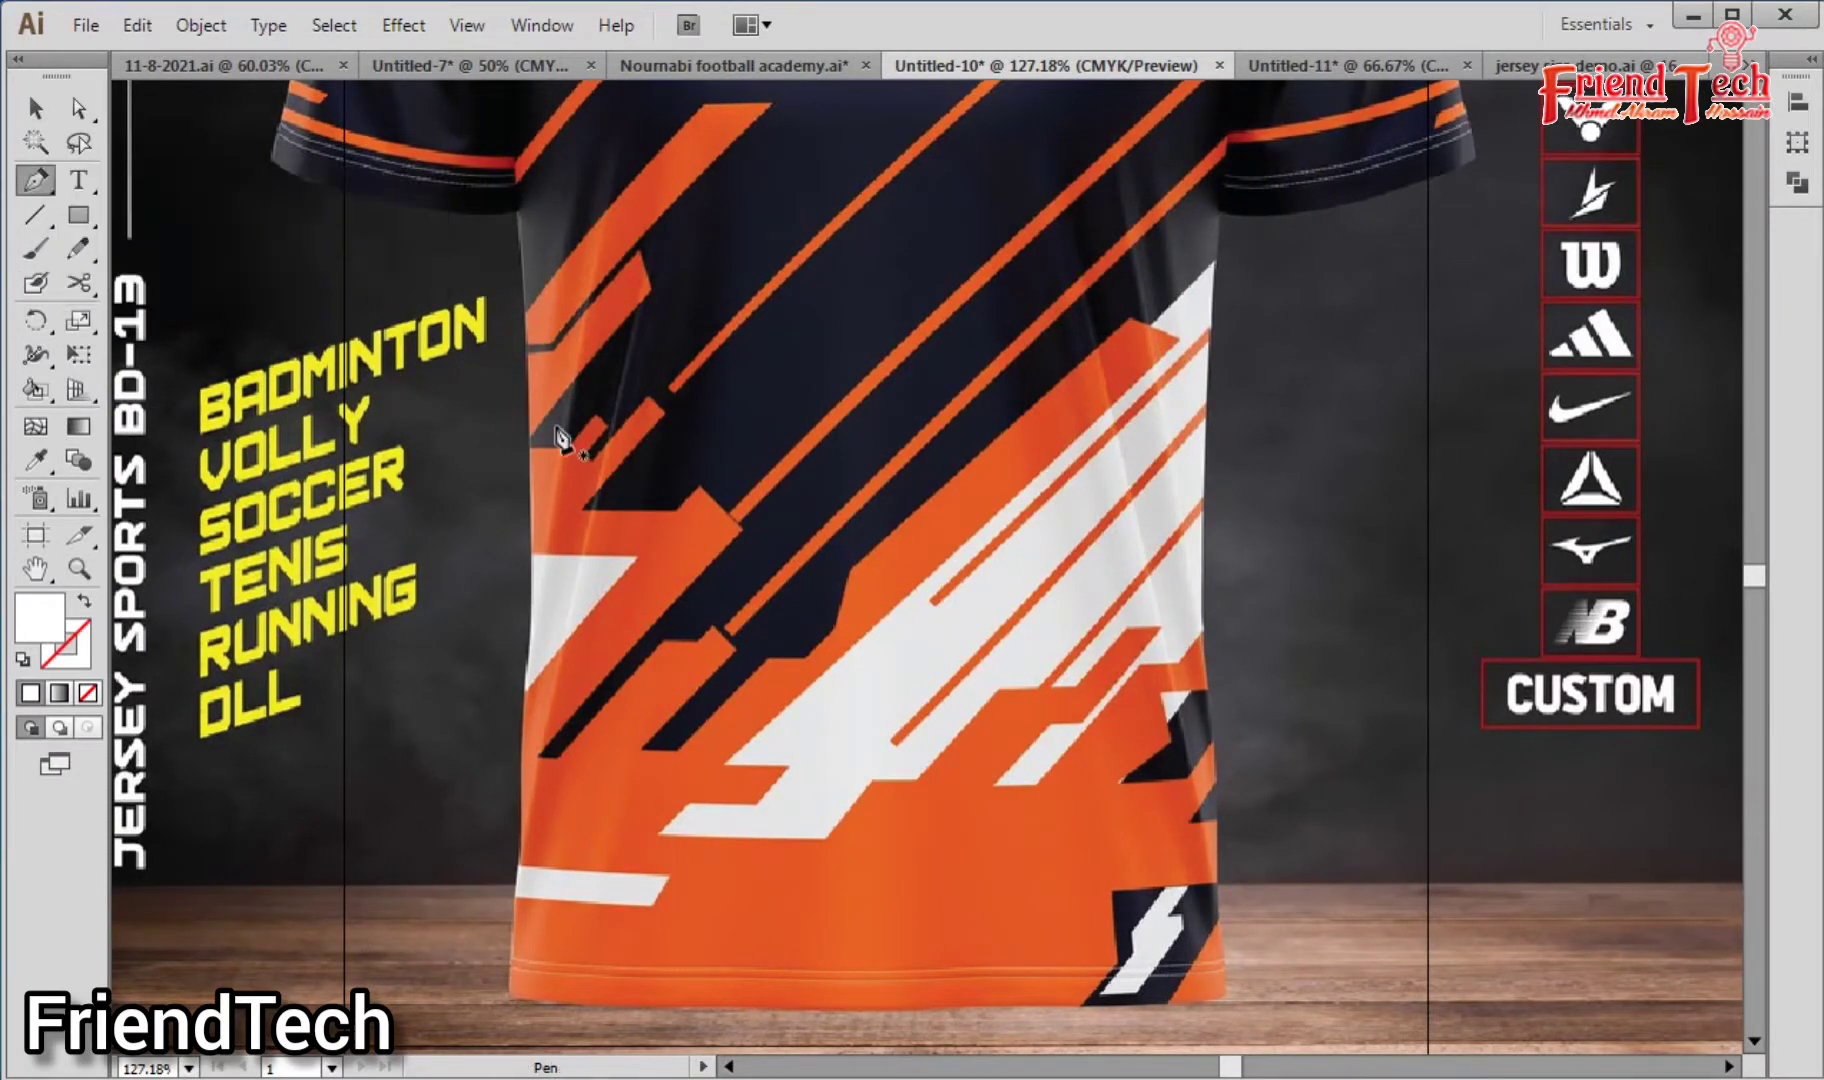
left_click(652, 292)
left_click(527, 446)
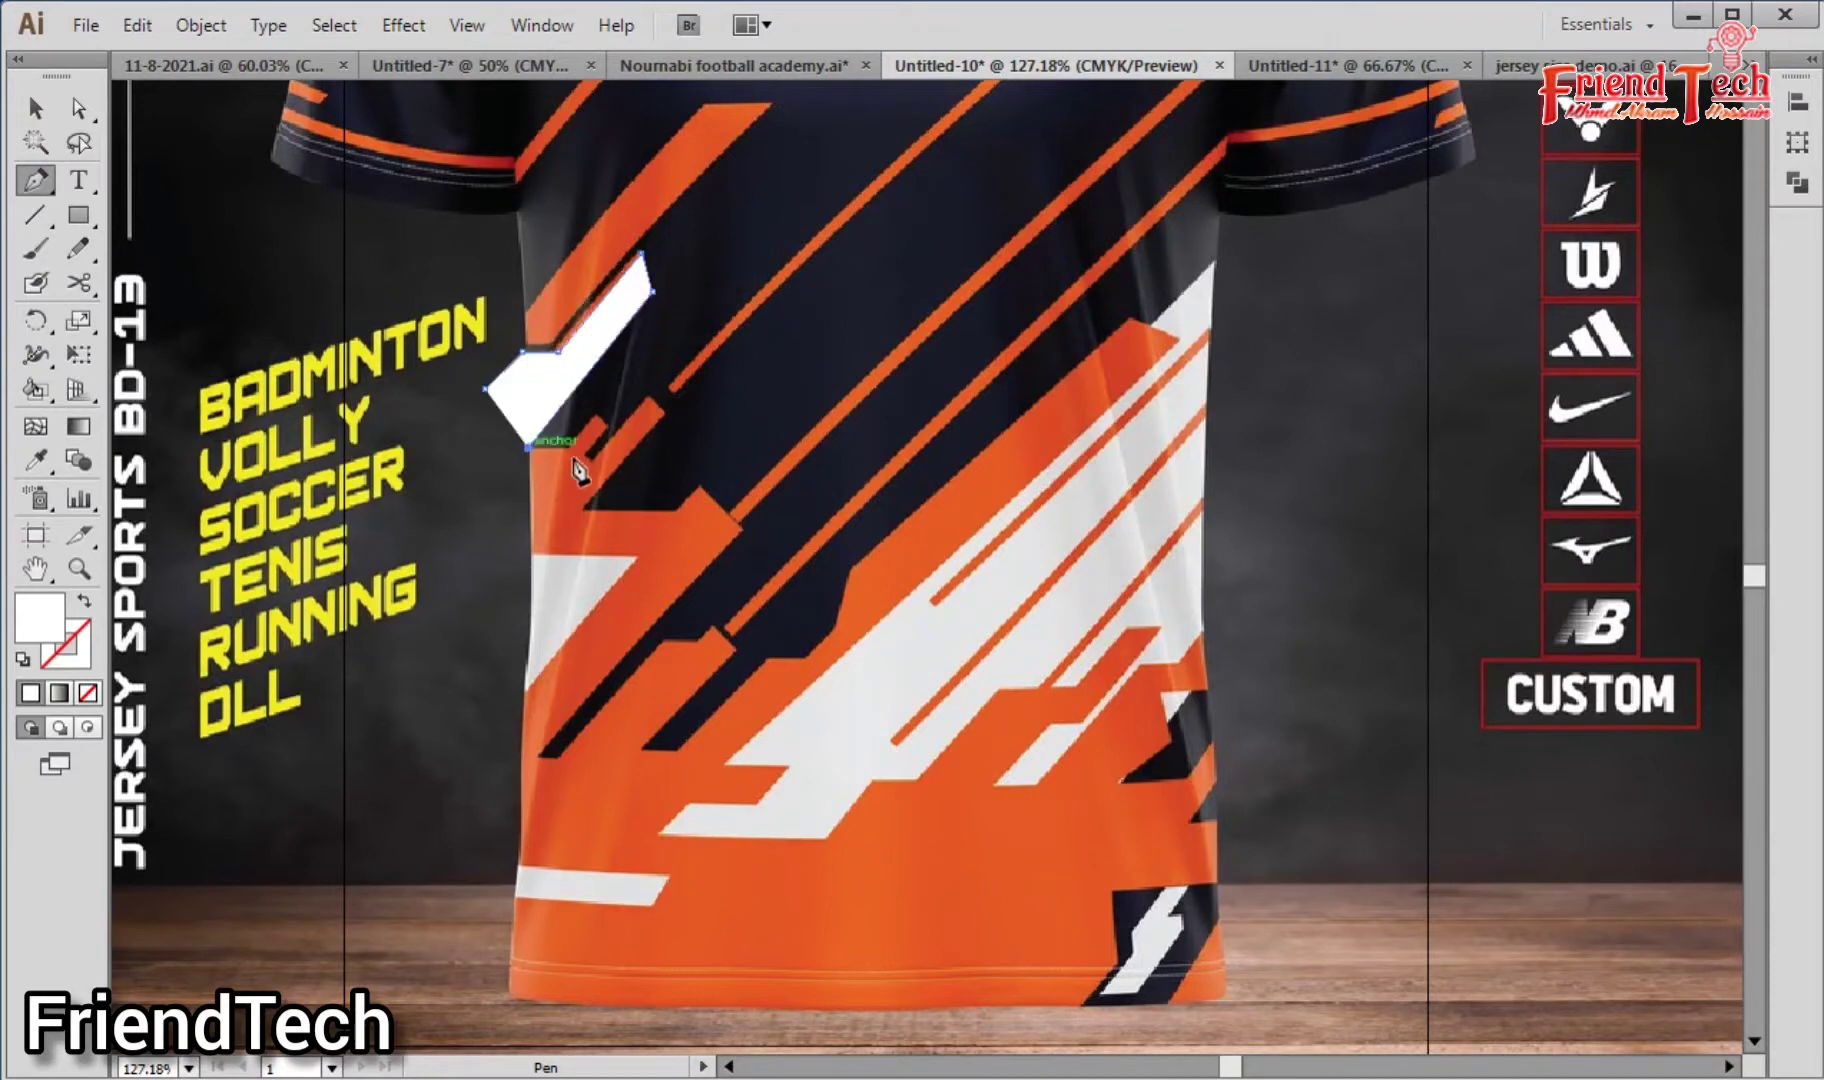
Step: Continue the outline around the two small notched orange bars below the diagonal block
key("z")
left_click_drag(451, 309, 1010, 643)
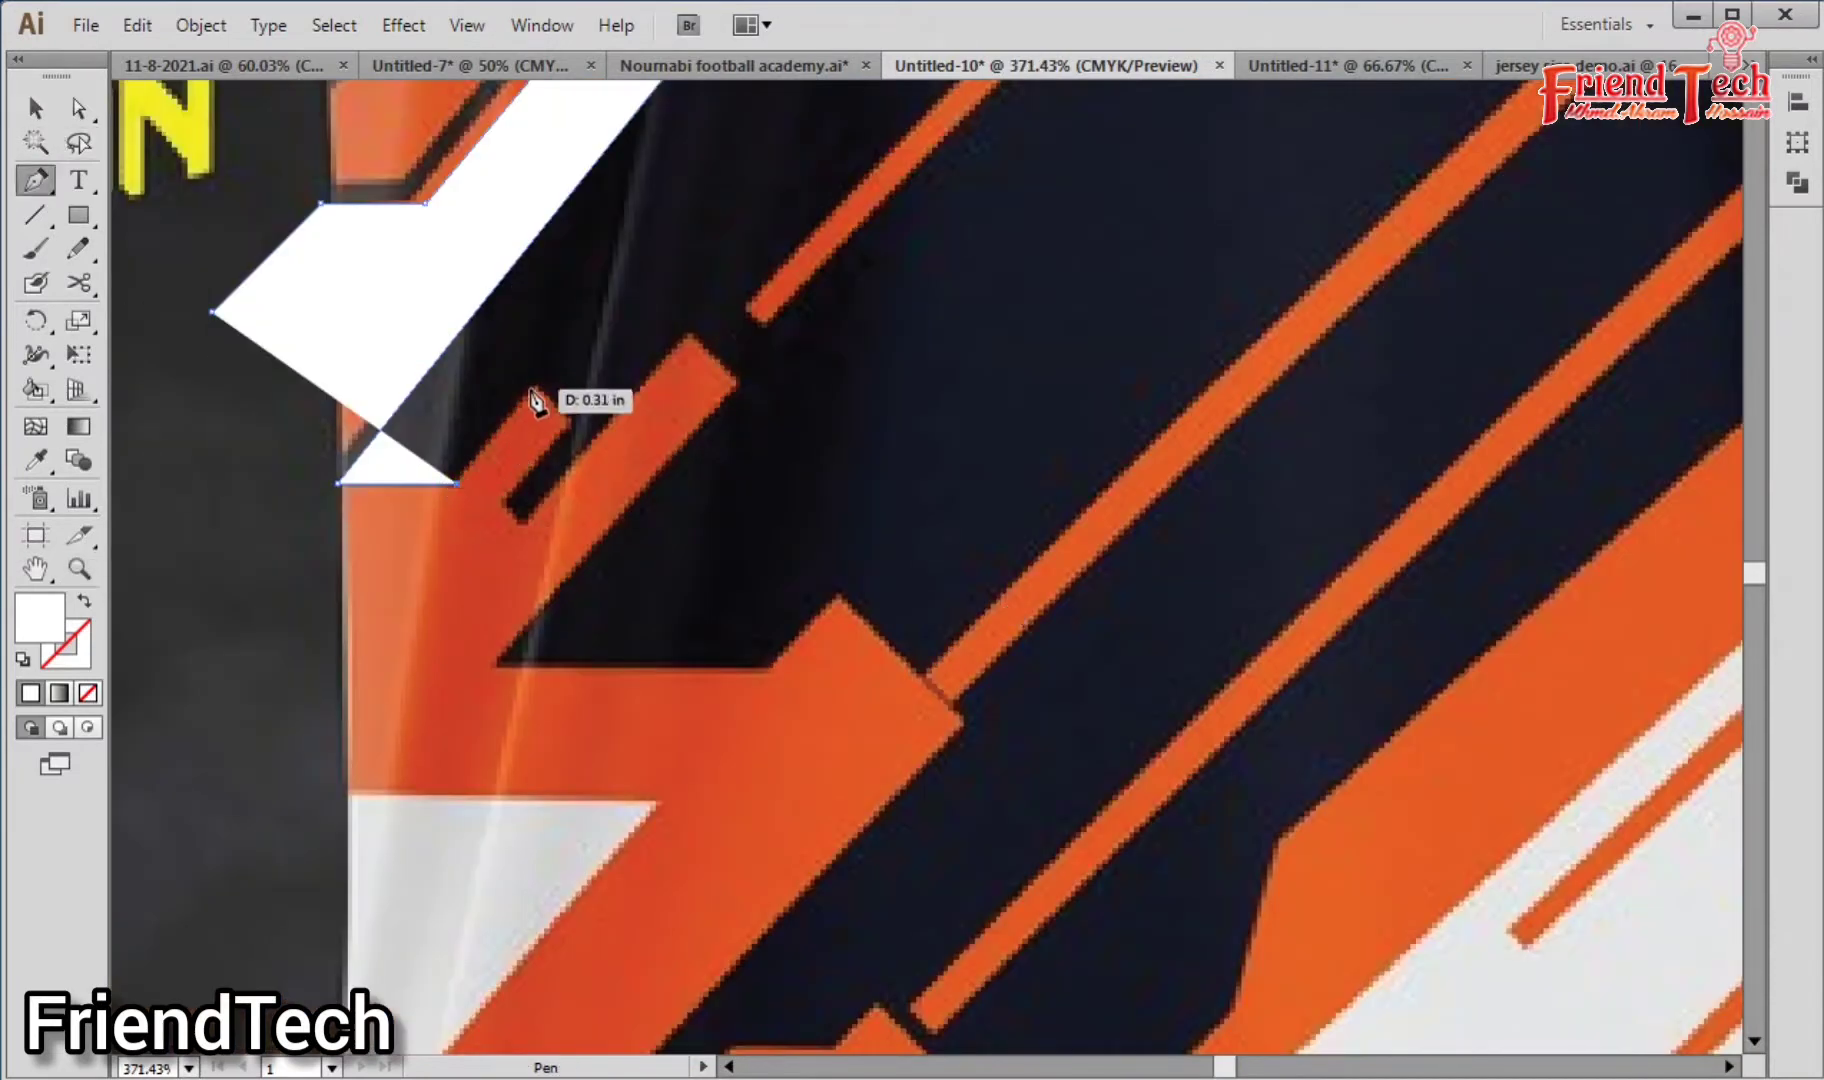
left_click(534, 390)
left_click(569, 420)
left_click(503, 505)
left_click(523, 525)
left_click(688, 340)
left_click(738, 388)
left_click(495, 663)
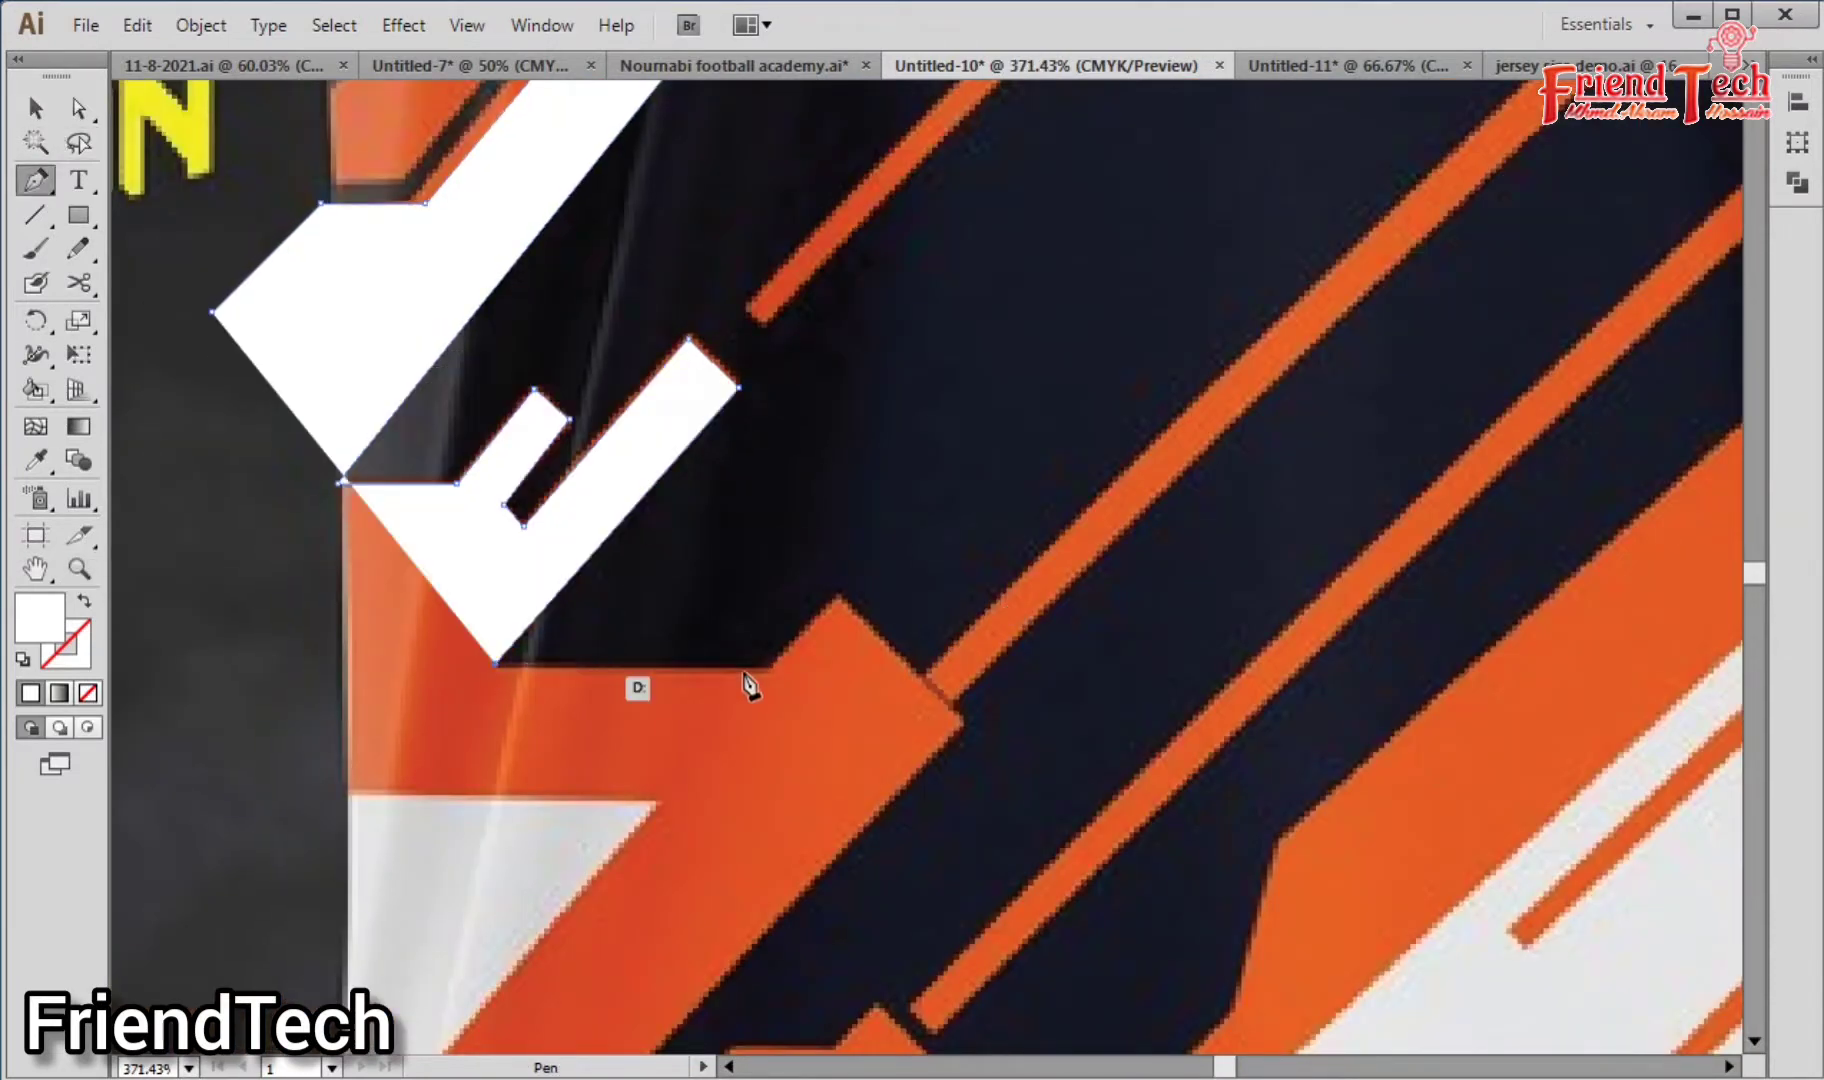
Step: Trace around the squared end of the large orange block and down to the first black stripe's lower tip
left_click(770, 664)
left_click(840, 600)
left_click(963, 722)
key("space")
left_click_drag(975, 720, 1242, 208)
left_click(632, 876)
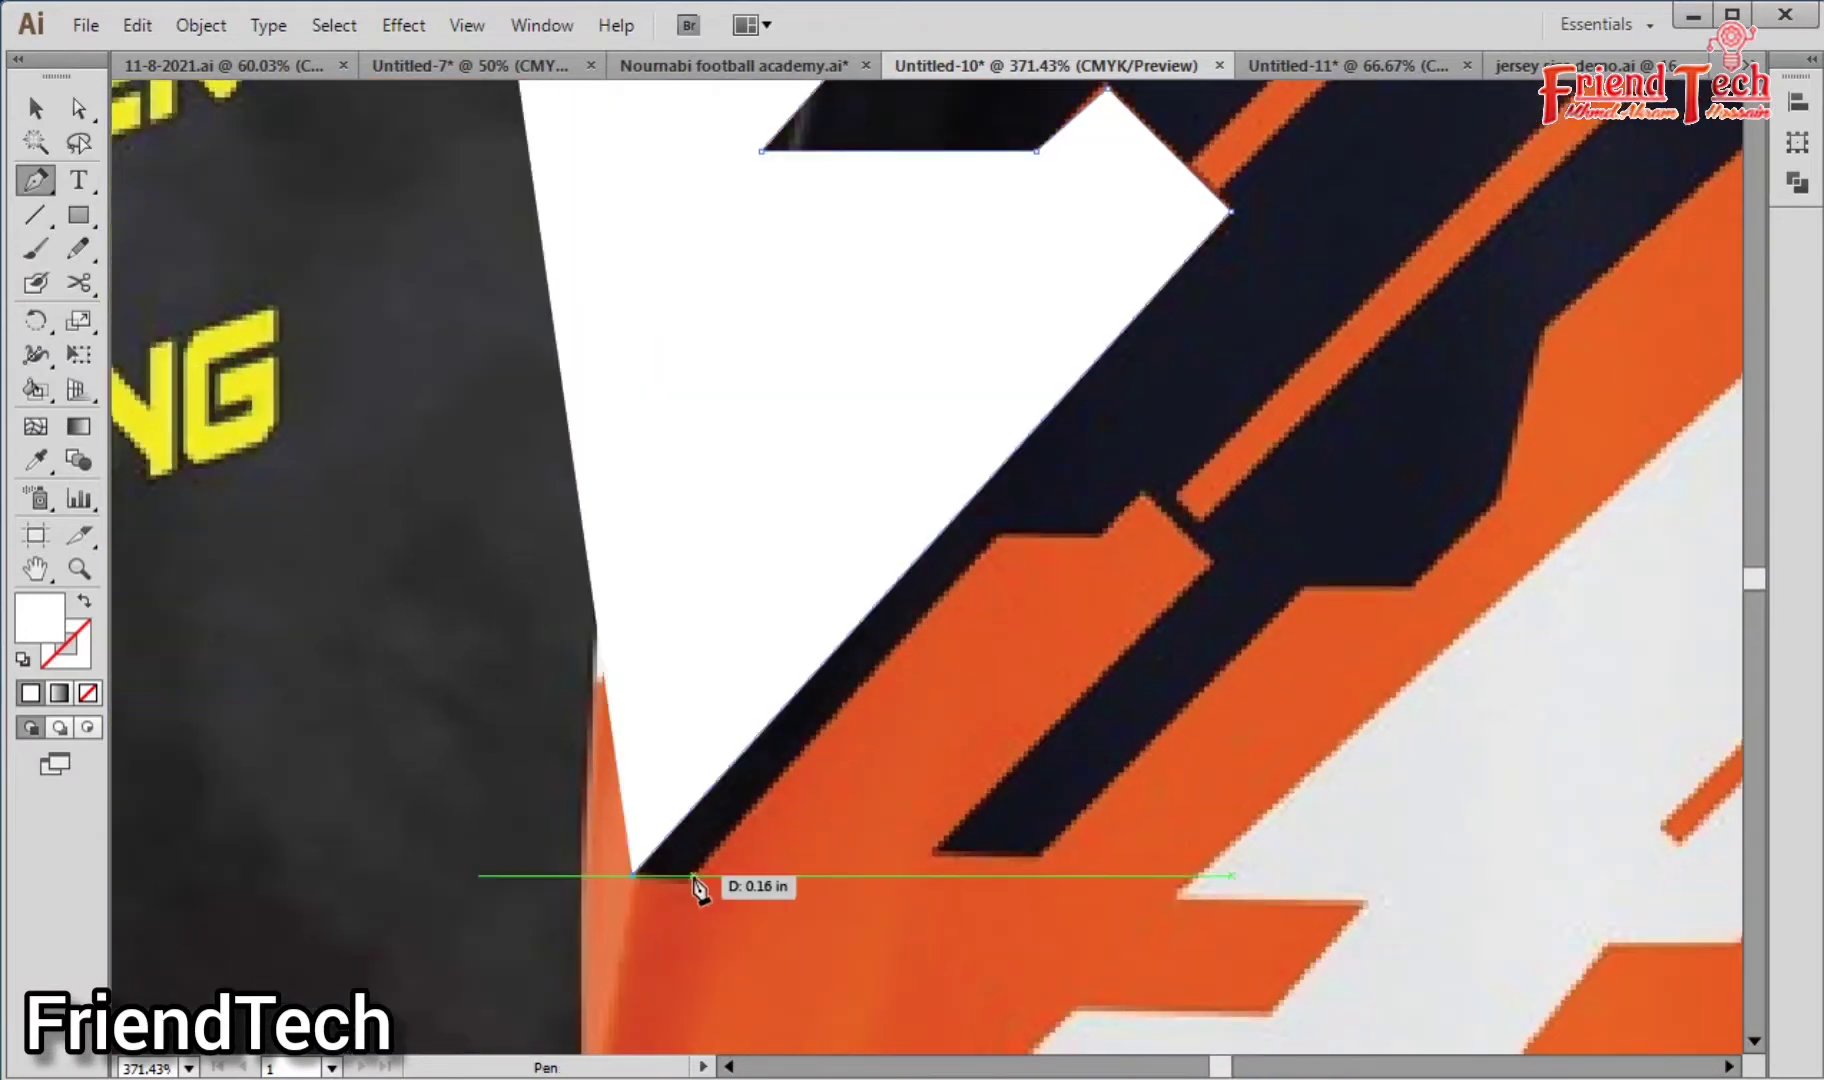
Step: Extend the outline around the first black stripe's tip and over the stepped end of the next orange block
left_click(694, 877)
left_click(997, 537)
left_click(1098, 537)
key("space")
left_click_drag(1137, 584, 737, 595)
left_click(740, 506)
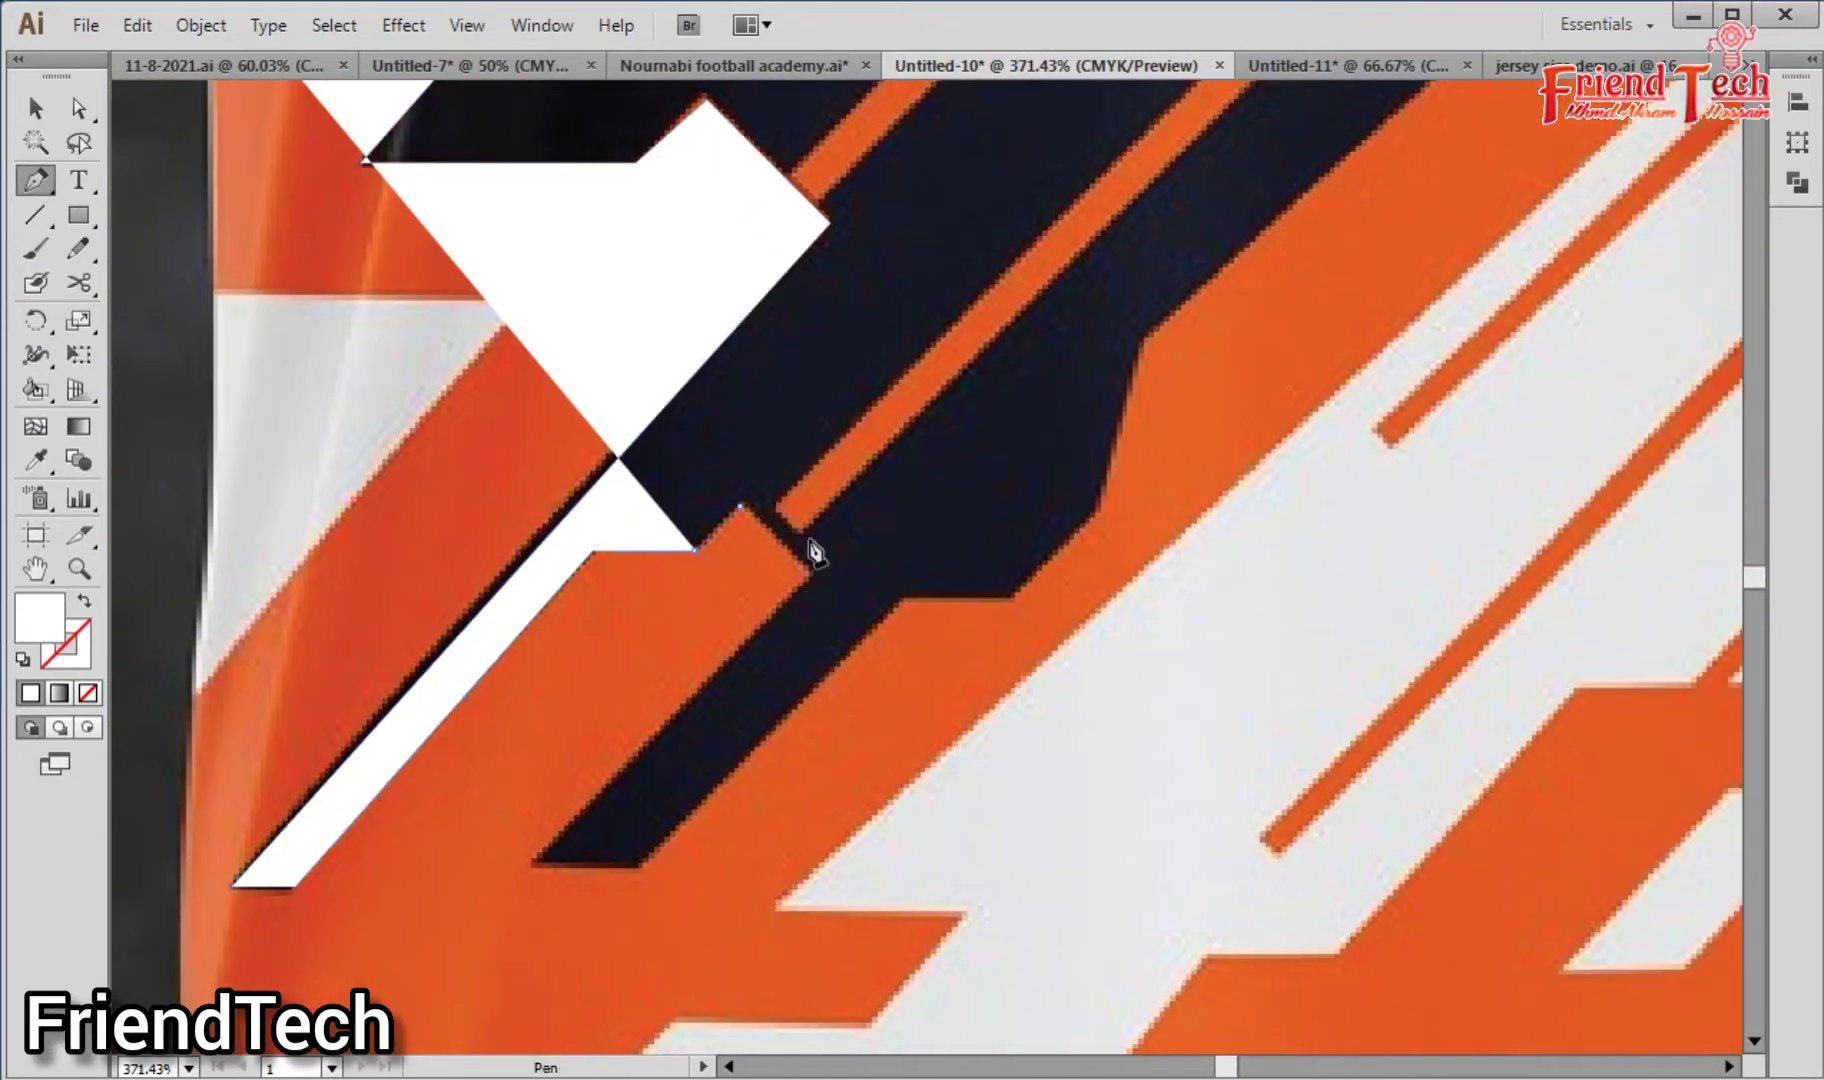
left_click(810, 573)
Step: Trace around the second black stripe's tip and up the stepped dark edge beside the wide orange band
left_click(534, 865)
left_click(640, 866)
left_click(900, 600)
left_click(1014, 600)
key("space")
left_click_drag(1056, 569, 513, 855)
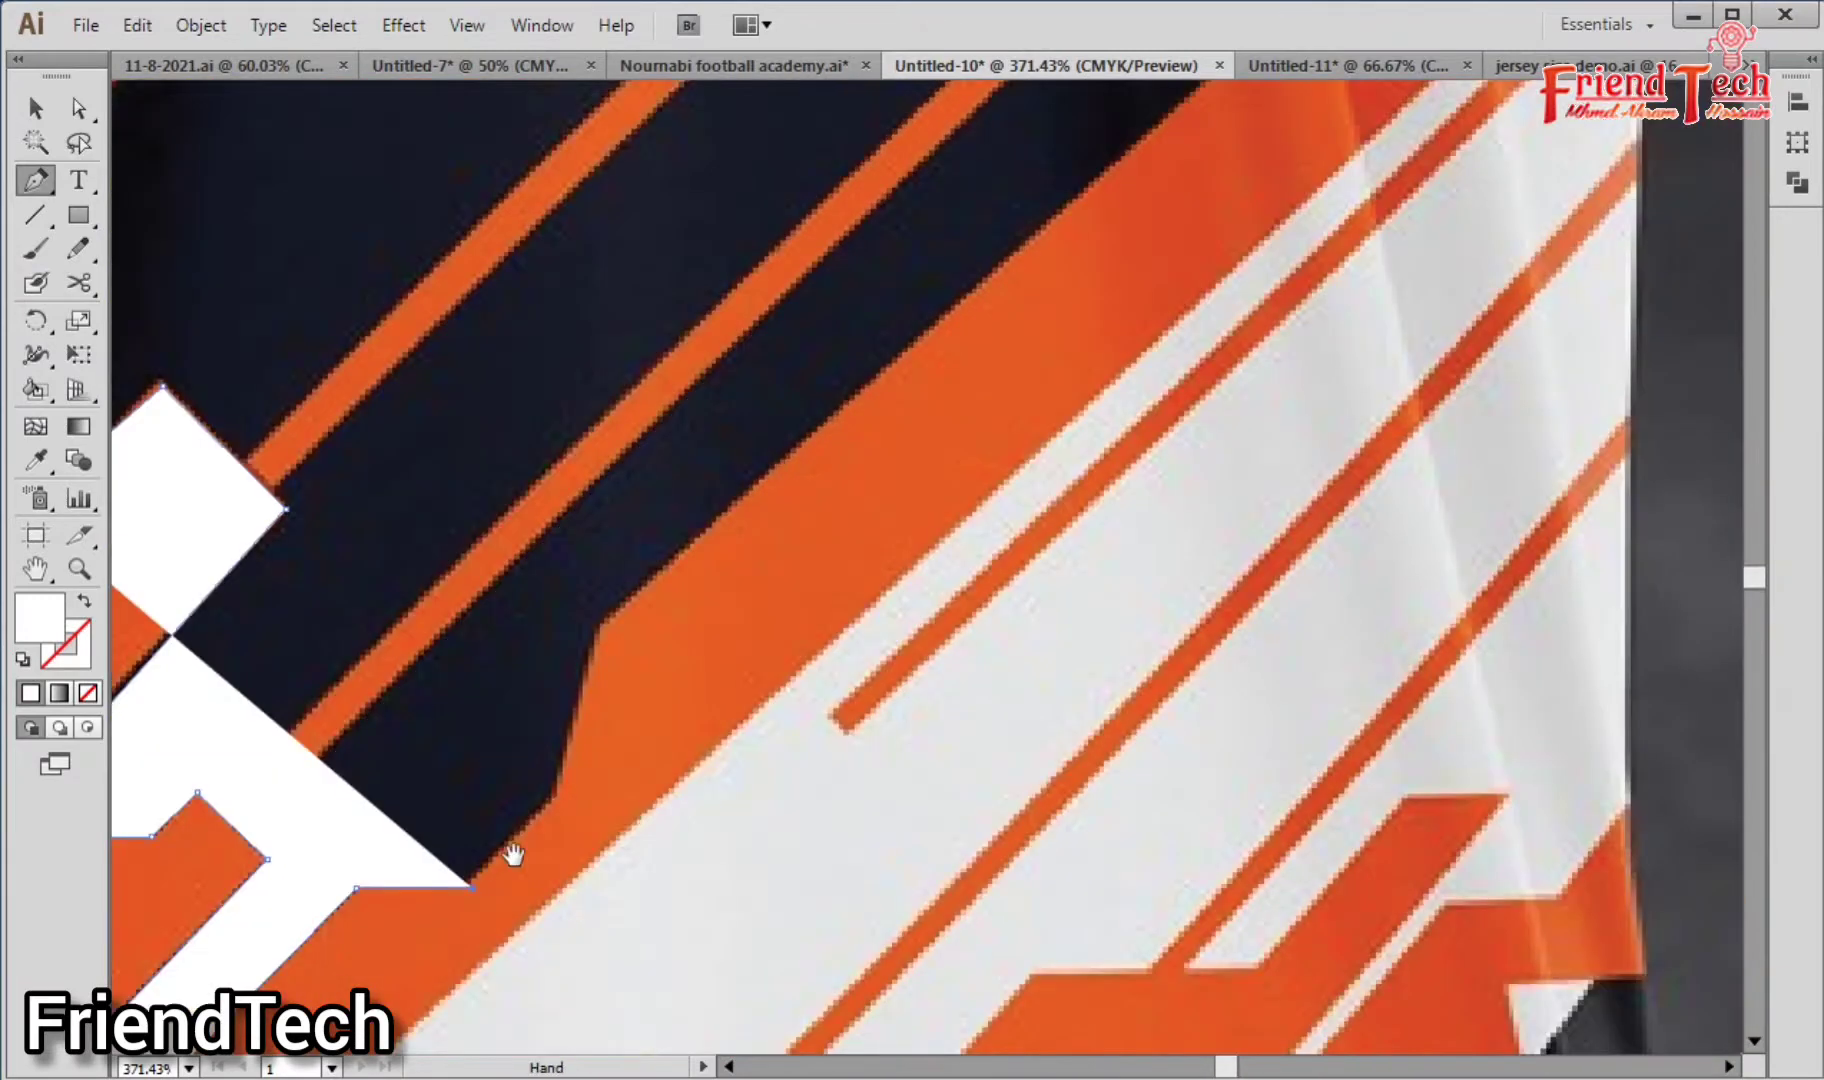
left_click(554, 799)
left_click(600, 628)
Step: Carry the outline along the wide orange band to its pointed upper end near the right side seam
key("space")
left_click_drag(811, 616, 529, 908)
key("ctrl+minus")
left_click(1093, 256)
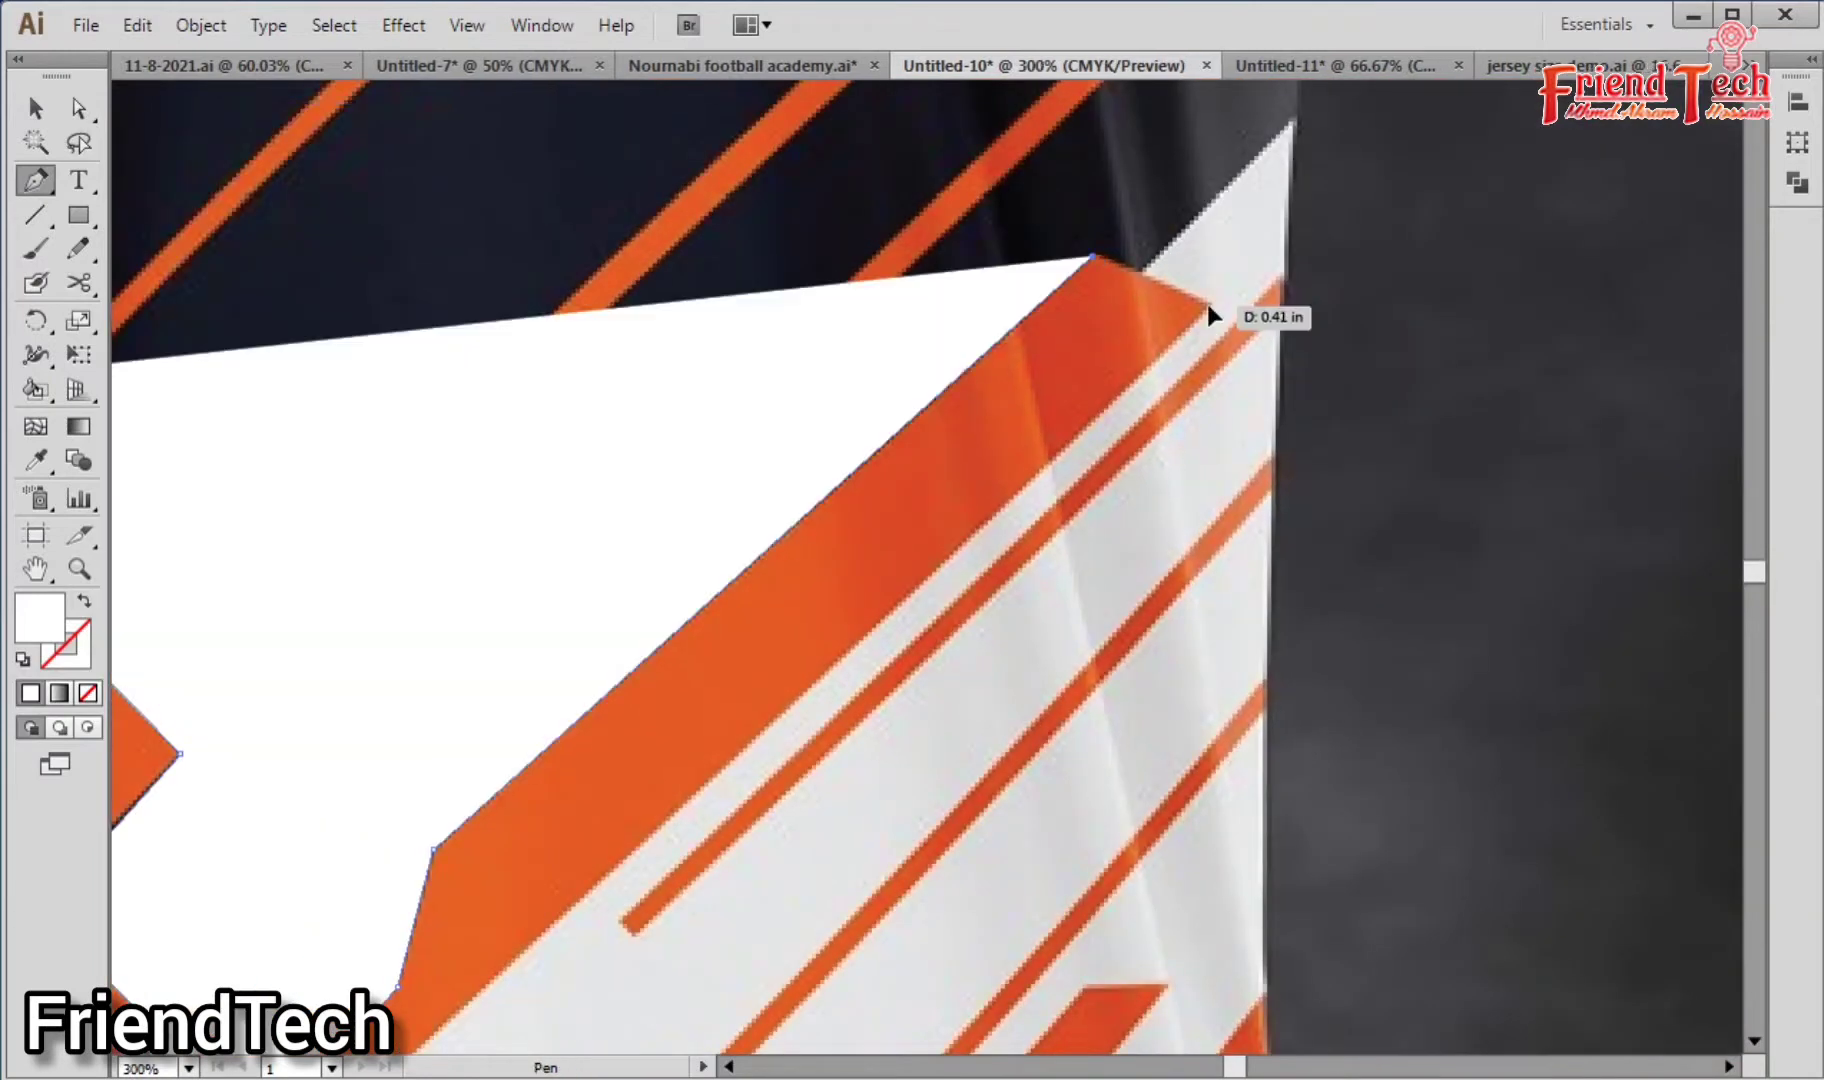
left_click(1208, 305)
Step: Trace back down along the white area and around its notch and slanted lower tip
key("space")
left_click_drag(1041, 486, 1167, 236)
key("space")
left_click_drag(375, 945, 598, 560)
left_click(488, 672)
left_click(641, 672)
left_click(565, 768)
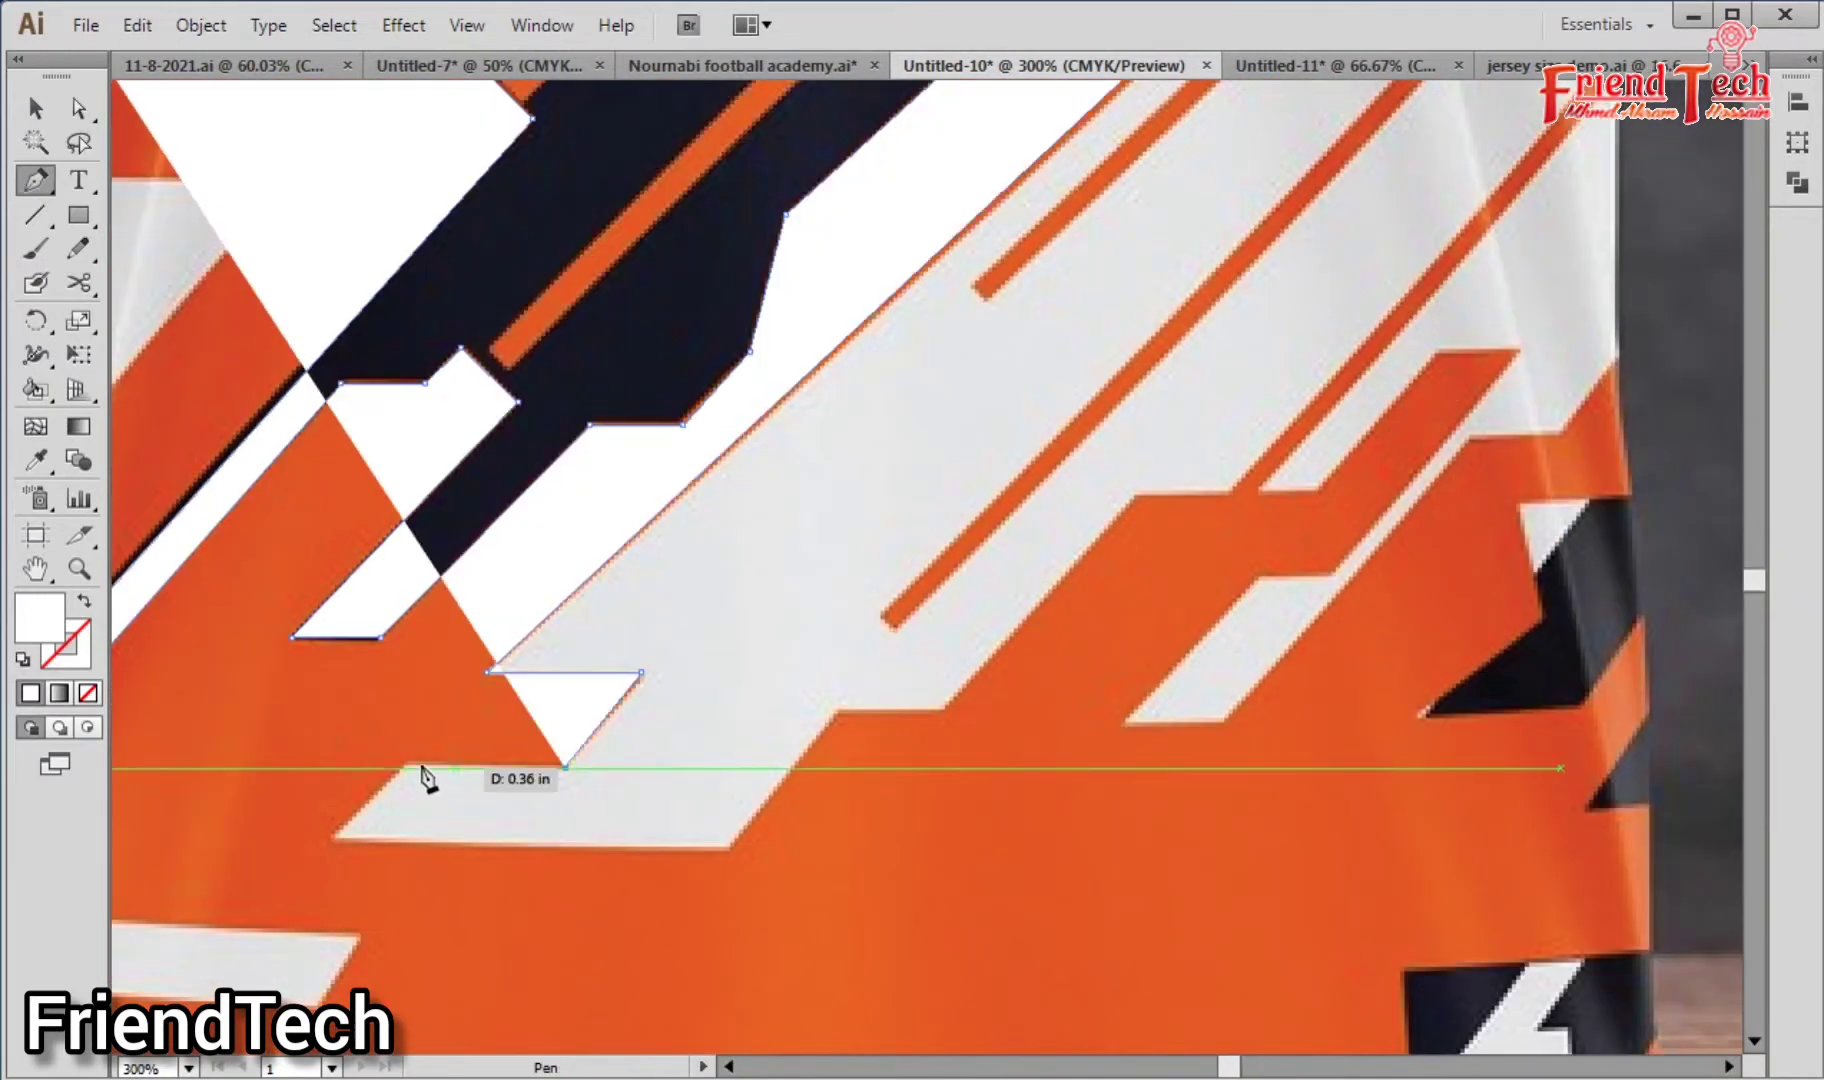
left_click(405, 767)
left_click(331, 836)
left_click(728, 836)
left_click(834, 718)
Step: Continue the outline up the white area's stepped lower edge and around the adjoining orange bar
key("space")
left_click_drag(836, 716, 562, 801)
left_click(842, 729)
key("space")
left_click(755, 579)
left_click(933, 573)
left_click(1053, 437)
left_click(1134, 437)
left_click(946, 660)
left_click(876, 660)
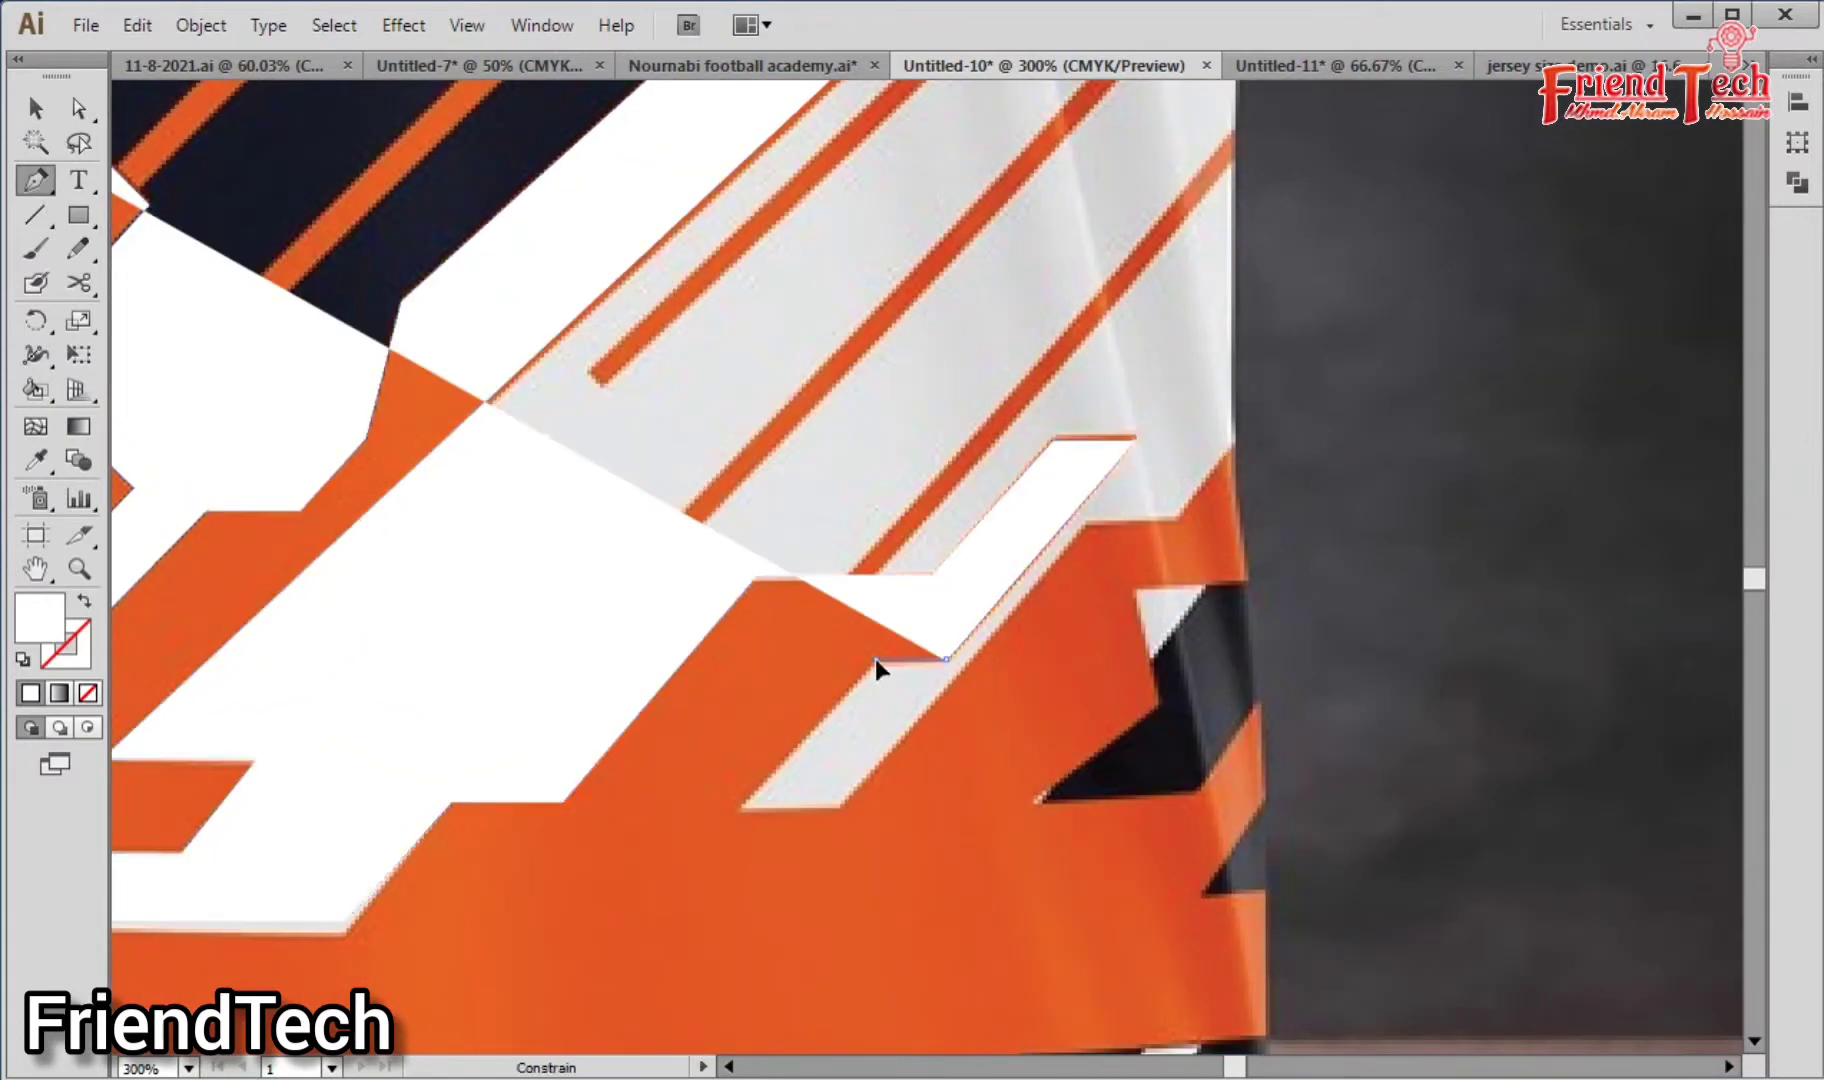
Step: Trace around the narrow white strip below the orange bar, up to its step near the right side seam
left_click(740, 806)
left_click(842, 806)
left_click(1090, 528)
key("ctrl+z")
left_click(1088, 524)
left_click(1176, 523)
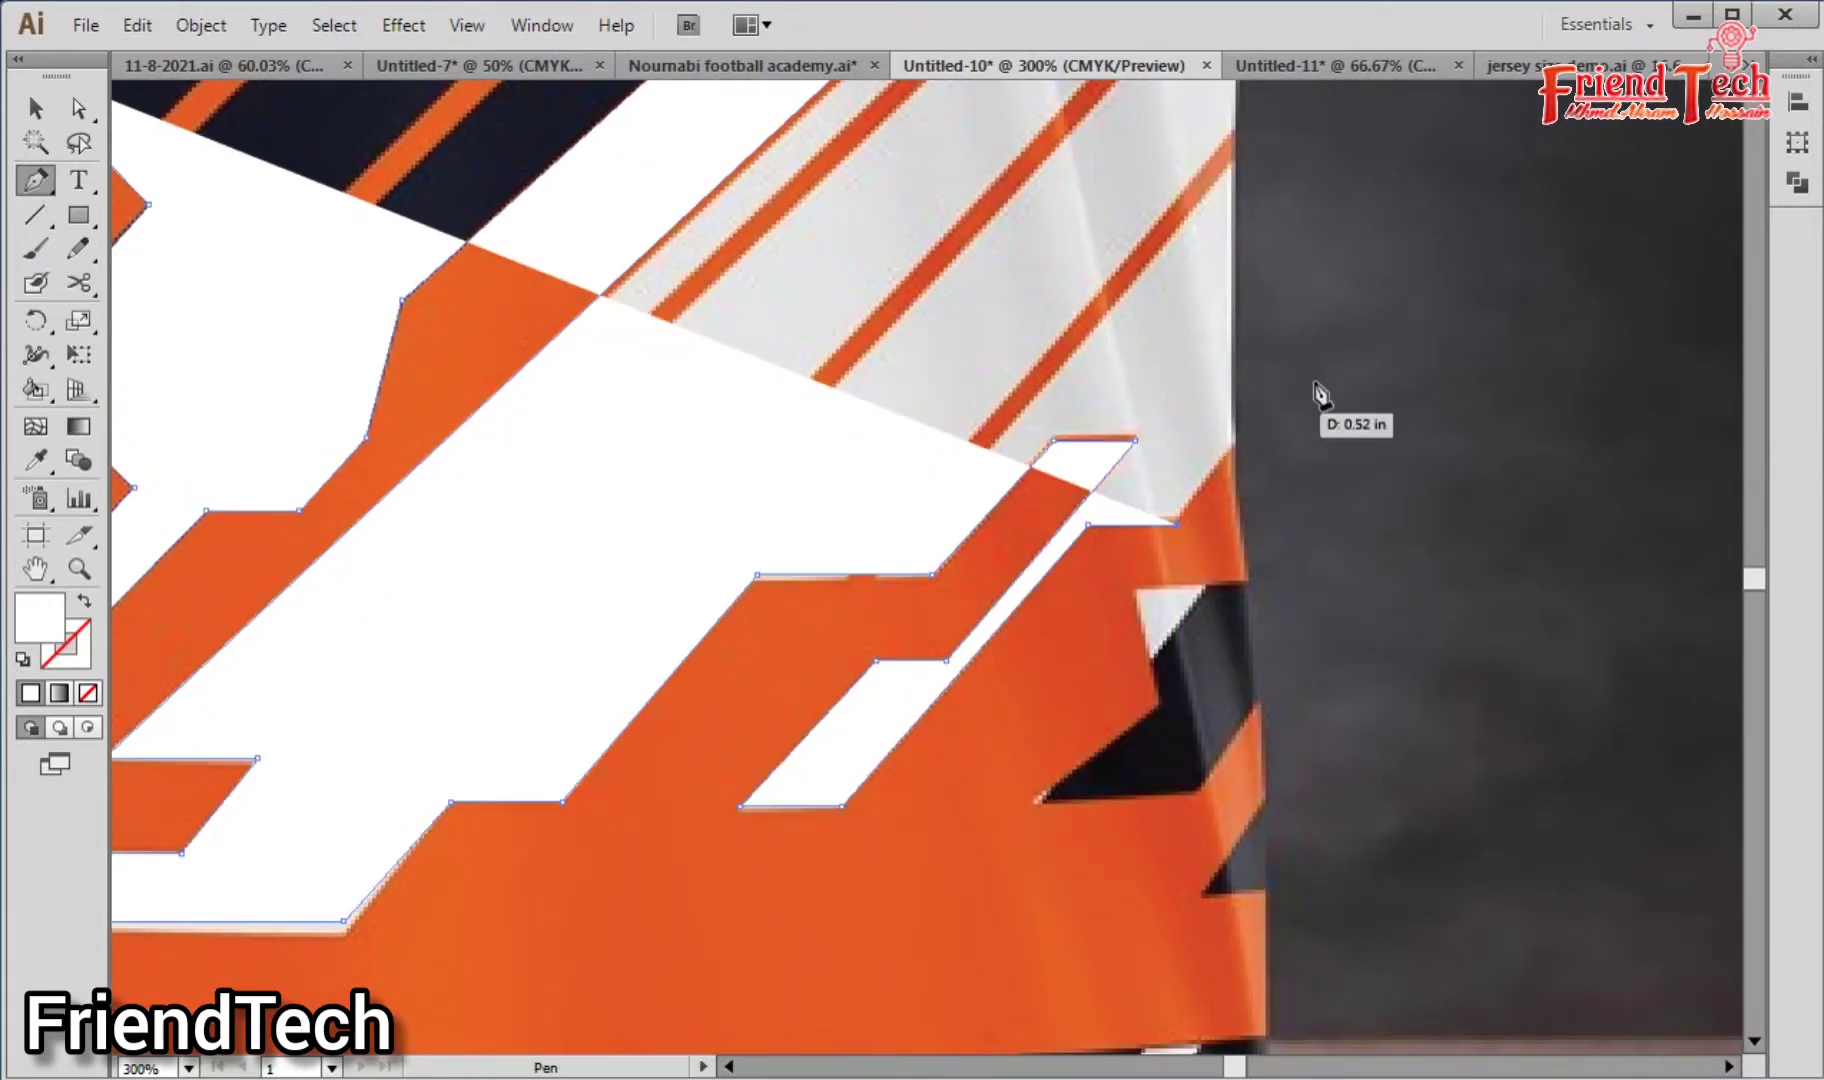
Step: Extend the outline beyond the right side seam and trace around the two dark angular patches there
left_click(1320, 368)
left_click(1320, 584)
left_click(1138, 585)
left_click(1162, 703)
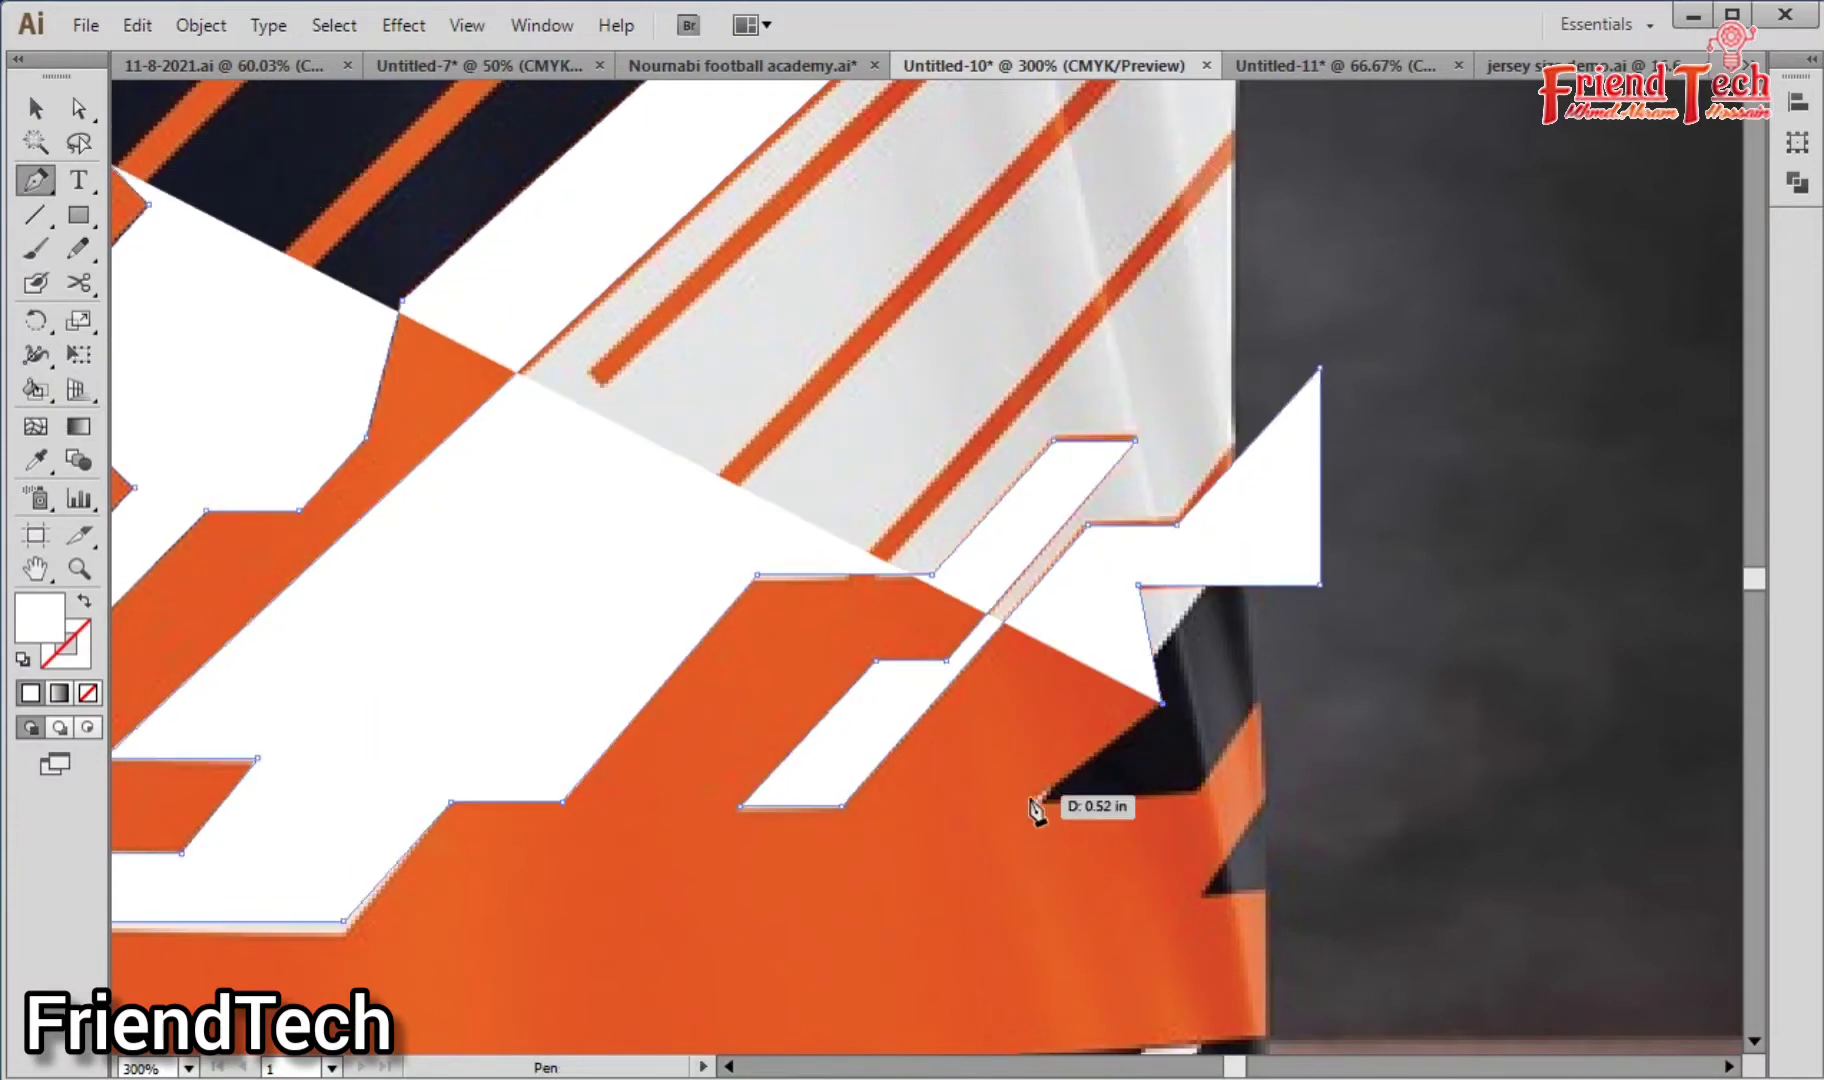
left_click(1038, 799)
left_click(1201, 799)
left_click(1320, 667)
left_click(1320, 780)
left_click(1204, 895)
left_click(1320, 895)
Step: Trace outside the right seam and around the inner edge of the dark patch in the hem's right corner
key("space")
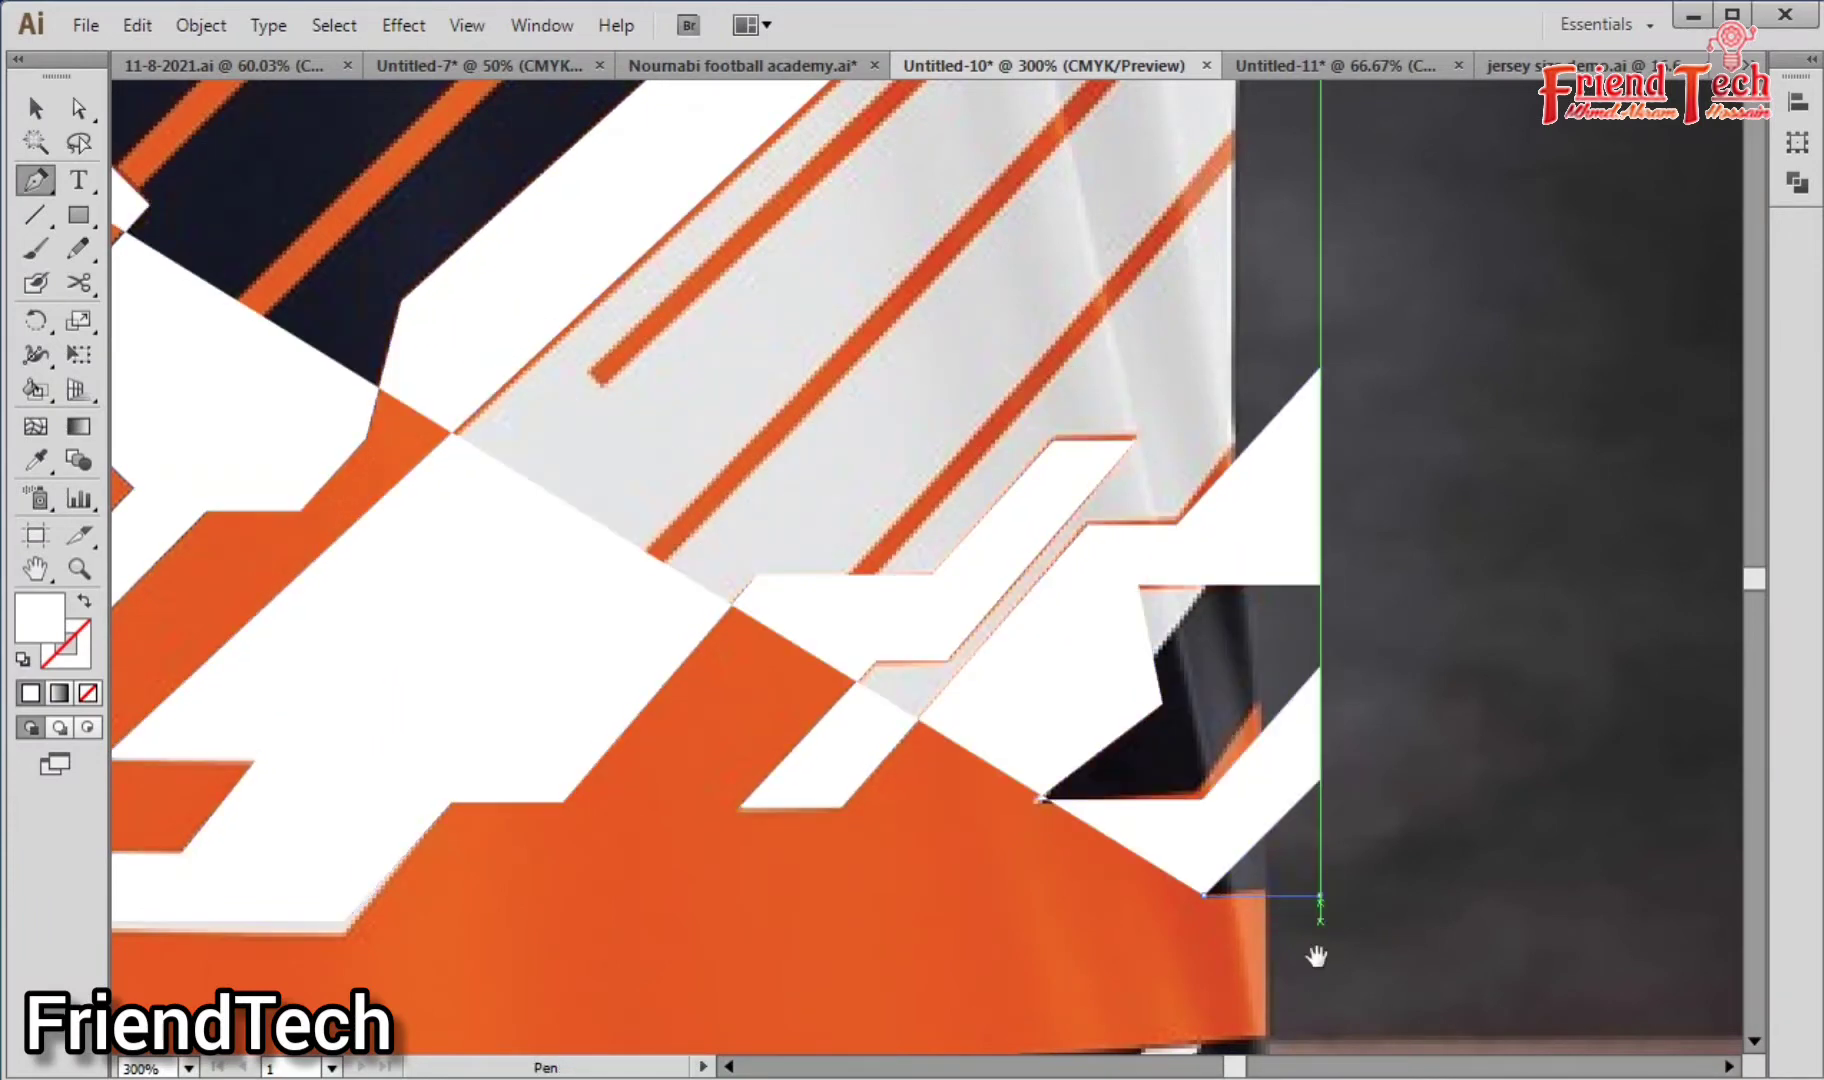
left_click_drag(1317, 957, 1377, 625)
left_click(1380, 709)
left_click(1076, 709)
left_click(1077, 893)
key("space")
left_click_drag(1077, 893, 1181, 616)
left_click(1100, 718)
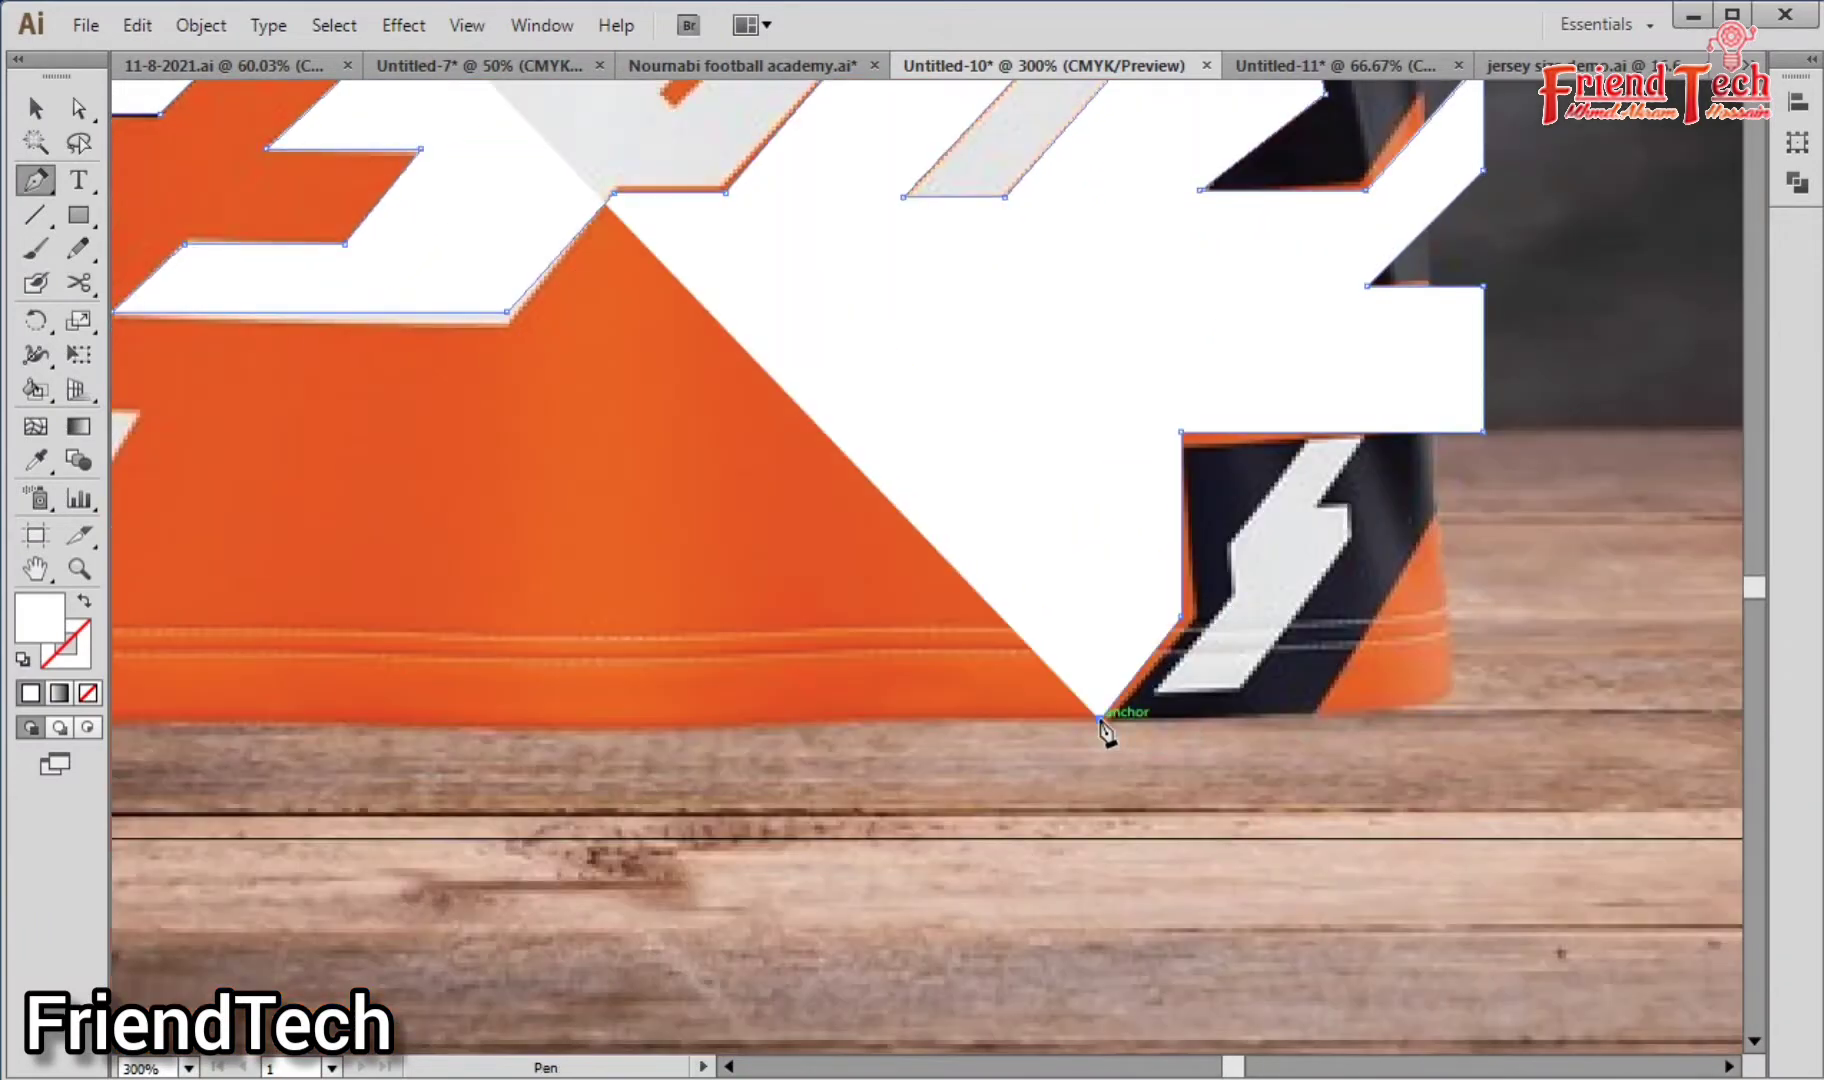
Step: Replace the last outline point with a corner placed below the jersey hem
key("ctrl+minus")
key("ctrl+minus")
key("ctrl+minus")
key("ctrl+z")
key("minus")
left_click(949, 664)
left_click(1172, 592)
key("p")
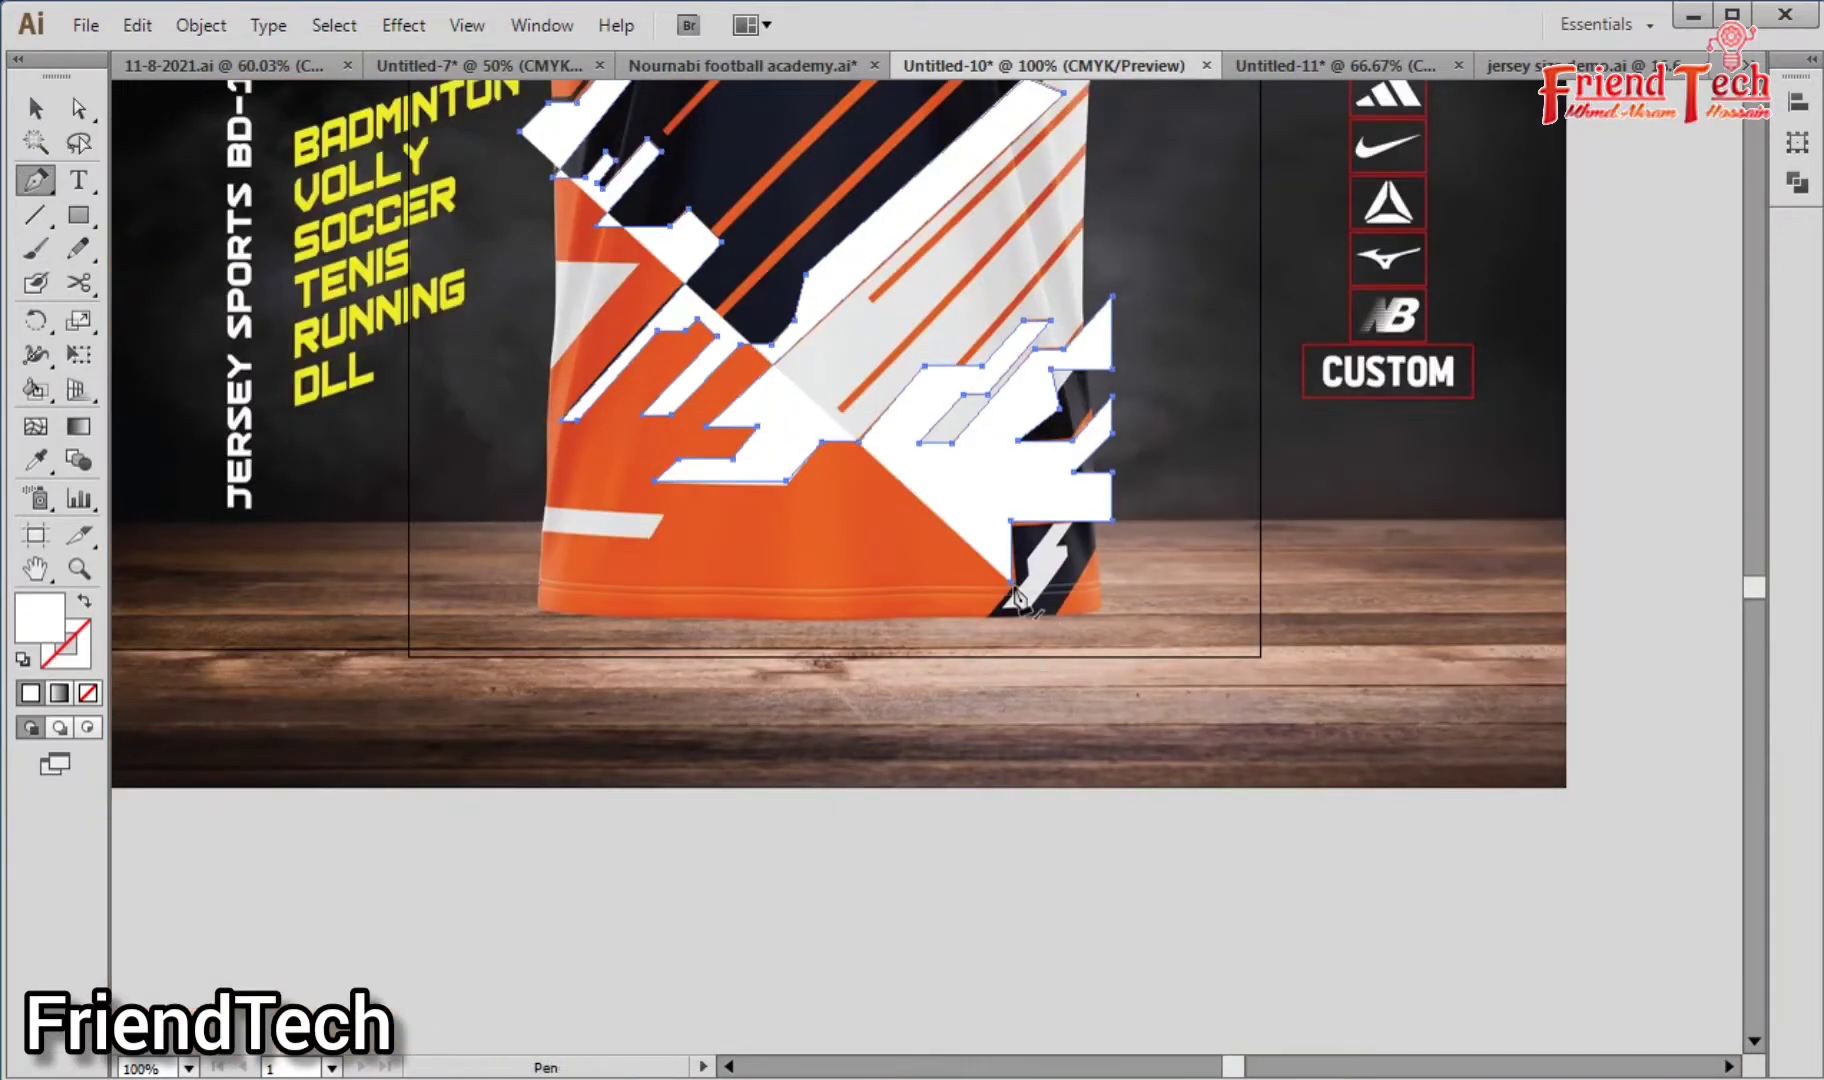
left_click(934, 670)
left_click(459, 669)
key("ctrl+z")
Step: Run the outline below the hem and up outside the jersey's left side to finish the orange shape
key("ctrl+space")
left_click_drag(448, 290, 1096, 788)
key("space")
left_click_drag(839, 831, 845, 906)
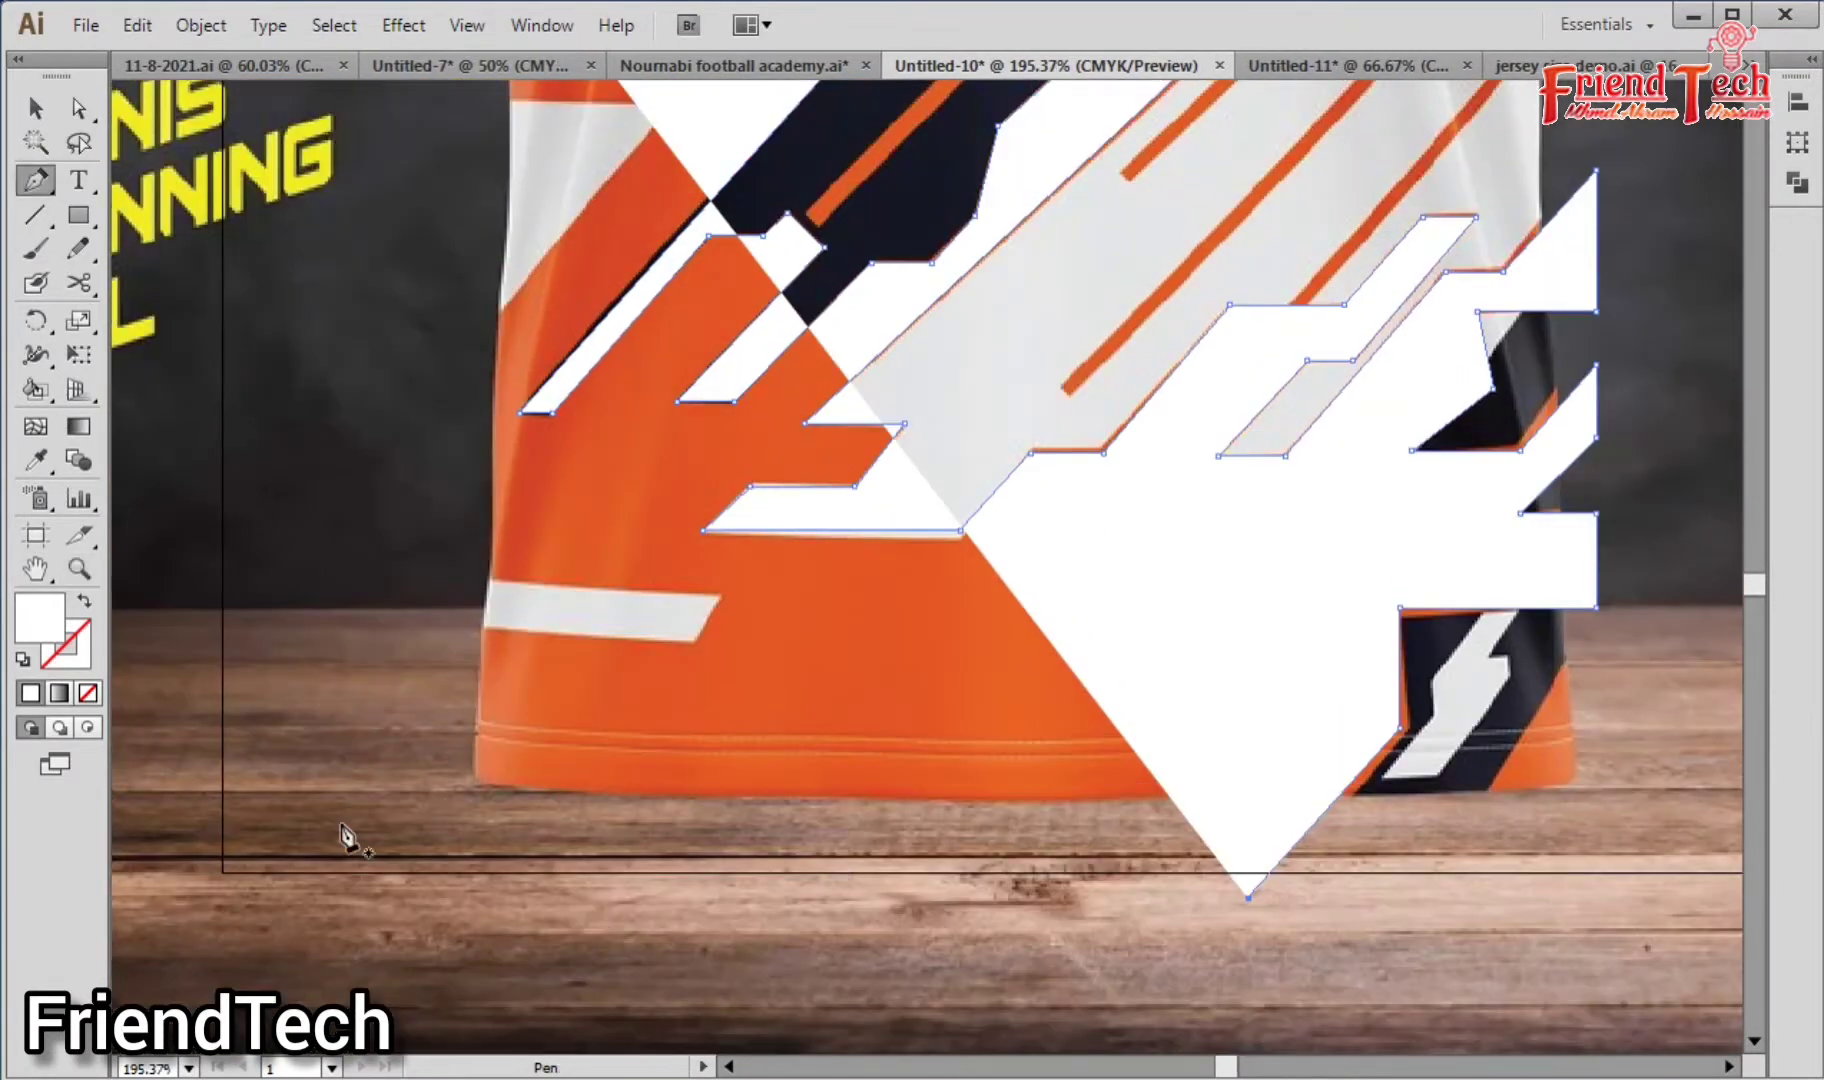
left_click(346, 887)
left_click(1249, 897)
key("ctrl+z")
left_click(1249, 897)
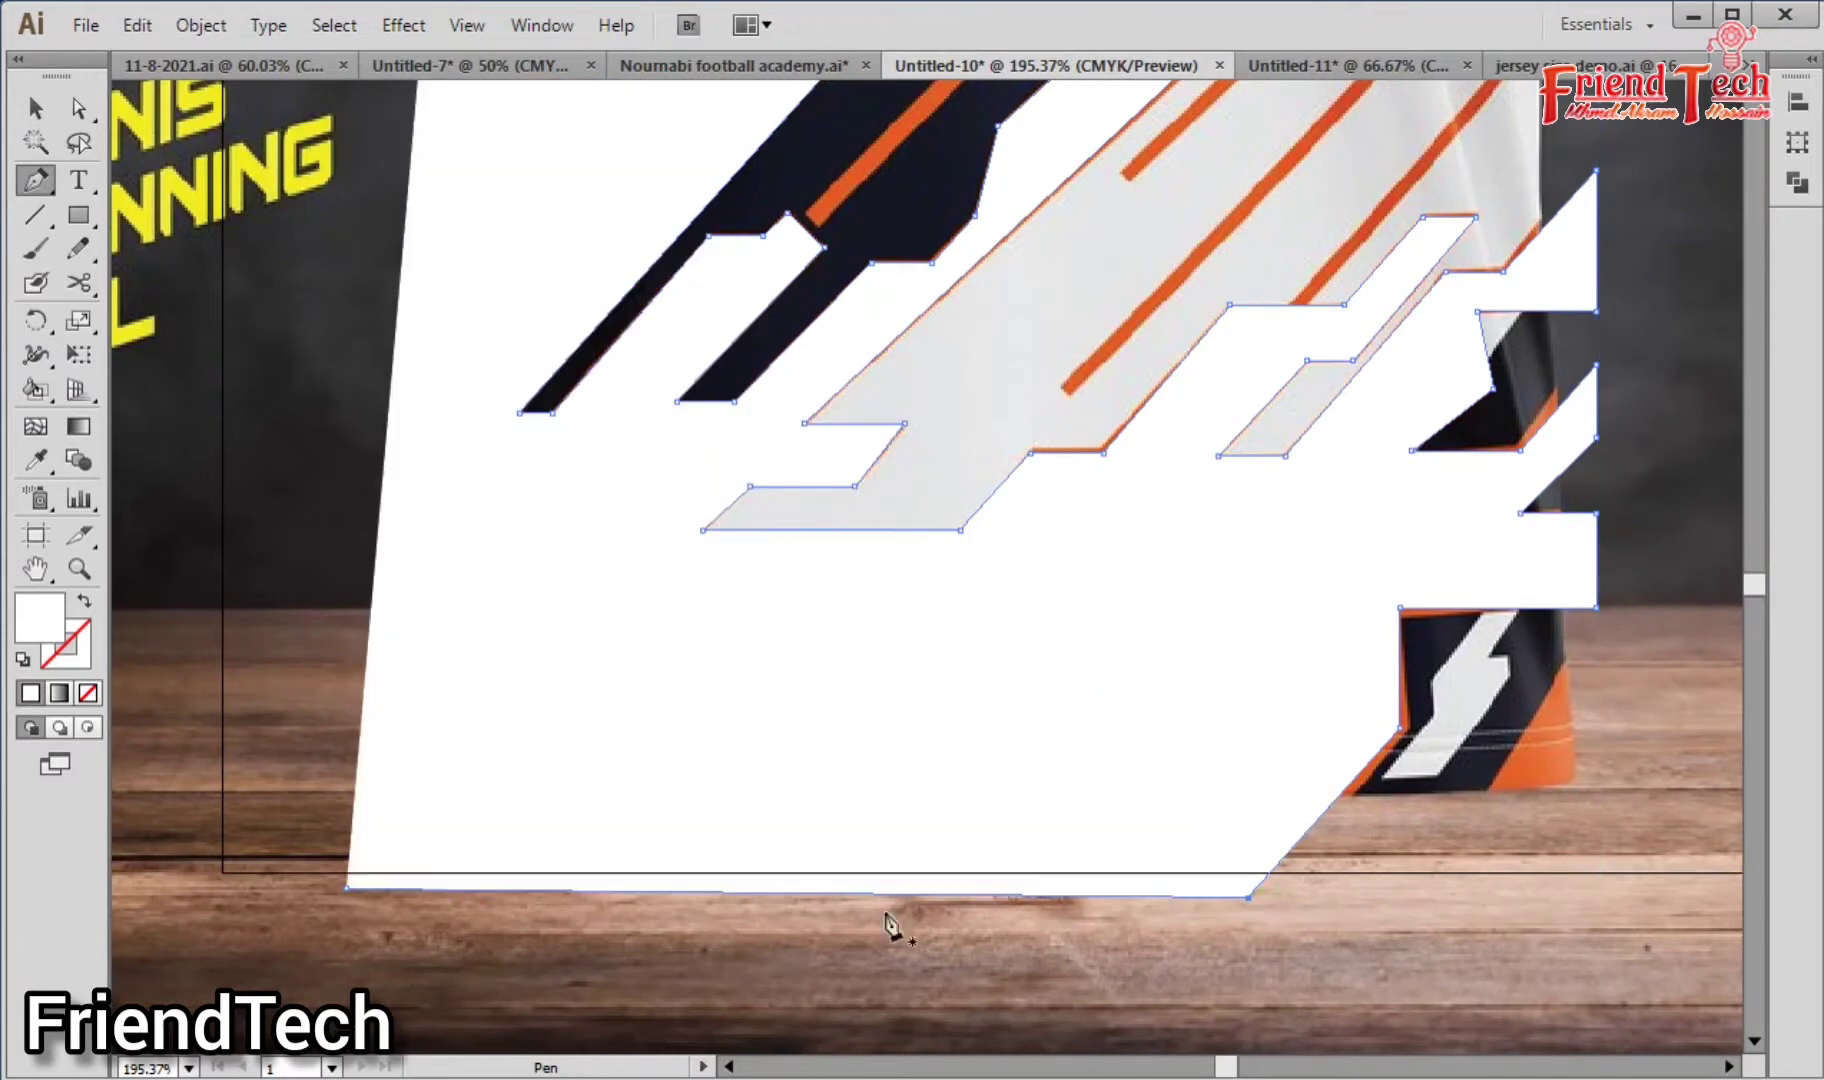
left_click(346, 887)
key("space")
left_click_drag(354, 481, 405, 870)
left_click(398, 547)
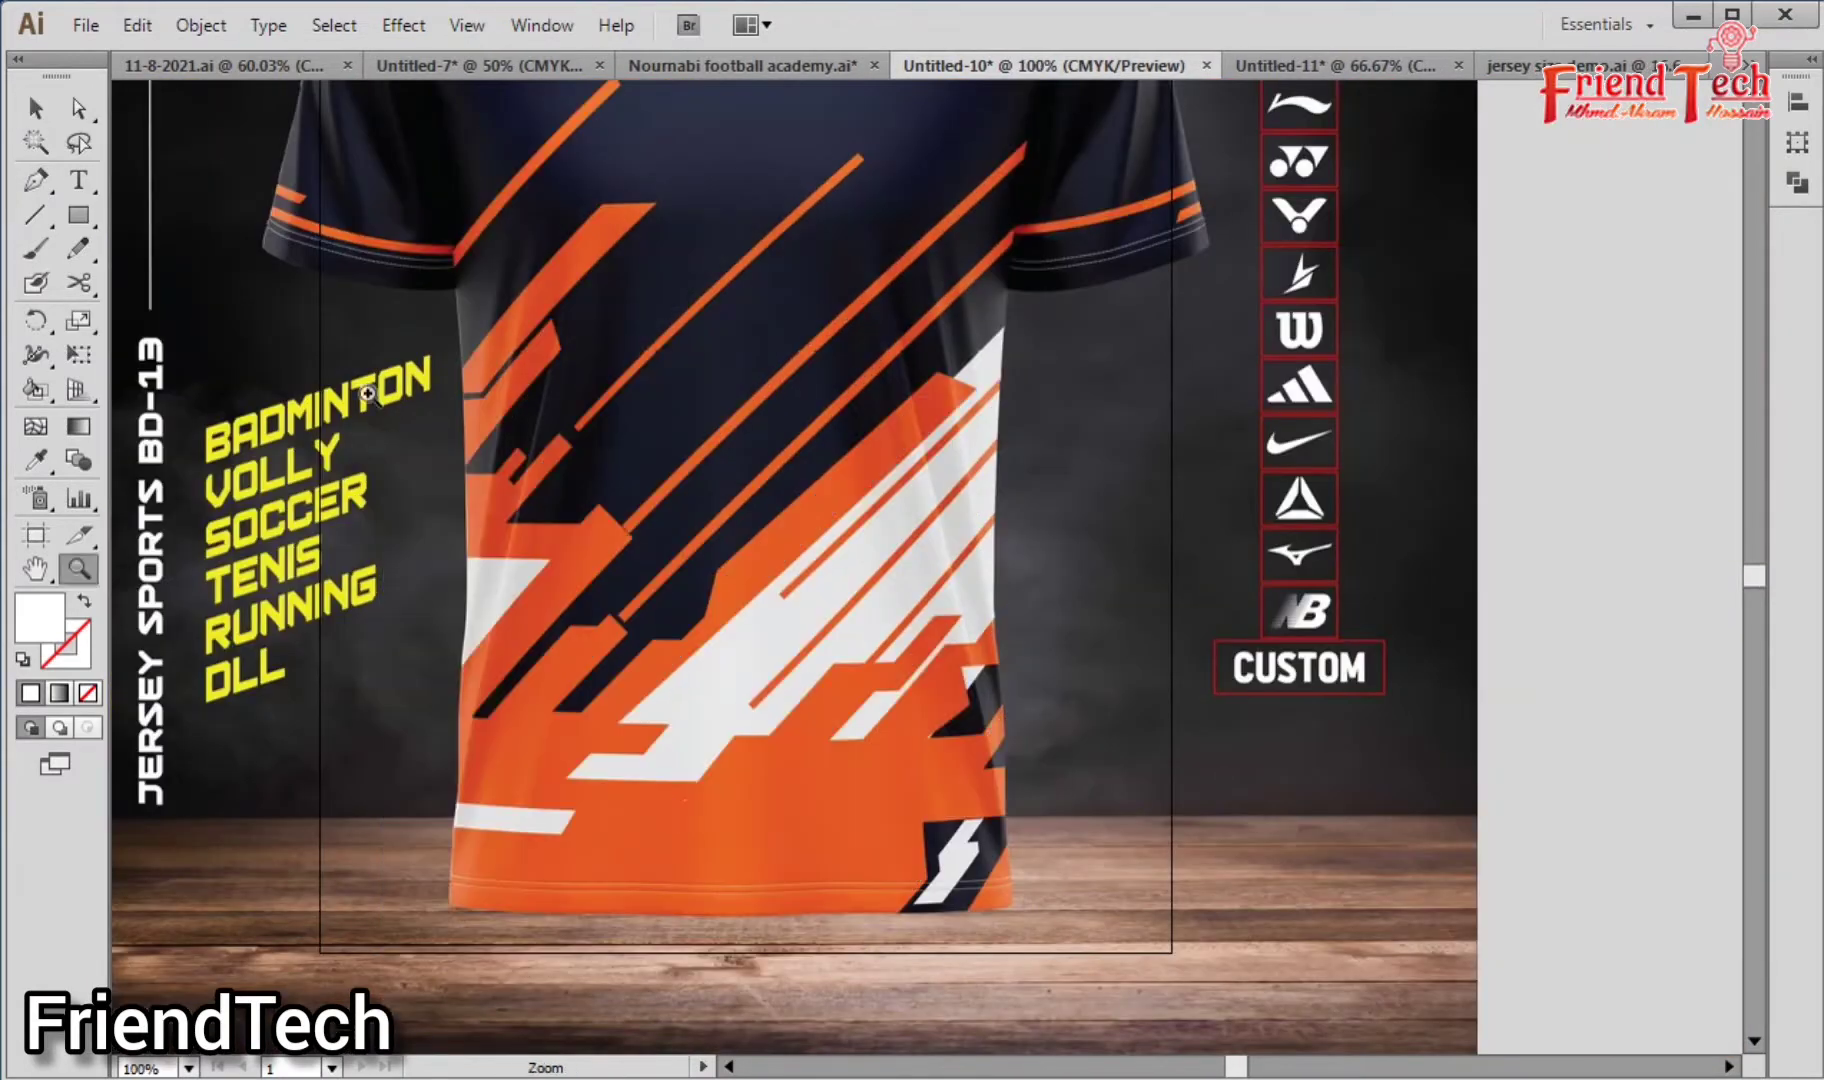
Step: Trace the white triangular patch at the left side seam as a closed shape extending beyond the jersey edge
left_click_drag(349, 285, 357, 363)
key("p")
left_click(505, 652)
key("ctrl+z")
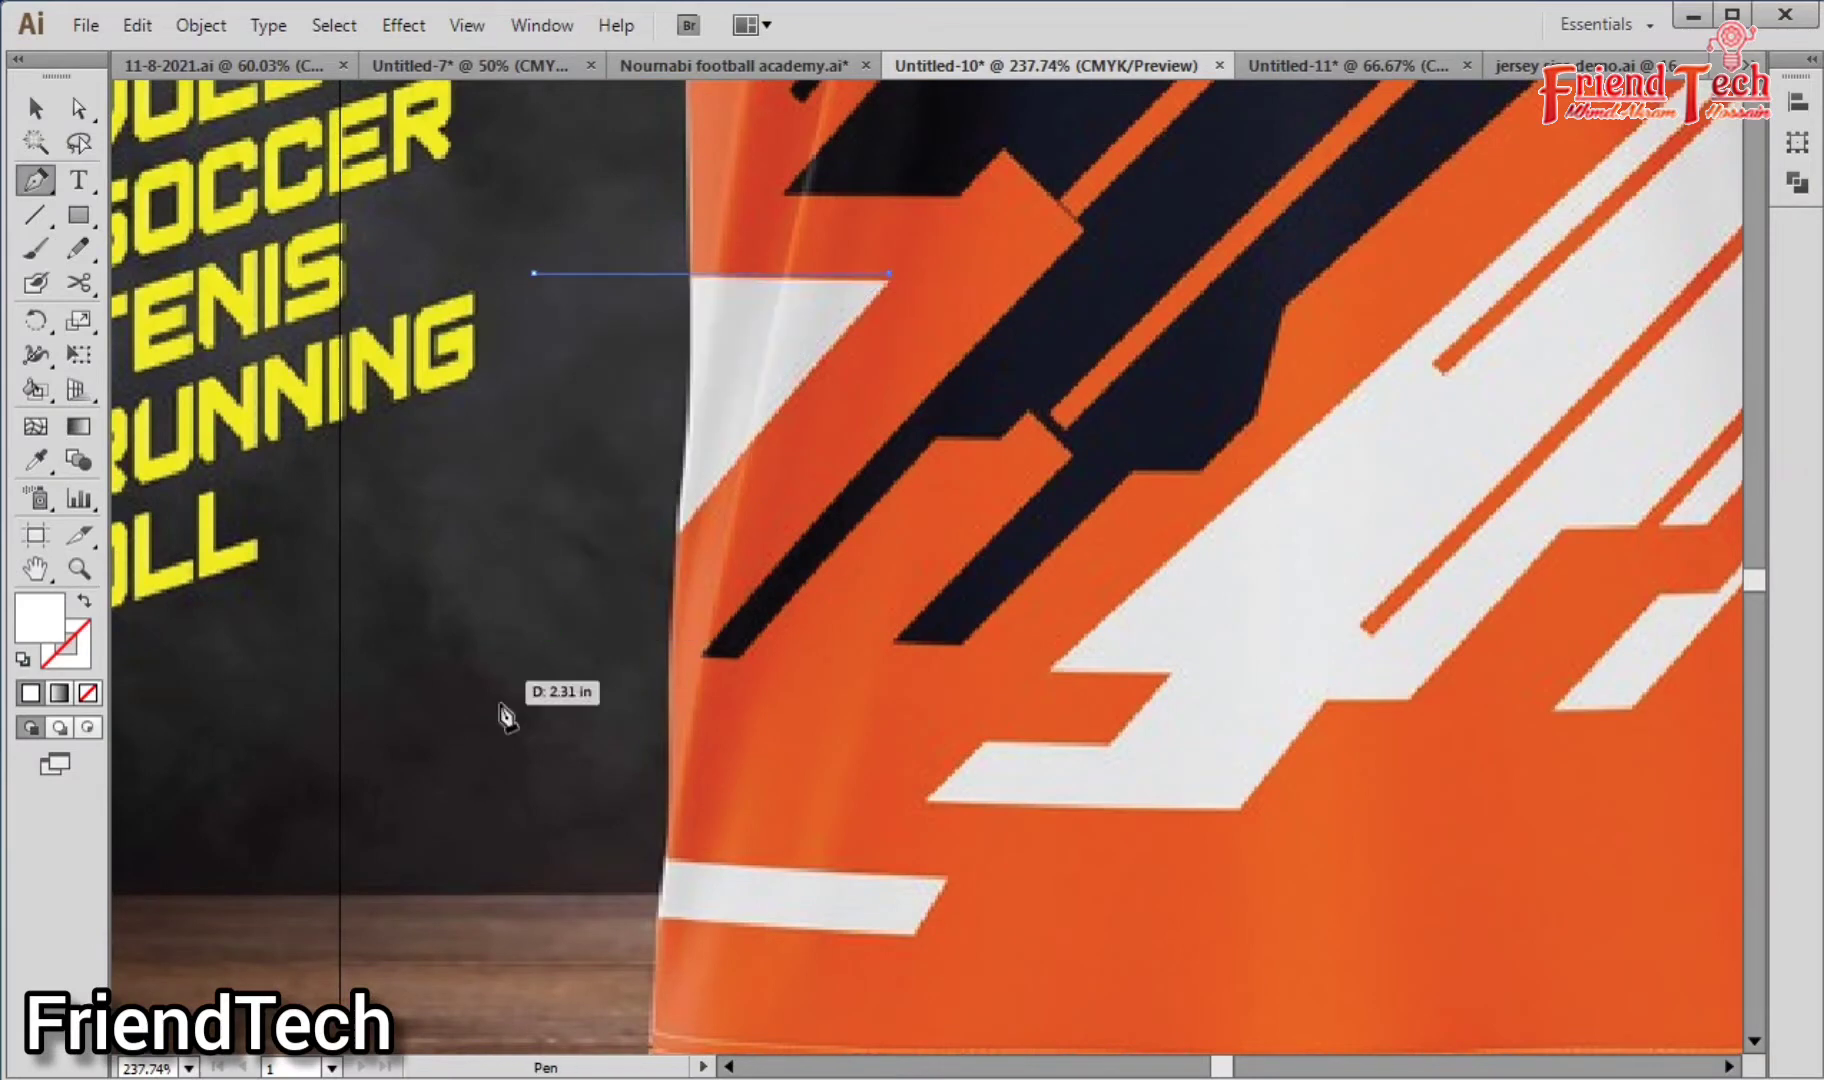
left_click(496, 709)
key("ctrl+z")
left_click(495, 767)
left_click(534, 273)
left_click_drag(570, 350, 501, 101)
key("v")
Step: Draw a closed shape over the white bar above the left hem, extending it past the side seam
key("p")
left_click(519, 606)
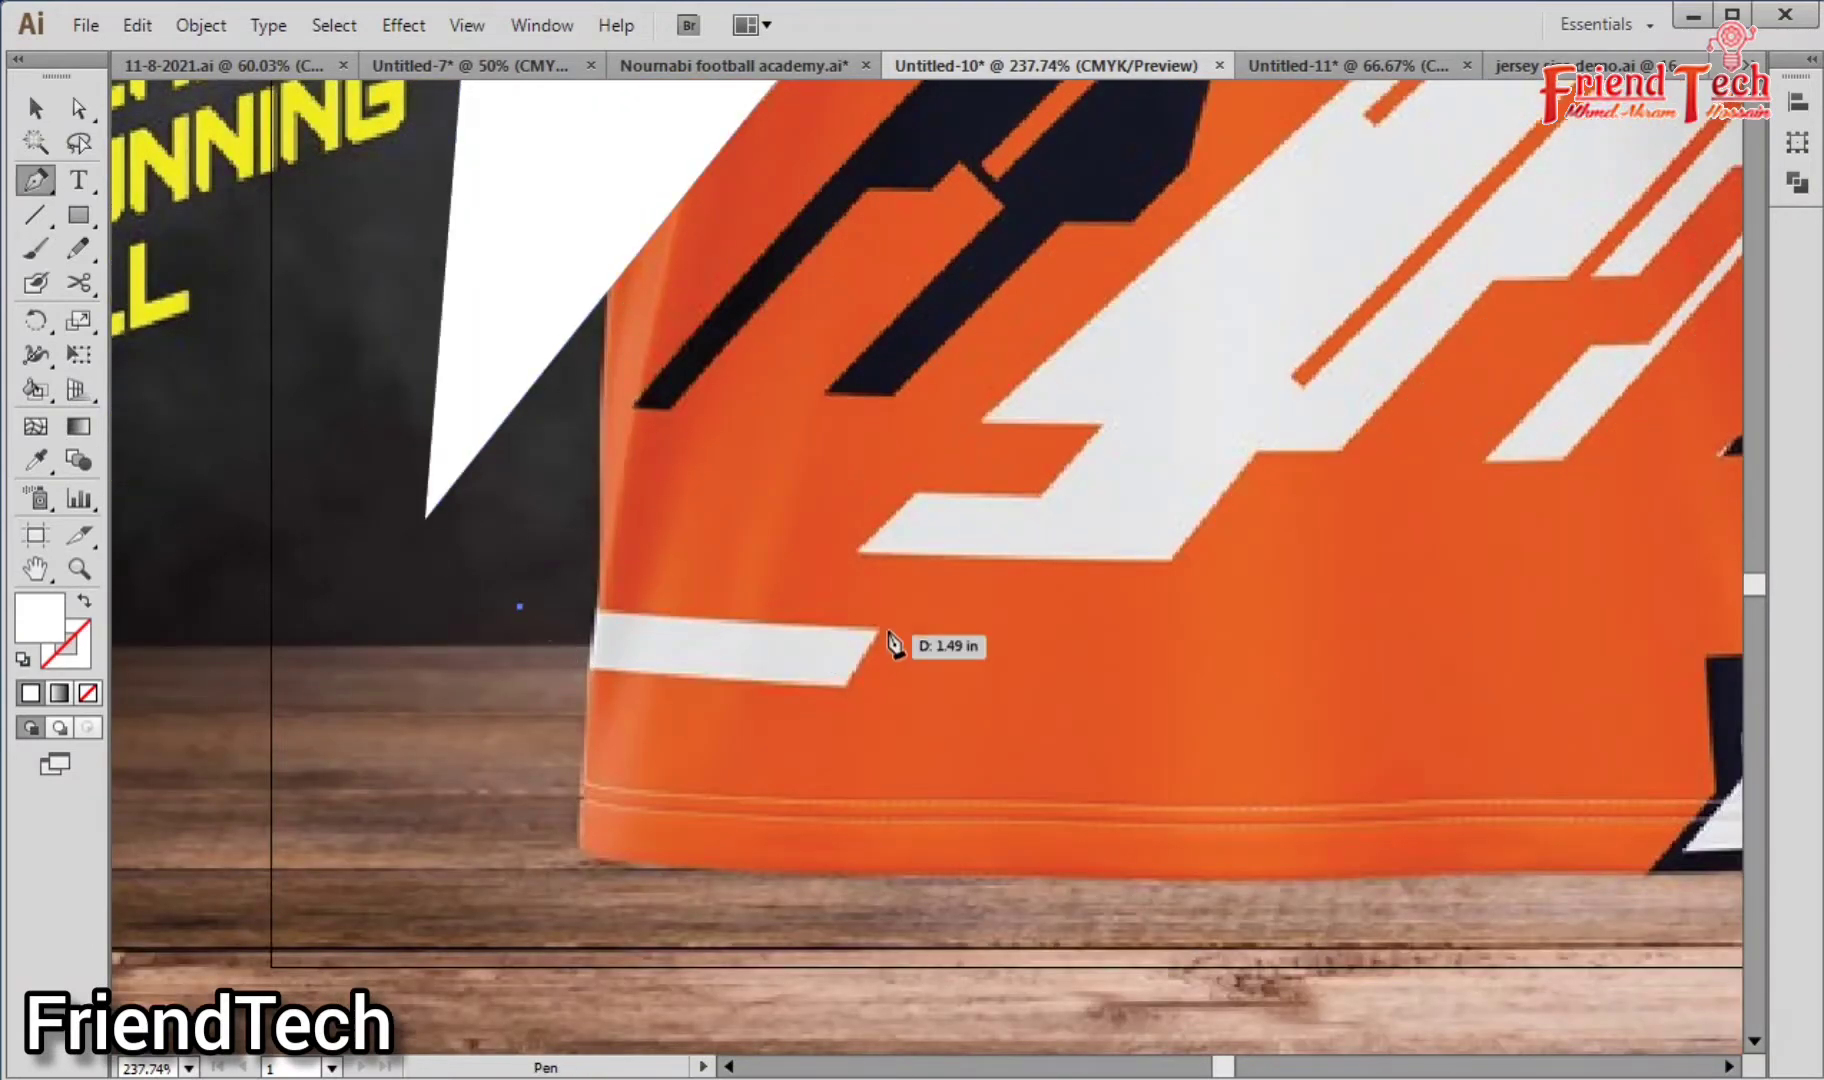
left_click(884, 628, "shift")
left_click(846, 677)
left_click(509, 675)
left_click(519, 606)
key("v")
Step: Outline the lower tip and stepped bottom edge of the large white area with the Pen tool
key("ctrl+minus")
left_click_drag(1354, 482, 938, 765)
key("p")
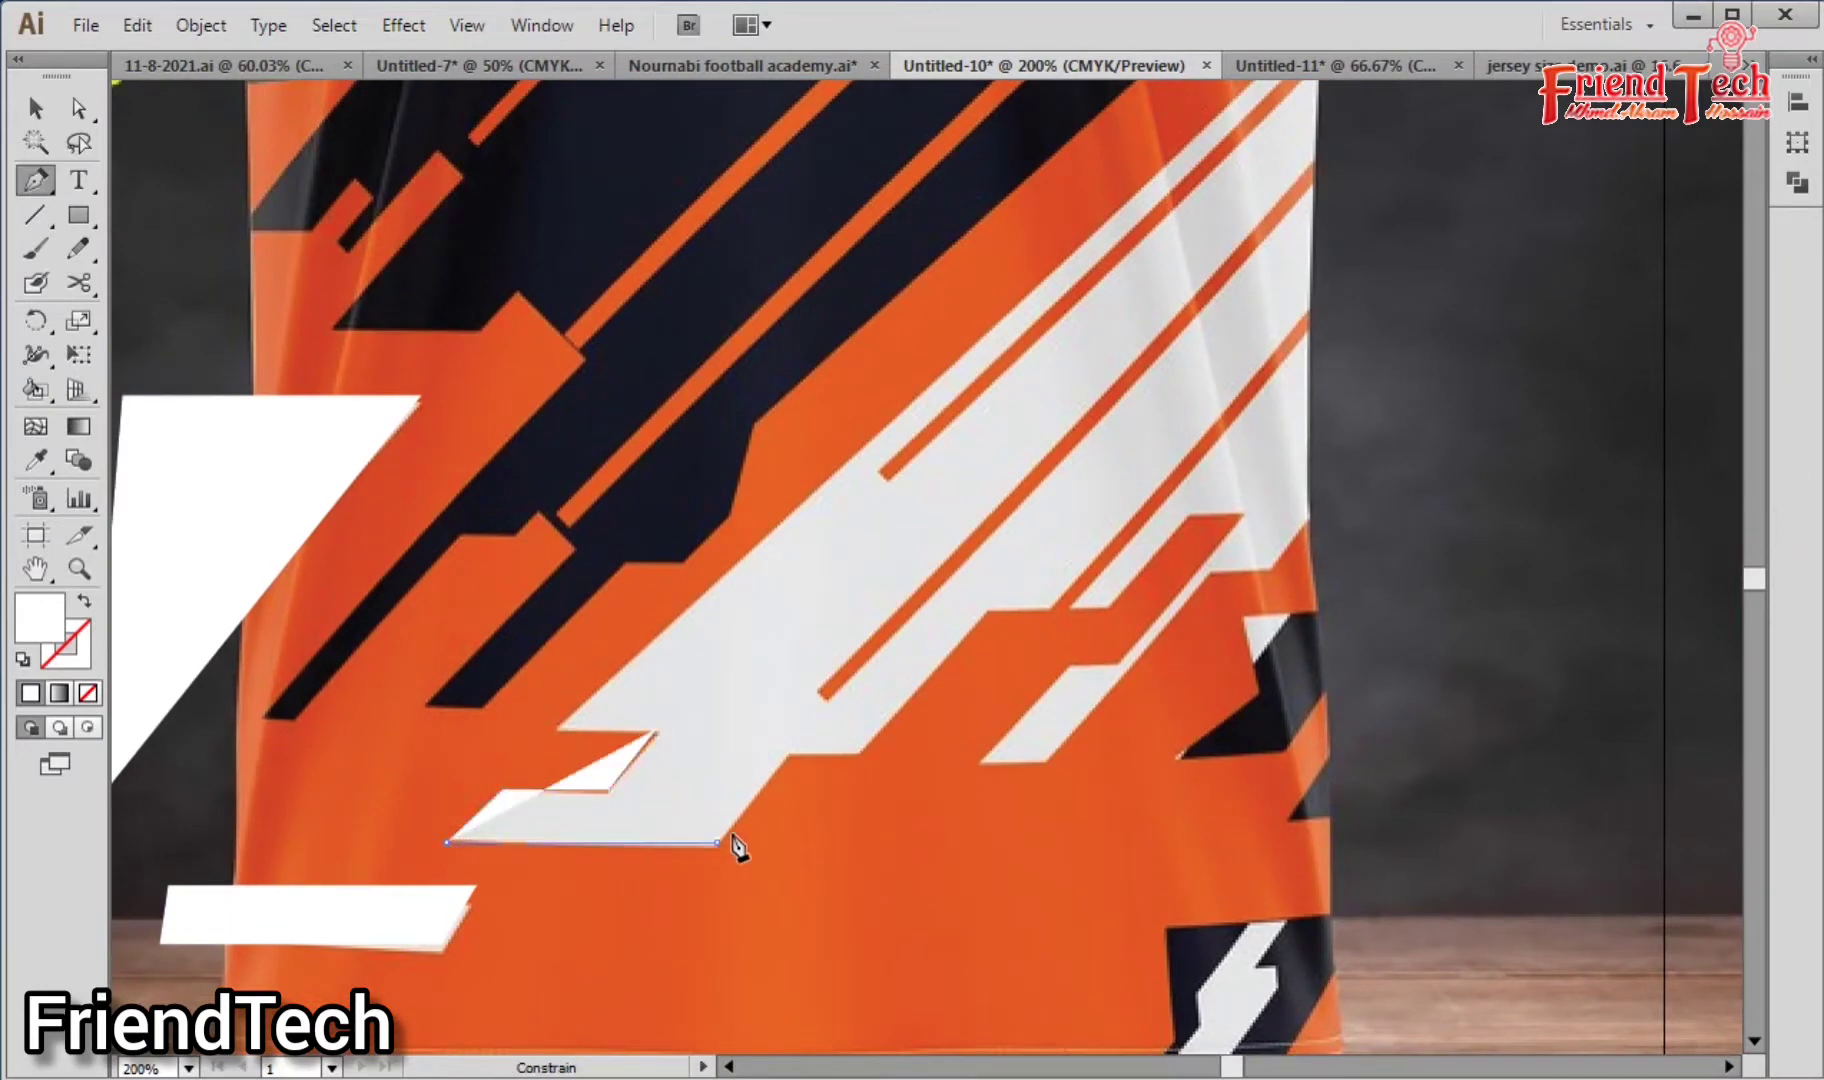
left_click(788, 754)
left_click(859, 754, "shift")
left_click(987, 611)
left_click(1049, 611)
Step: Extend the white area's outline beyond the right seam, swap fill and stroke, and trace the middle orange stripe's lower side
left_click_drag(1054, 615, 867, 847)
left_click(1212, 451)
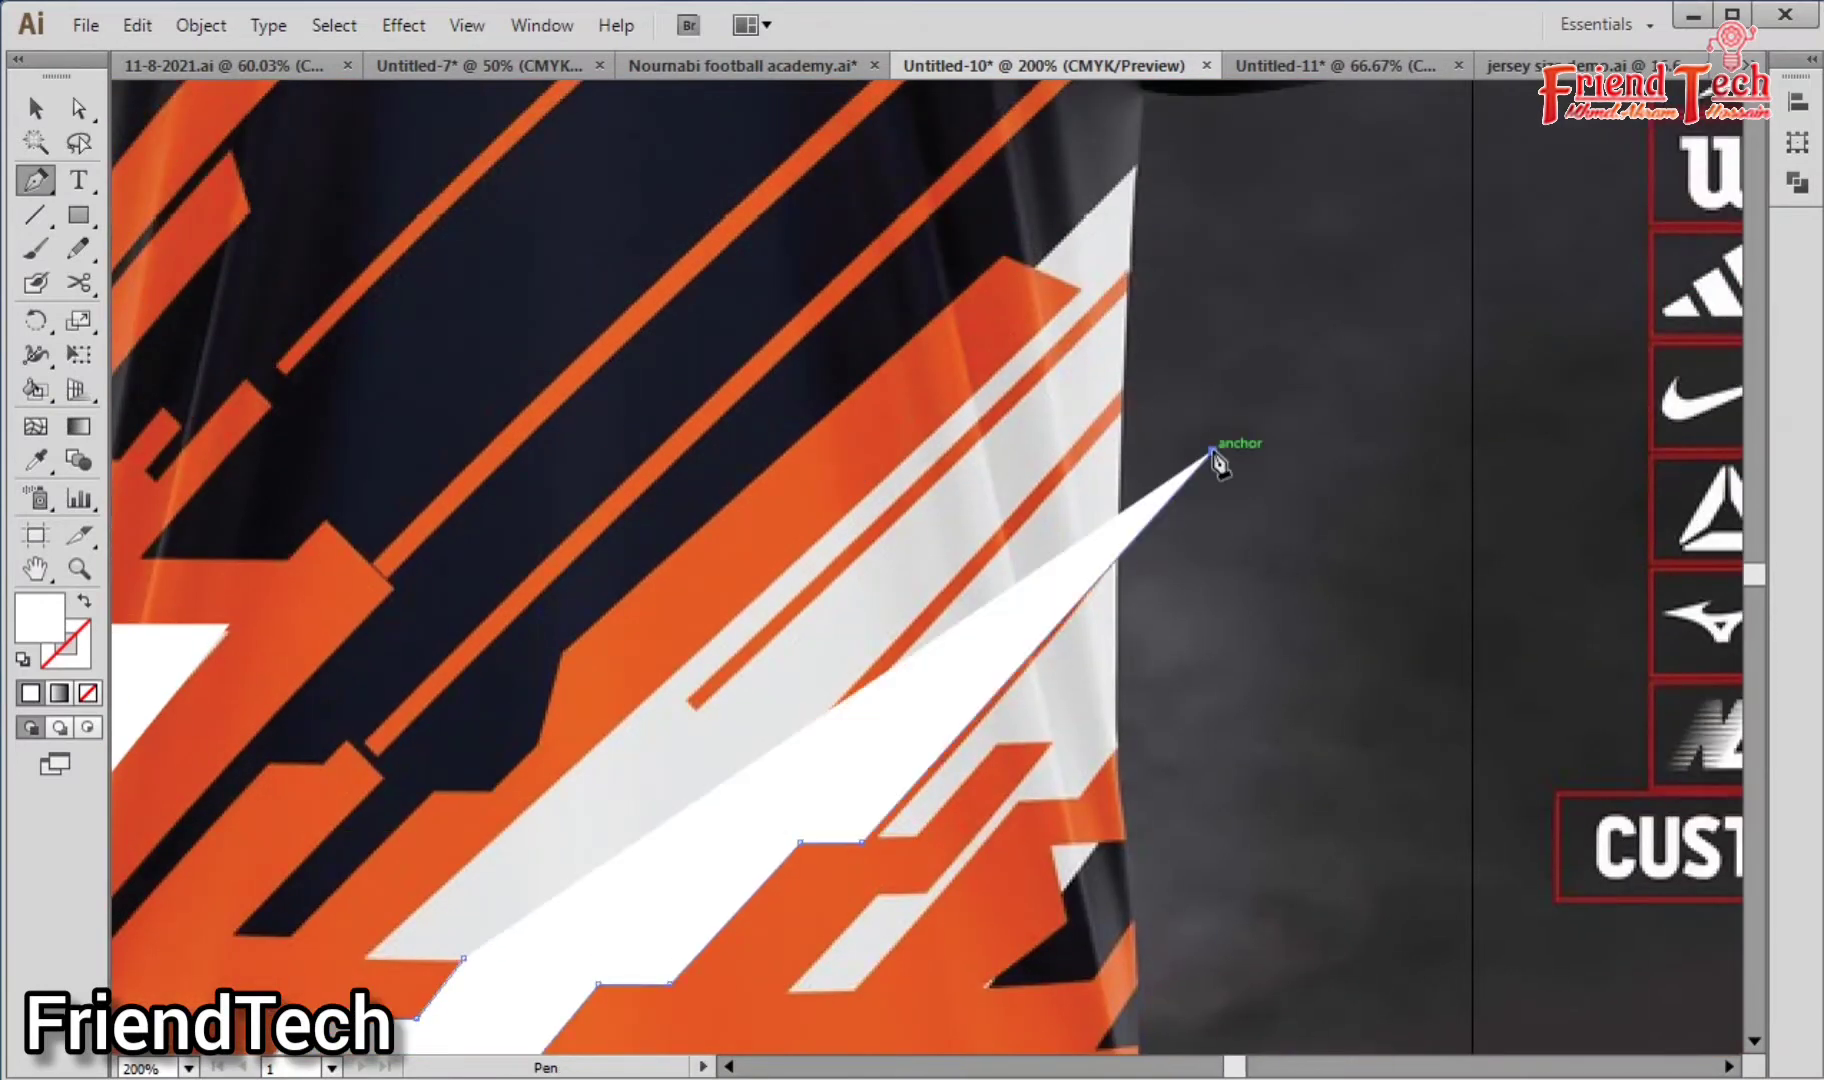
key("ctrl+z")
left_click(1204, 432)
left_click_drag(1204, 432, 1214, 536)
left_click(1214, 463, "shift")
key("shift+x")
scroll(639, 678, "down", 1)
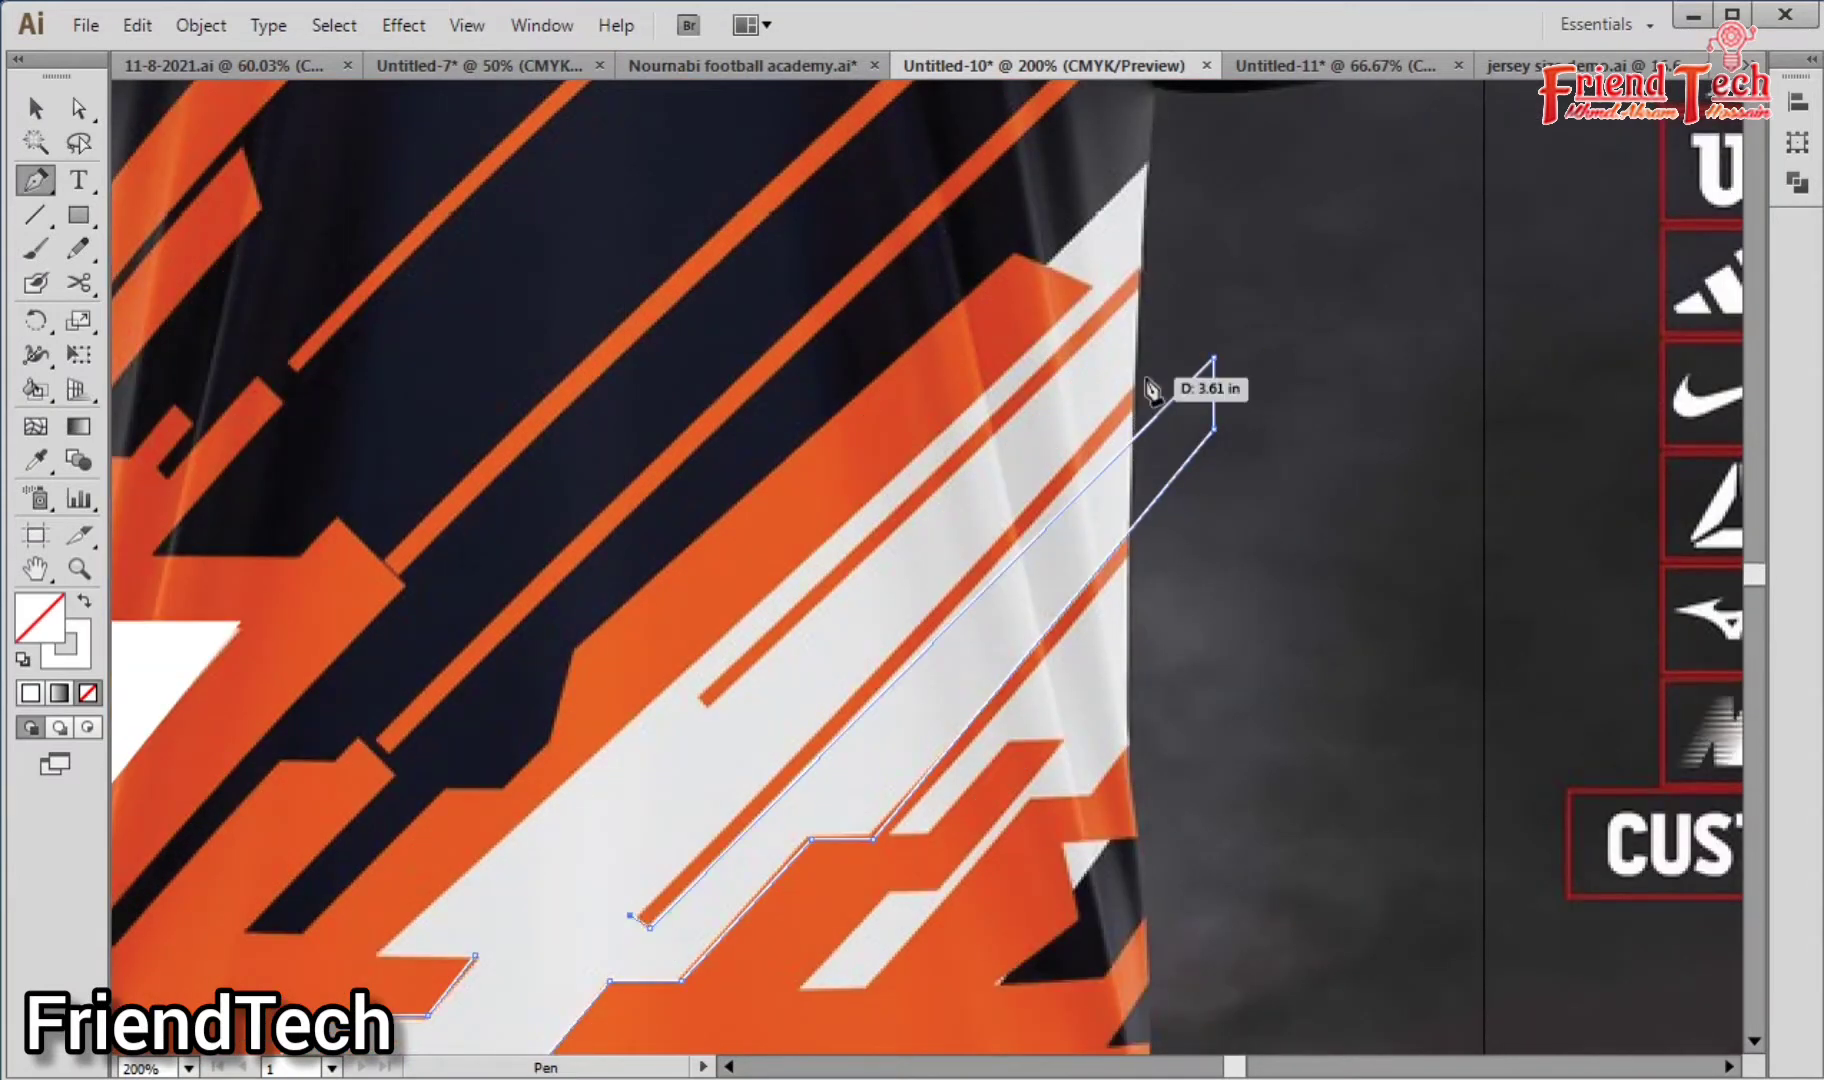
Step: Trace the middle orange stripe's upper side past the right seam and continue the outline upward outside the jersey
left_click(1148, 378)
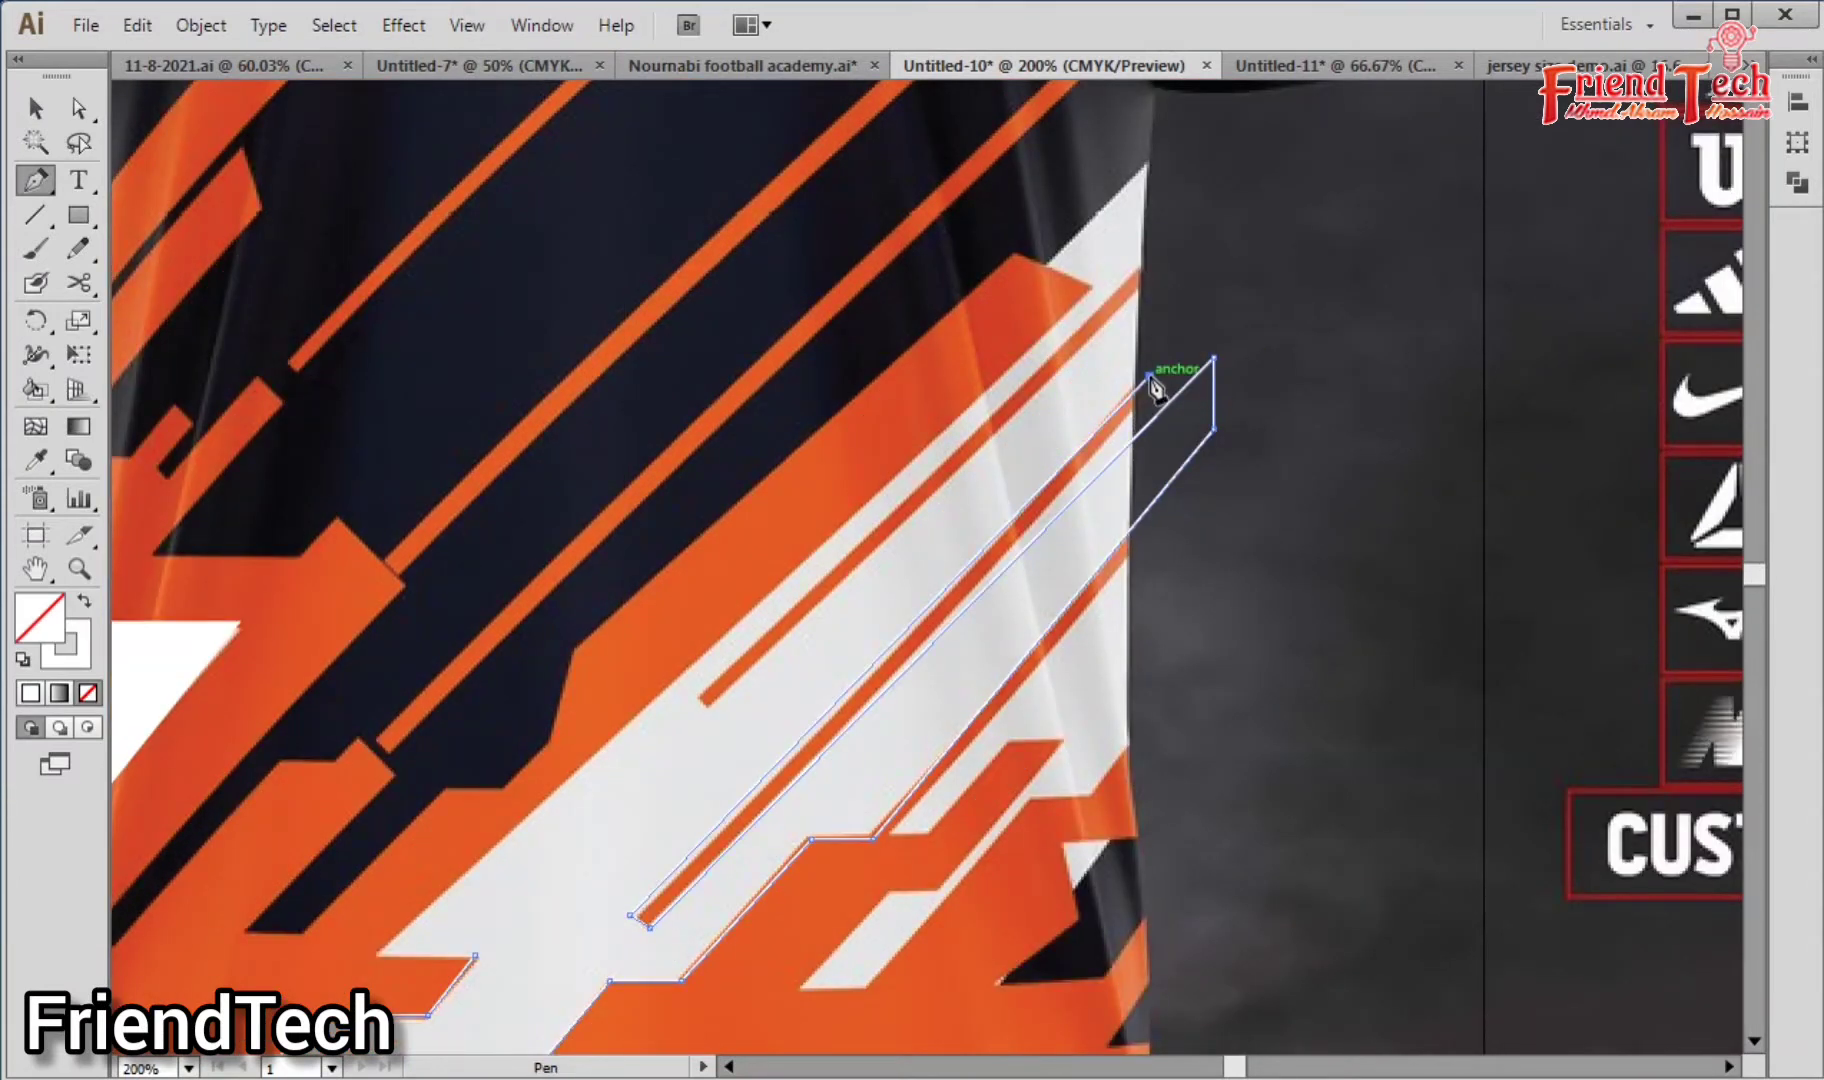
key("ctrl+z")
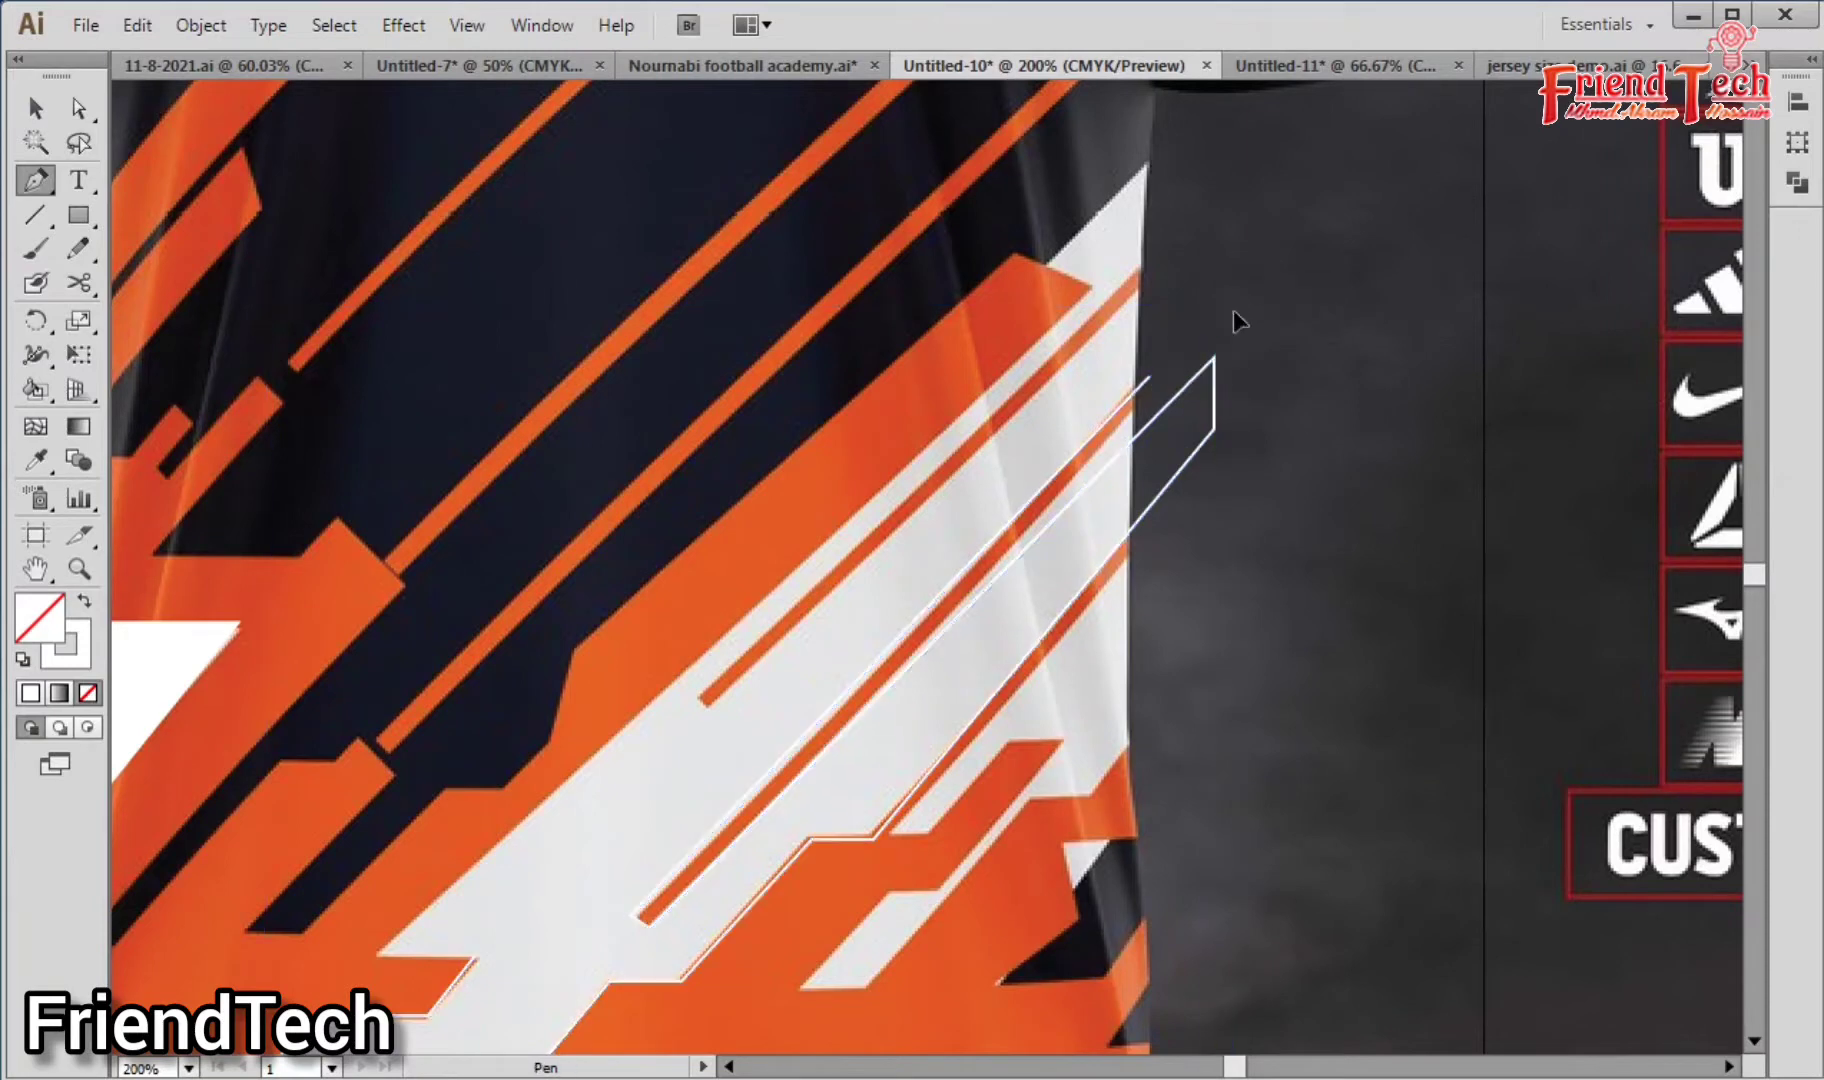
left_click(1234, 292)
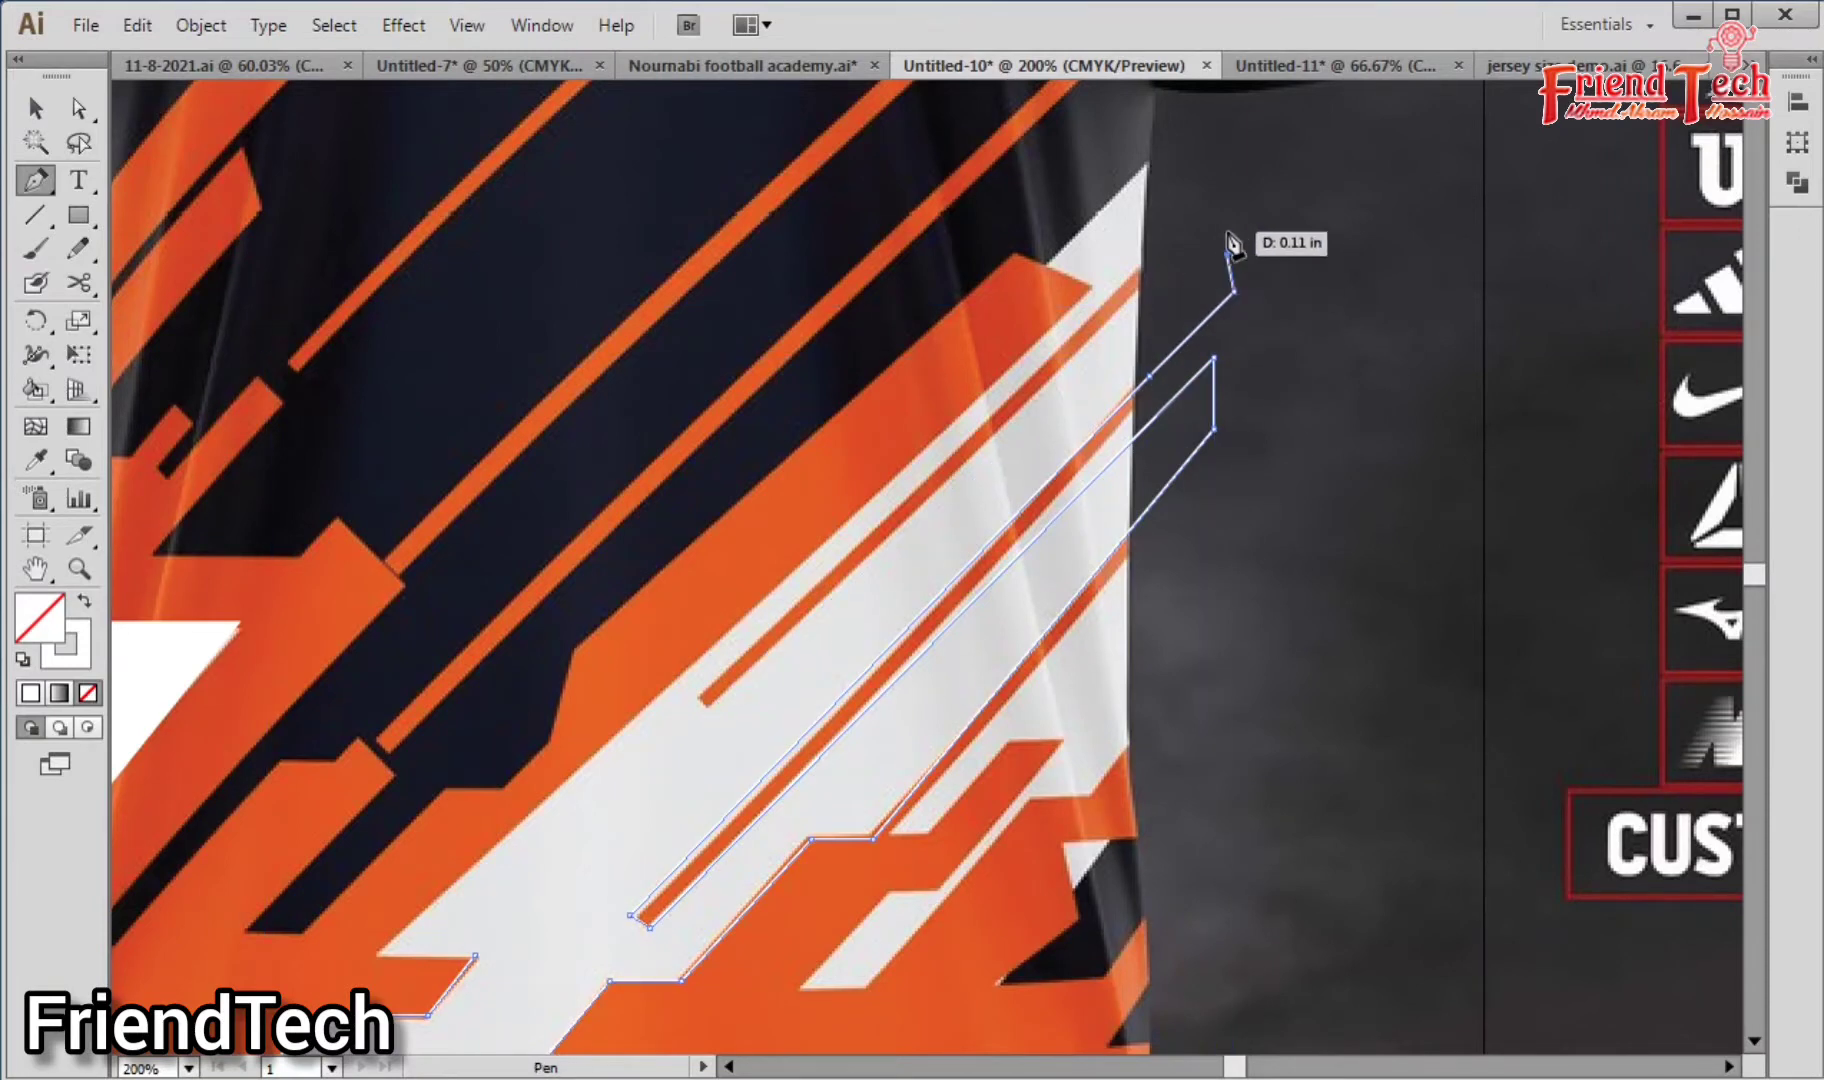
left_click_drag(1207, 269, 1193, 455)
left_click(1213, 315)
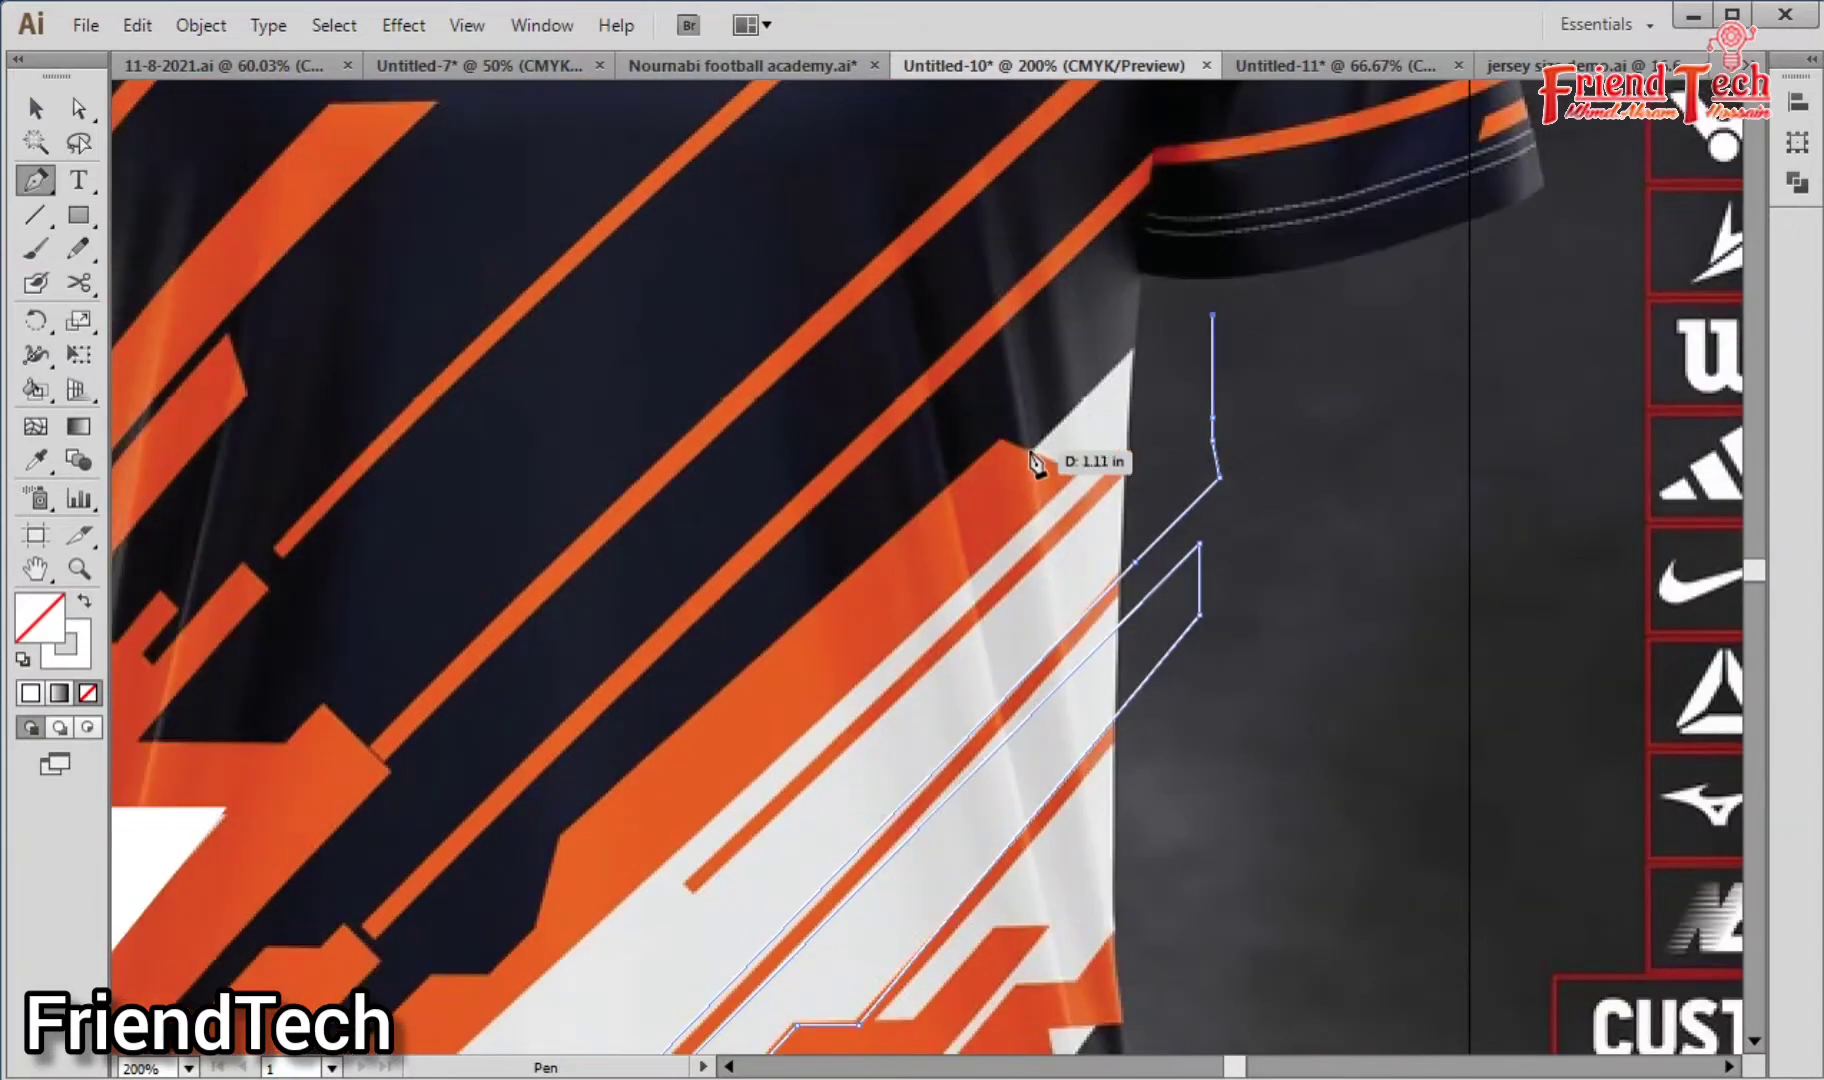
Step: Close the white area's outline along the wide orange band down to its starting notch and deselect it
scroll(1079, 387, "down", 6)
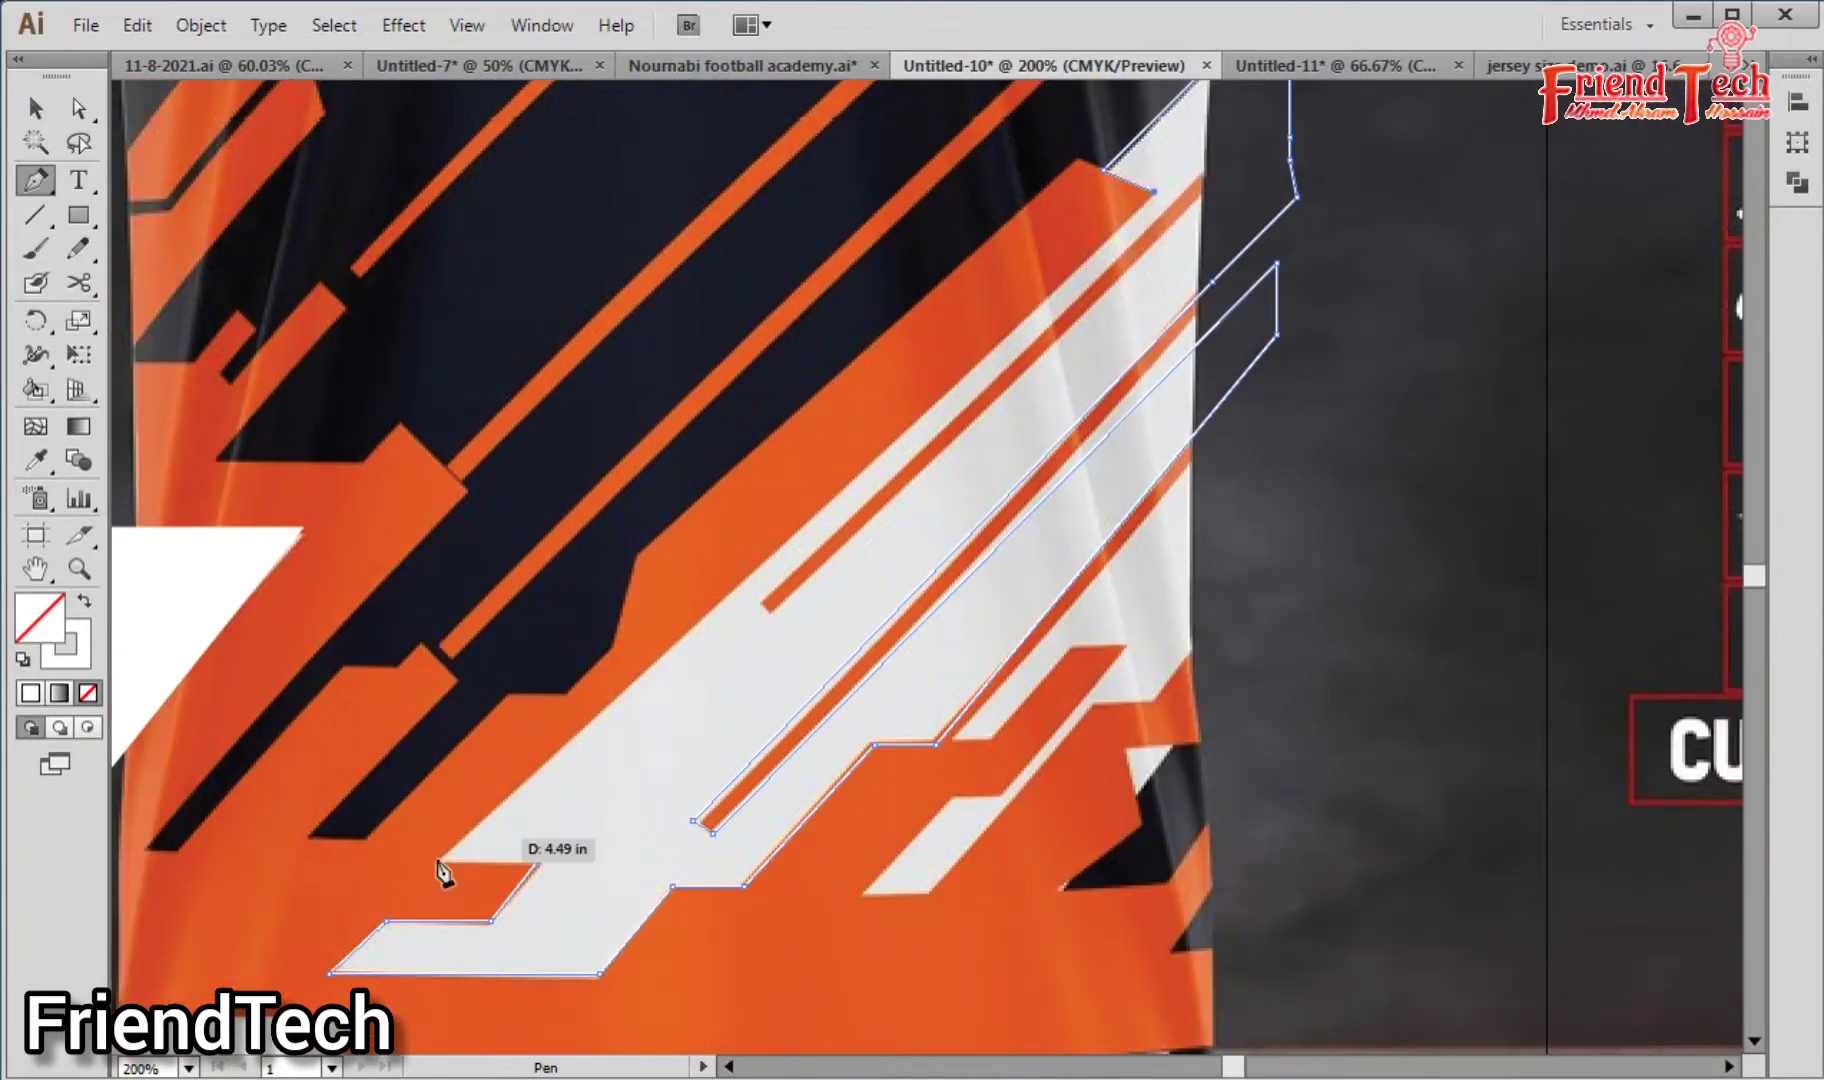
left_click(540, 862)
key("v")
scroll(1282, 583, "up", 3)
left_click(1282, 583)
Step: Draw a straight line along the upper thin orange stripe in the white area, extending past the right seam
key("backslash")
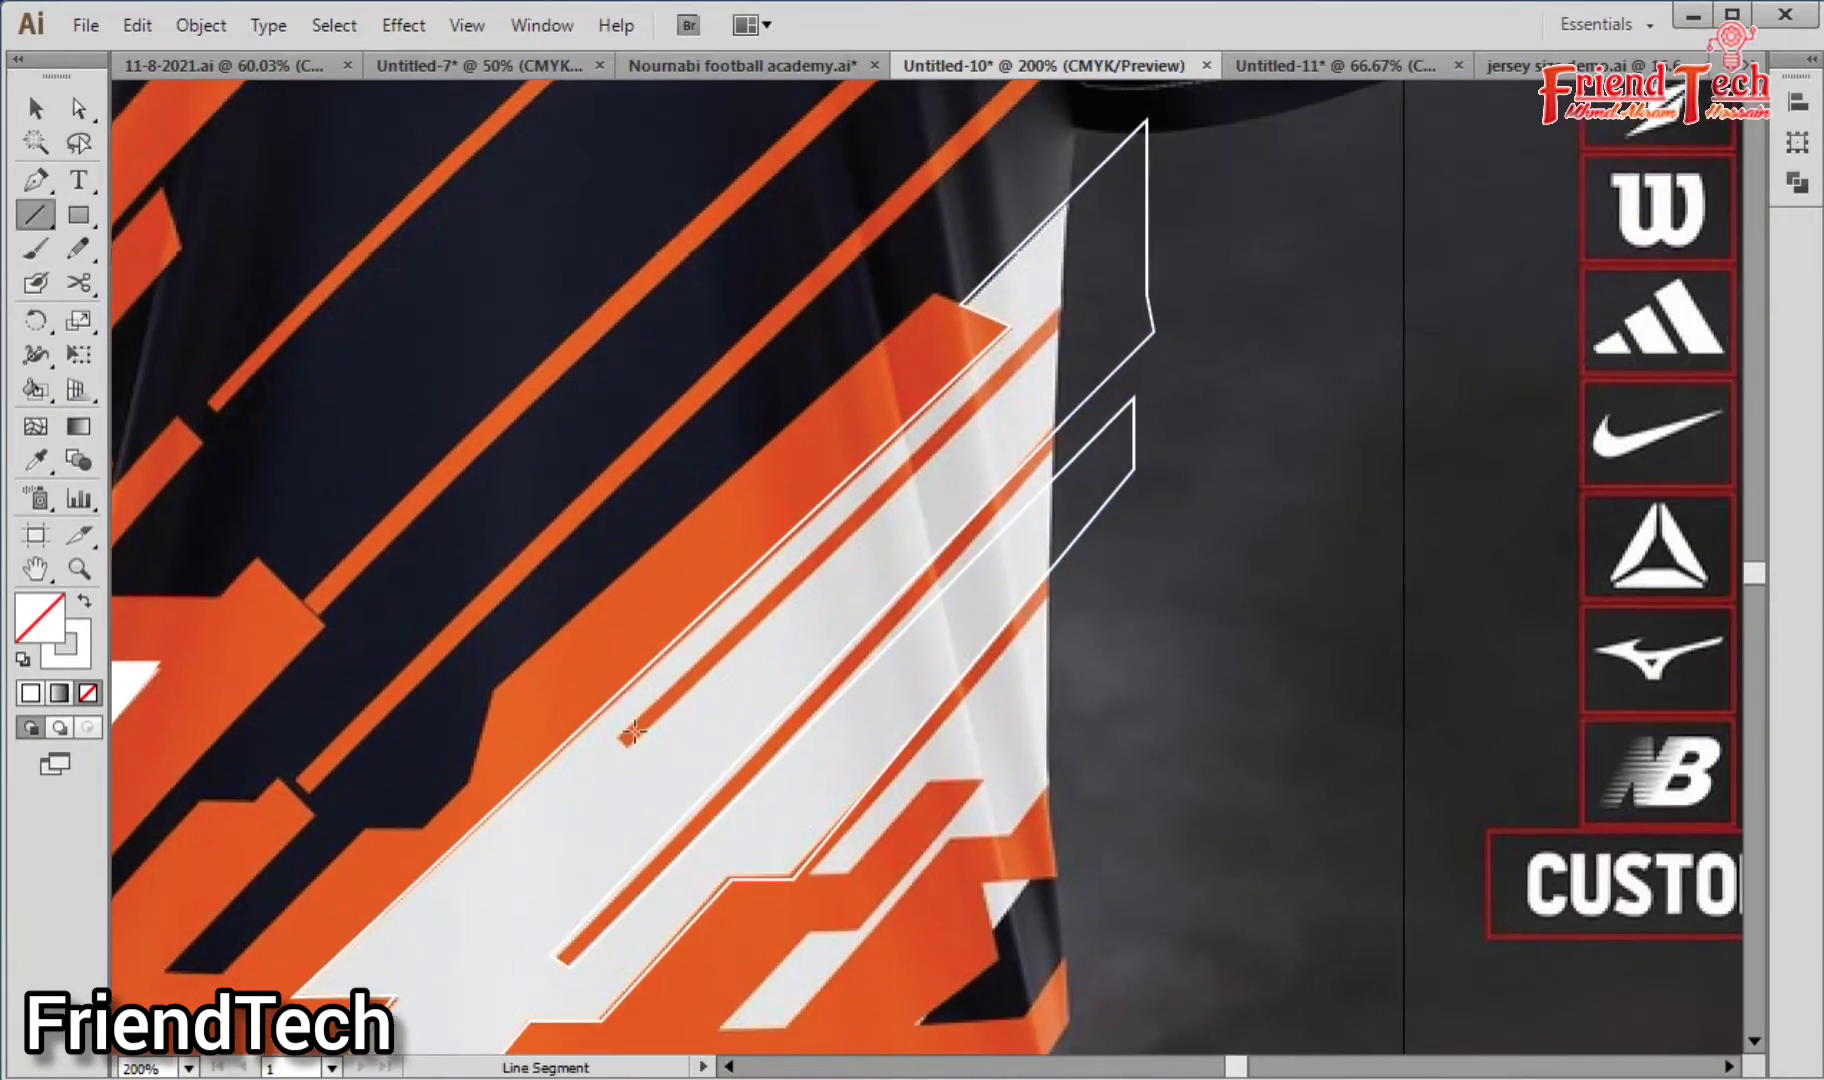
left_click_drag(1111, 270, 1125, 254)
key("v")
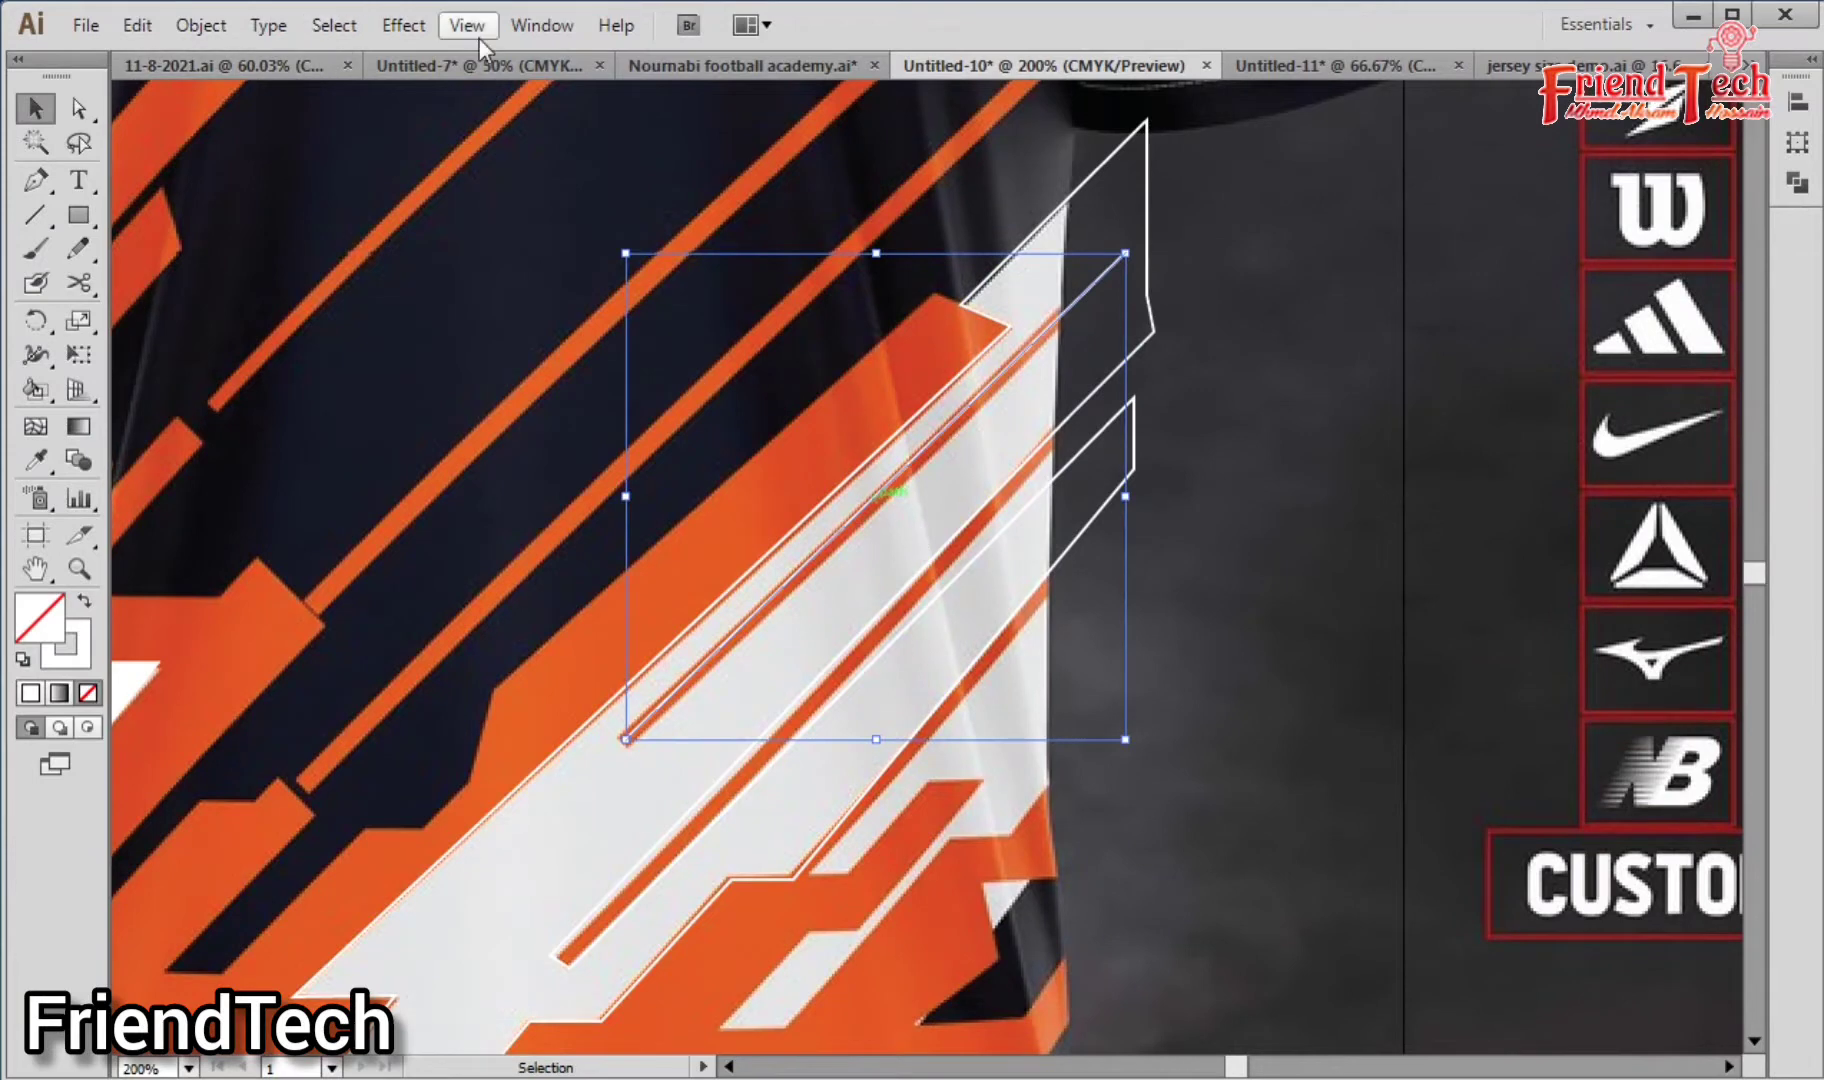
Step: Show the hidden panels again and set the upper thin stripe line's stroke weight to 6 pt
left_click(522, 24)
left_click(1327, 358)
key("Tab")
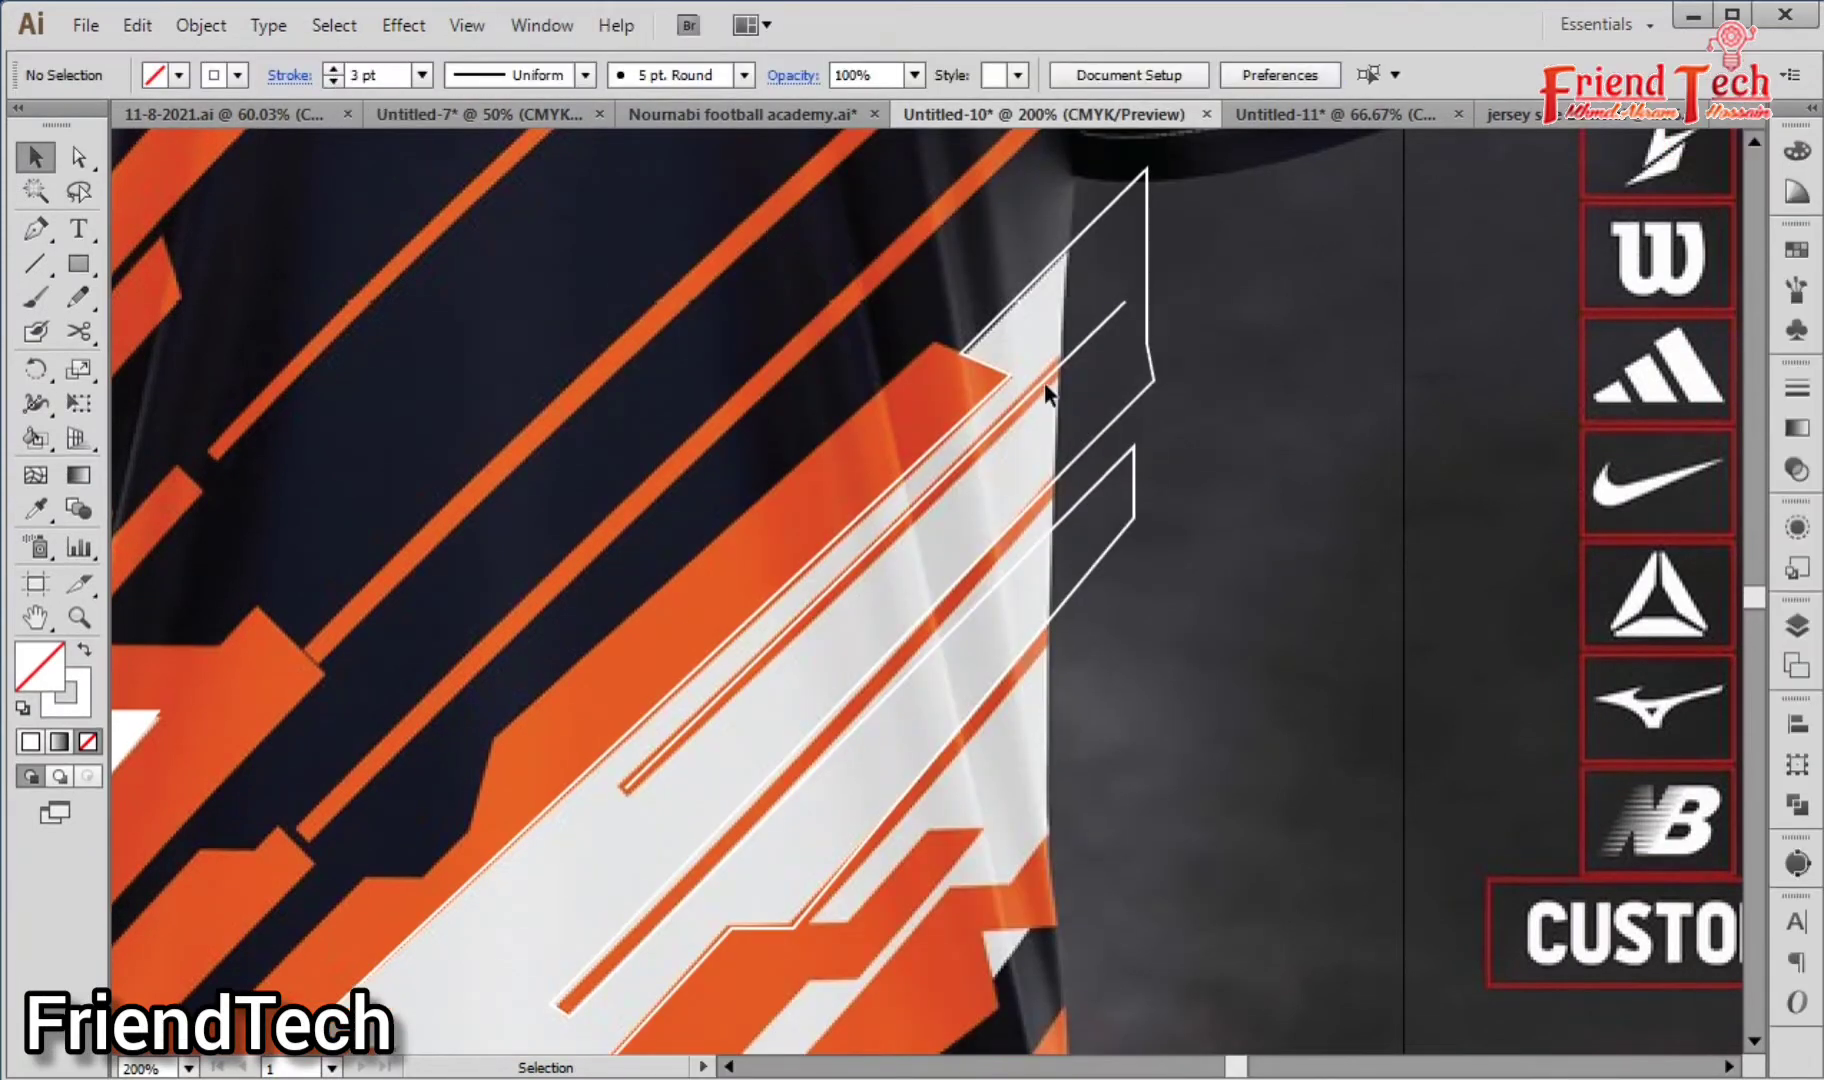
left_click(1051, 382)
left_click(334, 69)
left_click(334, 69)
left_click(334, 69)
left_click(334, 69)
left_click(334, 69)
left_click(1218, 440)
Step: Deselect the white area's outline and show all hidden artwork around the lower jersey pattern
left_click(1134, 444)
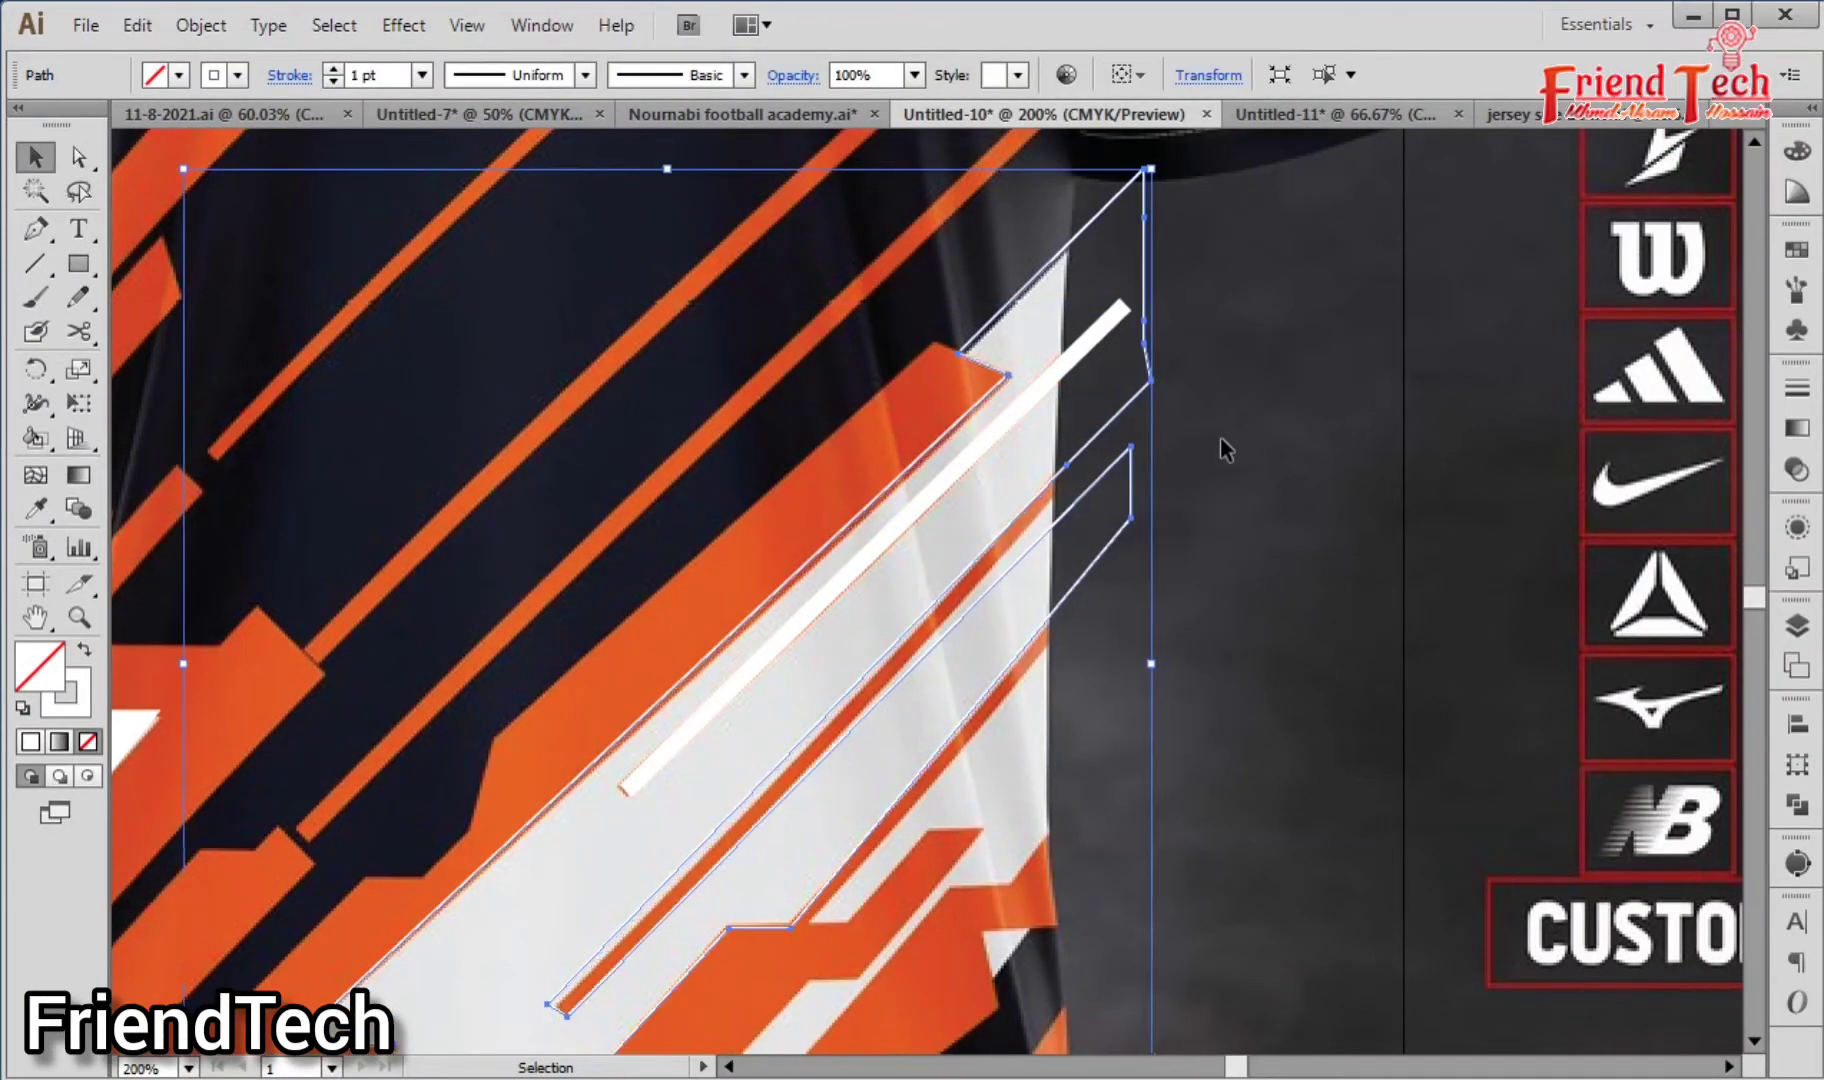
left_click(1221, 440)
key("ctrl+minus")
key("ctrl+minus")
left_click_drag(1079, 676, 1079, 521)
key("ctrl+alt+3")
left_click_drag(243, 254, 1302, 810)
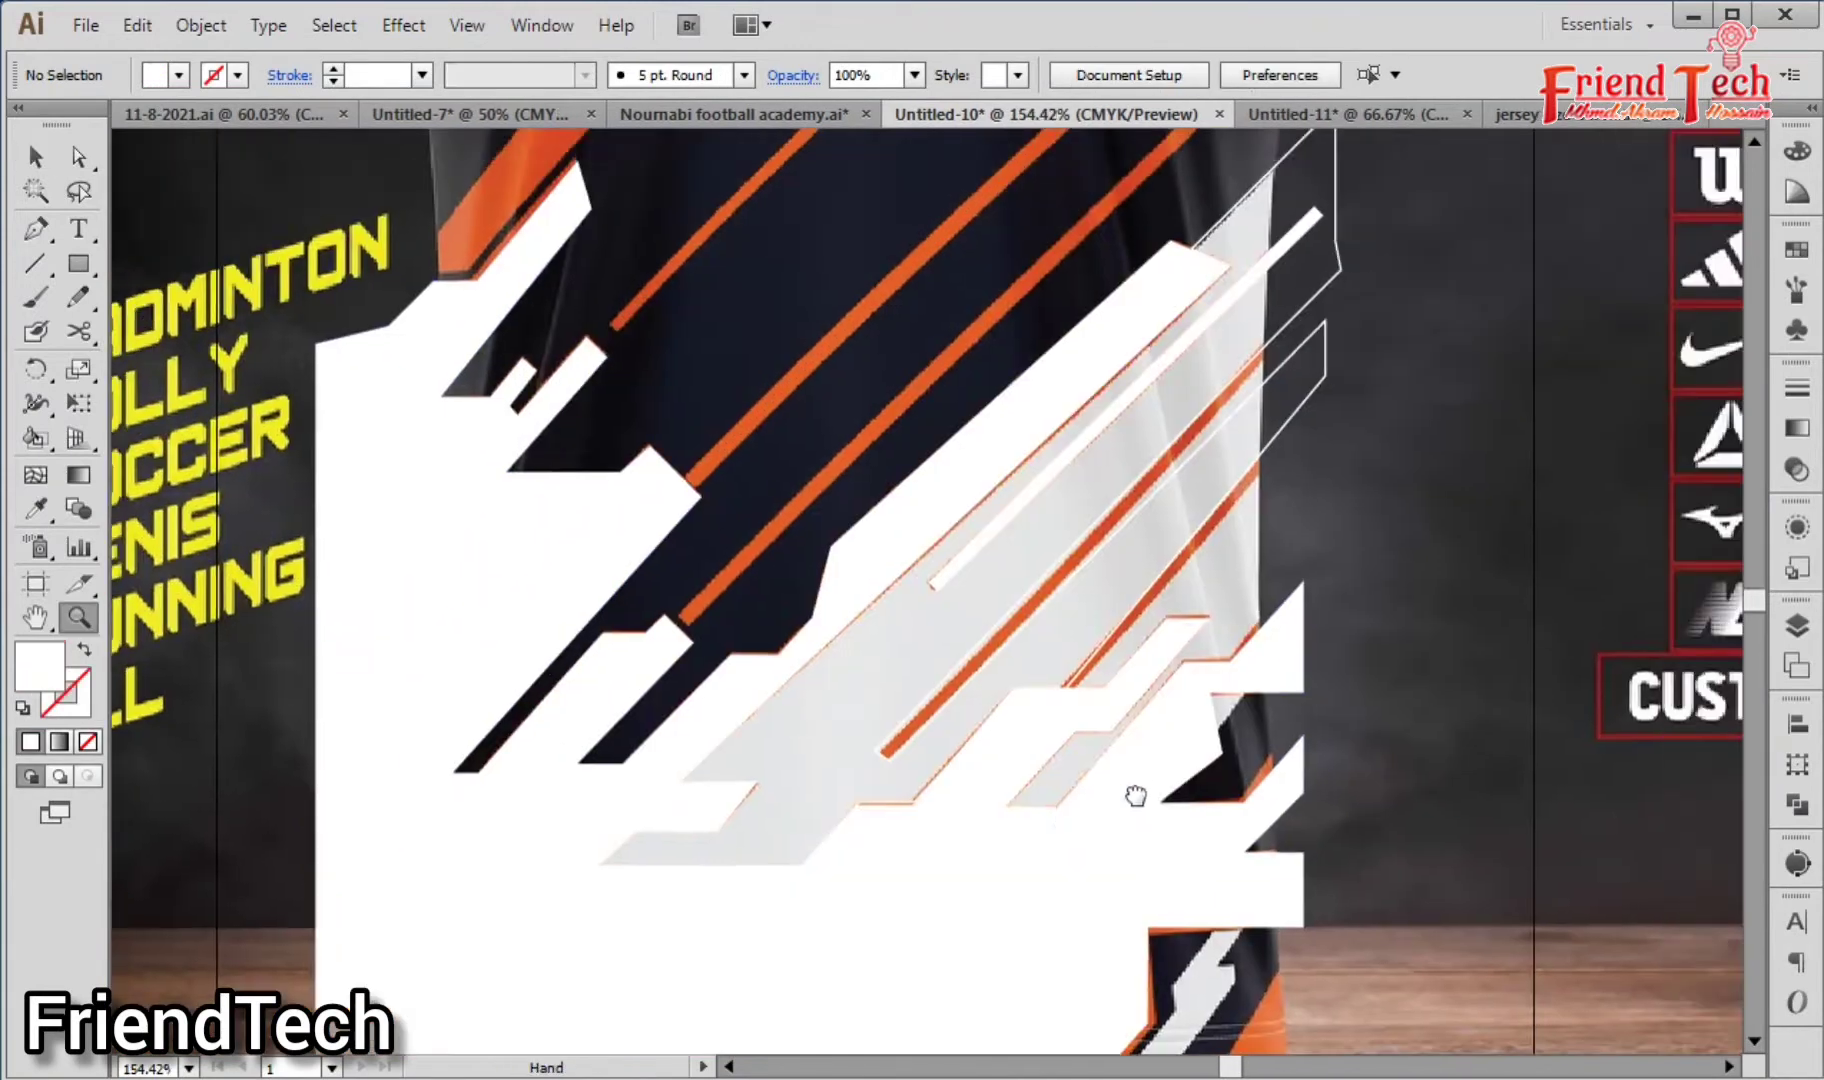
Step: Swap the fill and stroke of the large orange area's shape so that it is outlined only
left_click(1190, 718)
left_click(1270, 446)
left_click(1177, 735)
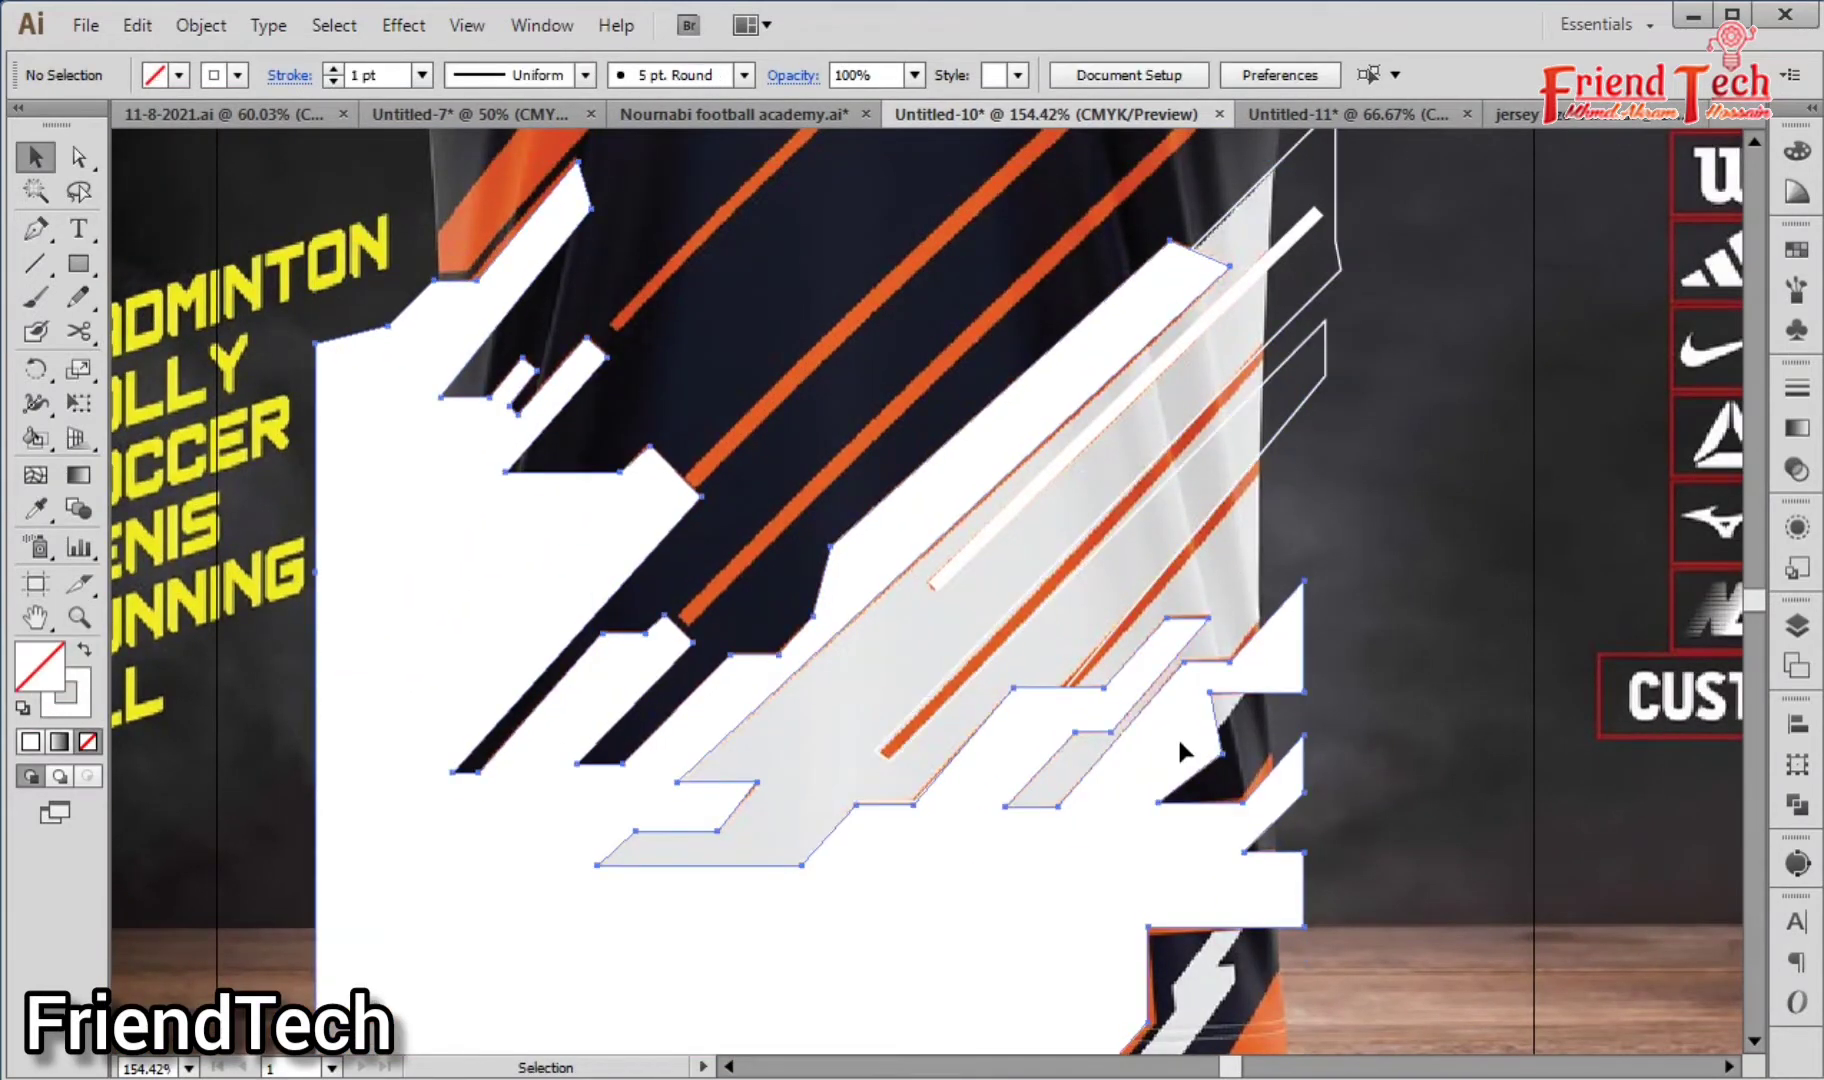
left_click(1348, 583)
left_click_drag(1348, 581, 1268, 643)
left_click(1184, 576)
left_click(925, 948)
left_click_drag(925, 948, 973, 781)
key("shift+x")
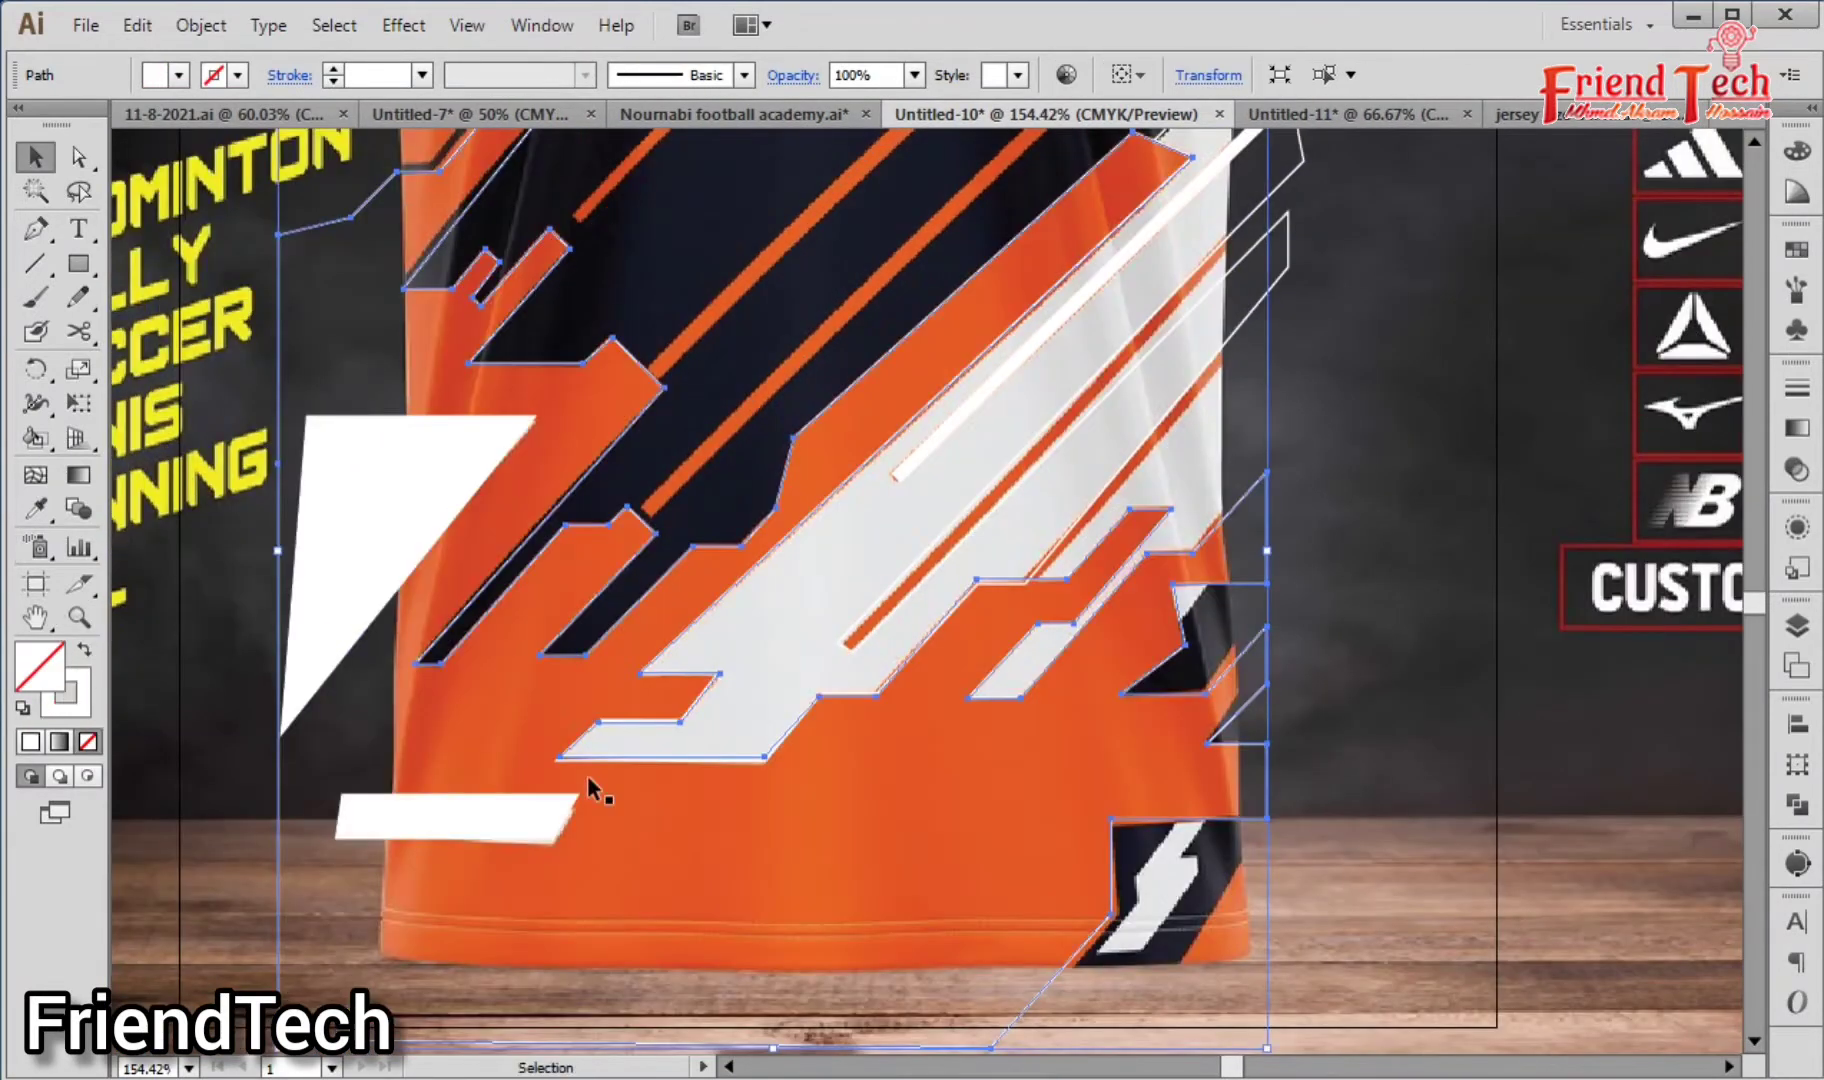
Step: Delete the detailed outline traced around the white area
left_click_drag(1338, 576, 1241, 714)
left_click(1241, 704)
left_click_drag(1224, 647, 1210, 681)
left_click(797, 834)
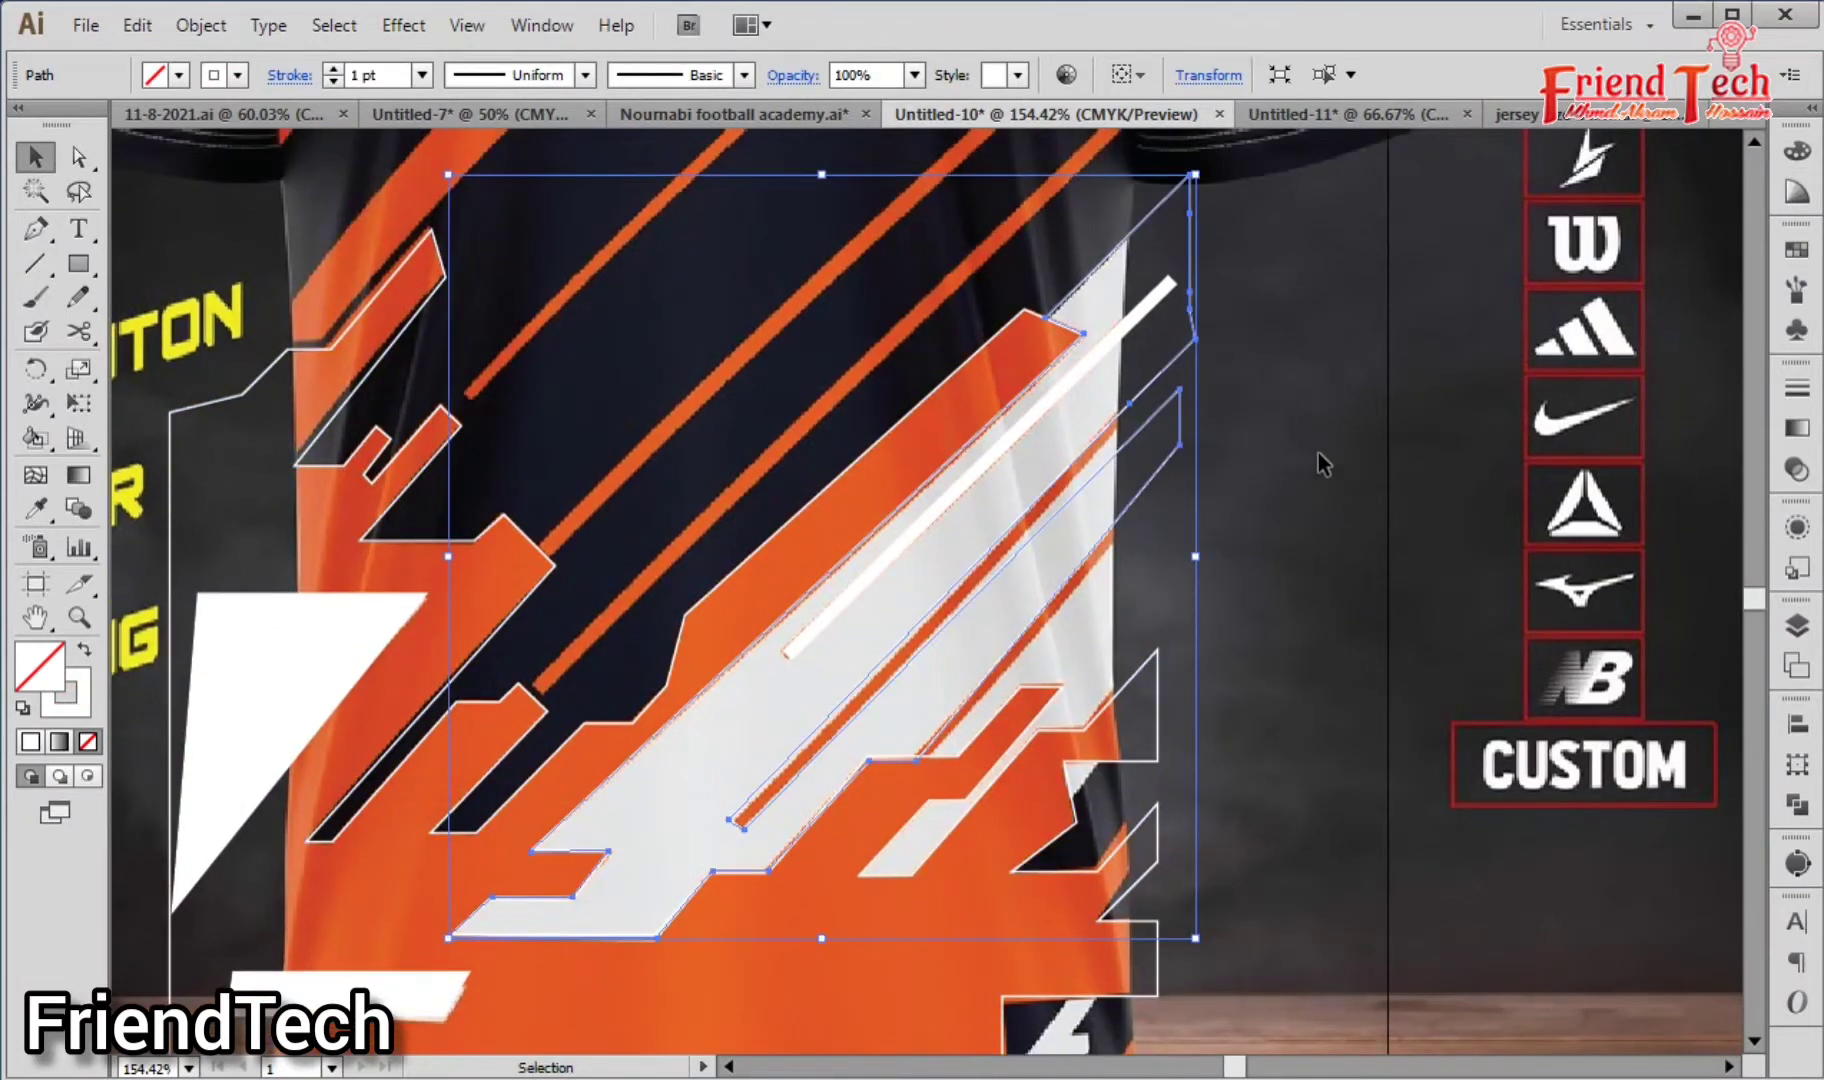
key("Delete")
Step: Draw a loose closed outline around the whole white area with the Pen tool, extending beyond the right seam
key("p")
left_click(1172, 203)
left_click(1027, 330)
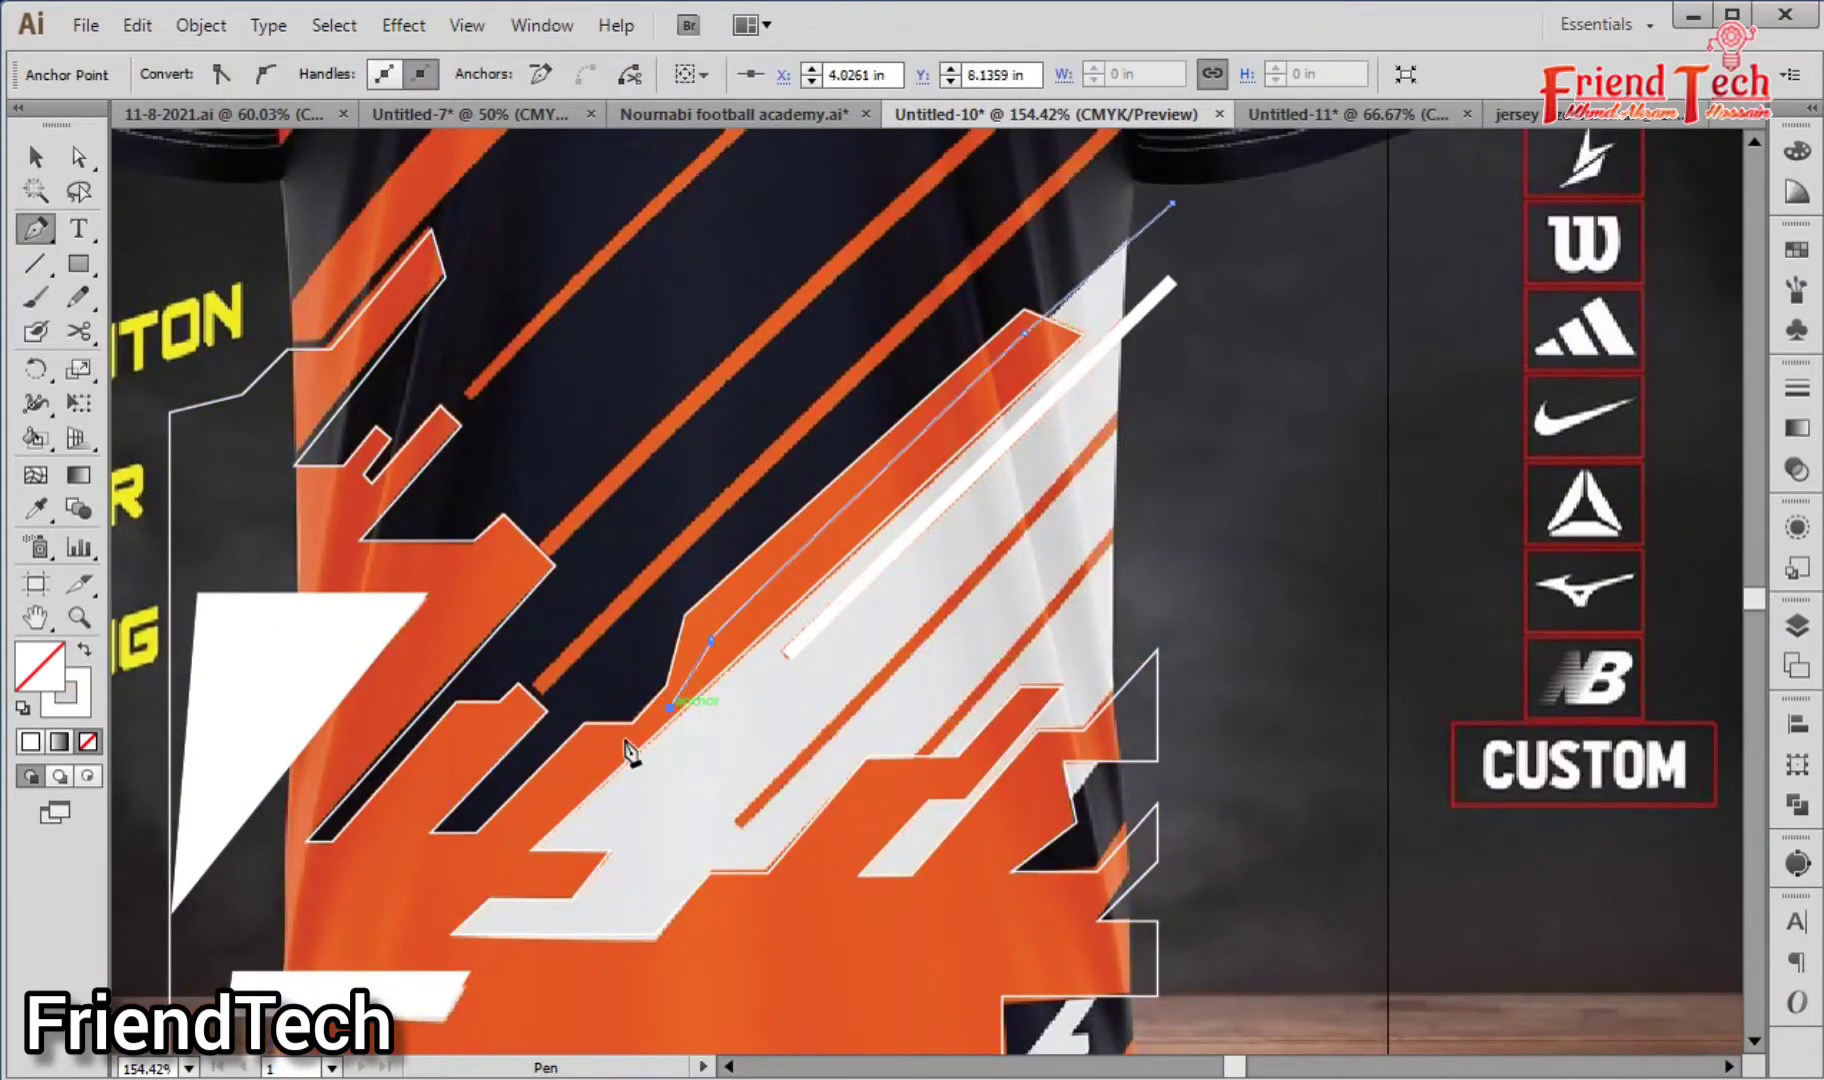
left_click(749, 970)
left_click(980, 925)
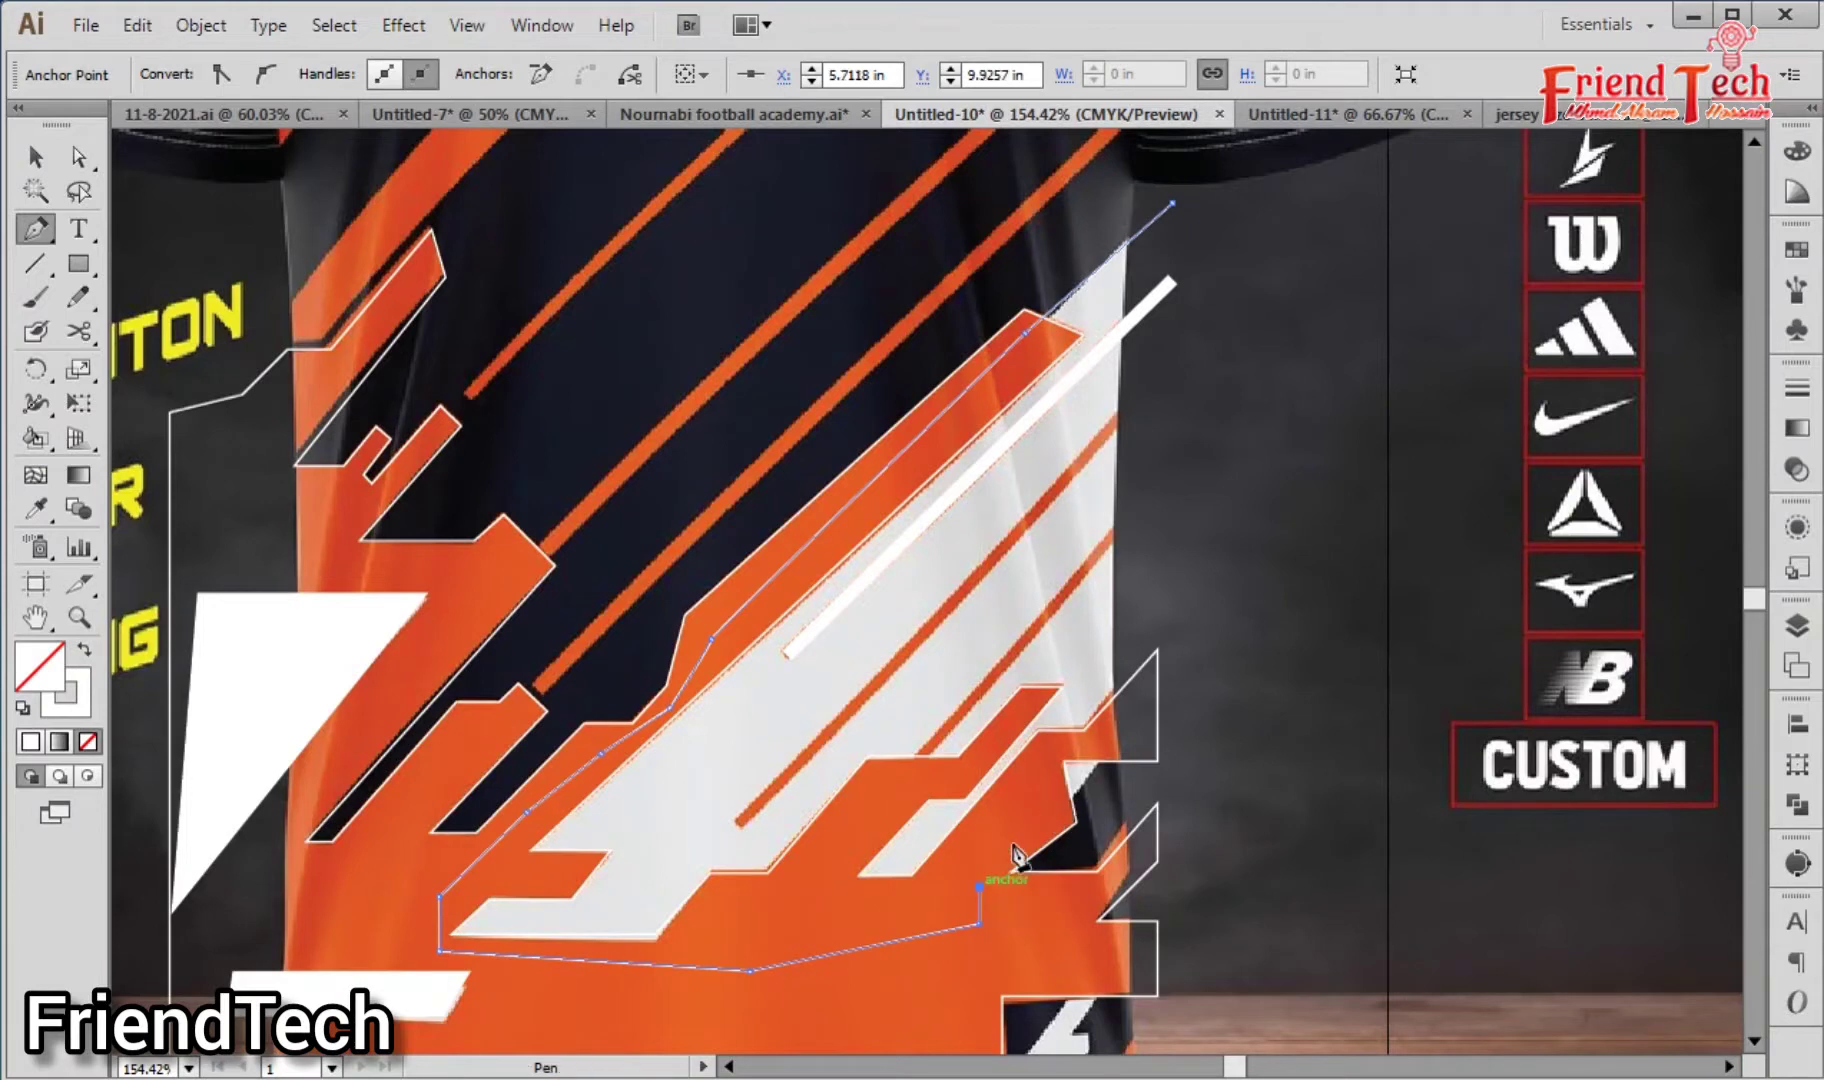
left_click(1172, 203)
Step: Fill the large orange area's shape with orange sampled from the jersey and the loose outline with white
key("v")
left_click(1300, 394)
left_click(522, 852)
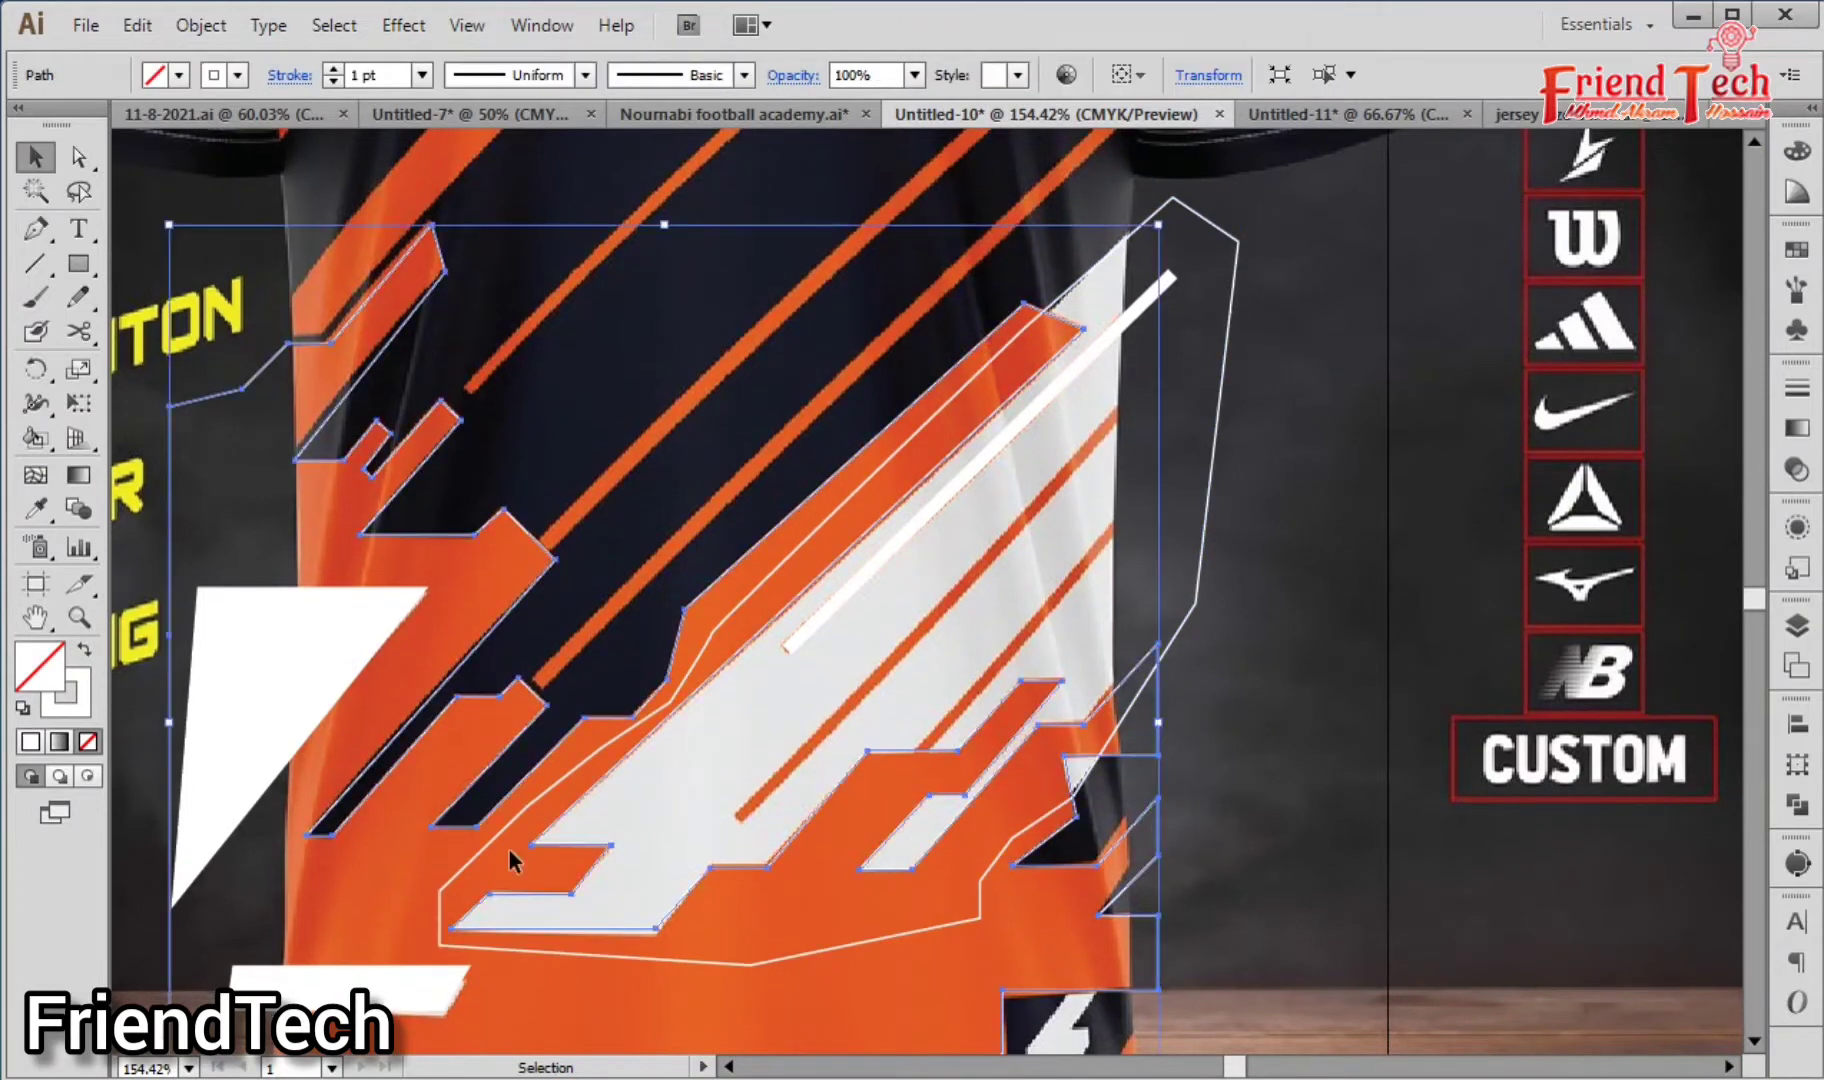
key("i")
left_click(509, 866)
left_click(1205, 640, "ctrl")
left_click(1188, 621, "ctrl")
left_click(182, 700)
key("v")
key("ctrl+1")
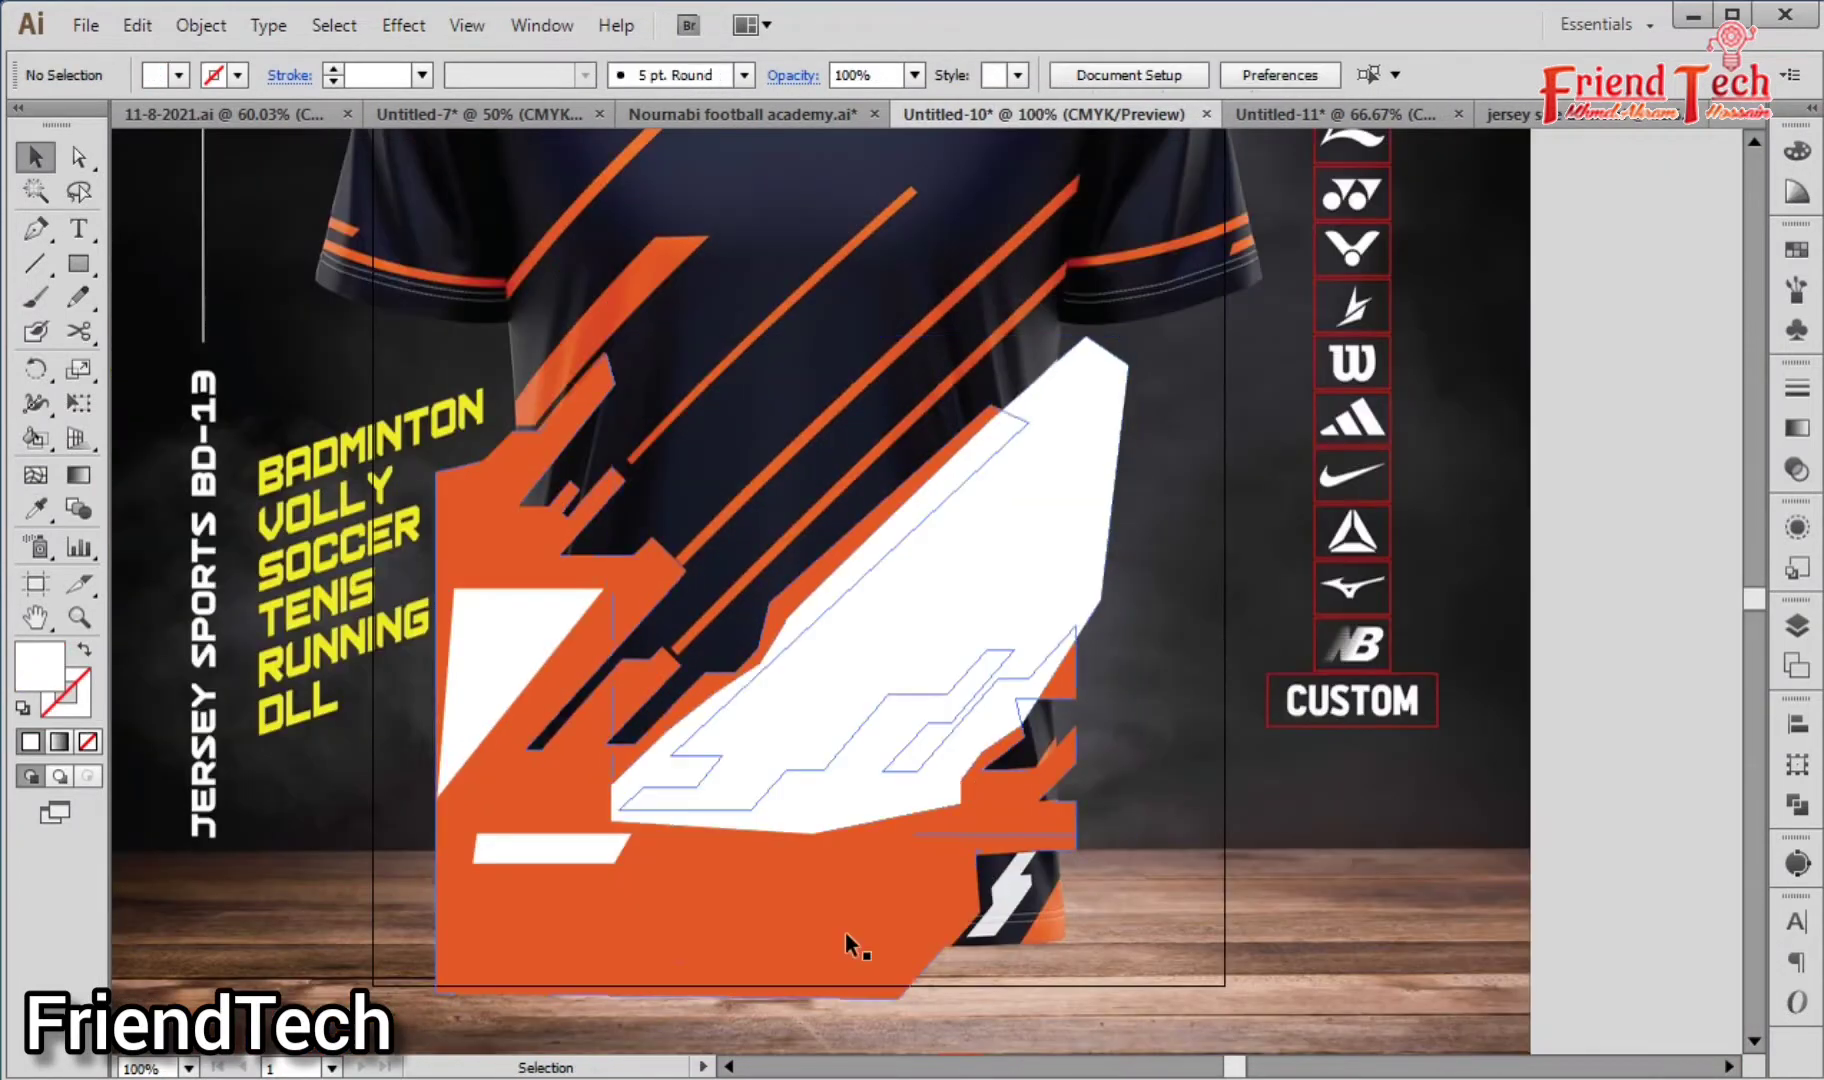
Step: Bring the large orange shape to the front and swap fill and stroke on both it and the white shape
left_click(847, 945)
key("ctrl+shift+bracketright")
left_click(1197, 766)
key("z")
left_click_drag(324, 373, 1312, 998)
key("v")
left_click(700, 820)
left_click(85, 650)
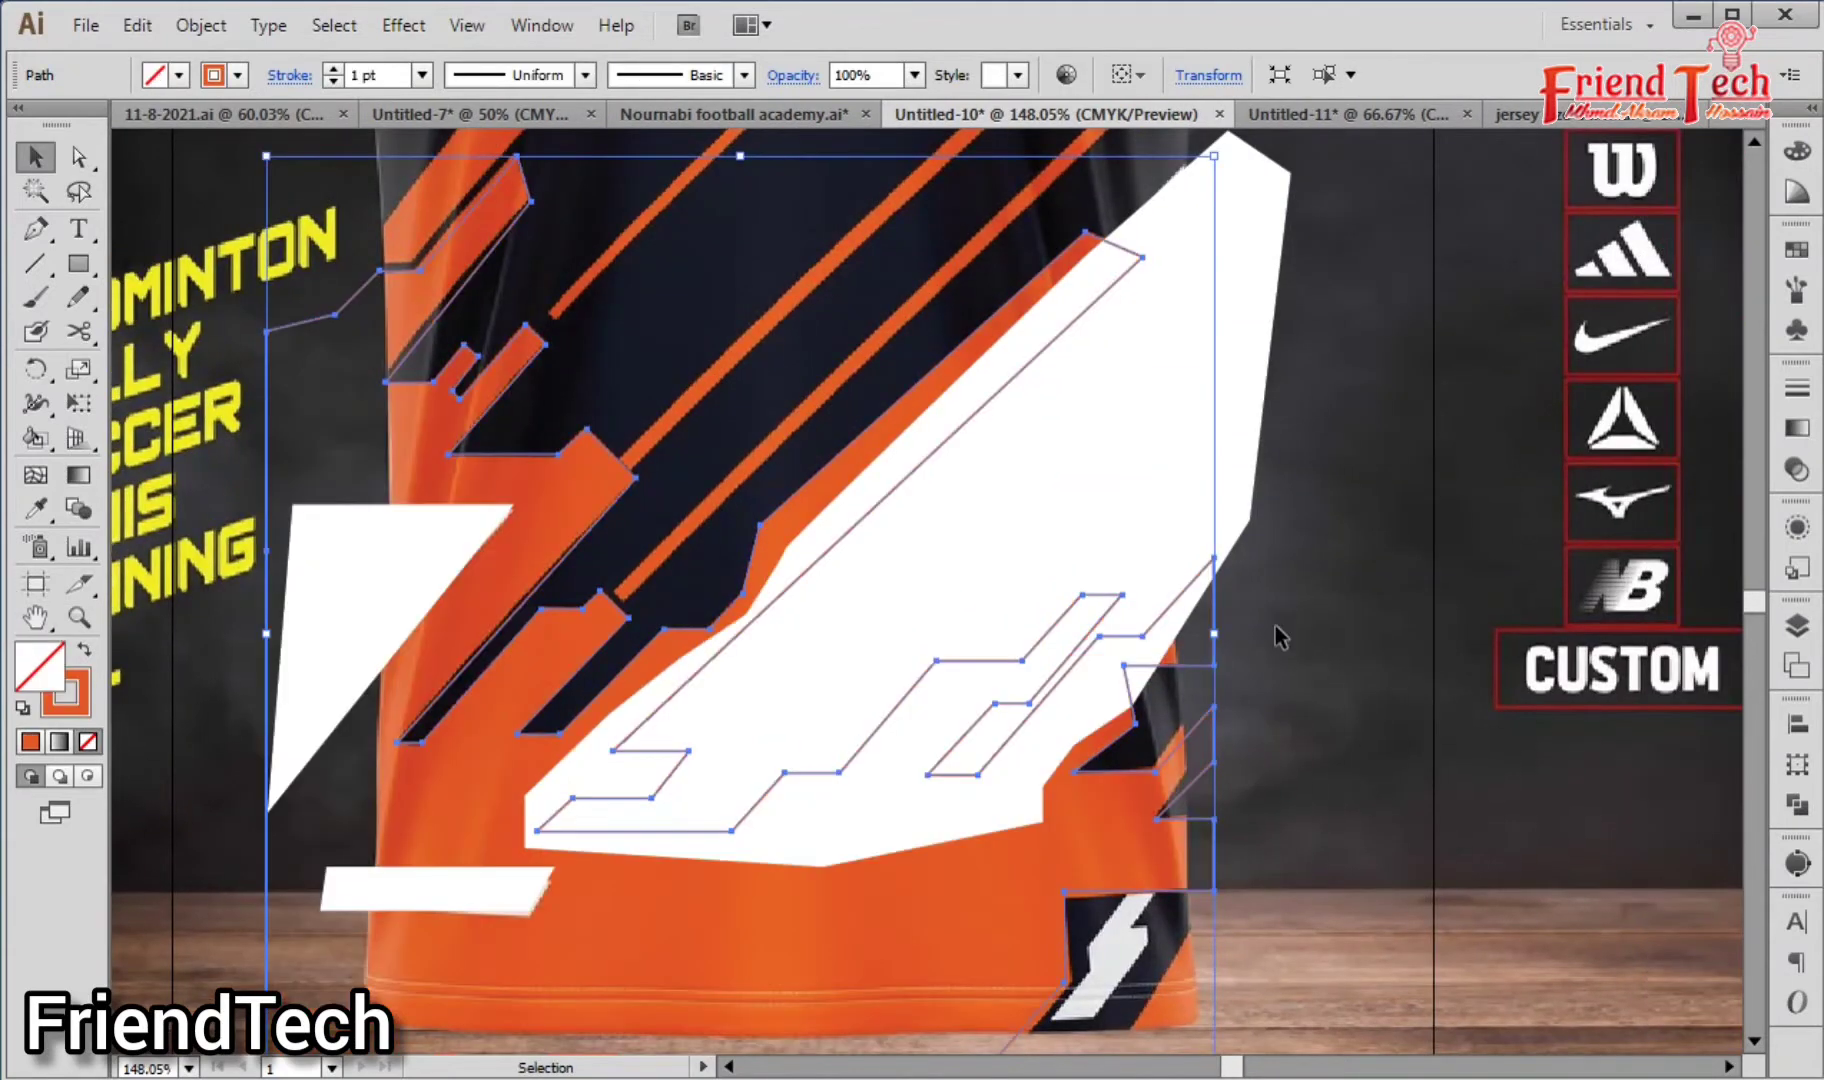
left_click(1279, 636)
left_click(1180, 560)
left_click(85, 650)
left_click(1268, 620)
Step: Duplicate the thick white line onto the middle orange stripe and move its upper end past the right seam
left_click_drag(1268, 620, 1241, 646)
key("z")
left_click_drag(815, 302, 1209, 901)
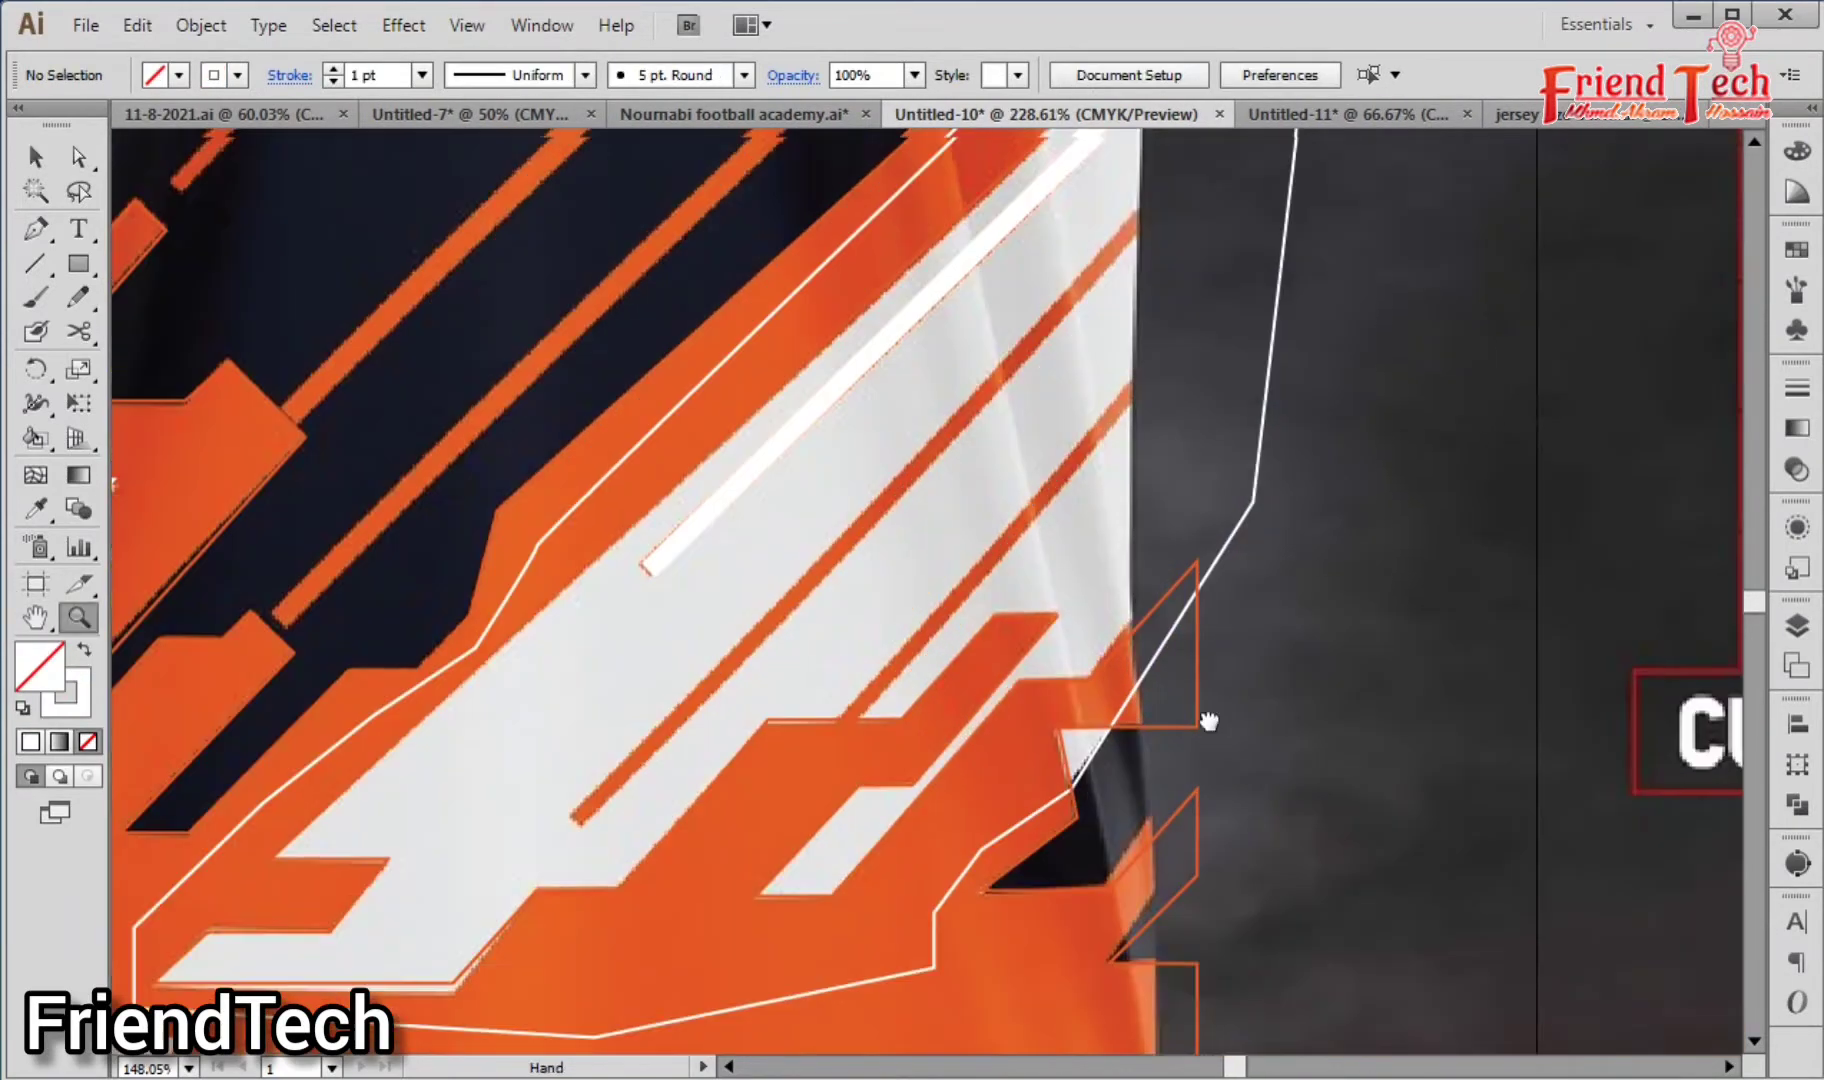
left_click_drag(1209, 721, 1216, 809)
key("v")
left_click_drag(740, 580, 661, 838)
left_click_drag(953, 585, 901, 707)
key("a")
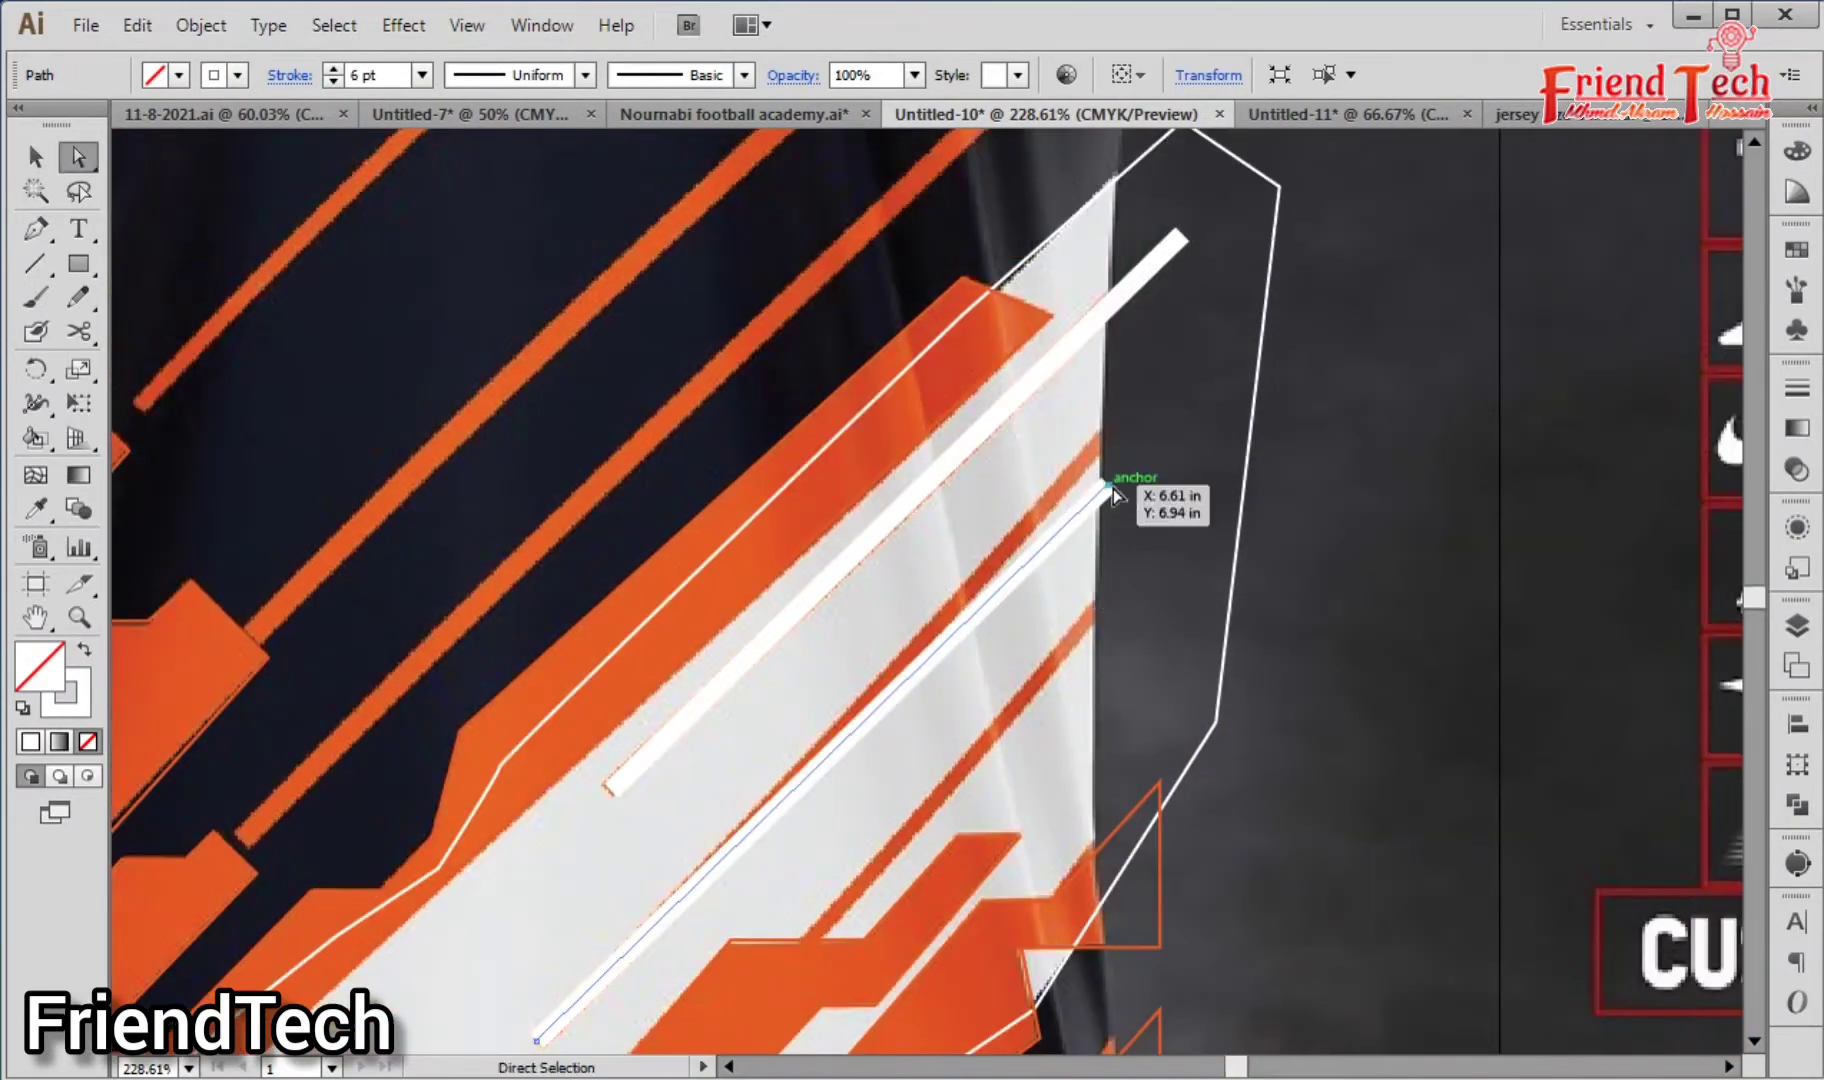
left_click_drag(1108, 484, 1176, 352)
key("v")
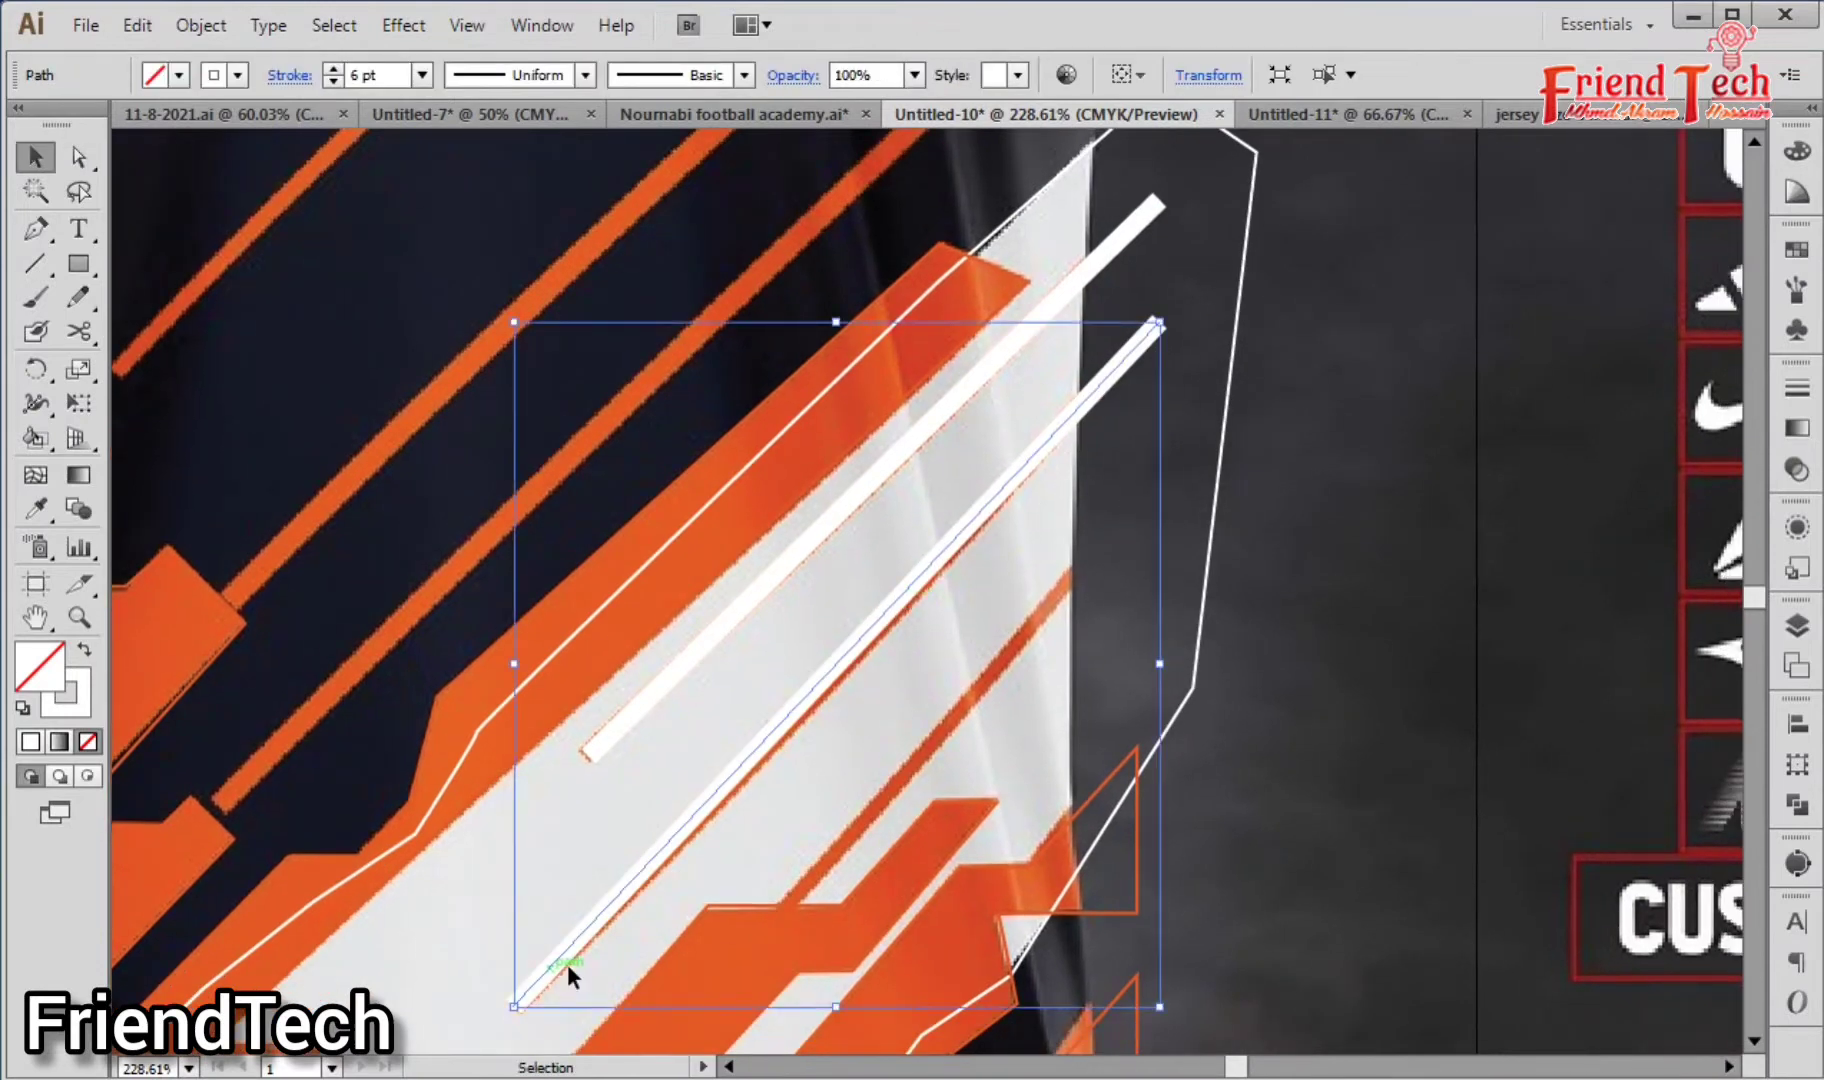
Step: Duplicate the line onto the lowest thin orange stripe in the white area, rotate it to match and nudge it left
left_click_drag(568, 958, 818, 889)
left_click_drag(1420, 242, 1400, 224)
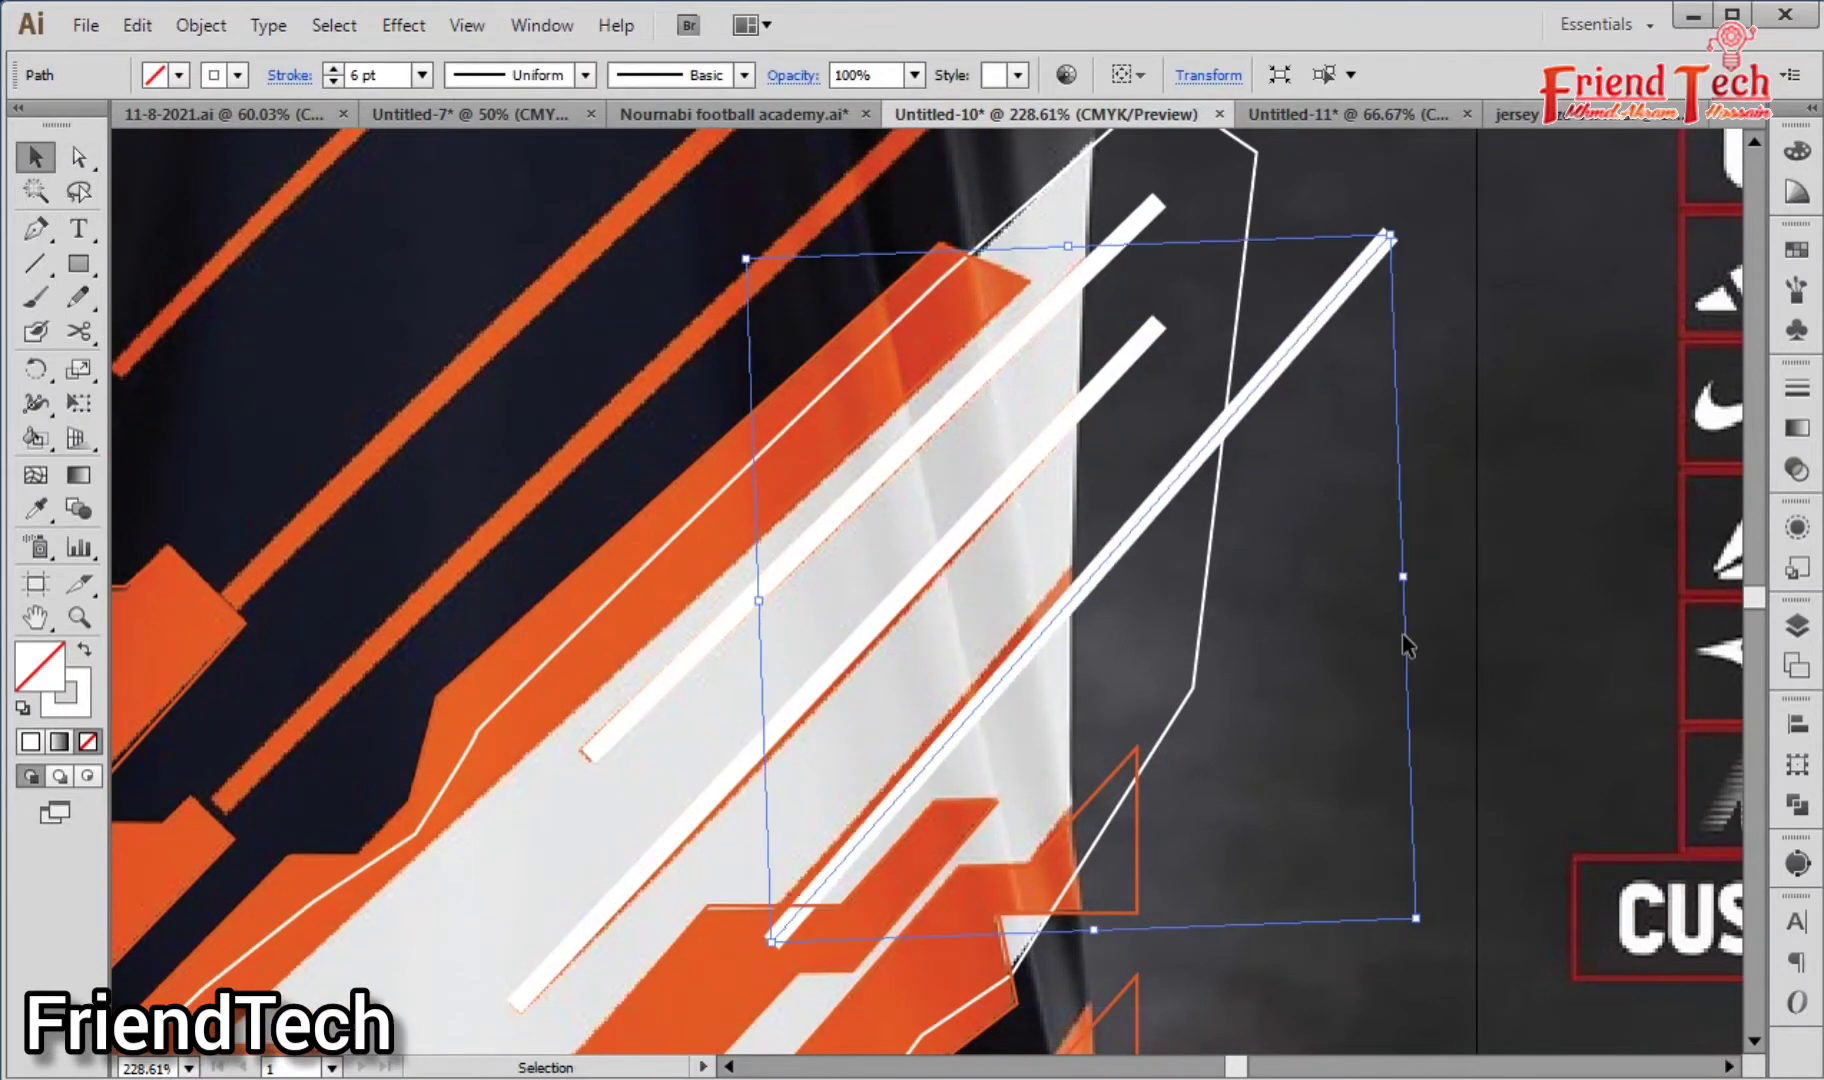
key("Left")
key("Left")
key("Left")
key("Left")
left_click(1299, 818)
Step: Trace the white lightning-shaped mark near the jersey's right hem as a closed path, extending its upper end over the orange
key("minus")
key("ctrl+minus")
key("space")
left_click_drag(1079, 945, 1217, 646)
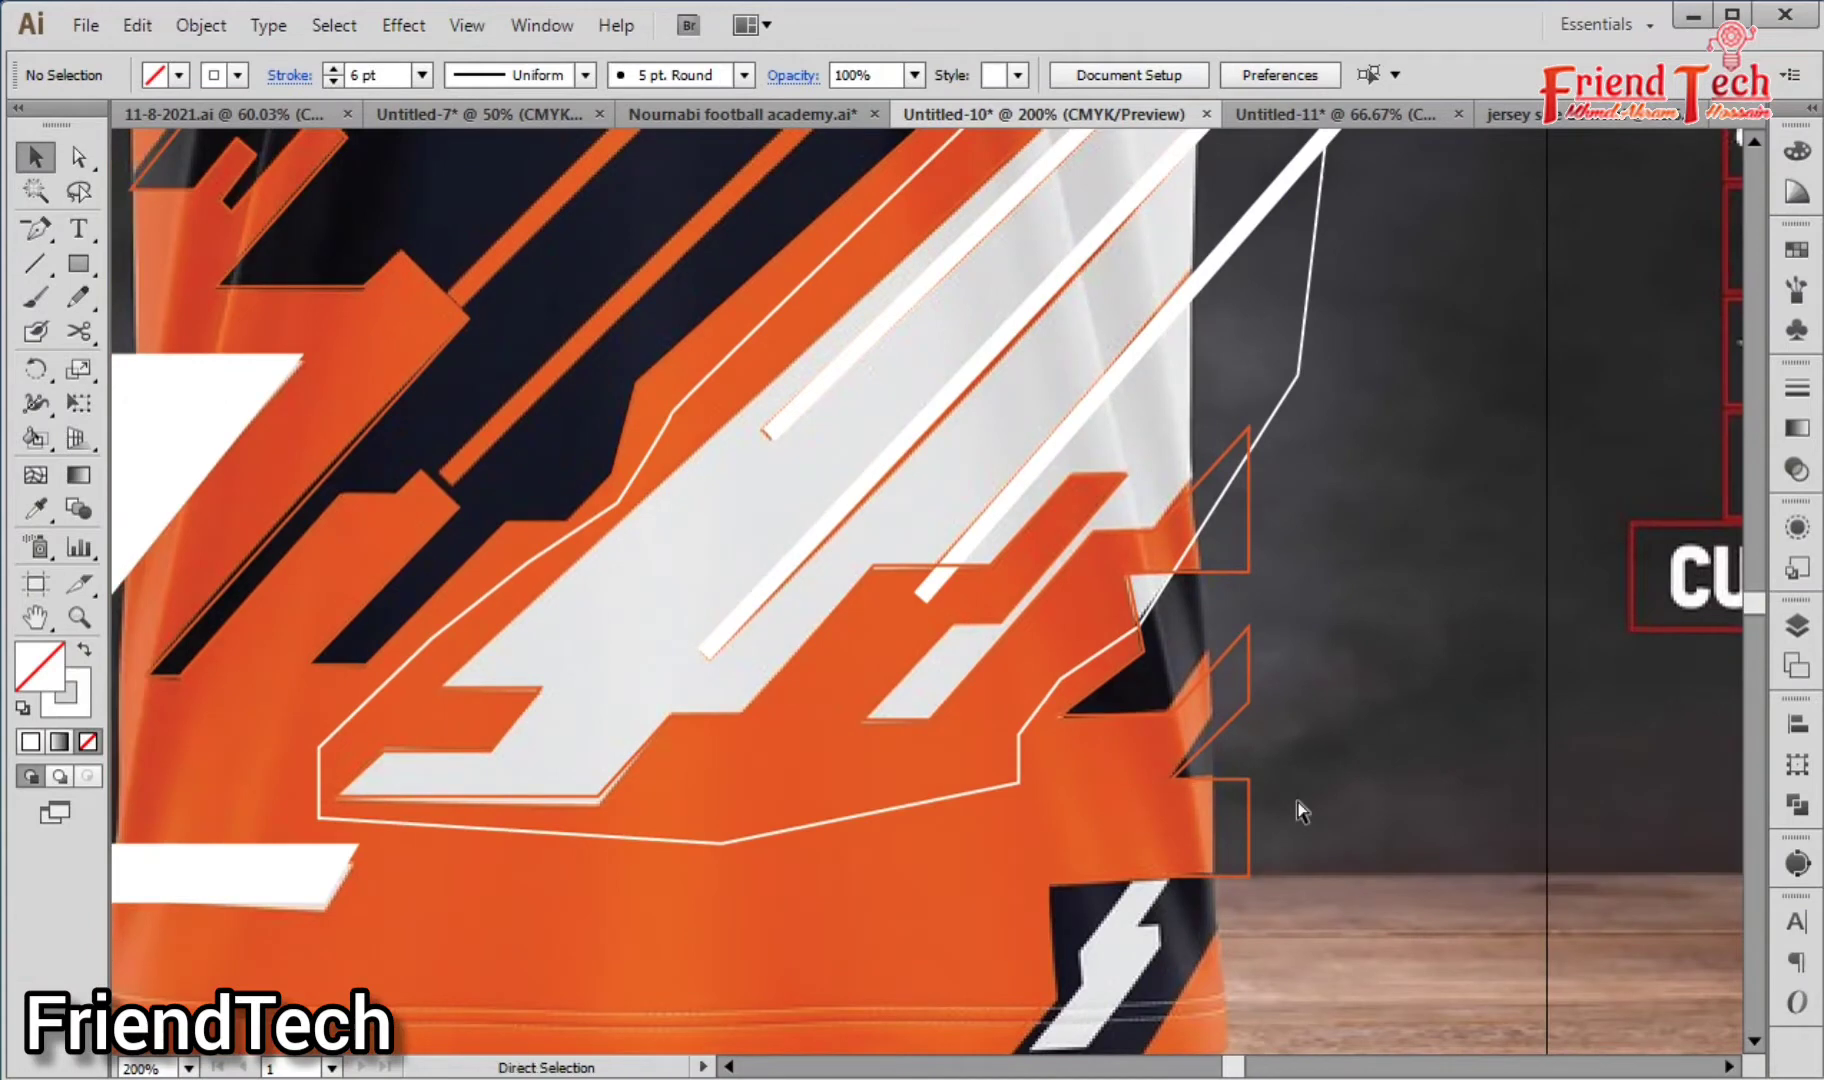
key("ctrl+minus")
key("ctrl+space")
left_click_drag(1234, 1014, 961, 564)
left_click(1030, 566)
key("p")
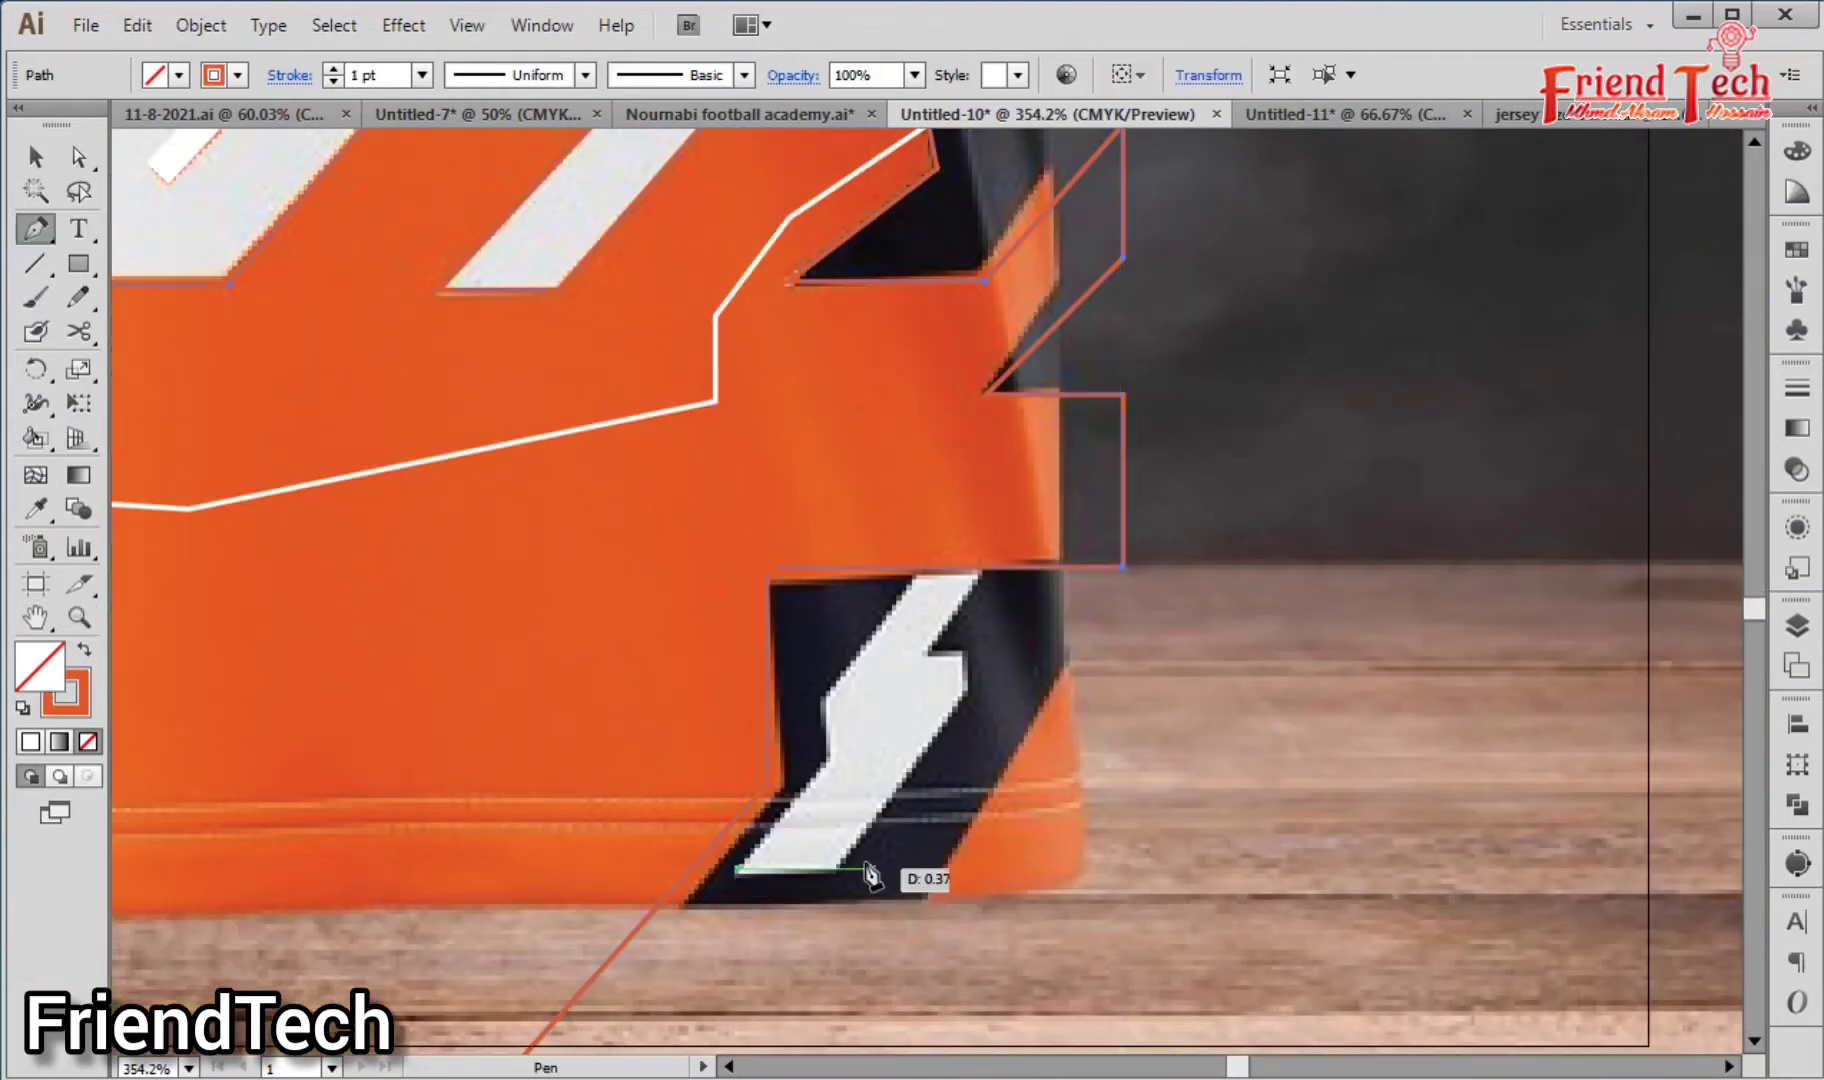
left_click(838, 867)
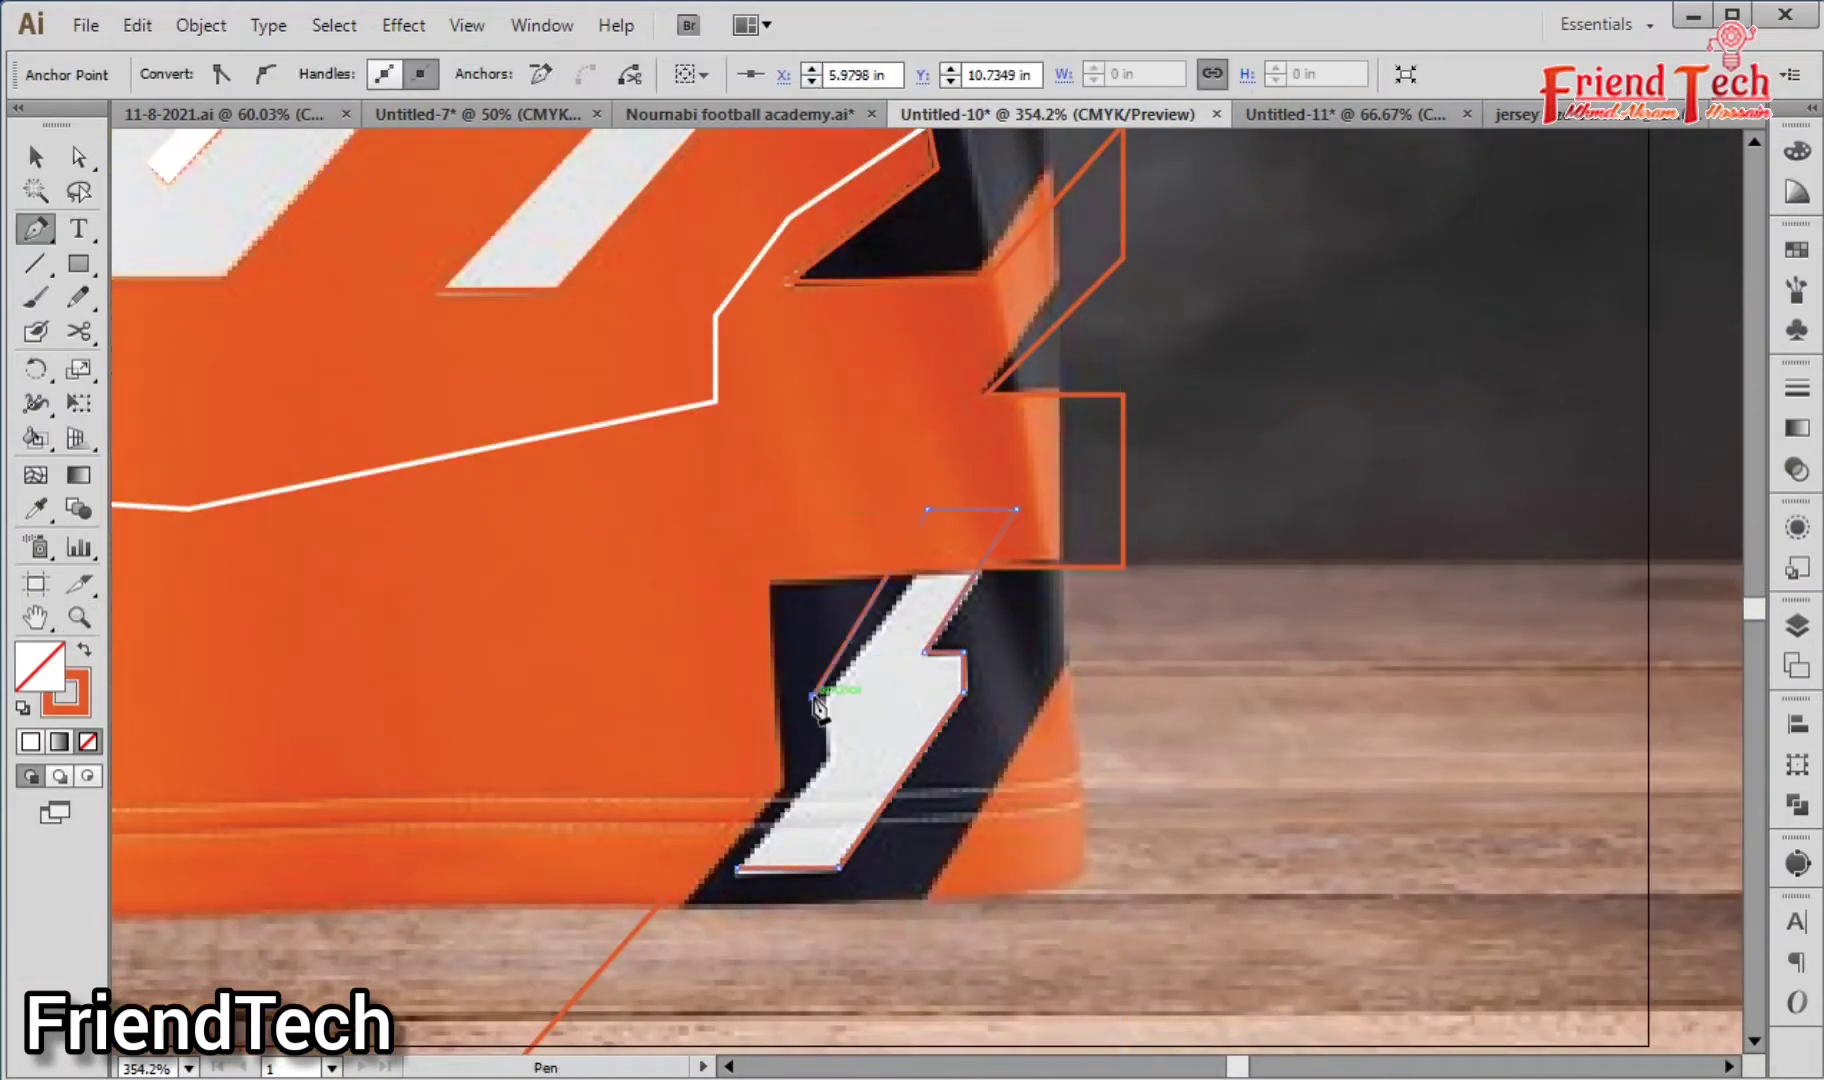
key("ctrl+z")
key("ctrl+z")
left_click(828, 765)
left_click(737, 868)
Step: Fill the lightning-shaped mark with light grey sampled from the jersey image and deselect it
key("i")
left_click(836, 808)
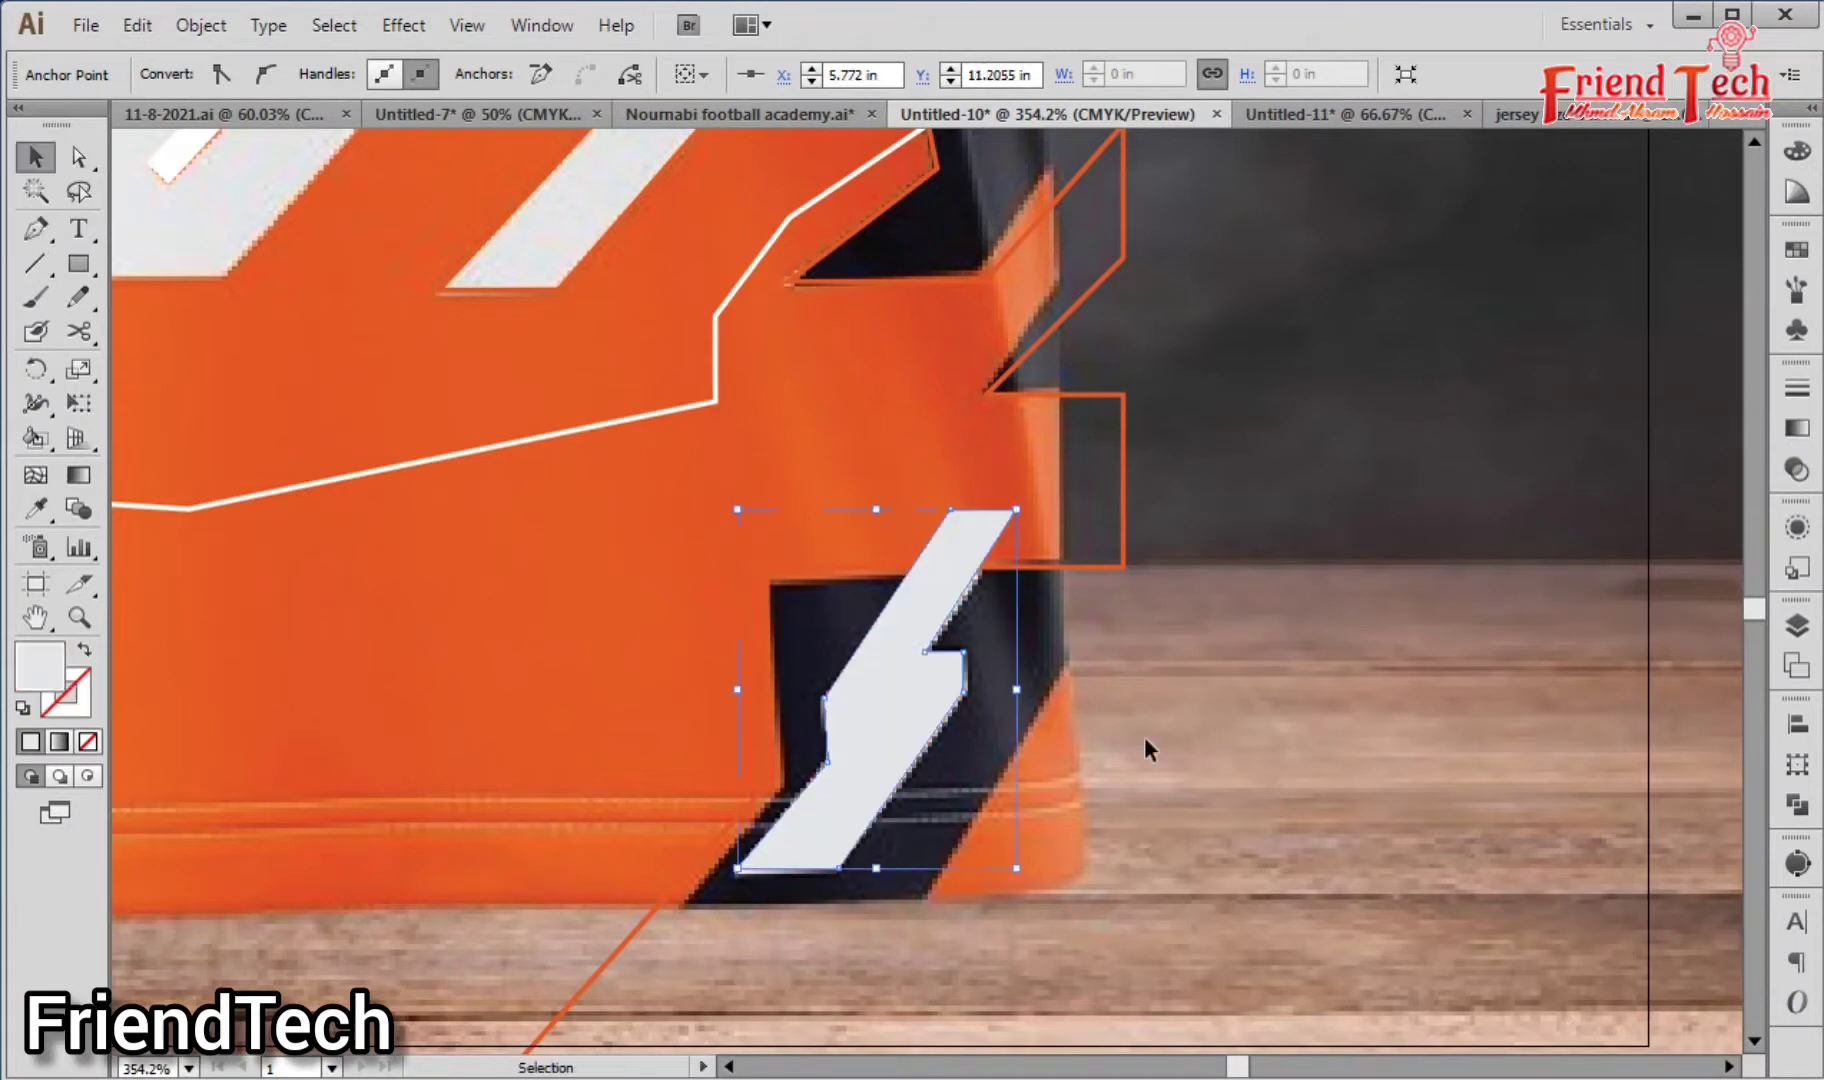
left_click(1144, 746, "ctrl")
left_click_drag(1144, 746, 1118, 732)
Step: Draw a closed shape over the orange corner at the right hem, extending beyond the jersey, and fill it with orange
key("p")
left_click(850, 1021)
key("ctrl+minus")
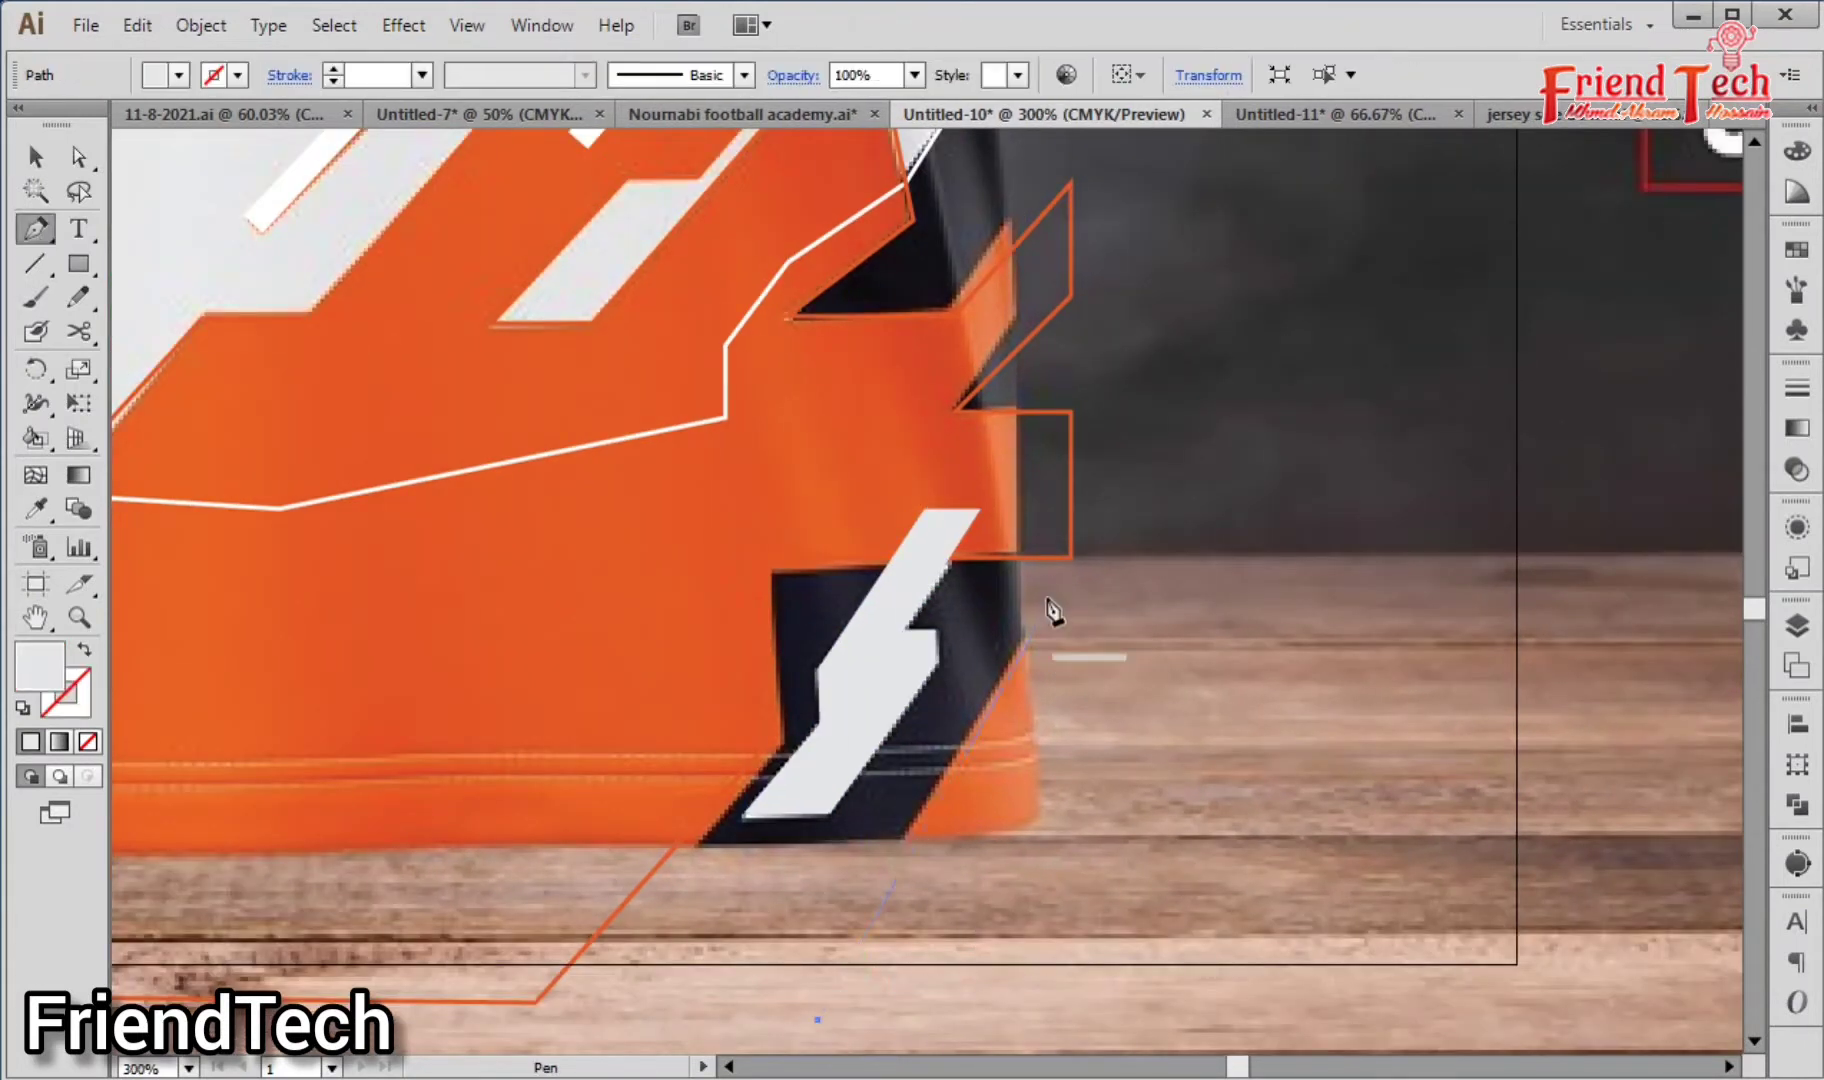
left_click(1049, 604)
left_click(1249, 536)
left_click(1372, 712)
left_click(1311, 957)
left_click(818, 1019)
key("i")
key("v")
left_click(1260, 445)
Step: Duplicate a thick white line onto the lowest long orange stripe across the dark body and align its lower end
key("ctrl+minus")
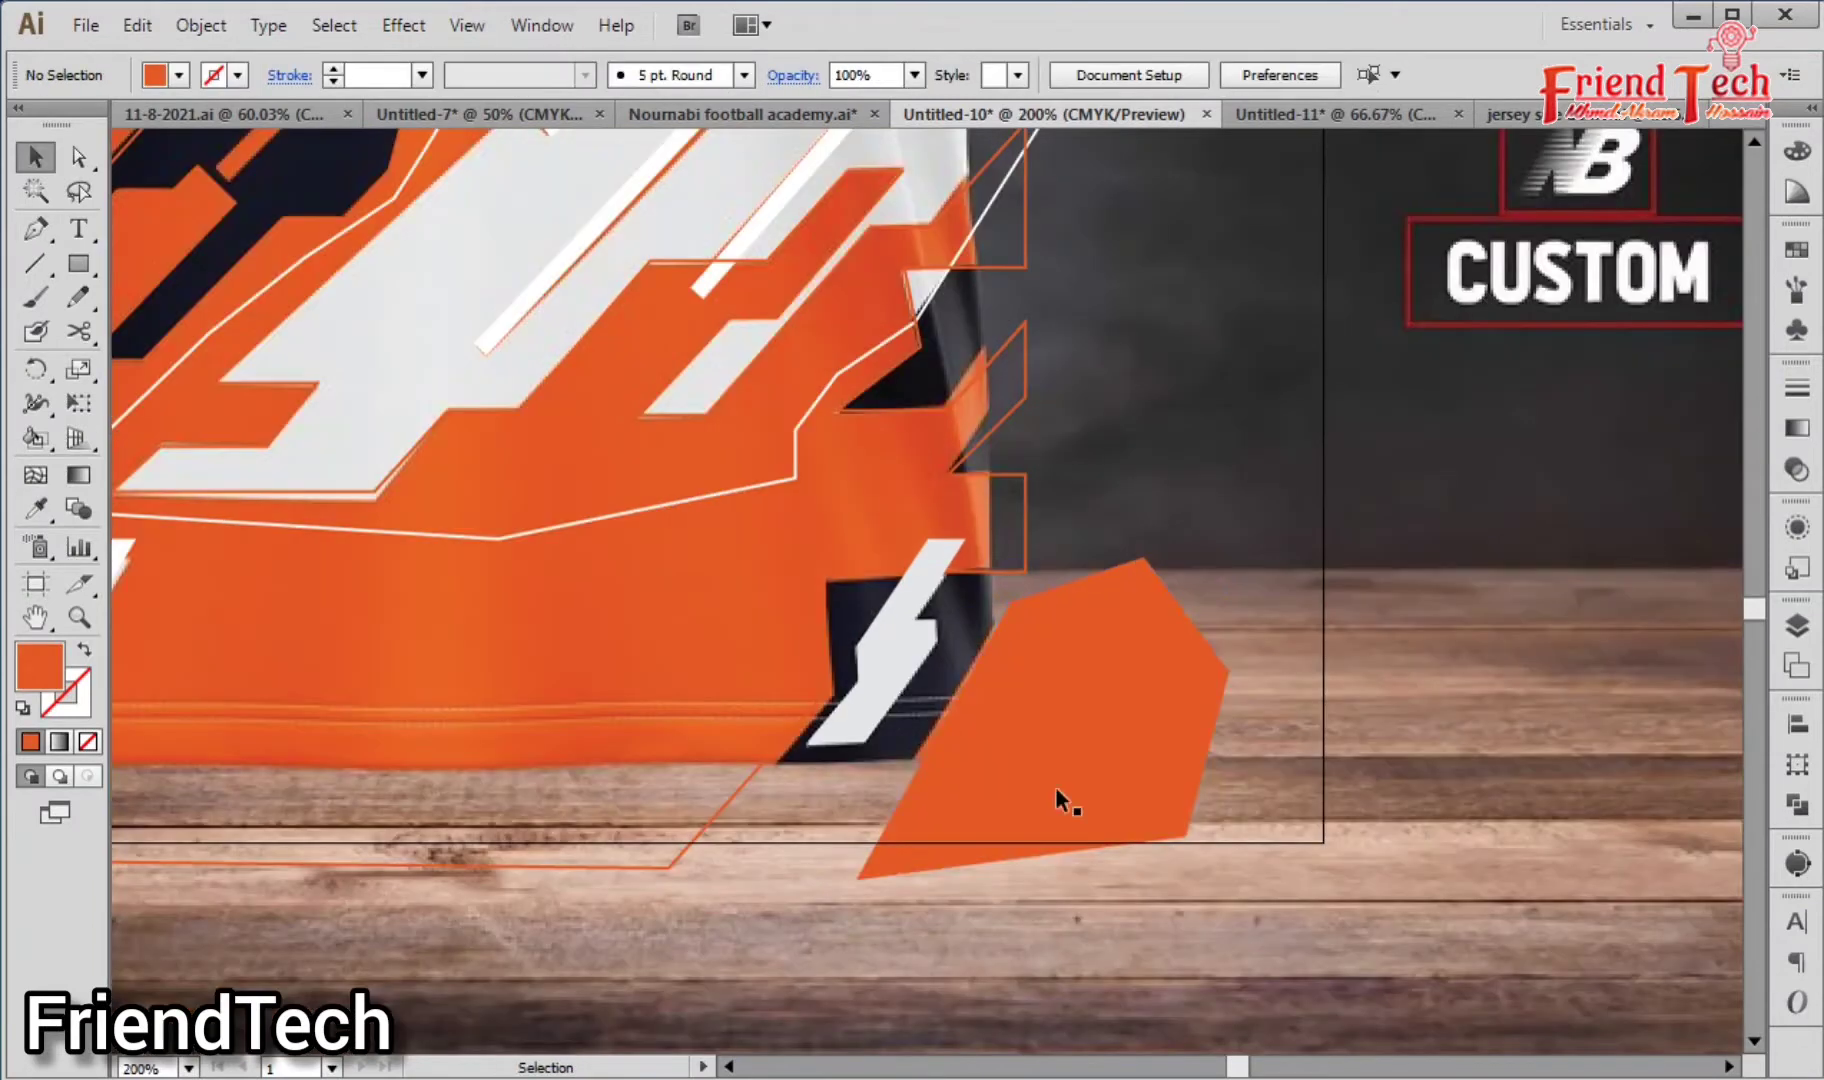
key("ctrl+minus")
left_click_drag(905, 550, 1229, 959)
left_click_drag(1102, 595, 1160, 824)
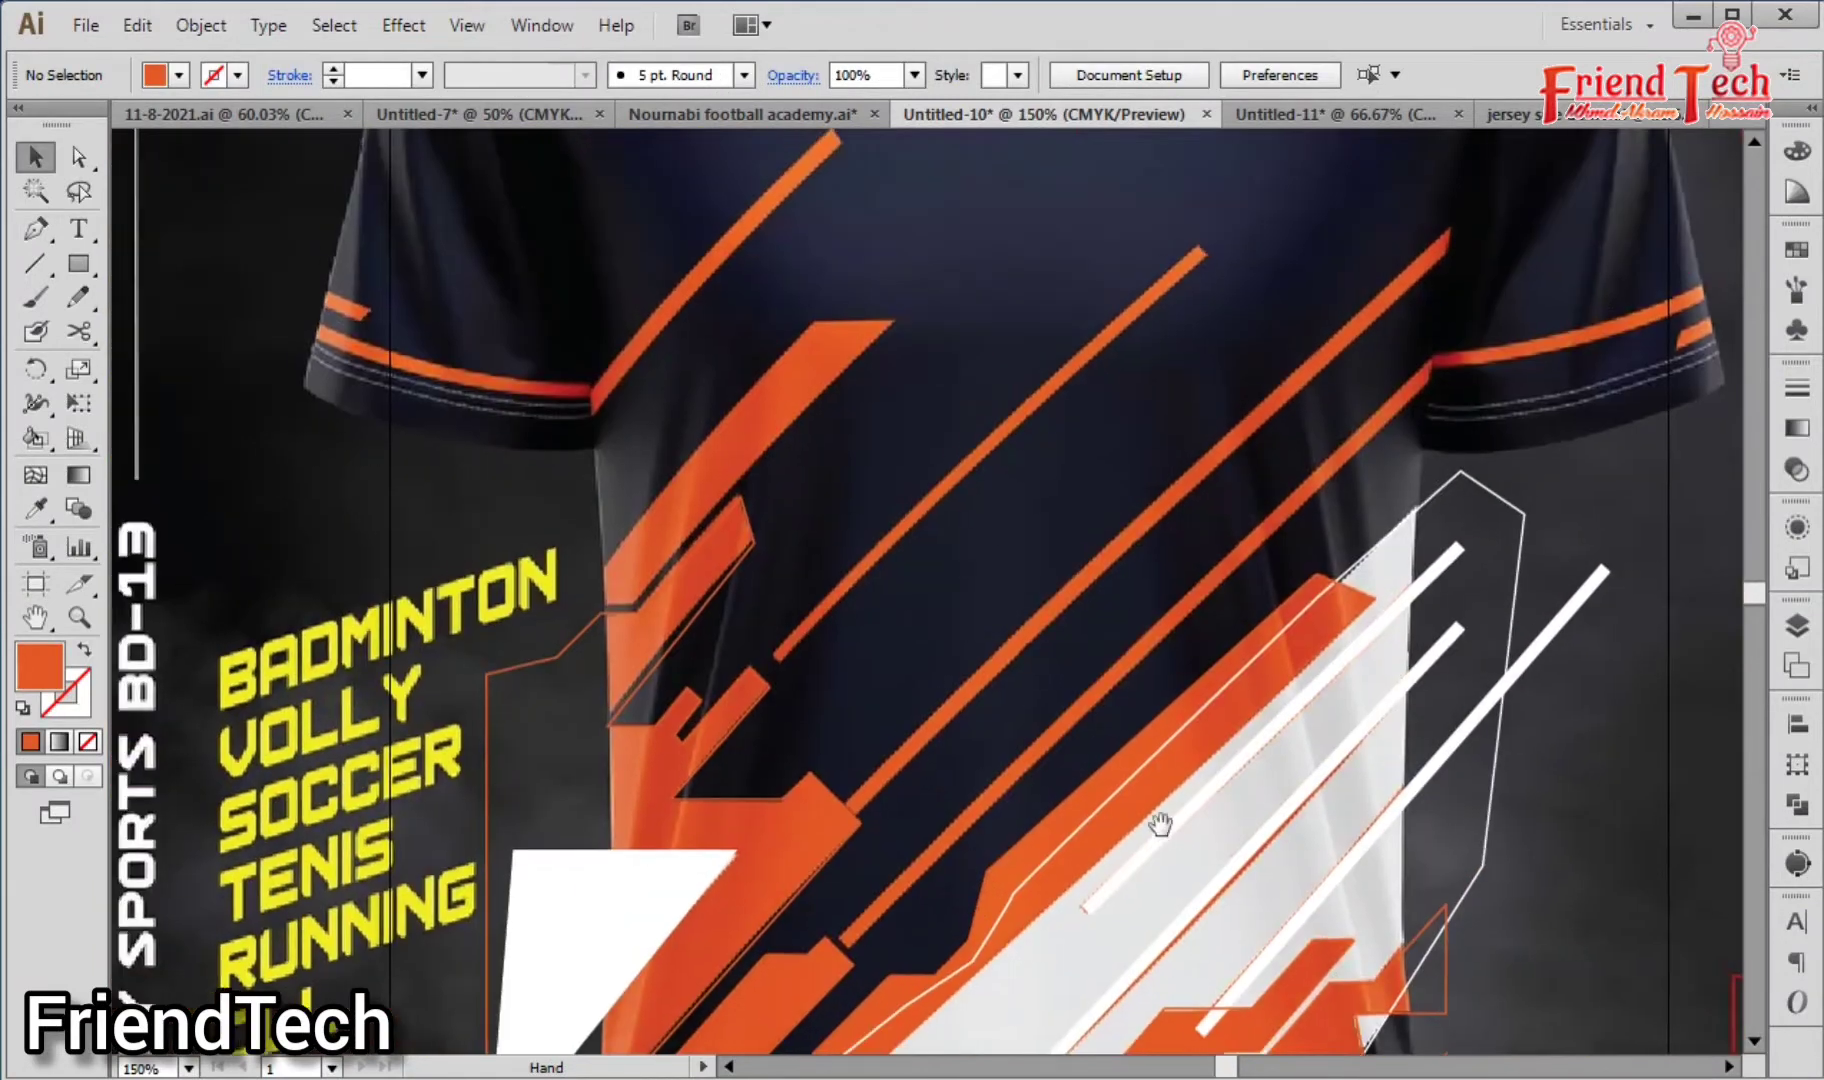
left_click_drag(1112, 686, 975, 775)
key("ctrl+space")
left_click_drag(775, 862, 975, 991)
left_click_drag(685, 688, 772, 650)
left_click_drag(777, 651, 761, 662)
Step: Extend the copied line's upper end along the lowest long orange stripe and deselect it
key("ctrl+minus")
key("ctrl+minus")
key("ctrl+minus")
key("minus")
left_click_drag(1405, 285, 270, 1030)
key("a")
left_click_drag(606, 593, 1141, 188)
key("ctrl+minus")
key("ctrl+minus")
left_click_drag(1037, 388, 1148, 284)
left_click_drag(1140, 505, 1575, 63)
key("ctrl+shift+a")
Step: Duplicate the line onto the two remaining thin orange stripes across the dark body and fit the copies to them
key("z")
left_click_drag(467, 322, 1110, 746)
key("v")
left_click_drag(740, 892, 762, 580)
left_click_drag(1243, 220, 643, 880)
left_click_drag(1087, 383, 1700, 80)
left_click_drag(818, 844, 657, 510)
left_click_drag(1085, 205, 690, 1030)
left_click_drag(1376, 210, 735, 867)
left_click(745, 750)
Step: Duplicate the line onto the orange stripe rising from the left underarm and move its upper end to the stripe's tip
key("ctrl+minus")
key("ctrl+minus")
key("minus")
left_click_drag(725, 655, 1262, 365)
key("v")
left_click_drag(1031, 780, 659, 532)
key("a")
left_click_drag(985, 222, 893, 344)
key("v")
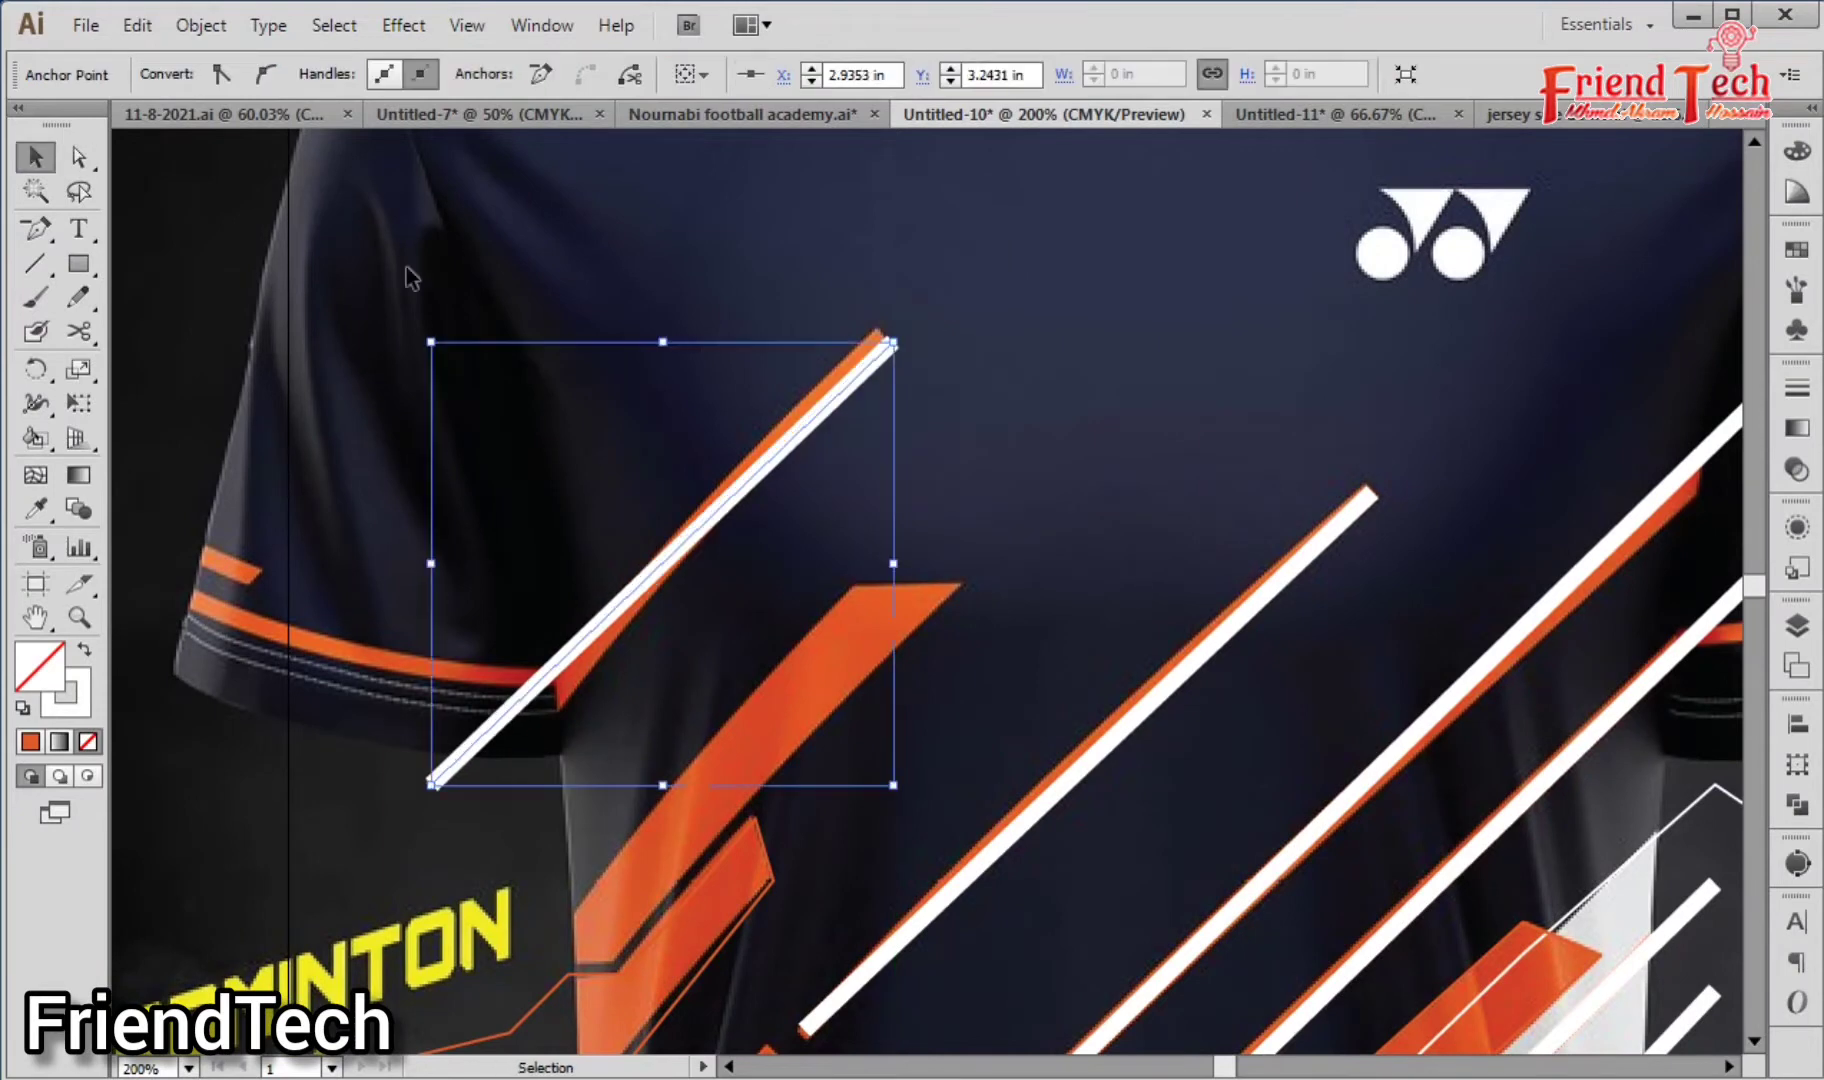
left_click(407, 273)
Step: Trace the wide slanted orange band below the left underarm with the Pen tool, extending it past the left seam
left_click_drag(879, 554, 761, 342)
key("z")
left_click_drag(387, 334, 1140, 905)
key("p")
left_click(498, 848)
left_click(594, 848)
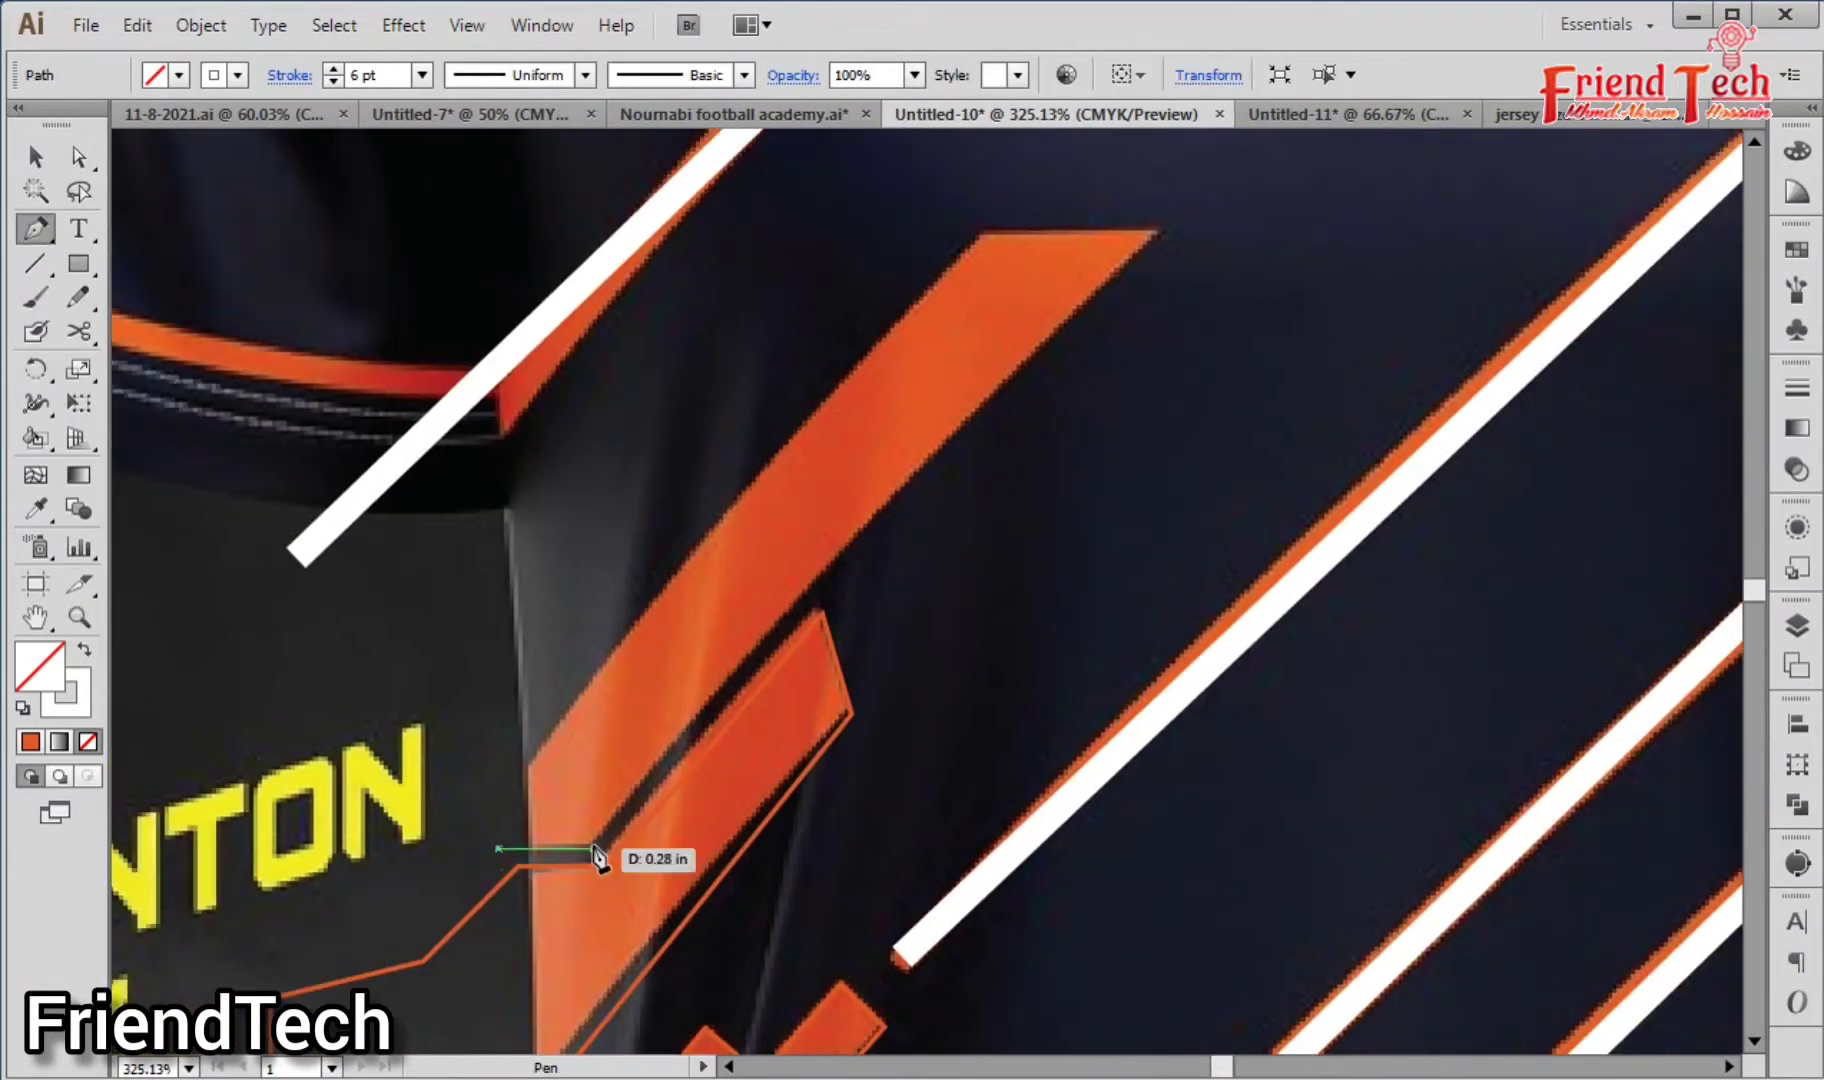
left_click(1150, 228)
left_click(983, 230)
left_click(458, 848)
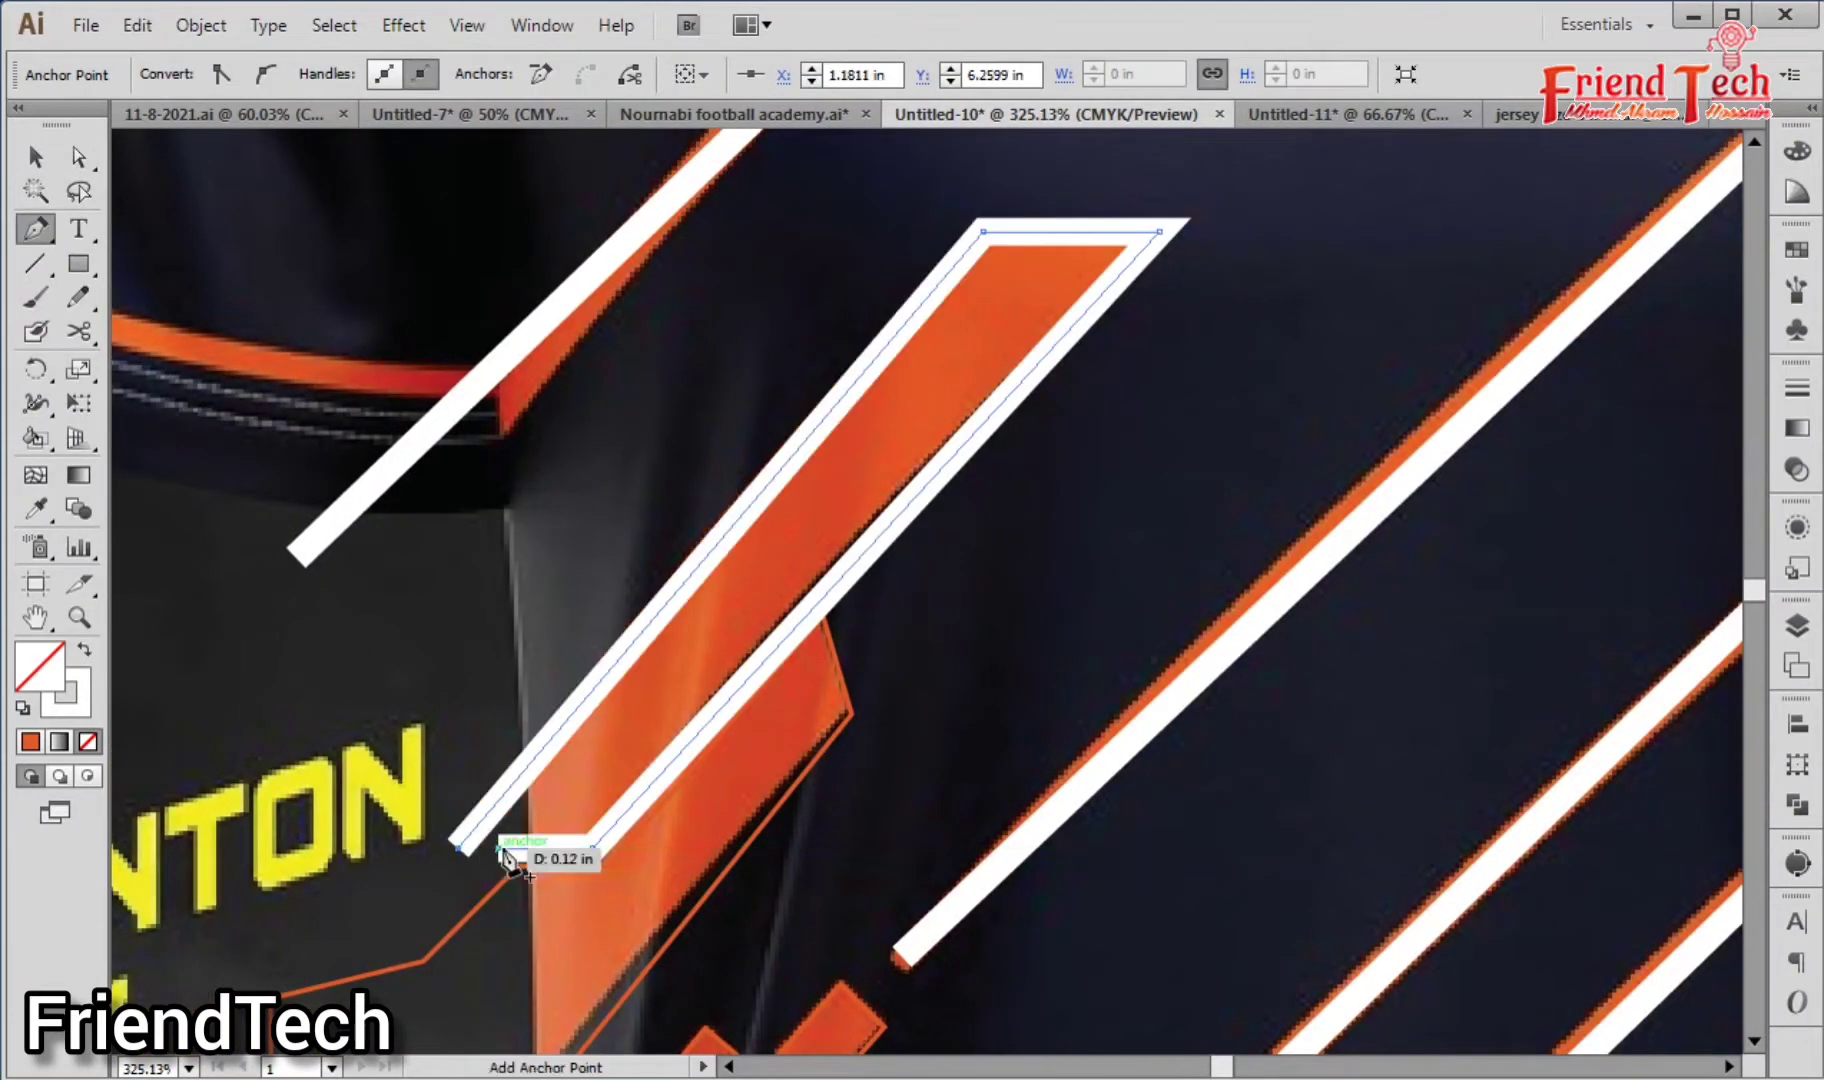
Step: Swap the fill and stroke of the wide slanted band's shape to fill it white, and deselect it
left_click(85, 652)
key("v")
left_click_drag(965, 508, 959, 545)
left_click_drag(864, 571, 843, 571)
left_click(1000, 602)
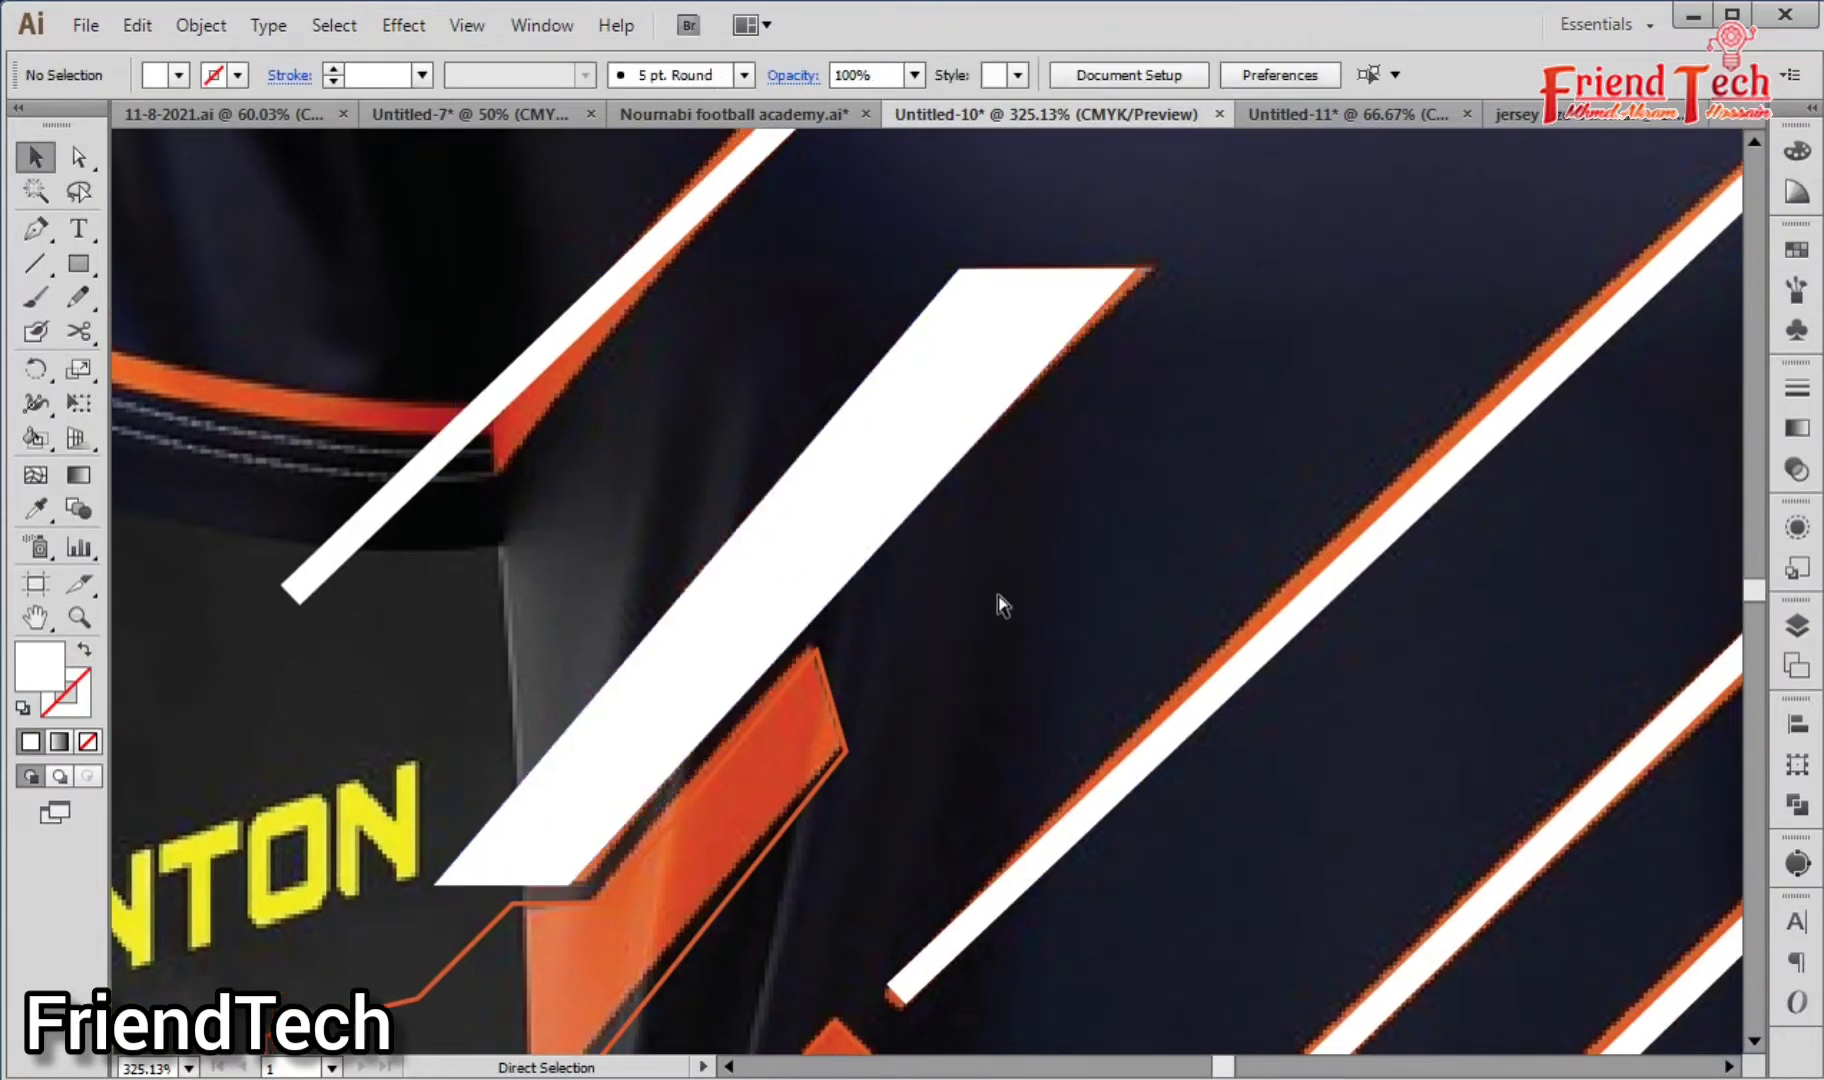
Step: Examine the lower end of the wide white band and the traced shapes across the jersey's lower body
key("z")
left_click_drag(522, 741, 742, 890)
key("a")
left_click_drag(529, 594, 619, 594)
left_click(627, 652)
key("ctrl+minus")
key("ctrl+minus")
key("ctrl+minus")
key("ctrl+minus")
key("minus")
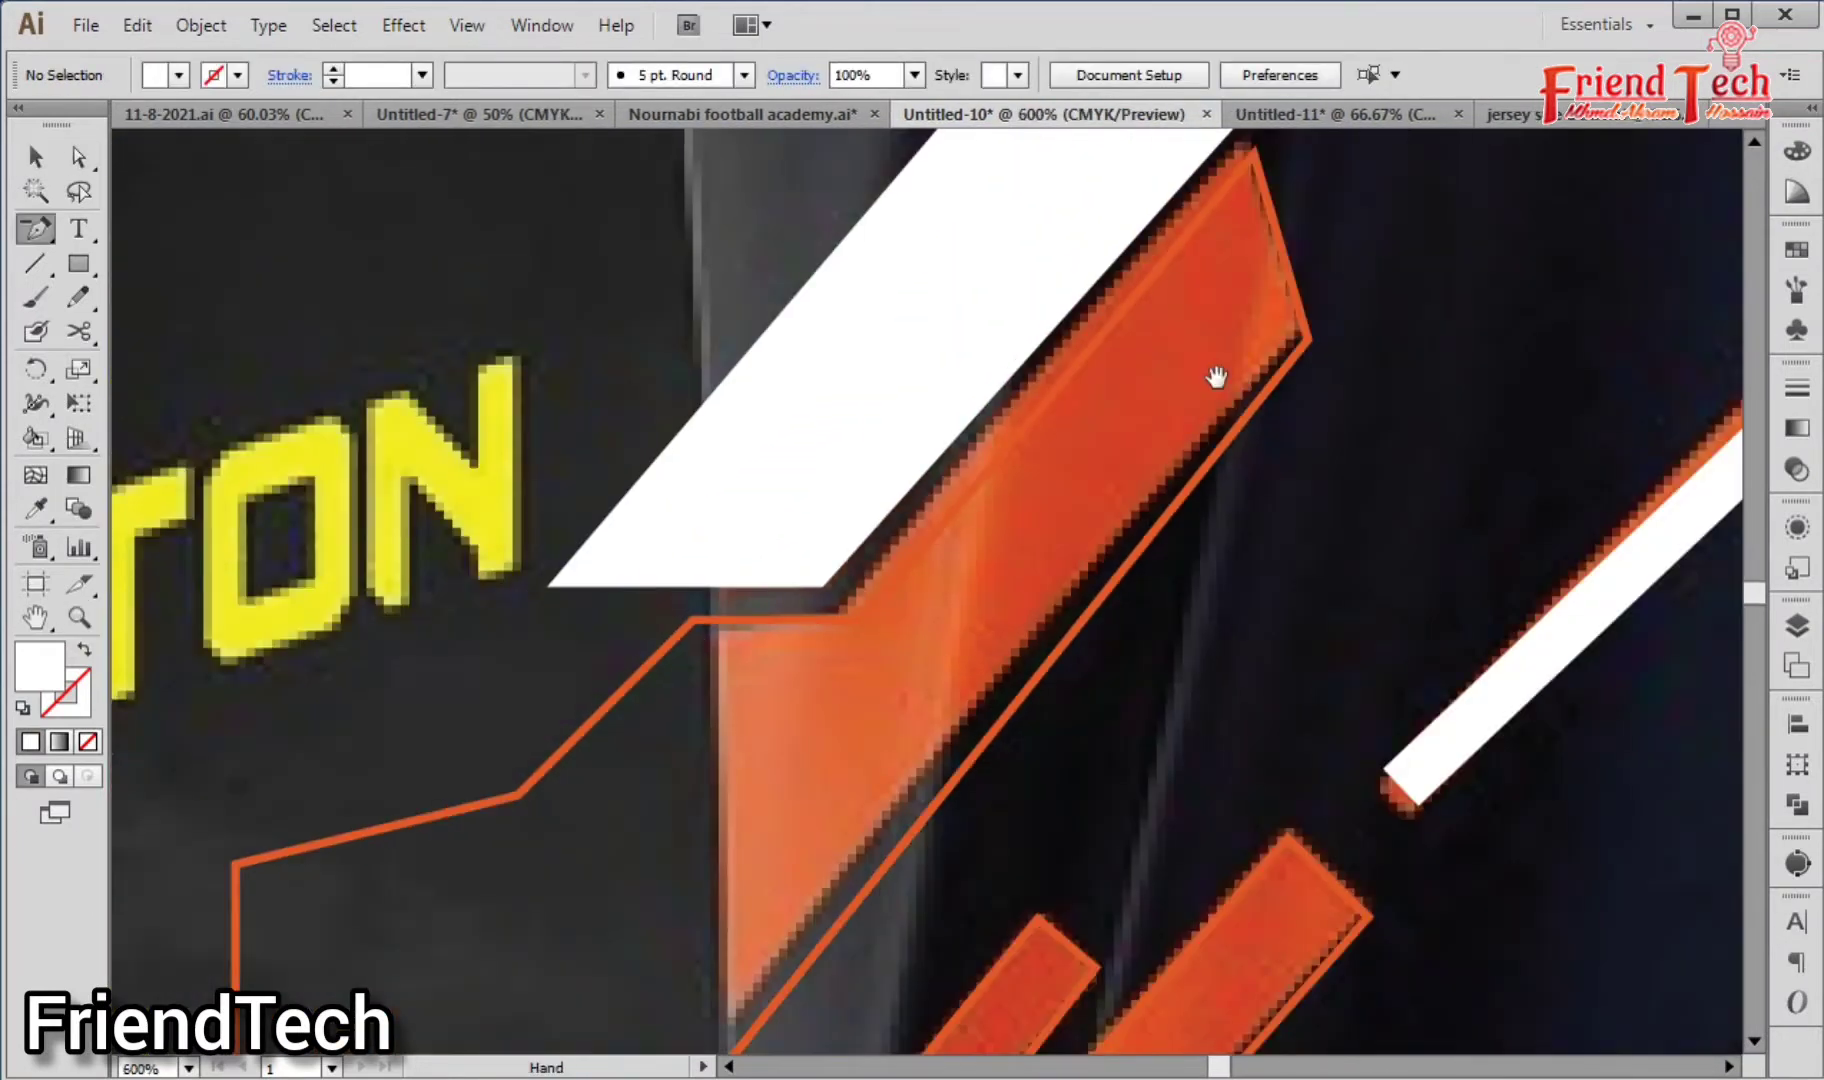
left_click_drag(1213, 375, 935, 640)
key("ctrl+minus")
key("ctrl+minus")
key("ctrl+minus")
key("ctrl+minus")
key("ctrl+minus")
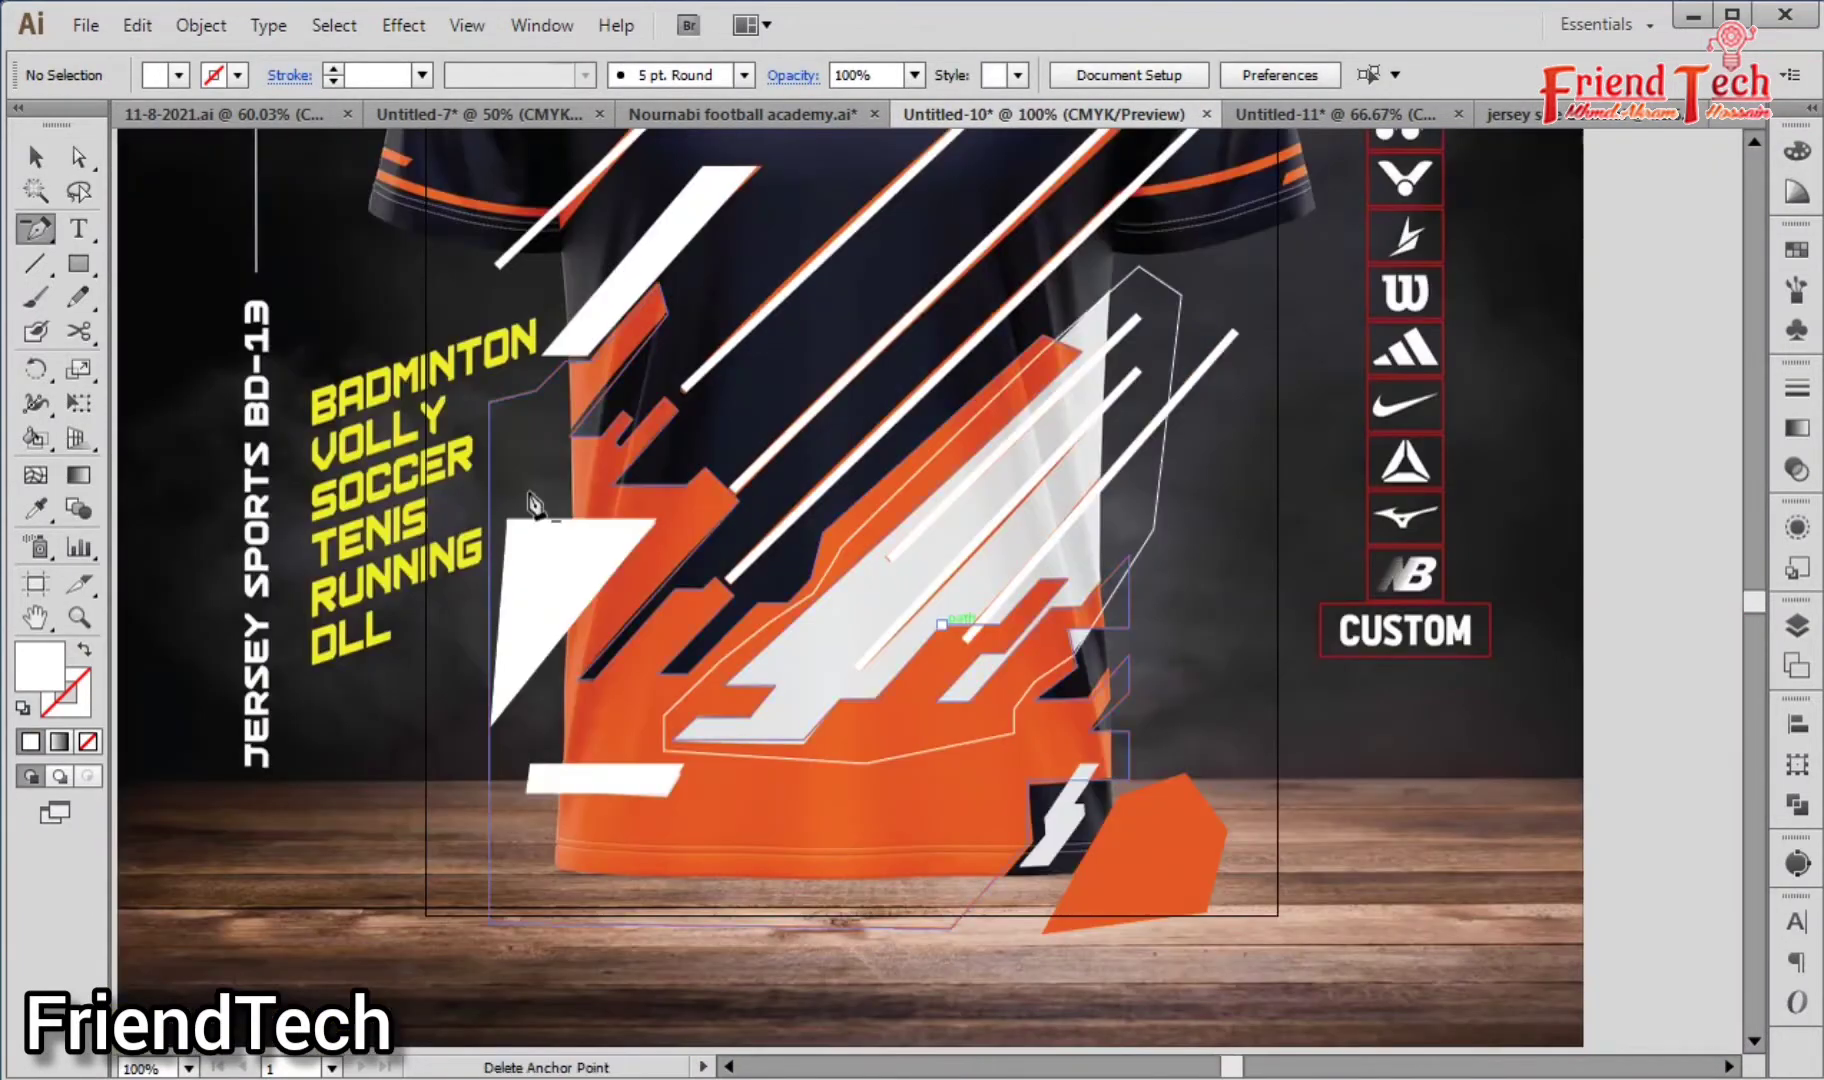
key("z")
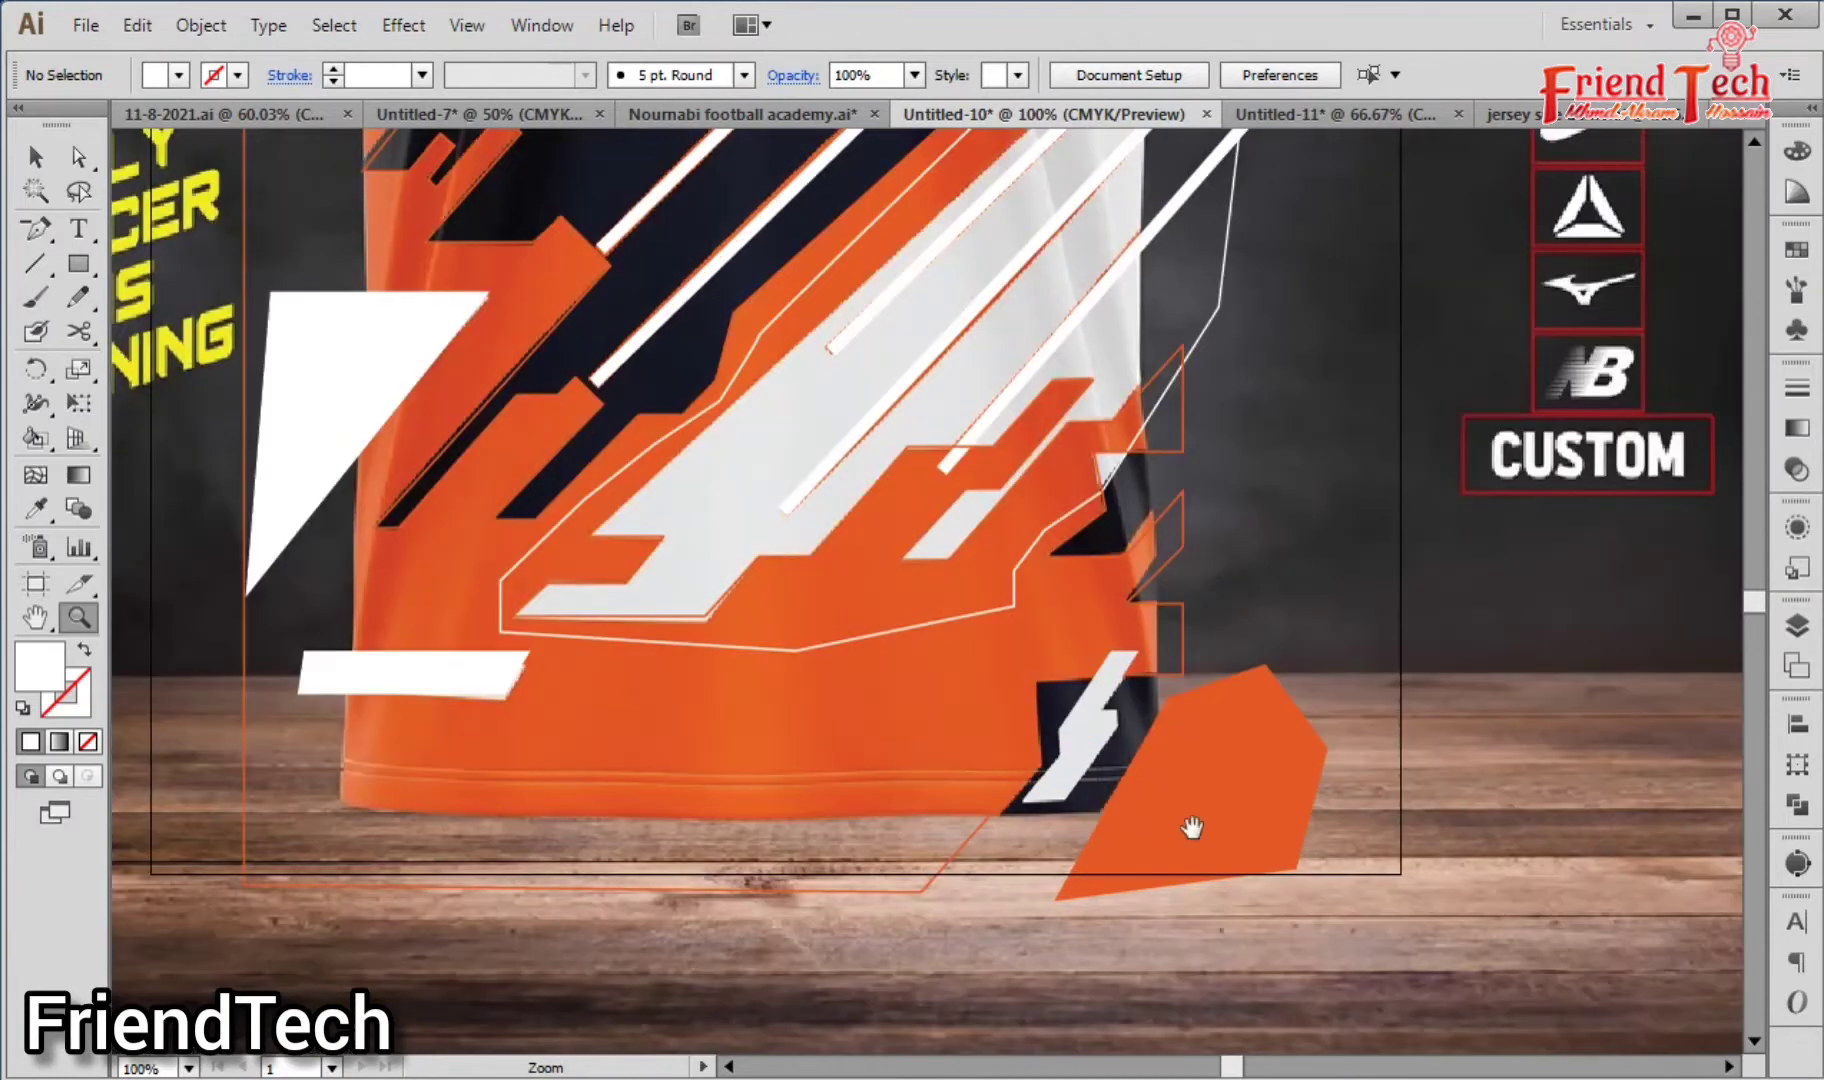
left_click_drag(1193, 827, 1229, 860)
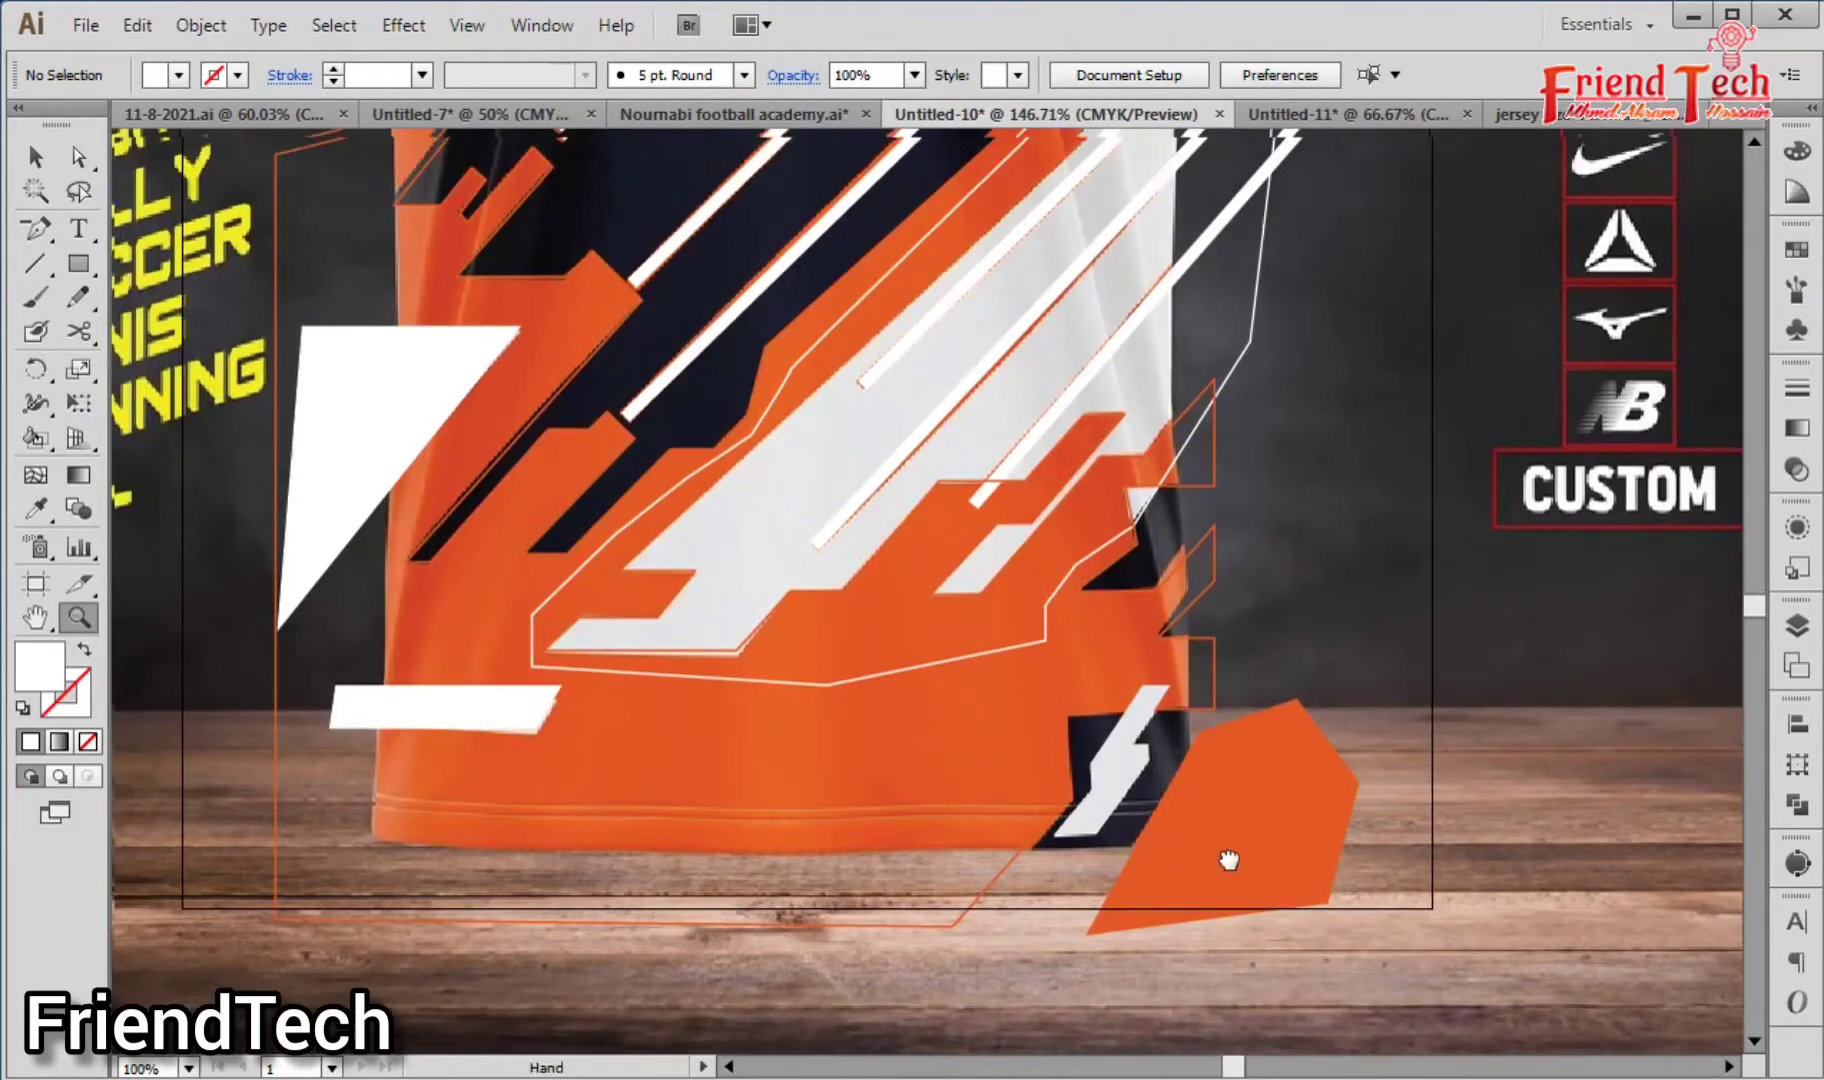
key("ctrl+minus")
key("ctrl+minus")
key("ctrl+minus")
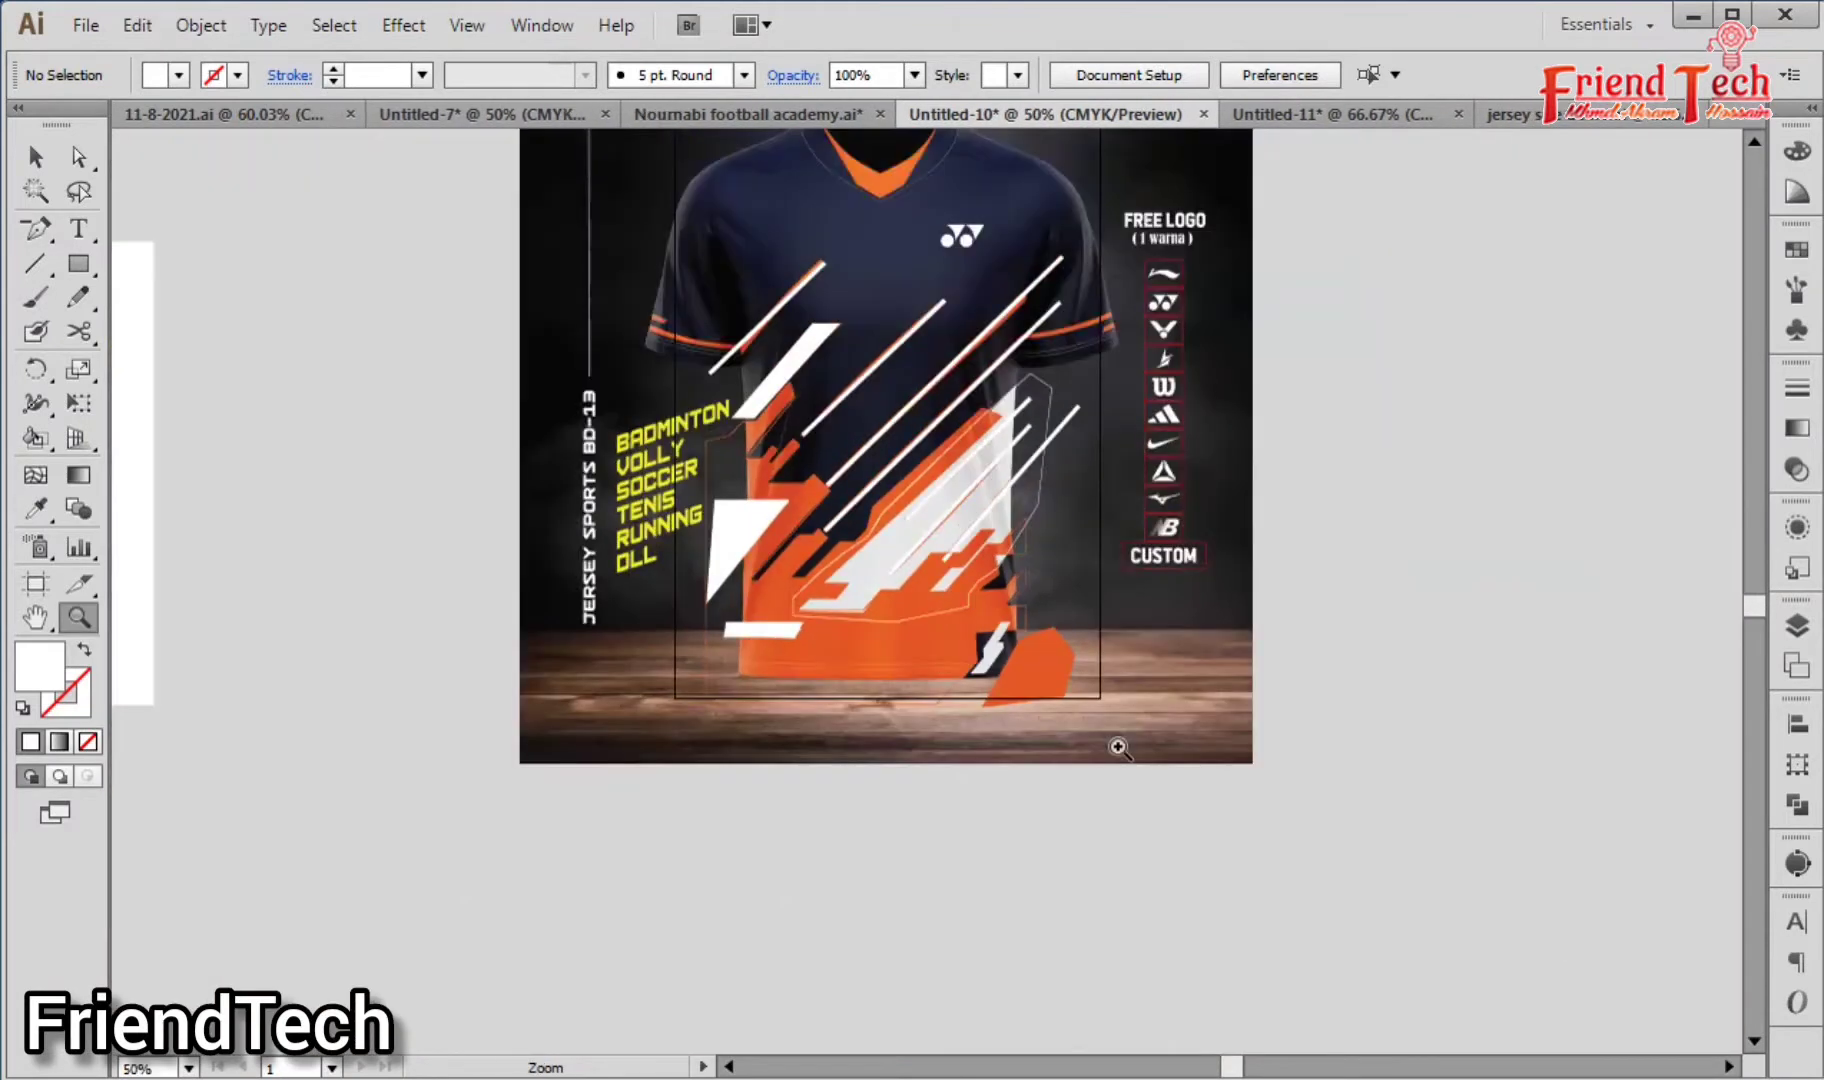
left_click_drag(1186, 610, 1145, 678)
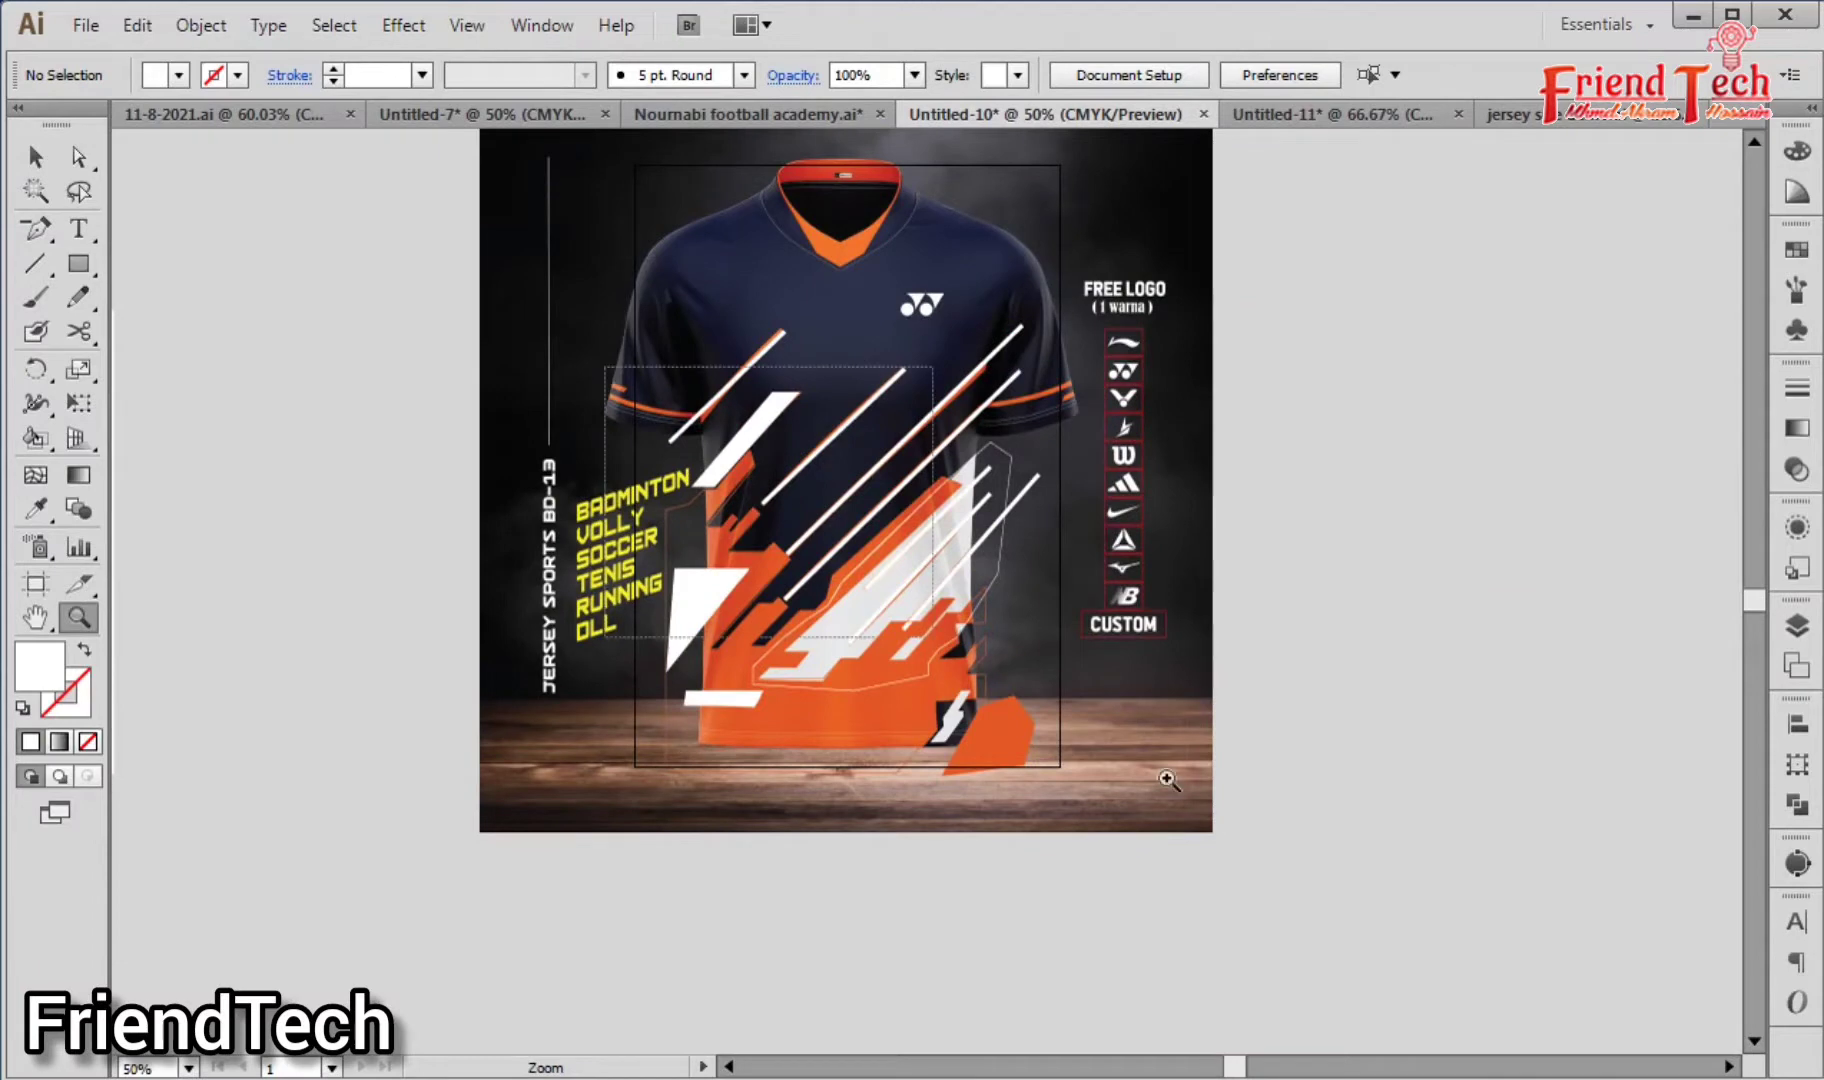
left_click_drag(1227, 821, 1218, 818)
left_click_drag(1165, 772, 1103, 810)
Step: Swap the fill and stroke of the large traced outline on the lower body to fill it orange, and deselect it
key("v")
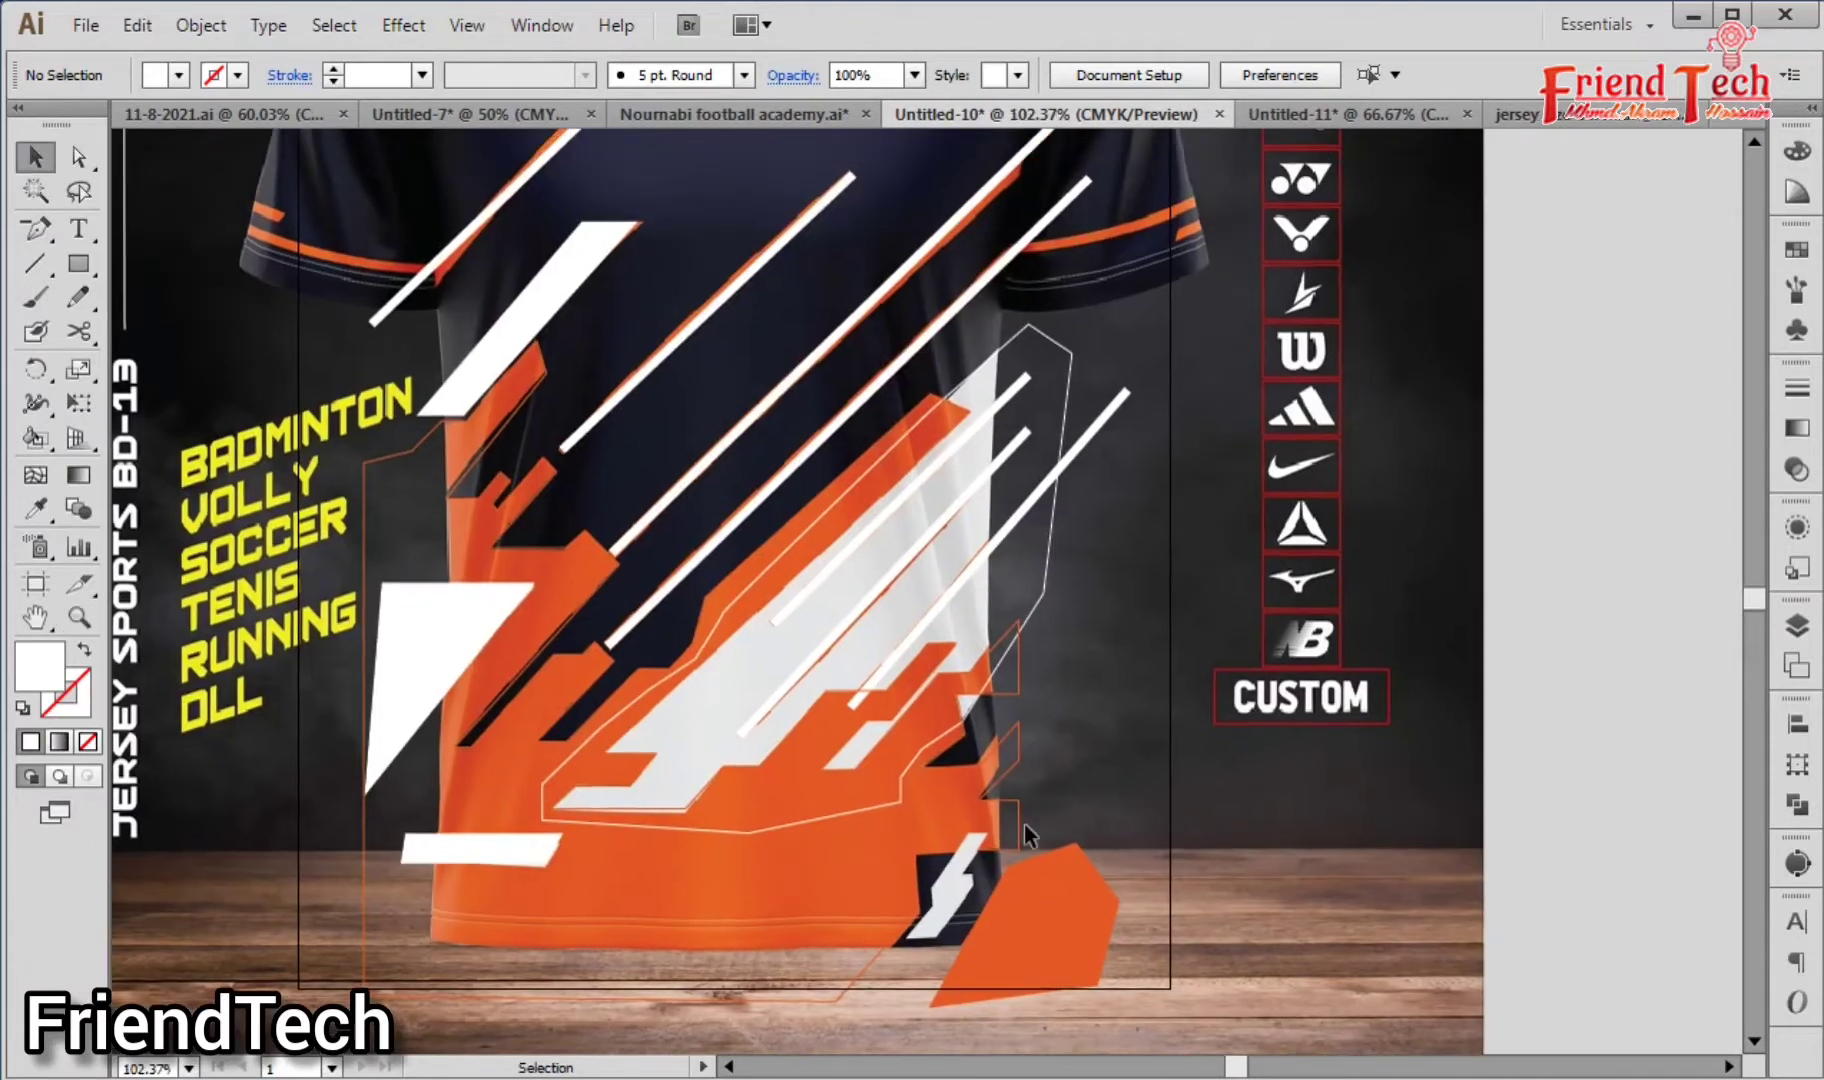
left_click(1020, 825)
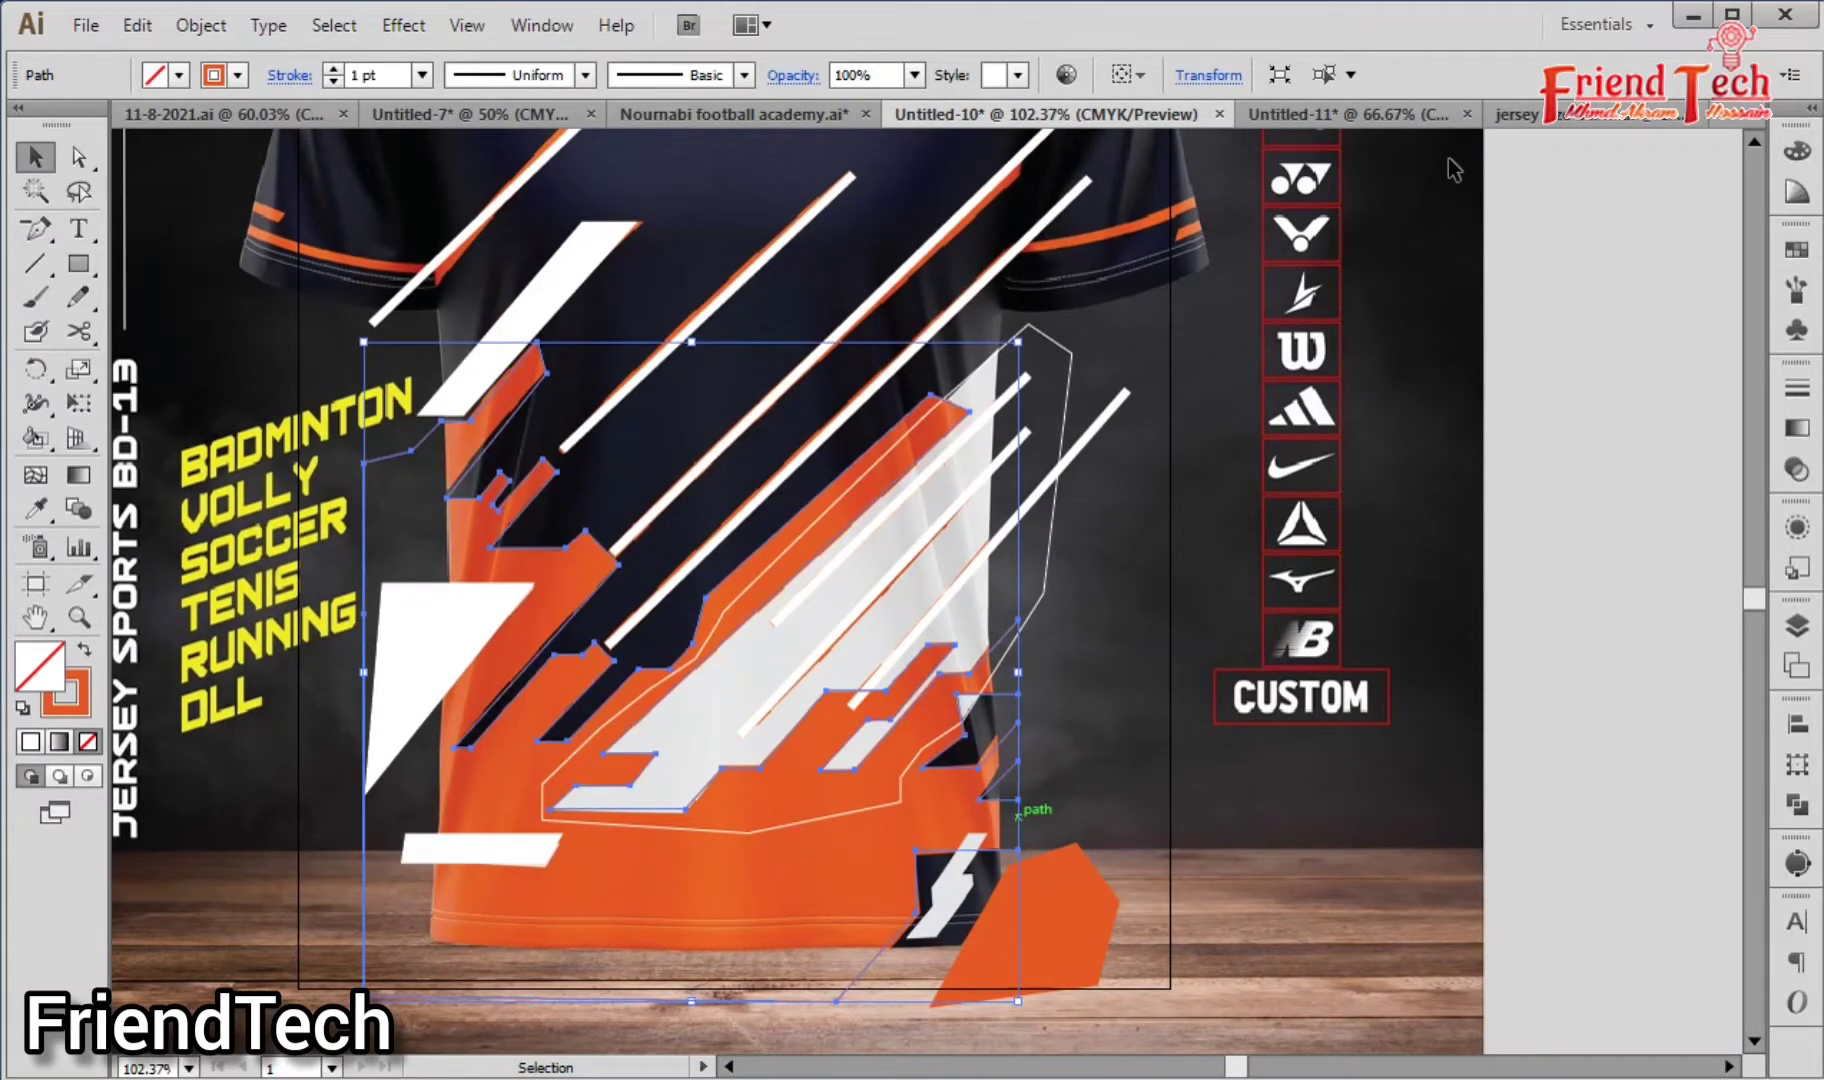
left_click(85, 655)
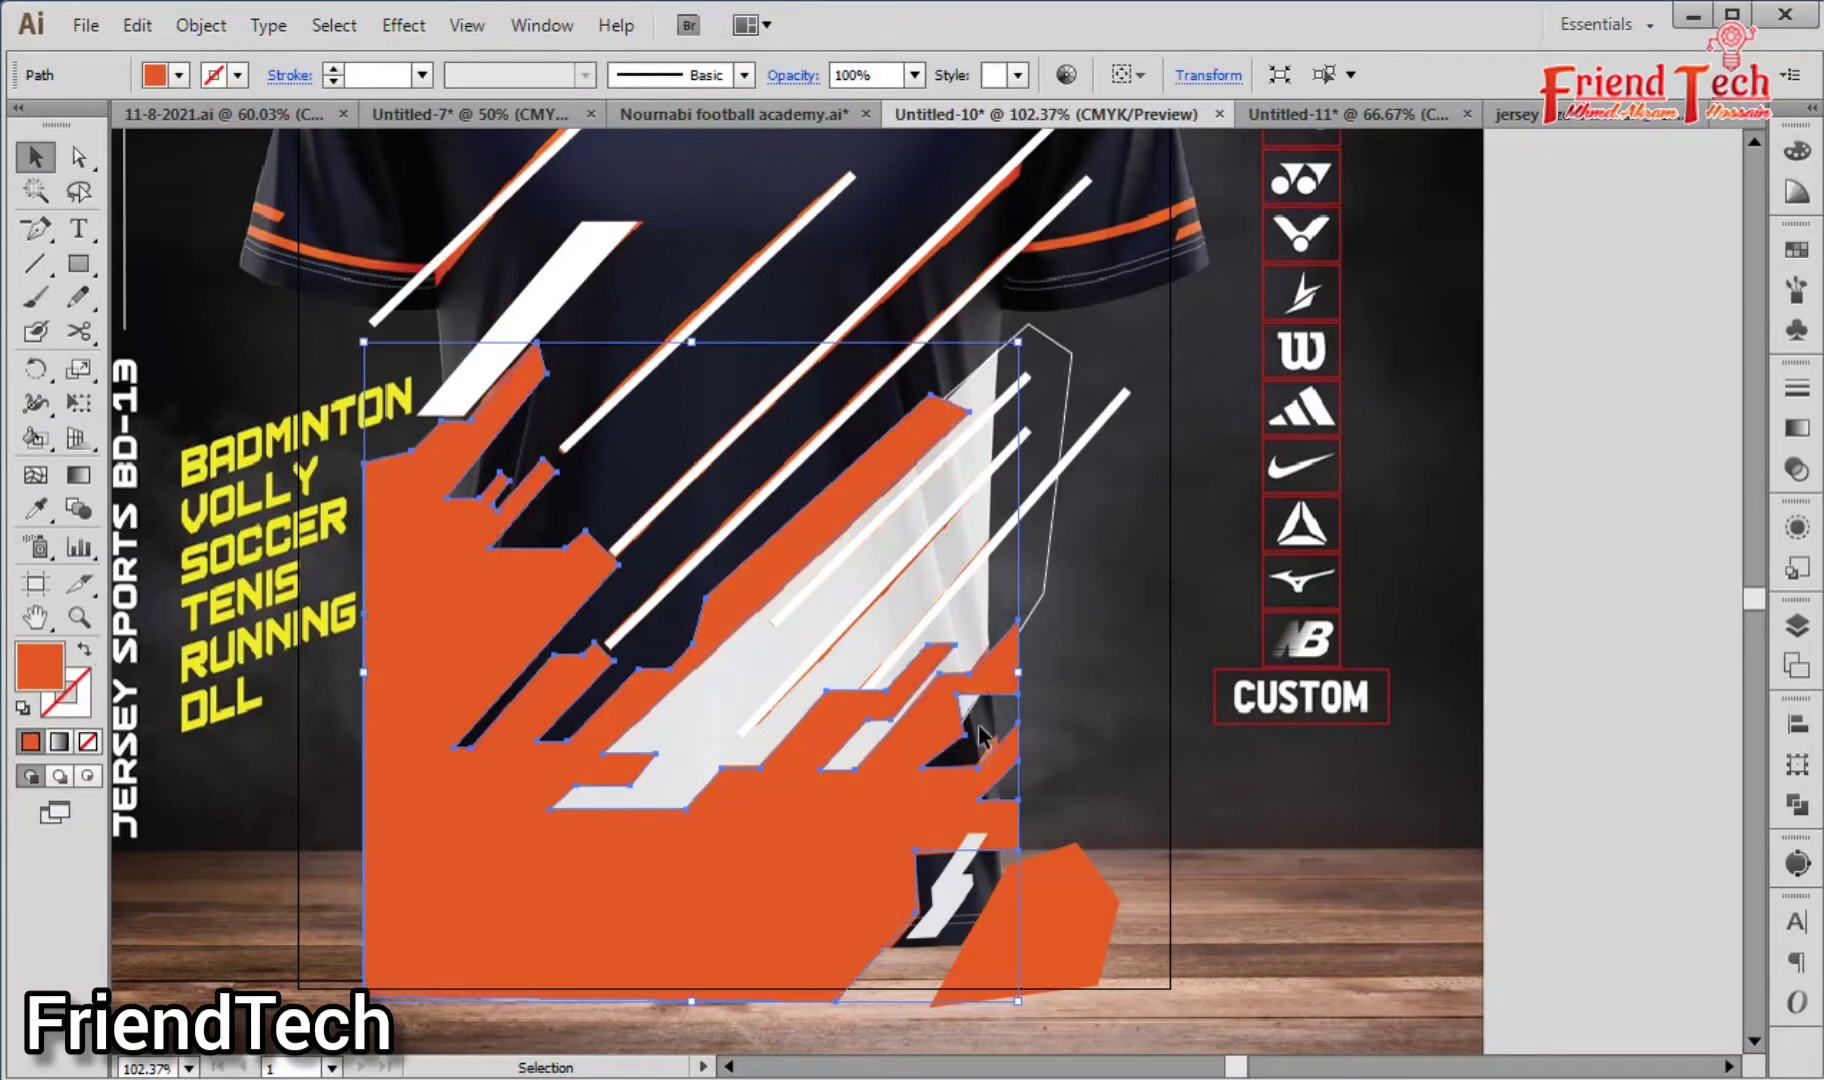
left_click(1178, 795)
Step: Bring the large orange shape to the front and swap the white panel outline's stroke and fill to fill it white
left_click(948, 918)
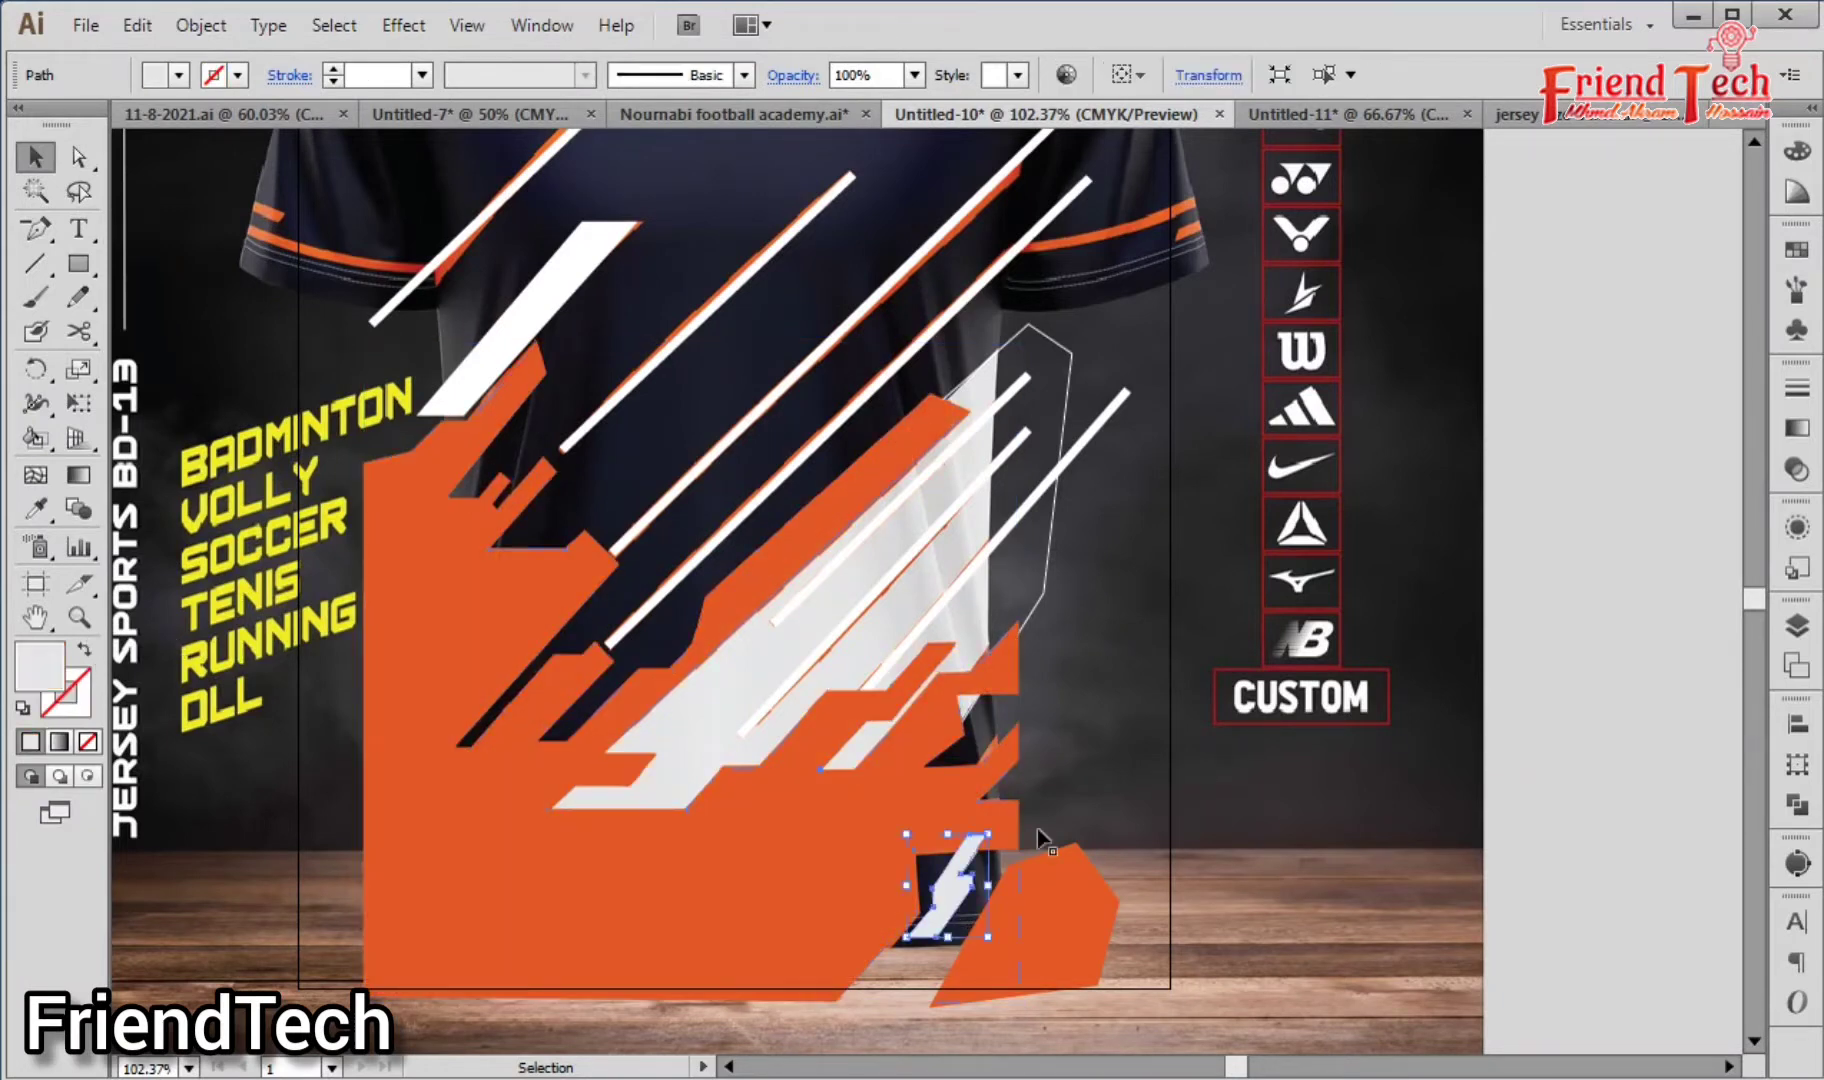
left_click(991, 820)
key("ctrl+shift+]")
left_click(1069, 634)
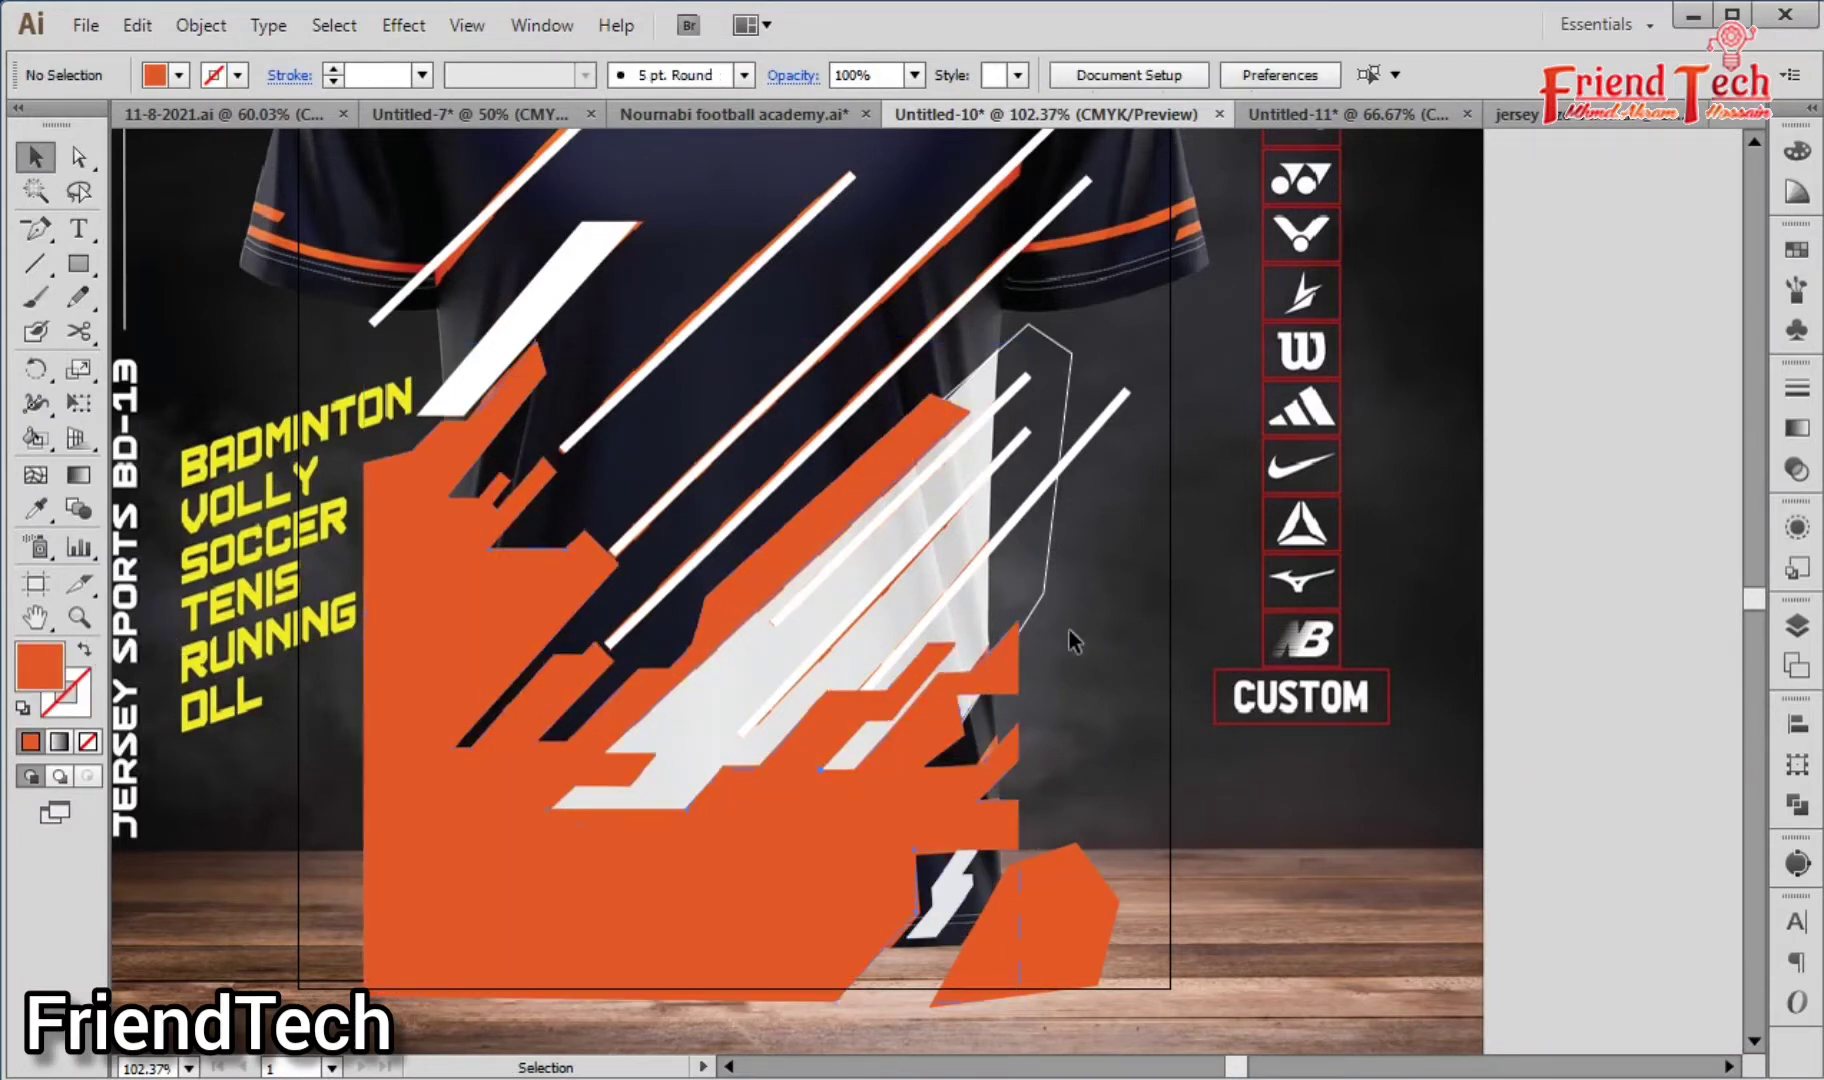
left_click(1042, 598)
key("shift+x")
Step: Sample the orange body colour for the thin line crossing the white panel's right edge and apply it as the stroke
left_click(1086, 500)
left_click(1090, 432)
key("i")
left_click(818, 859)
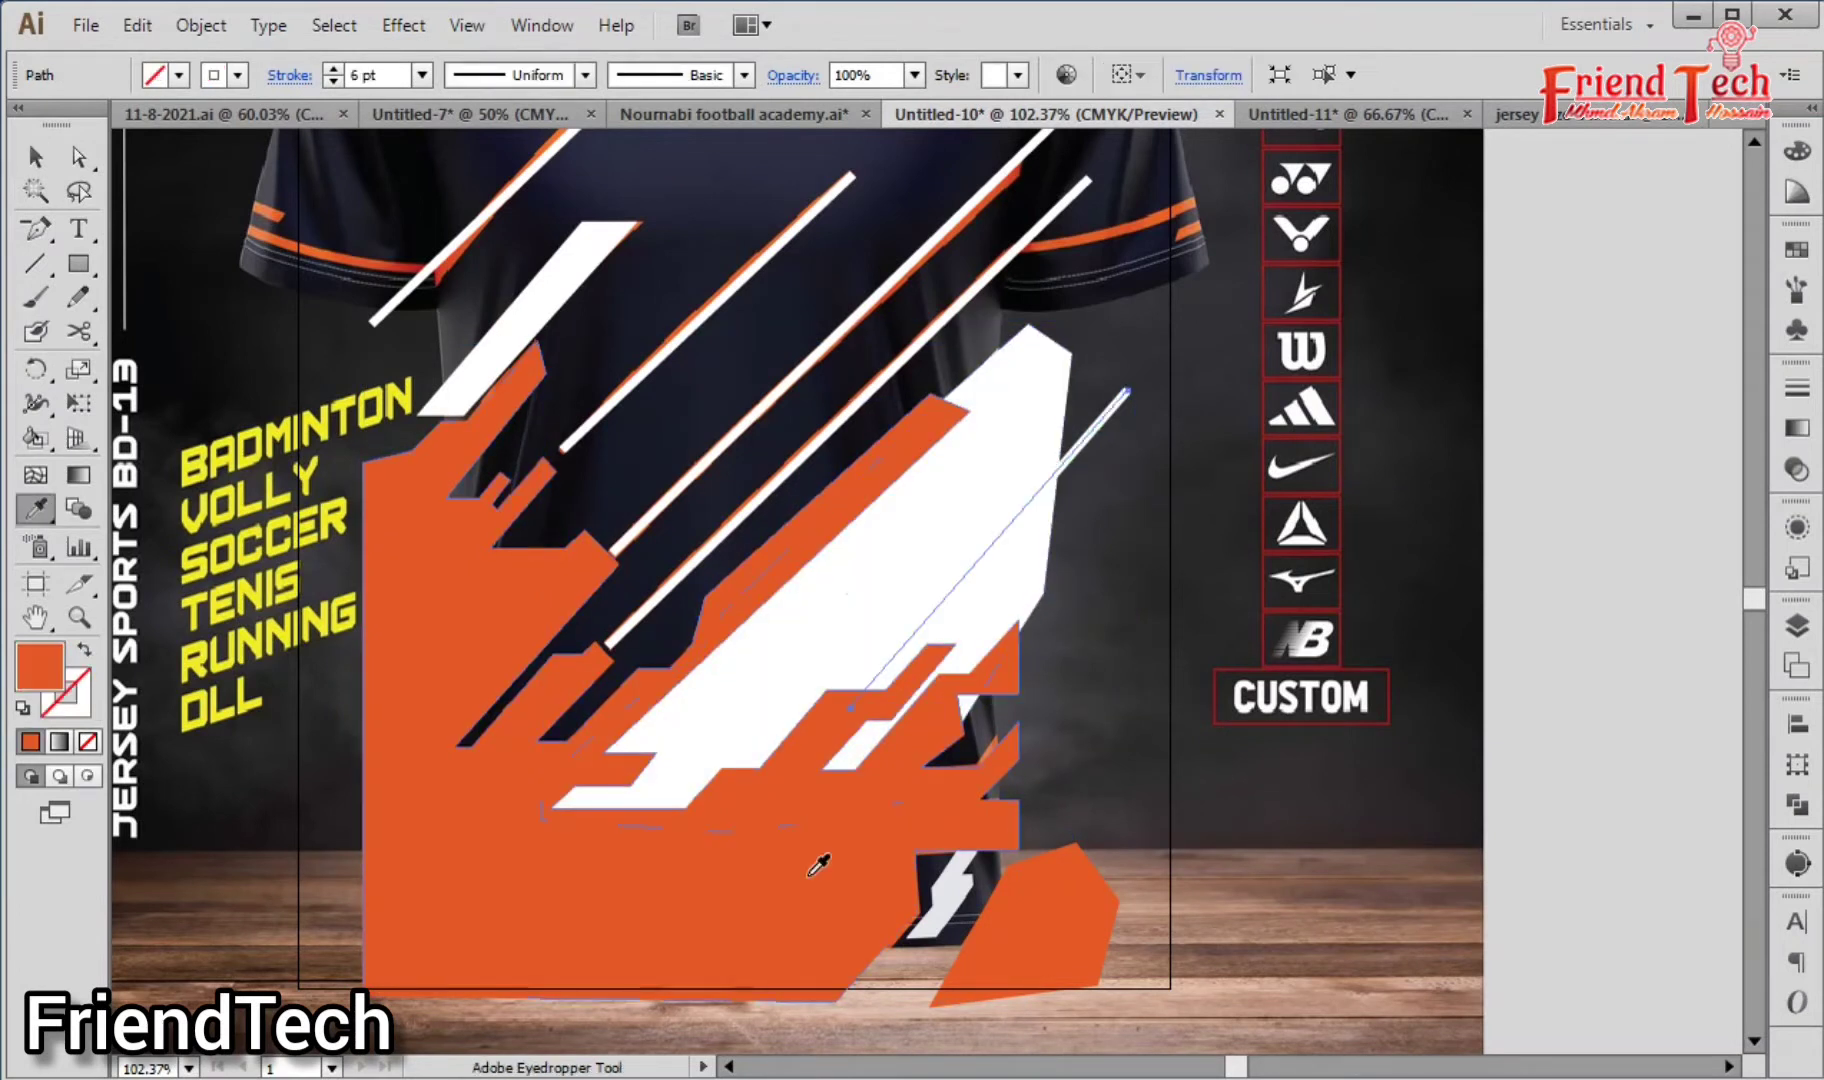
key("shift+x")
key("Return")
key("v")
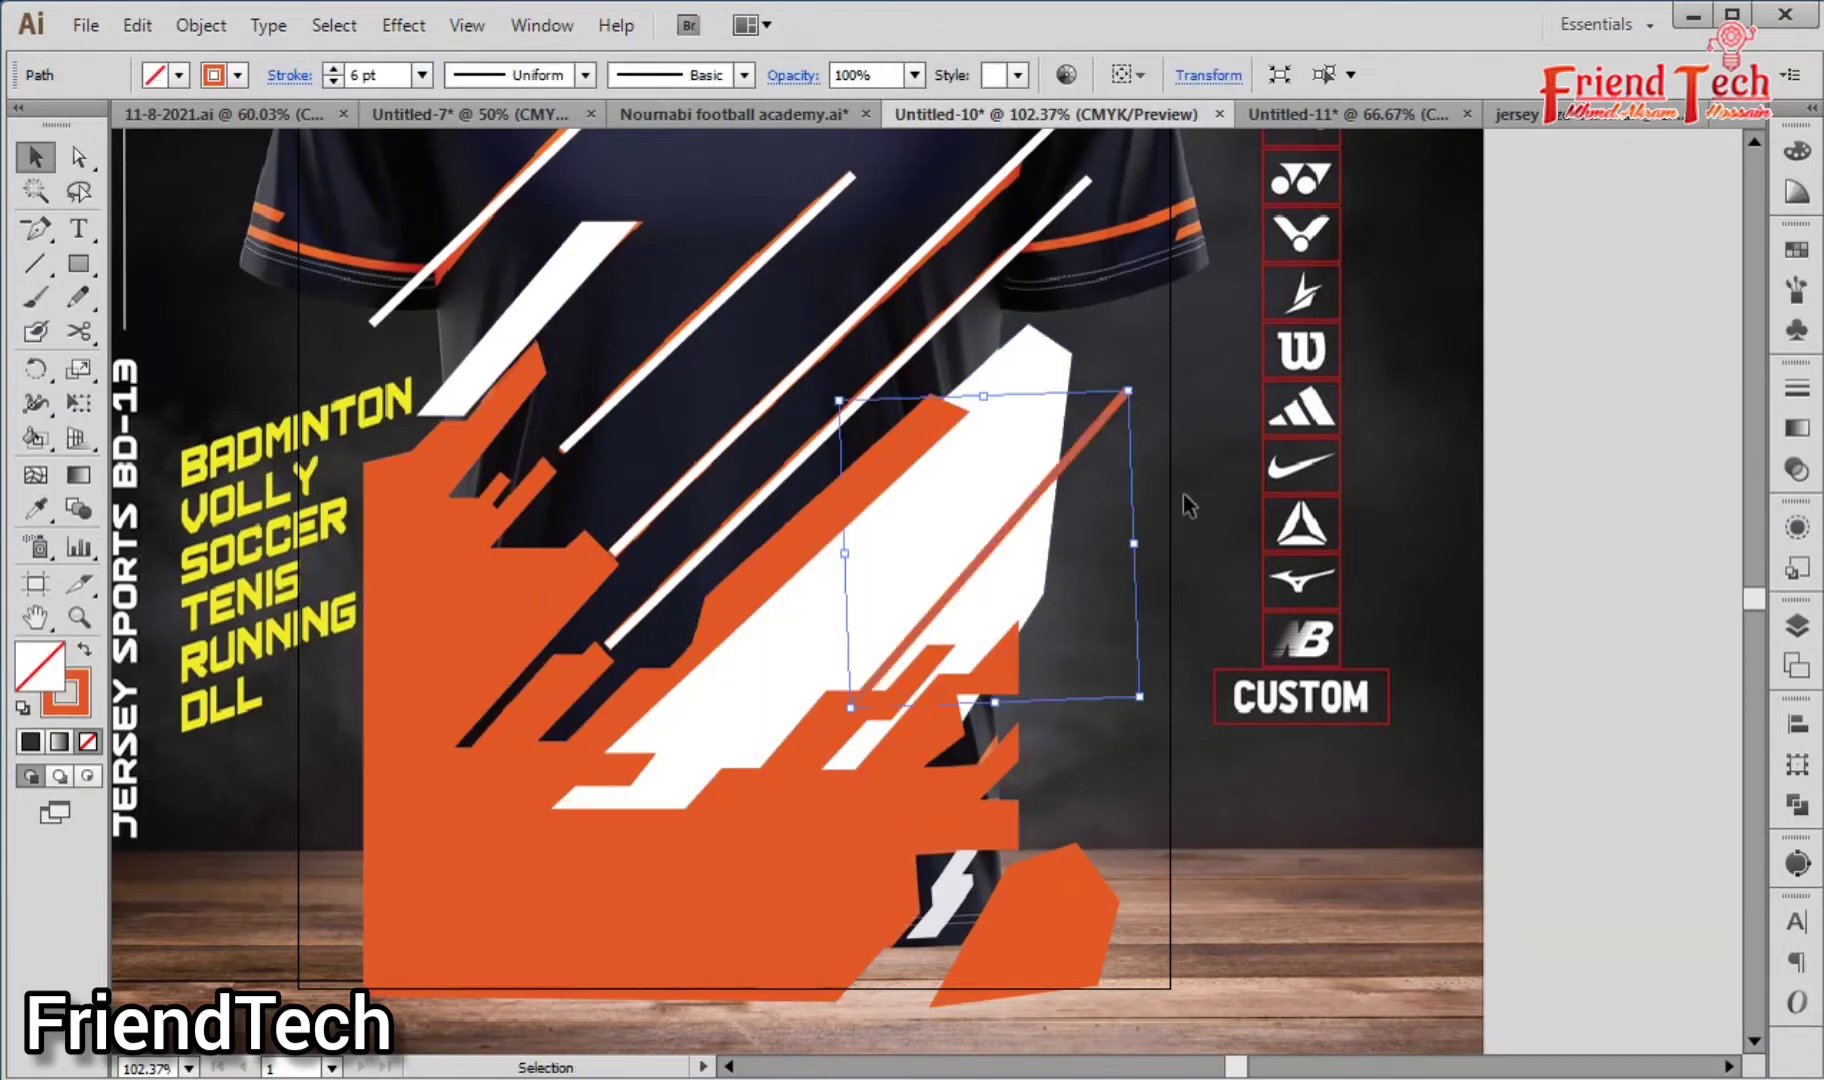
Step: Give the two other thin lines on the white panel the same orange 6 pt stroke, and deselect them
left_click(1006, 432)
key("Delete")
left_click(1003, 457, "shift")
left_click(997, 408, "shift")
key("ctrl+alt+3")
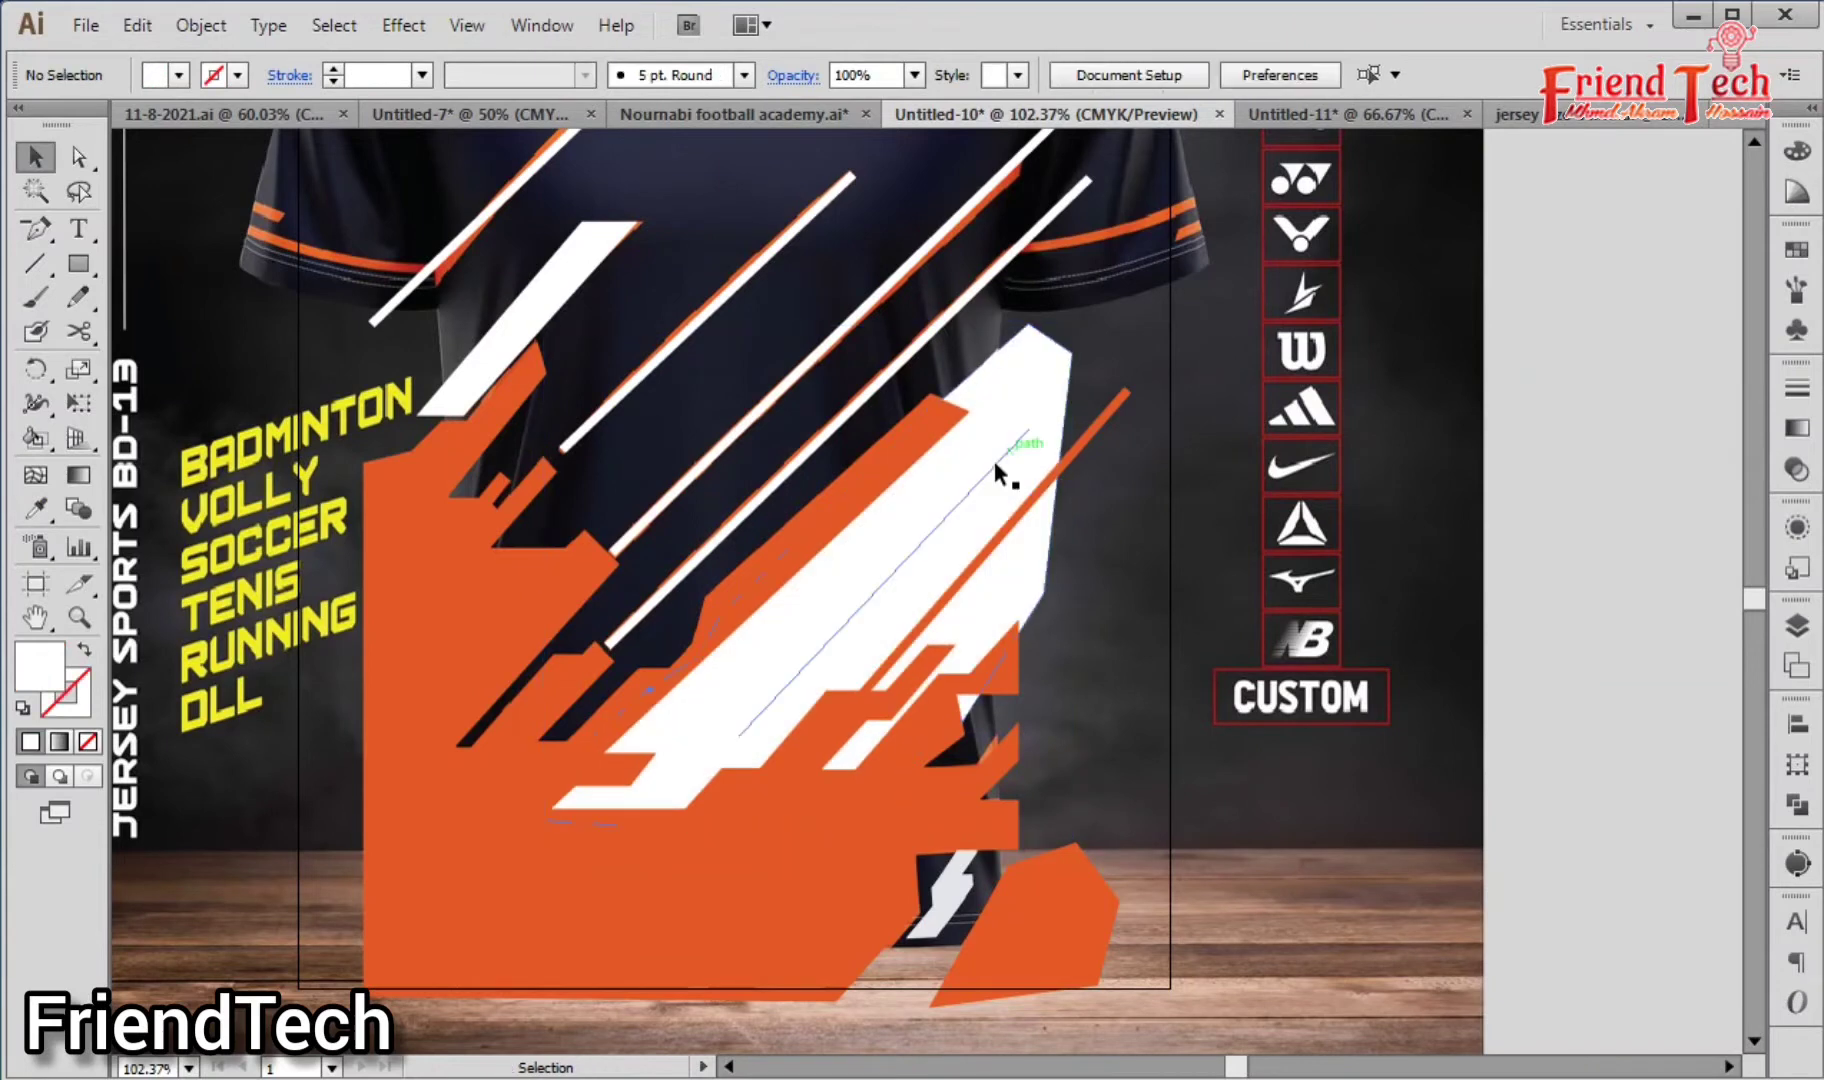
left_click(995, 465)
left_click(991, 416, "shift")
key("i")
left_click(1078, 450)
key("v")
left_click(1115, 598)
Step: Group the three long white lines across the dark body, match their stroke to the orange stripes, and thicken it slightly
left_click_drag(1115, 598, 1225, 627)
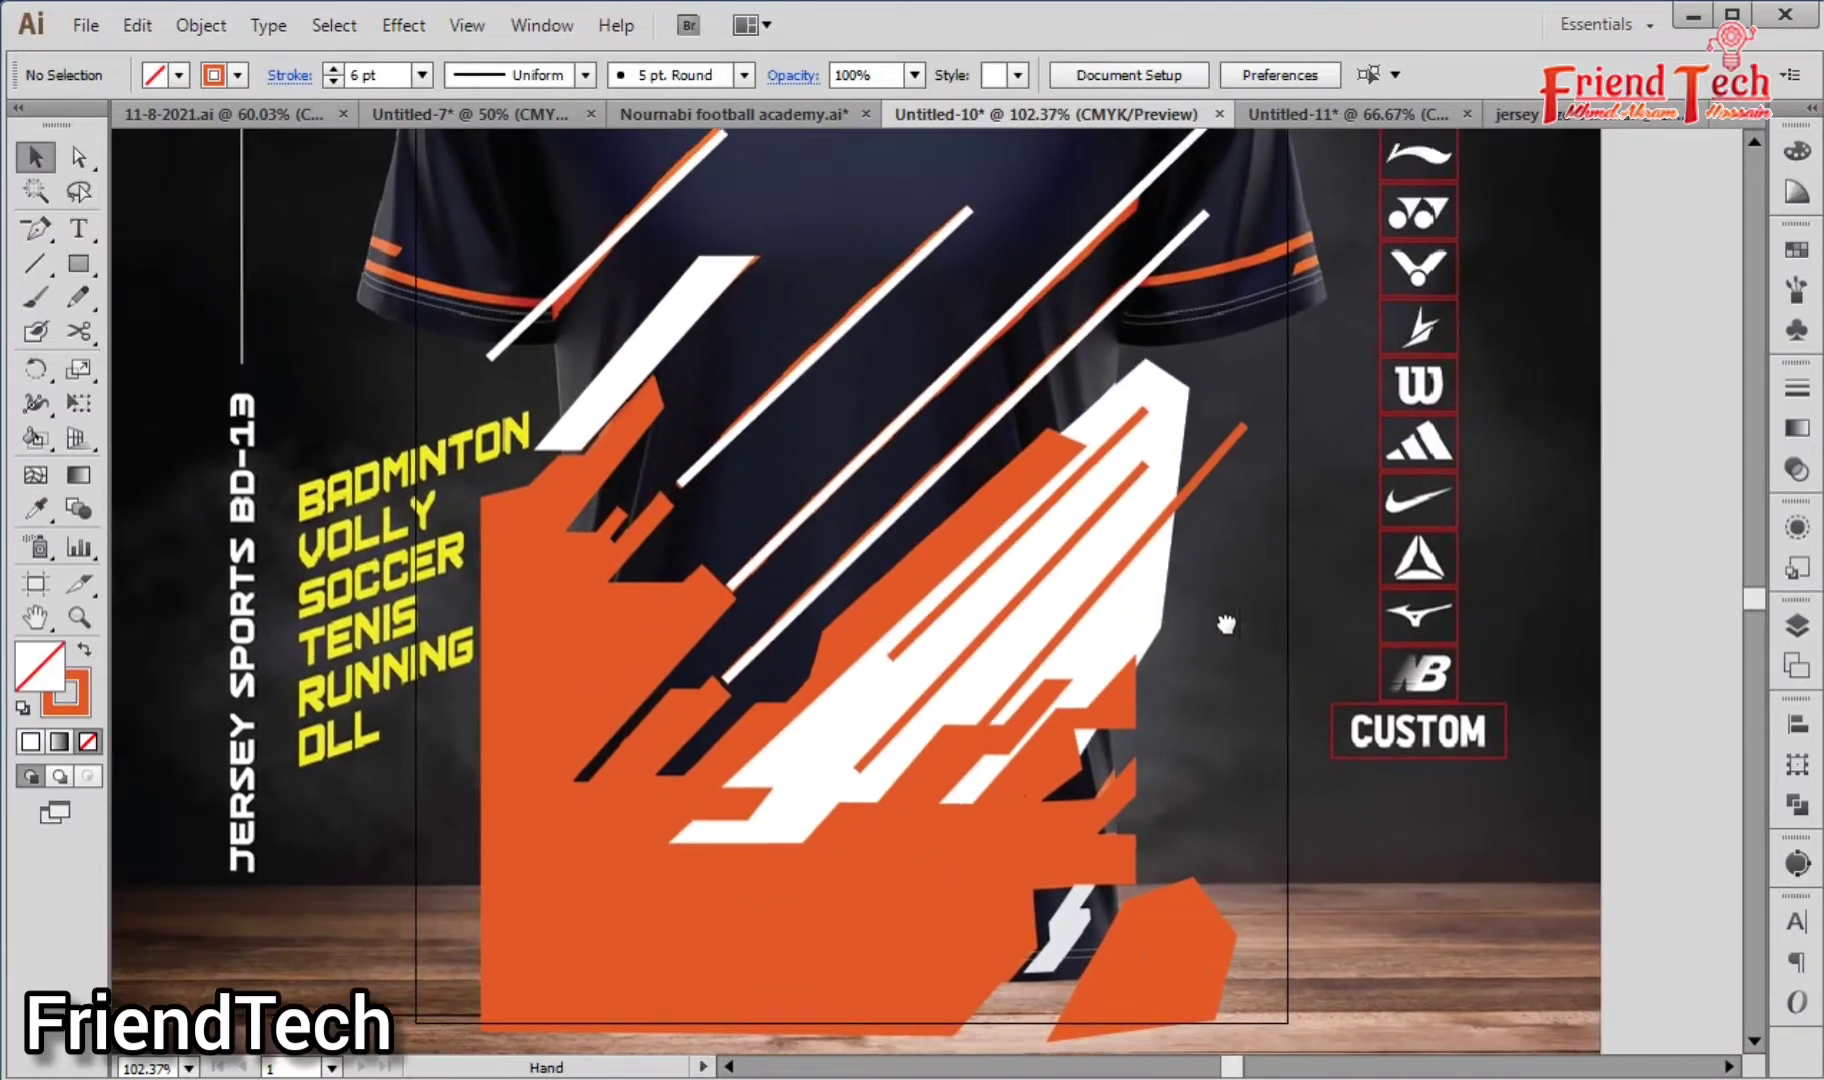
mouse_move(1206, 720)
left_mouse_down()
mouse_move(1185, 716)
mouse_move(1278, 741)
left_mouse_up()
left_click(823, 678)
left_click(842, 570, "shift")
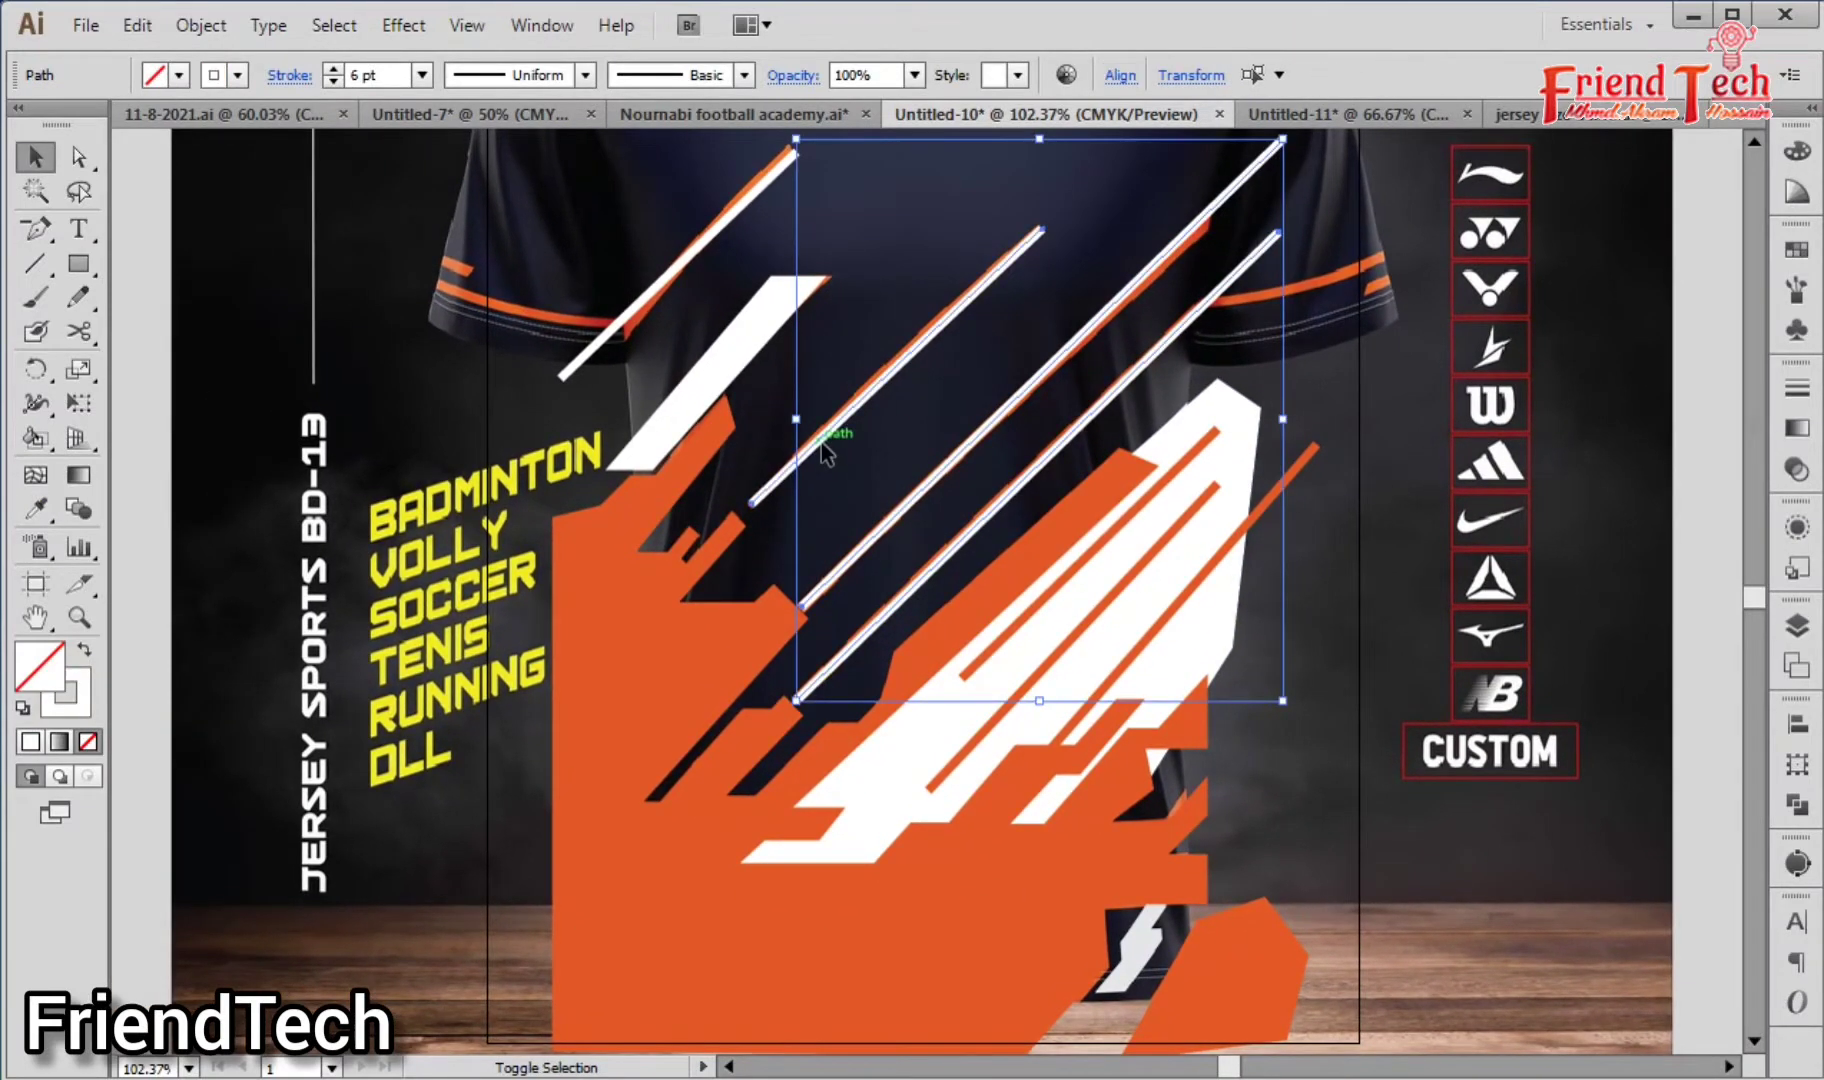
left_click(826, 434, "shift")
key("ctrl+g")
left_click(332, 69)
left_click(332, 69)
key("i")
left_click(1180, 604)
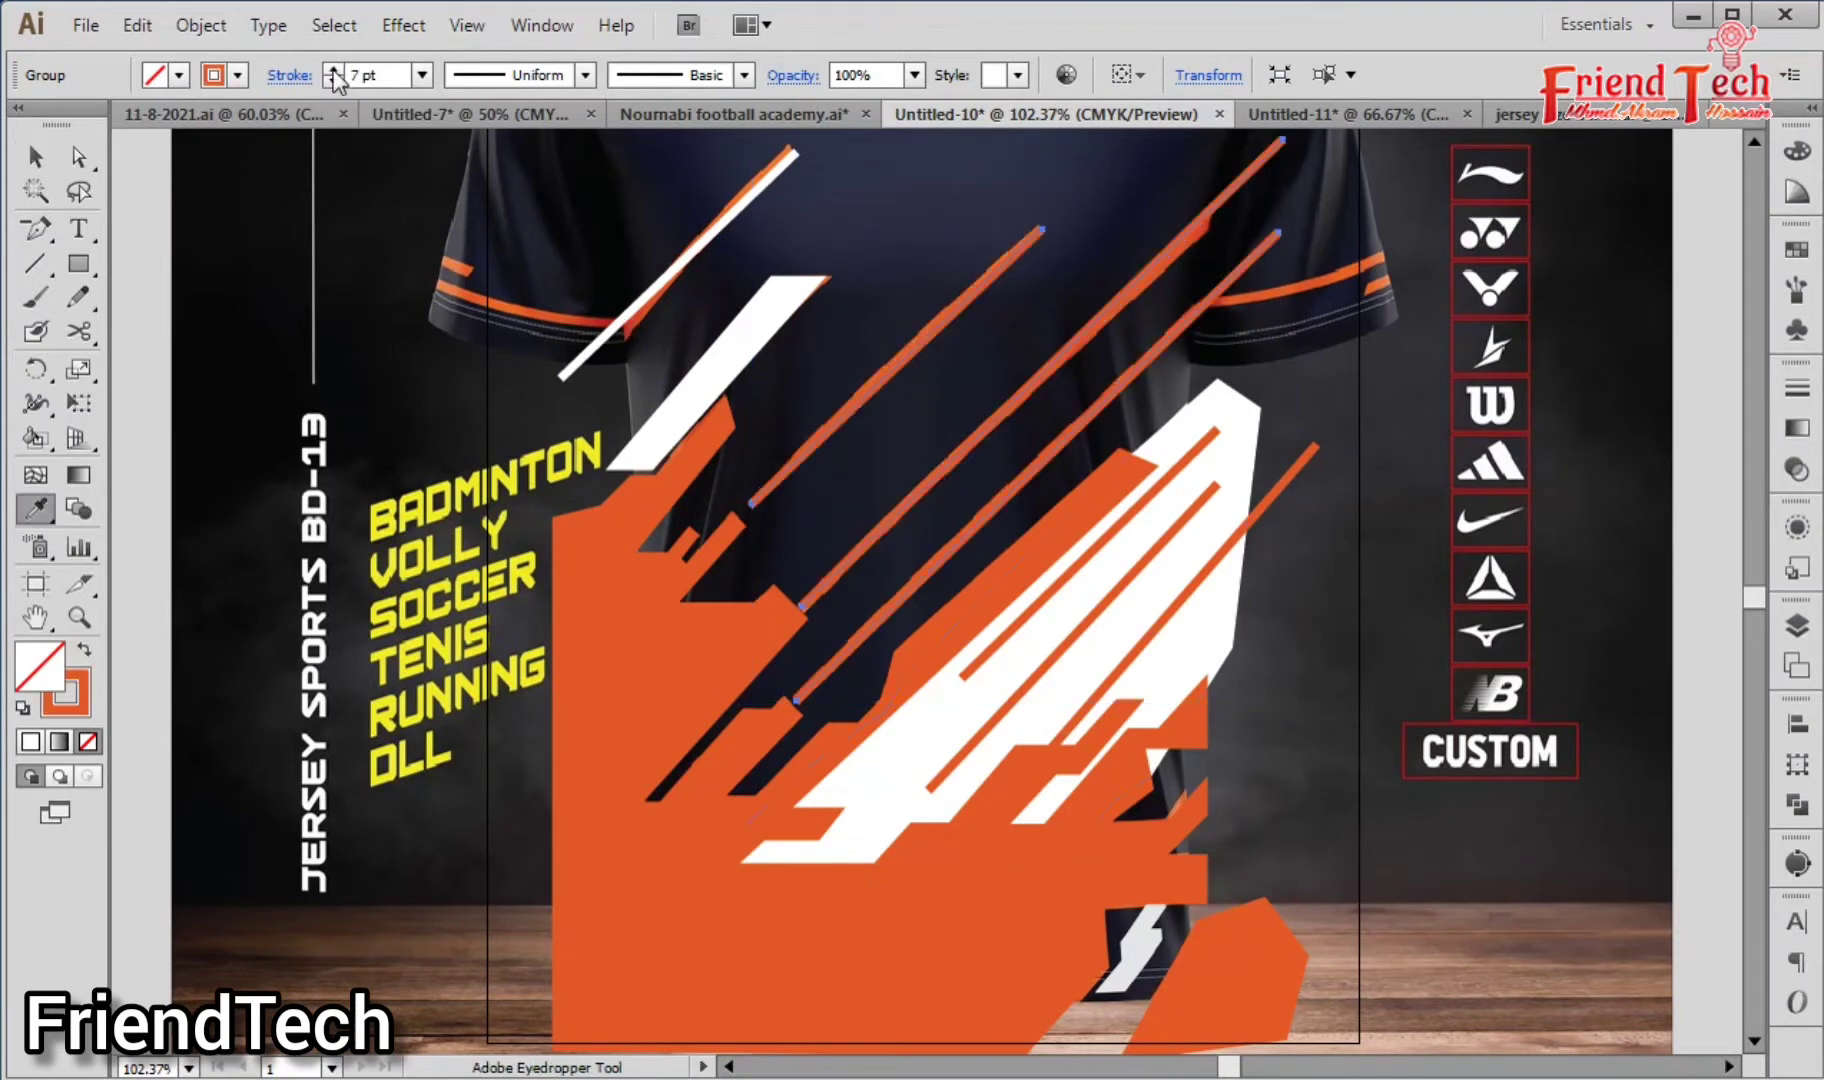
left_click(332, 69)
left_click(332, 69)
Step: Recolour the white line at the left underarm with the orange stroke of the other stripes
key("v")
left_click(686, 256)
key("i")
left_click(1355, 490)
Step: Cut the large orange shape and paste it behind the white triangle and white bar on the lower left body
left_click(600, 620)
key("ctrl+x")
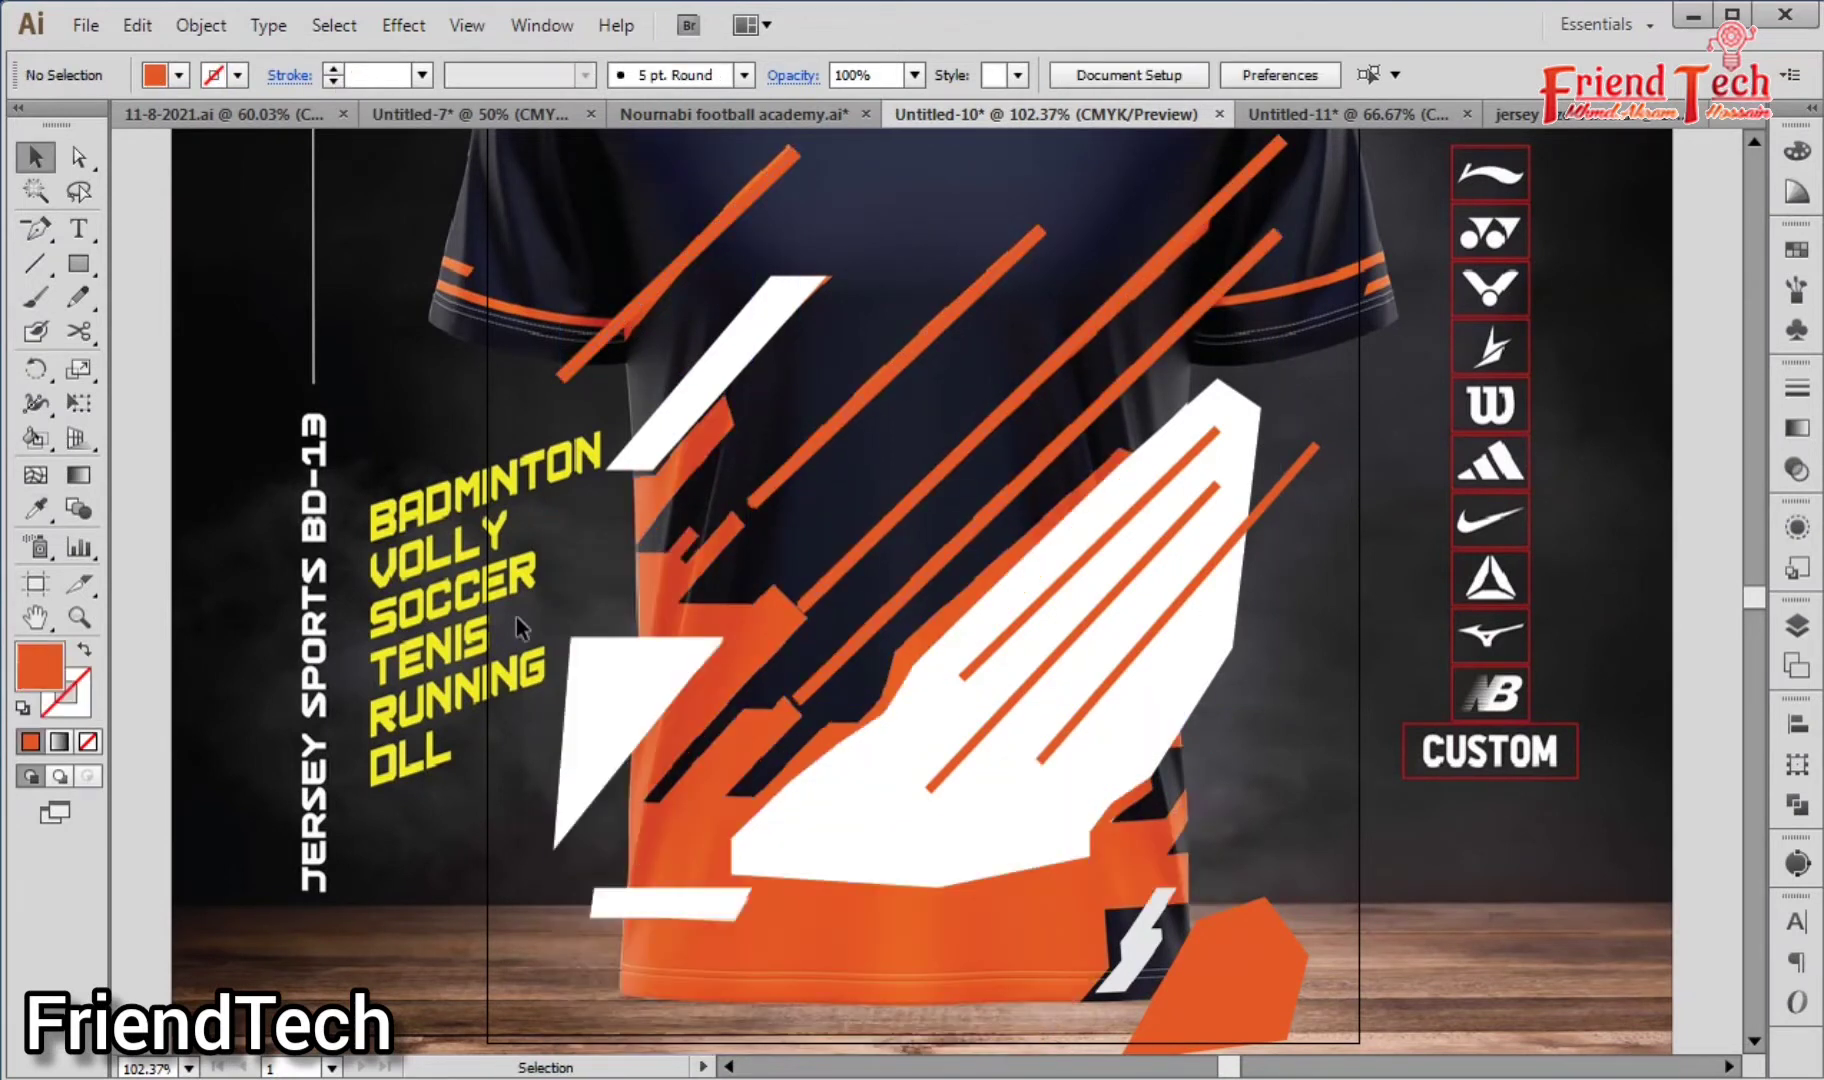
left_click_drag(516, 617, 611, 978)
key("ctrl+b")
left_click(498, 505)
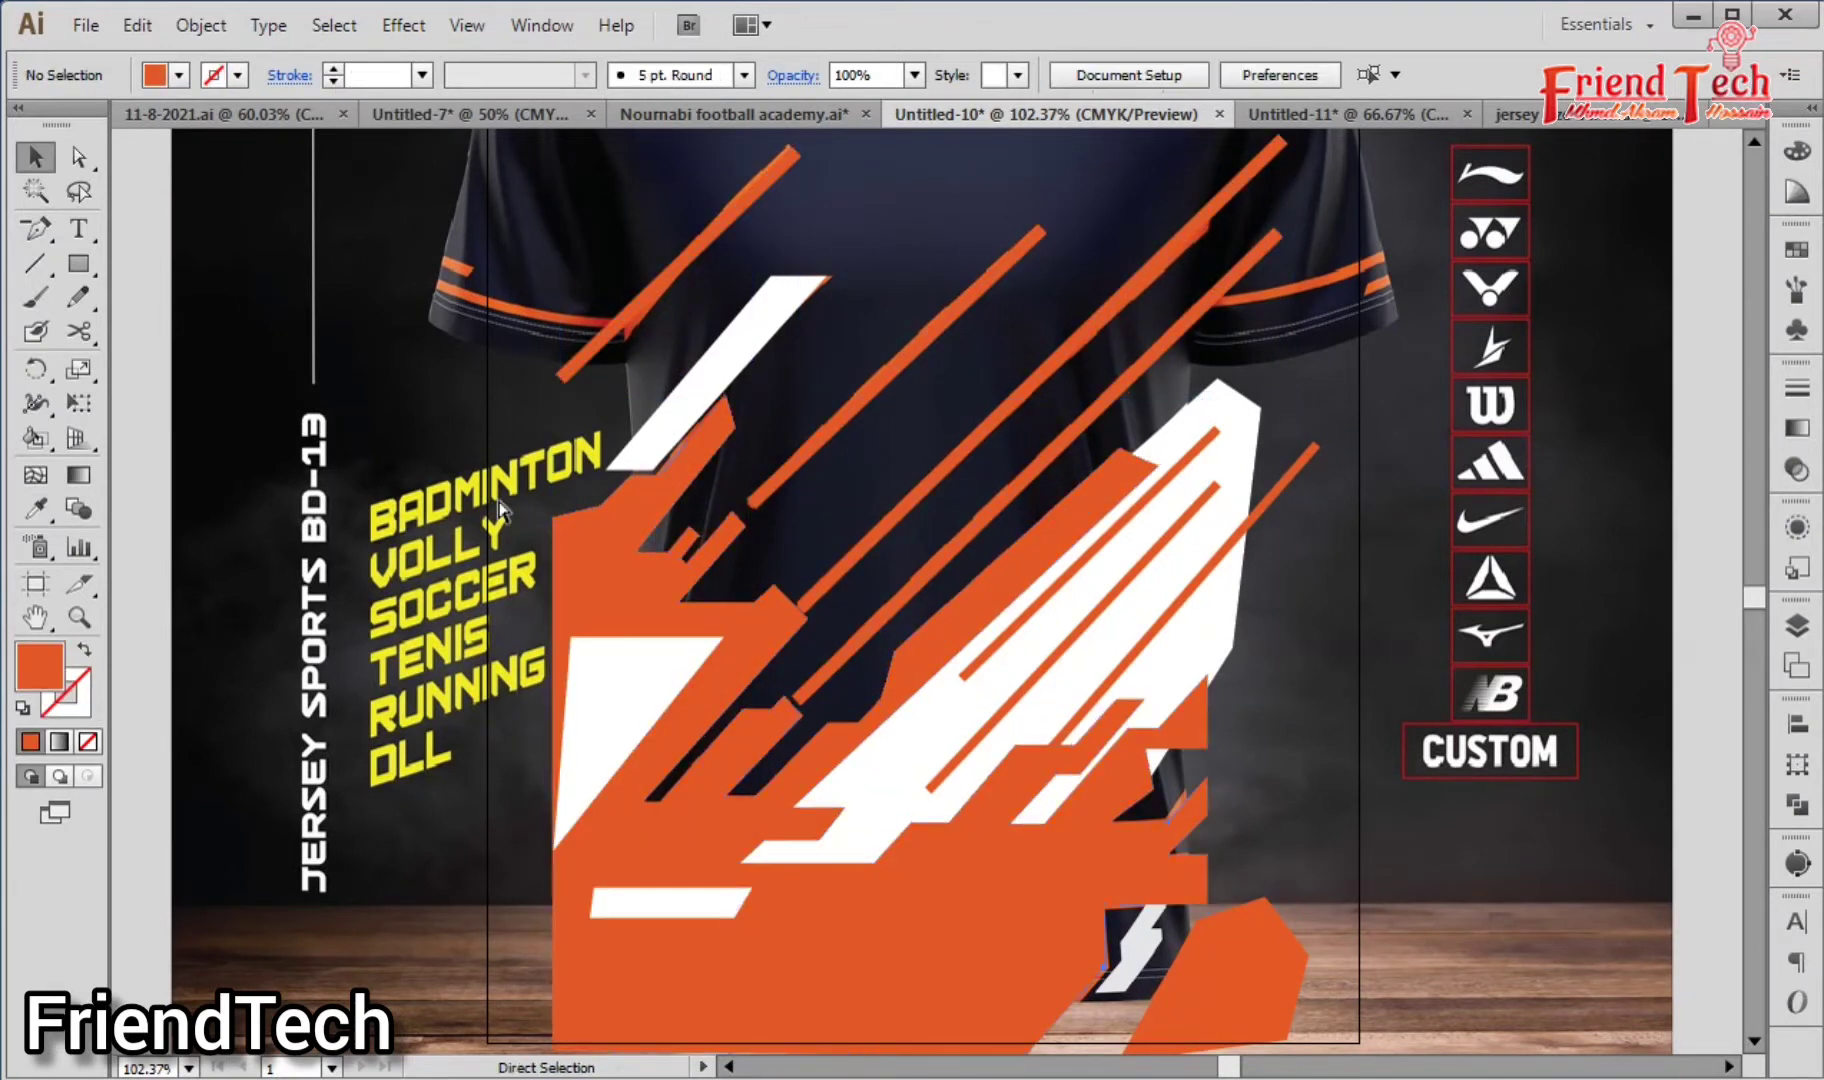
Step: Switch to jersey size demo.ai and isolate and copy the XL front body panel with the round neckline
key("ctrl+minus")
key("ctrl+minus")
key("ctrl+minus")
key("minus")
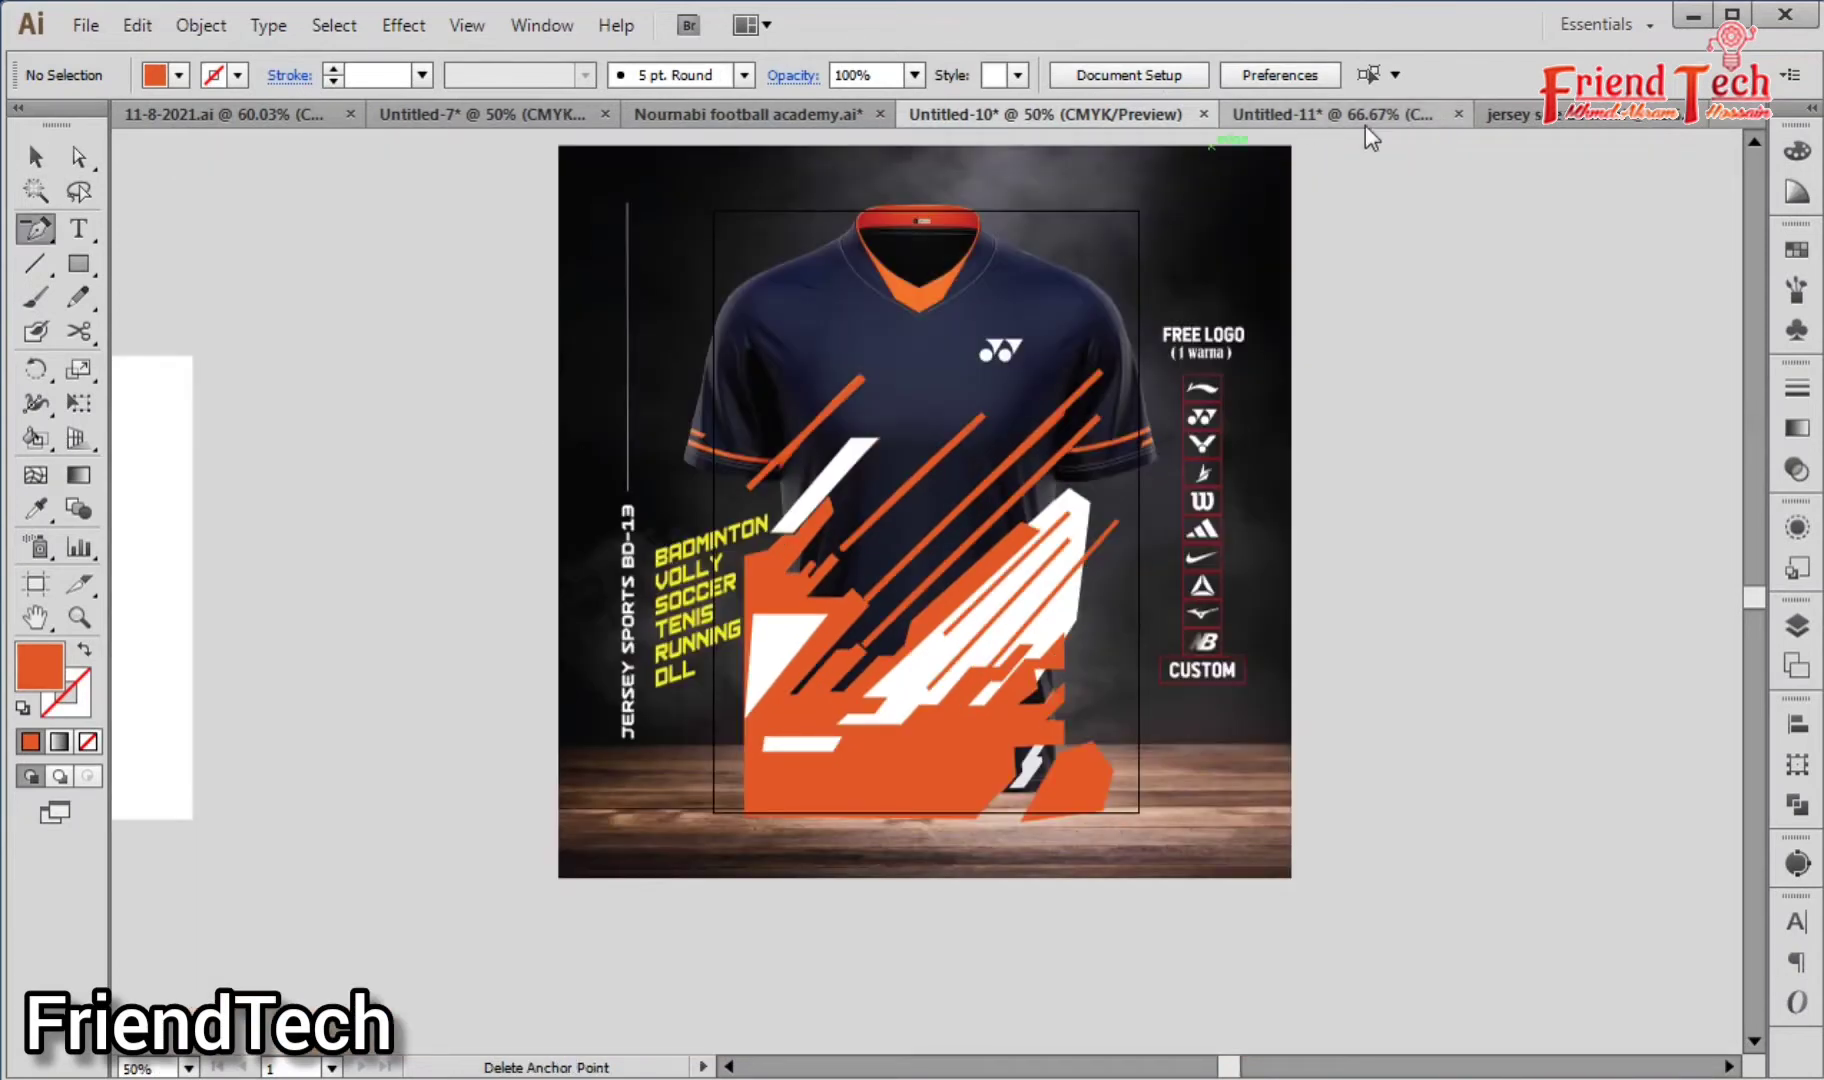
left_click(1508, 114)
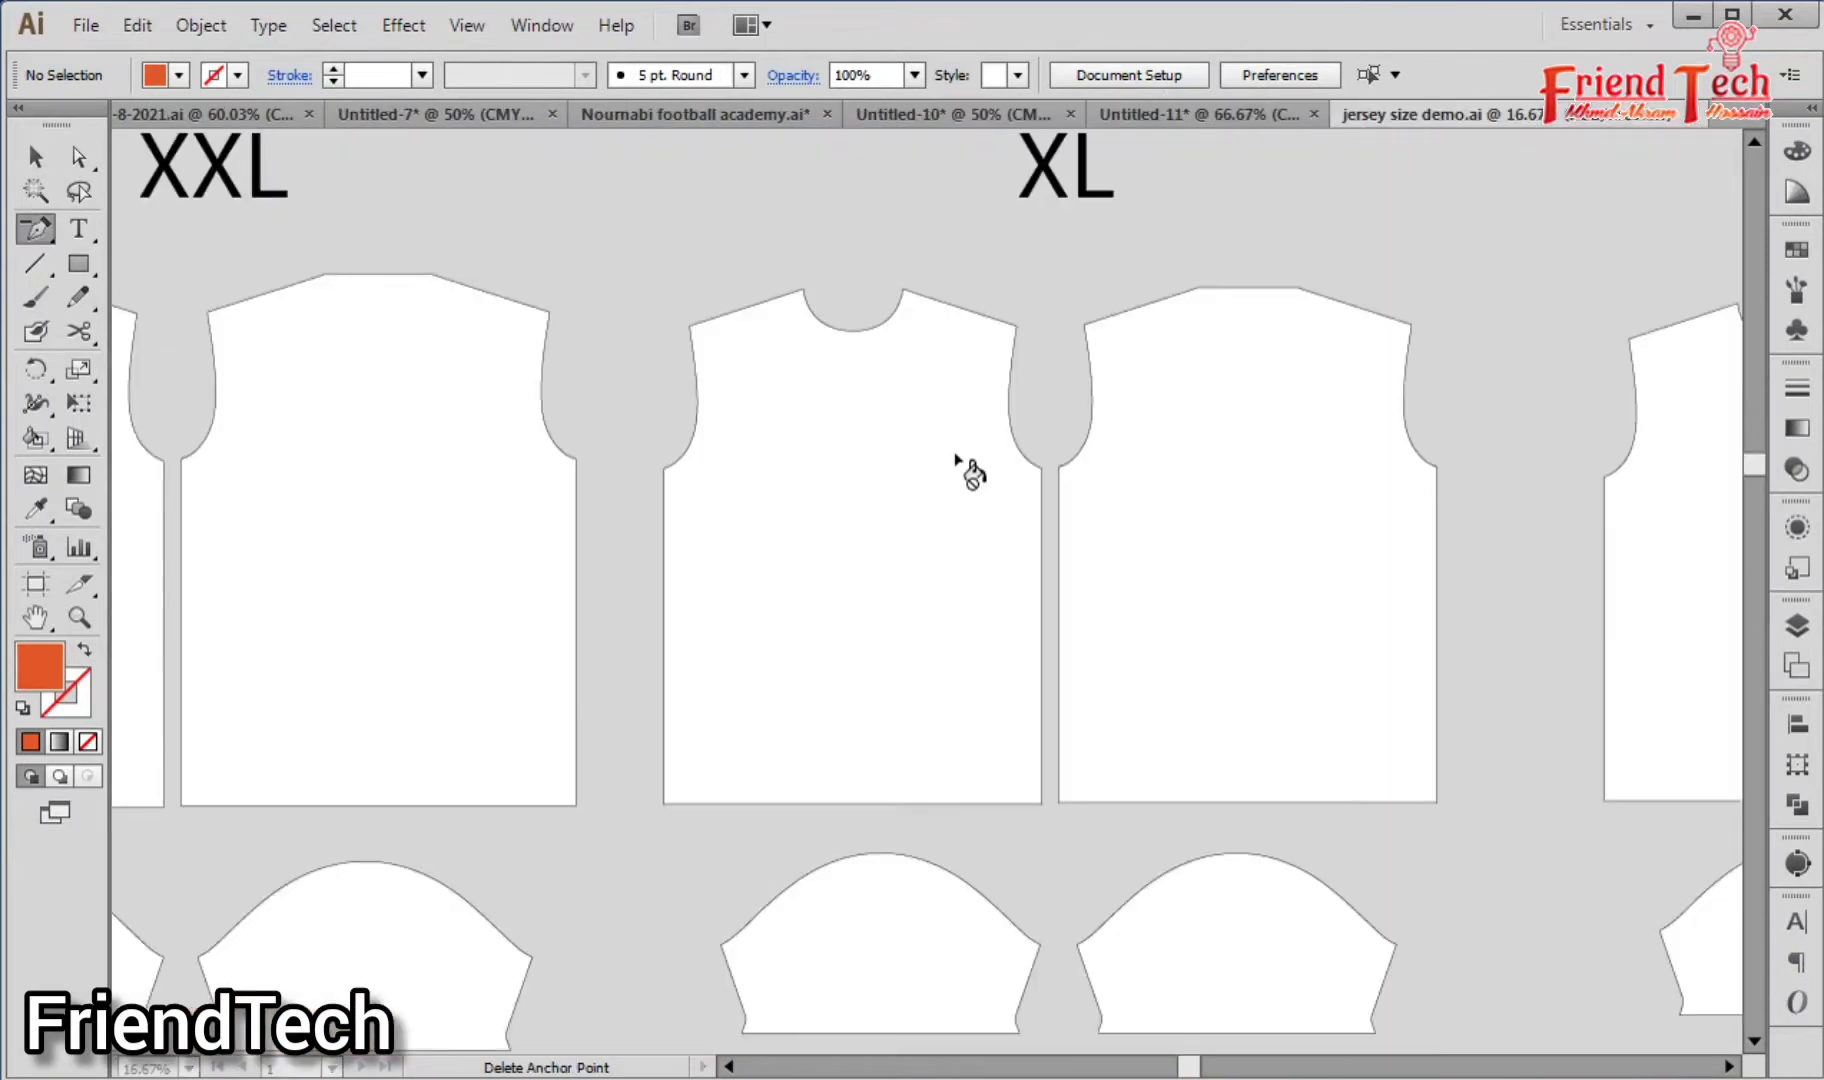
key("v")
left_click(843, 521)
double_click(840, 518)
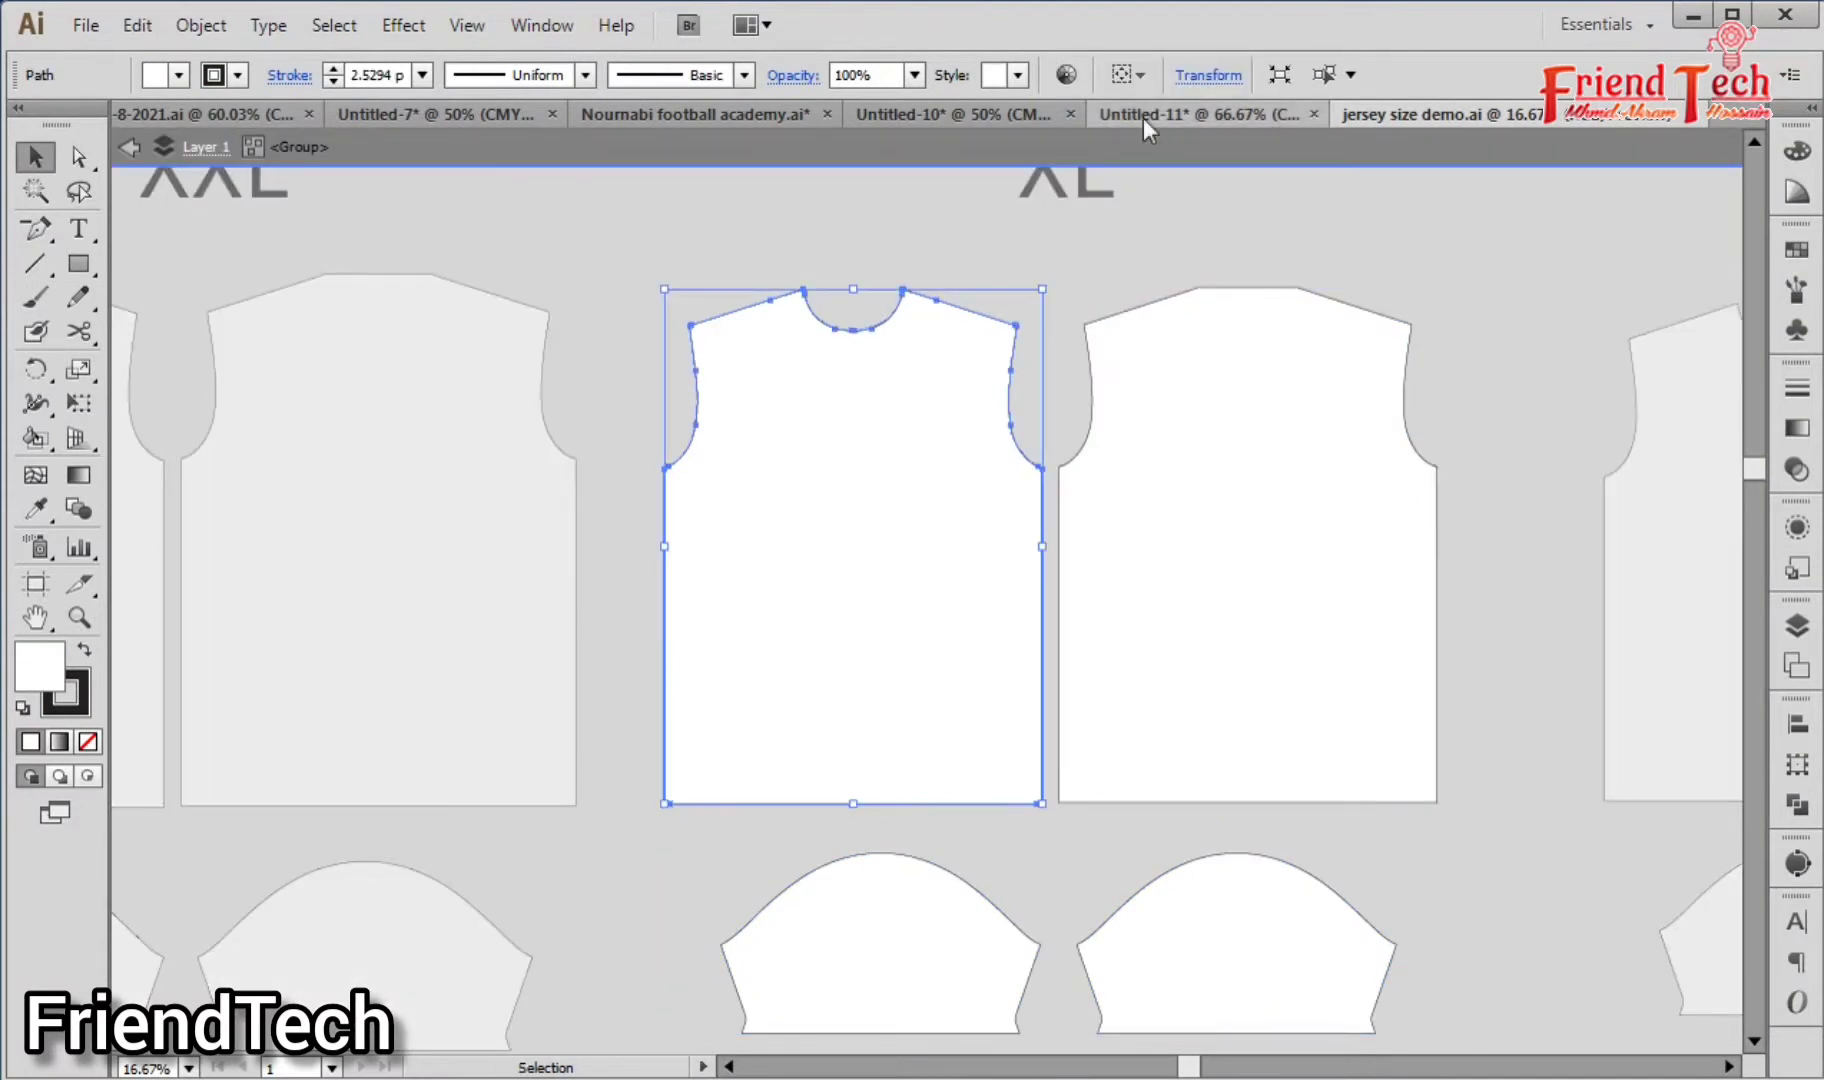
Step: Paste the front panel into the Untitled-10 document, scale it down over the jersey's lower body, and remove its fill
left_click(925, 110)
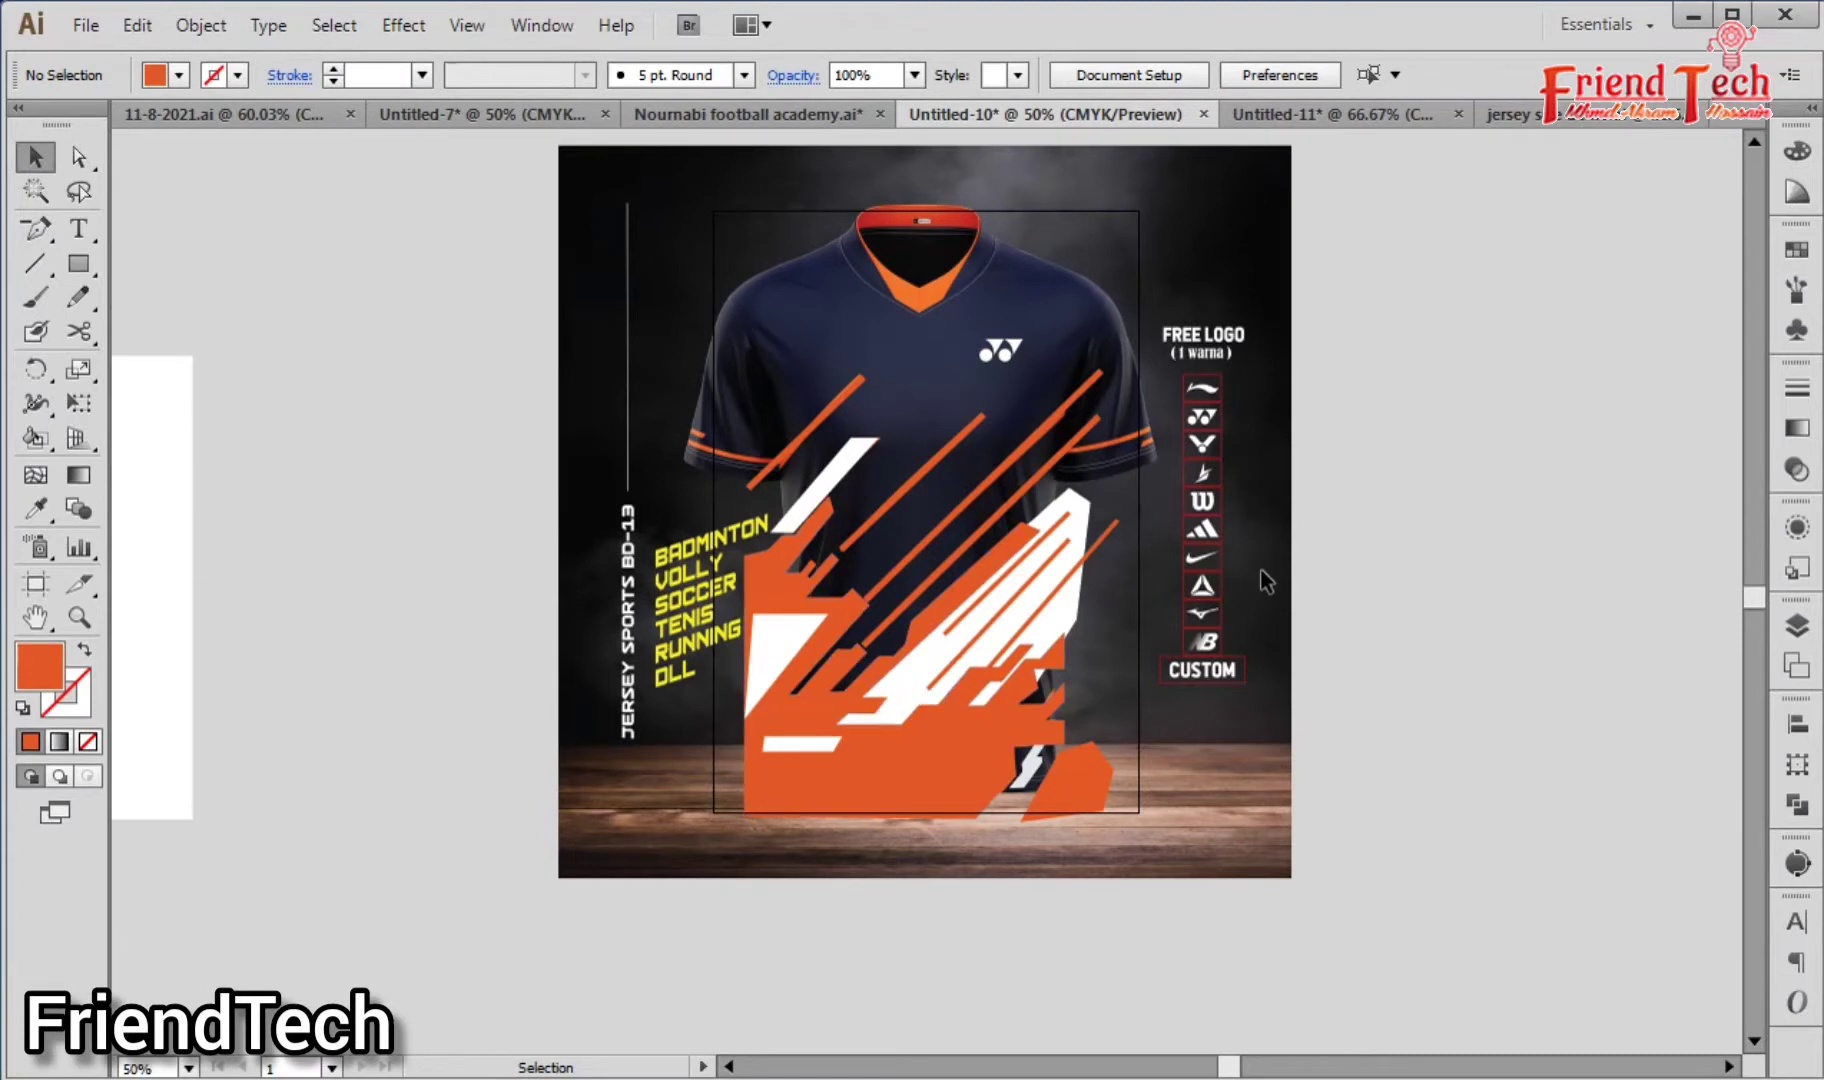
key("a")
key("ctrl+z")
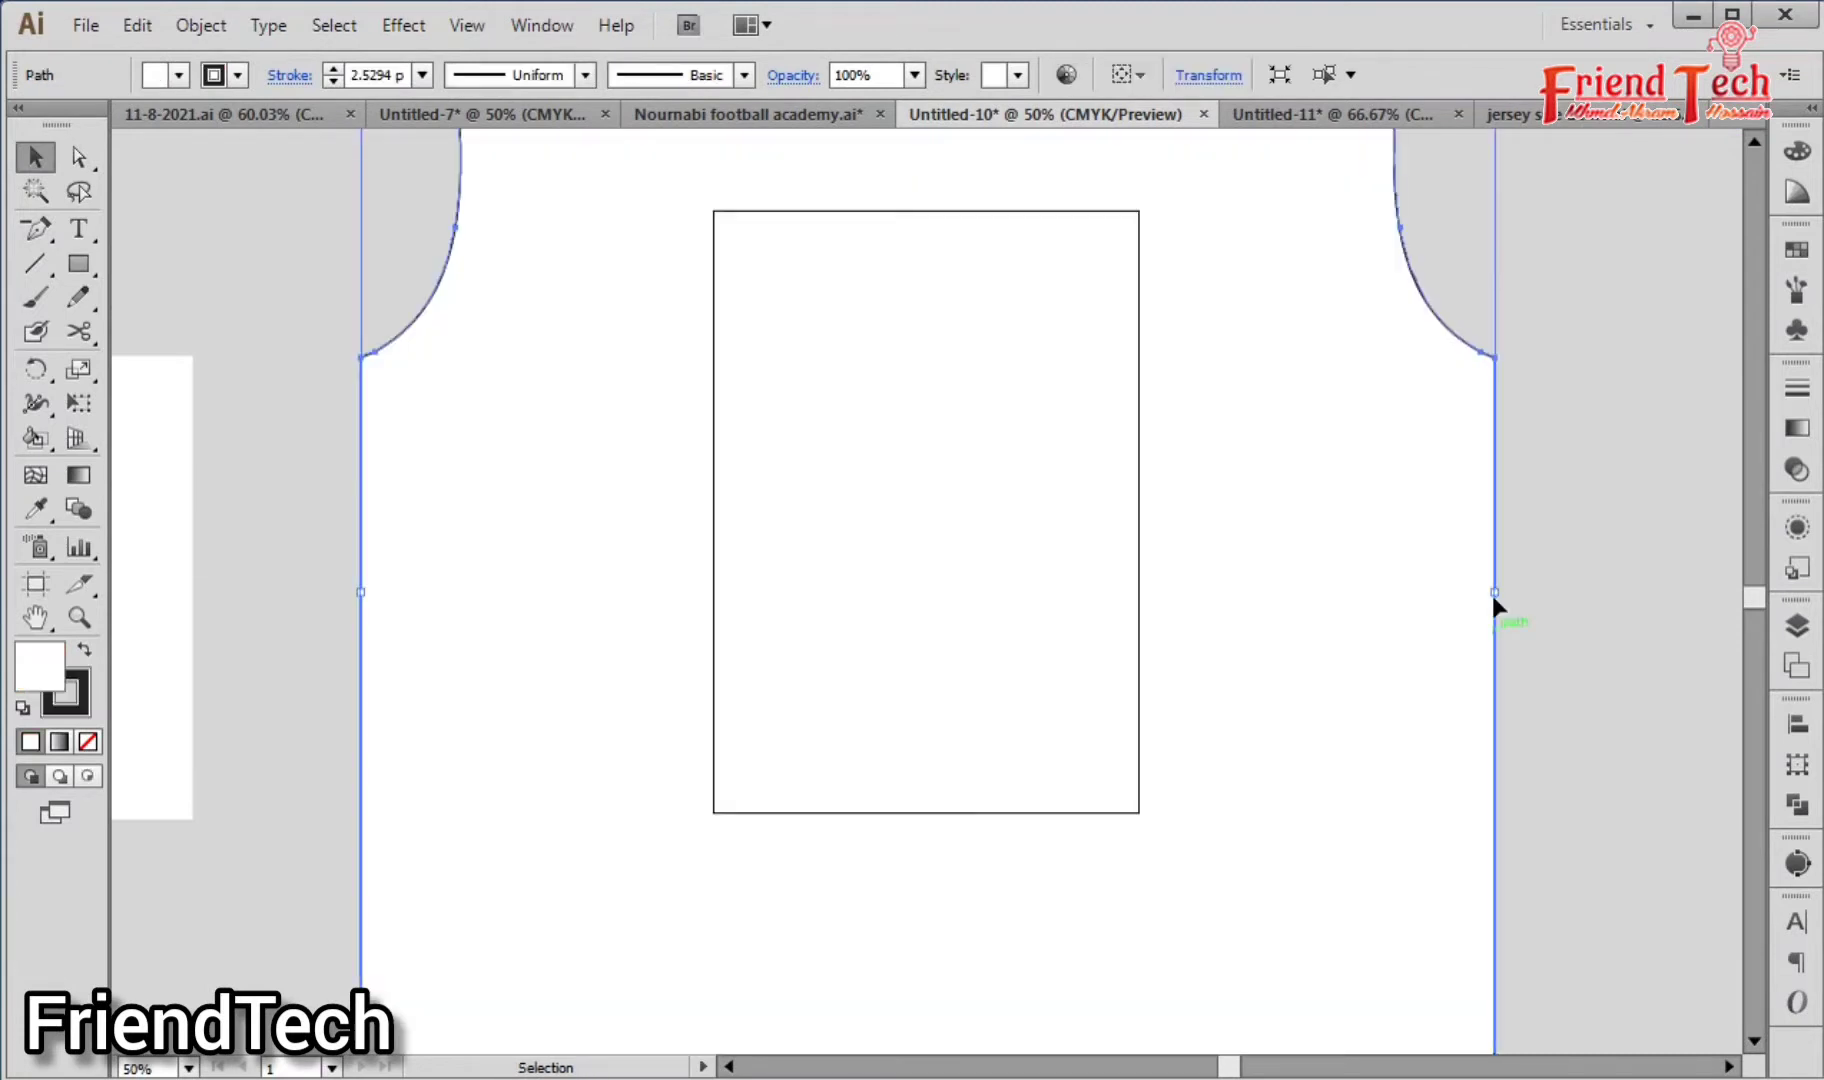
left_click_drag(1494, 594, 1080, 592)
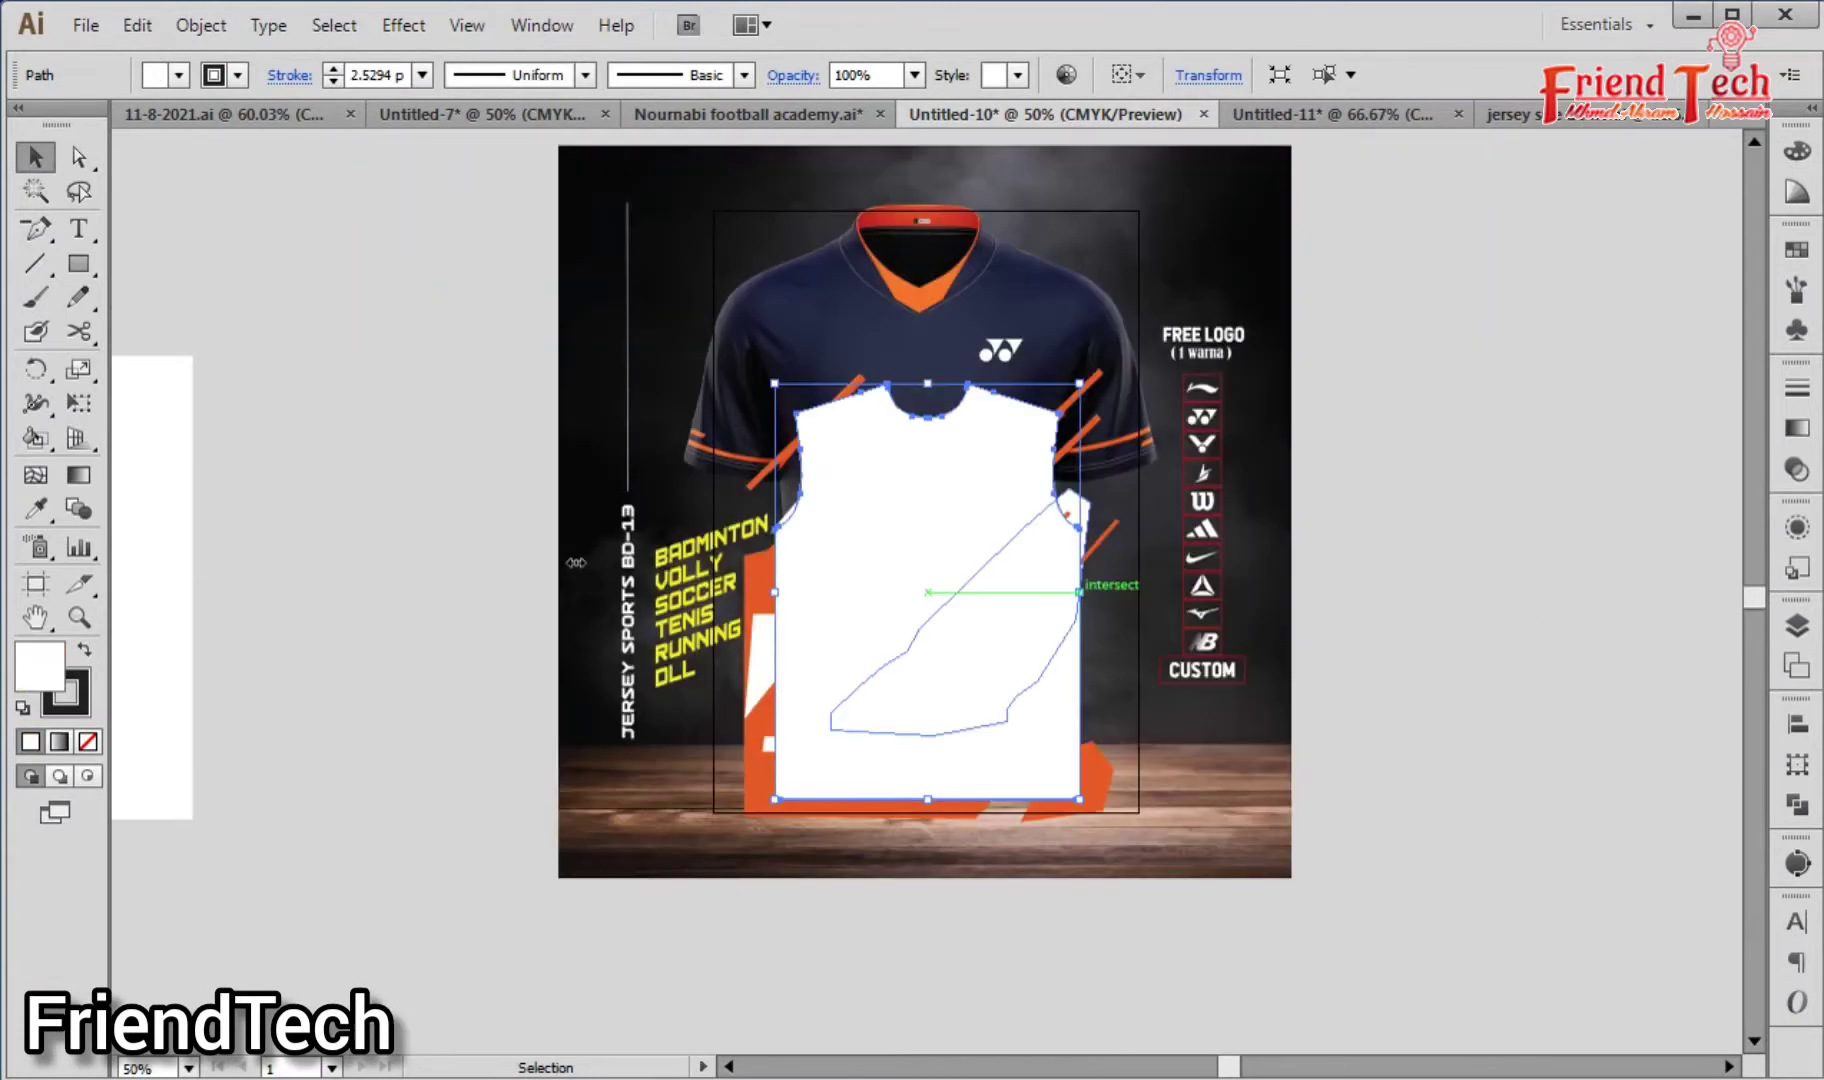
left_click(88, 741)
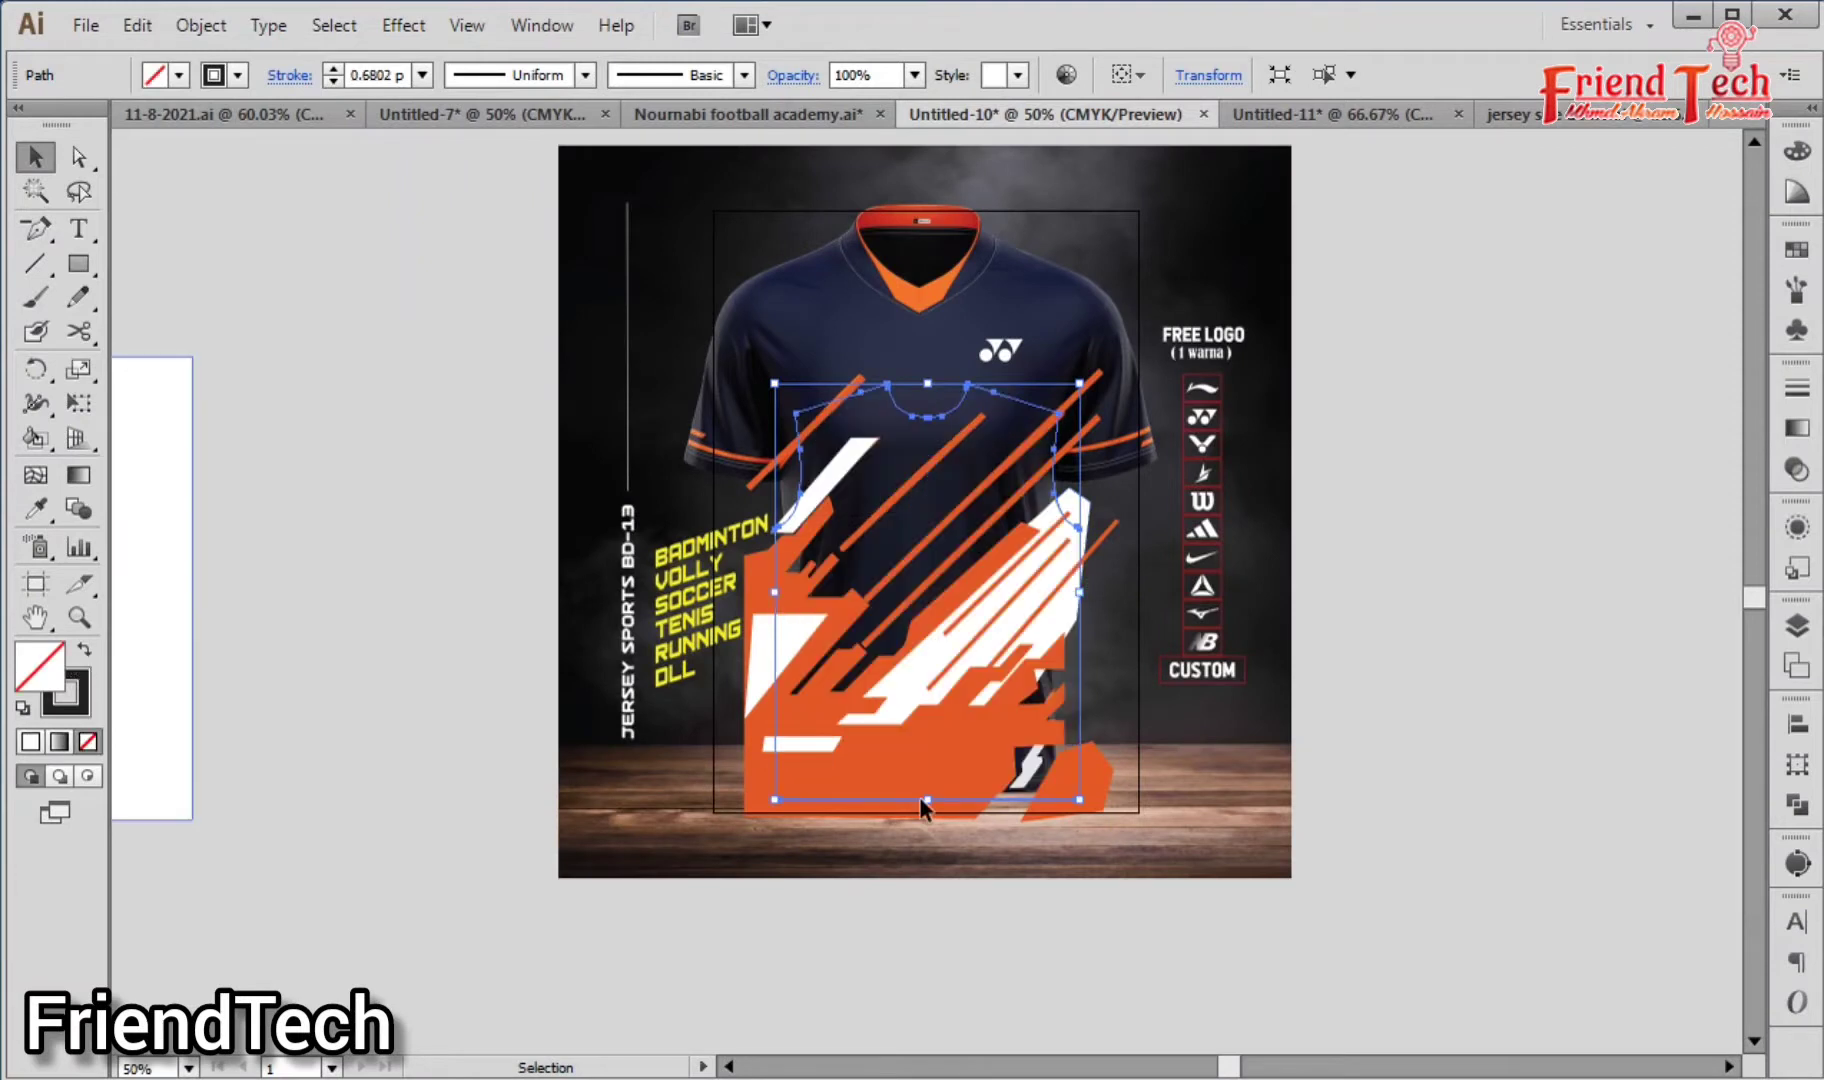
Step: Enlarge the front panel outline proportionally to about 8.18 × 11.15 in so it reaches the jersey's collar
key("z")
left_click_drag(685, 235, 1420, 995)
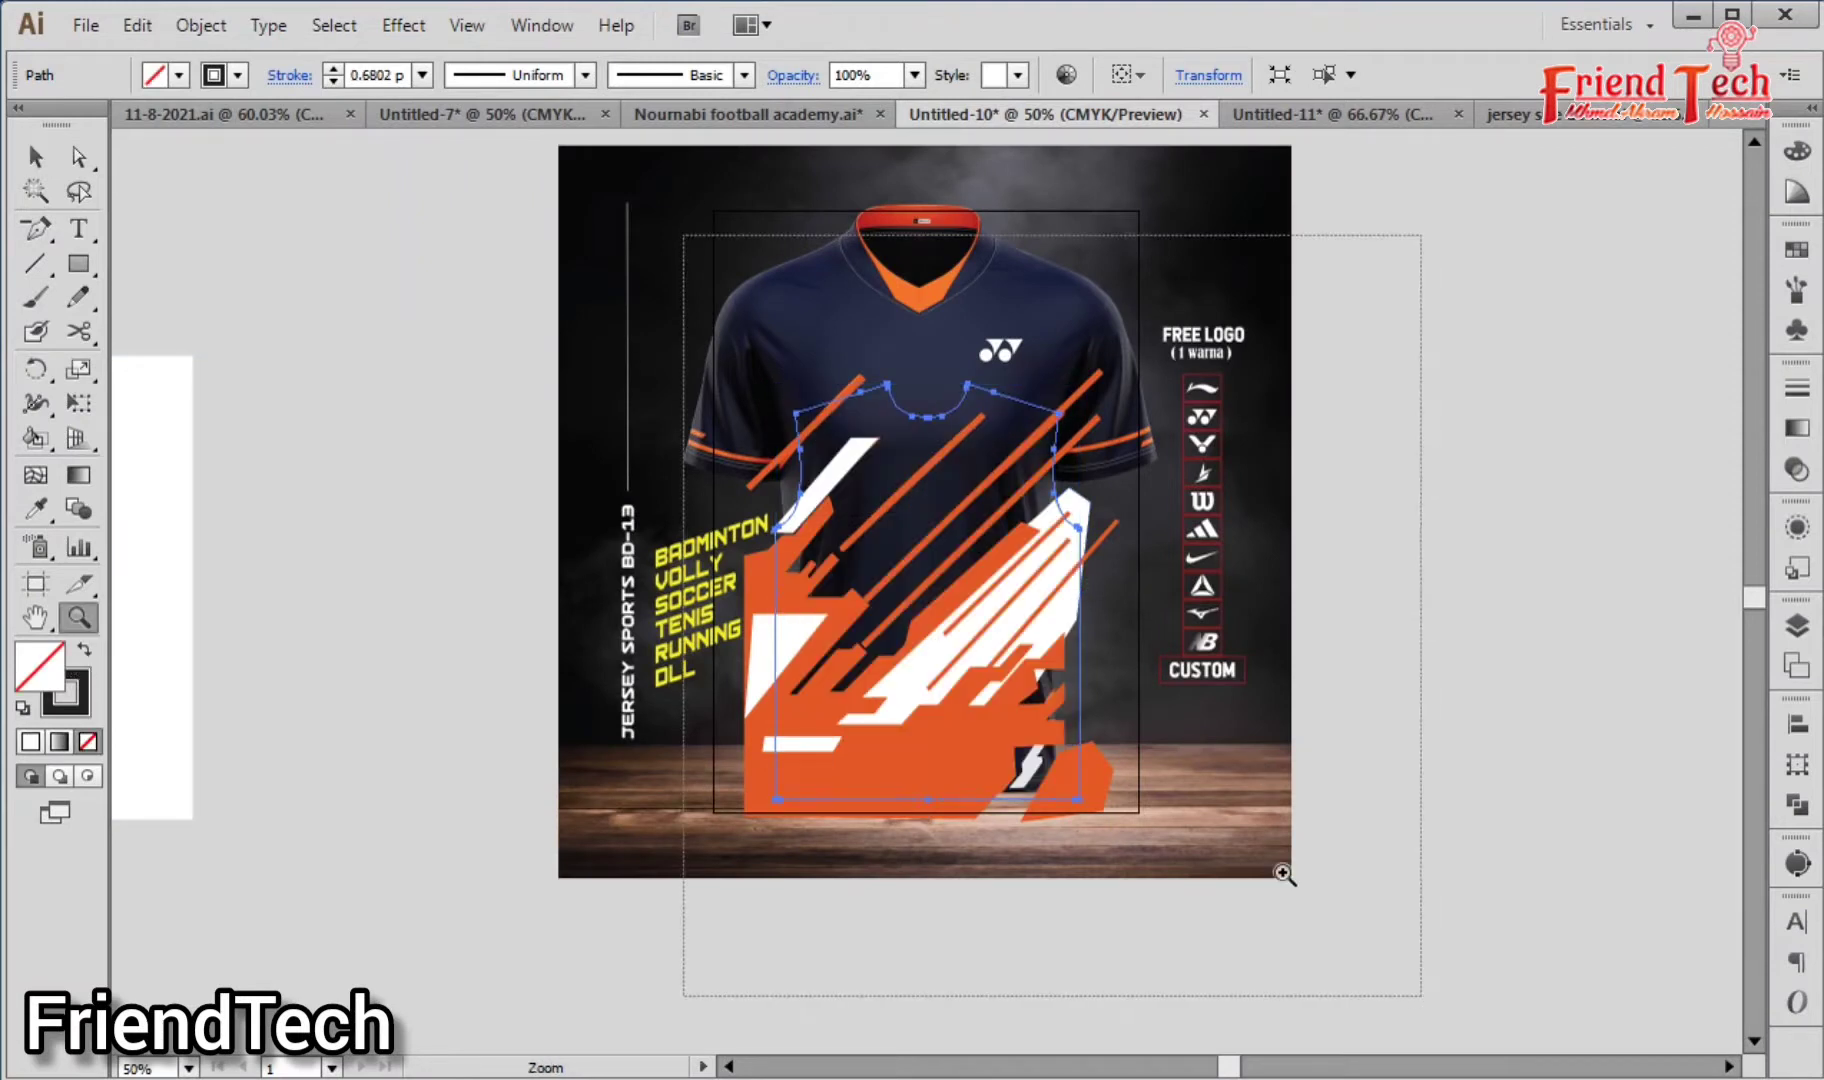
key("v")
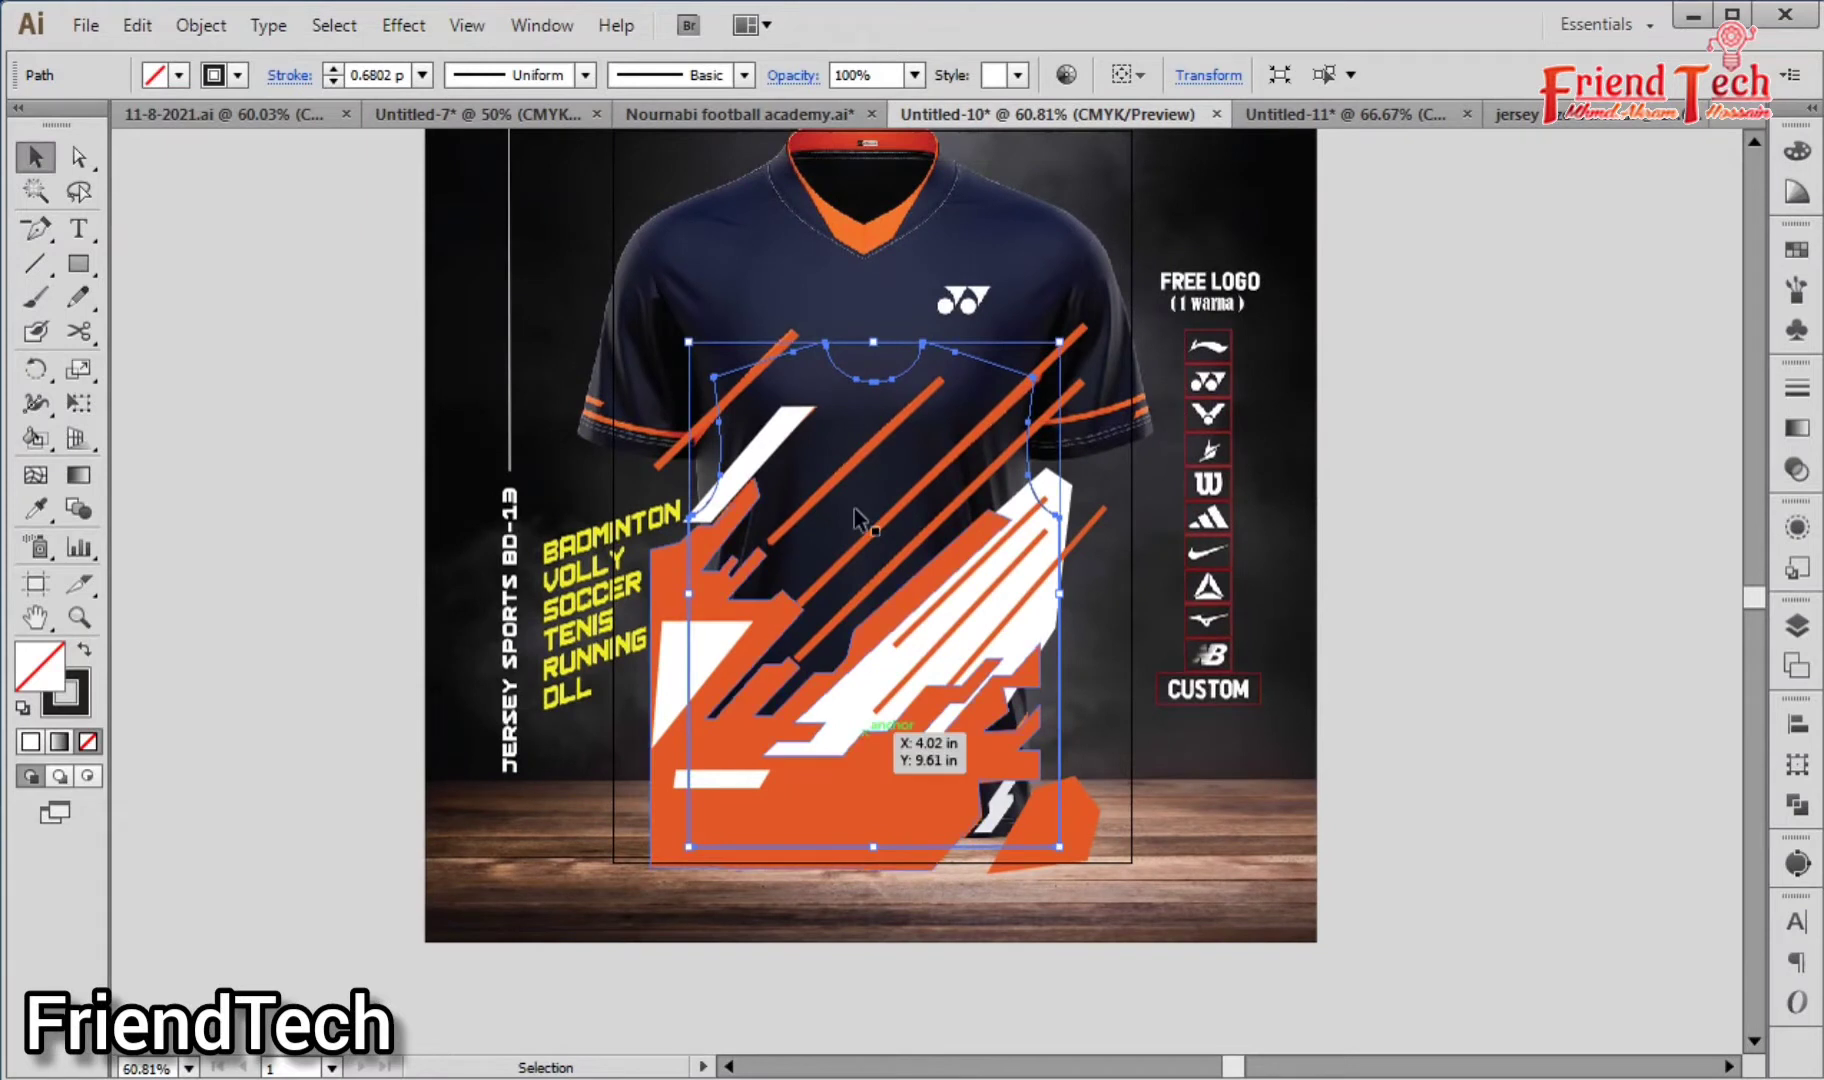
key("ctrl")
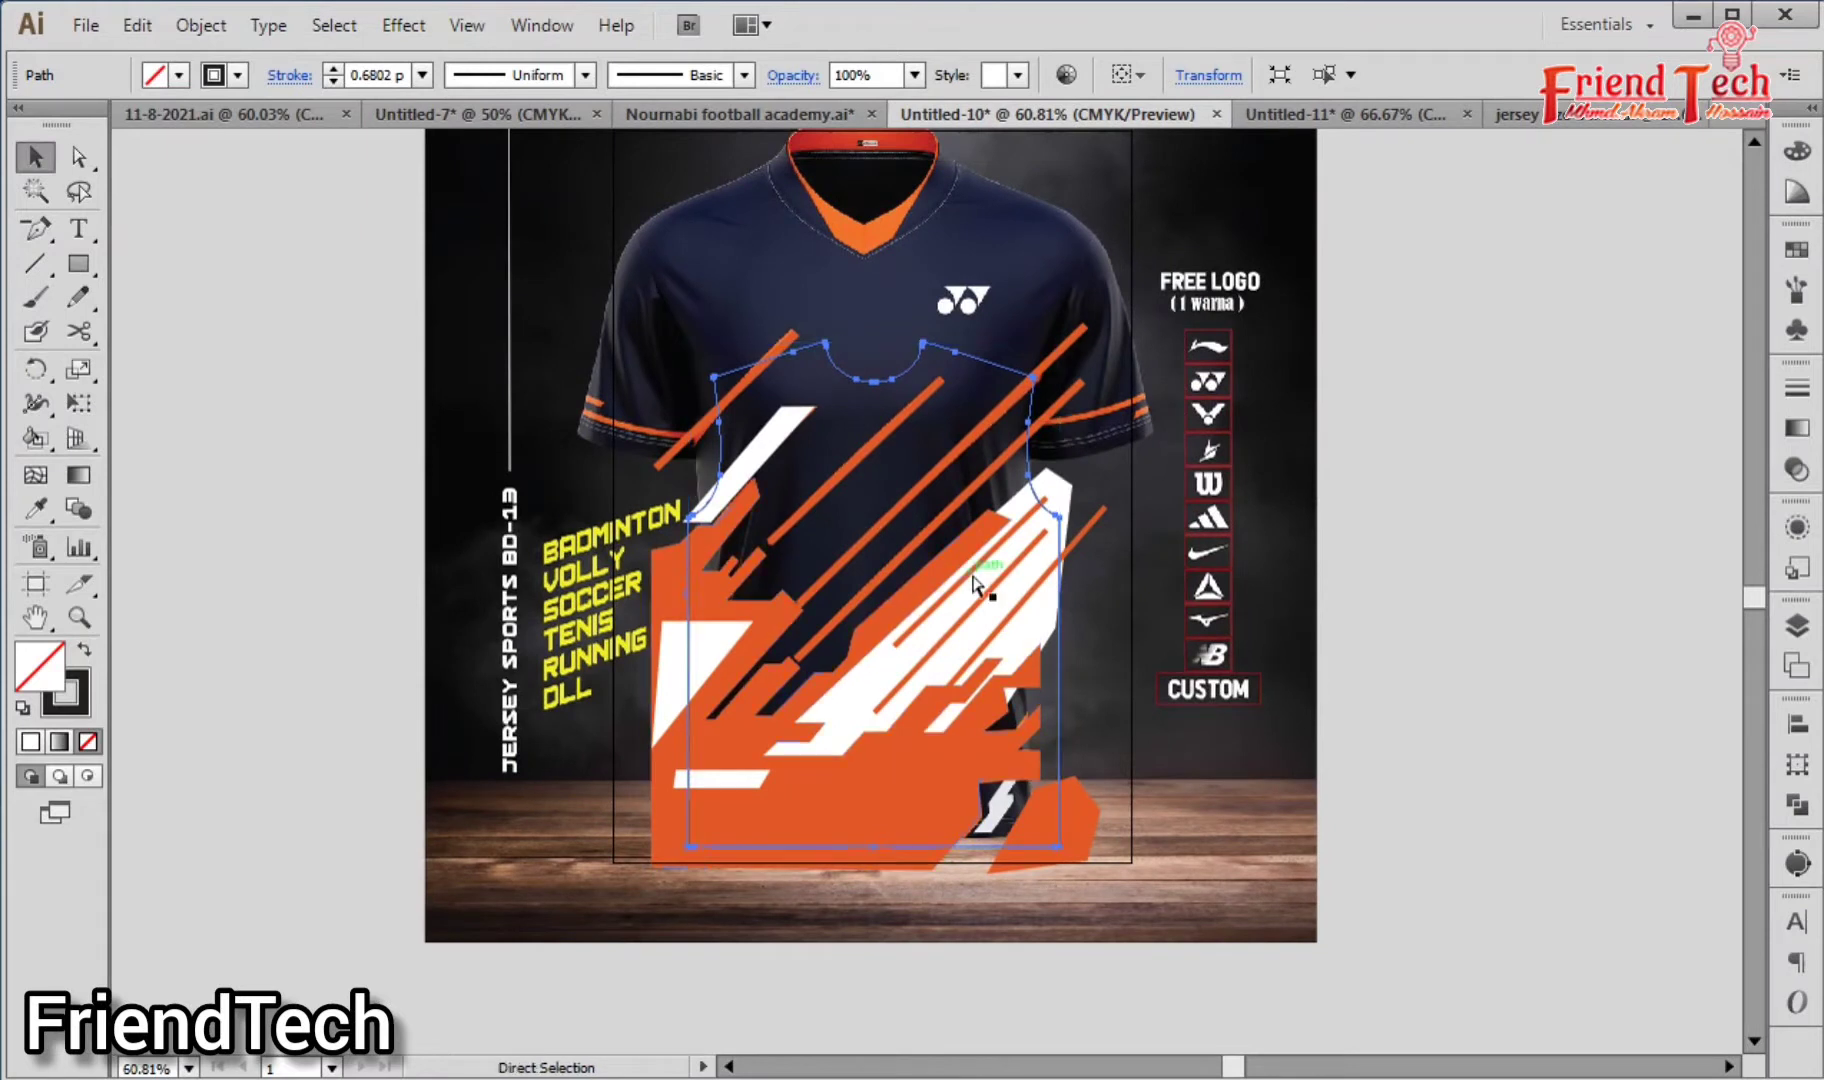
key("ctrl+minus")
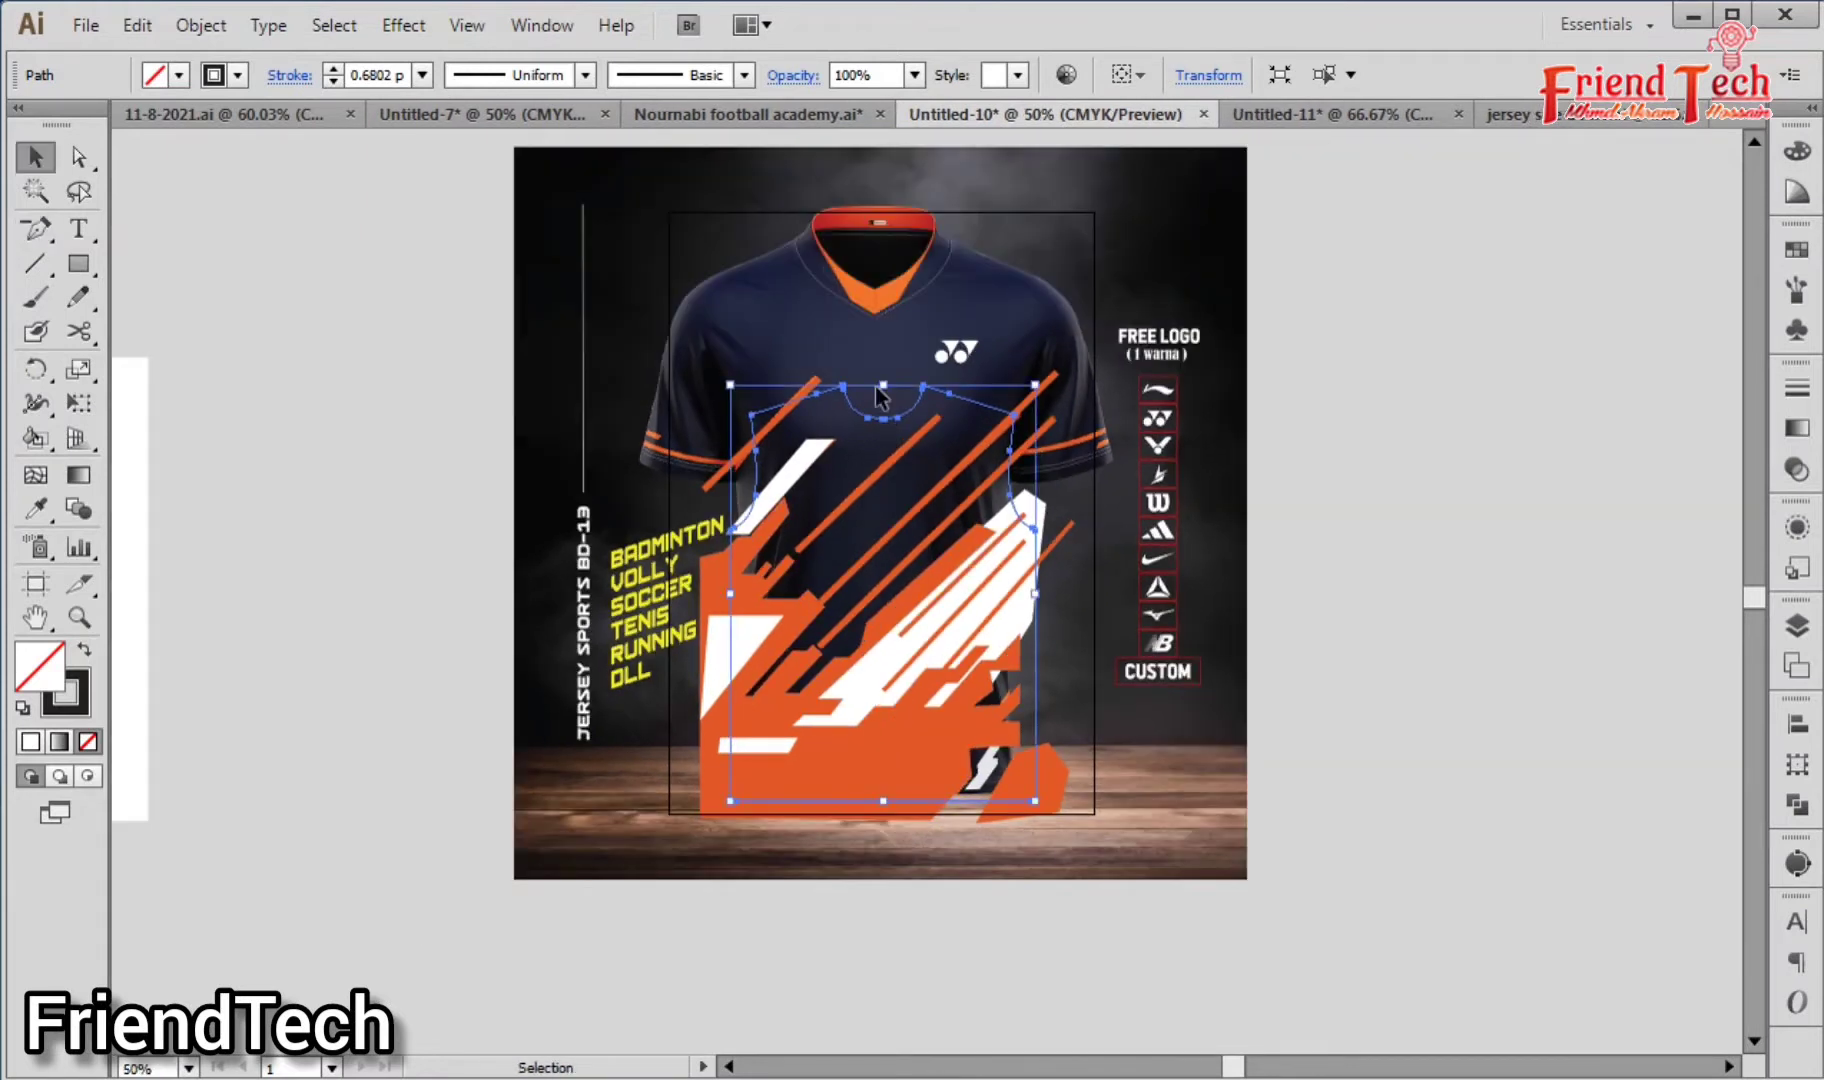
left_click_drag(884, 389, 880, 228)
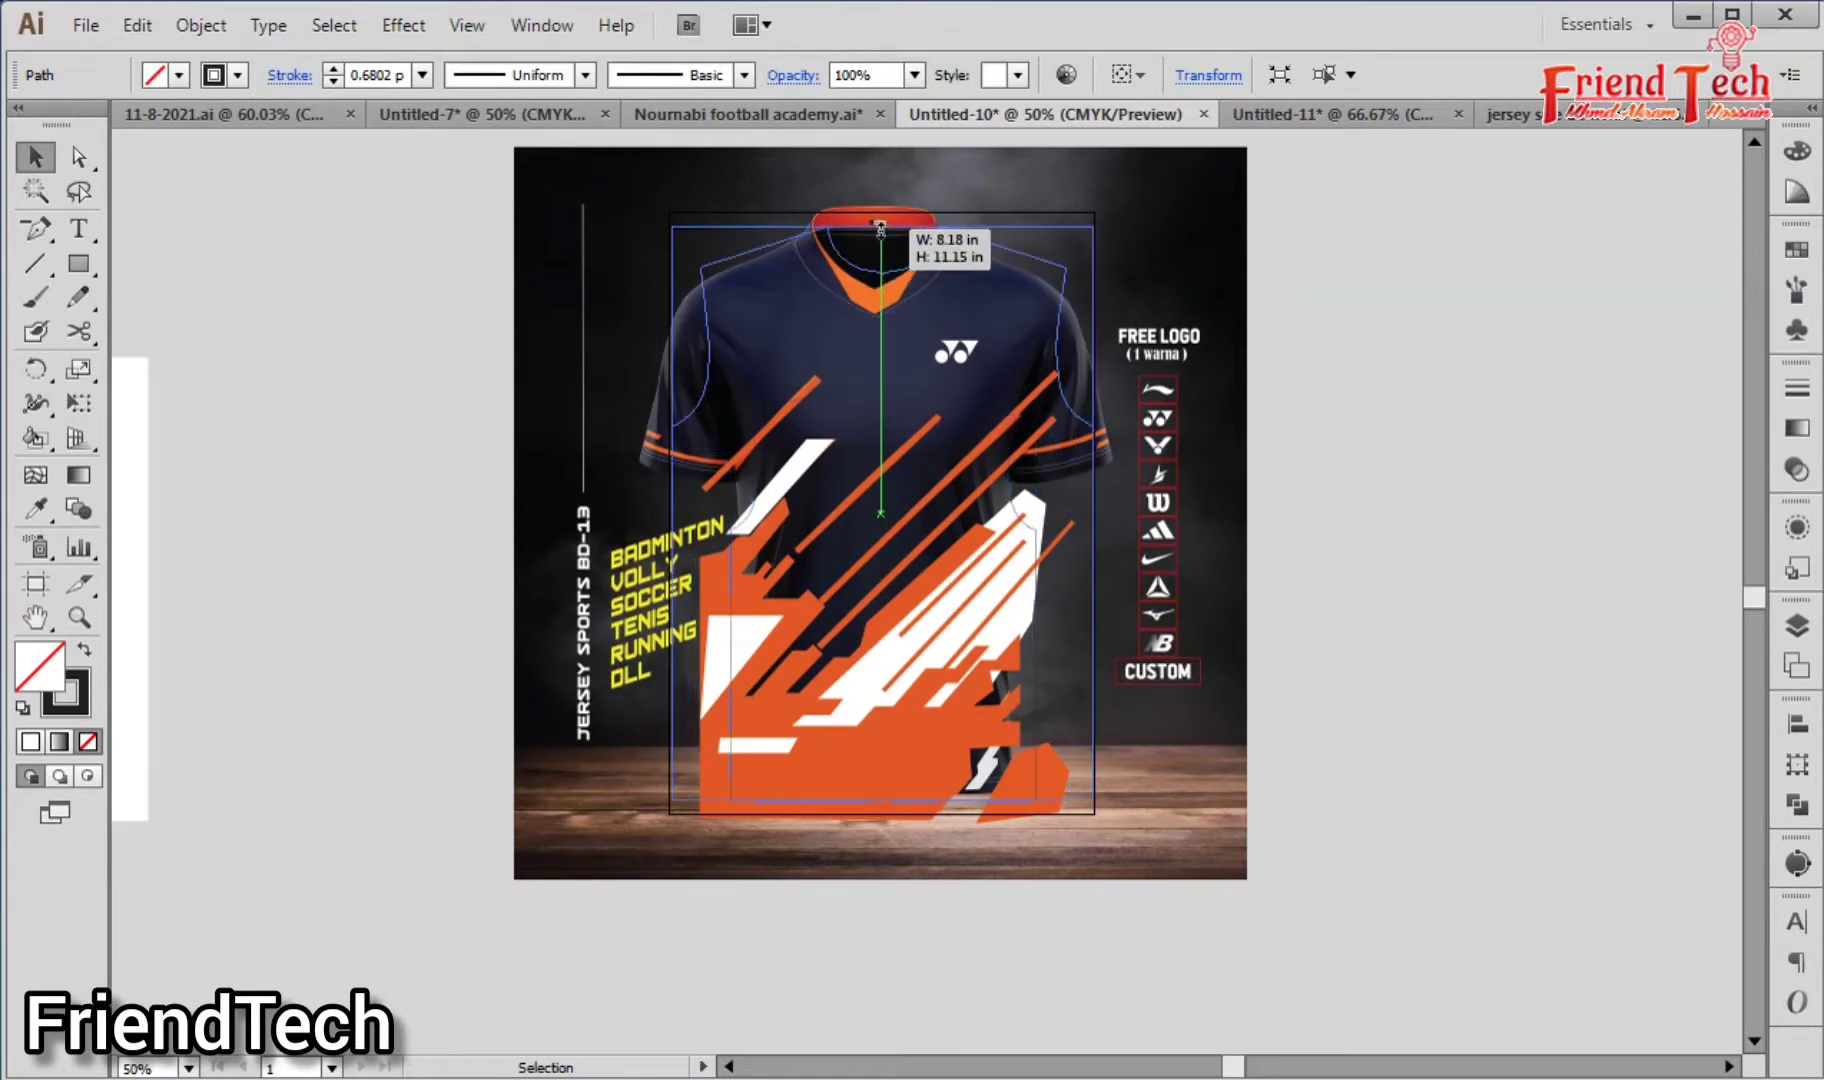
Step: Scale the front panel outline down slightly to fit the jersey's neck and body, and deselect it
key("z")
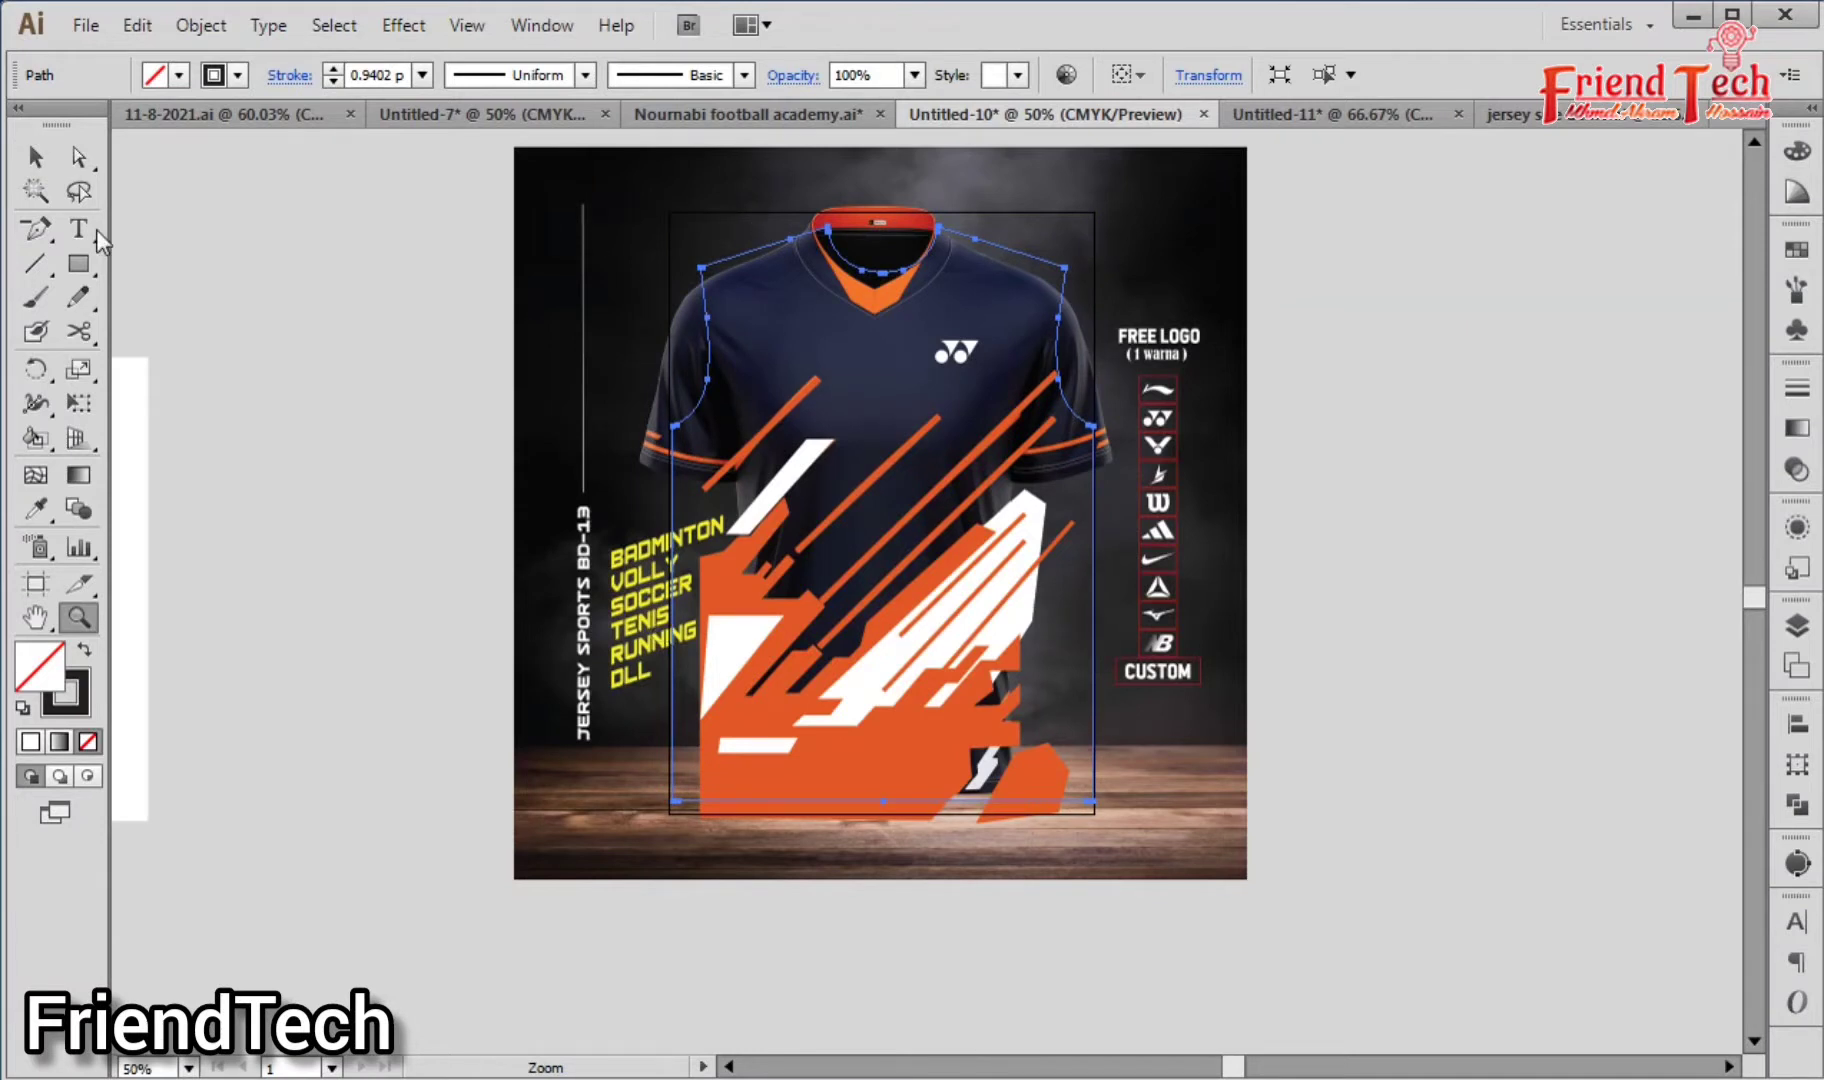
left_click_drag(636, 220, 1288, 907)
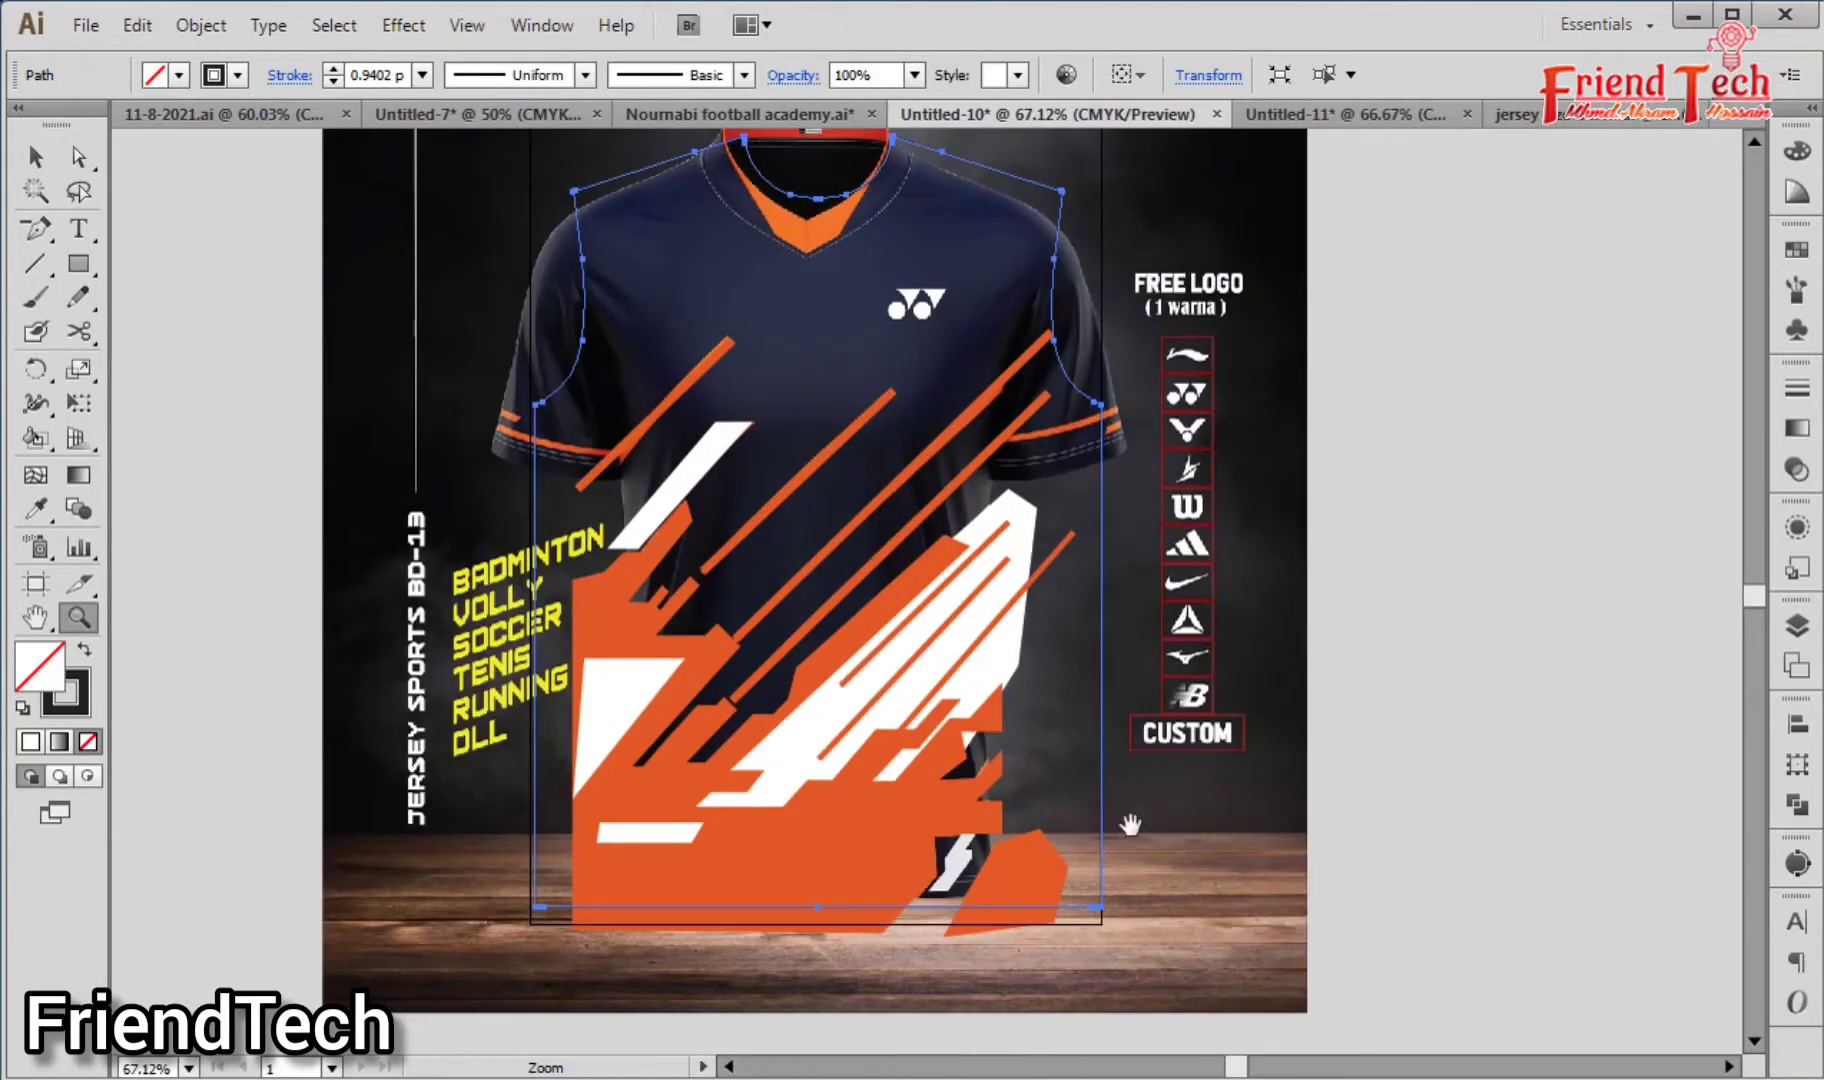
left_click_drag(1128, 826, 1150, 942)
key("v")
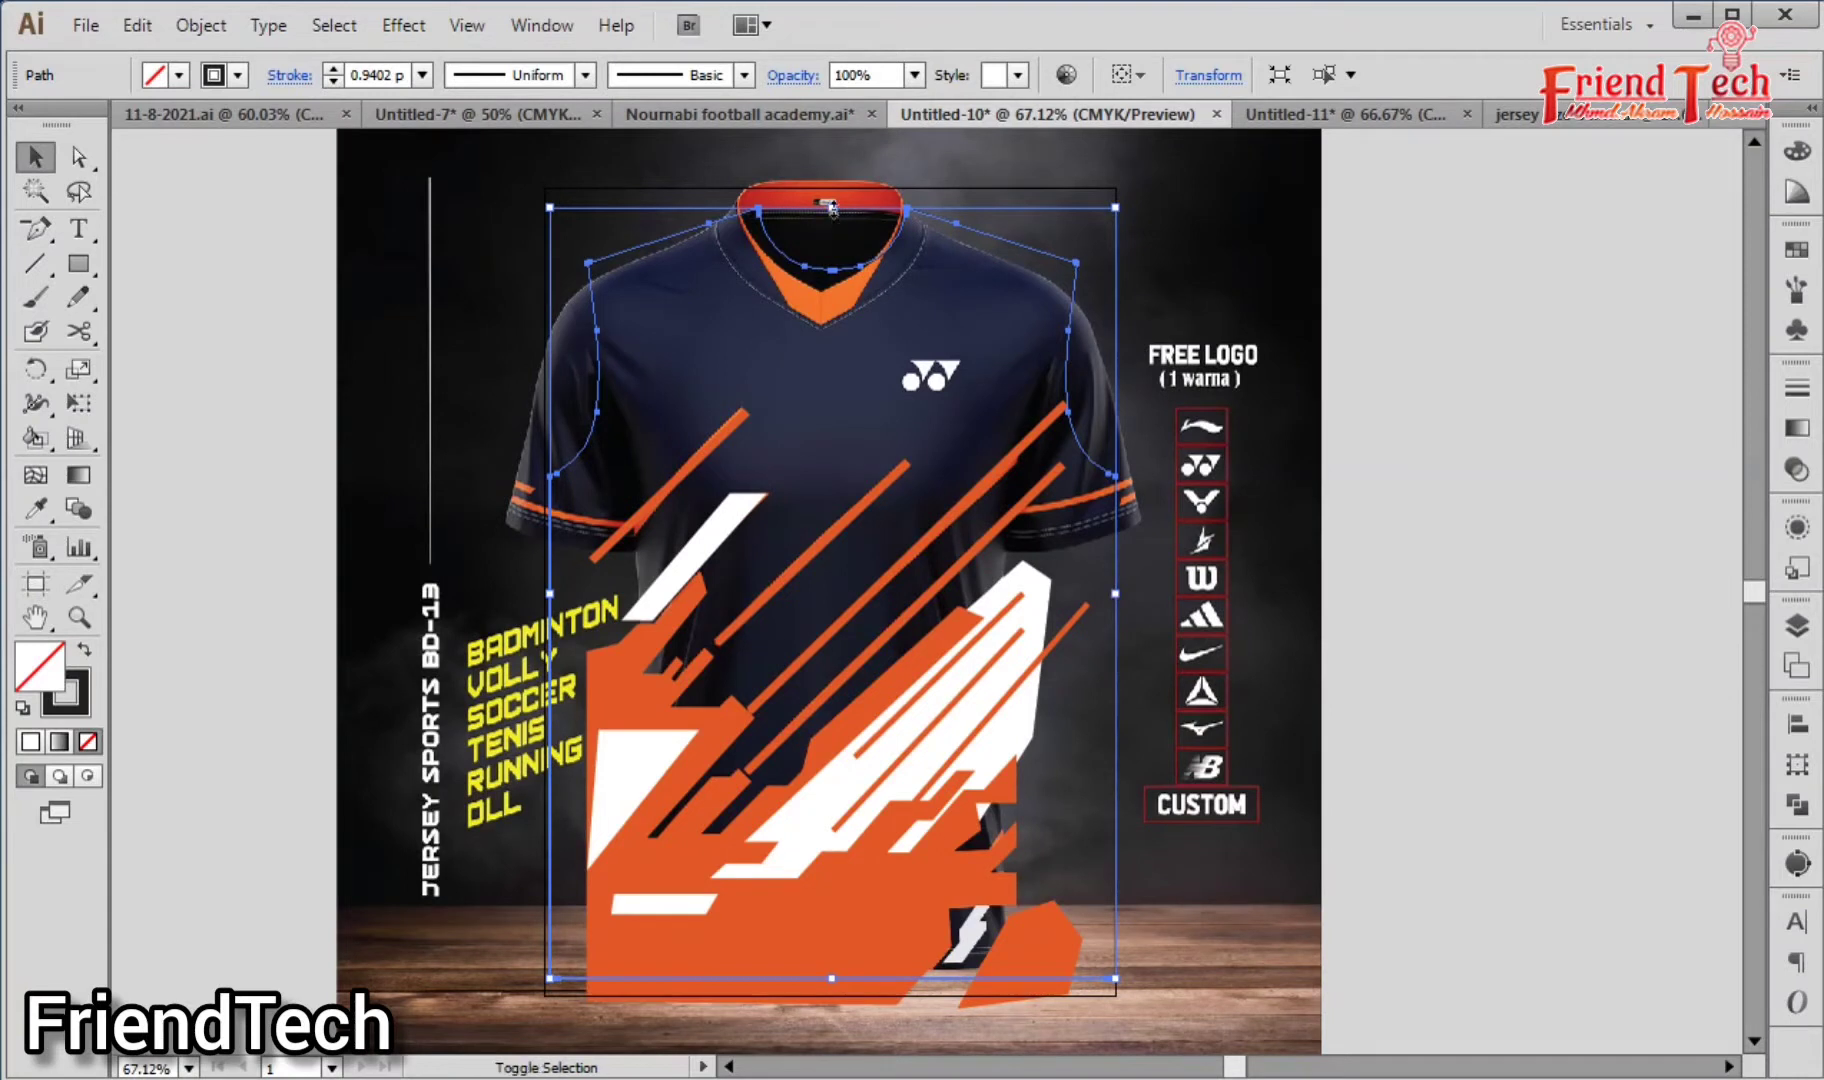
left_click_drag(831, 207, 831, 233)
left_click_drag(1093, 524, 1113, 518)
left_click(1265, 700)
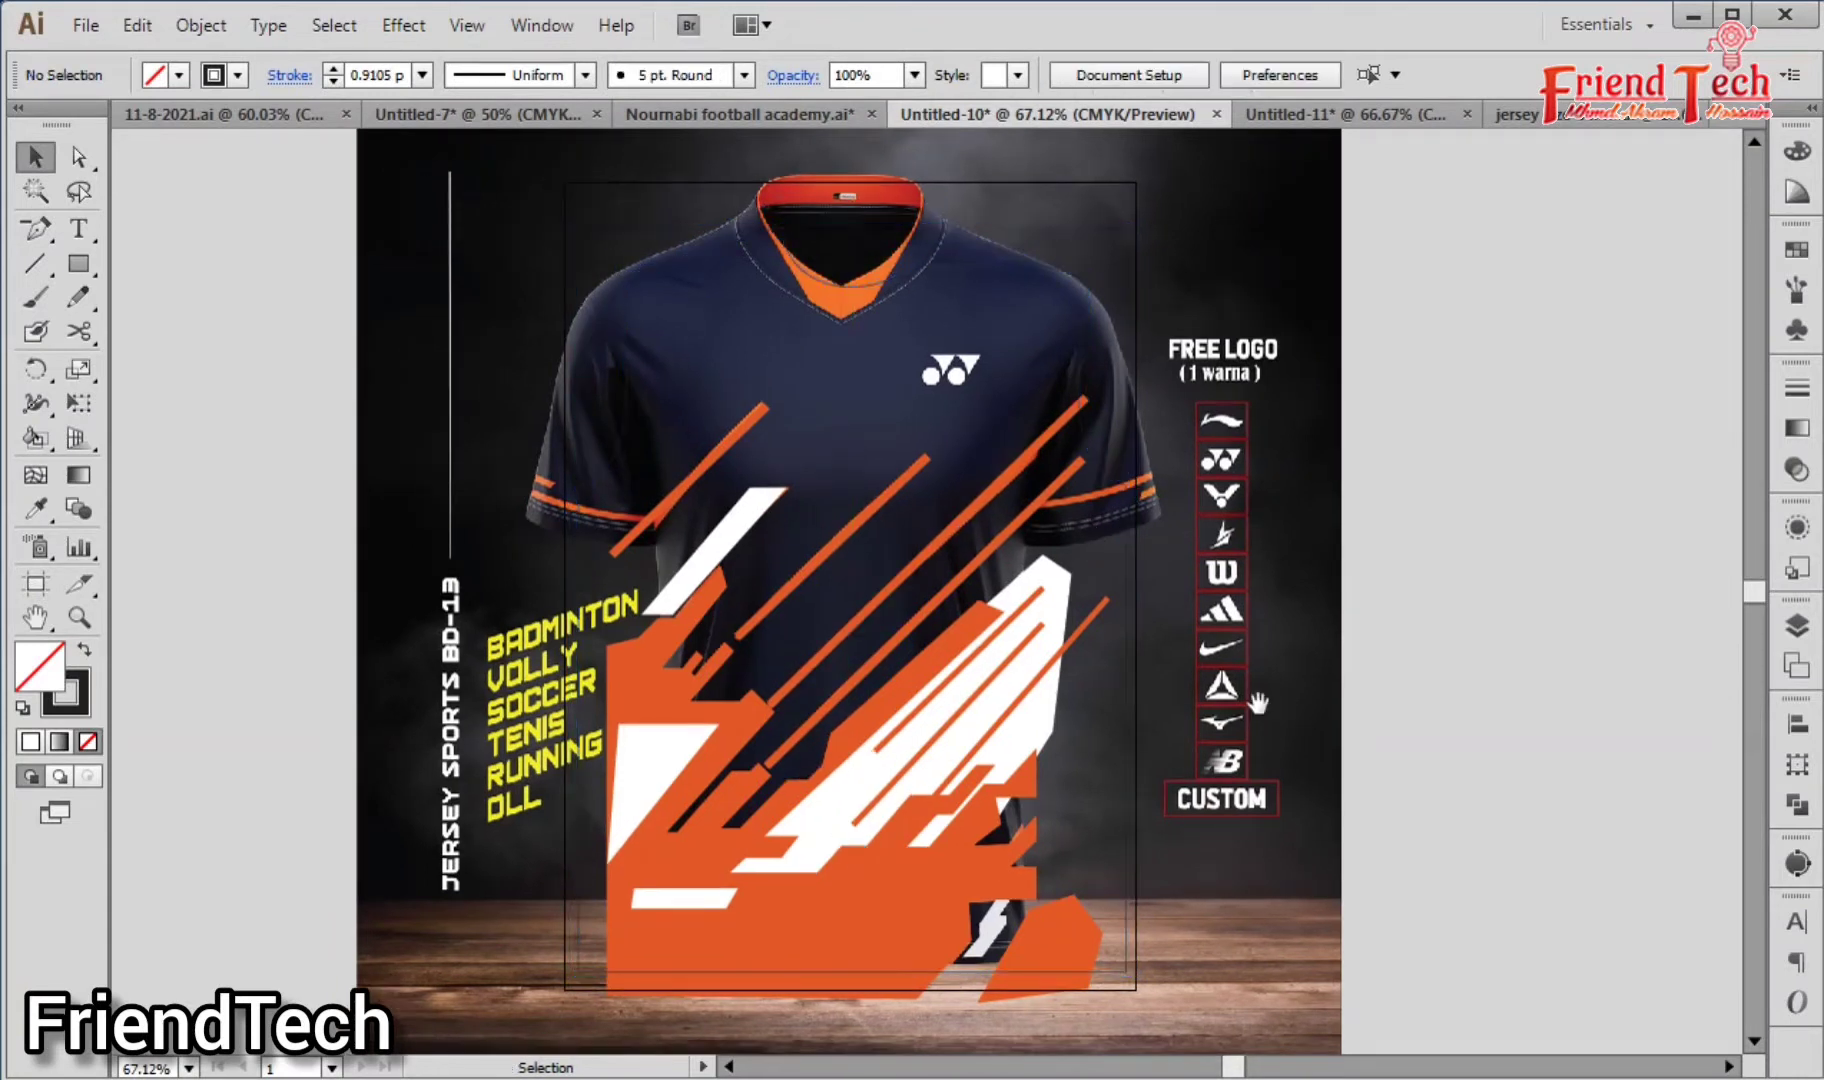
Step: Group the traced orange and white pattern shapes and widen the group about its centre to about 9.1 × 8.75 in
left_click_drag(1258, 703, 1261, 655)
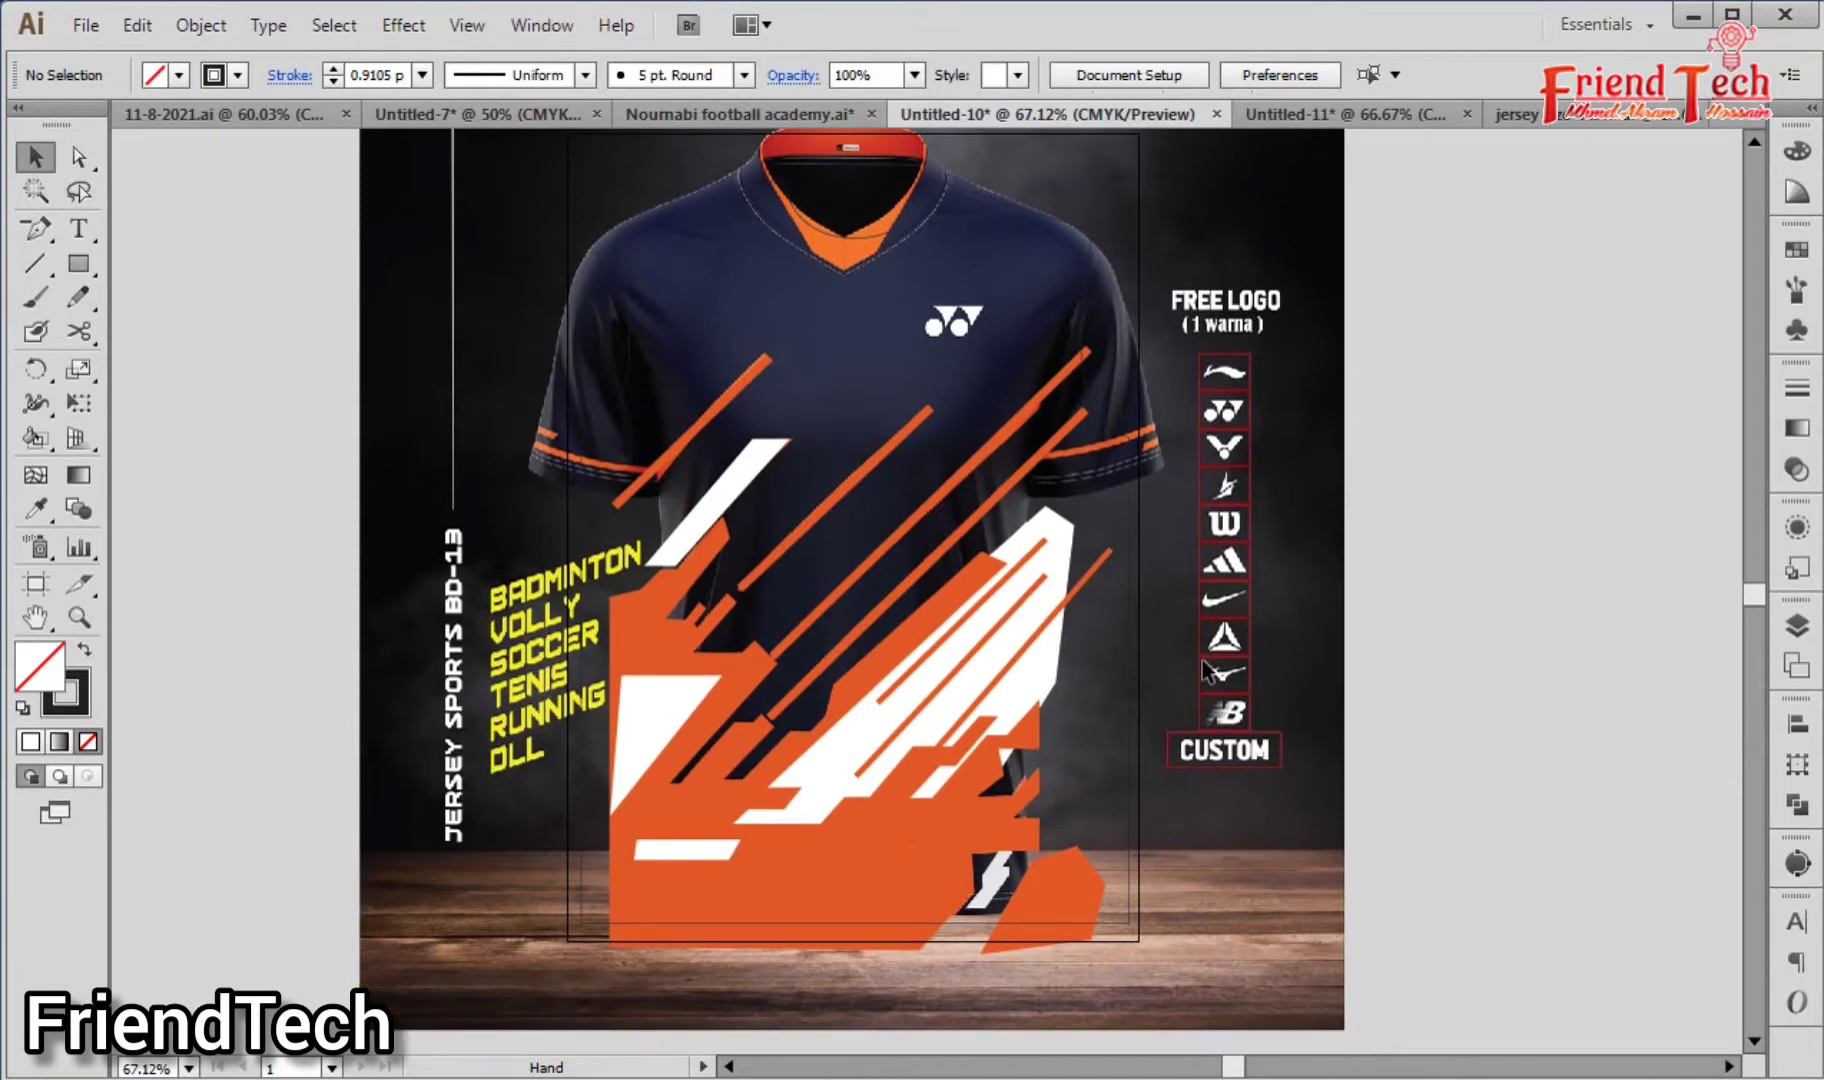
left_click(1113, 784)
left_click(1120, 790)
left_click_drag(666, 290, 1072, 913)
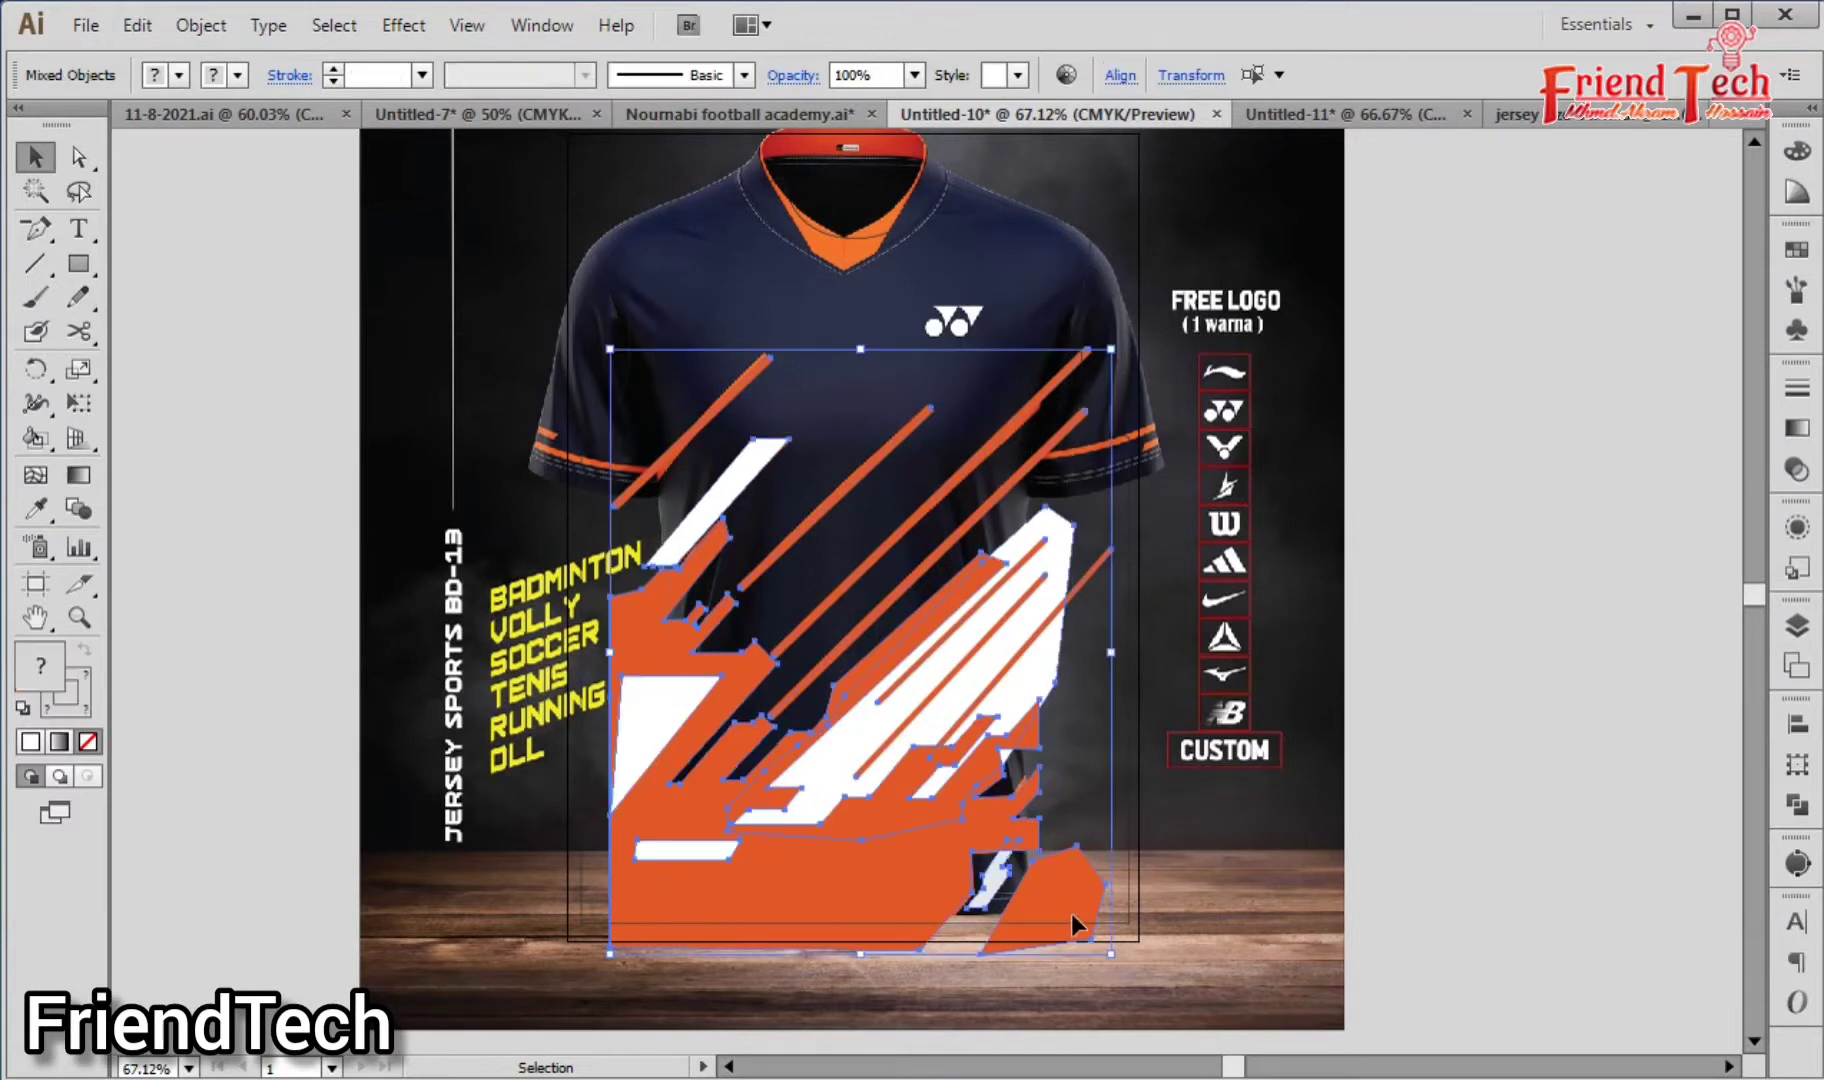
key("ctrl+g")
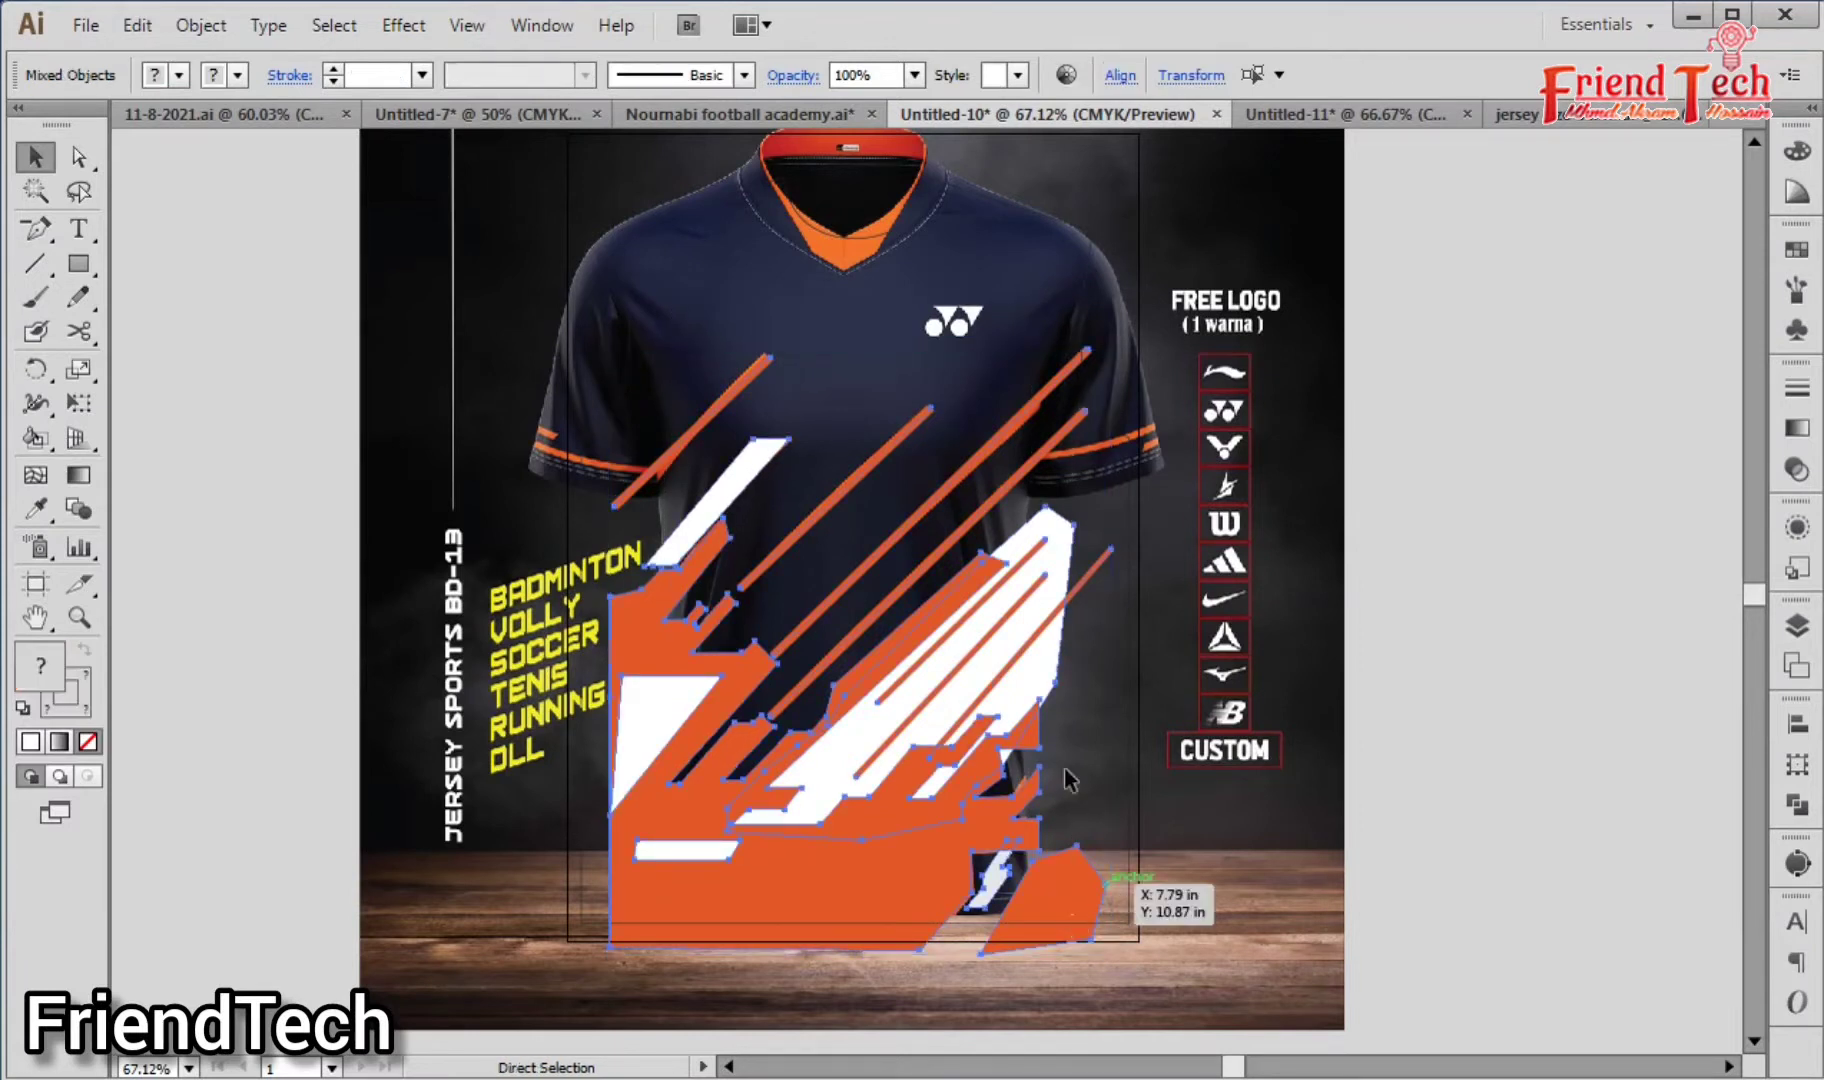
left_click_drag(1110, 651, 1175, 654)
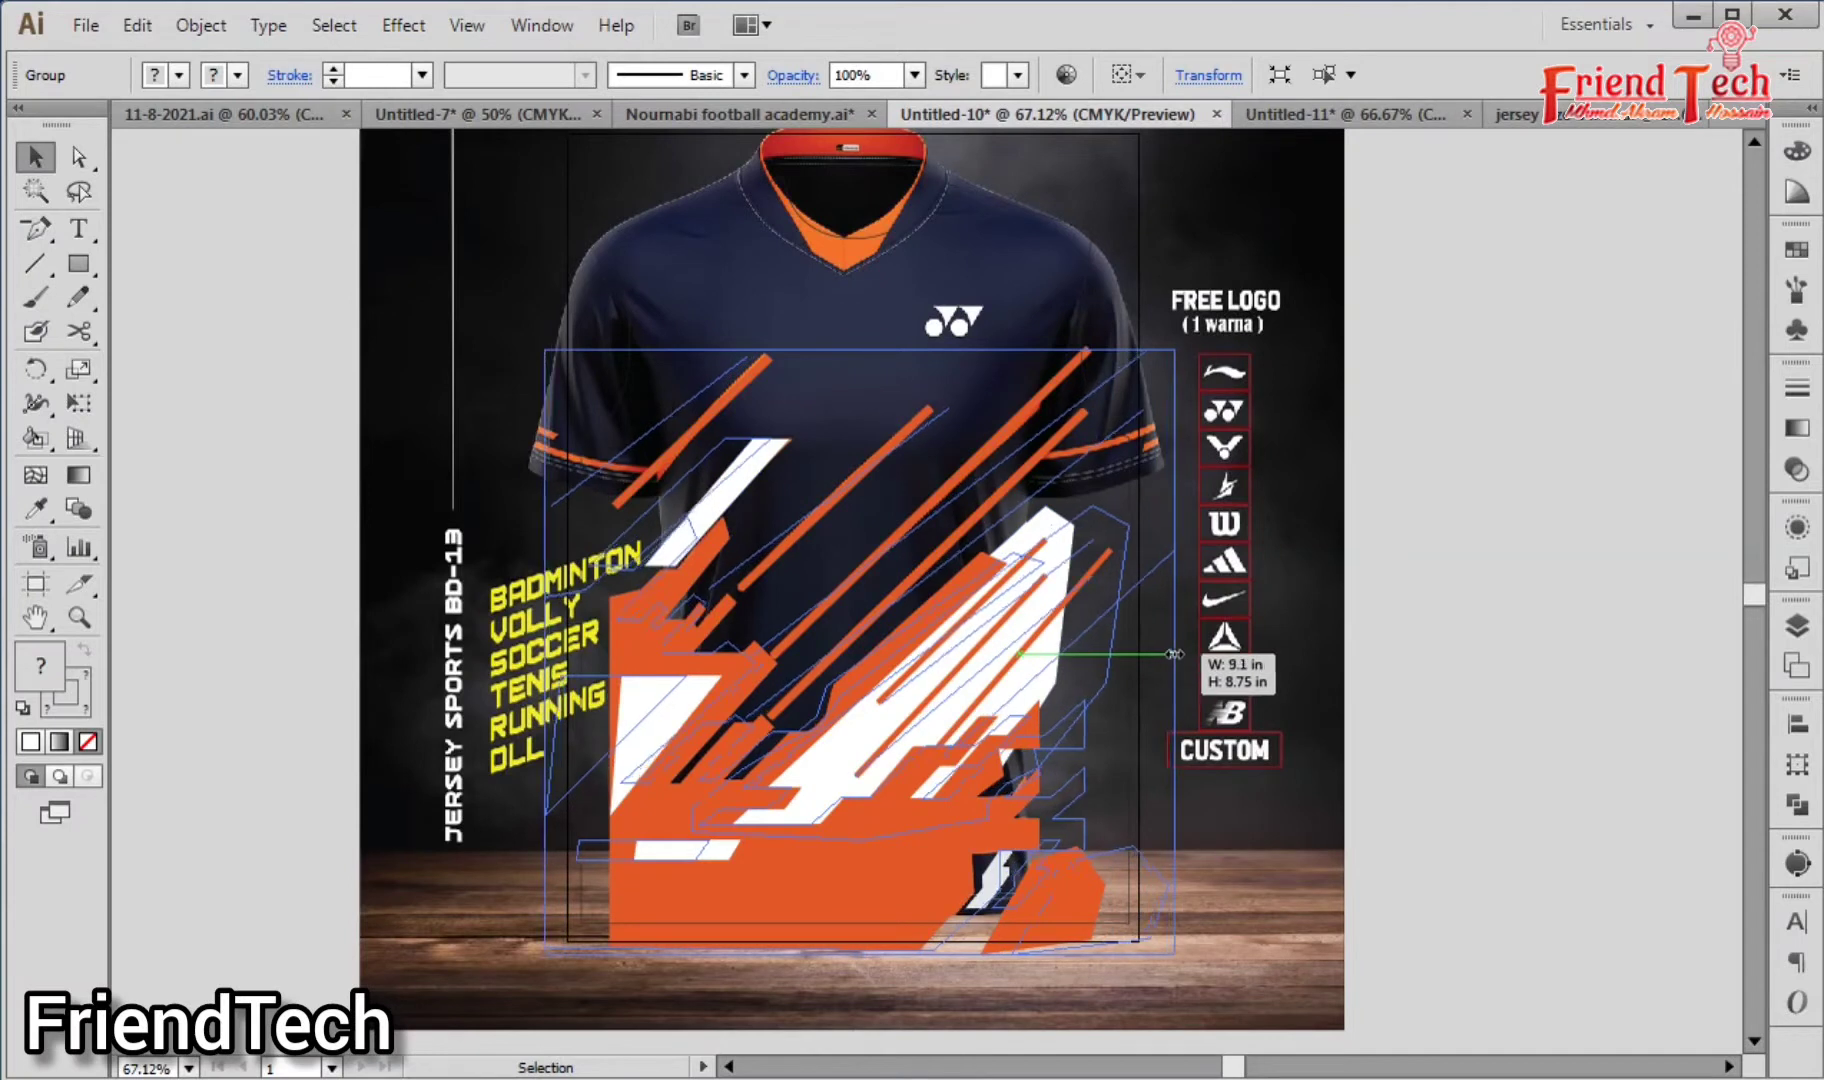
left_click(1244, 713)
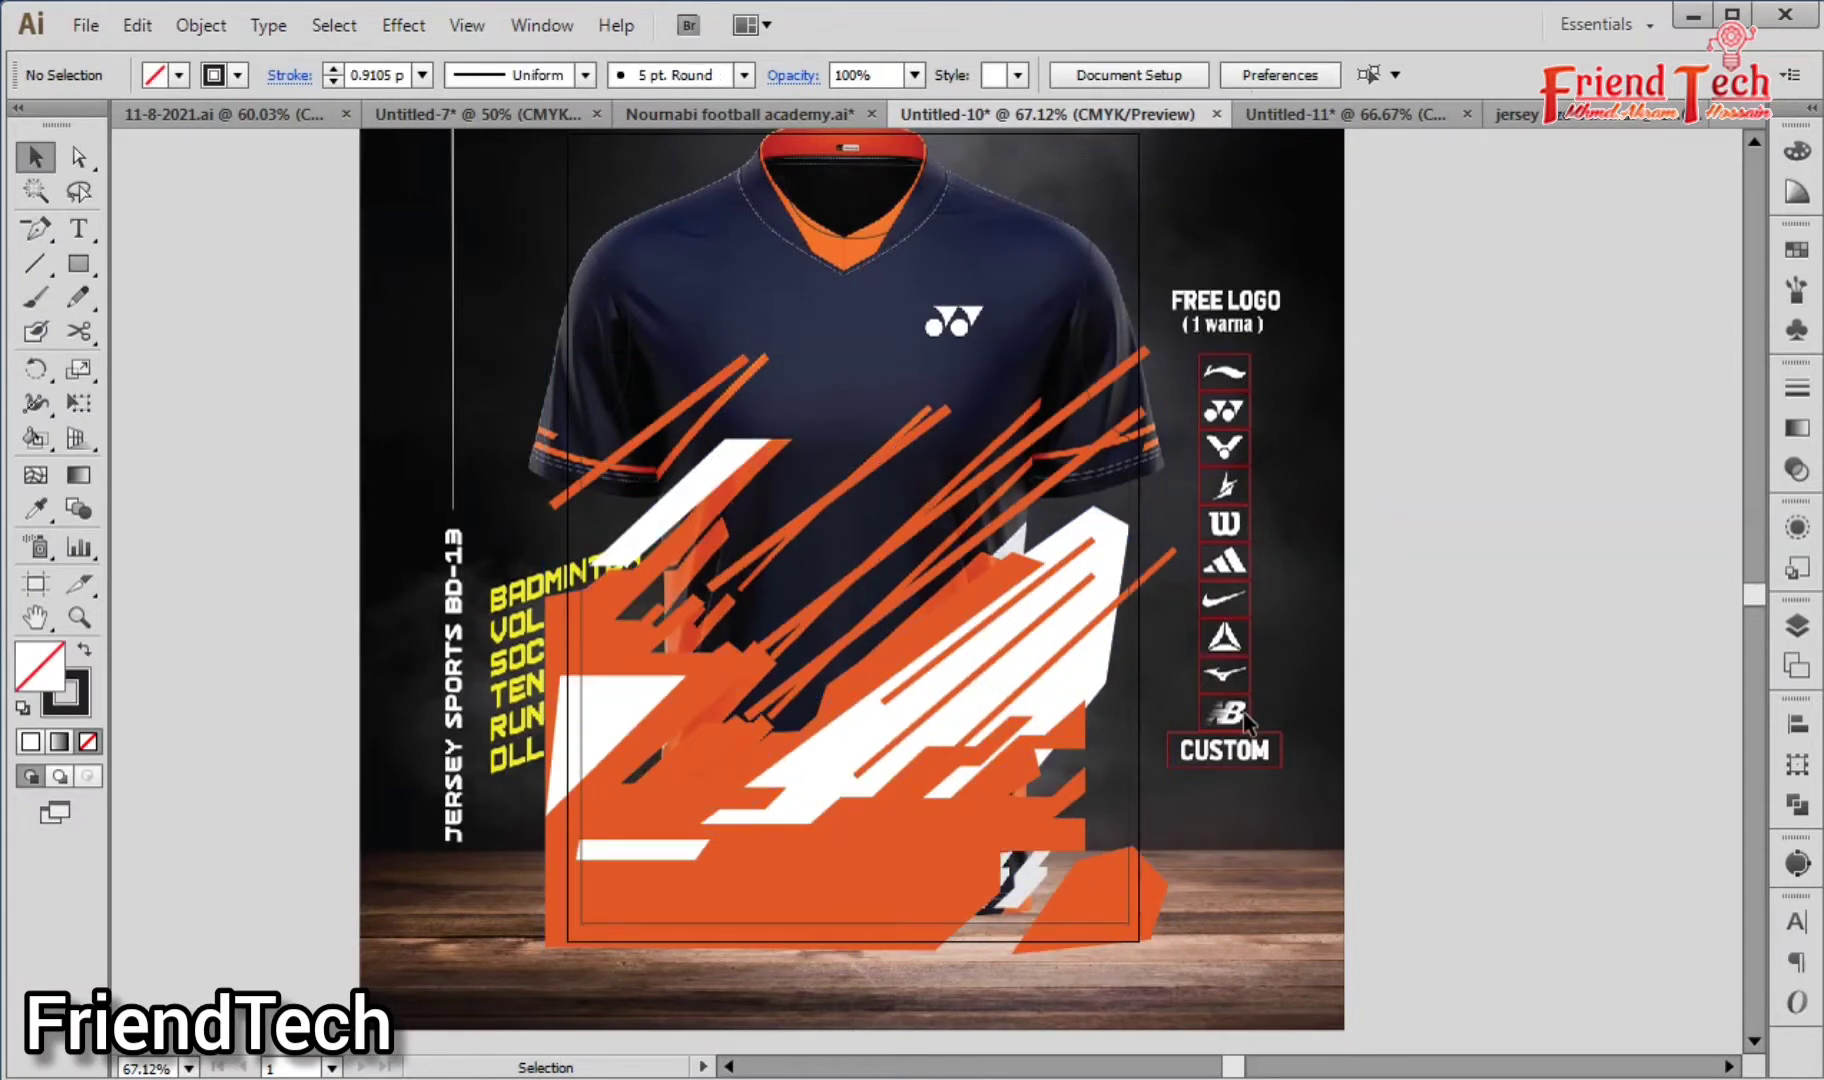
Step: Lock the jersey mockup image so that it cannot be selected
key("alt")
key("ctrl+a")
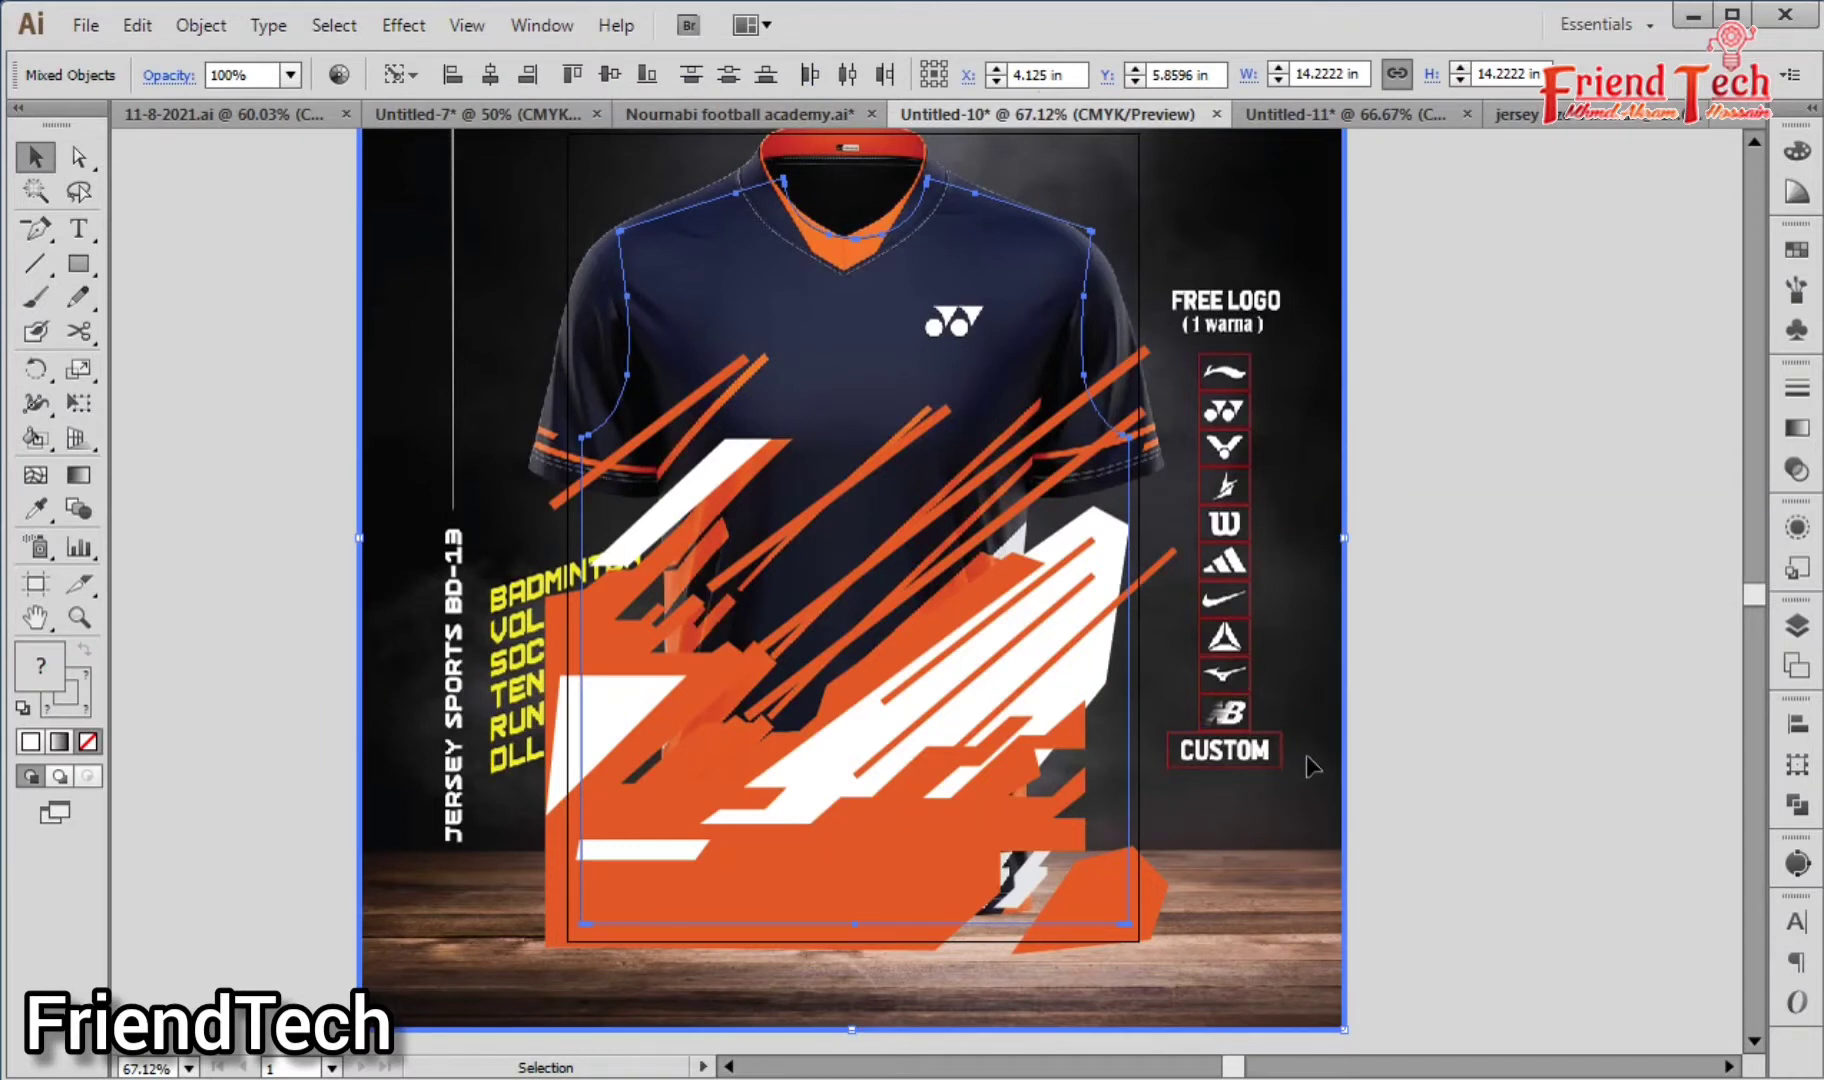
left_click(1486, 509)
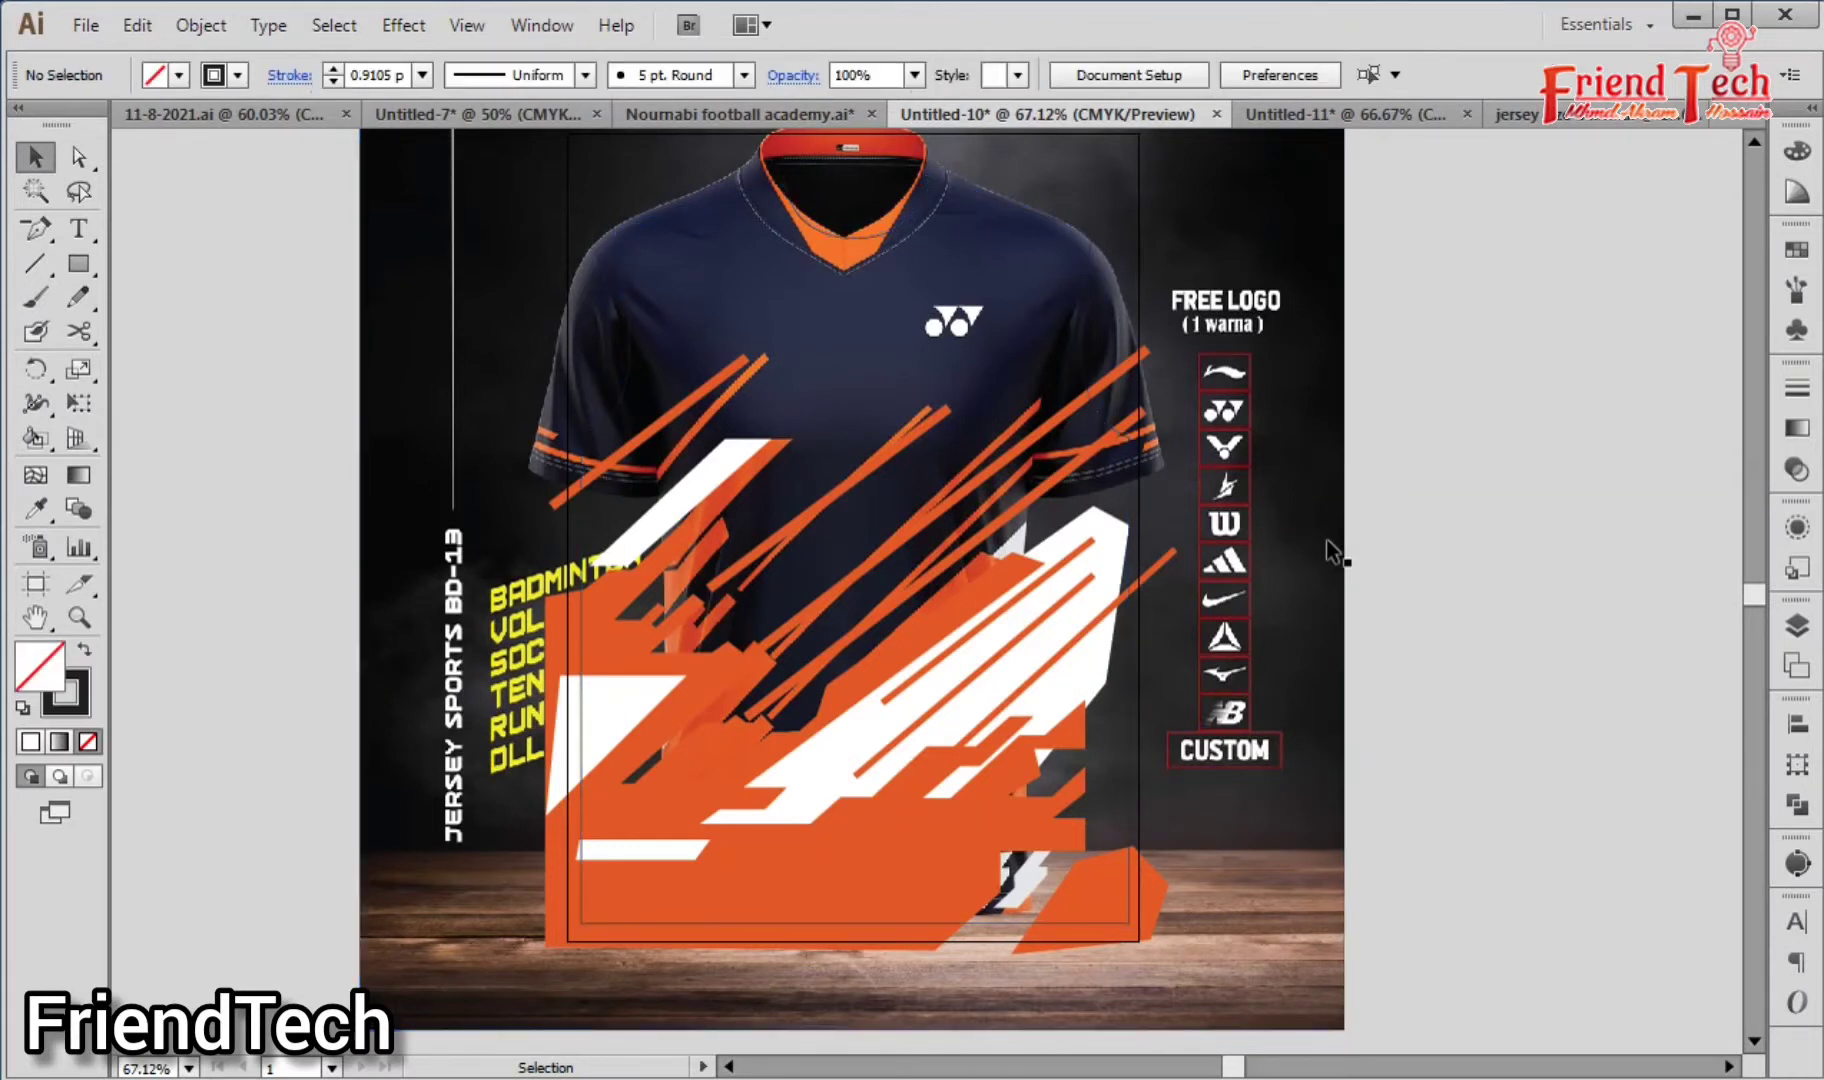
left_click(1285, 570)
key("ctrl+2")
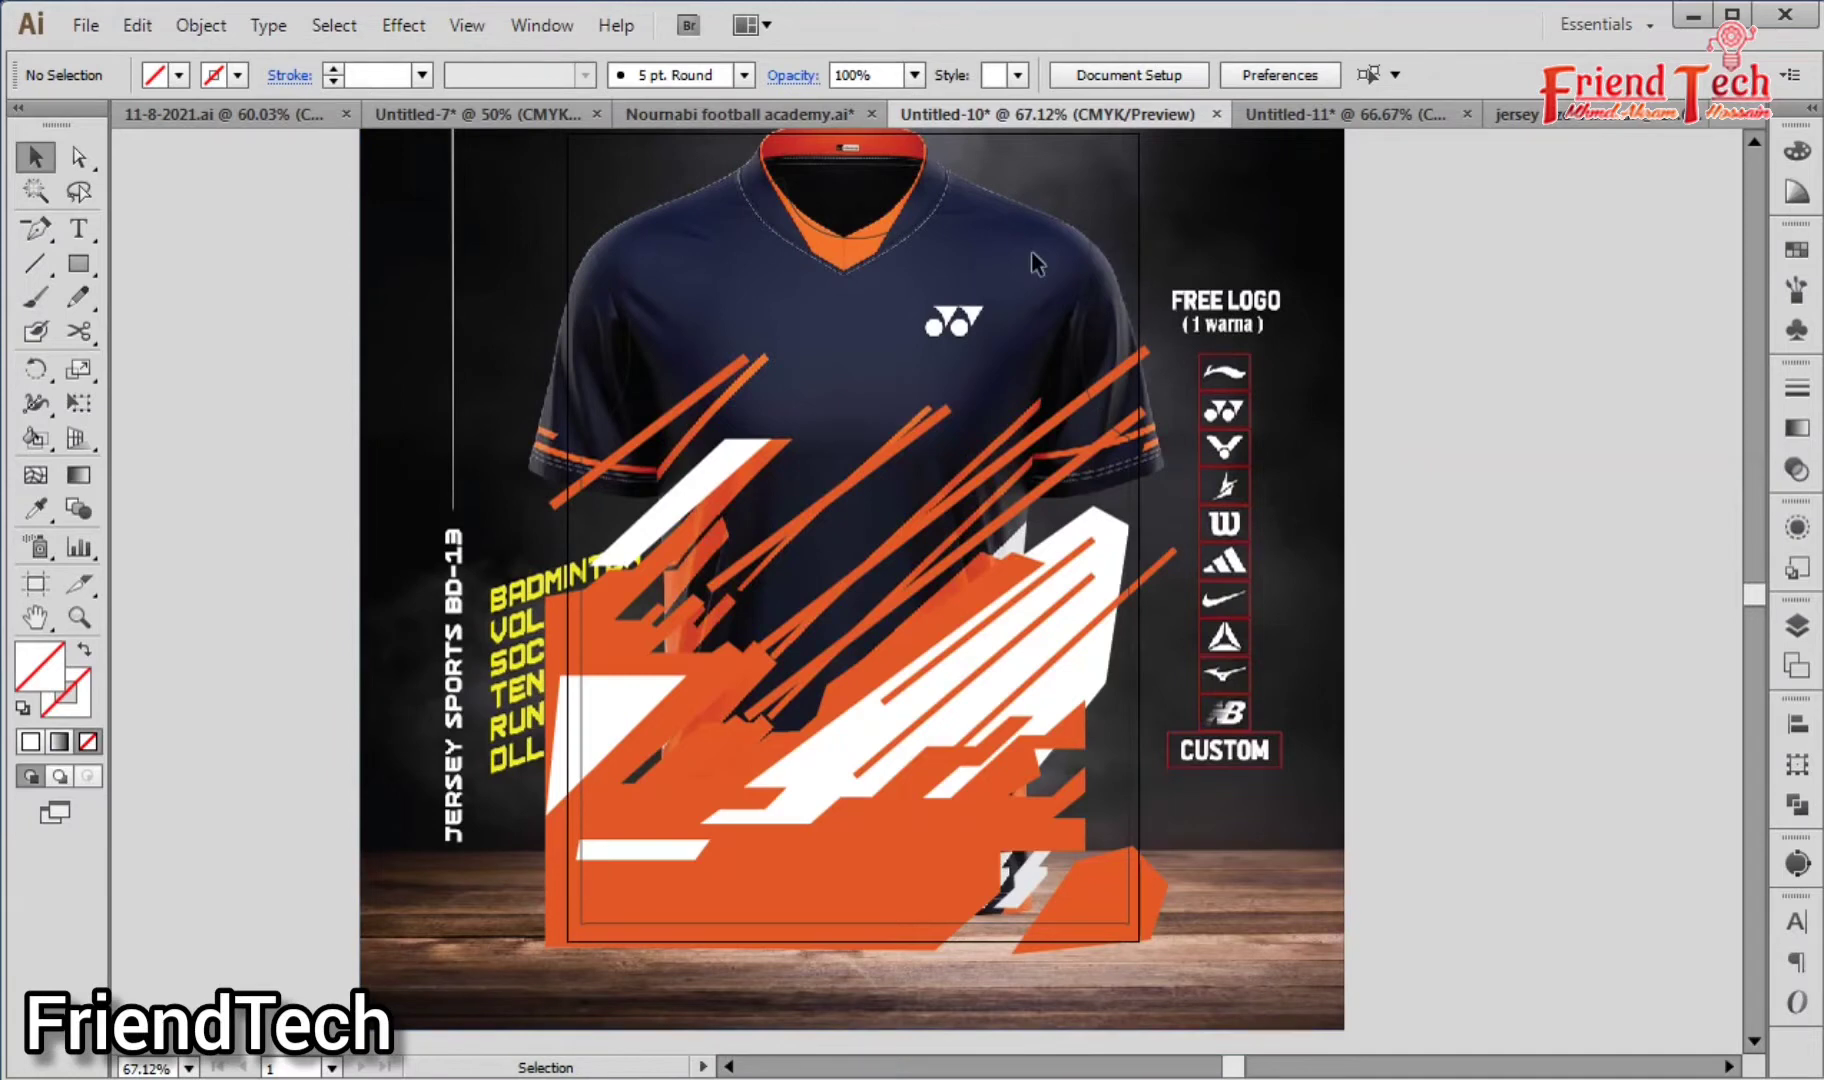
Step: Select the front panel outline together with the pattern group and move both off the mockup into the empty space beside it
left_click(942, 310, "ctrl")
key("ctrl+minus")
key("ctrl+minus")
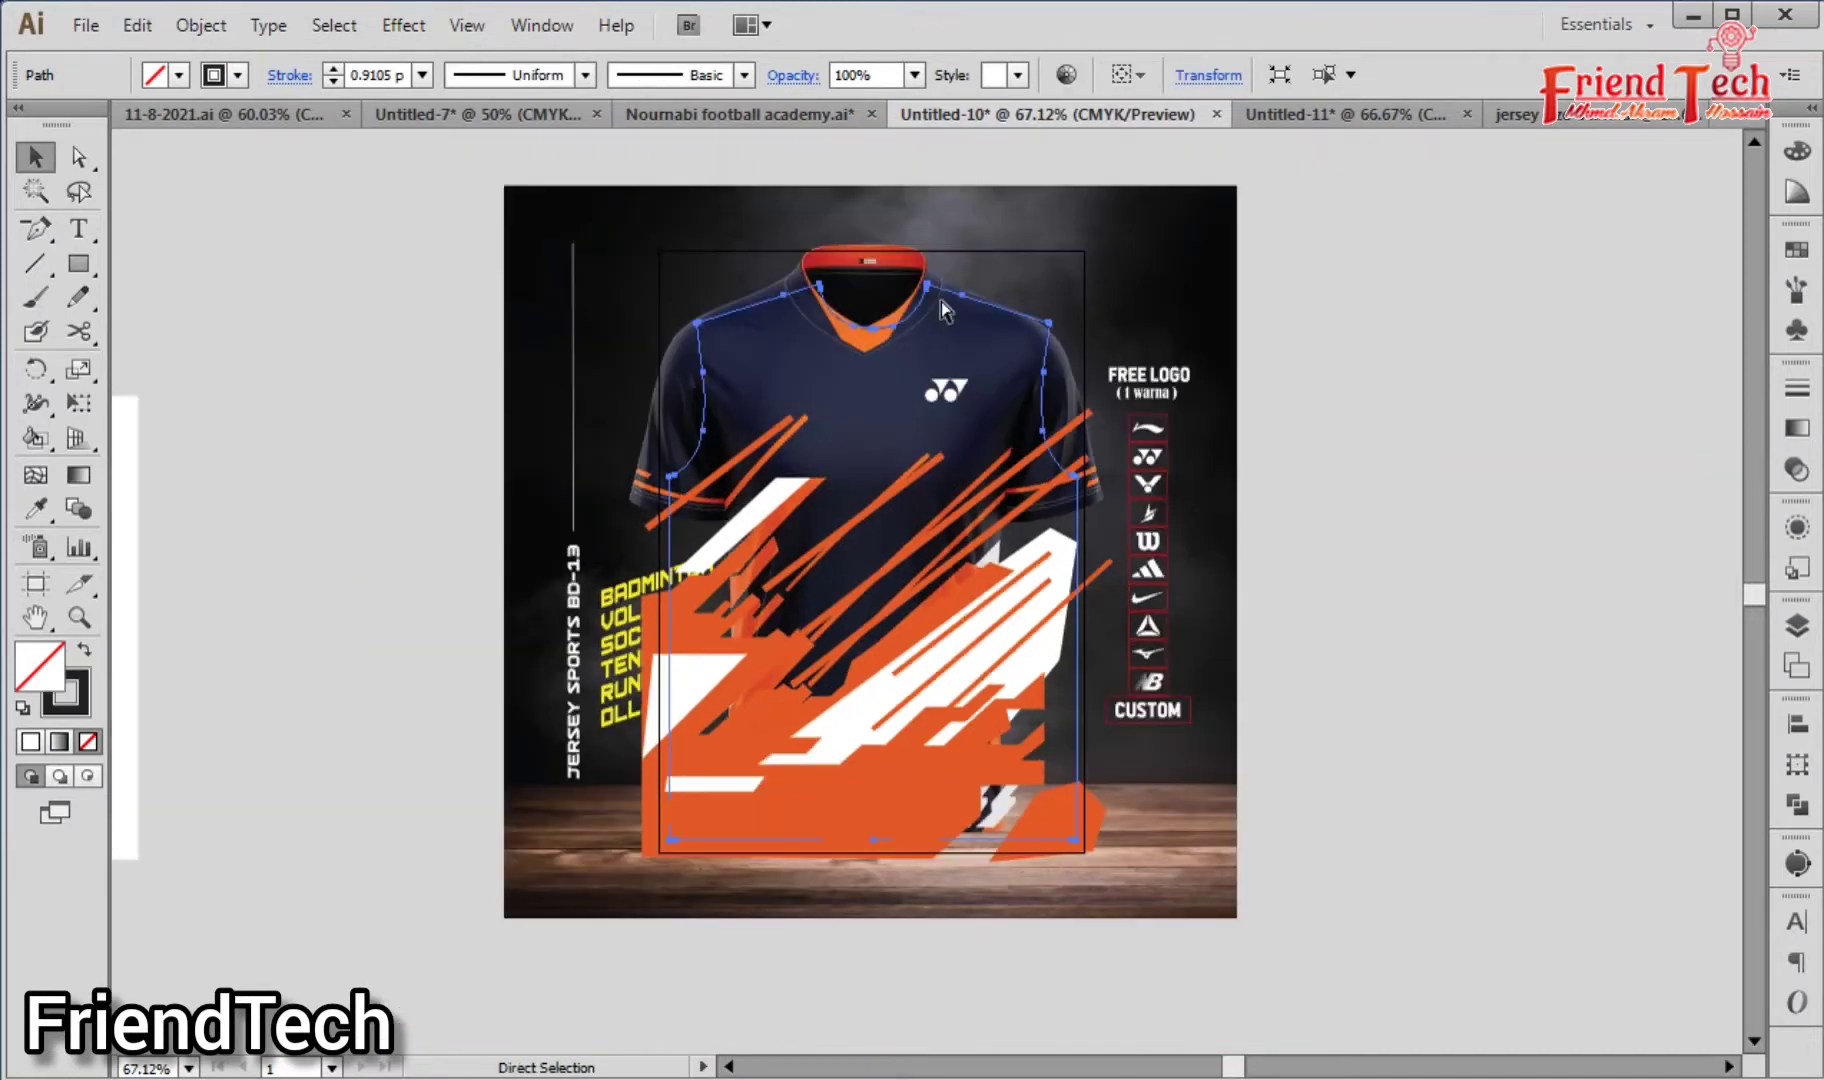
left_click_drag(1085, 345, 606, 844)
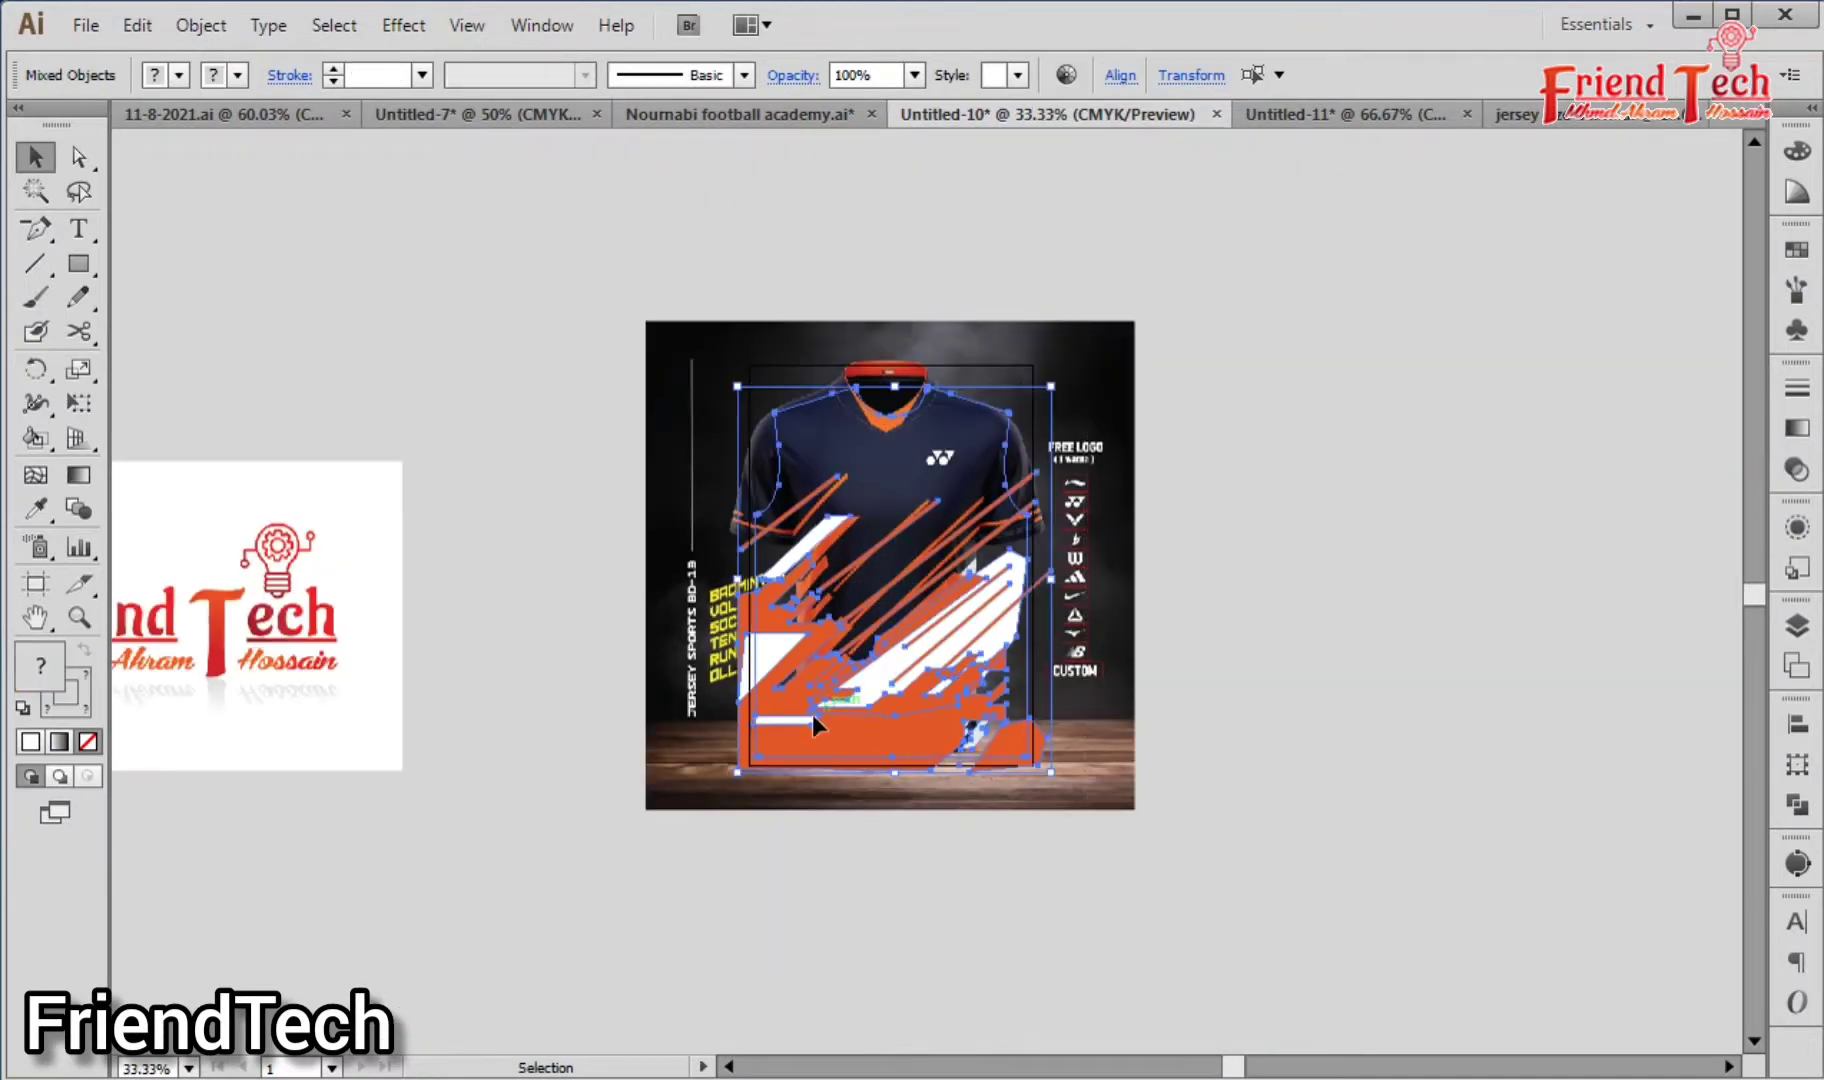
left_click_drag(812, 715, 1257, 822)
left_click(1257, 822)
Step: Swap the front panel's stroke and fill, and set its fill colour to 000000
key("z")
left_click_drag(700, 328, 1556, 886)
left_click_drag(1433, 762, 1422, 845)
key("v")
left_click(1360, 328)
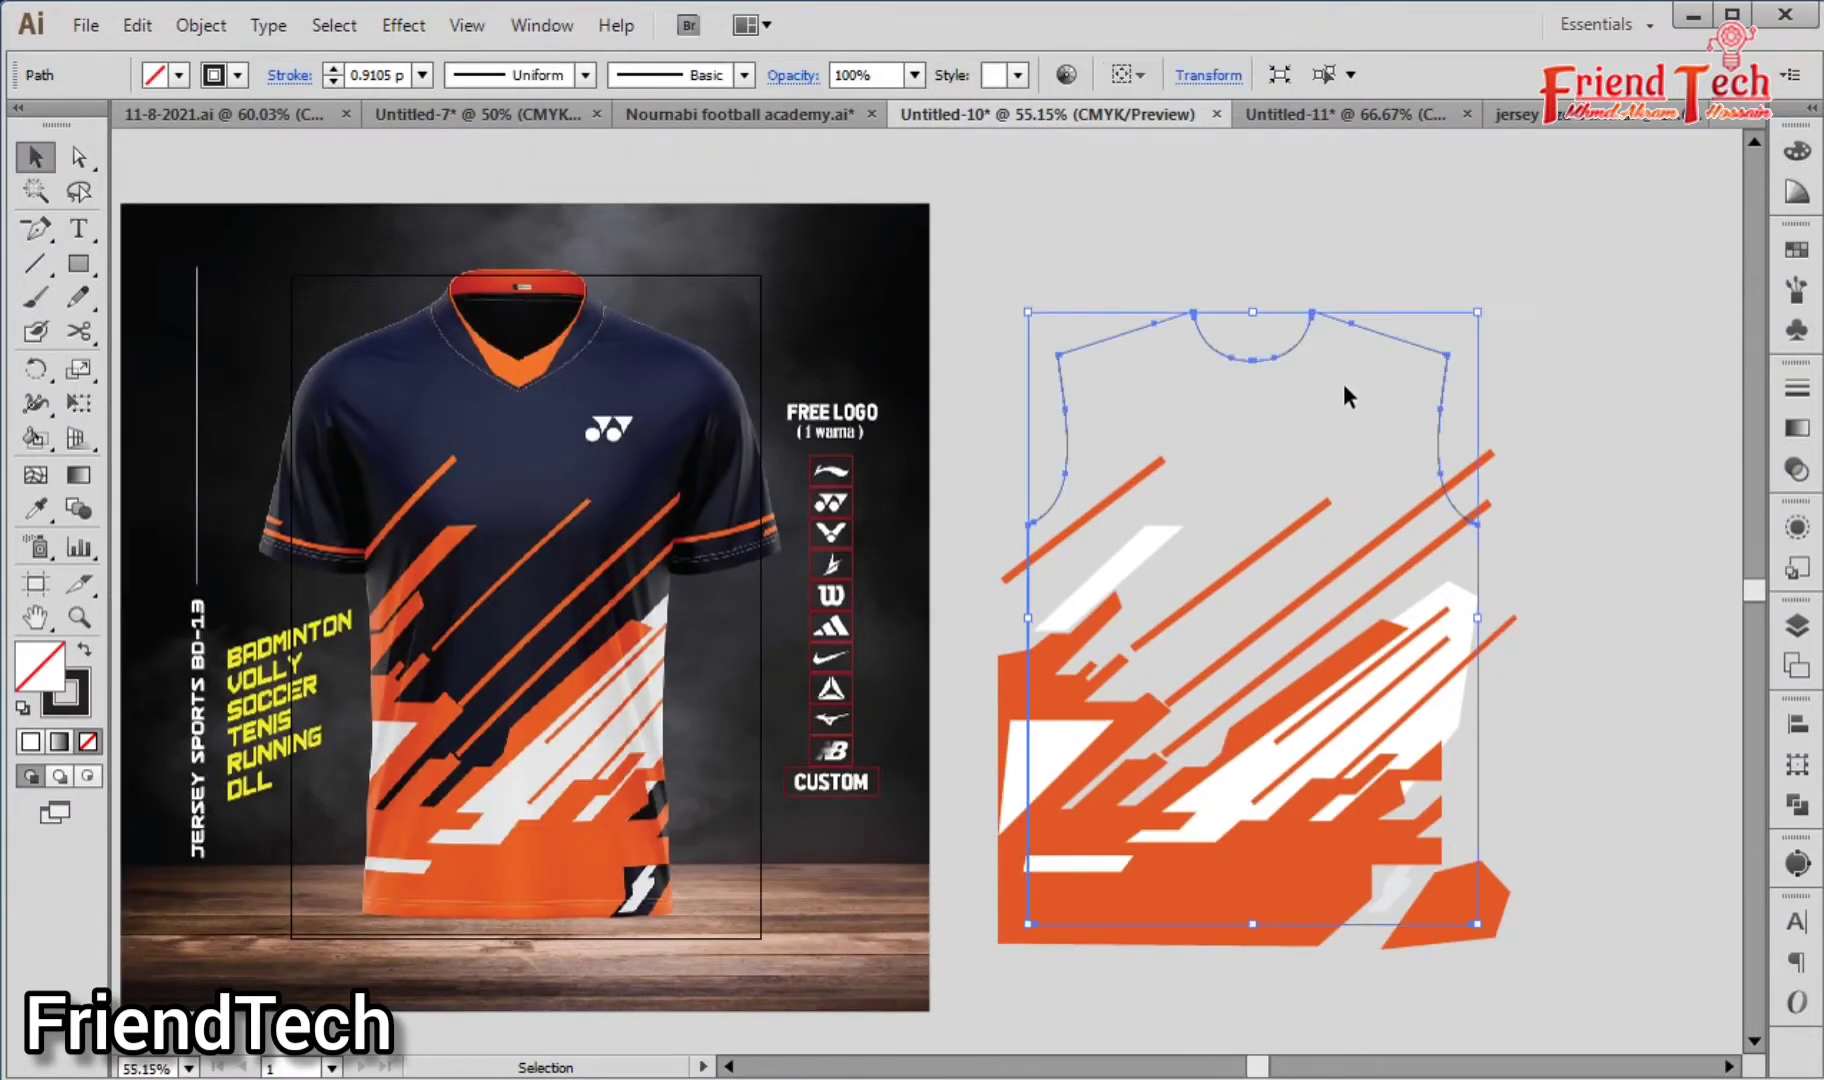
left_click(84, 650)
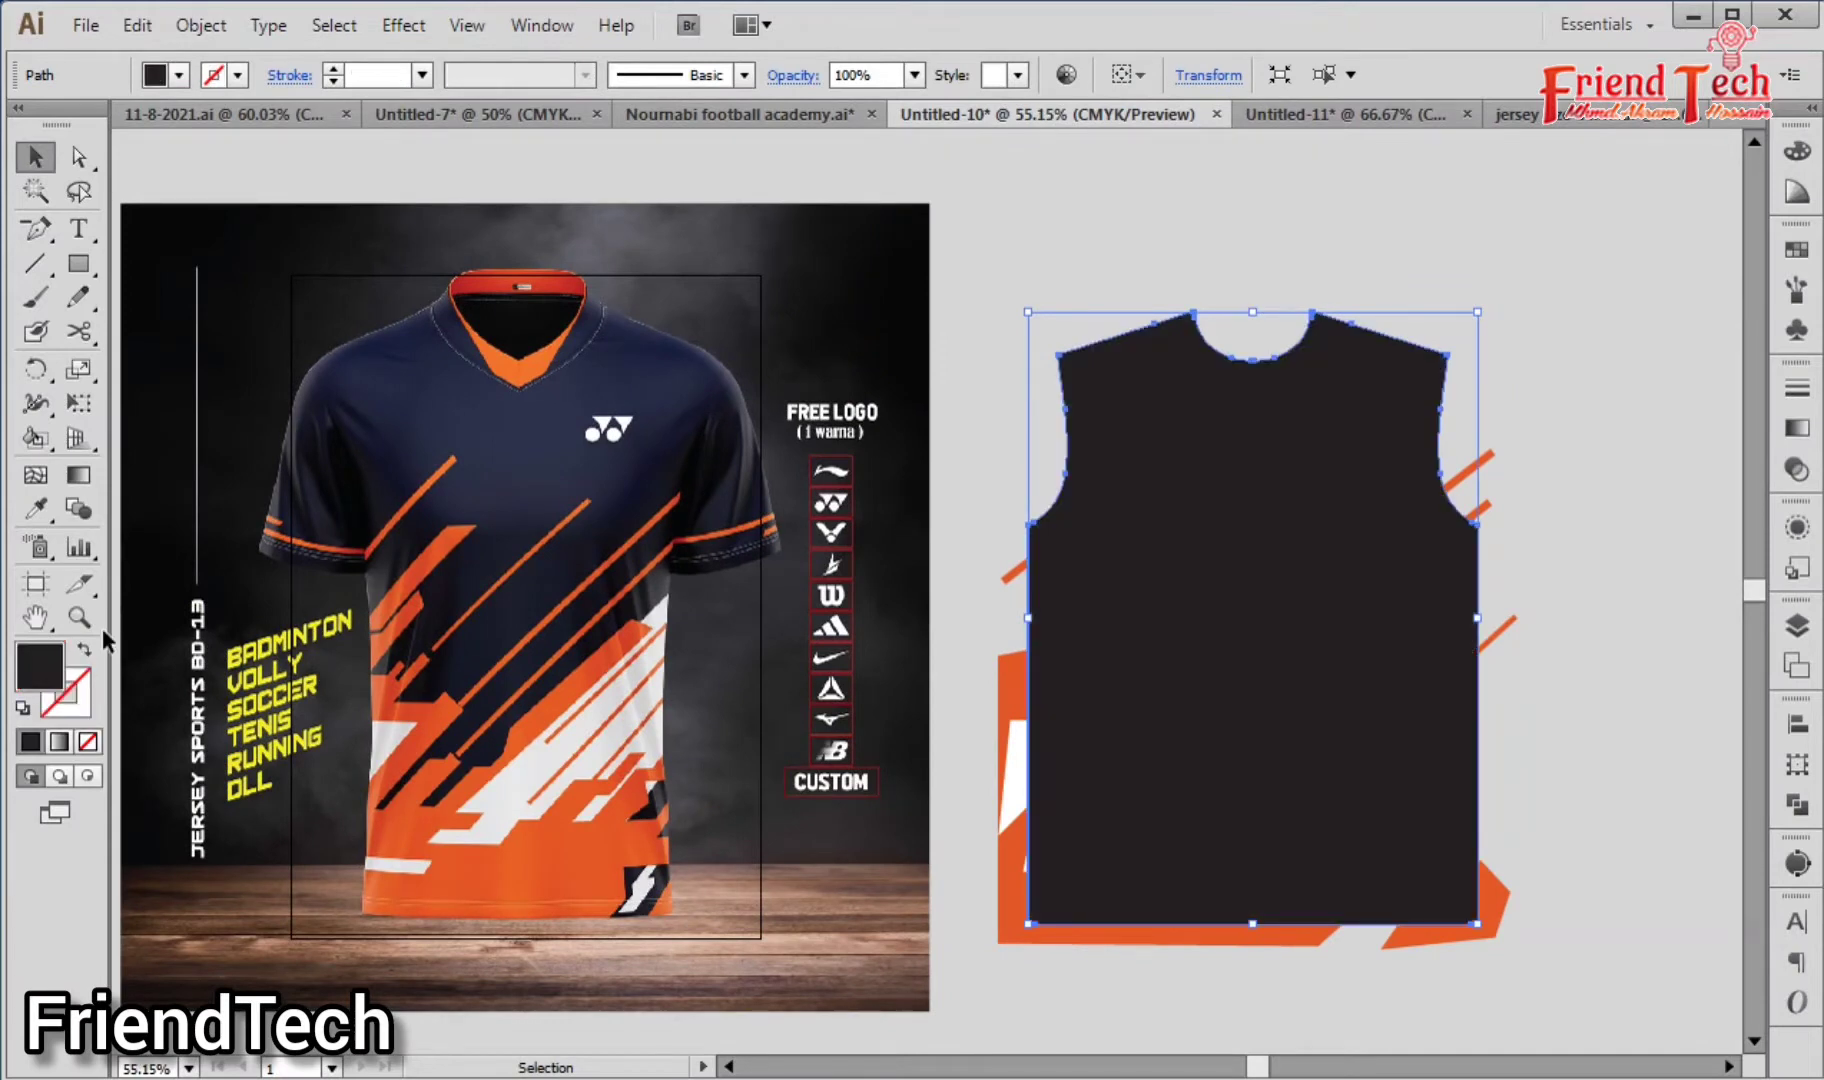
double_click(52, 686)
type("000000")
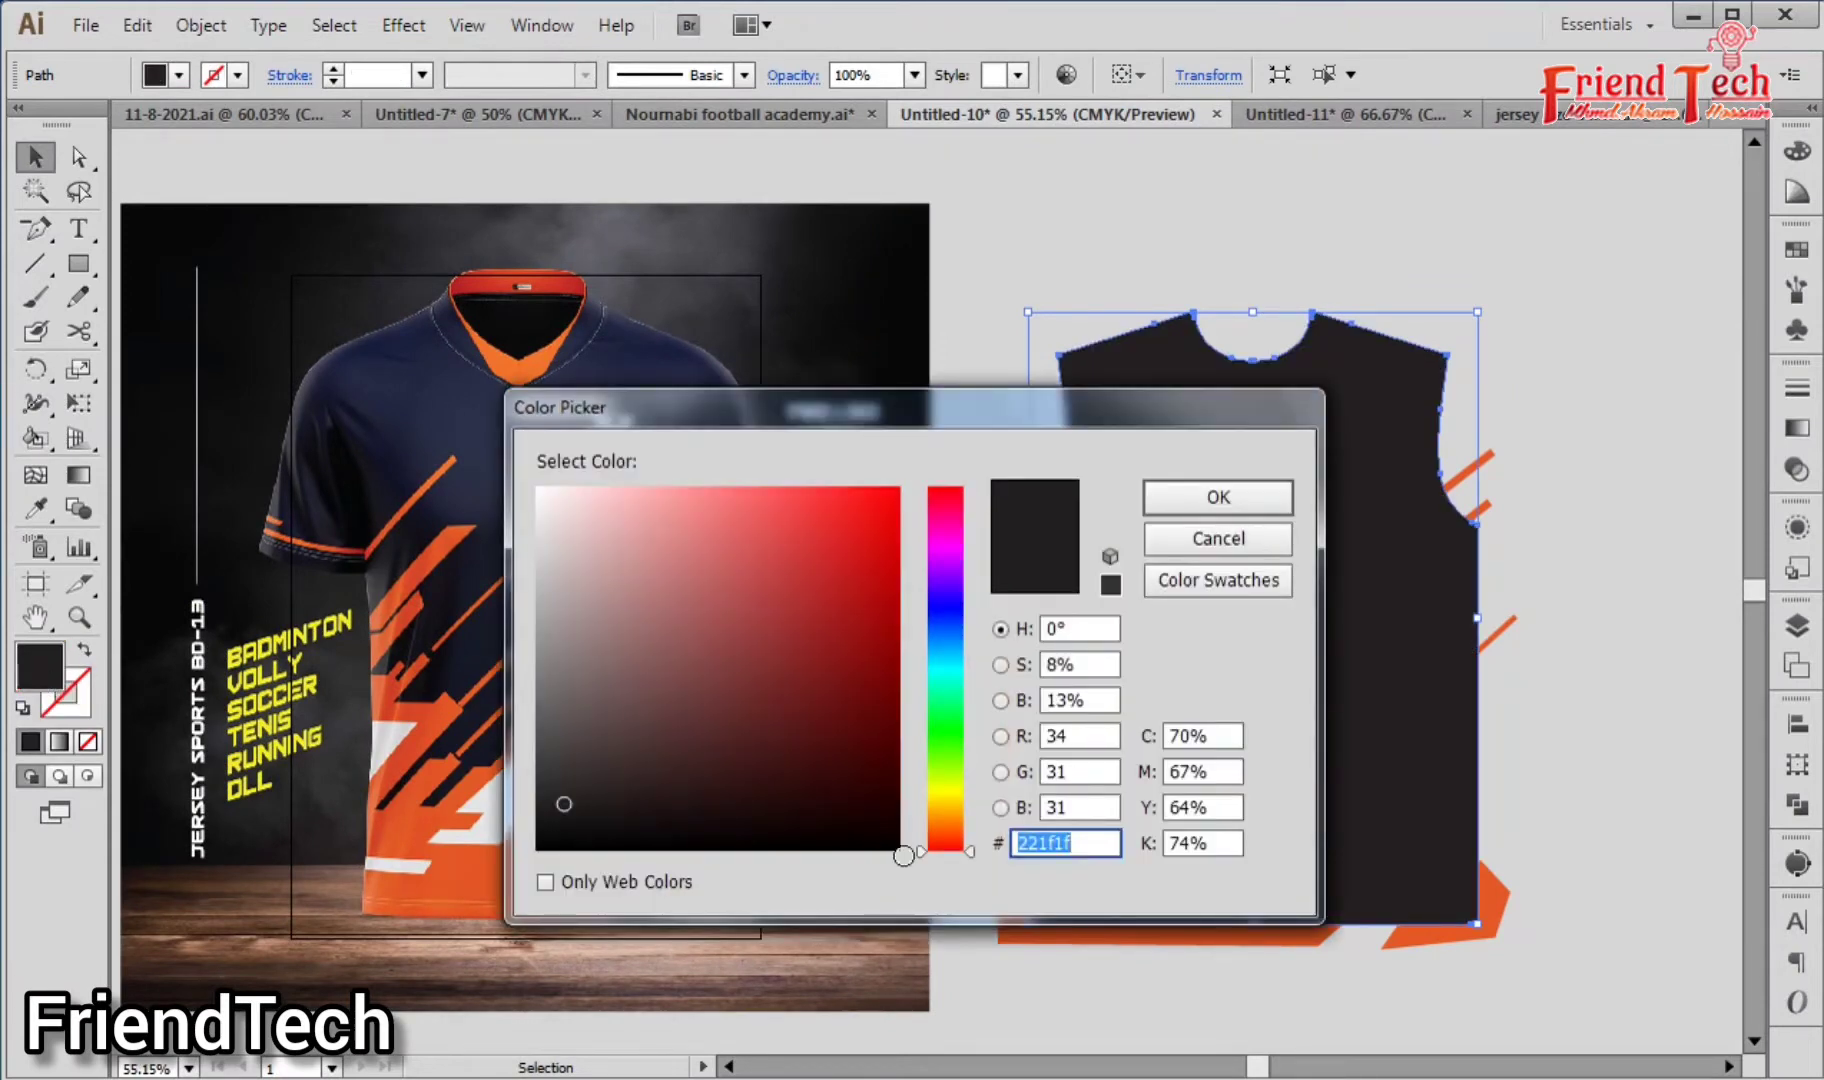
left_click(1268, 492)
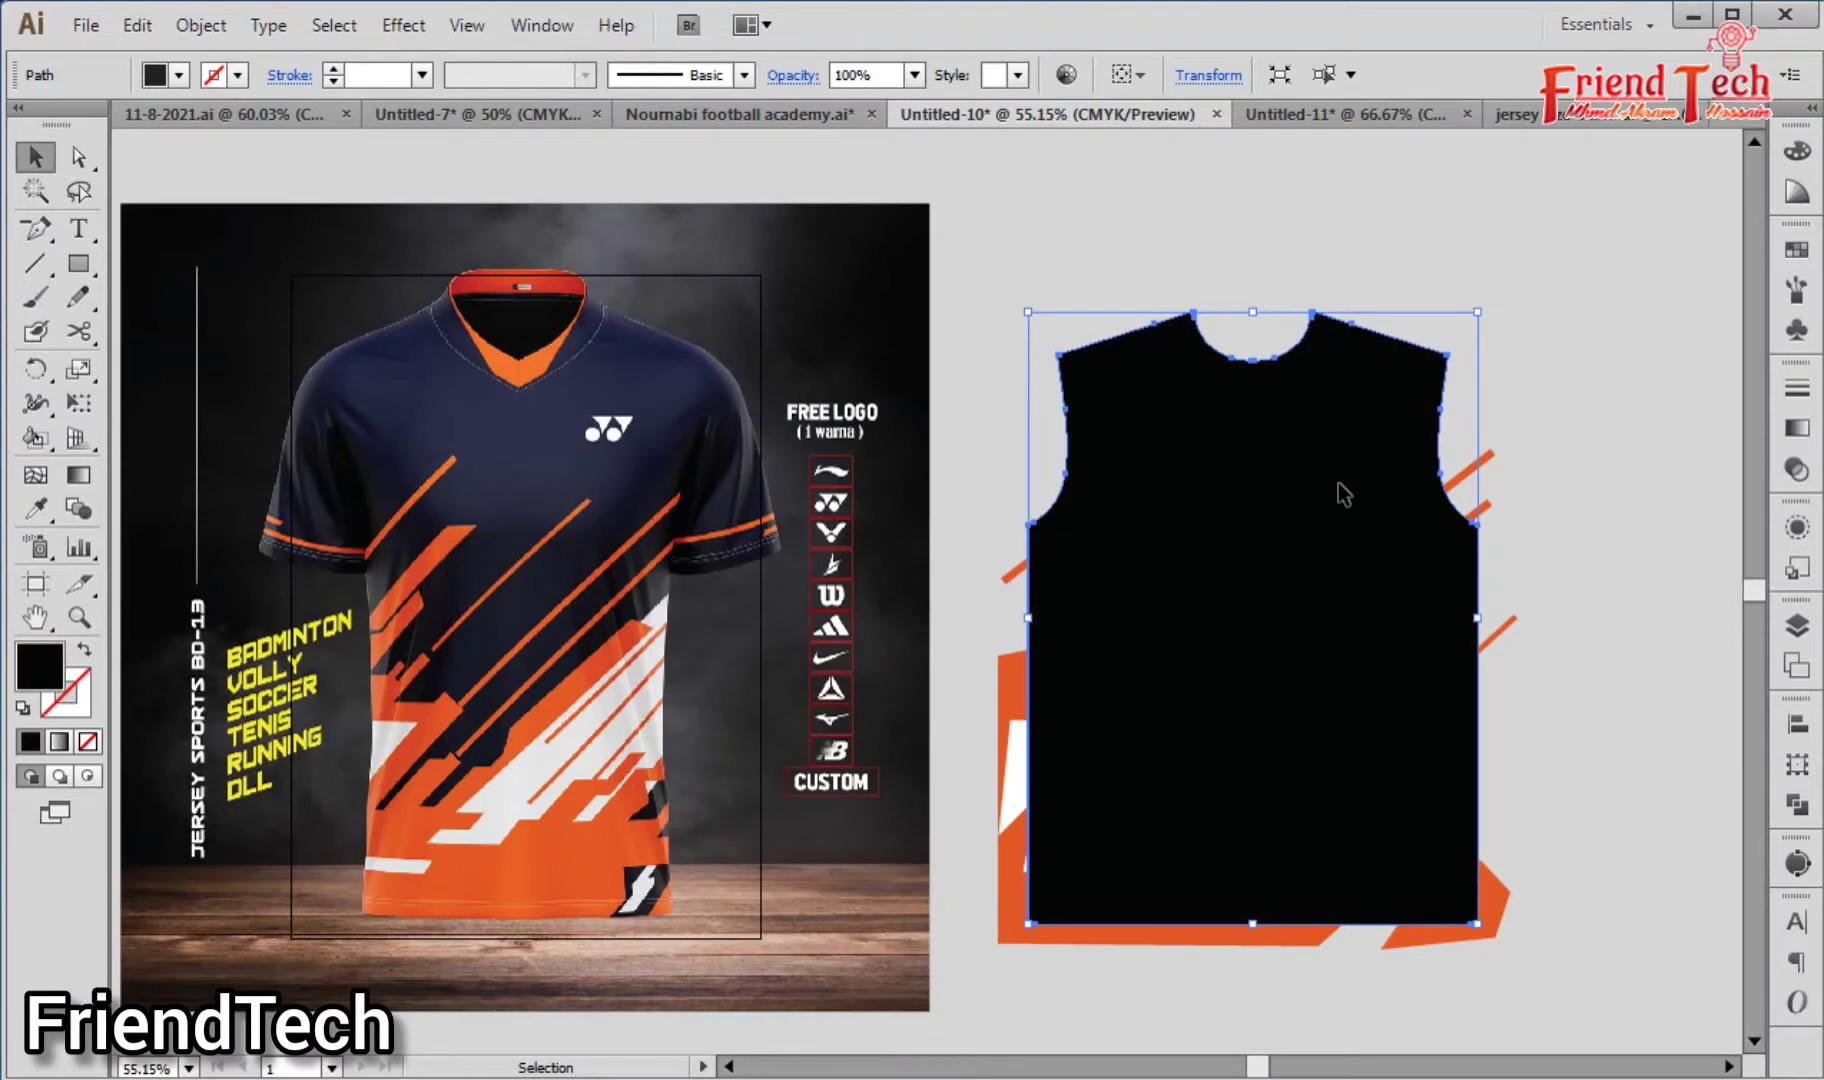
Step: Send the black front panel behind the orange and white pattern and deselect it
key("ctrl+shift+a")
left_click(1266, 530)
key("ctrl+shift+bracketleft")
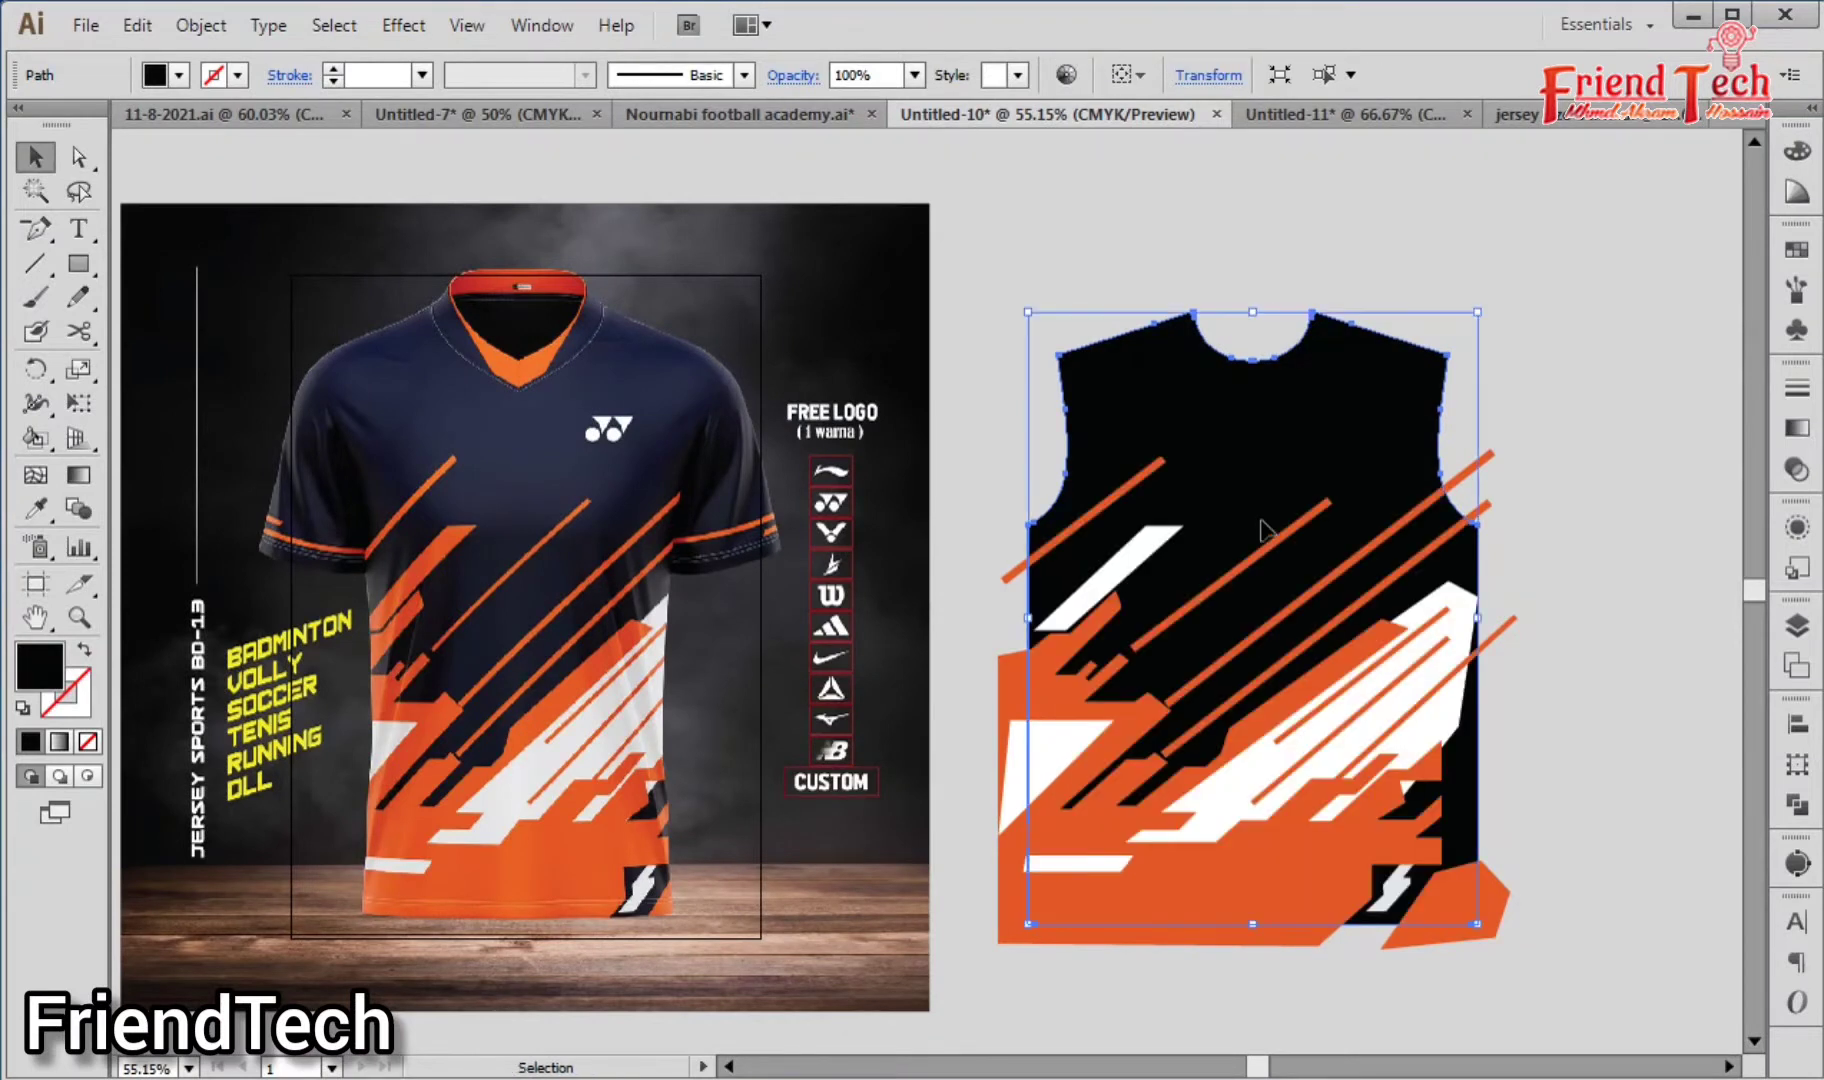
left_click(1550, 312)
Step: Duplicate the black front panel in place and bring one copy in front of the pattern
left_click(1323, 435)
key("a")
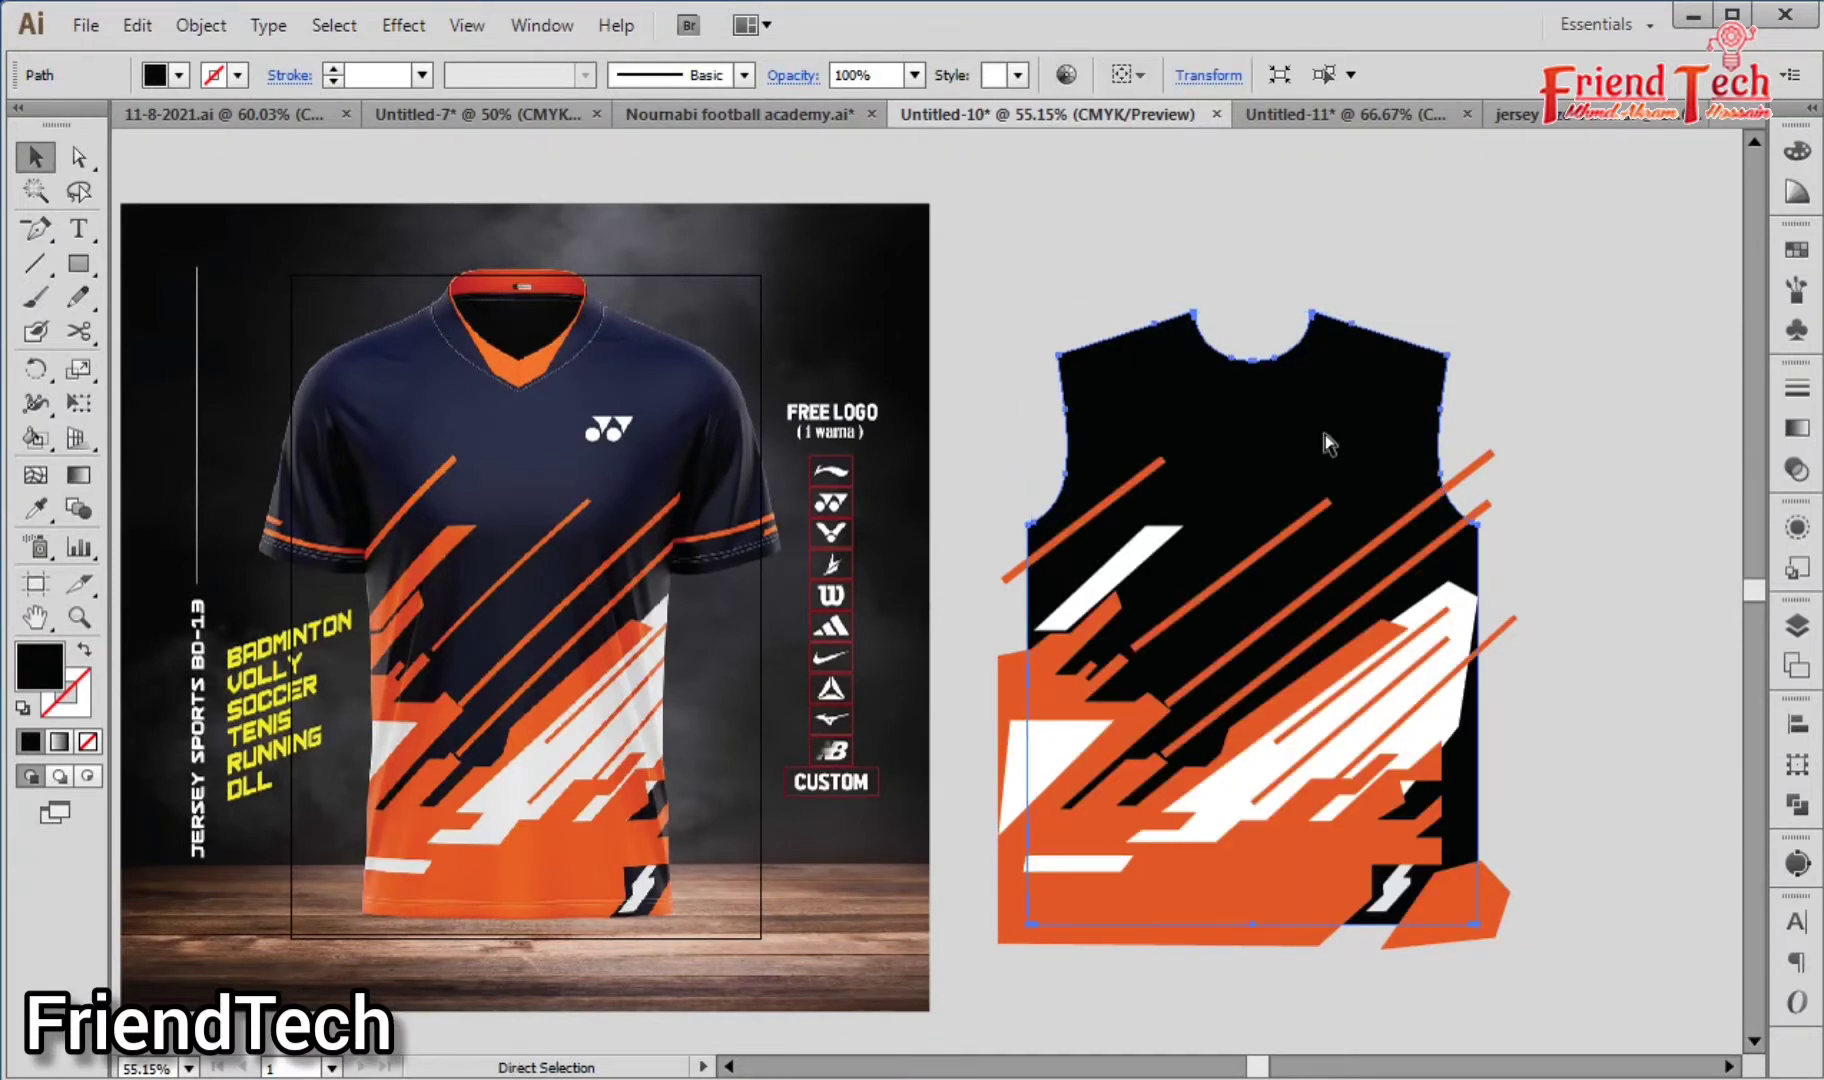
key("ctrl+x")
key("ctrl+z")
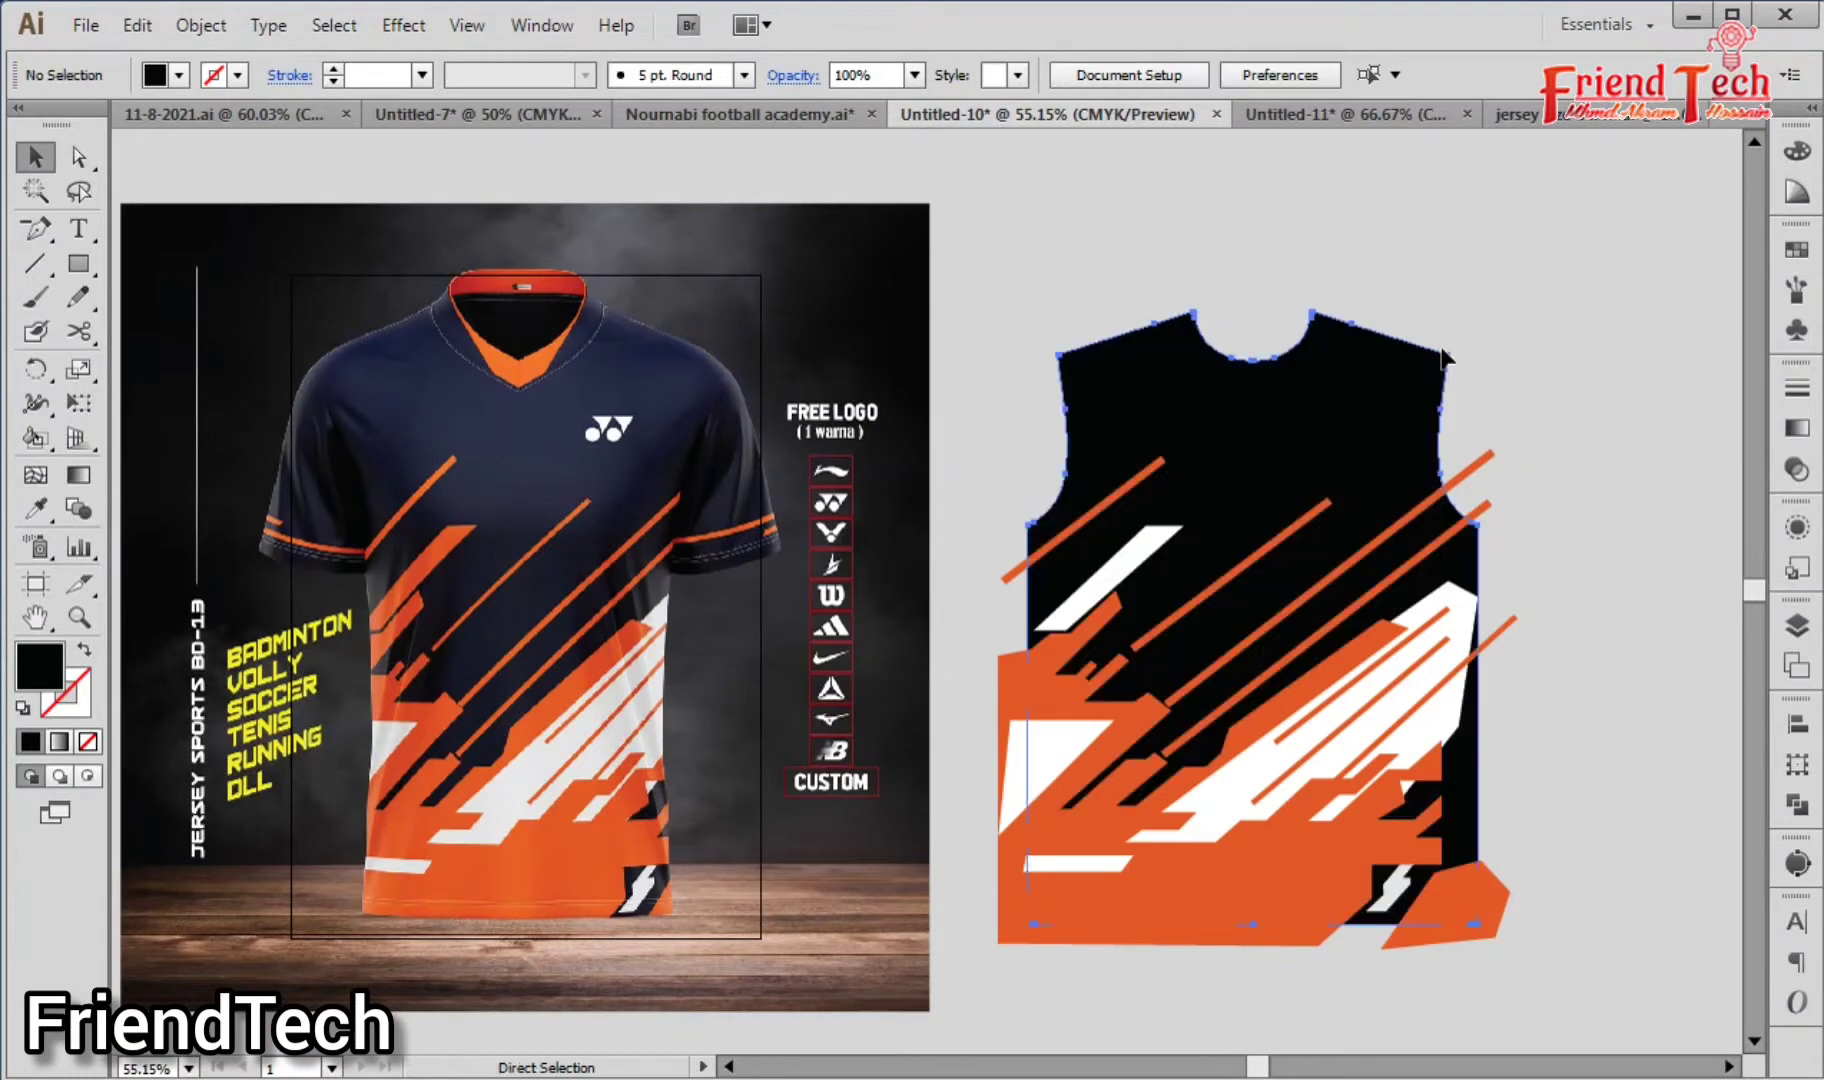
key("a")
left_click(1340, 428)
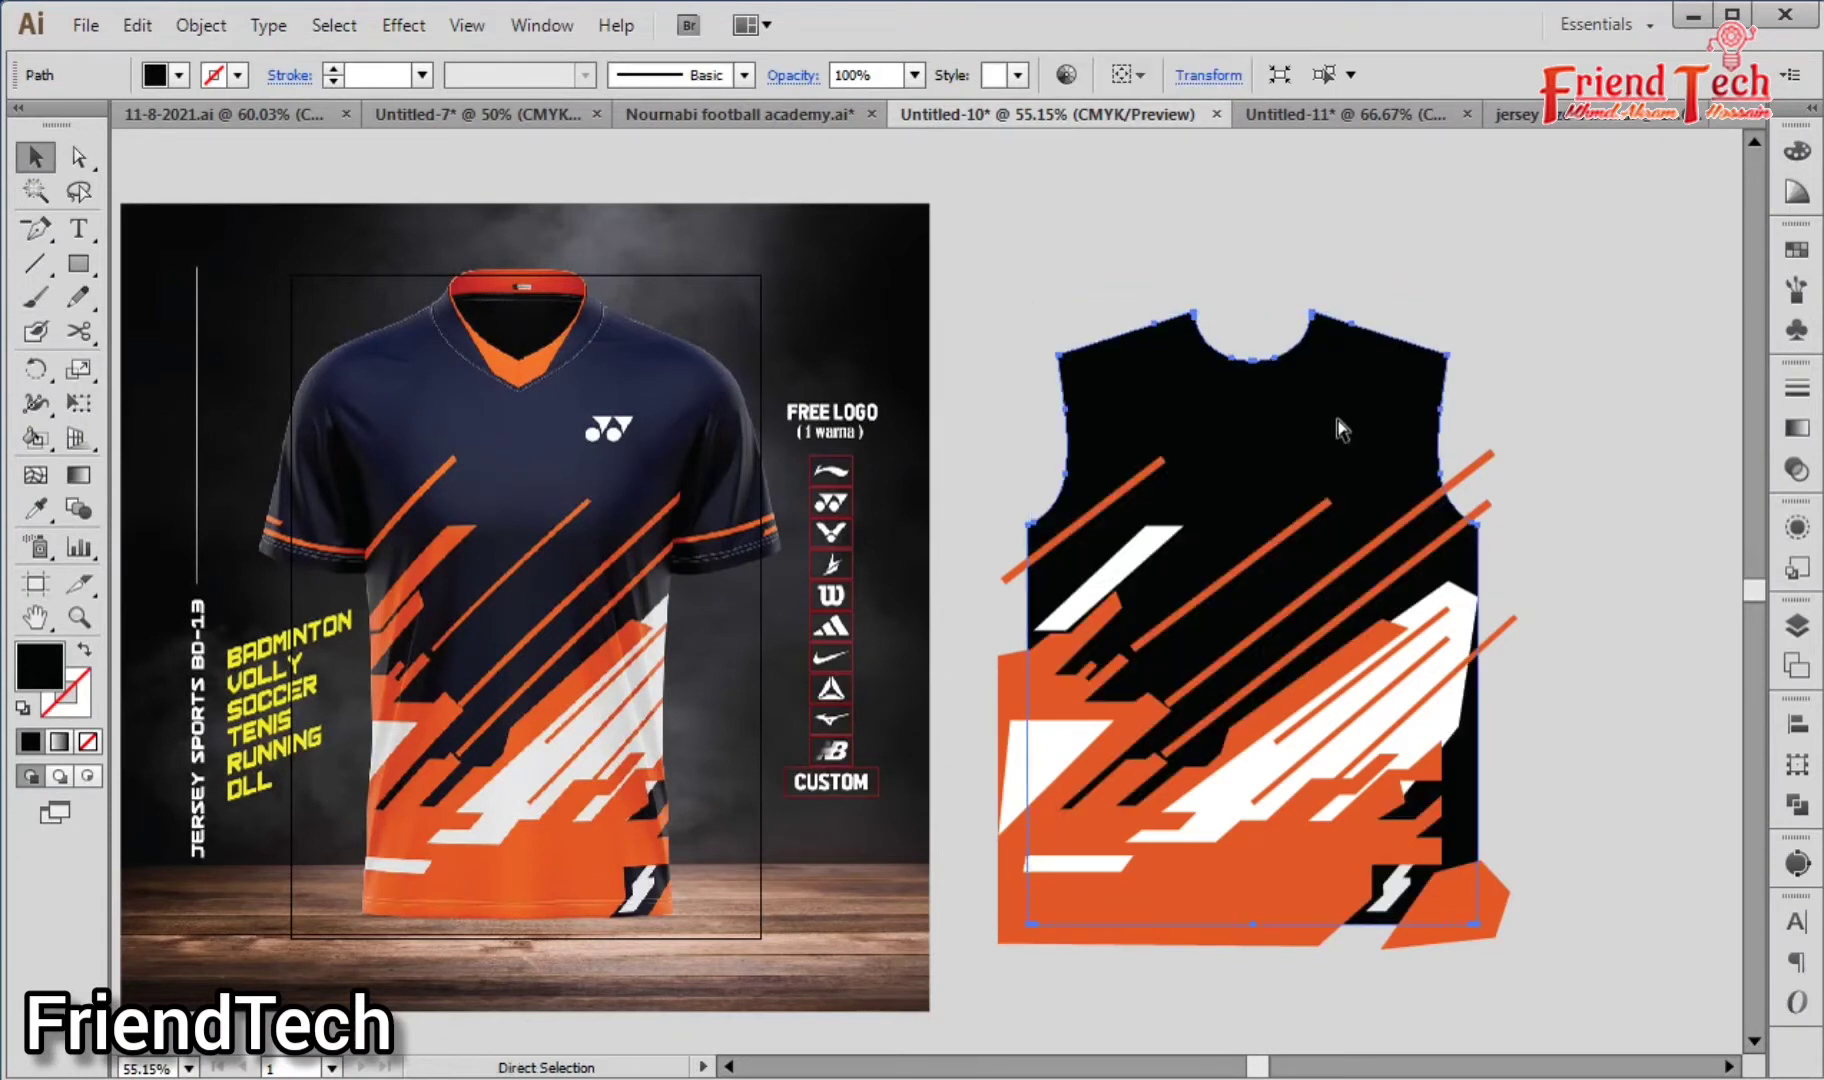
key("ctrl+shift+bracketright")
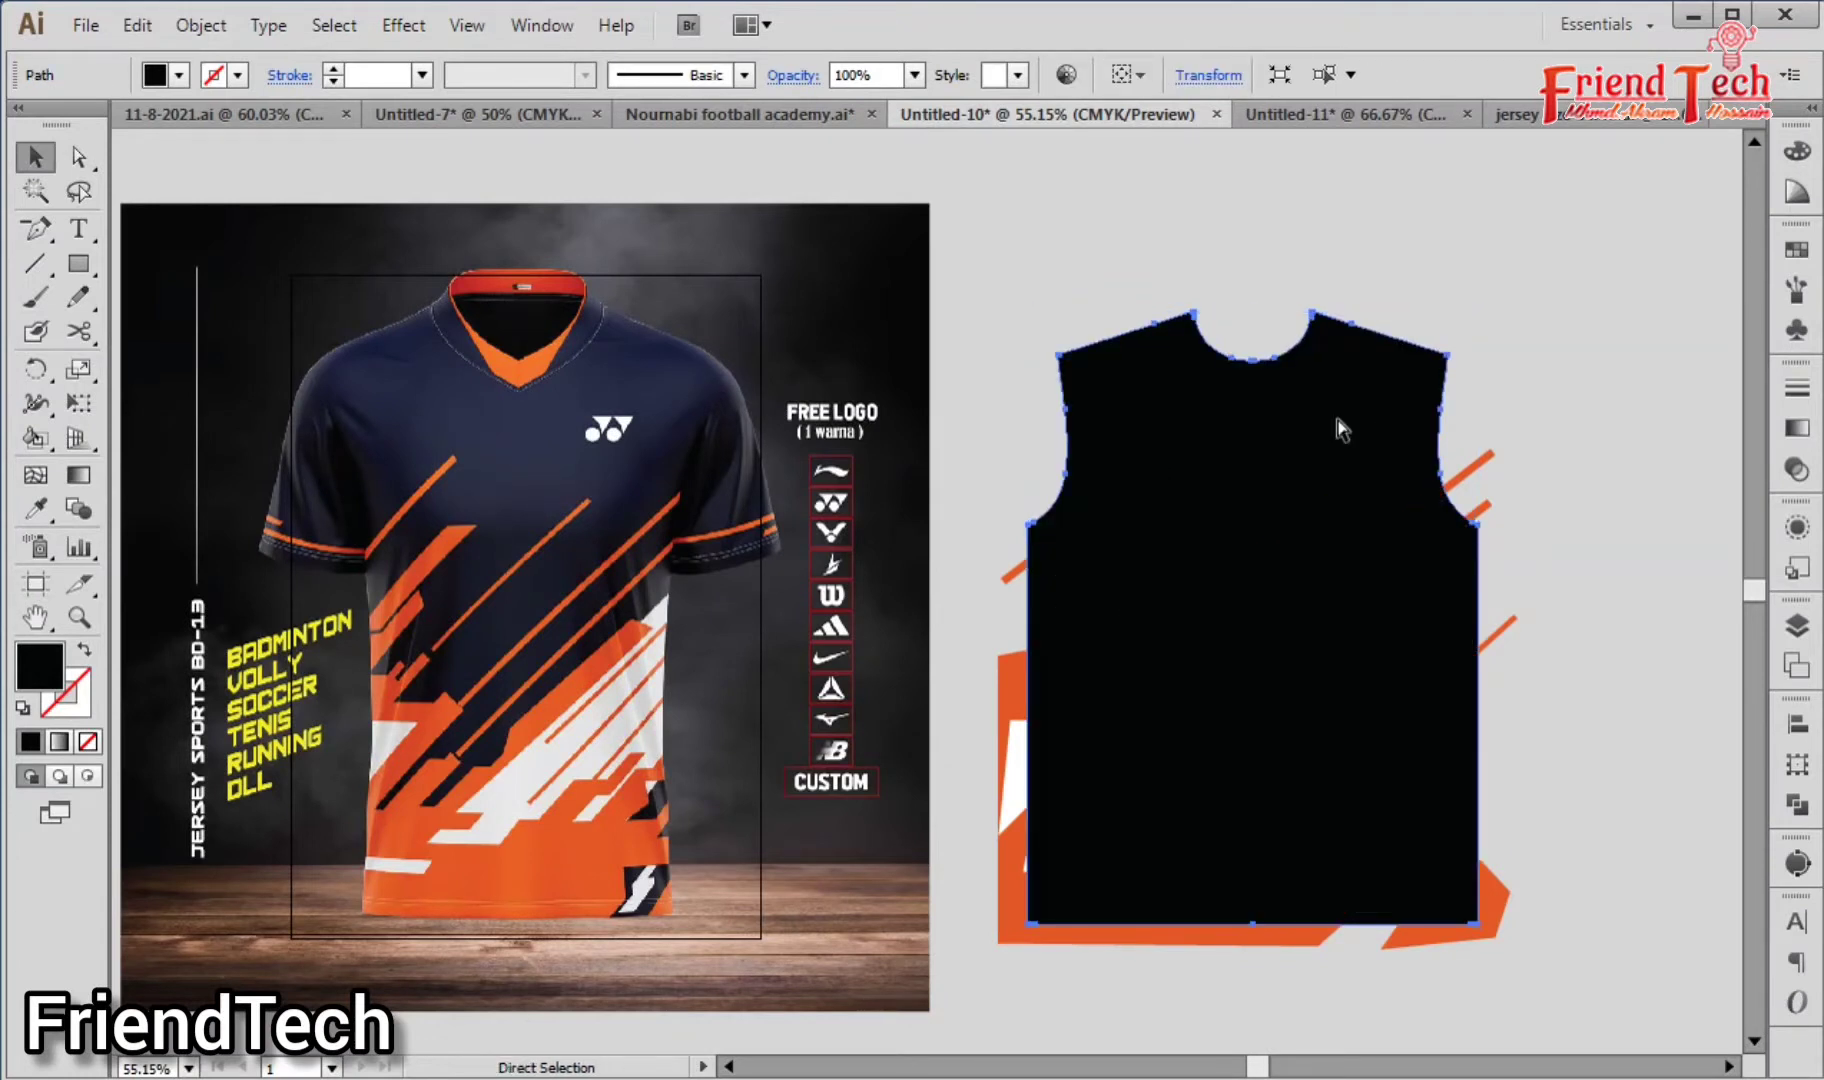
Step: Select both panels and the pattern, make a clipping mask from the front panel shape, and deselect it
left_click_drag(1577, 256, 966, 946)
key("ctrl+7")
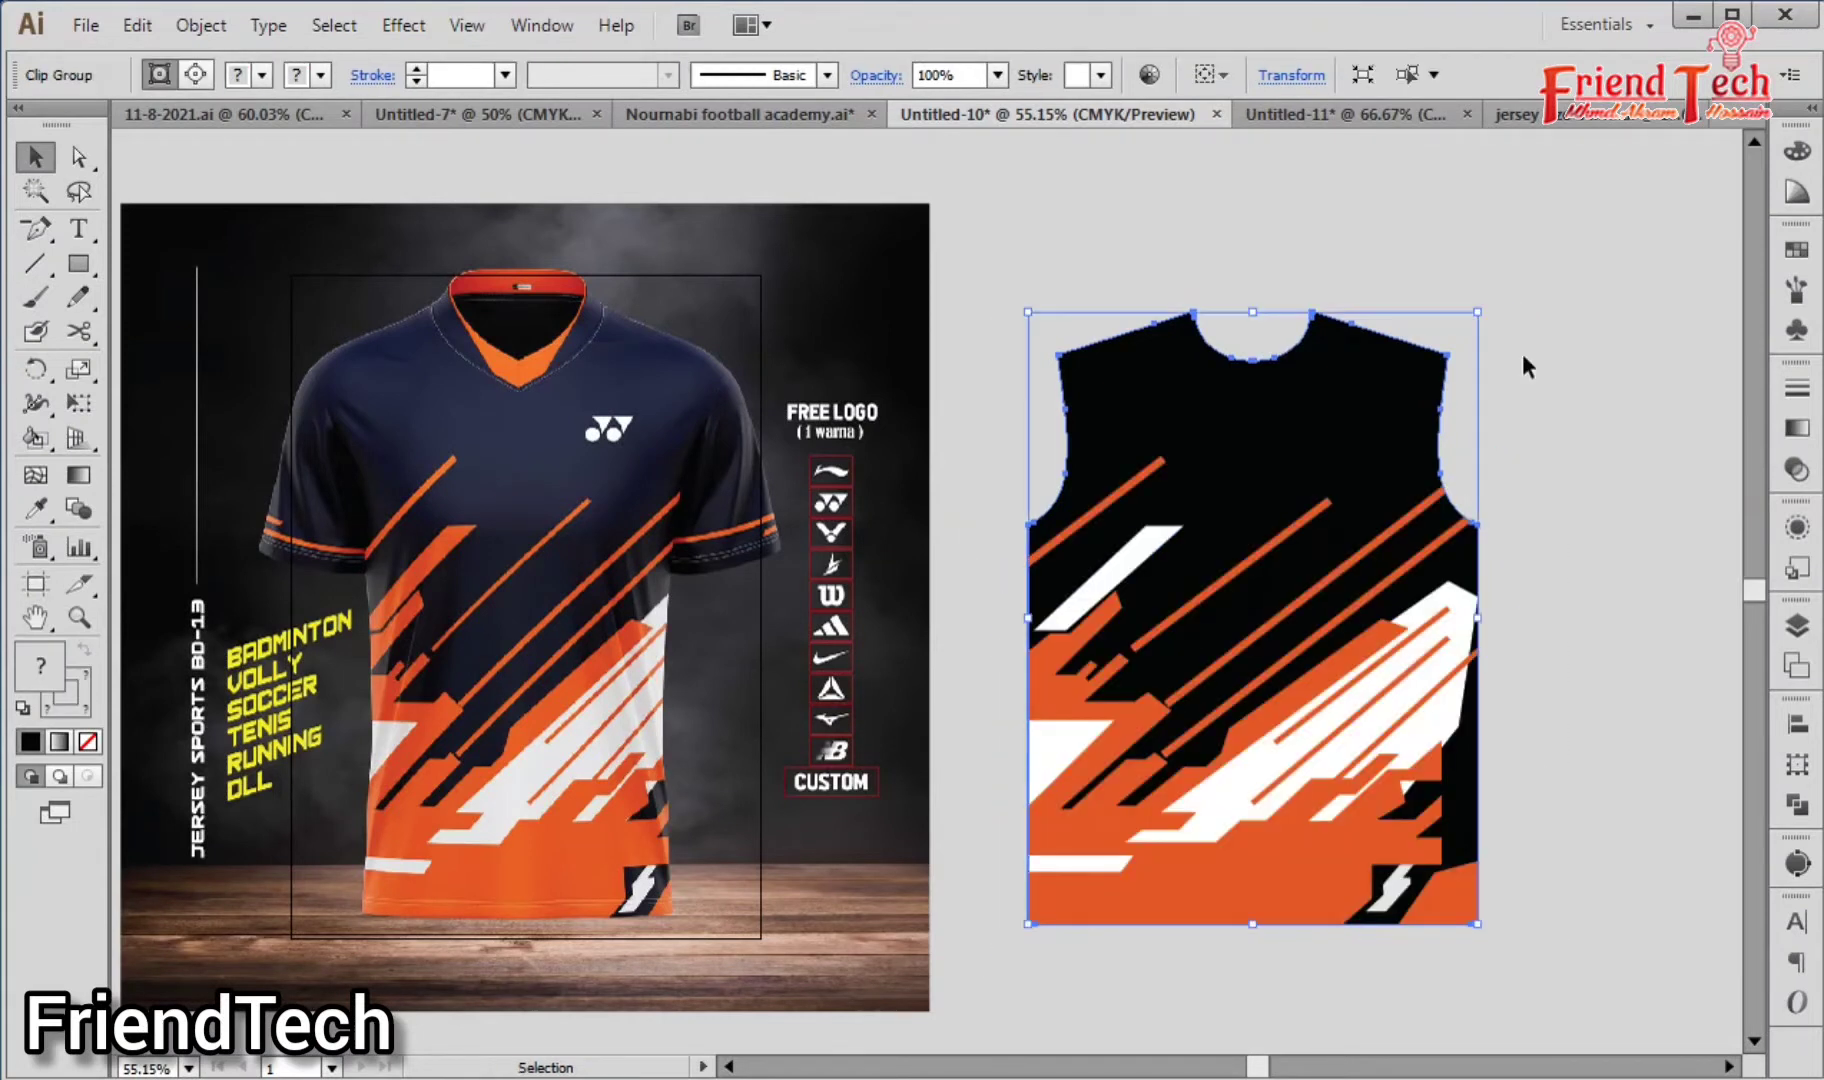
left_click(1522, 353)
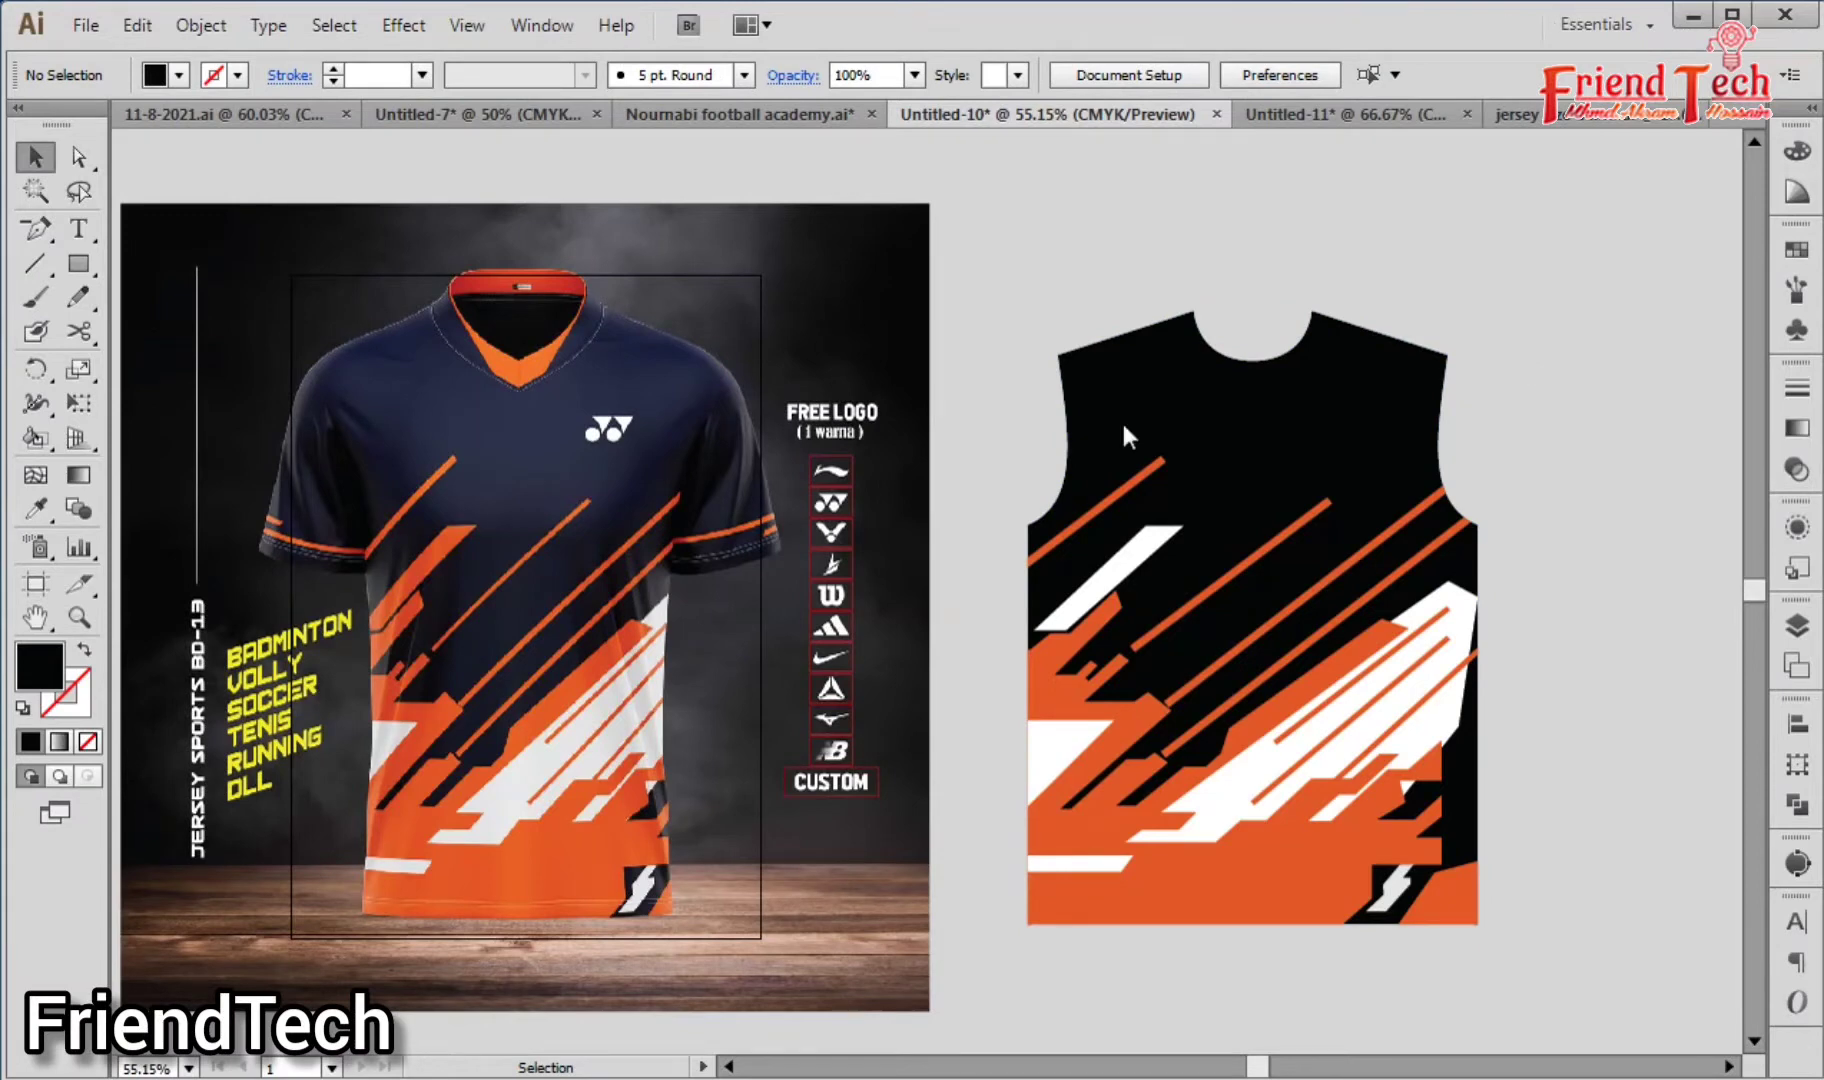
Step: Isolate the pattern inside the clip group, recolour the upper white diagonal bar with the pattern's orange, and leave isolation
double_click(1134, 563)
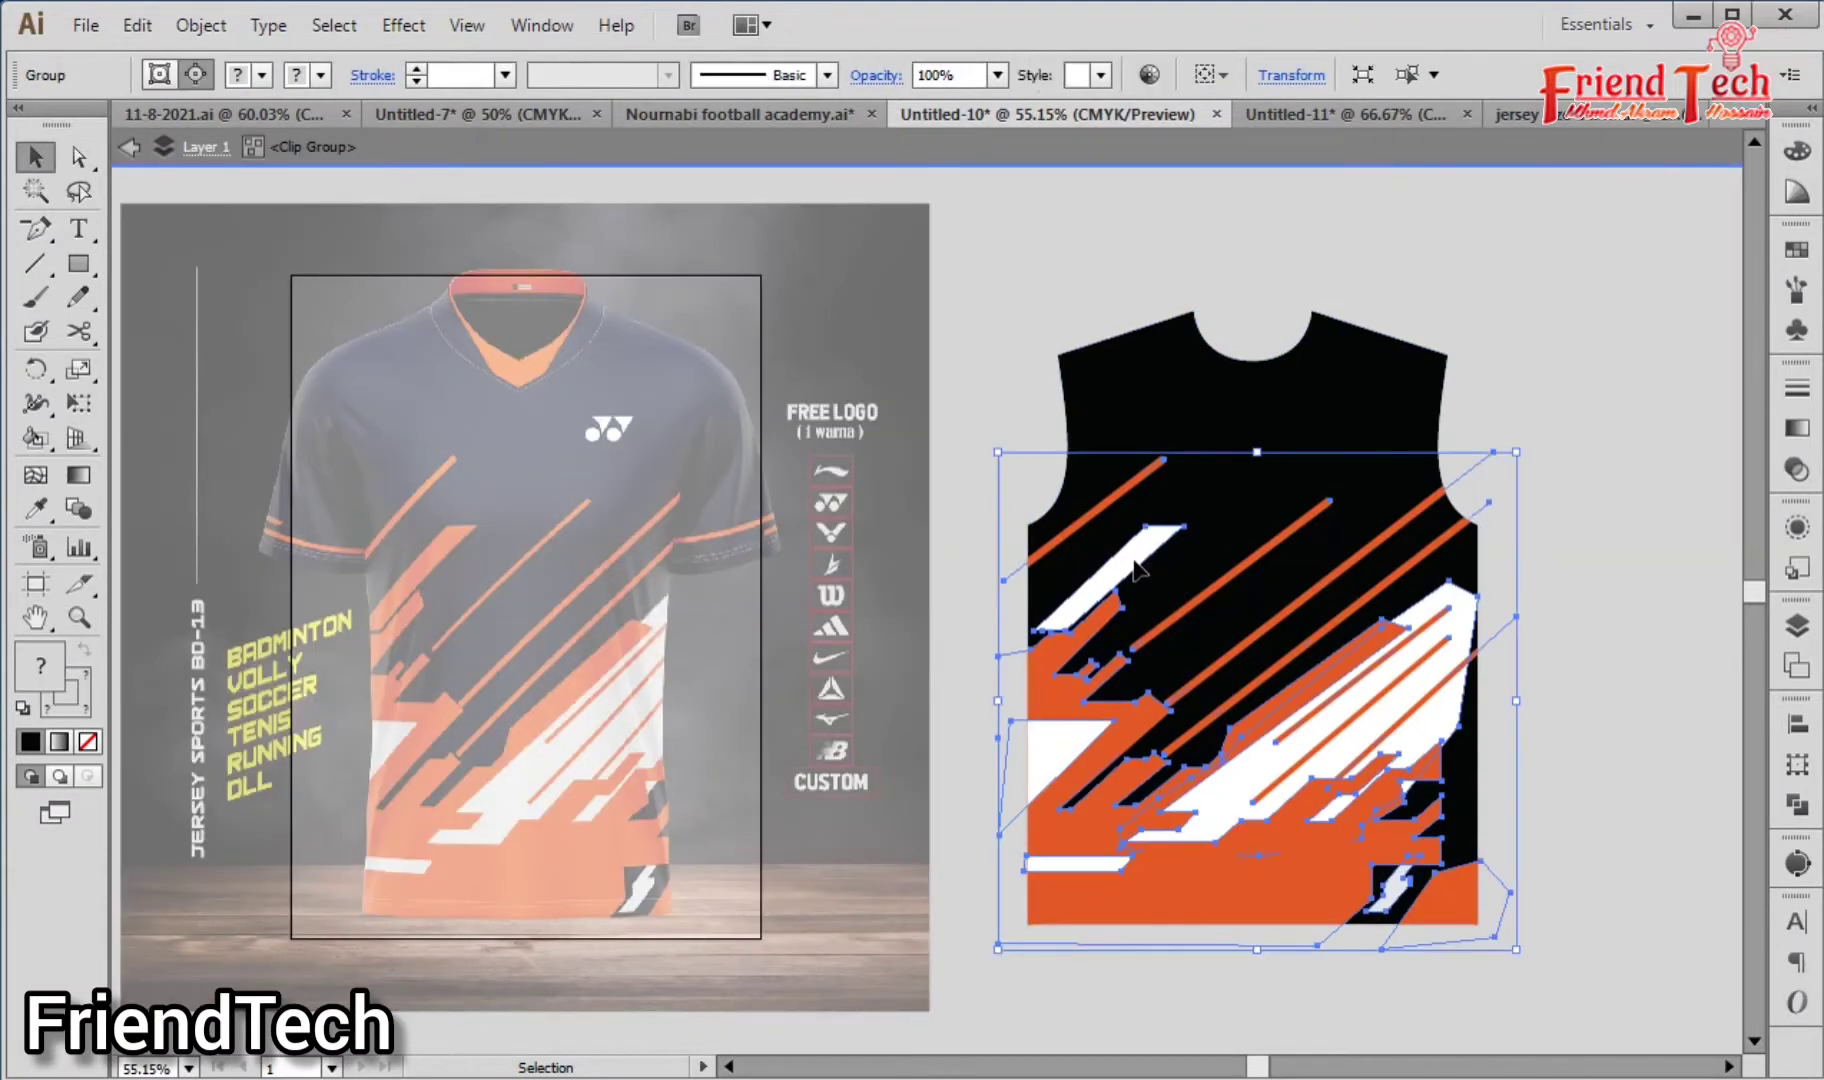
double_click(1134, 565)
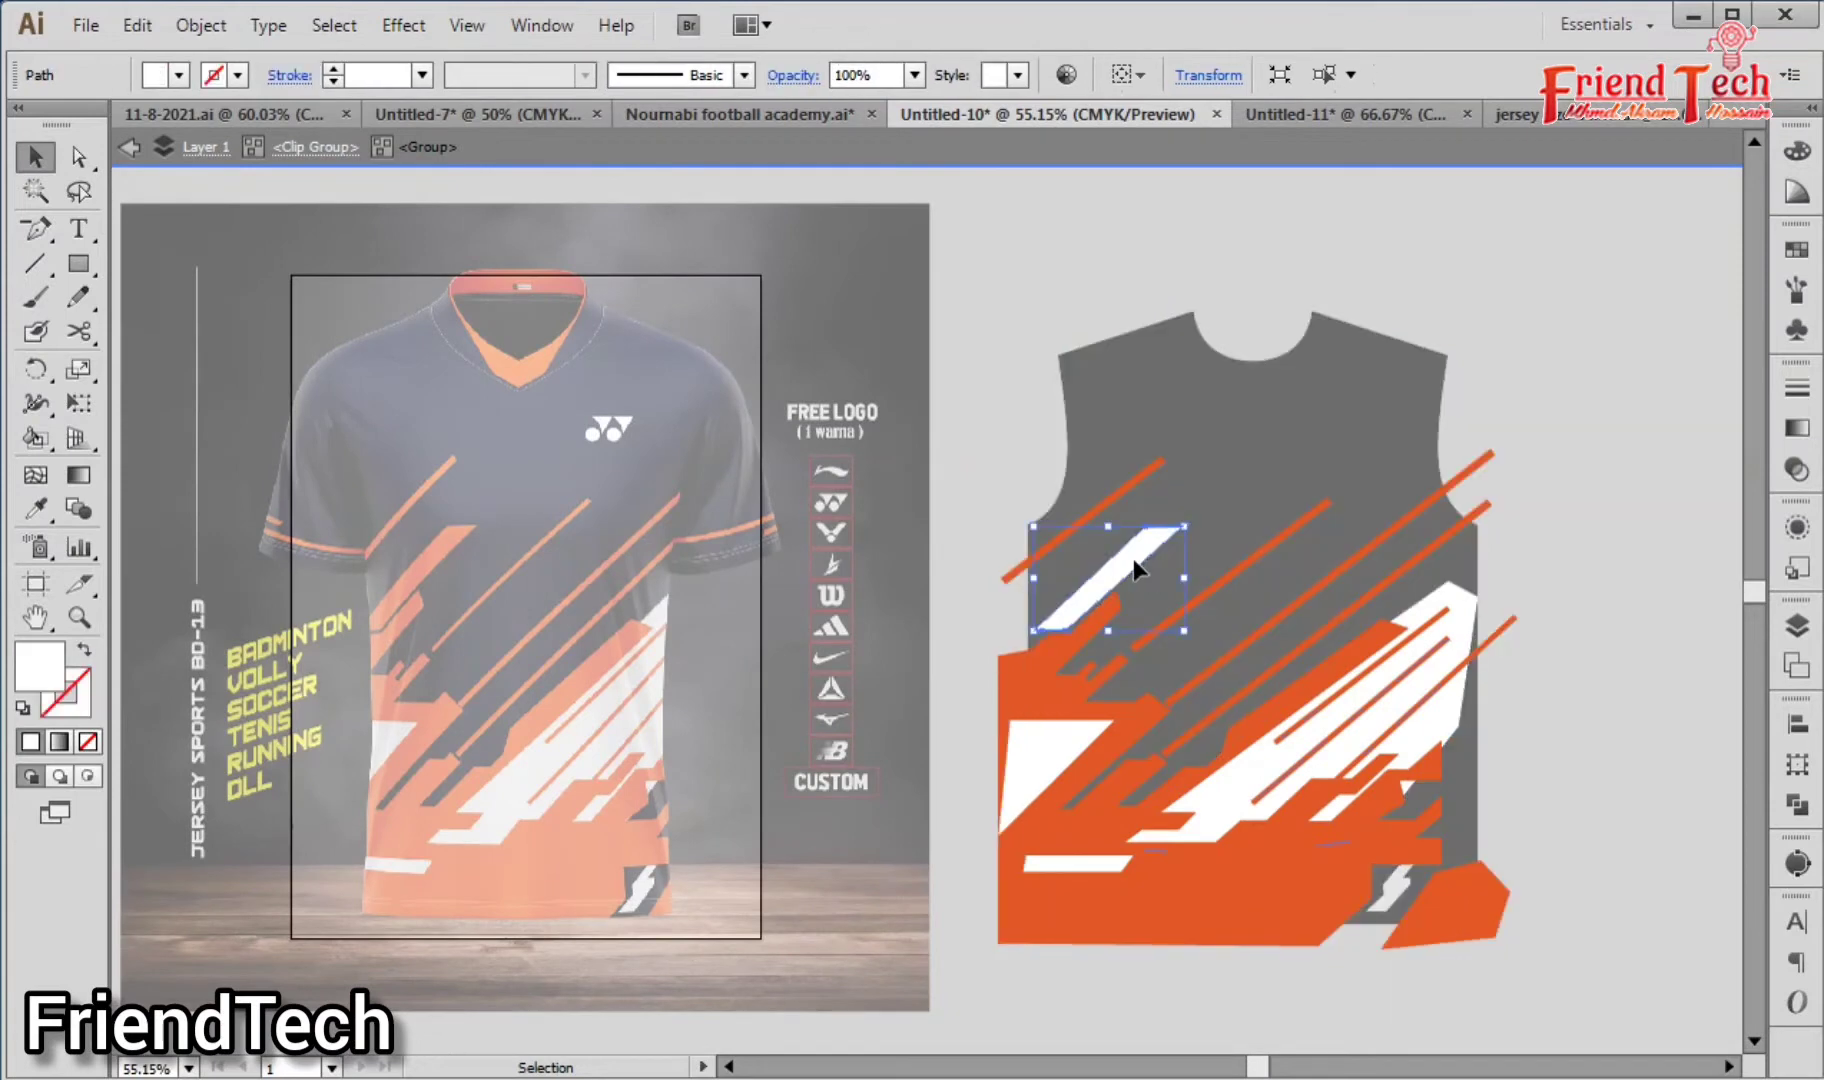
key("i")
left_click(1201, 908)
key("v")
left_click(1530, 753)
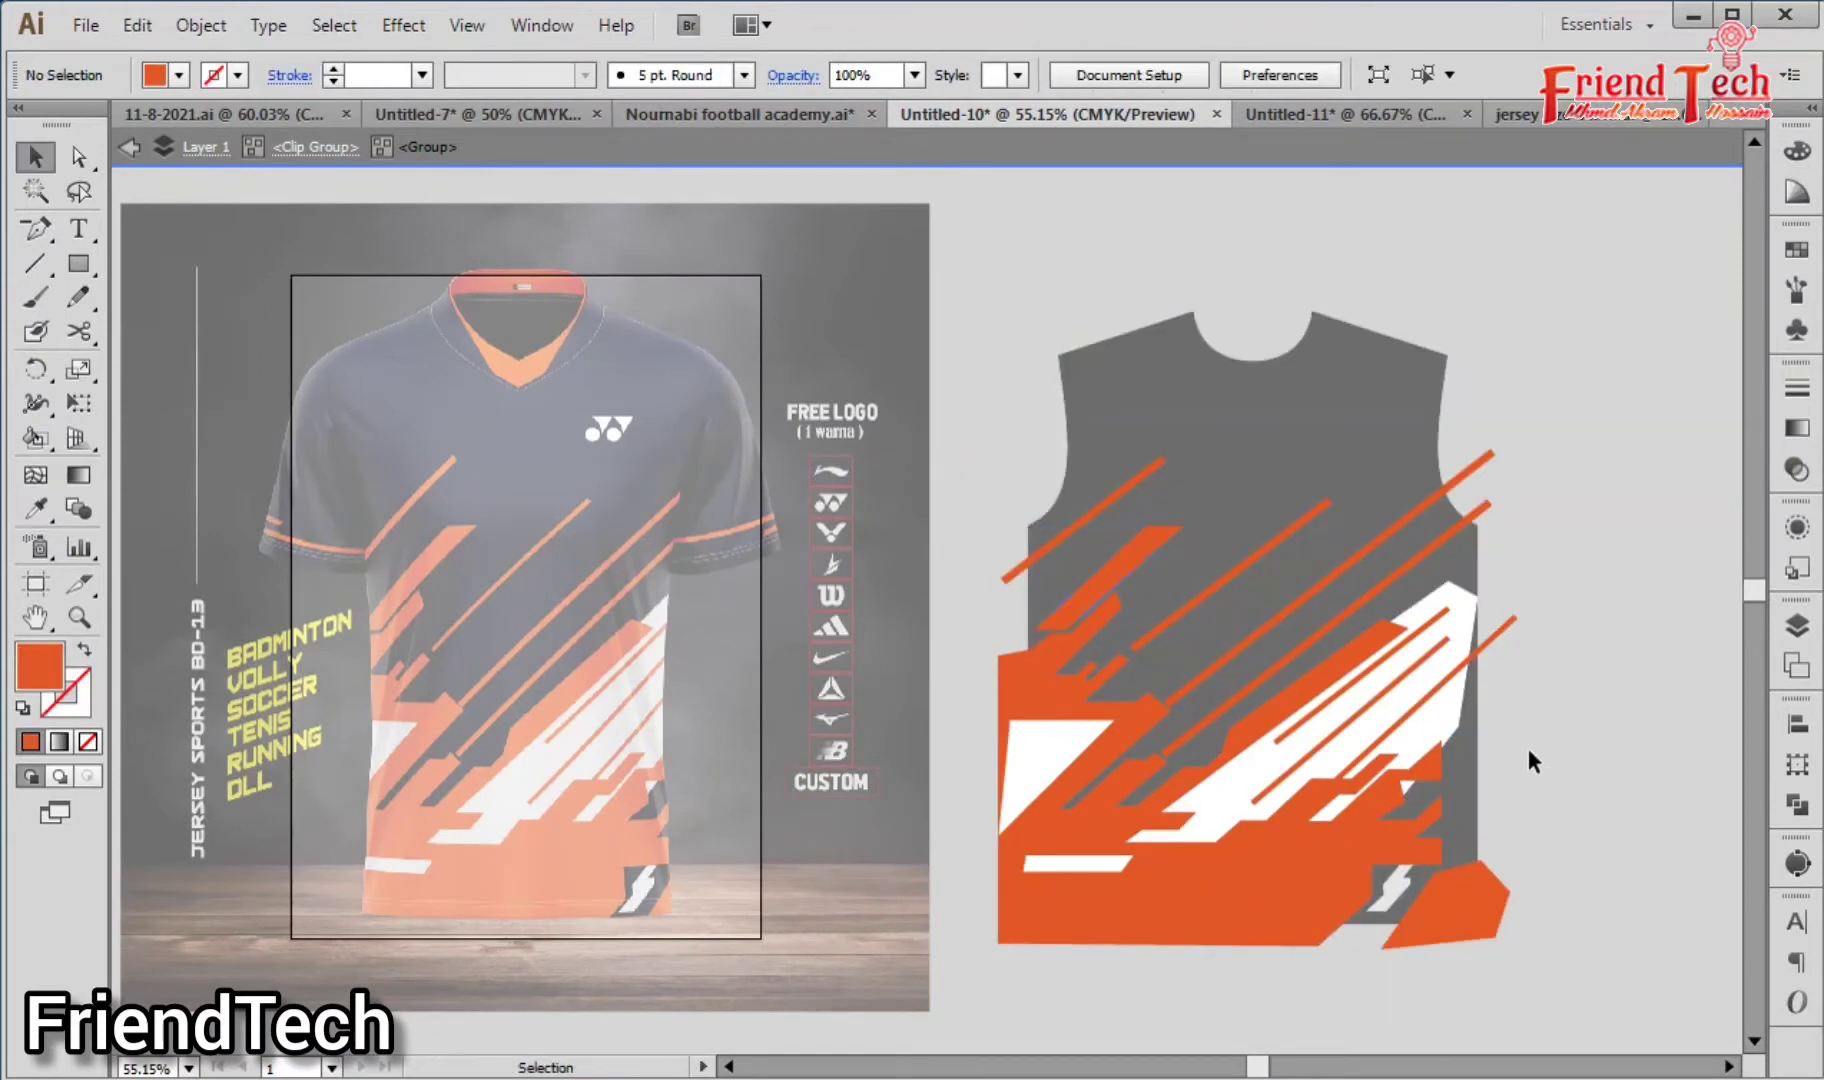
double_click(1528, 750)
Step: Isolate the clip group, stretch the pattern group horizontally past the panel's side edge, and leave isolation
key("z")
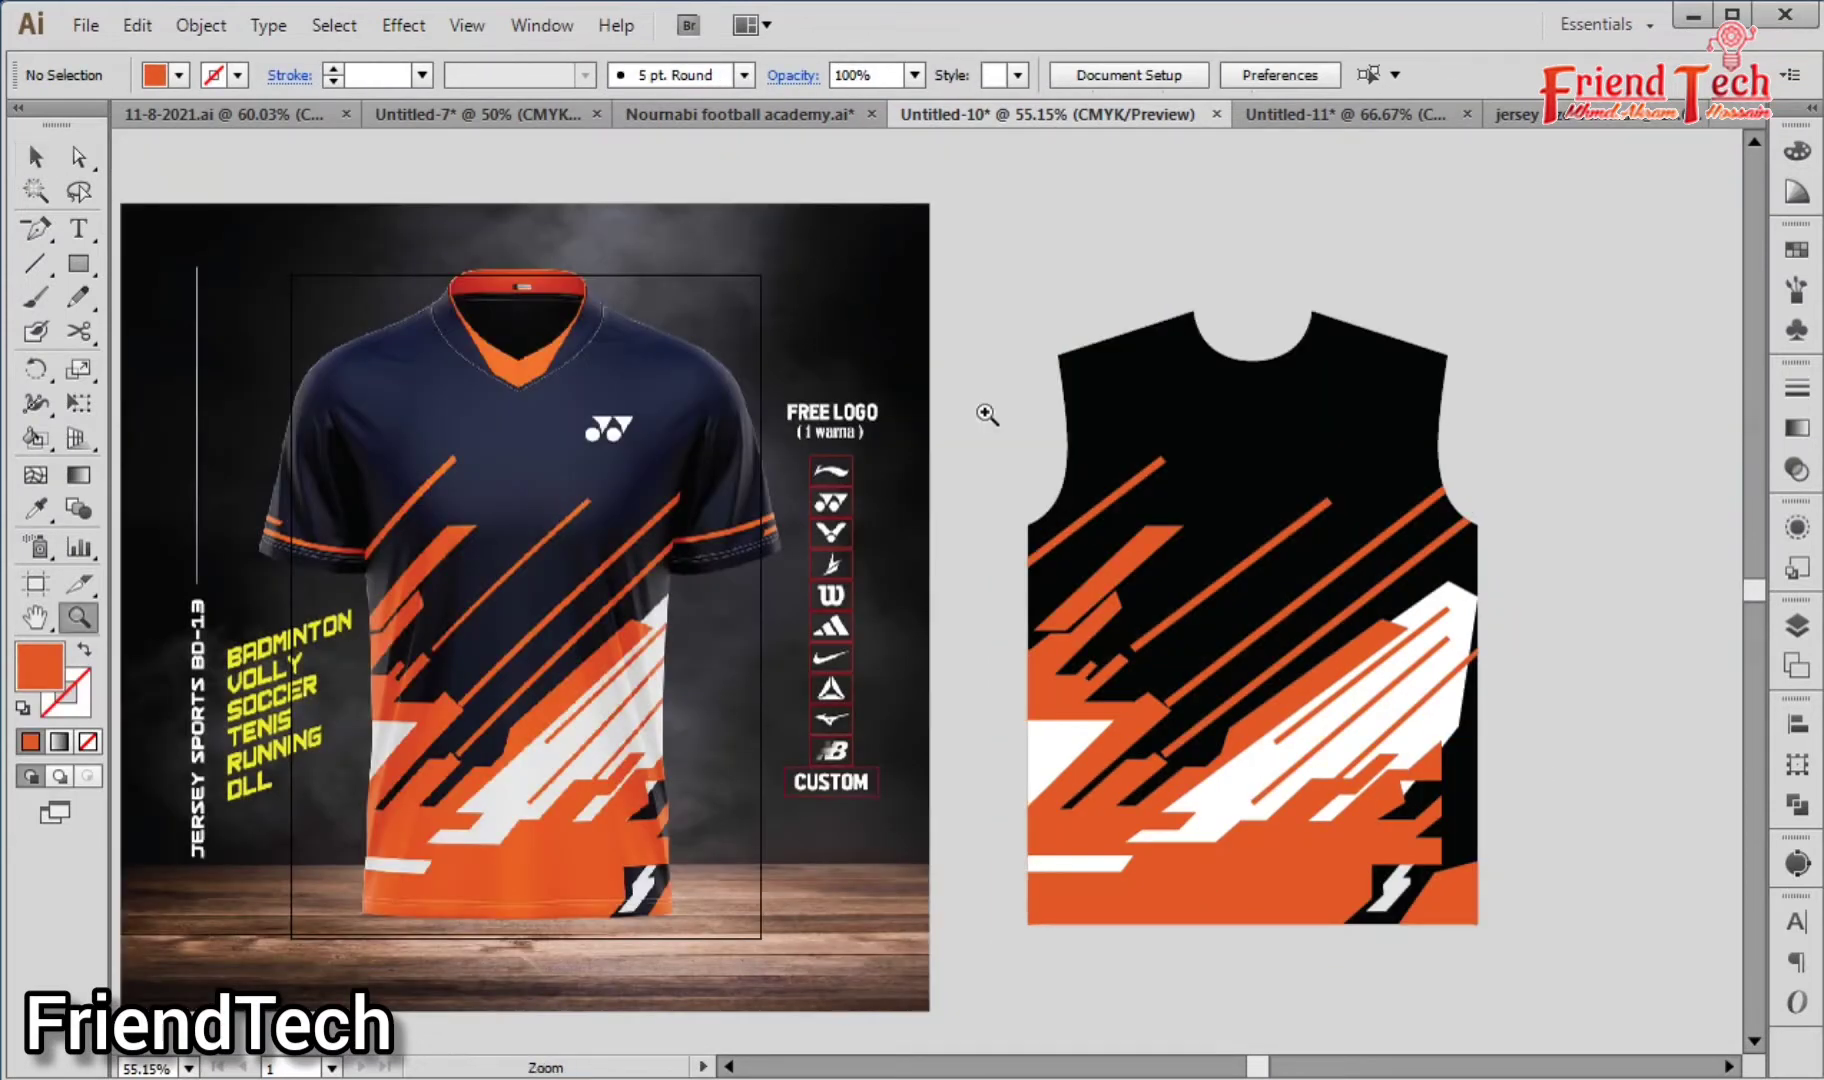
left_click_drag(1425, 858, 1527, 989)
left_click_drag(1188, 849, 1169, 806)
key("ctrl+minus")
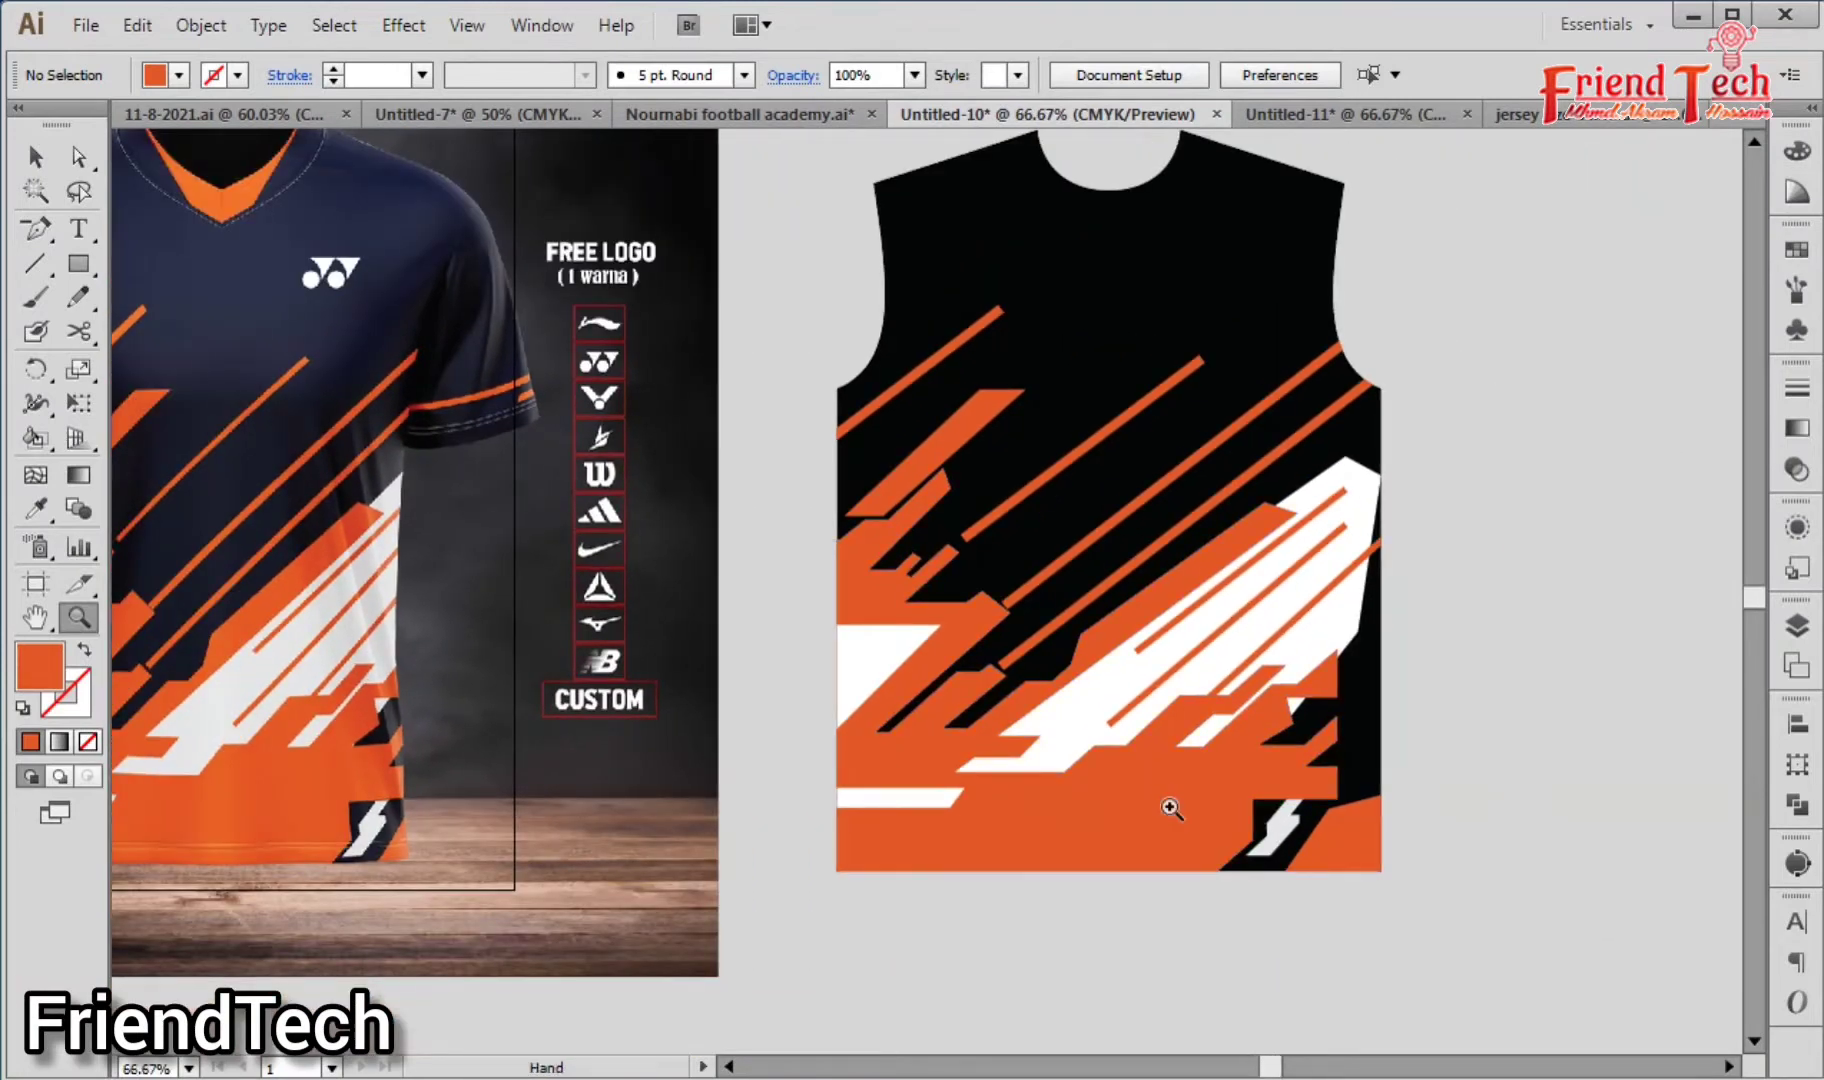
key("v")
left_click(1163, 804)
double_click(1163, 804)
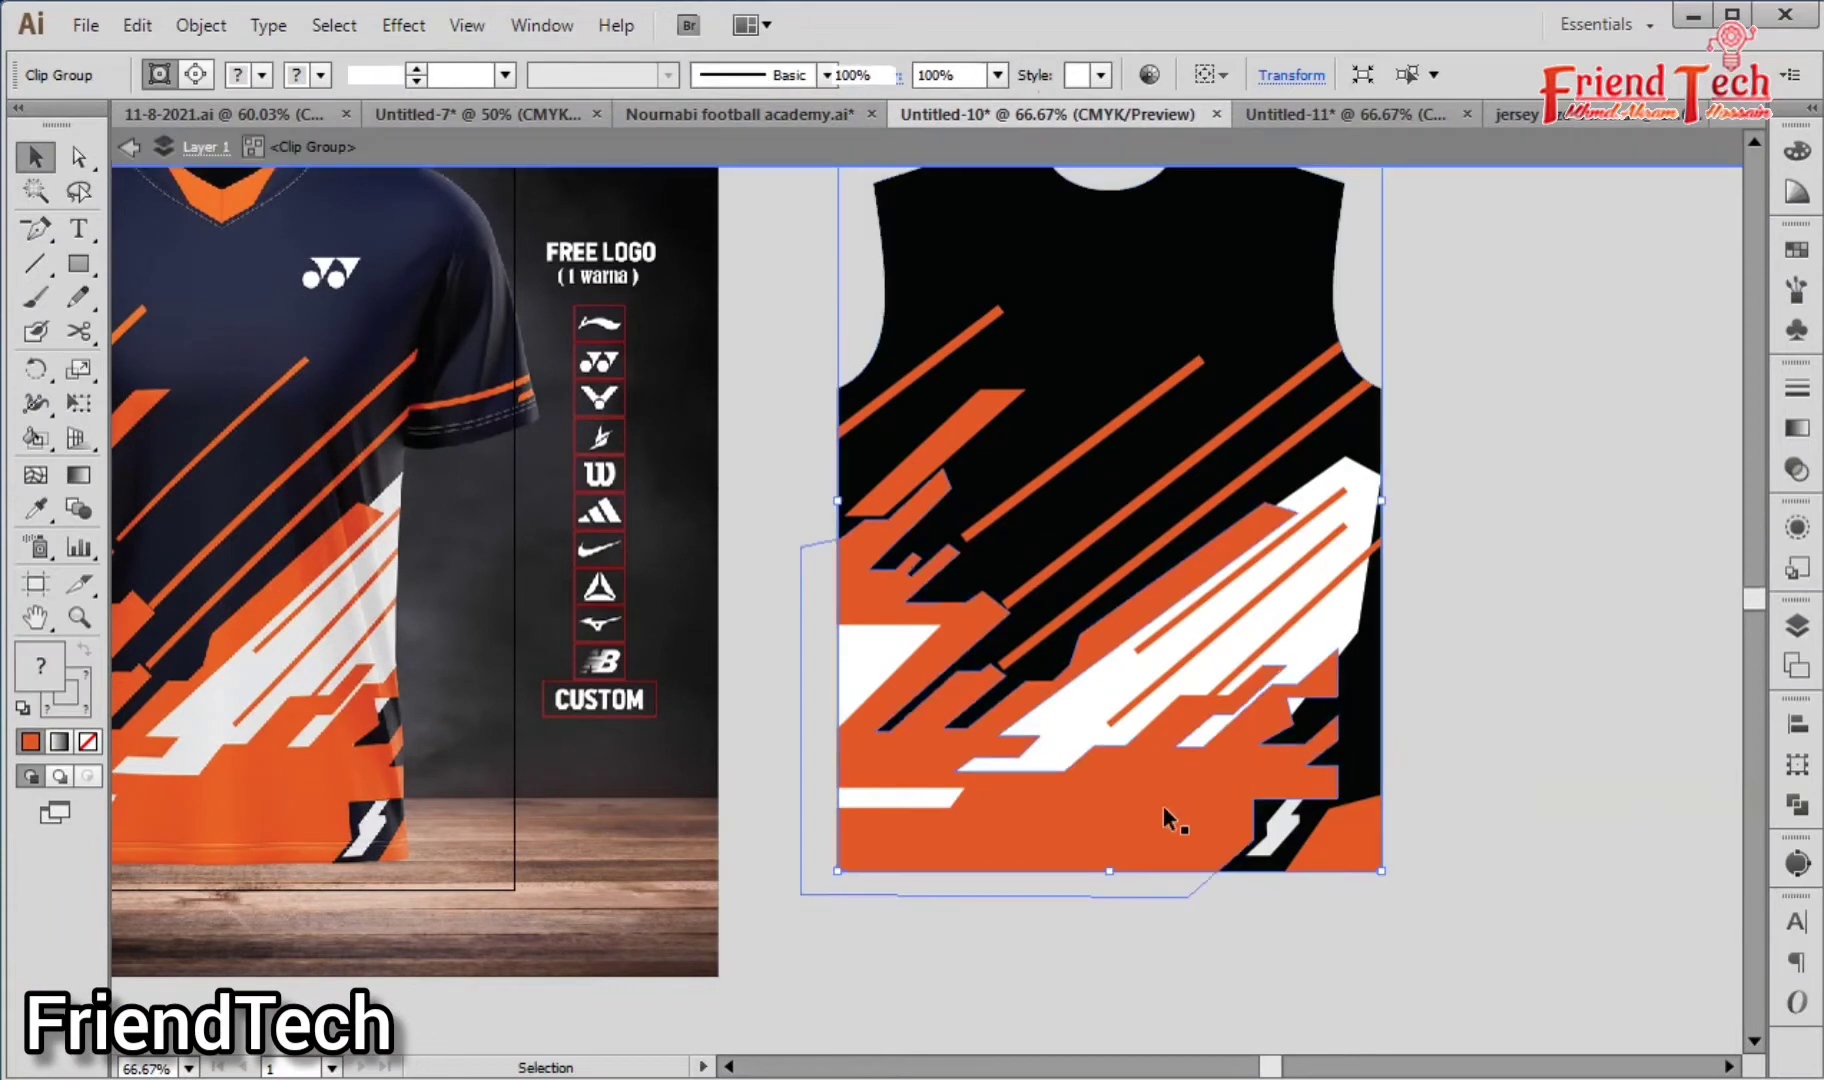
left_click_drag(1429, 606, 1497, 606)
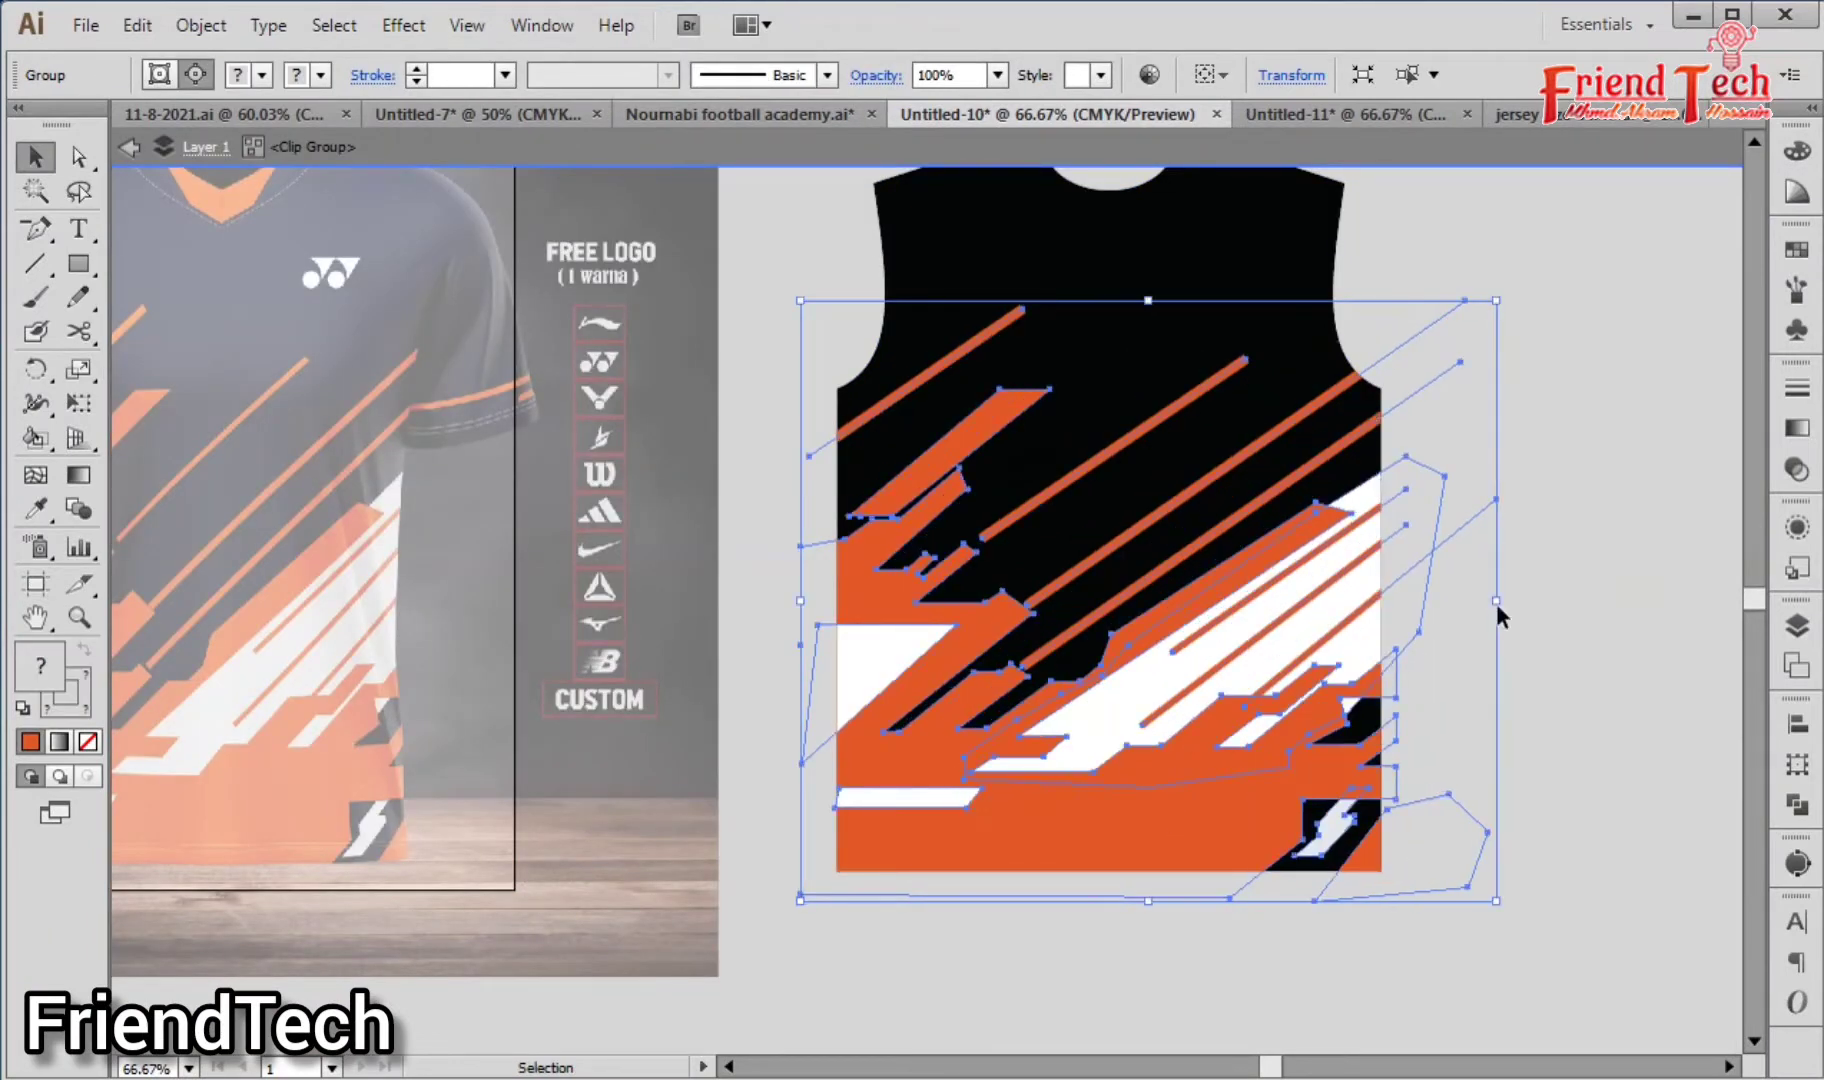
double_click(1452, 663)
key("ctrl+minus")
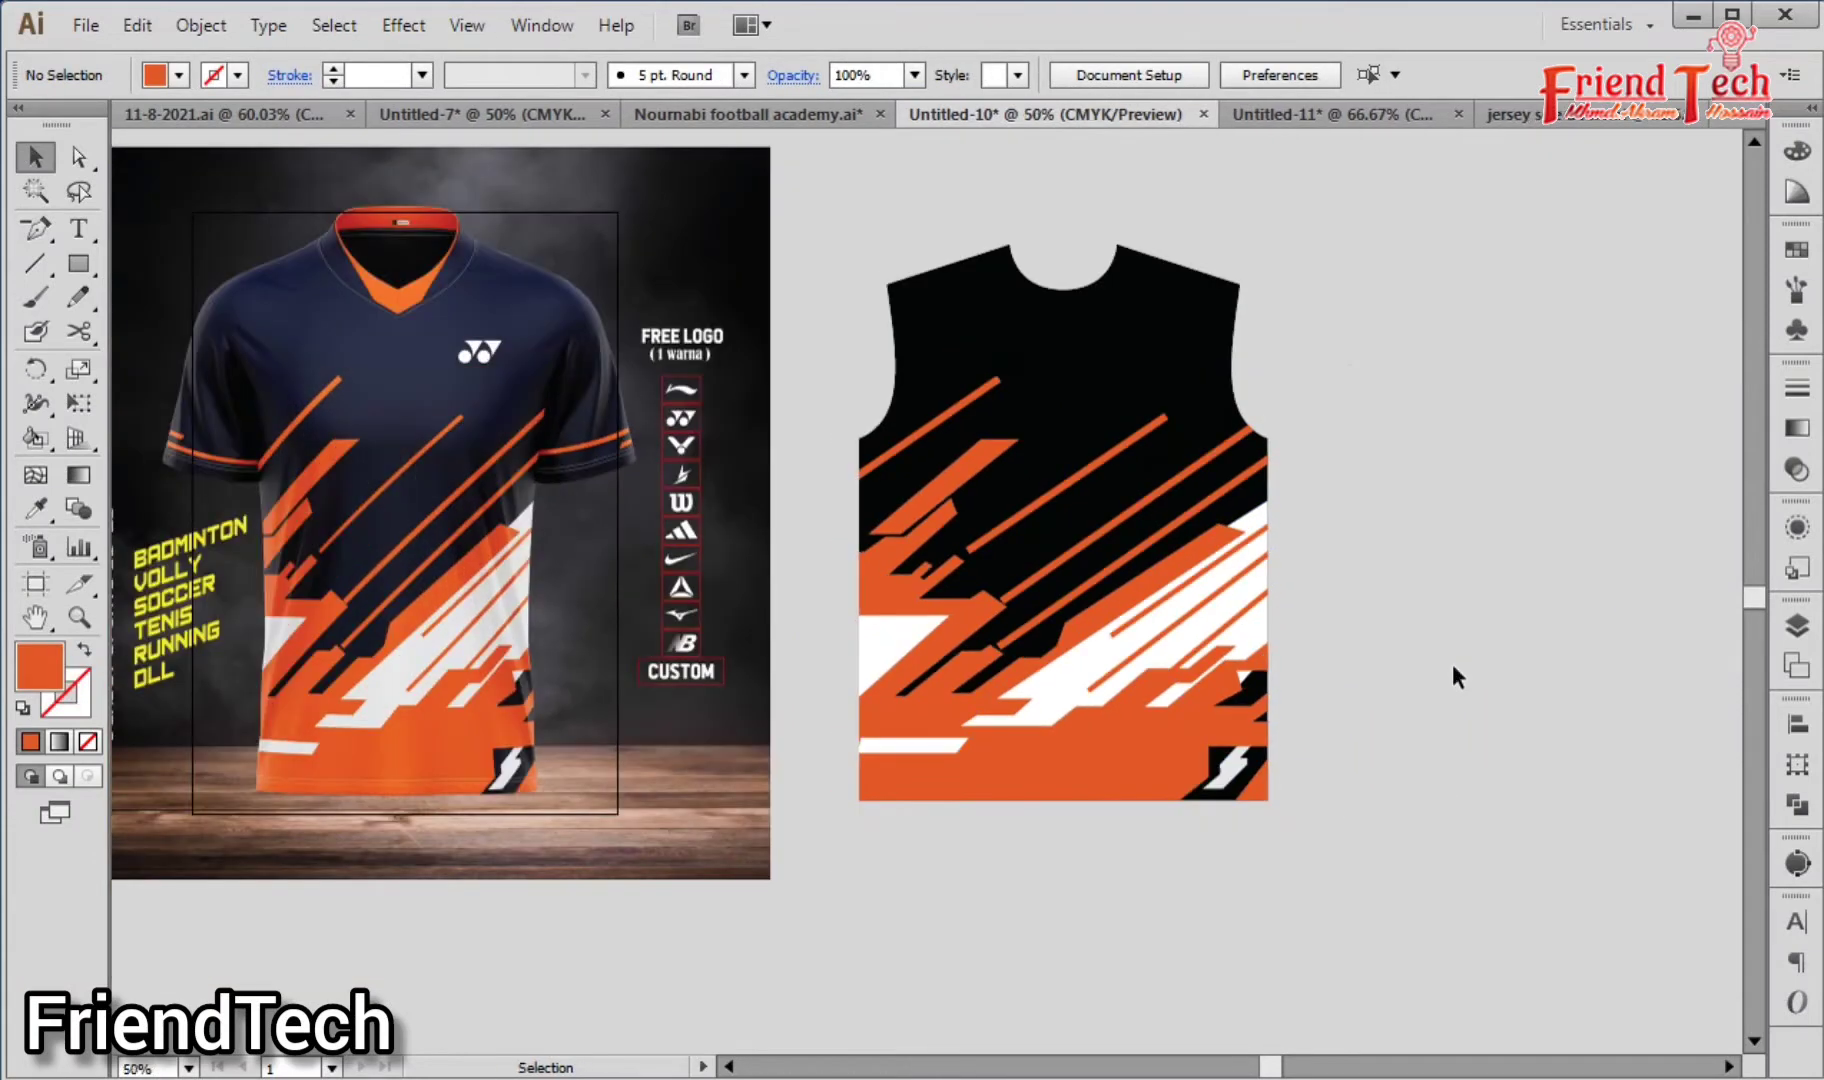
Step: Isolate the clip group, shift the pattern slightly upward within the front panel, leave isolation, and select the whole clip group
left_click_drag(1343, 737, 1383, 760)
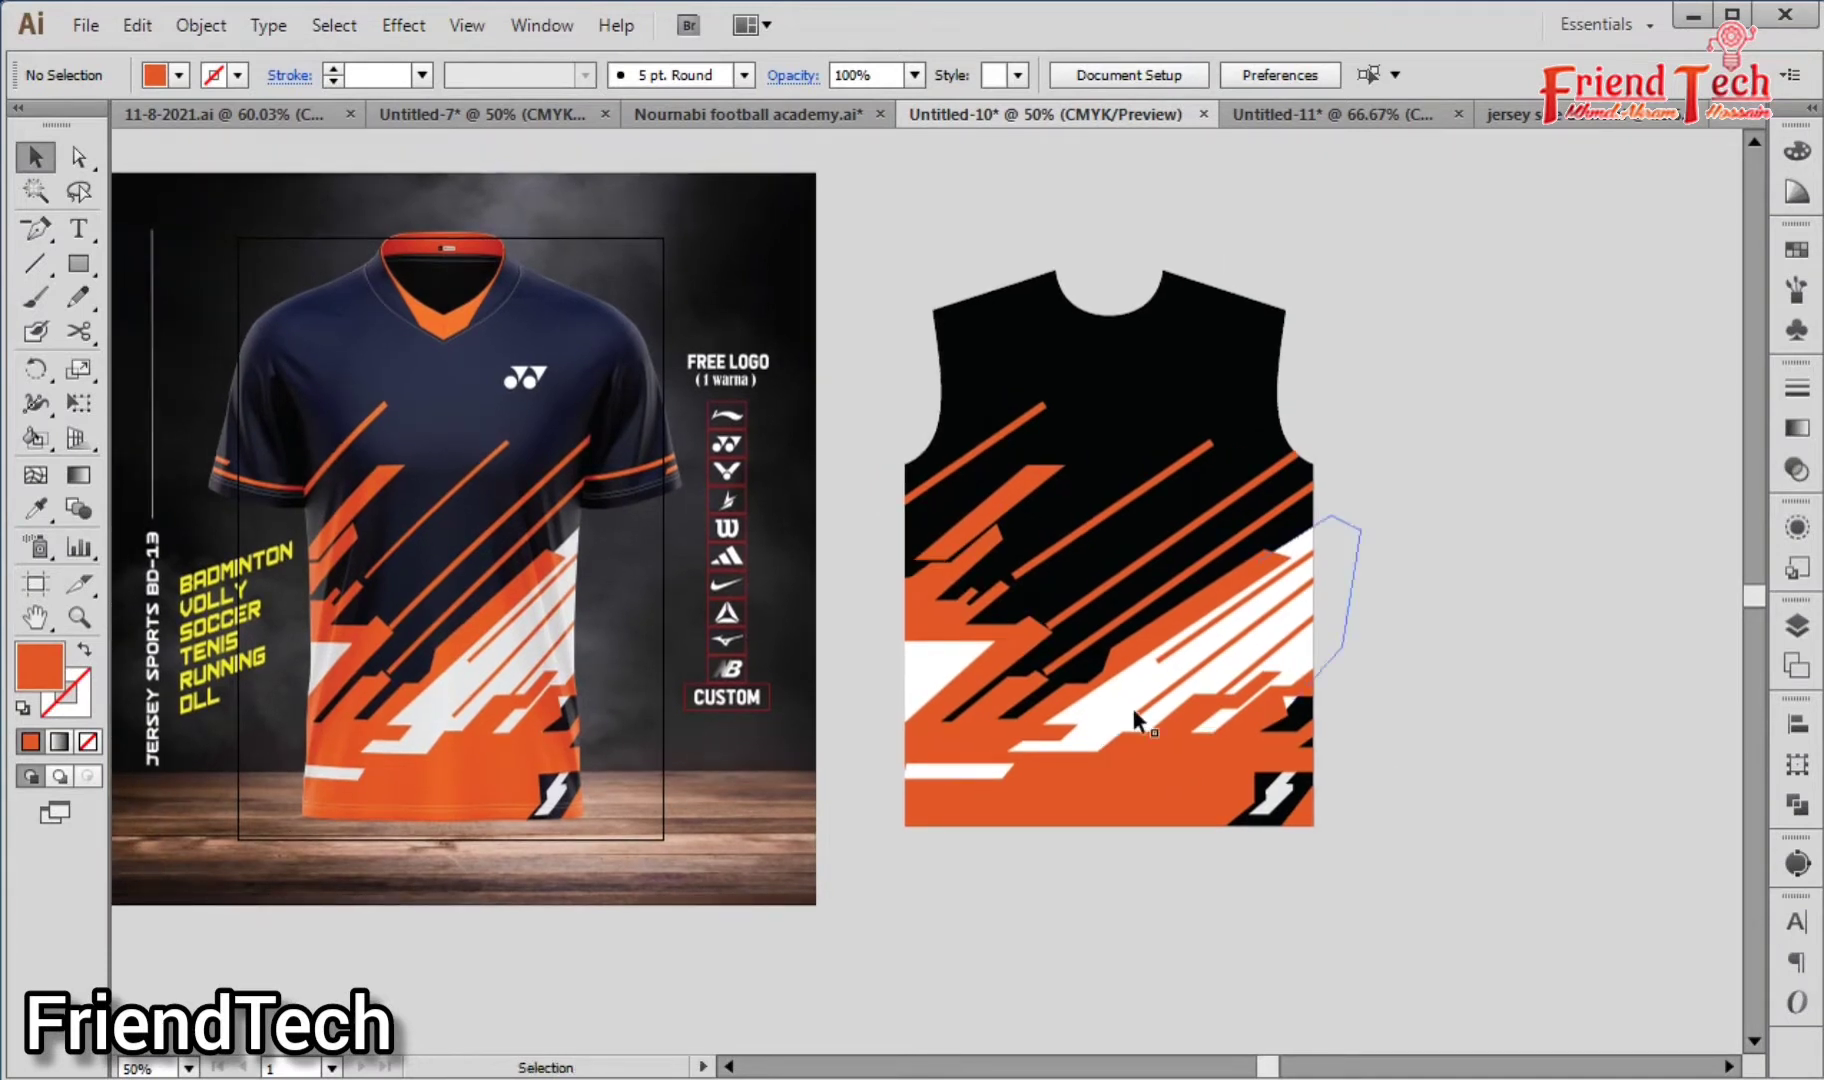
key("z")
left_click_drag(1198, 633, 1184, 676)
key("v")
left_click_drag(1387, 608, 1393, 614)
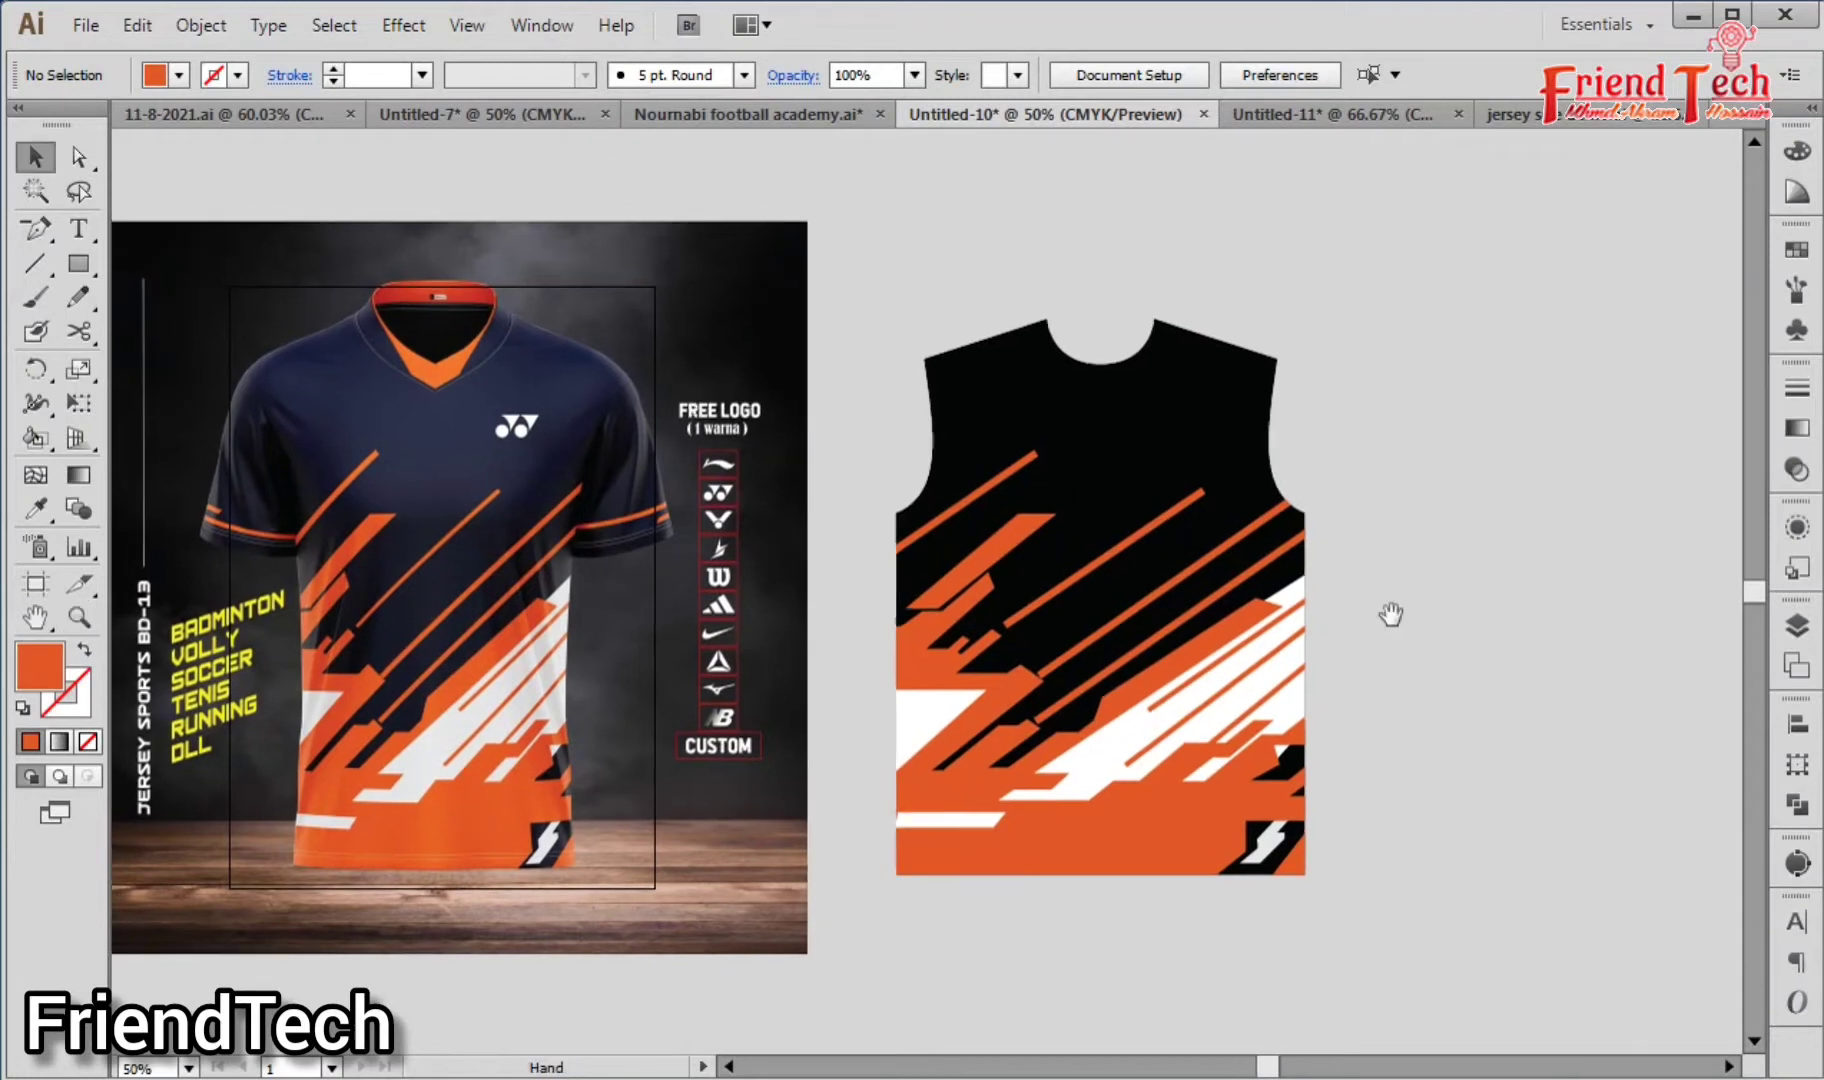
left_click_drag(1348, 350, 1146, 818)
left_click(1099, 1046)
double_click(1144, 817)
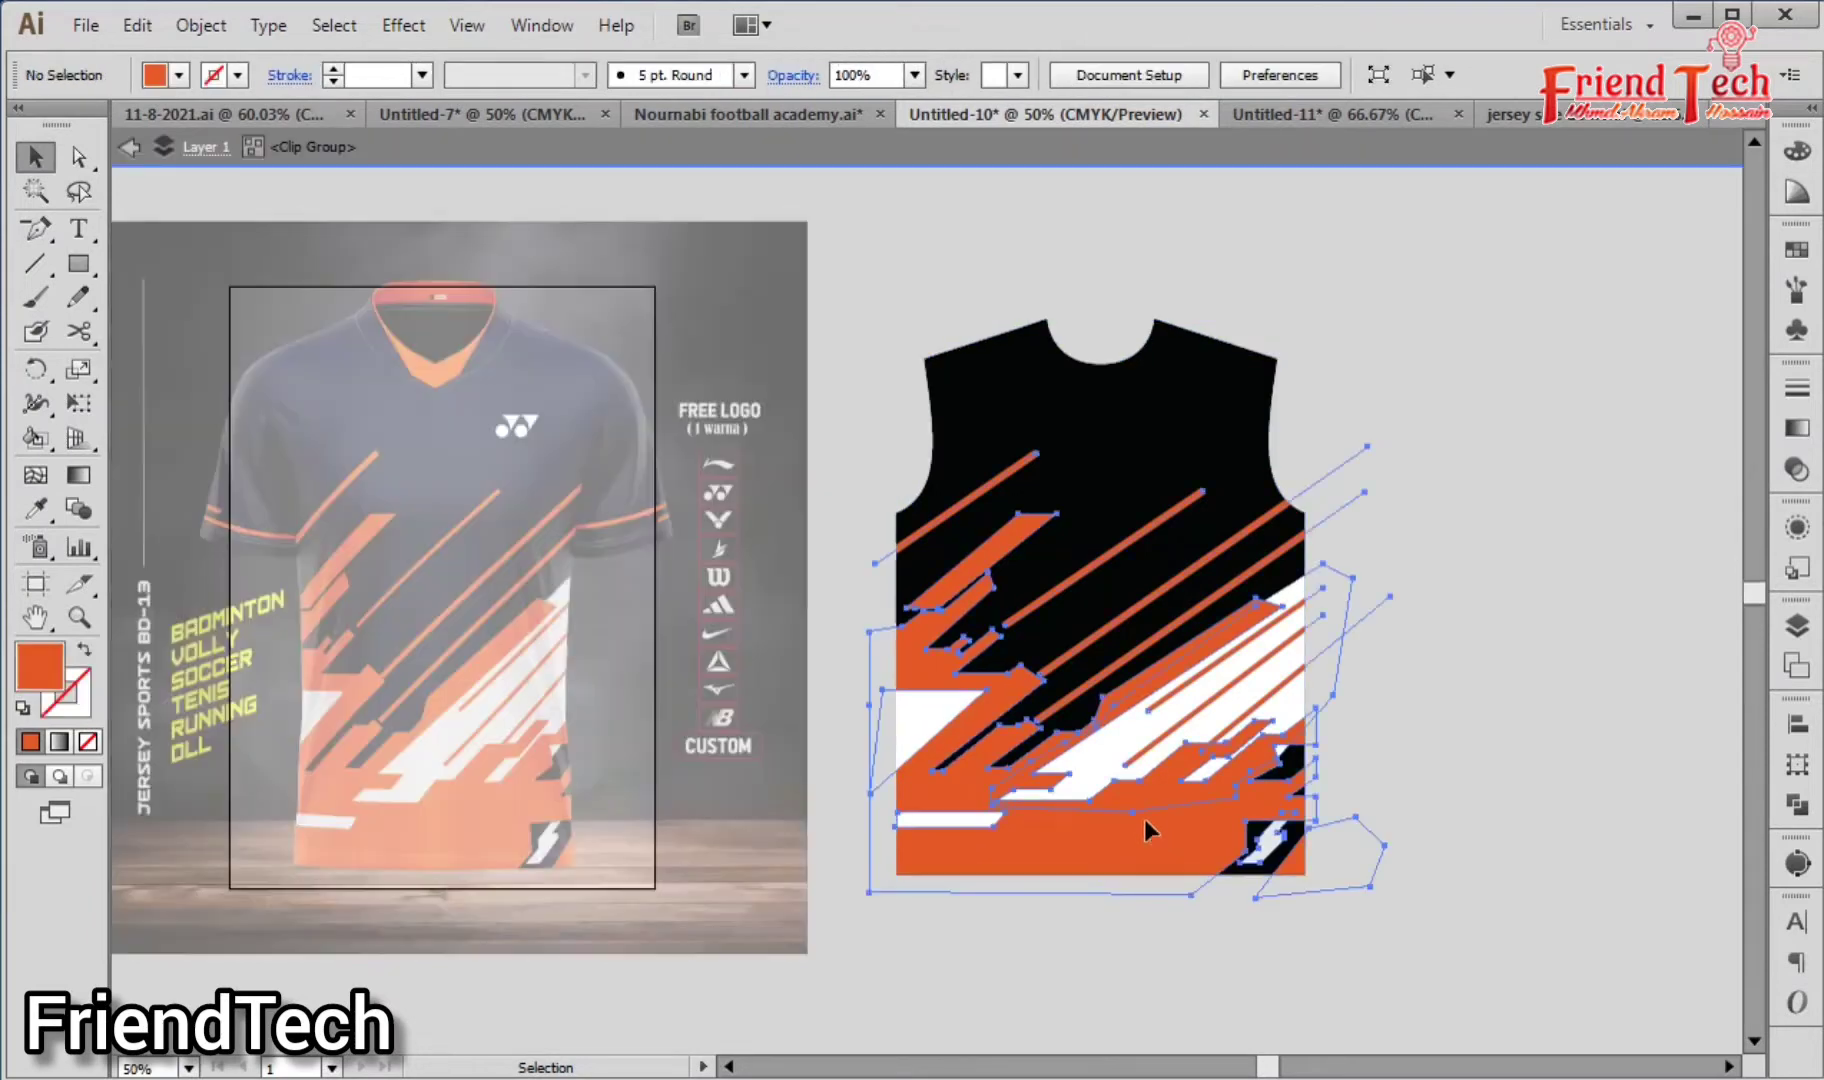
left_click_drag(1129, 446, 1136, 414)
left_click(1432, 632)
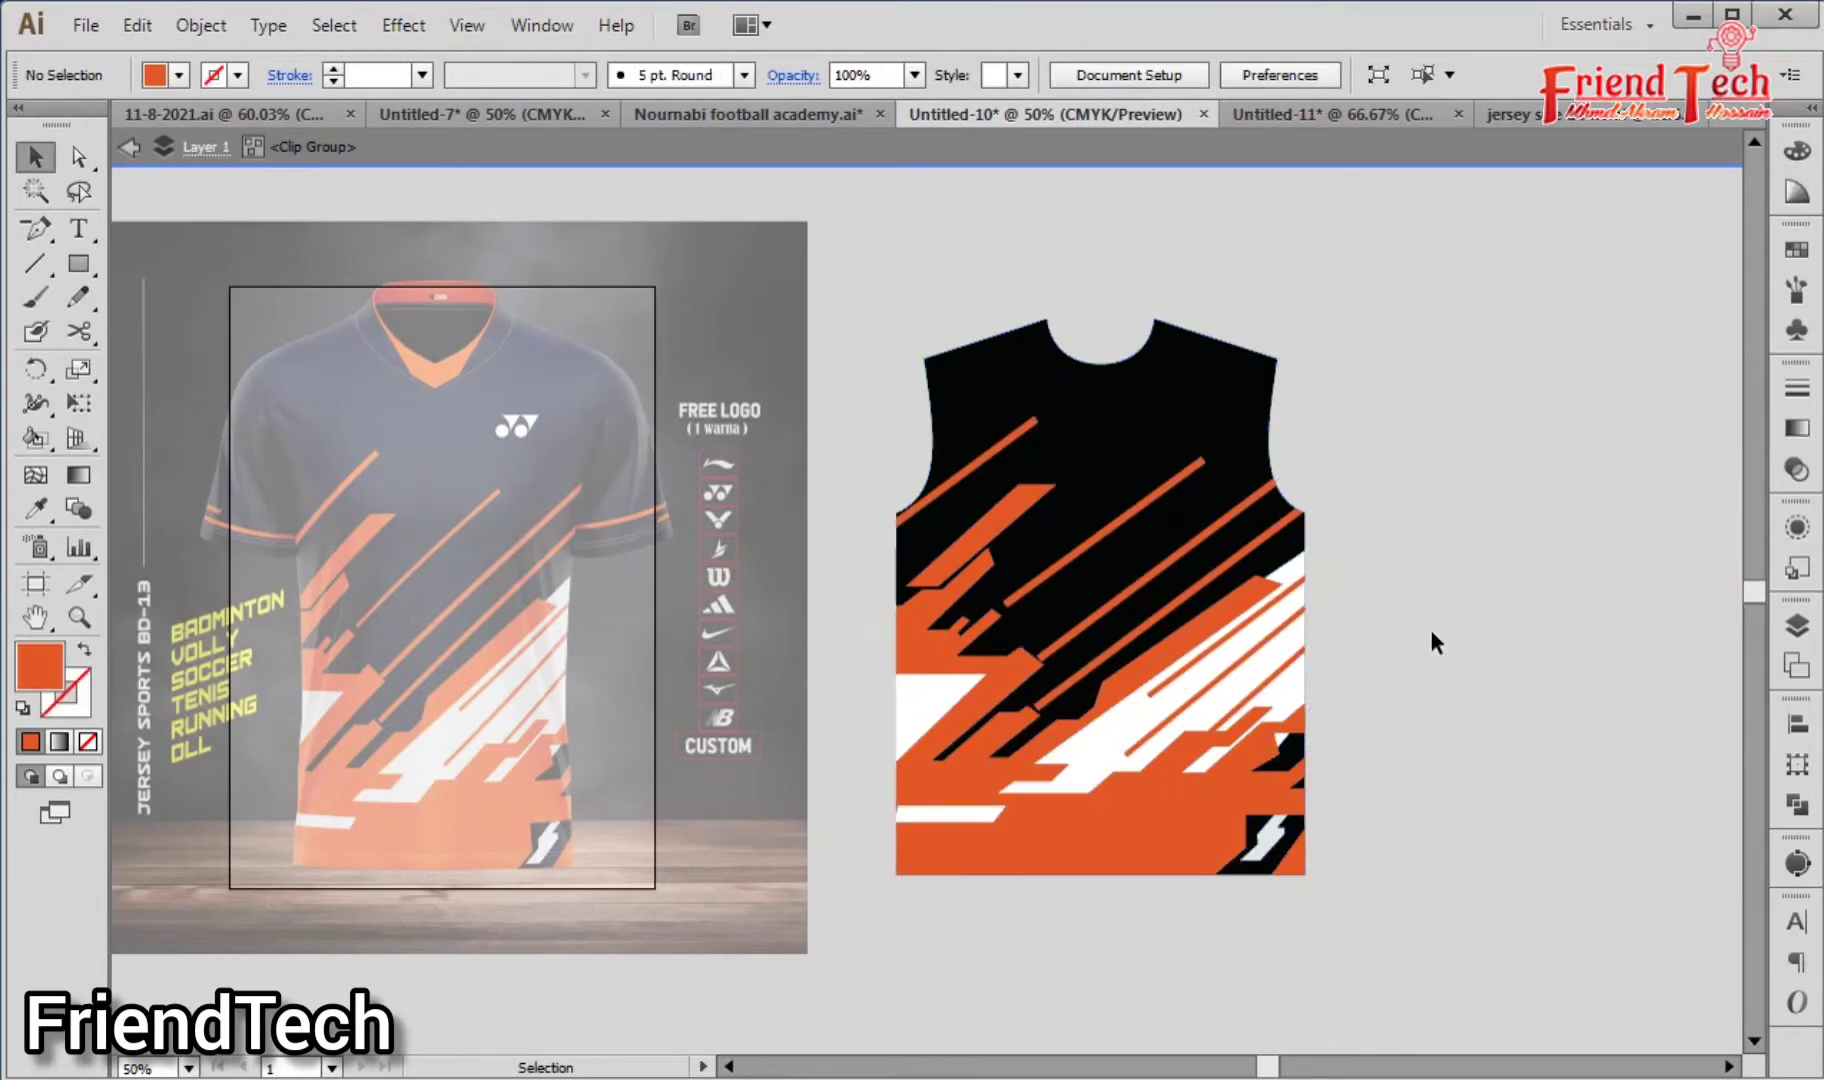
double_click(1431, 630)
left_click_drag(1429, 627, 1418, 630)
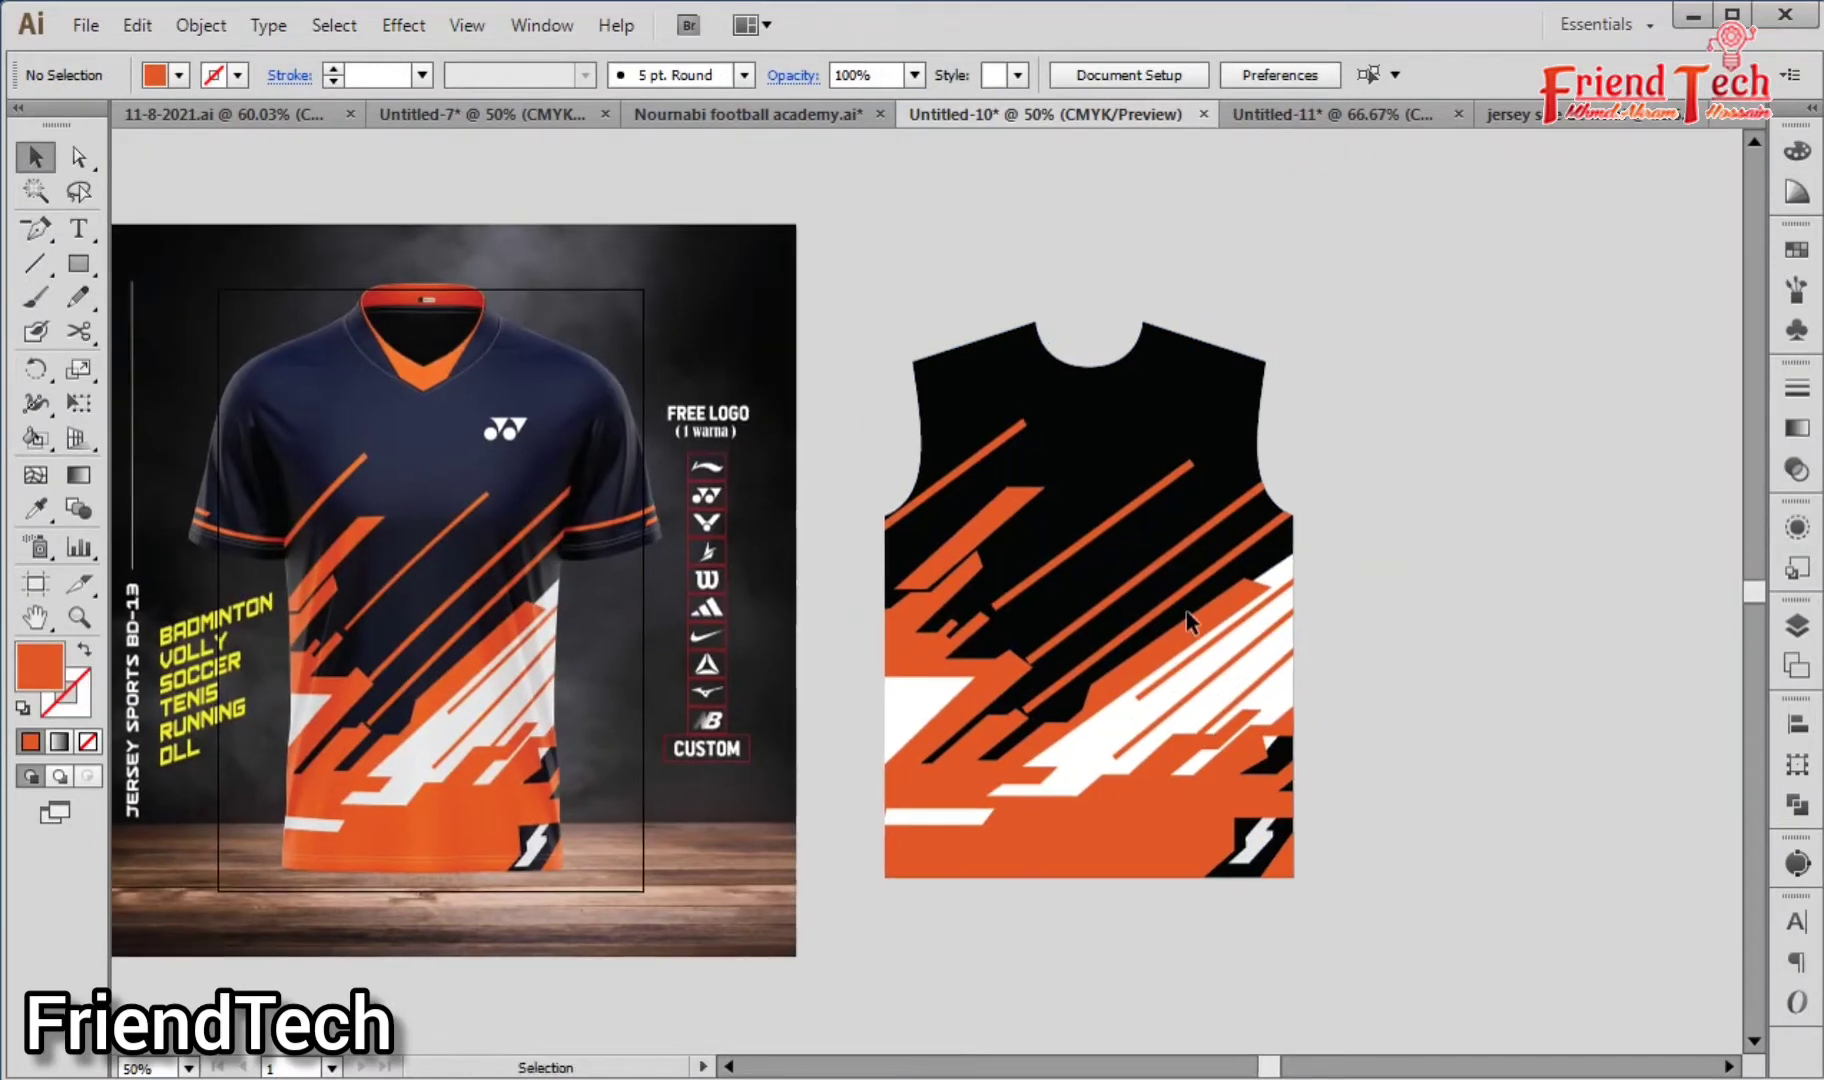
left_click(1173, 678)
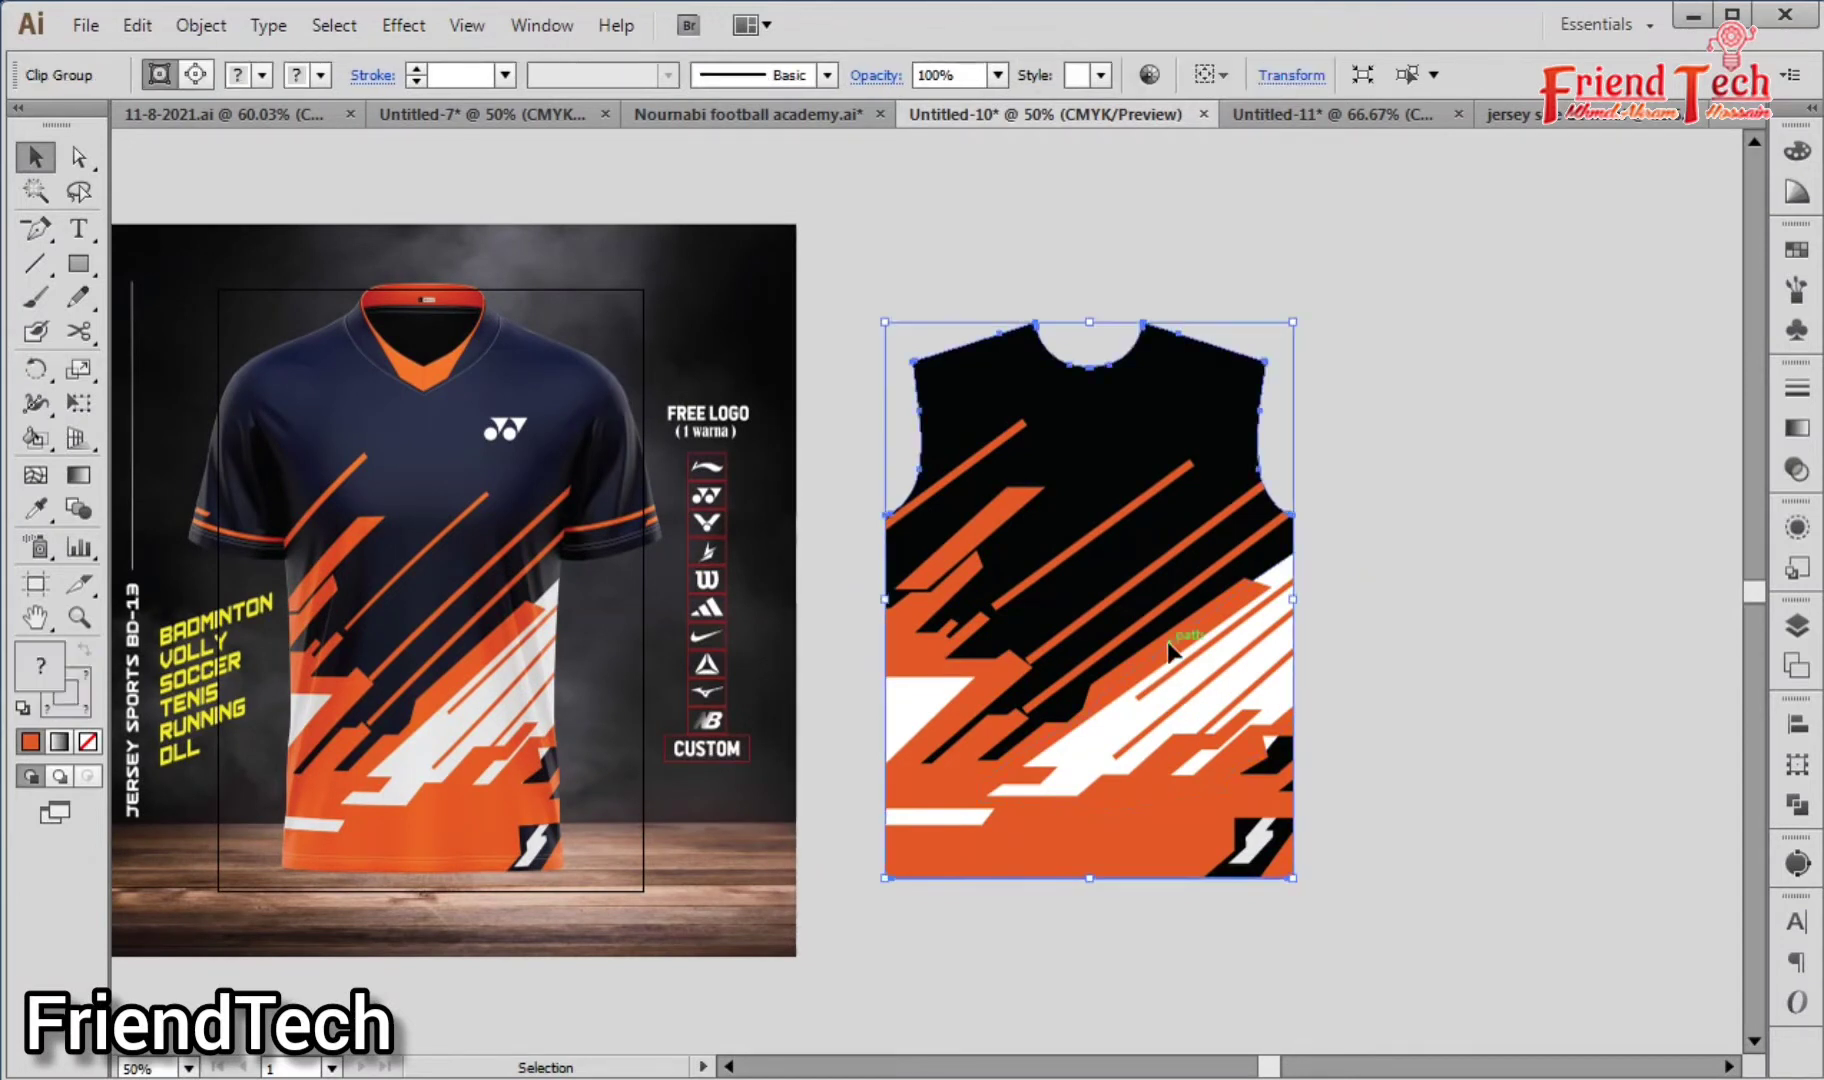
Step: Isolate the clip group, lower the pattern group's top edge slightly to compress it vertically, and leave isolation
double_click(1173, 651)
left_click(1118, 414)
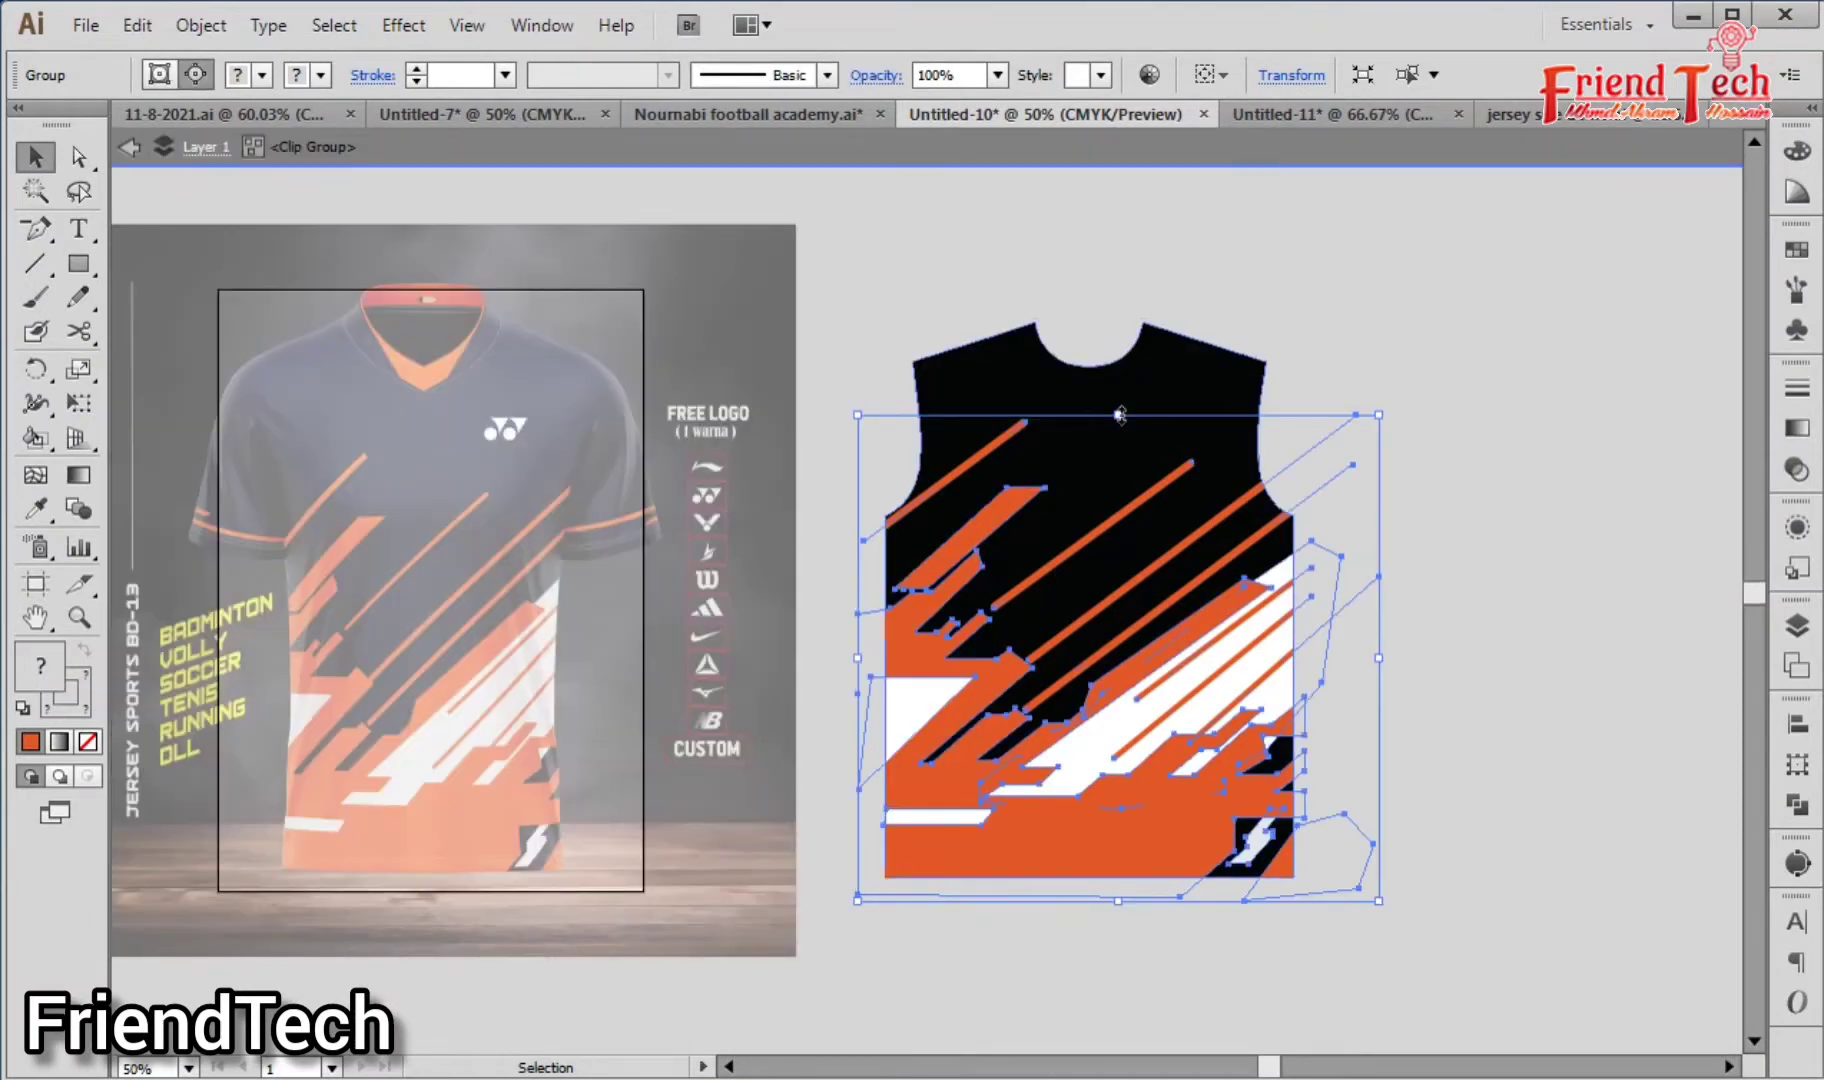
left_click_drag(1119, 416, 1119, 447)
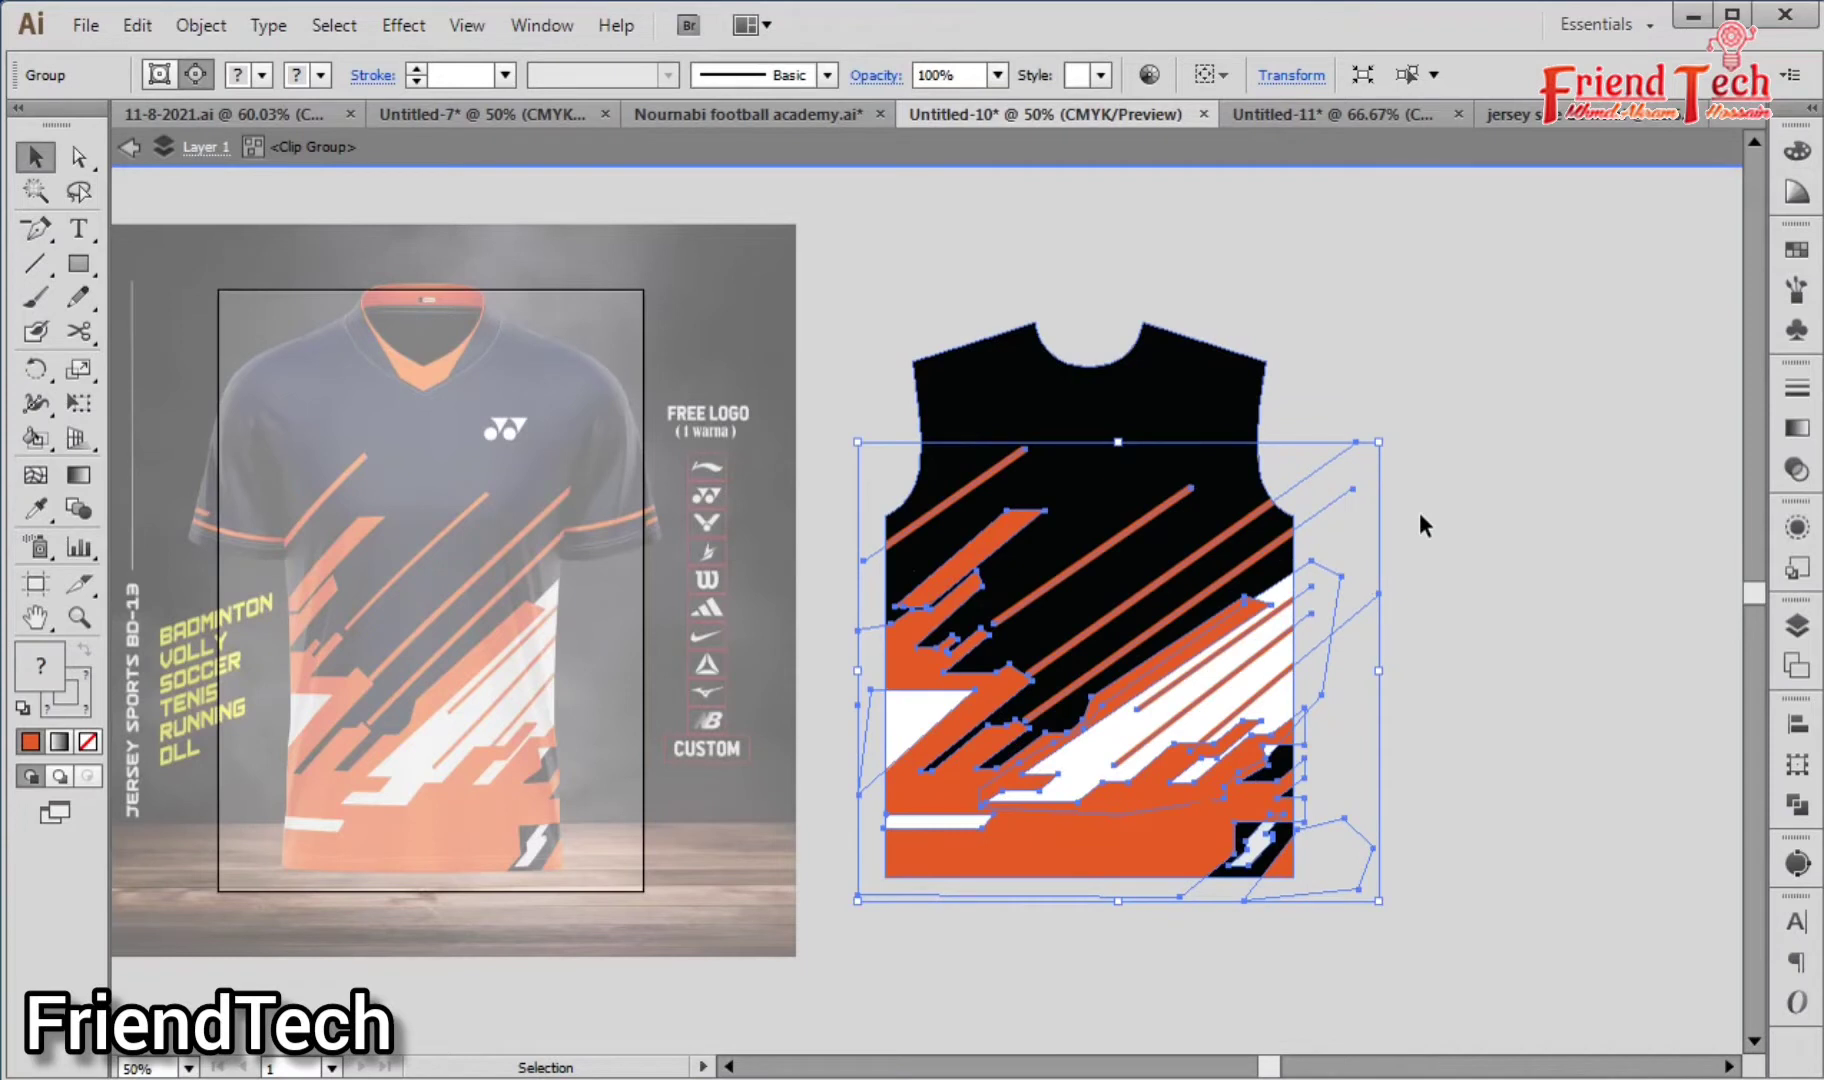
double_click(1466, 545)
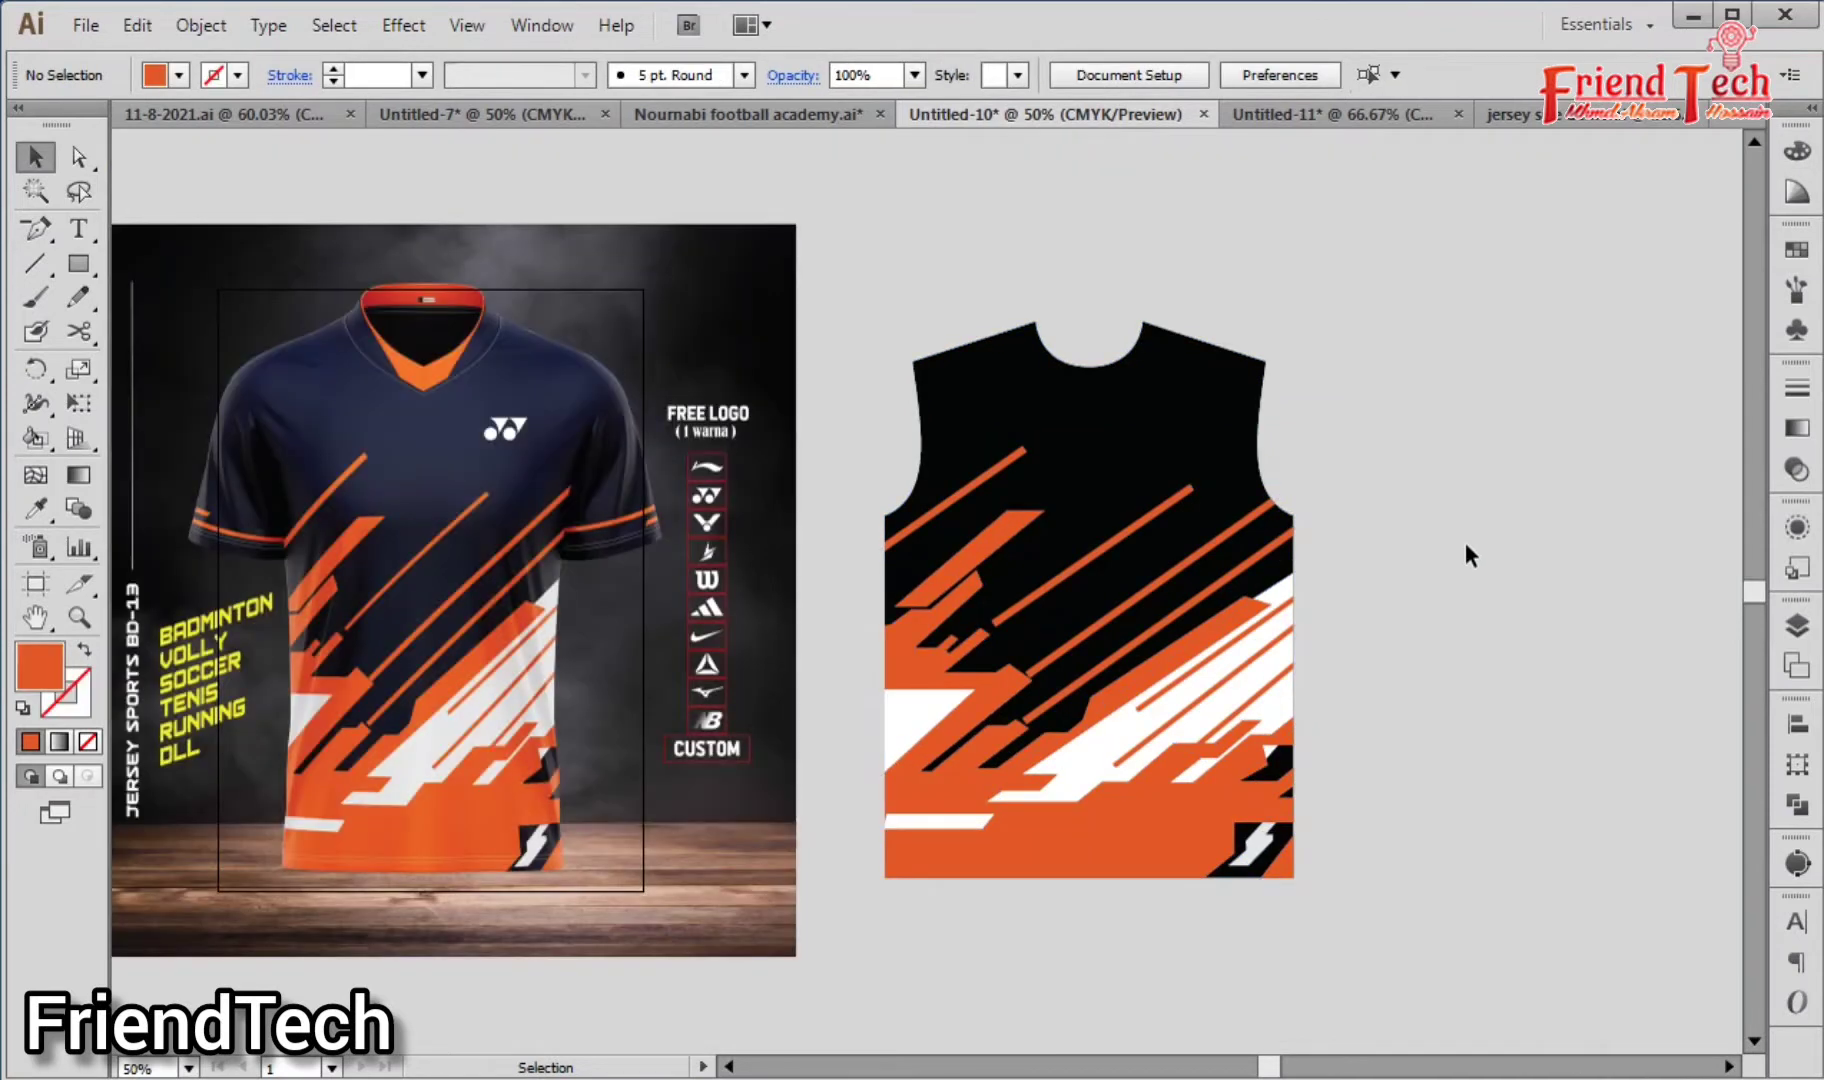
Step: Switch to the Untitled-11 document and select the Wahid Telecom and AKS logos for copying
left_click_drag(1462, 556, 1375, 565)
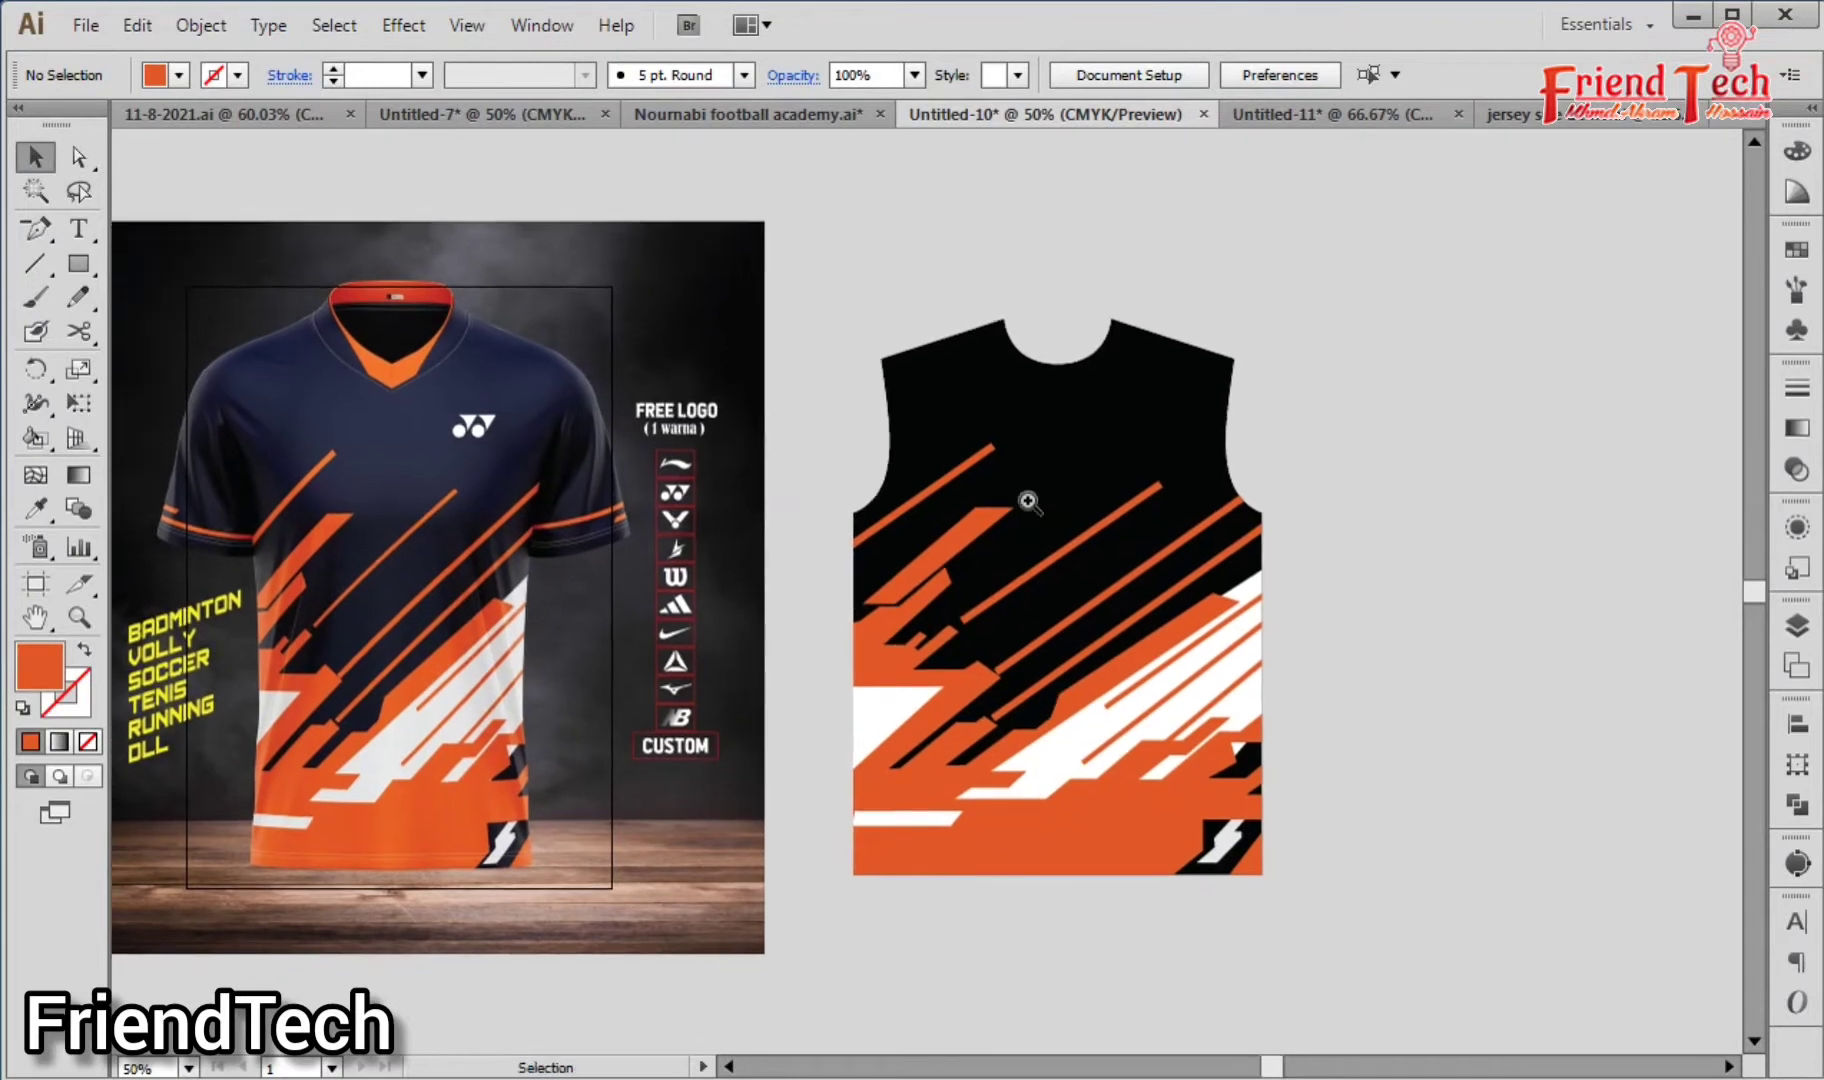
key("z")
left_click_drag(812, 311, 1494, 977)
key("v")
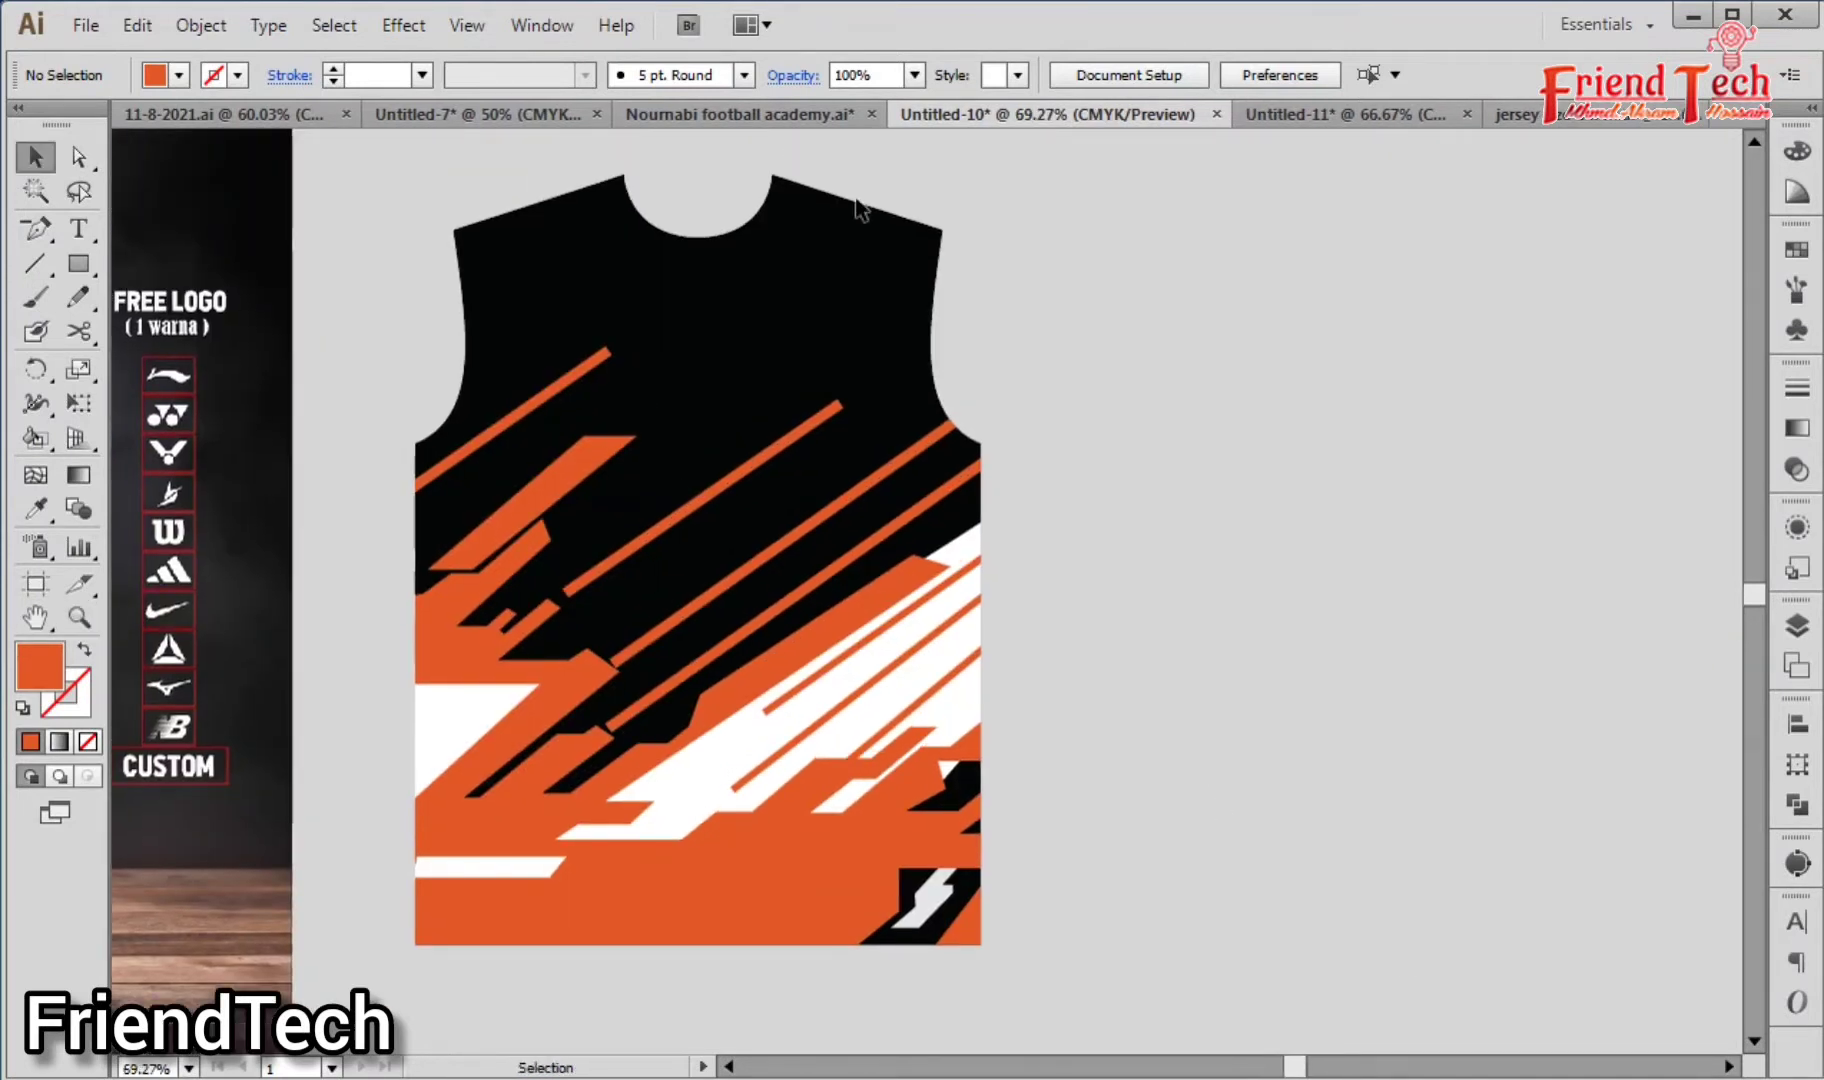
left_click(1303, 118)
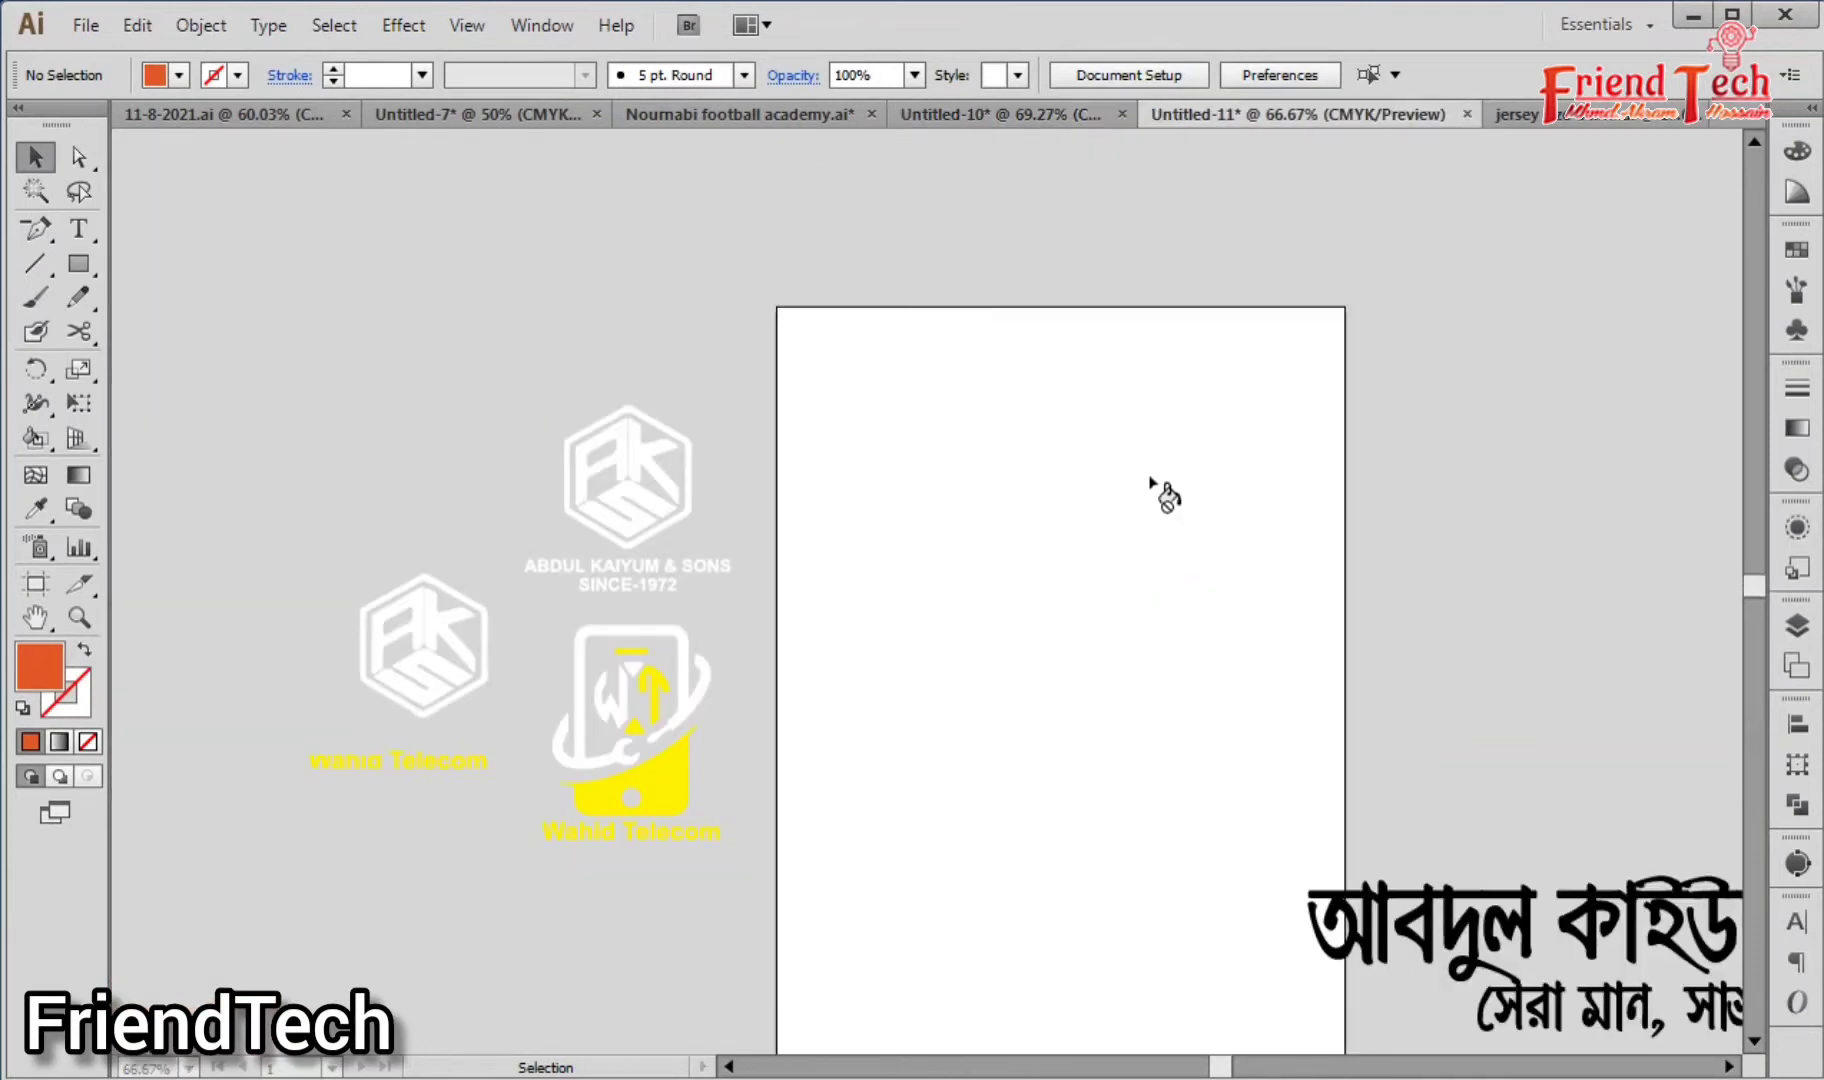
left_click(658, 748)
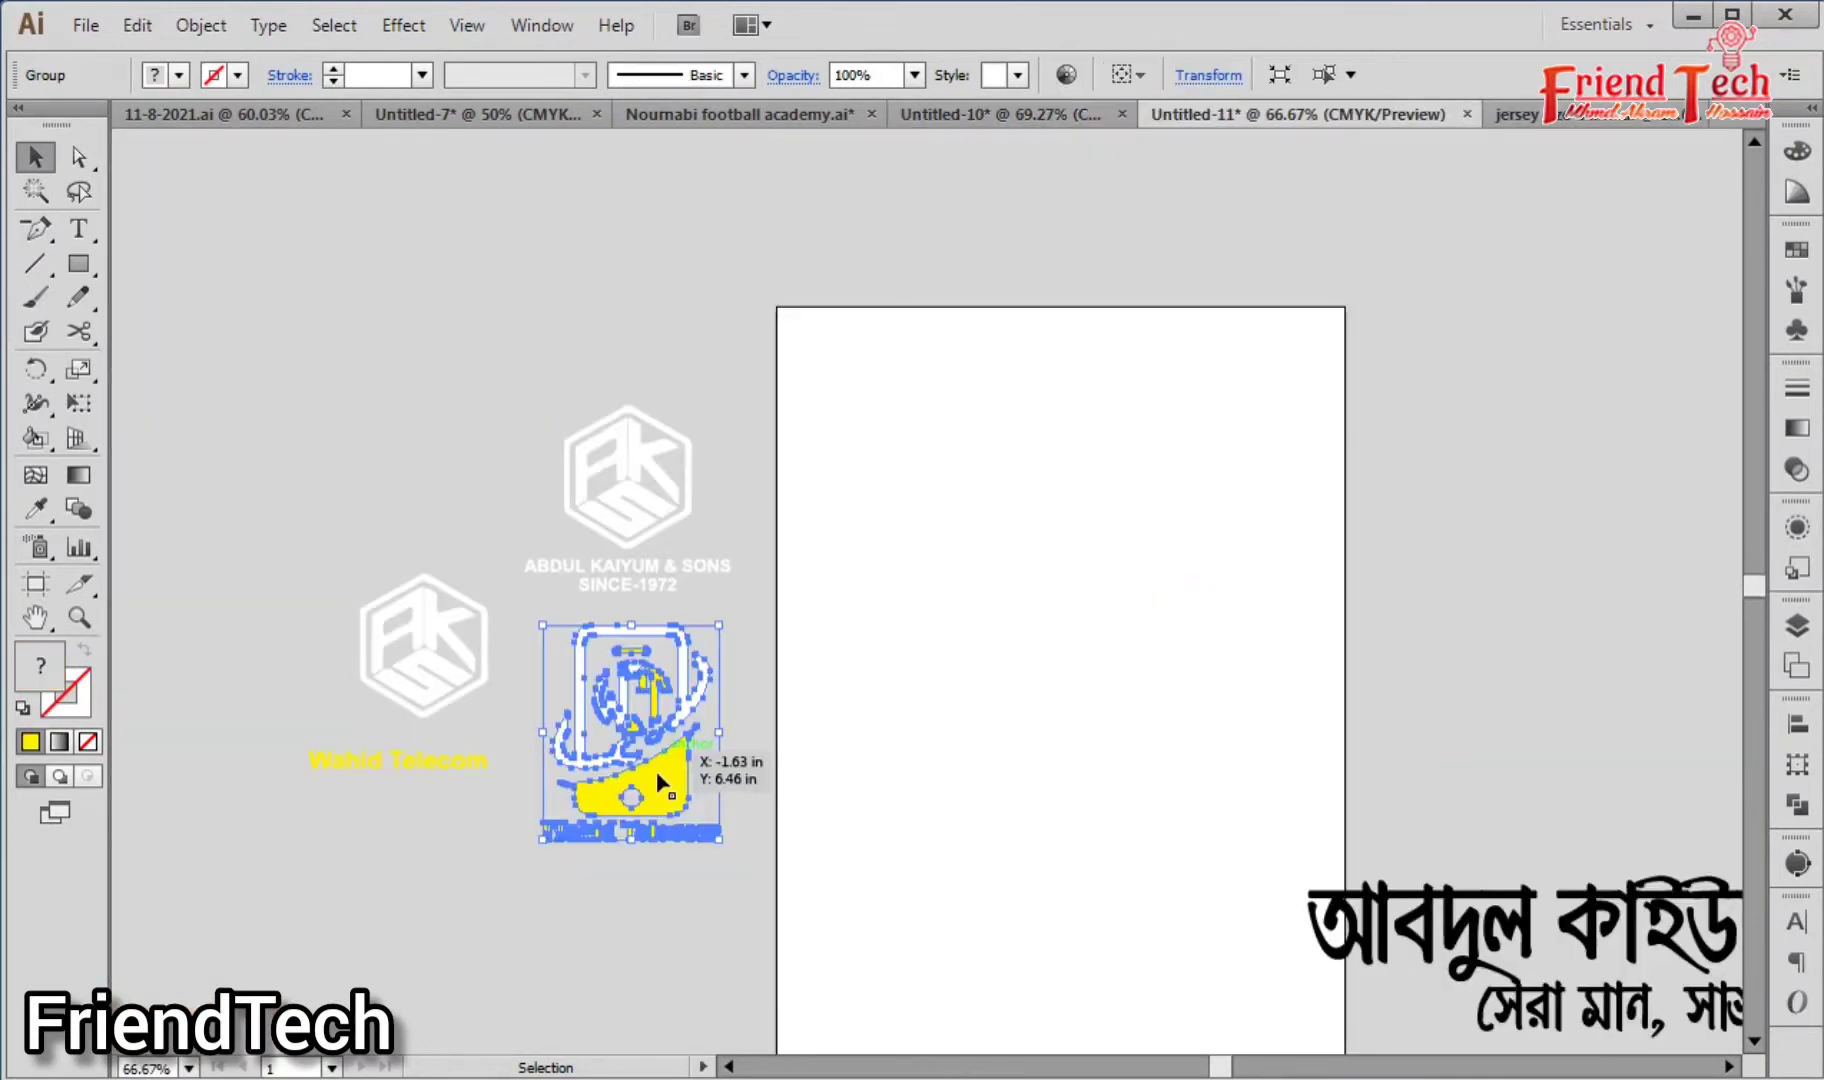
left_click(665, 522, "shift")
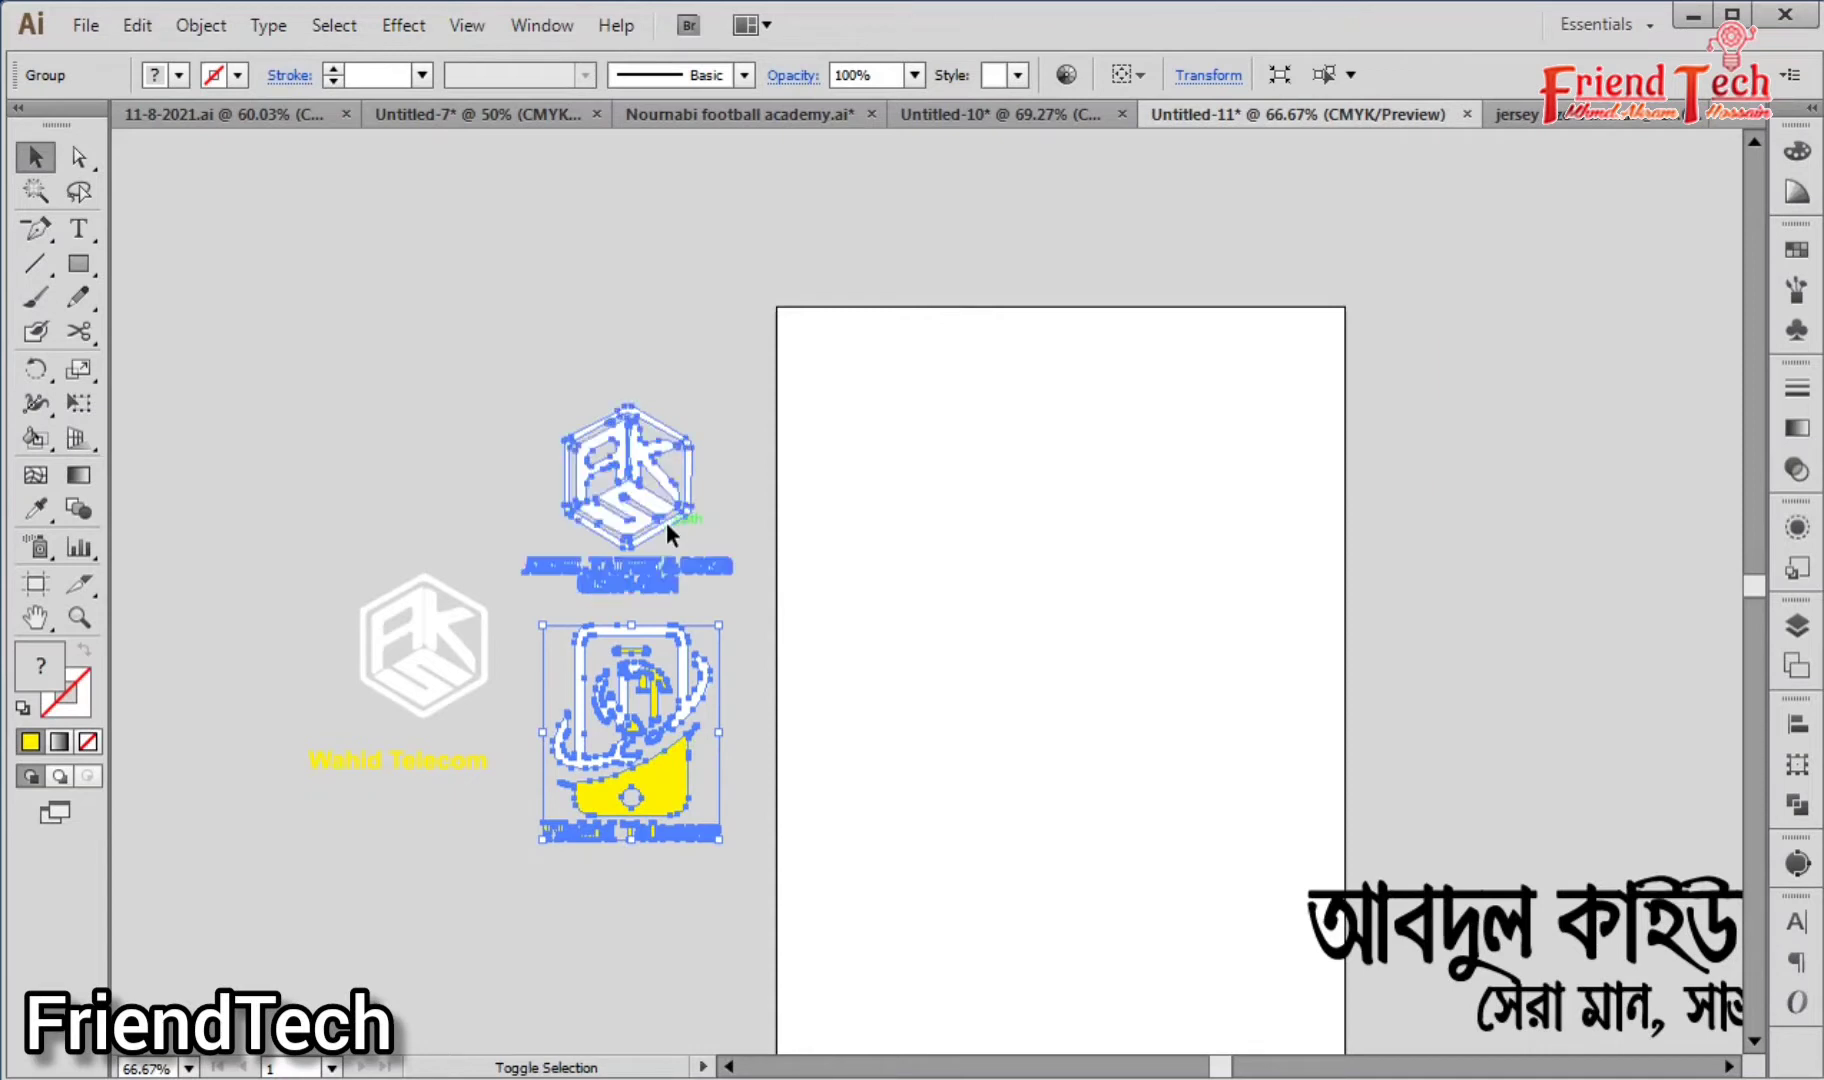
Step: Paste both logos into Untitled-10 and move each onto the empty canvas beside the jersey panel
left_click(1042, 110)
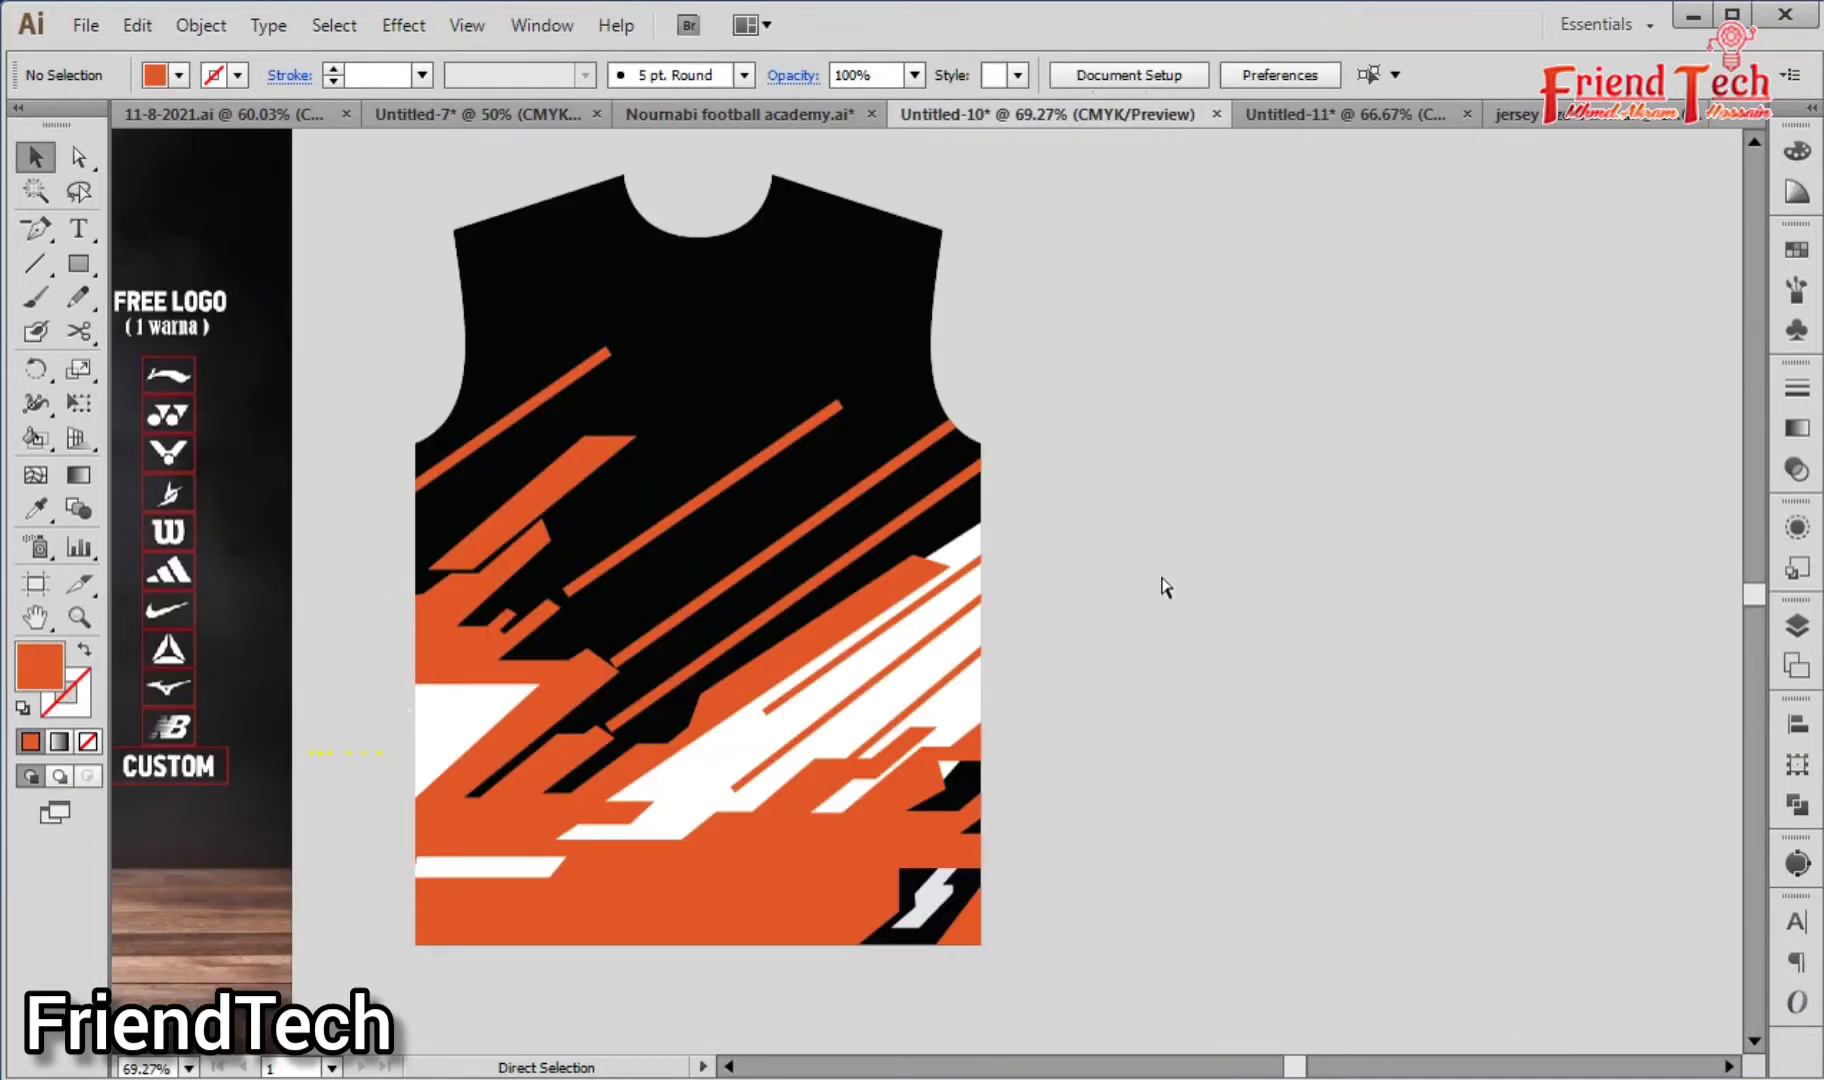
key("ctrl+v")
left_click(1224, 436)
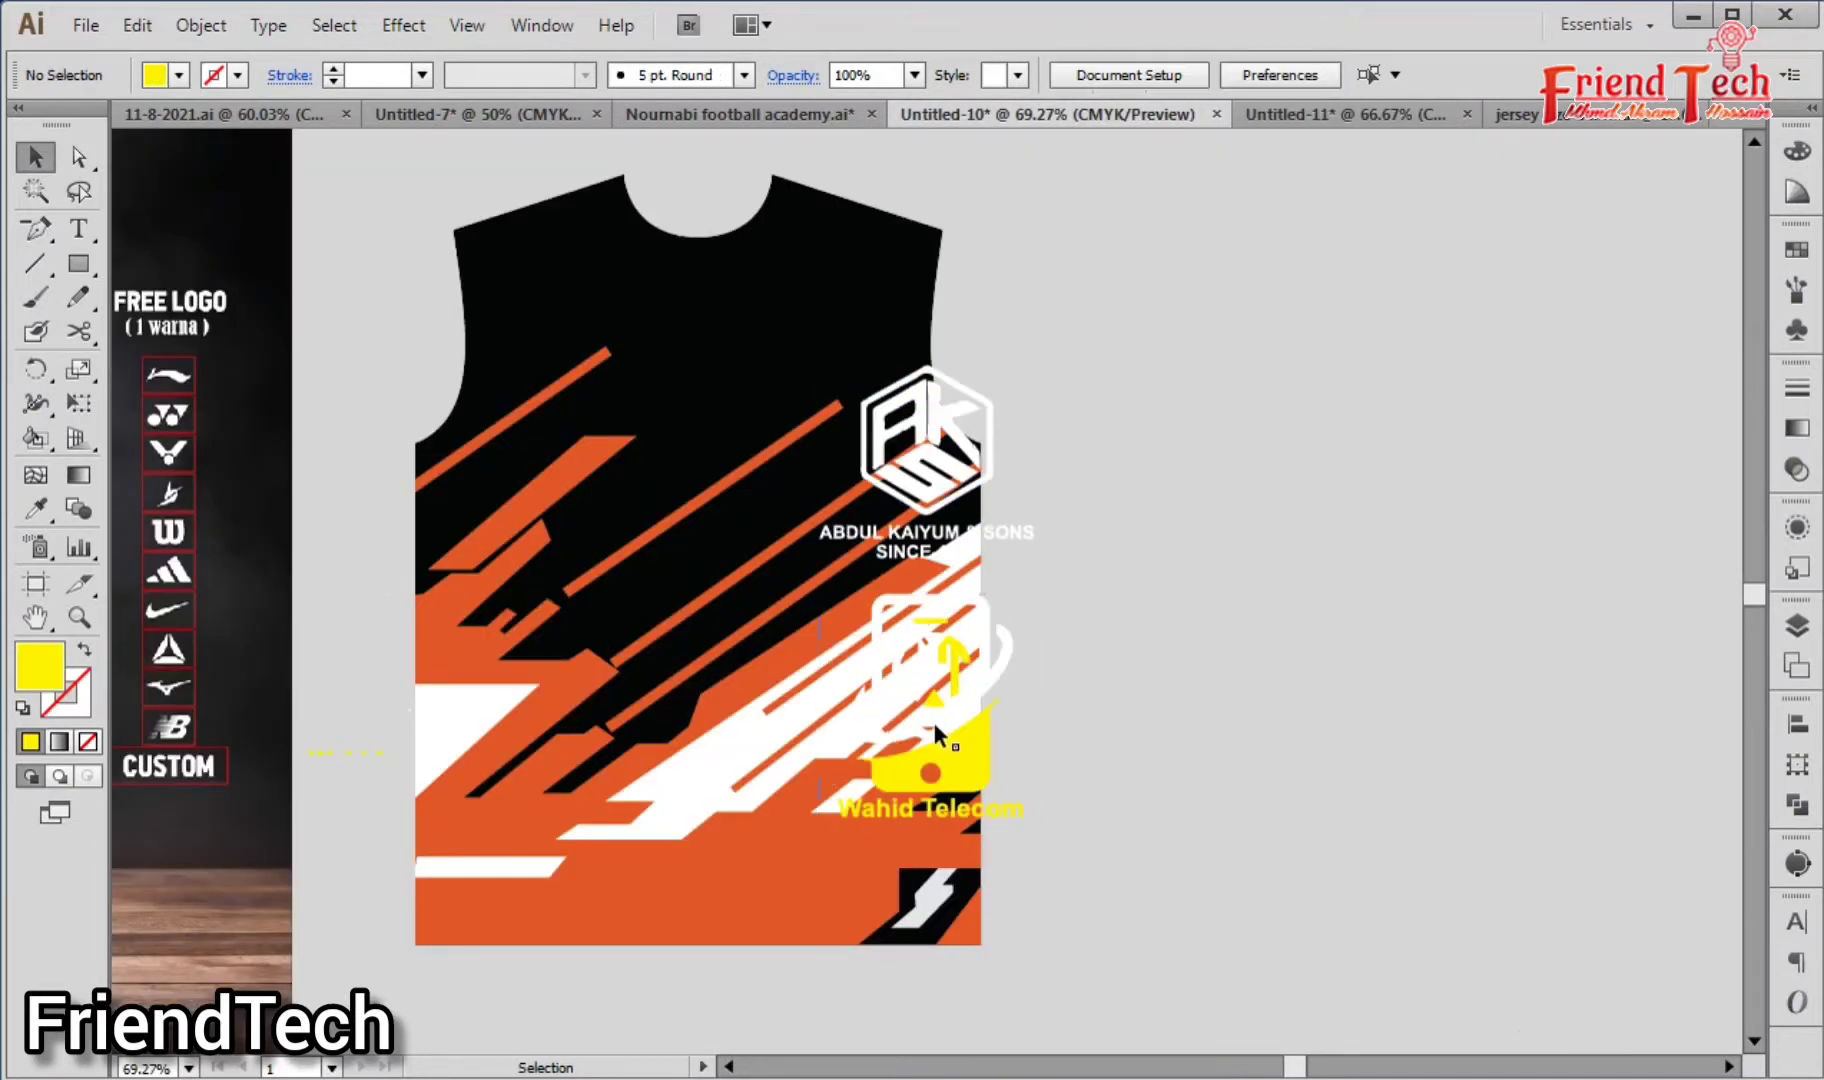
left_click_drag(963, 744, 1310, 734)
left_click_drag(948, 480, 1180, 425)
left_click(1114, 520)
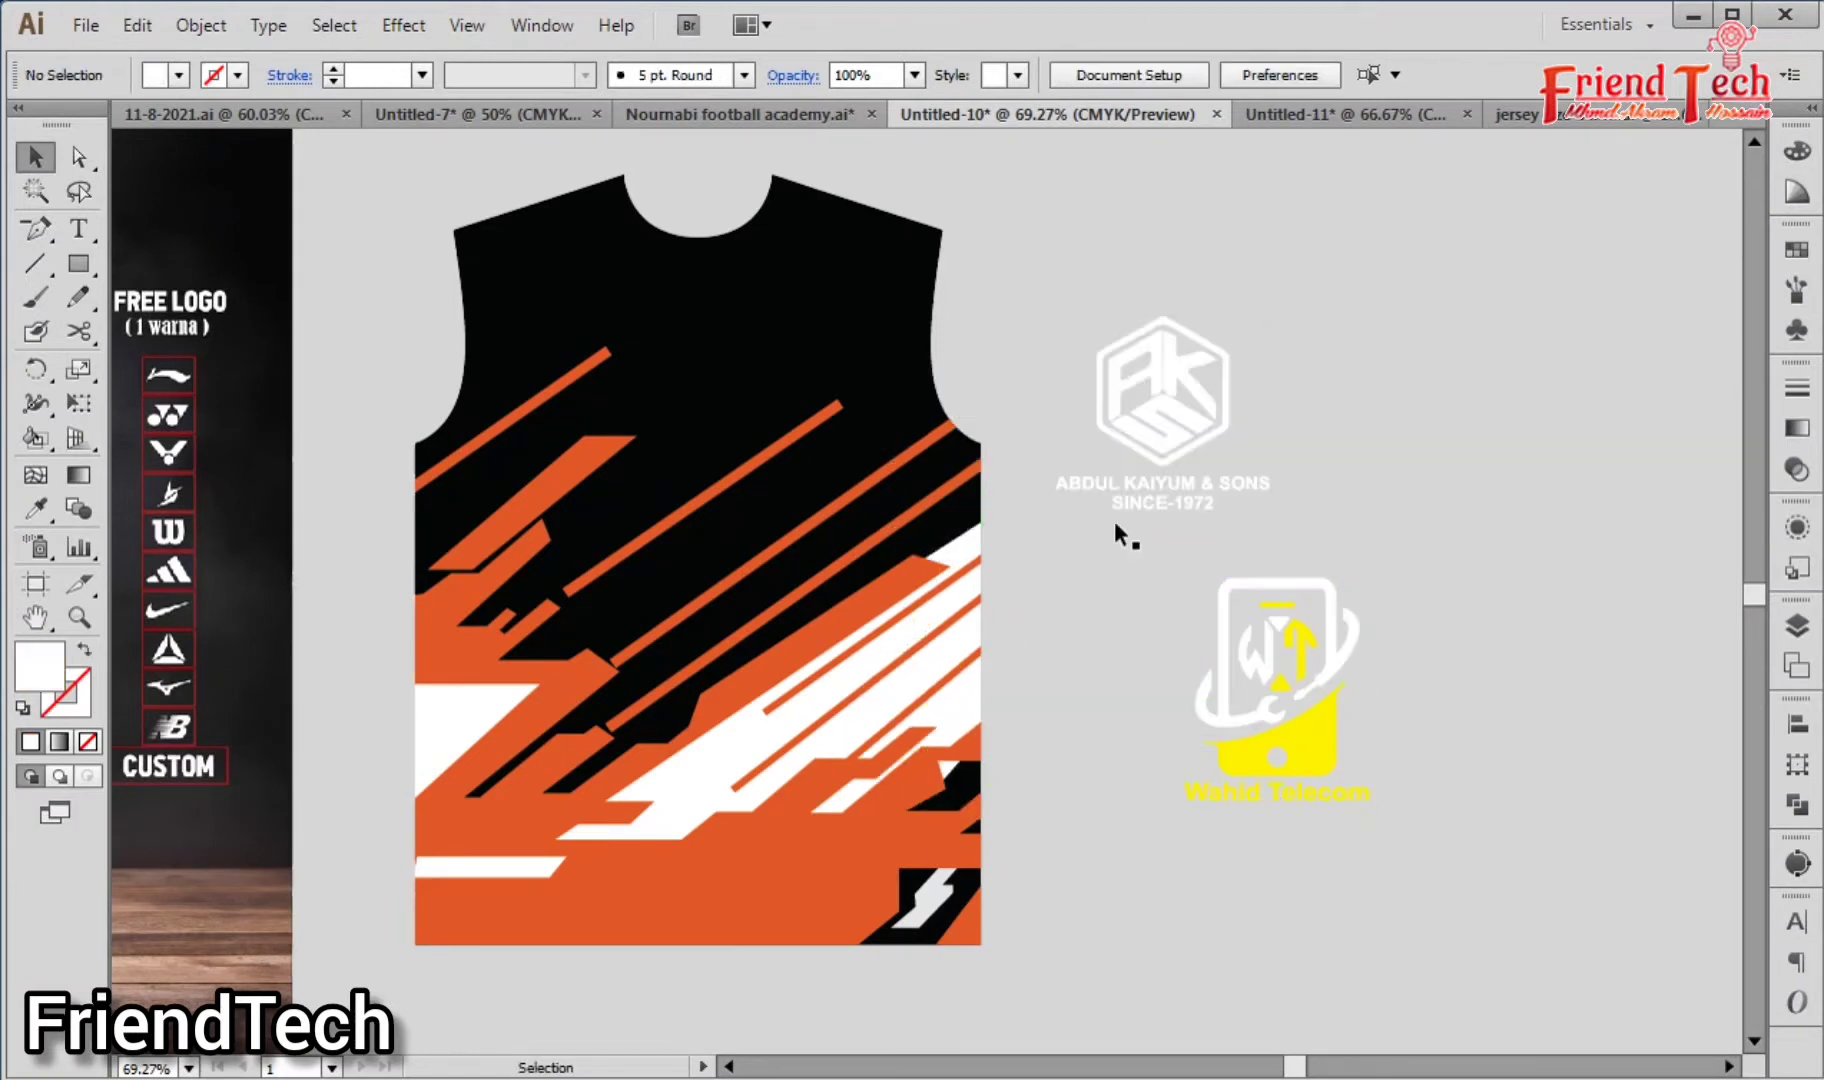
Step: Switch to jersey size demo.ai and examine the width and height of the XL front panel
key("z")
left_click_drag(1416, 881, 1506, 944)
key("v")
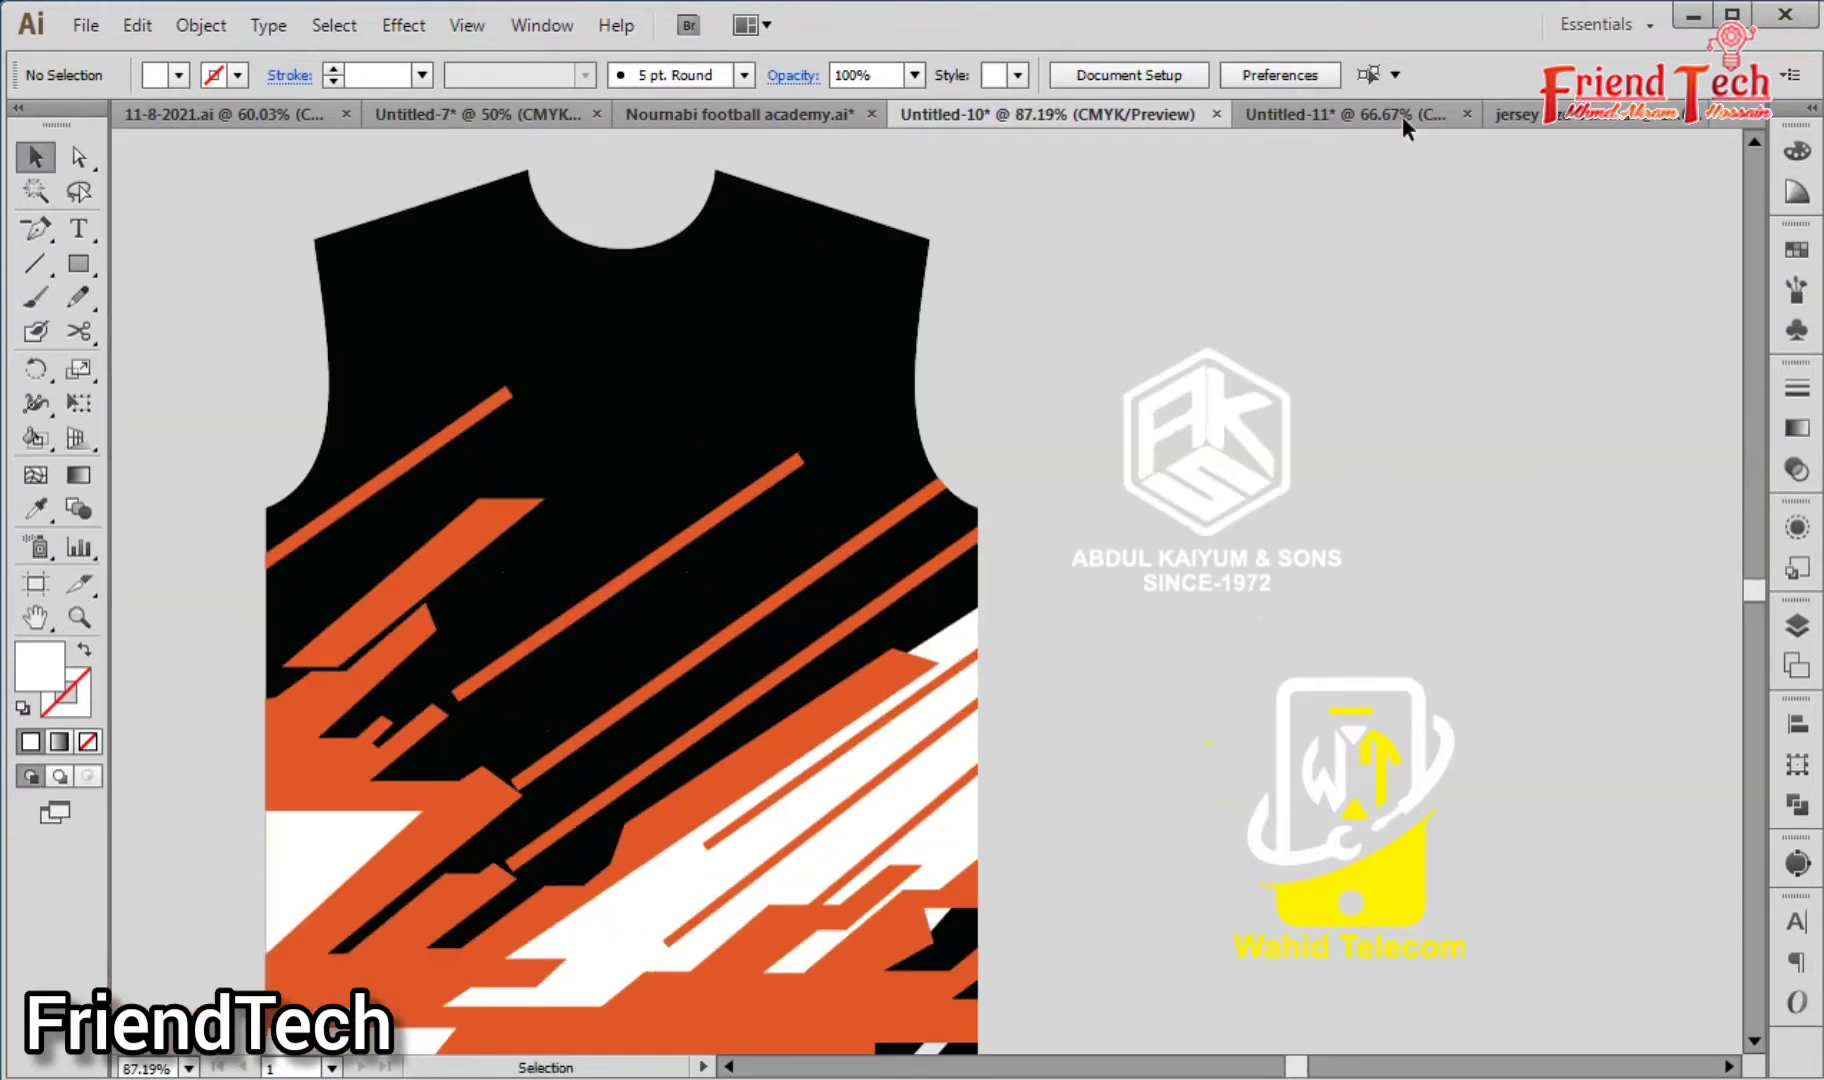
left_click(1518, 114)
left_click(1285, 630)
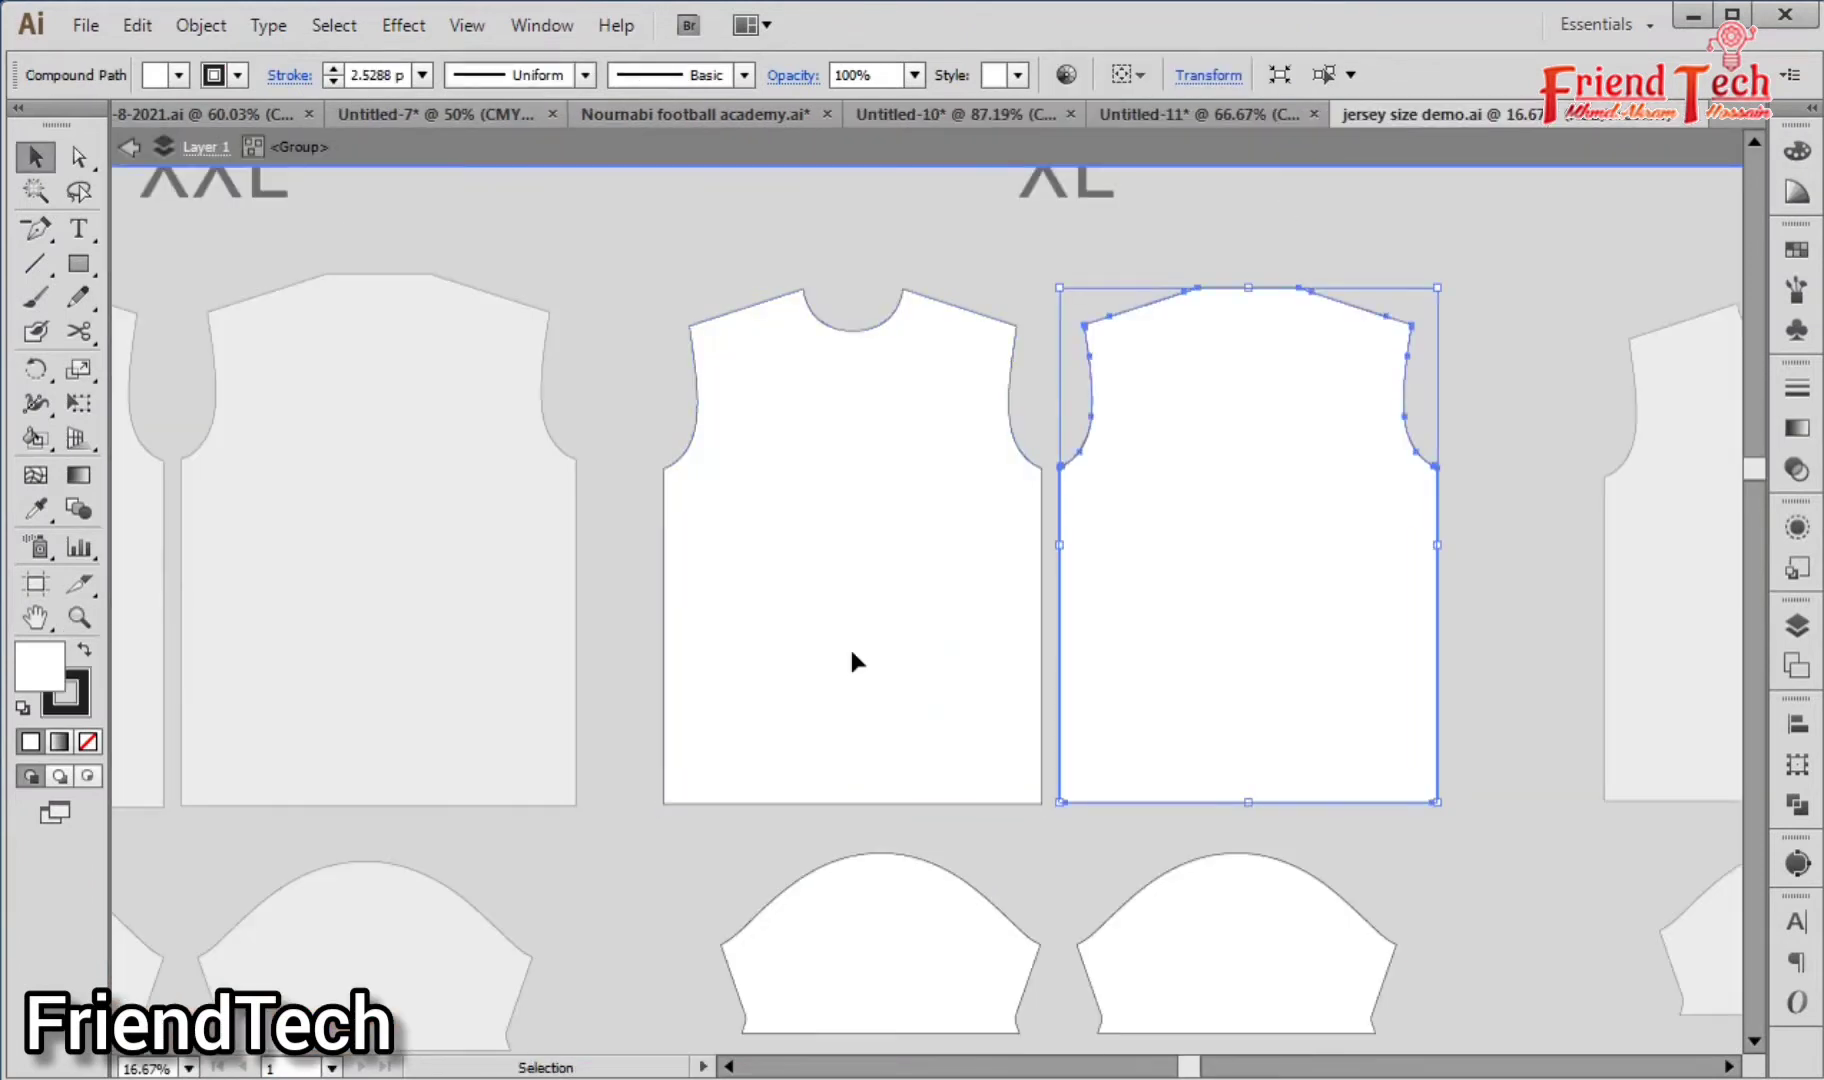
left_click(849, 646)
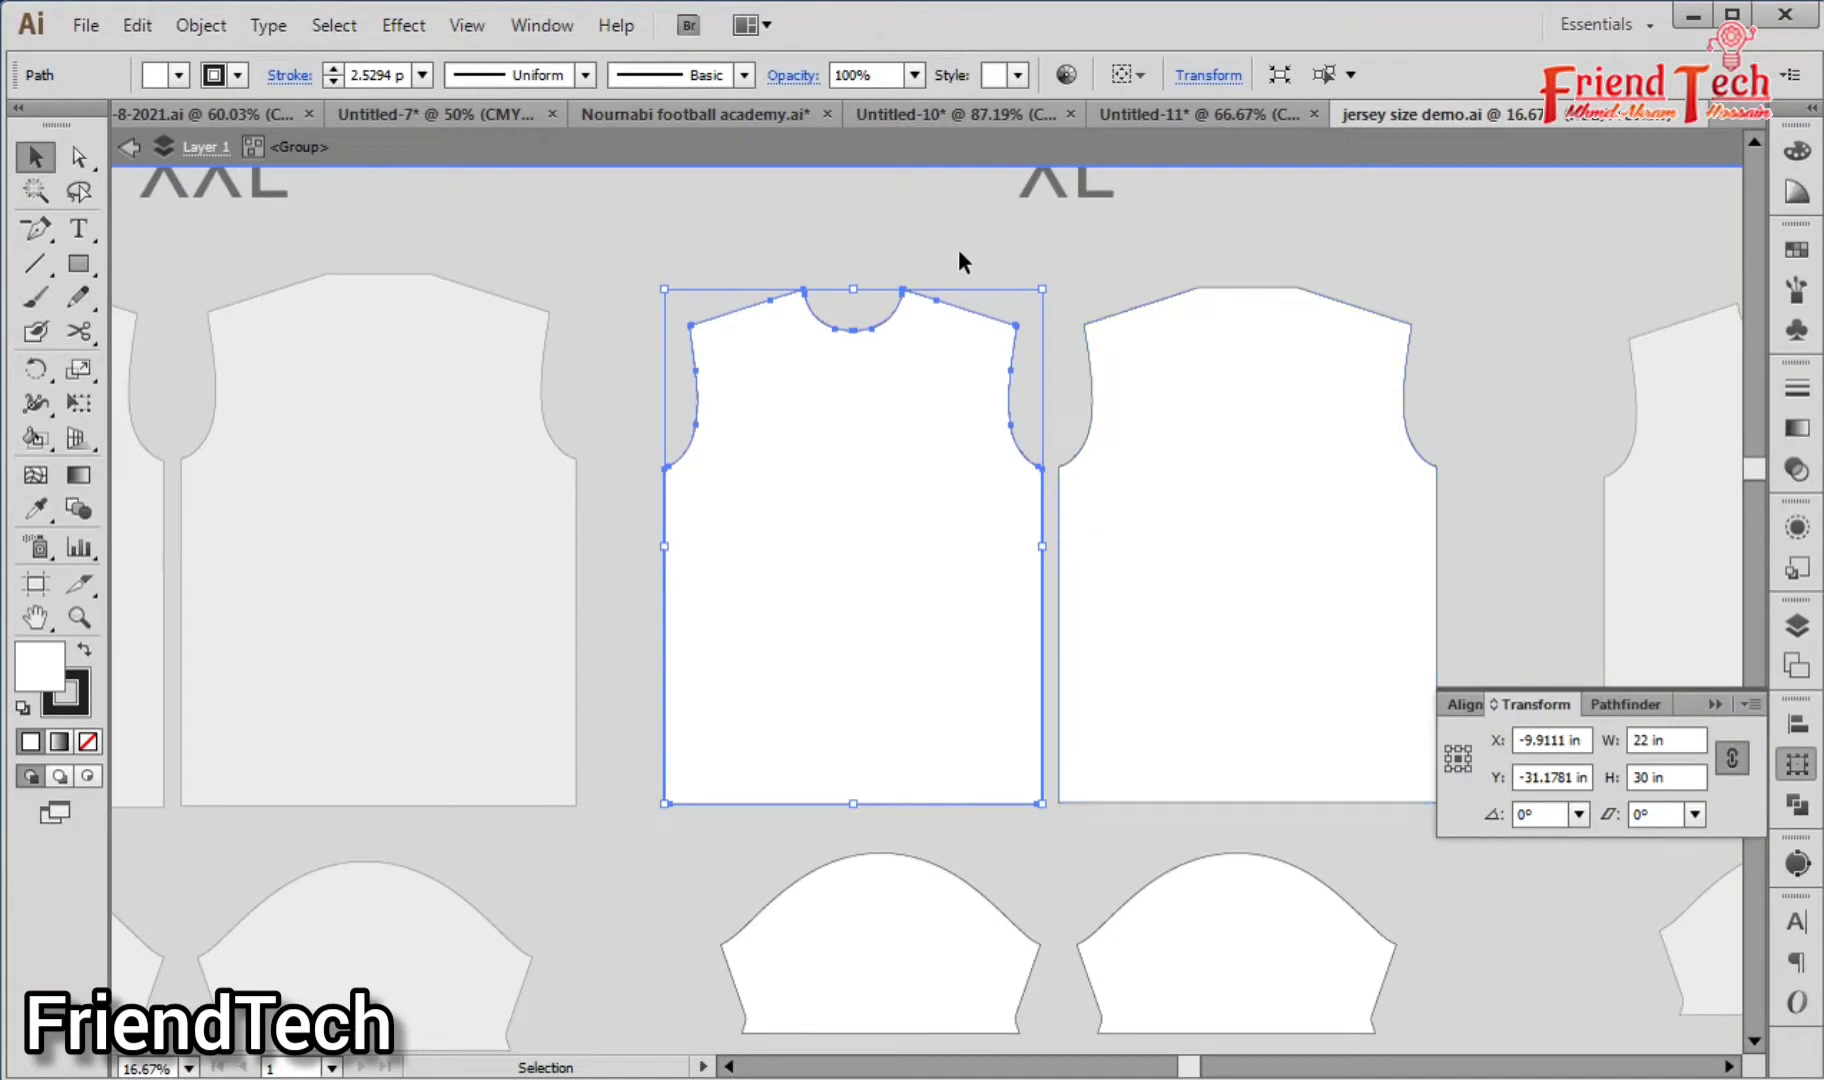
Step: Return to Untitled-10 and delete the jersey mockup reference image
left_click(1012, 114)
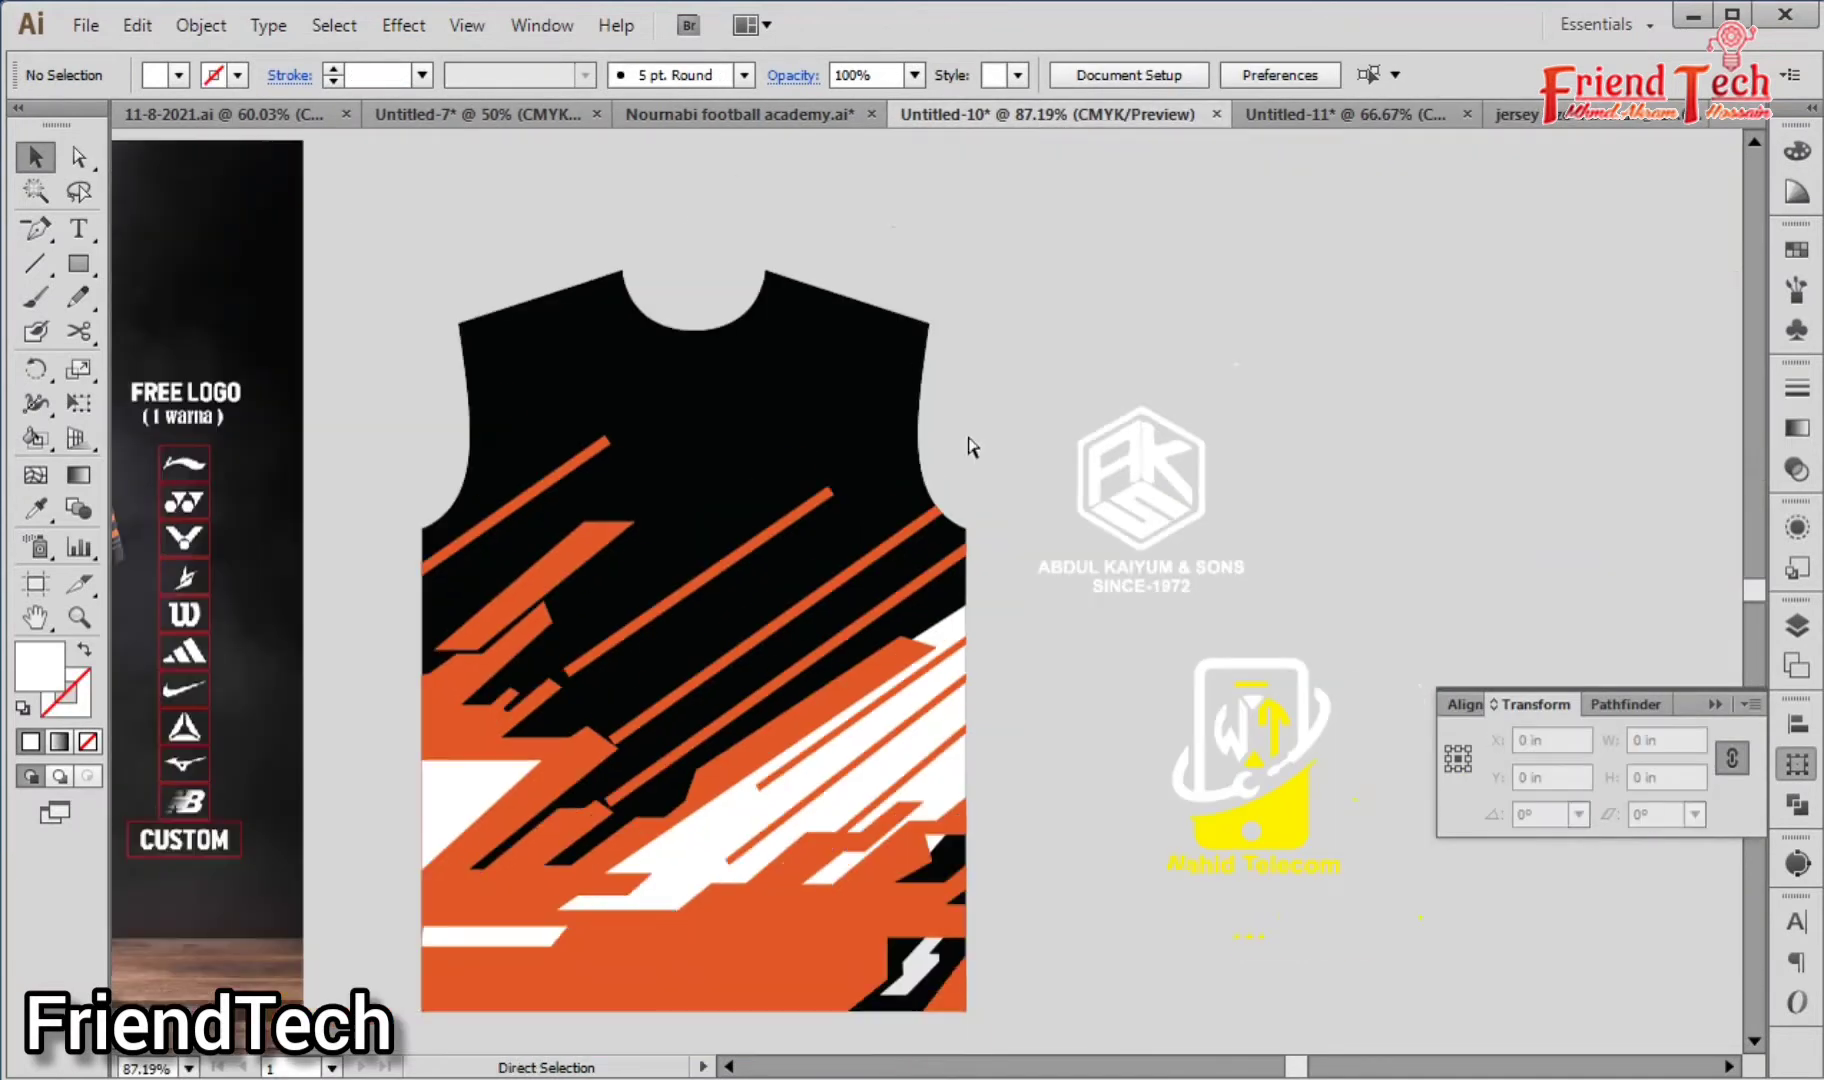
key("ctrl+minus")
key("ctrl+minus")
key("ctrl+minus")
key("p")
left_click(442, 727)
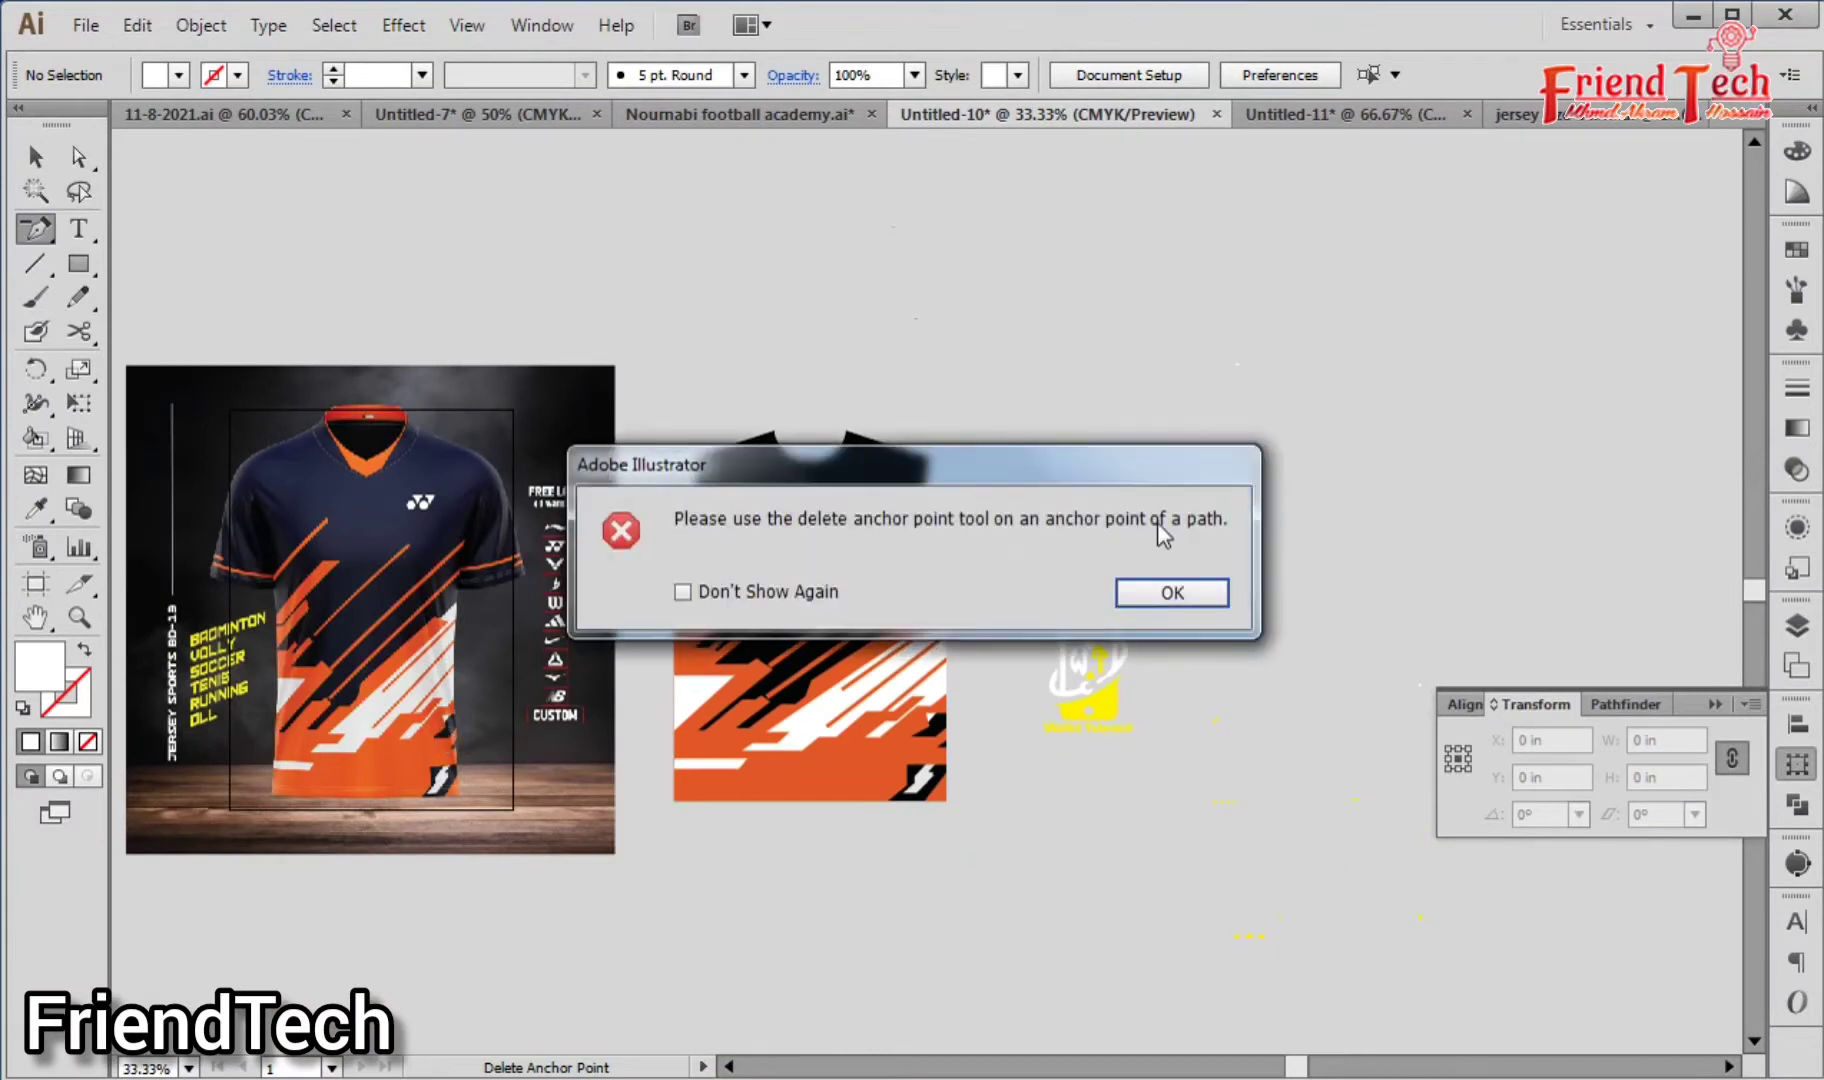
left_click(1168, 590)
left_click(550, 650, "ctrl")
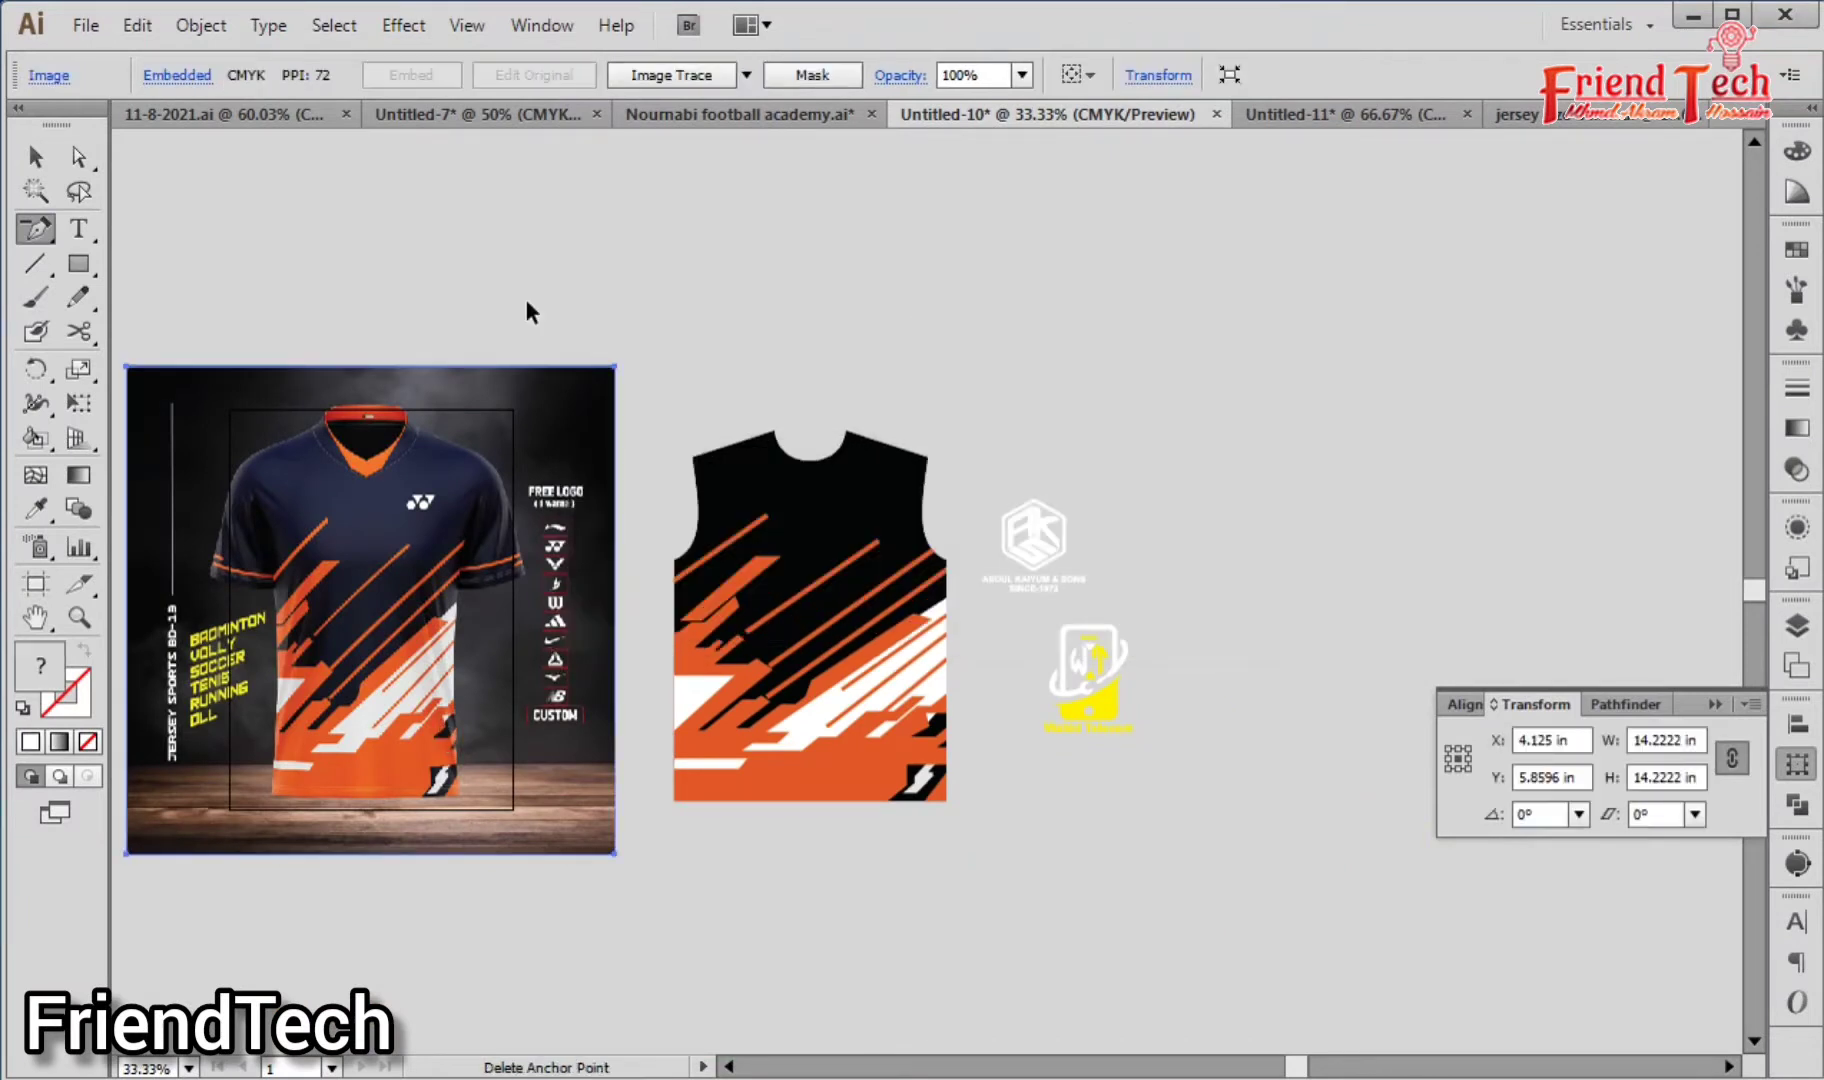
key("v")
key("ctrl+shift+a")
left_click(485, 503)
key("Delete")
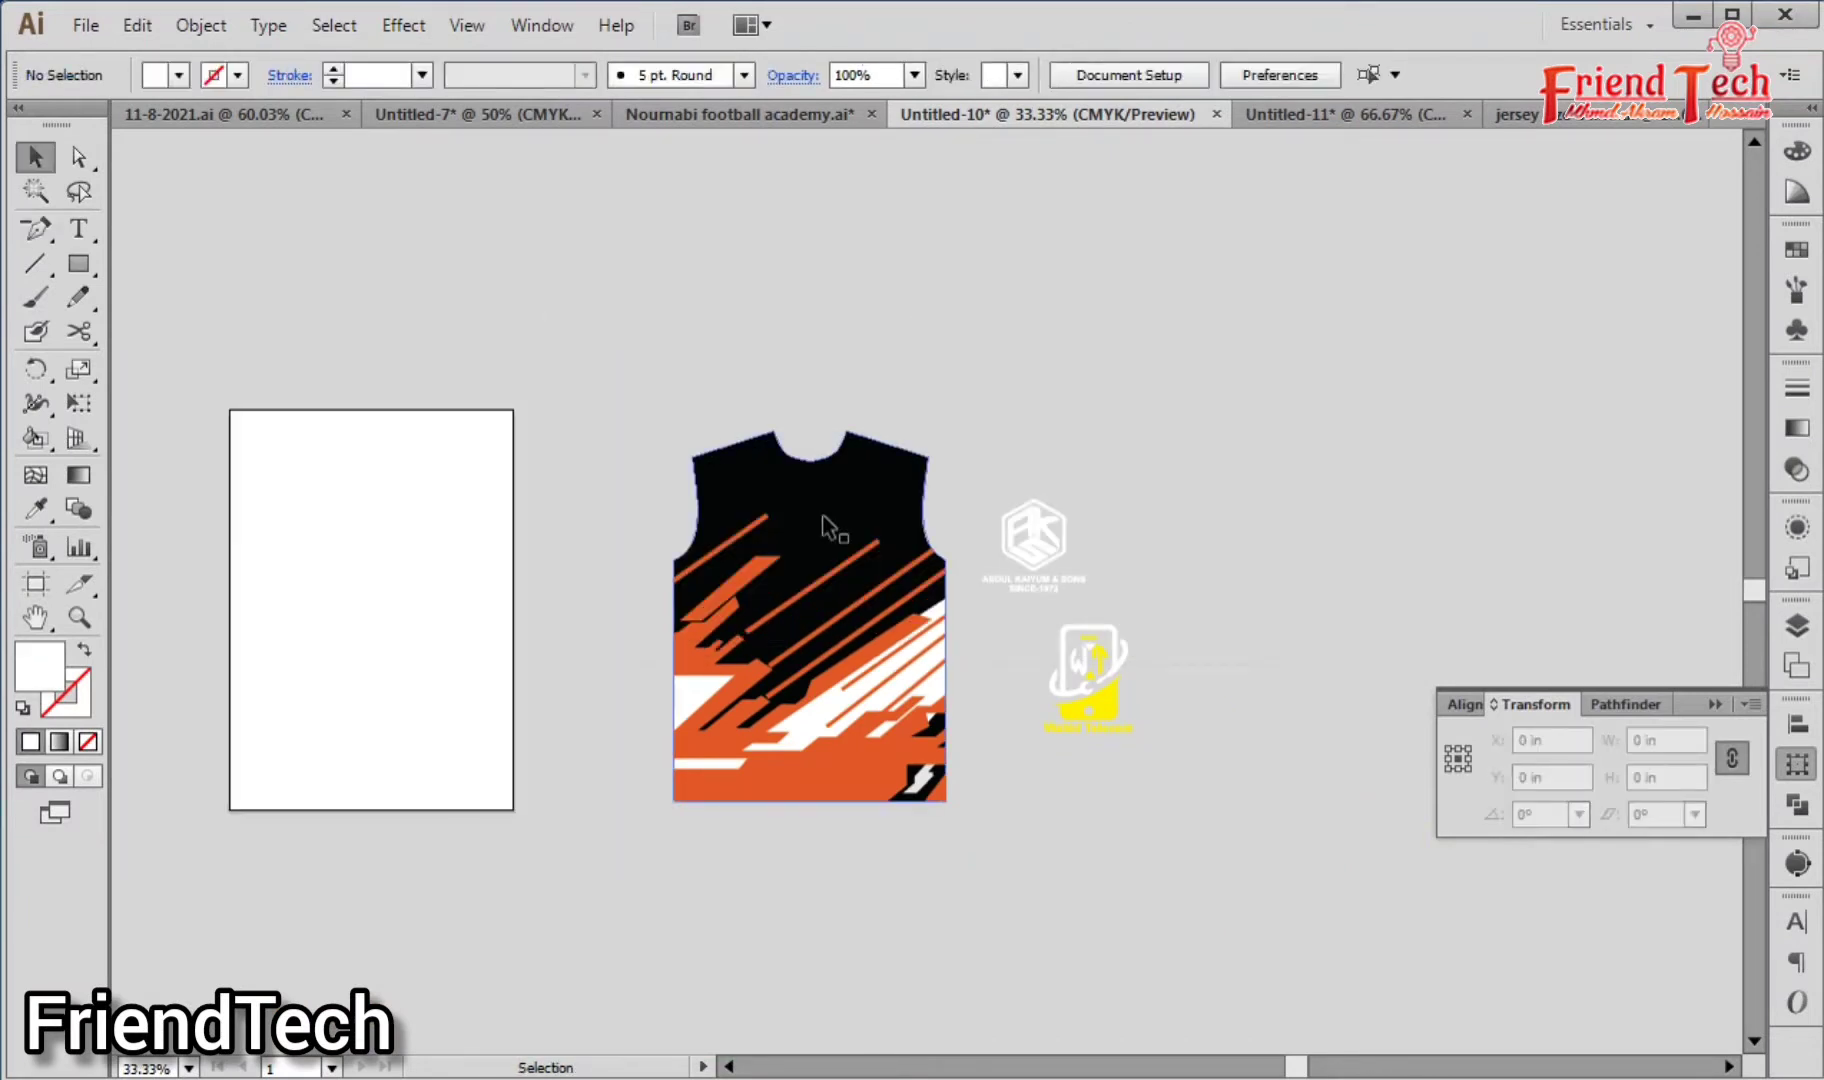
Step: Scale the clipped front panel proportionally to a height of 30 in and move it away from the logos
left_click(822, 514)
left_click(1678, 779)
type("30")
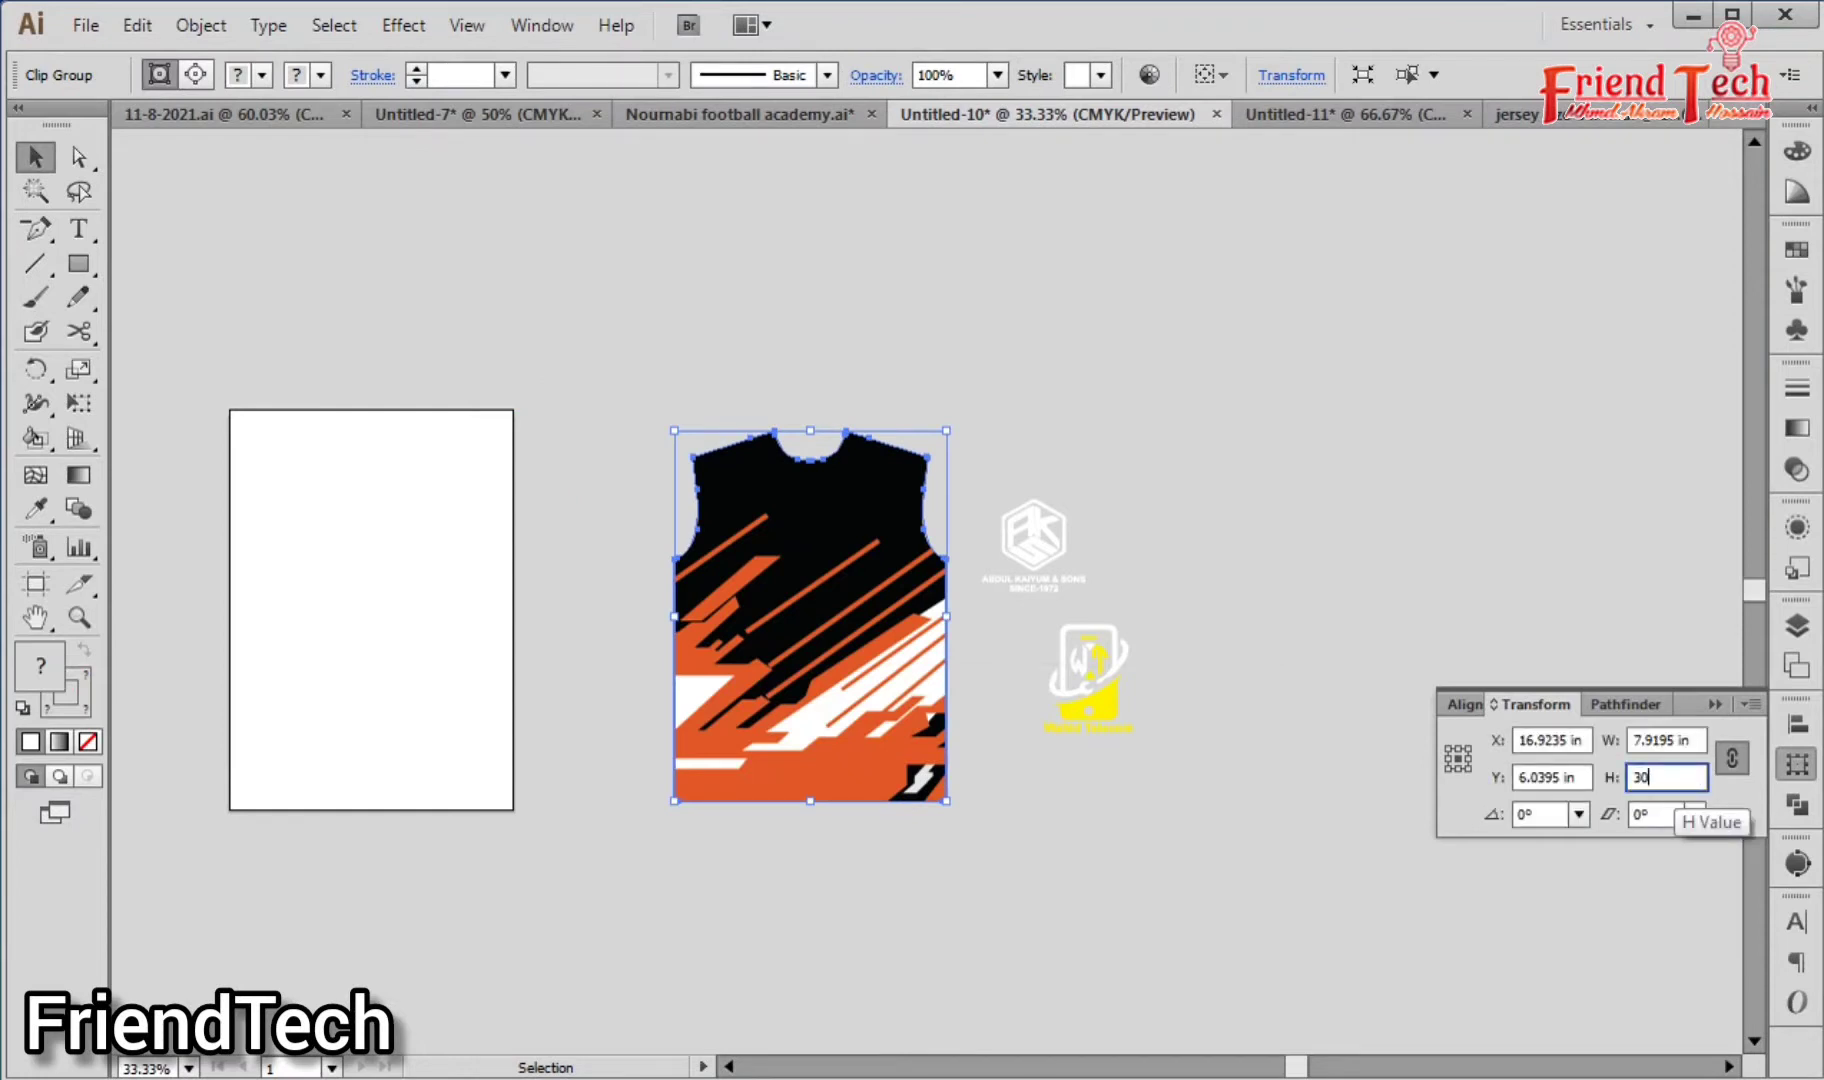
key("Return")
left_click_drag(775, 830, 454, 823)
left_click(1020, 455)
Step: Place the Wahid Telecom and AKS logos on opposite sides of the front panel's chest, level with each other
left_click_drag(990, 398, 1247, 487)
left_click(1358, 797)
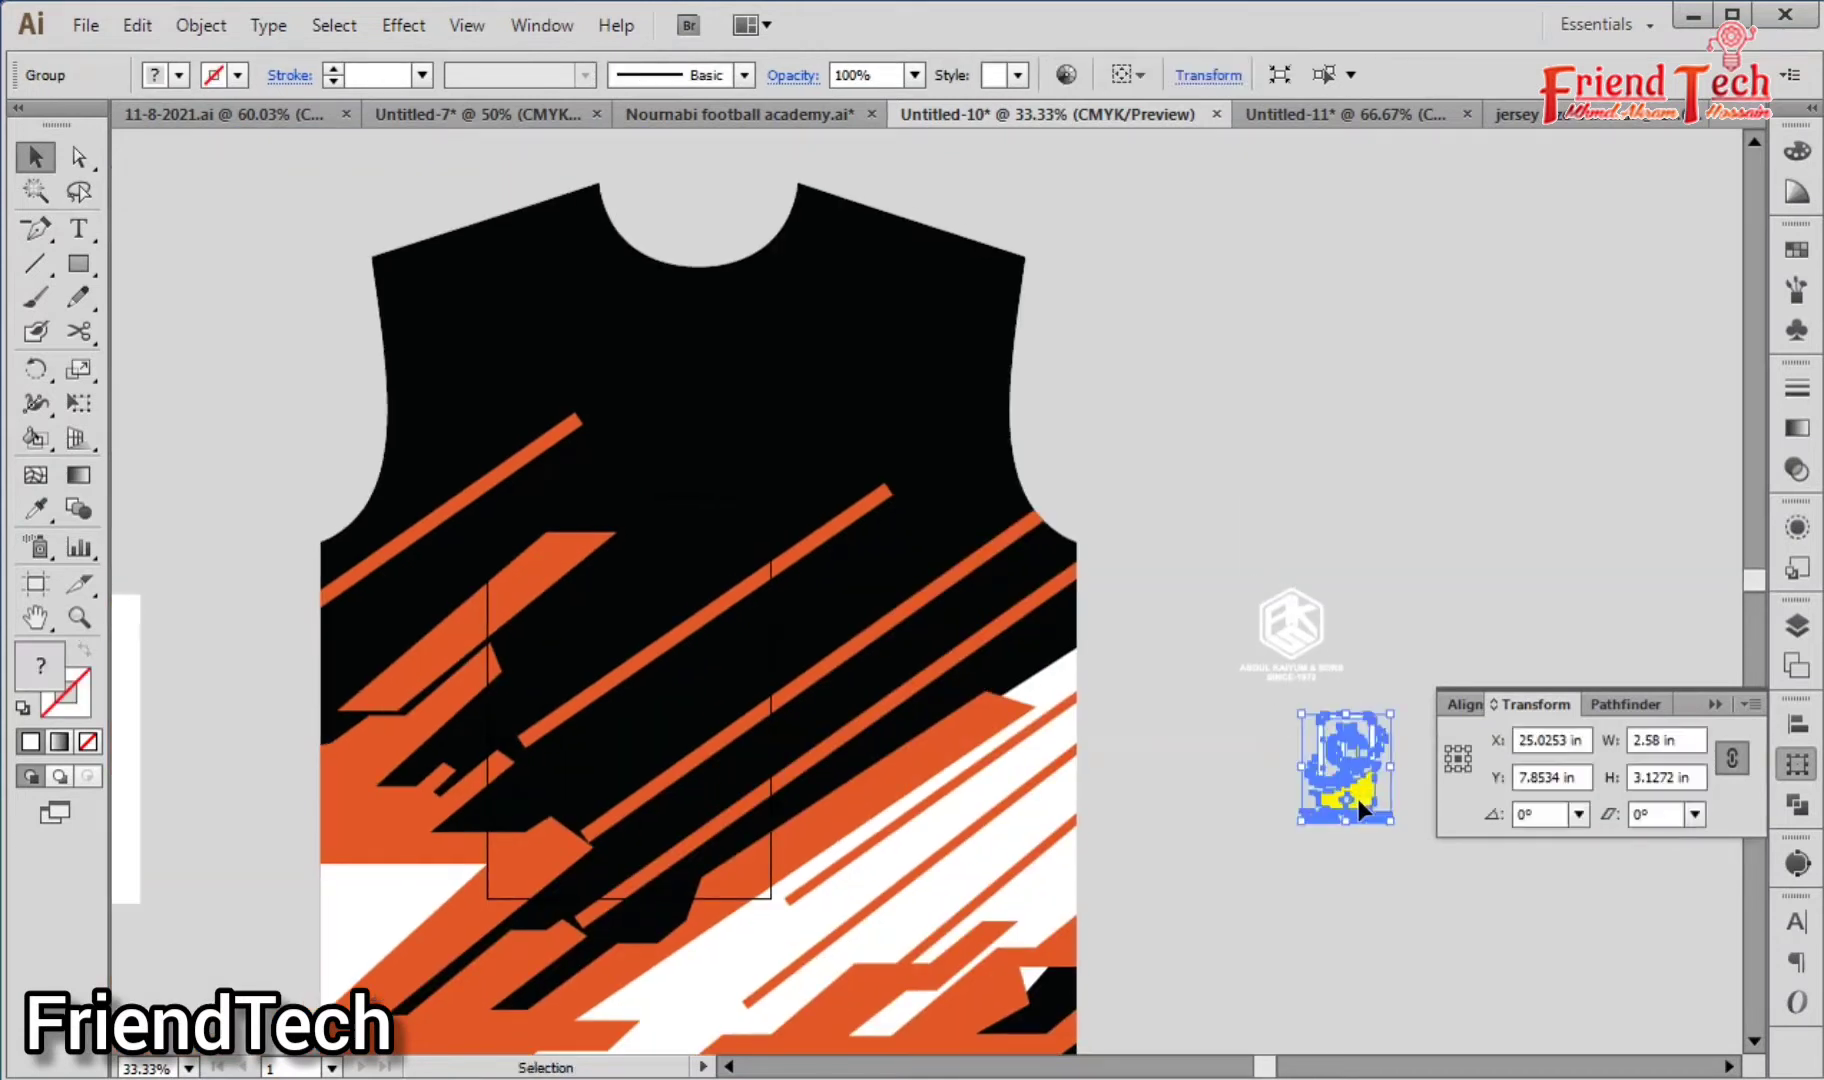
left_click_drag(1358, 797, 847, 440)
left_click(1250, 530)
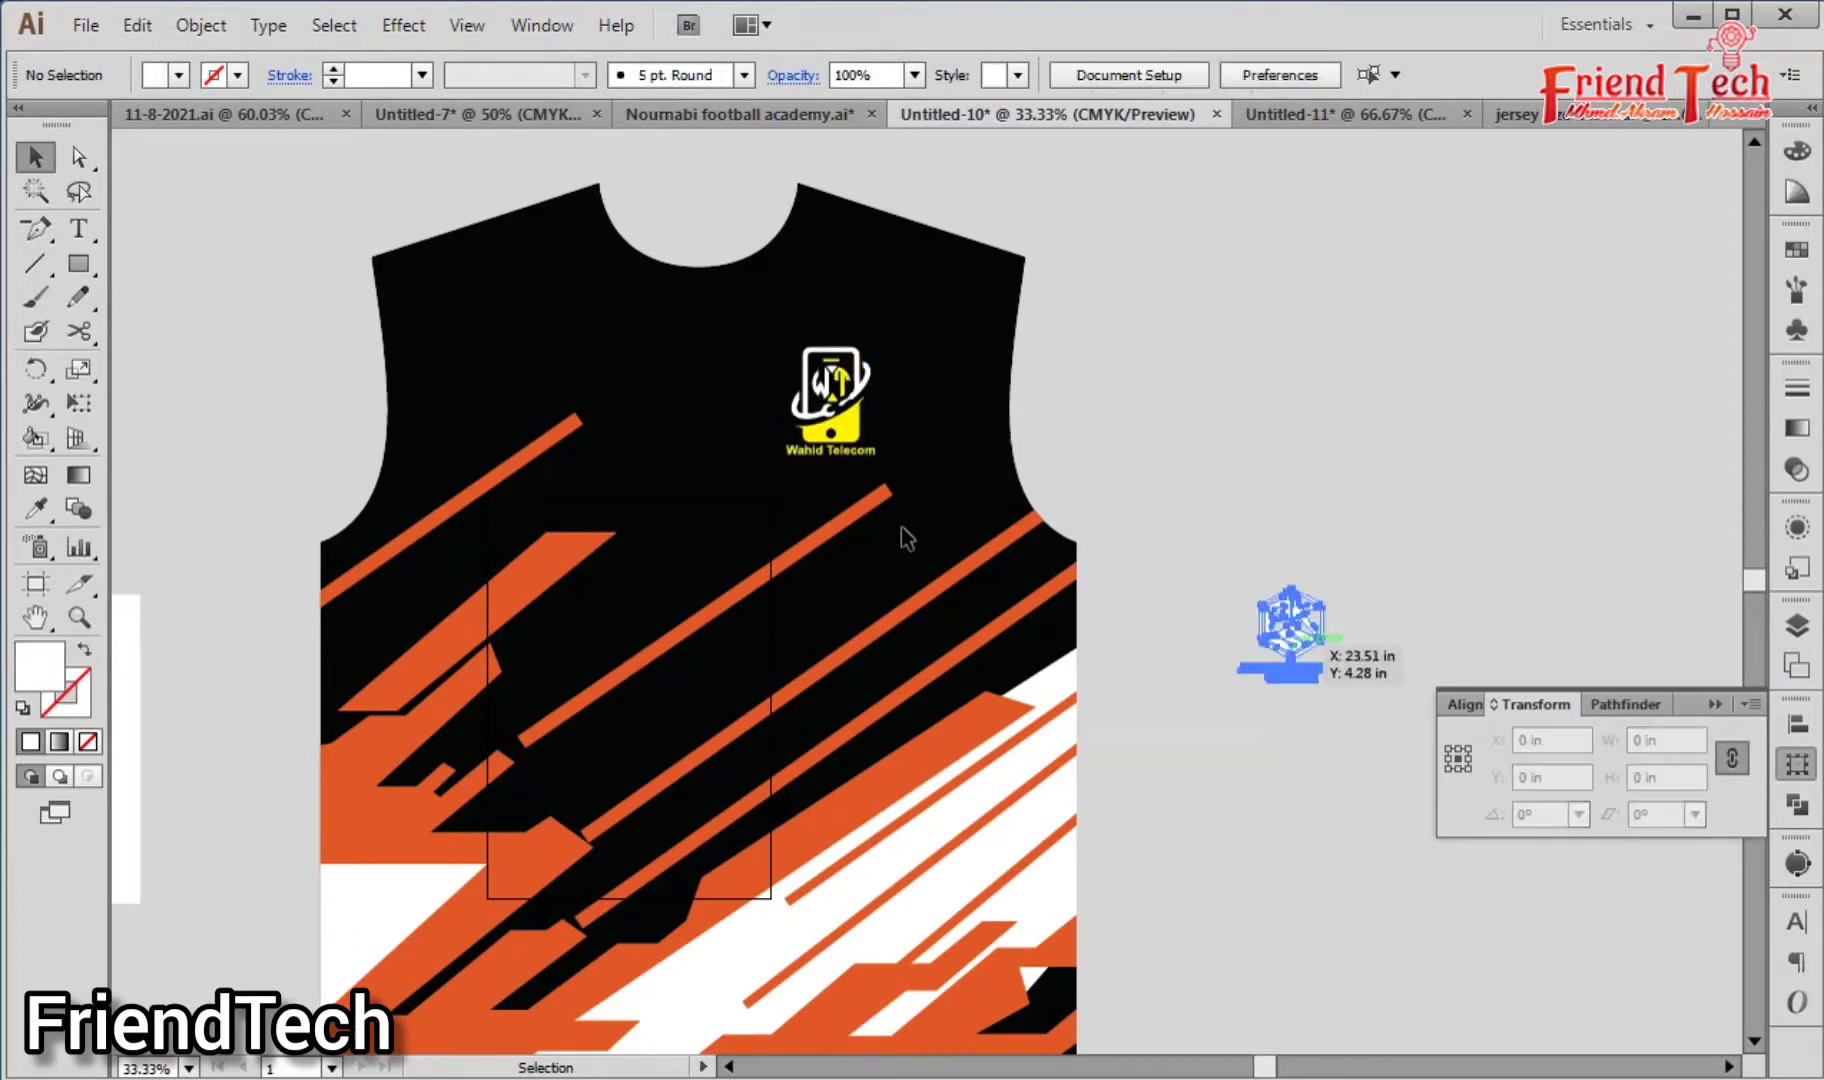
left_click_drag(1292, 650, 583, 413)
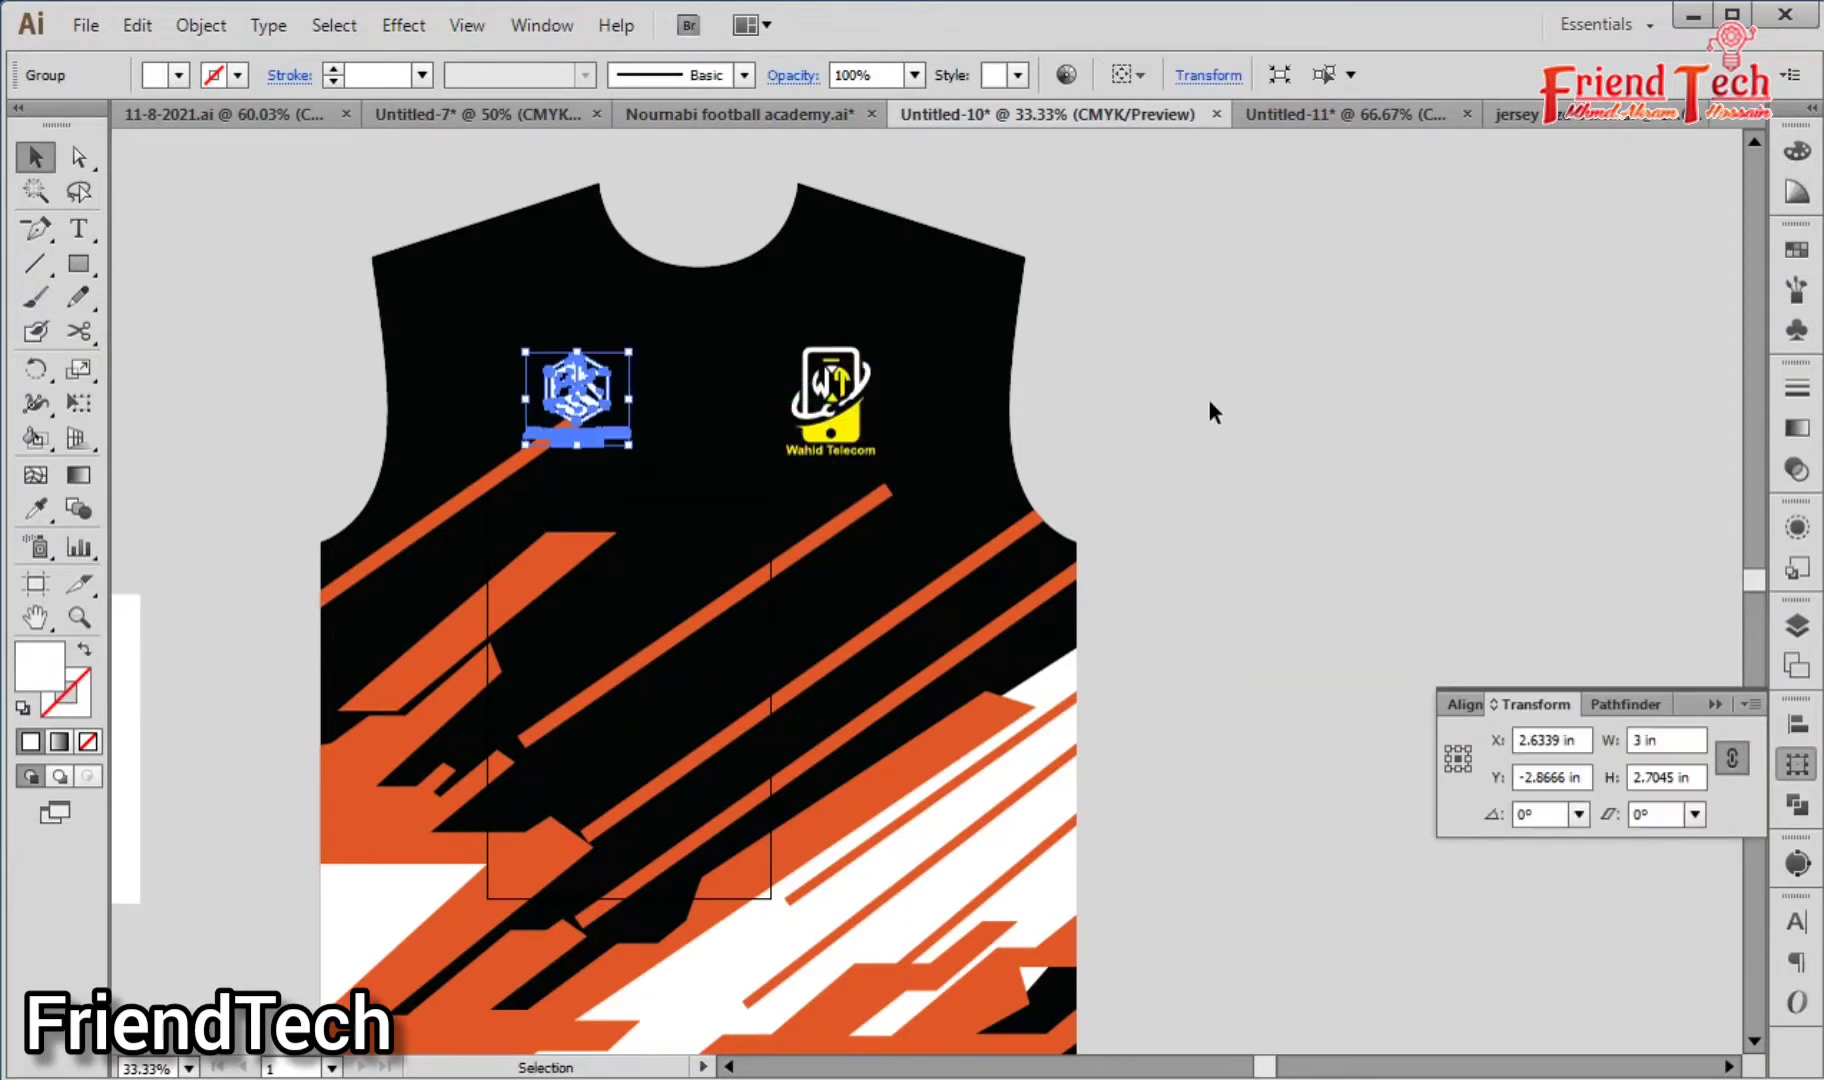
left_click(1207, 395)
Step: Draw a white rectangle about 3.68 by 3.22 in covering the AKS logo and the end of the orange stripe
left_click_drag(1202, 395, 1213, 402)
left_click_drag(450, 322, 1087, 598)
left_click_drag(904, 544, 905, 556)
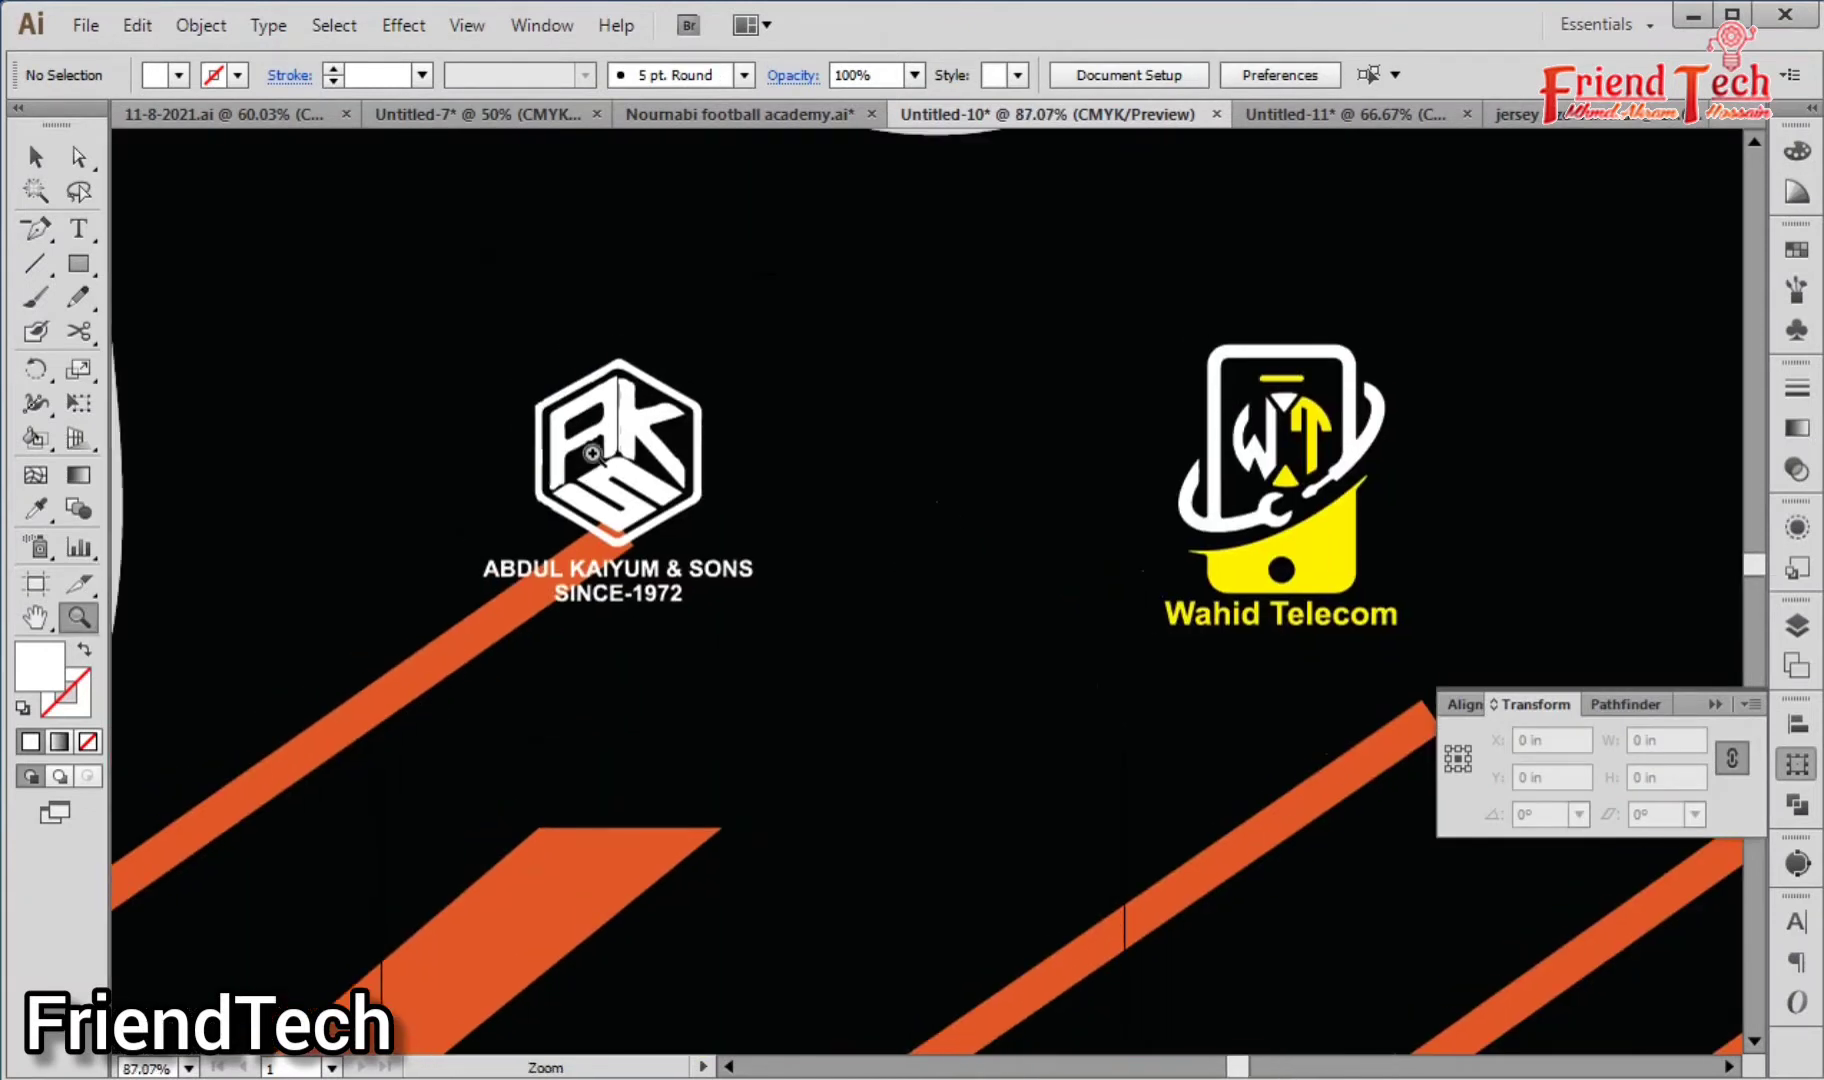
key("m")
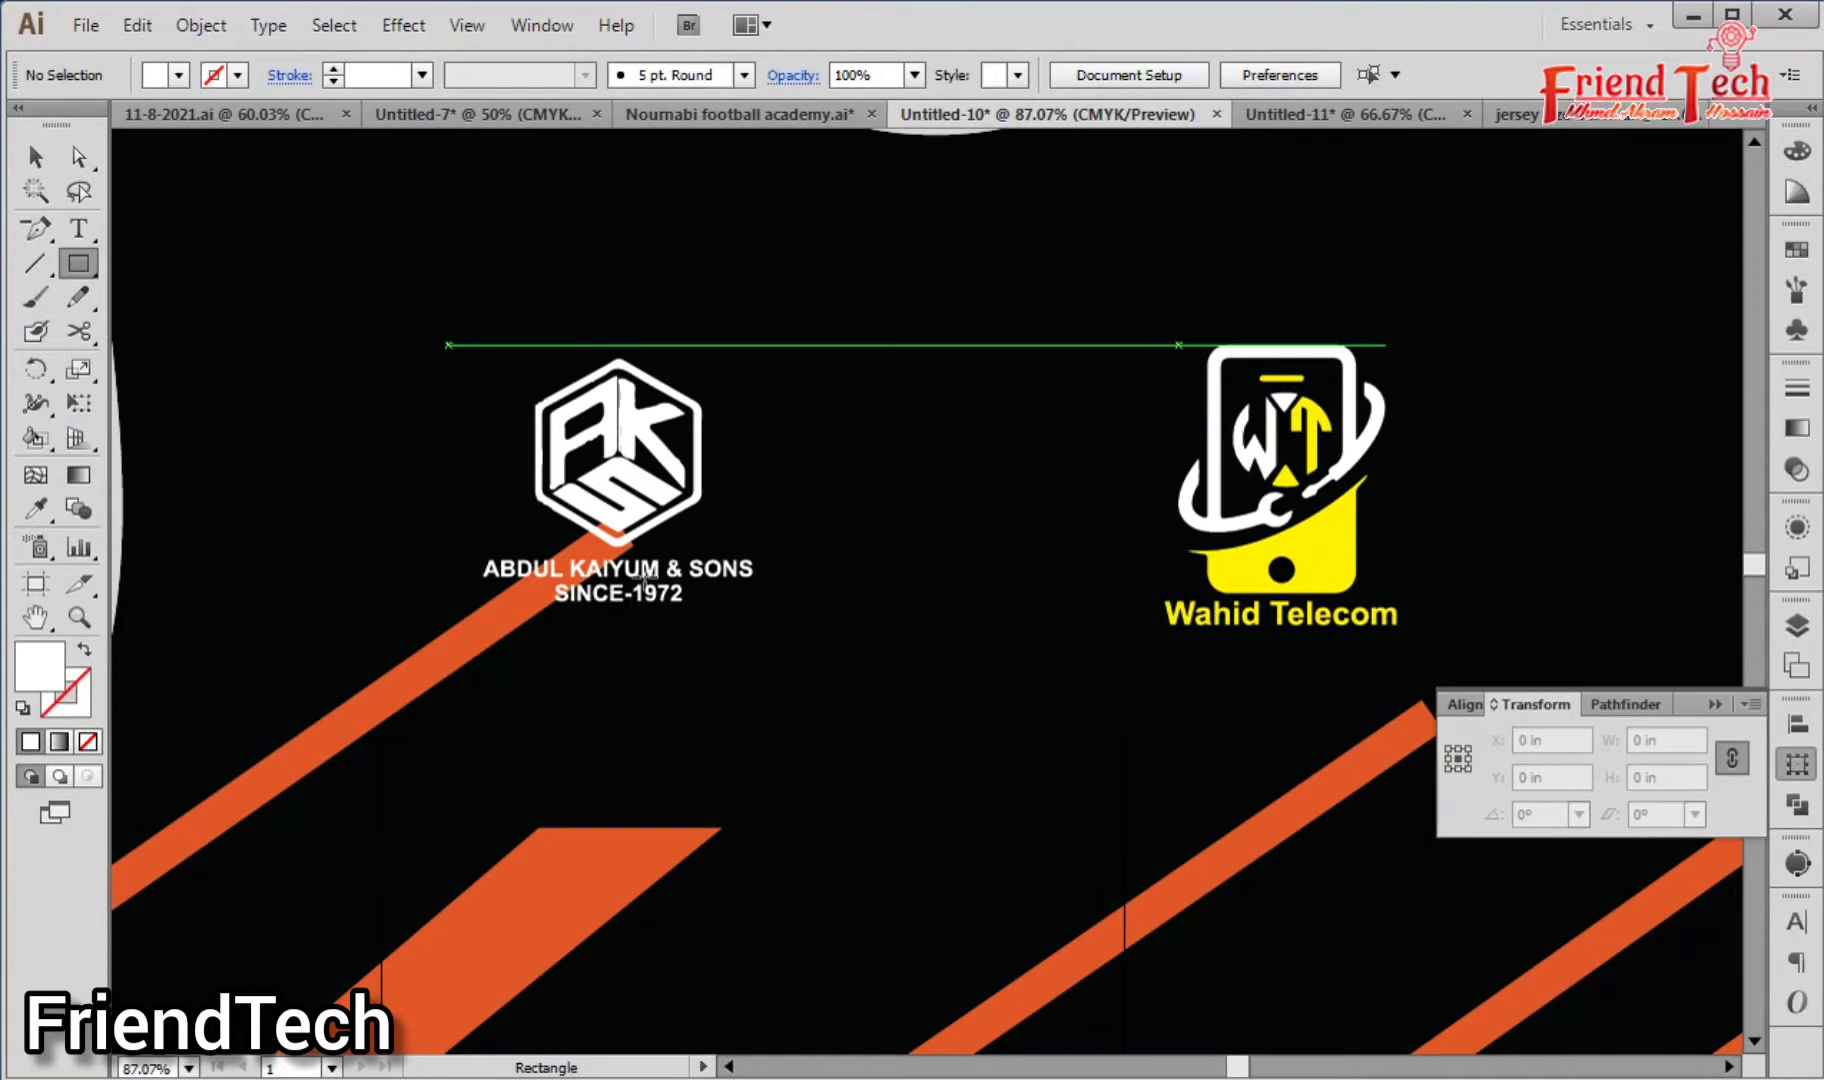
left_click_drag(449, 344, 779, 632)
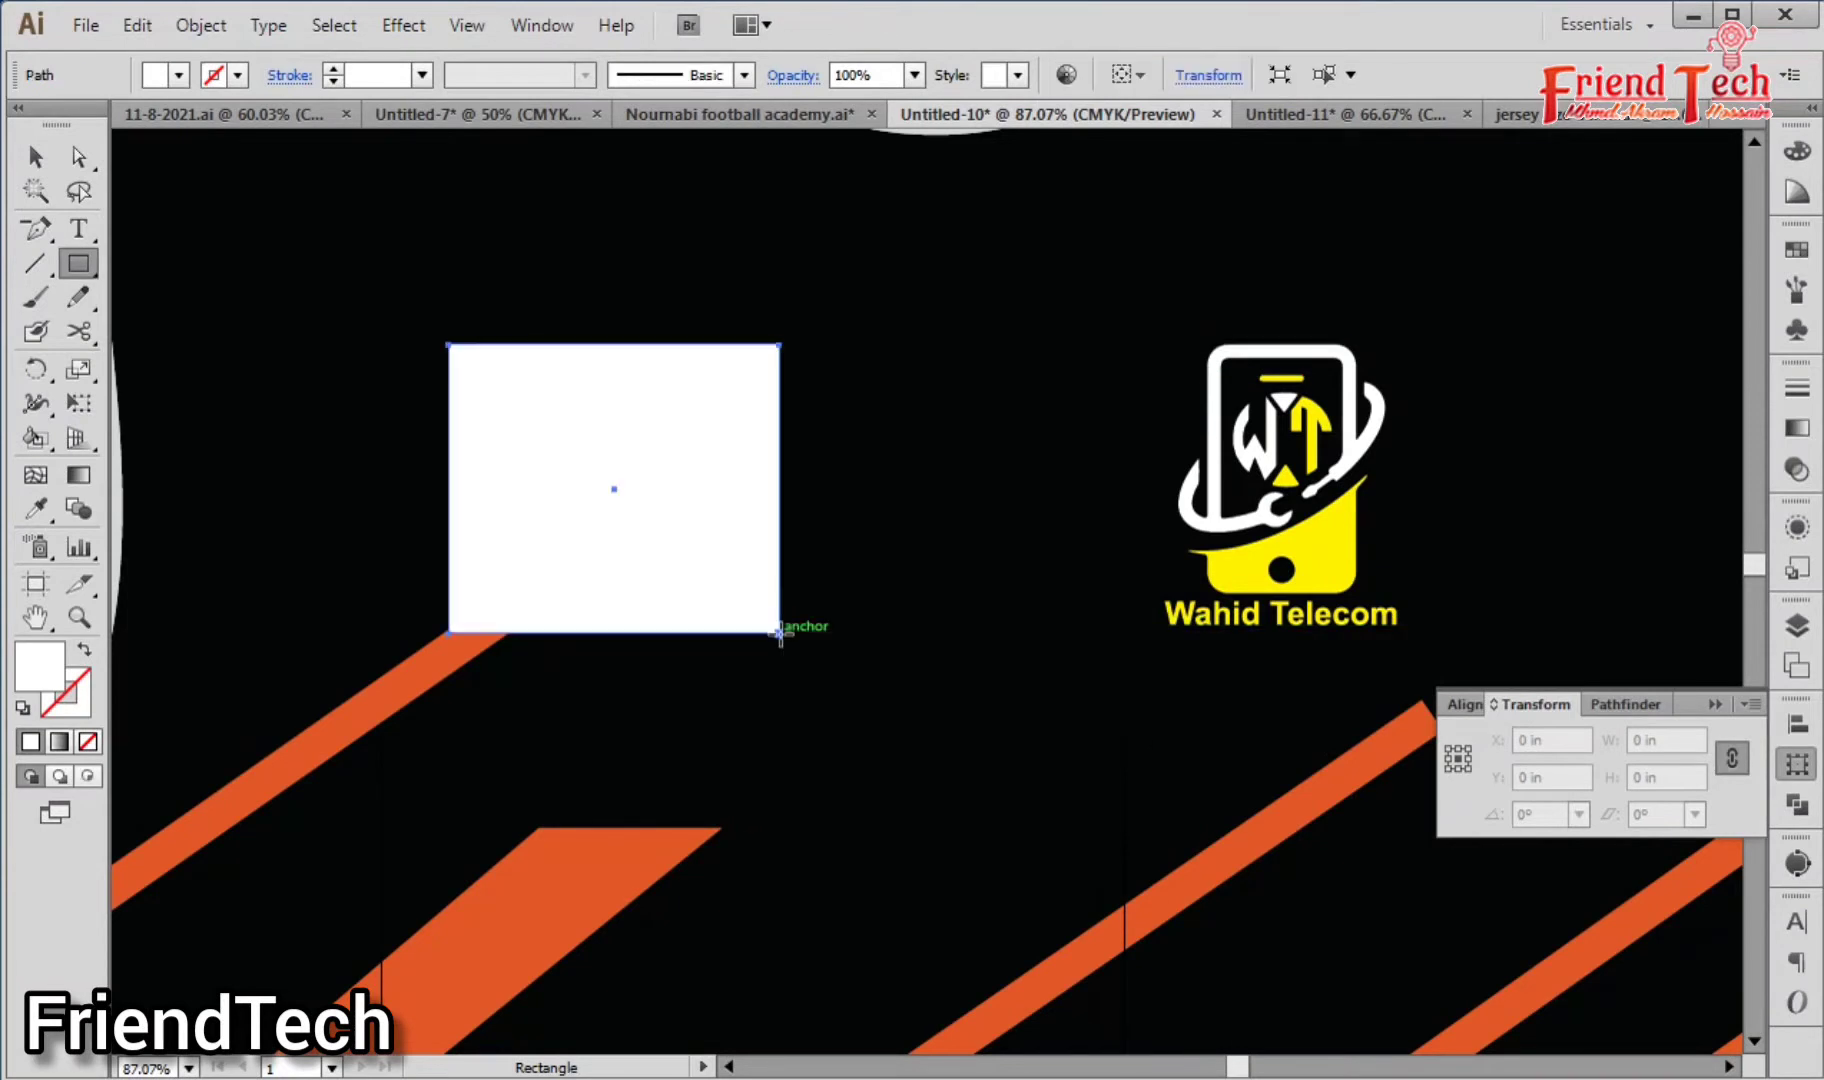
key("u")
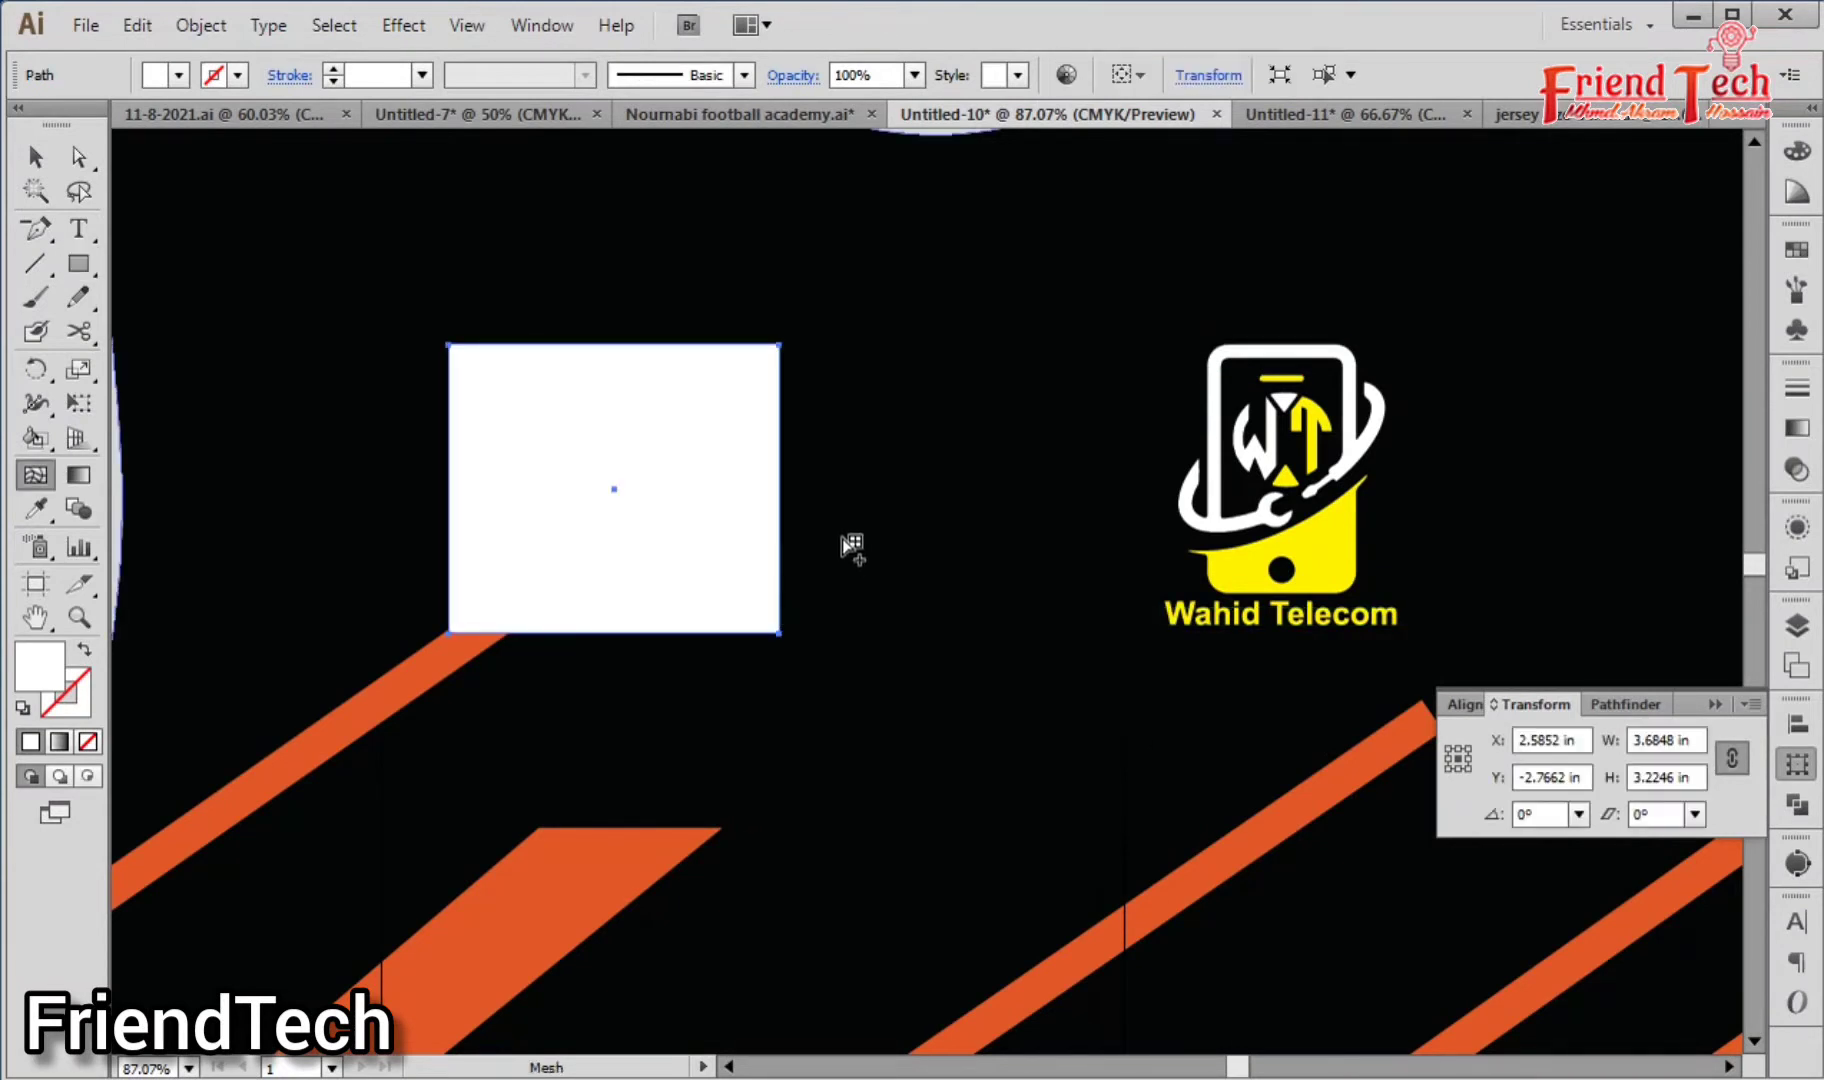
left_click_drag(793, 493, 836, 739)
key("v")
left_click(922, 233)
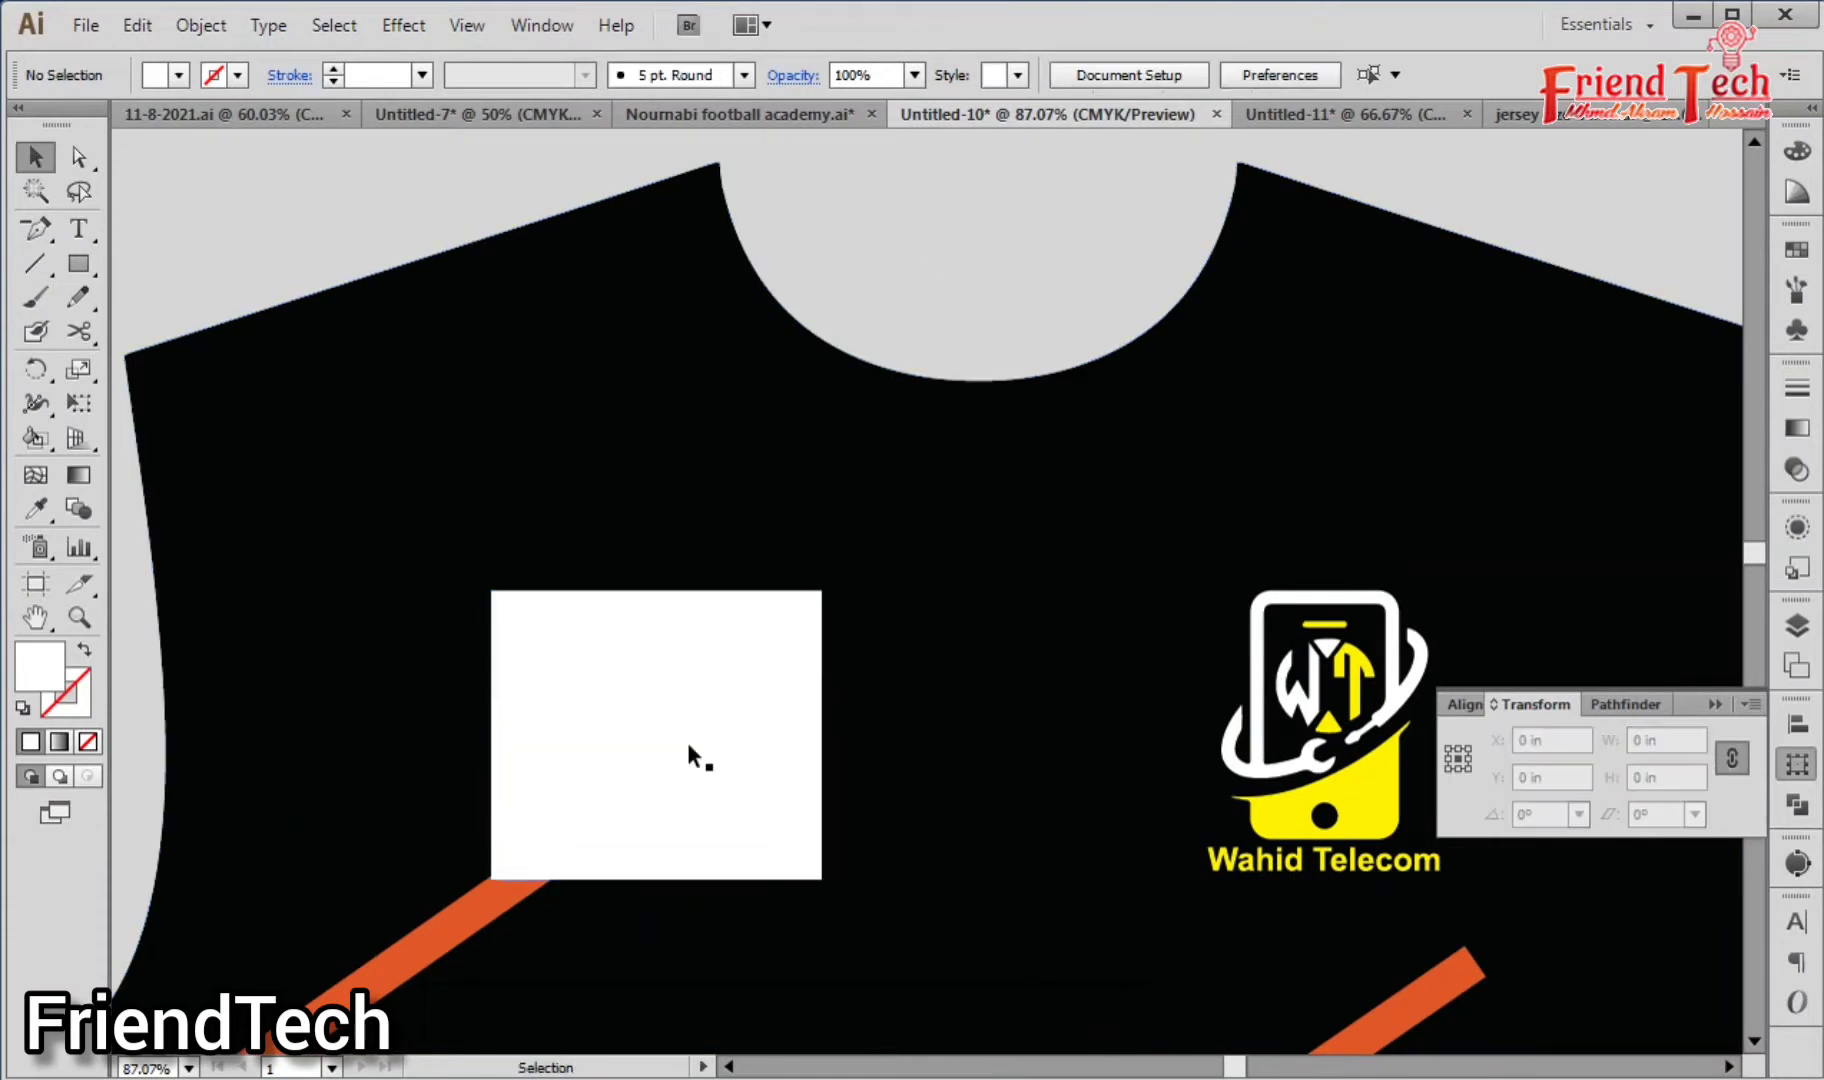
left_click(690, 762)
key("Delete")
left_click(690, 765)
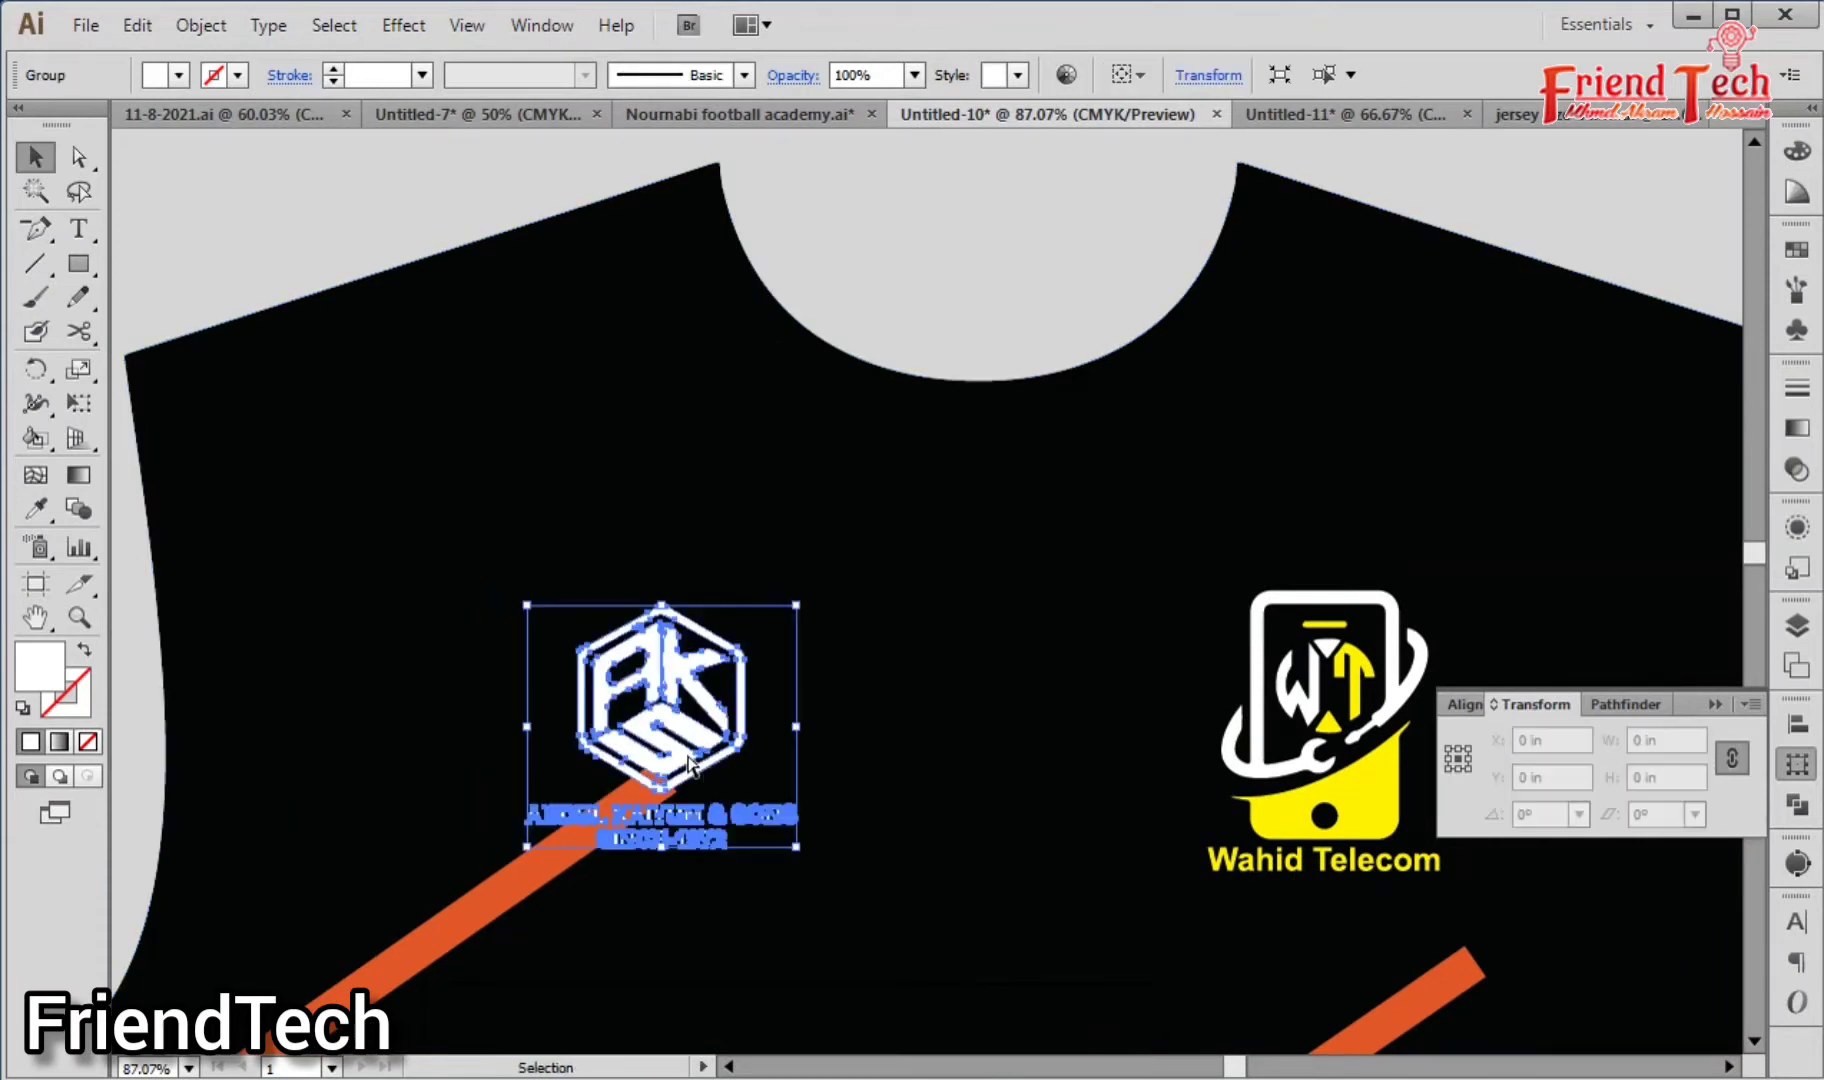
key("ctrl+z")
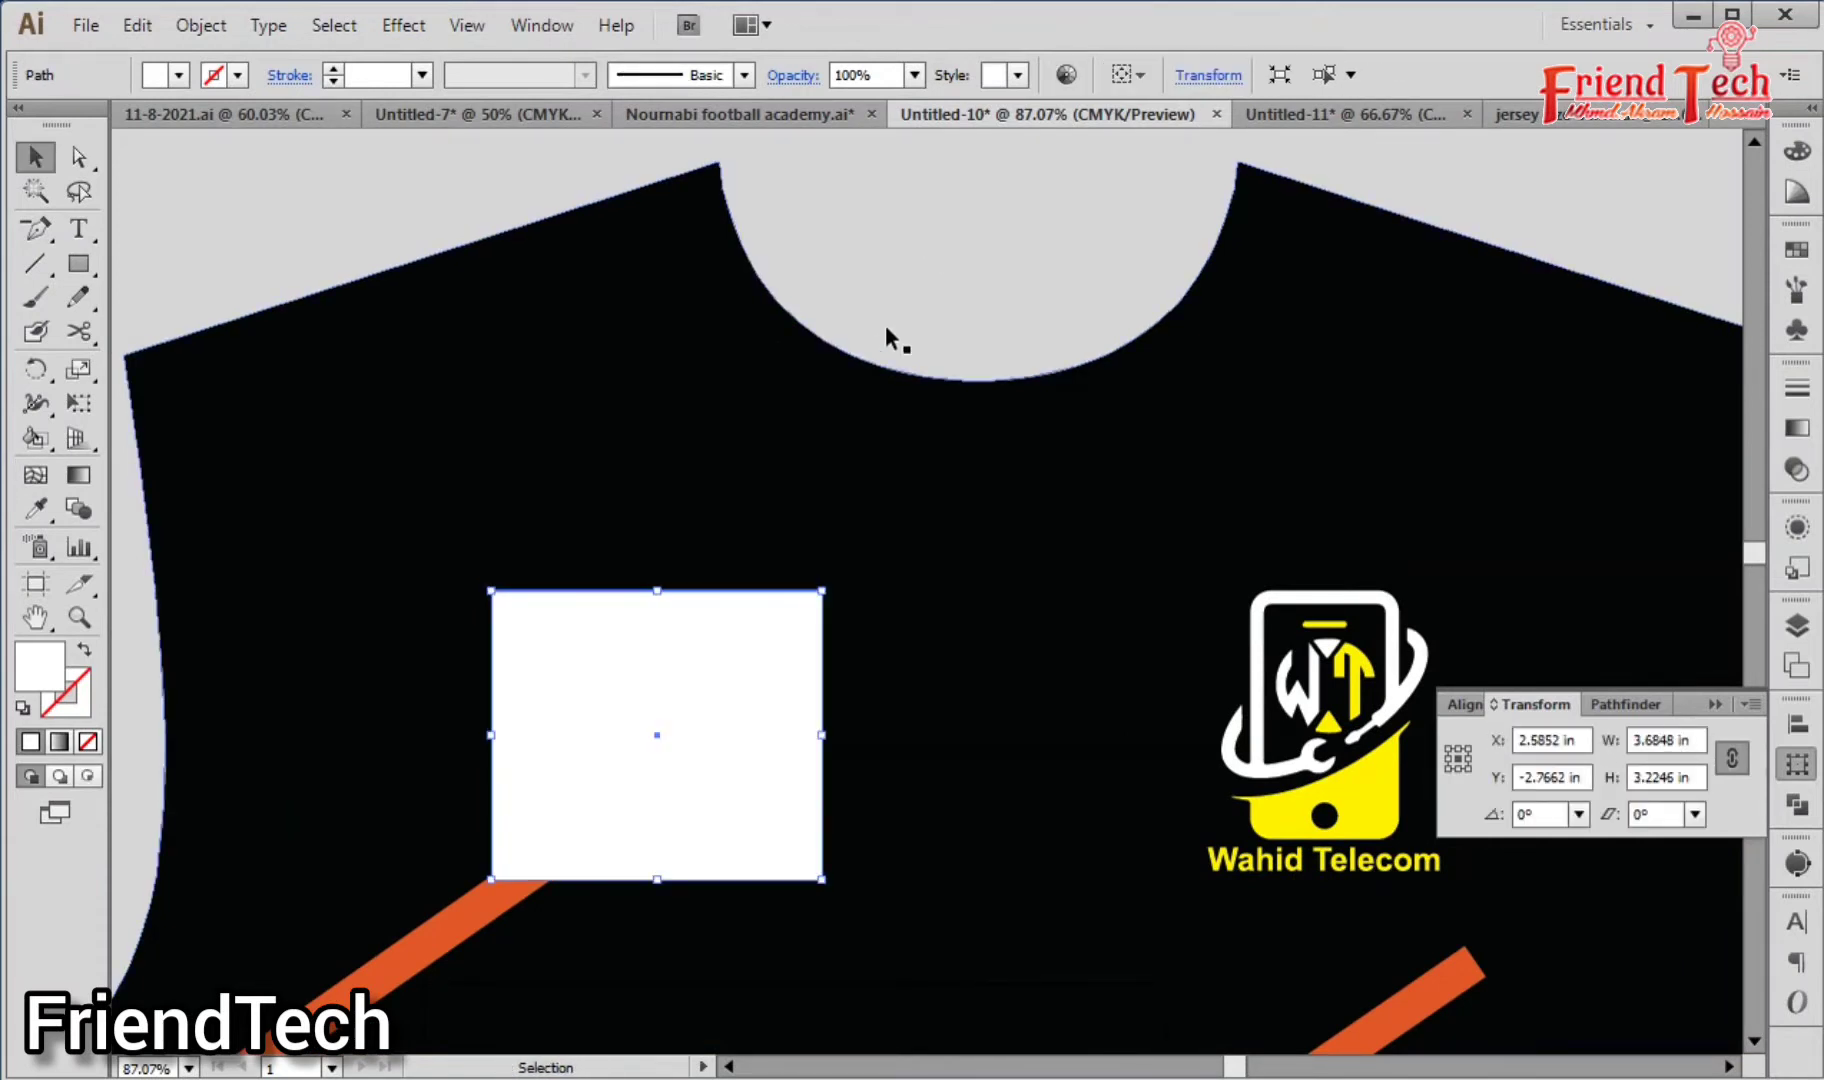
left_click(885, 323)
Step: Fill the rectangle with the panel's black and arrange it behind the AKS logo to mask the stripe
left_click(799, 646)
key("i")
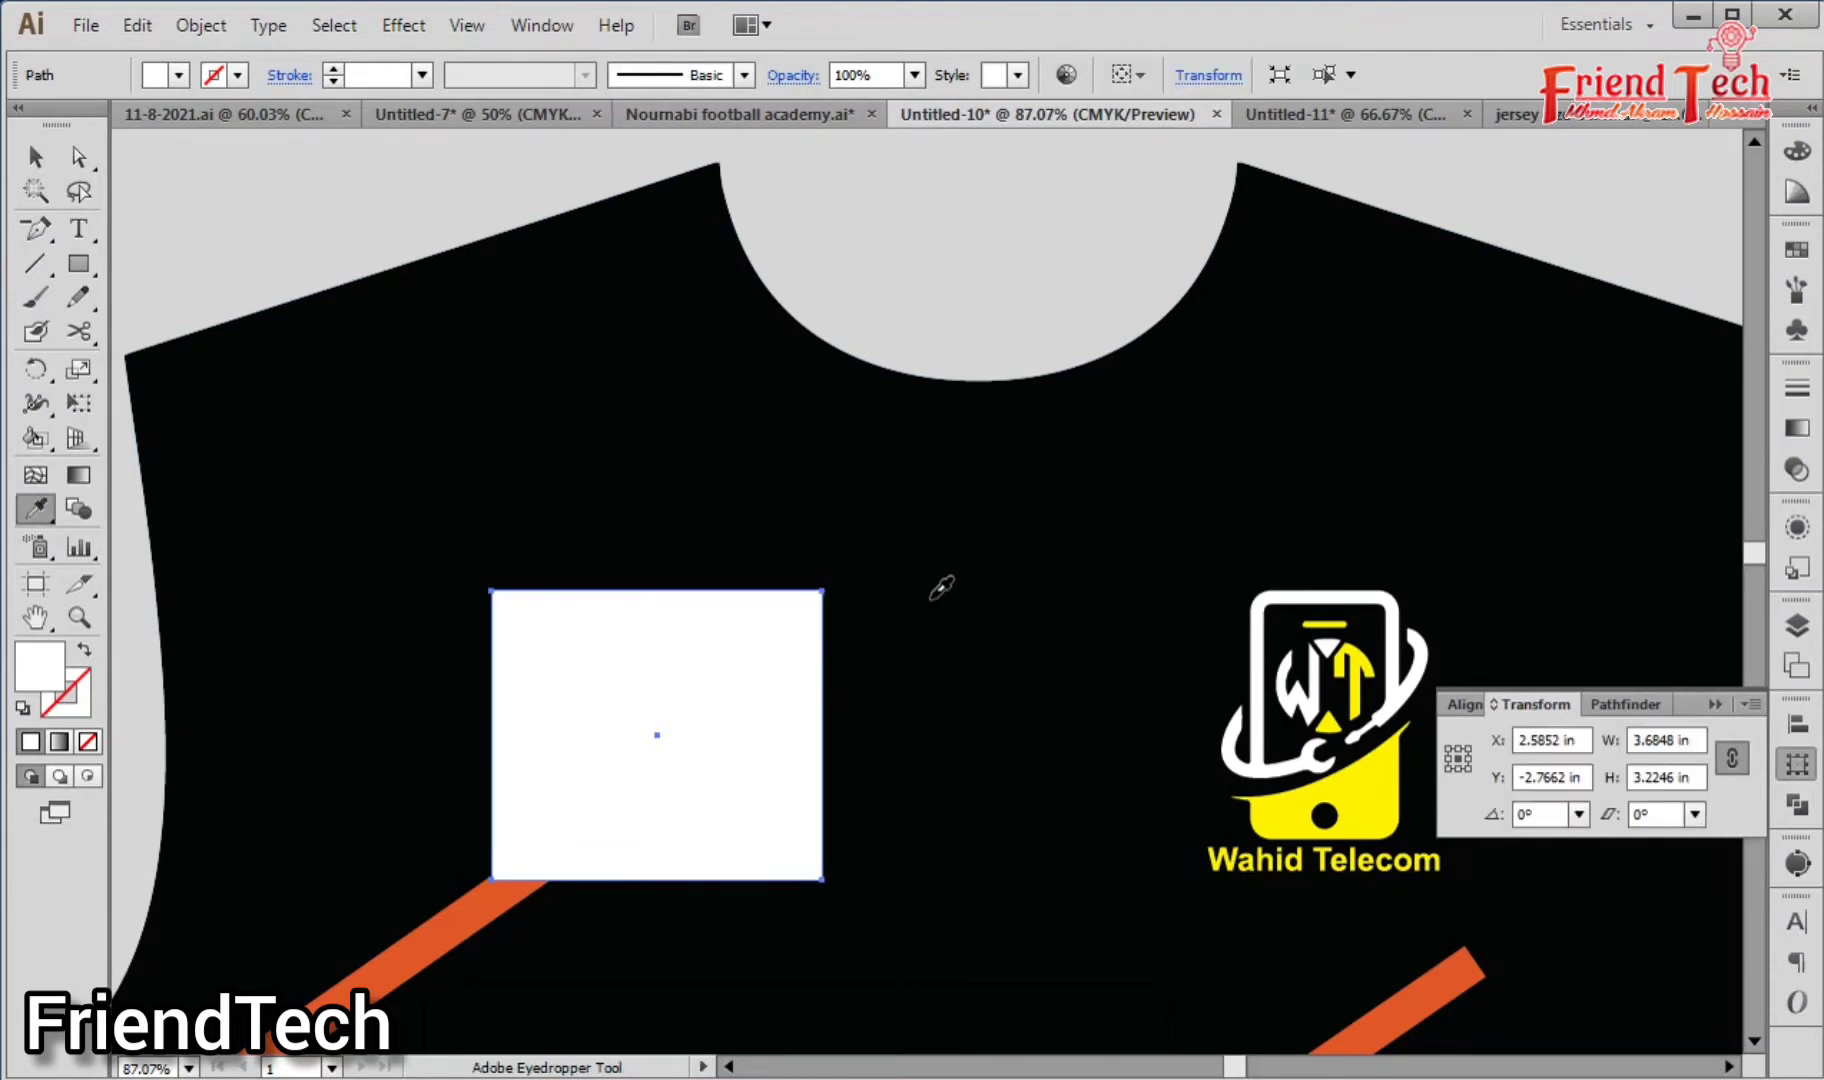
left_click(936, 590)
key("v")
left_click(955, 293)
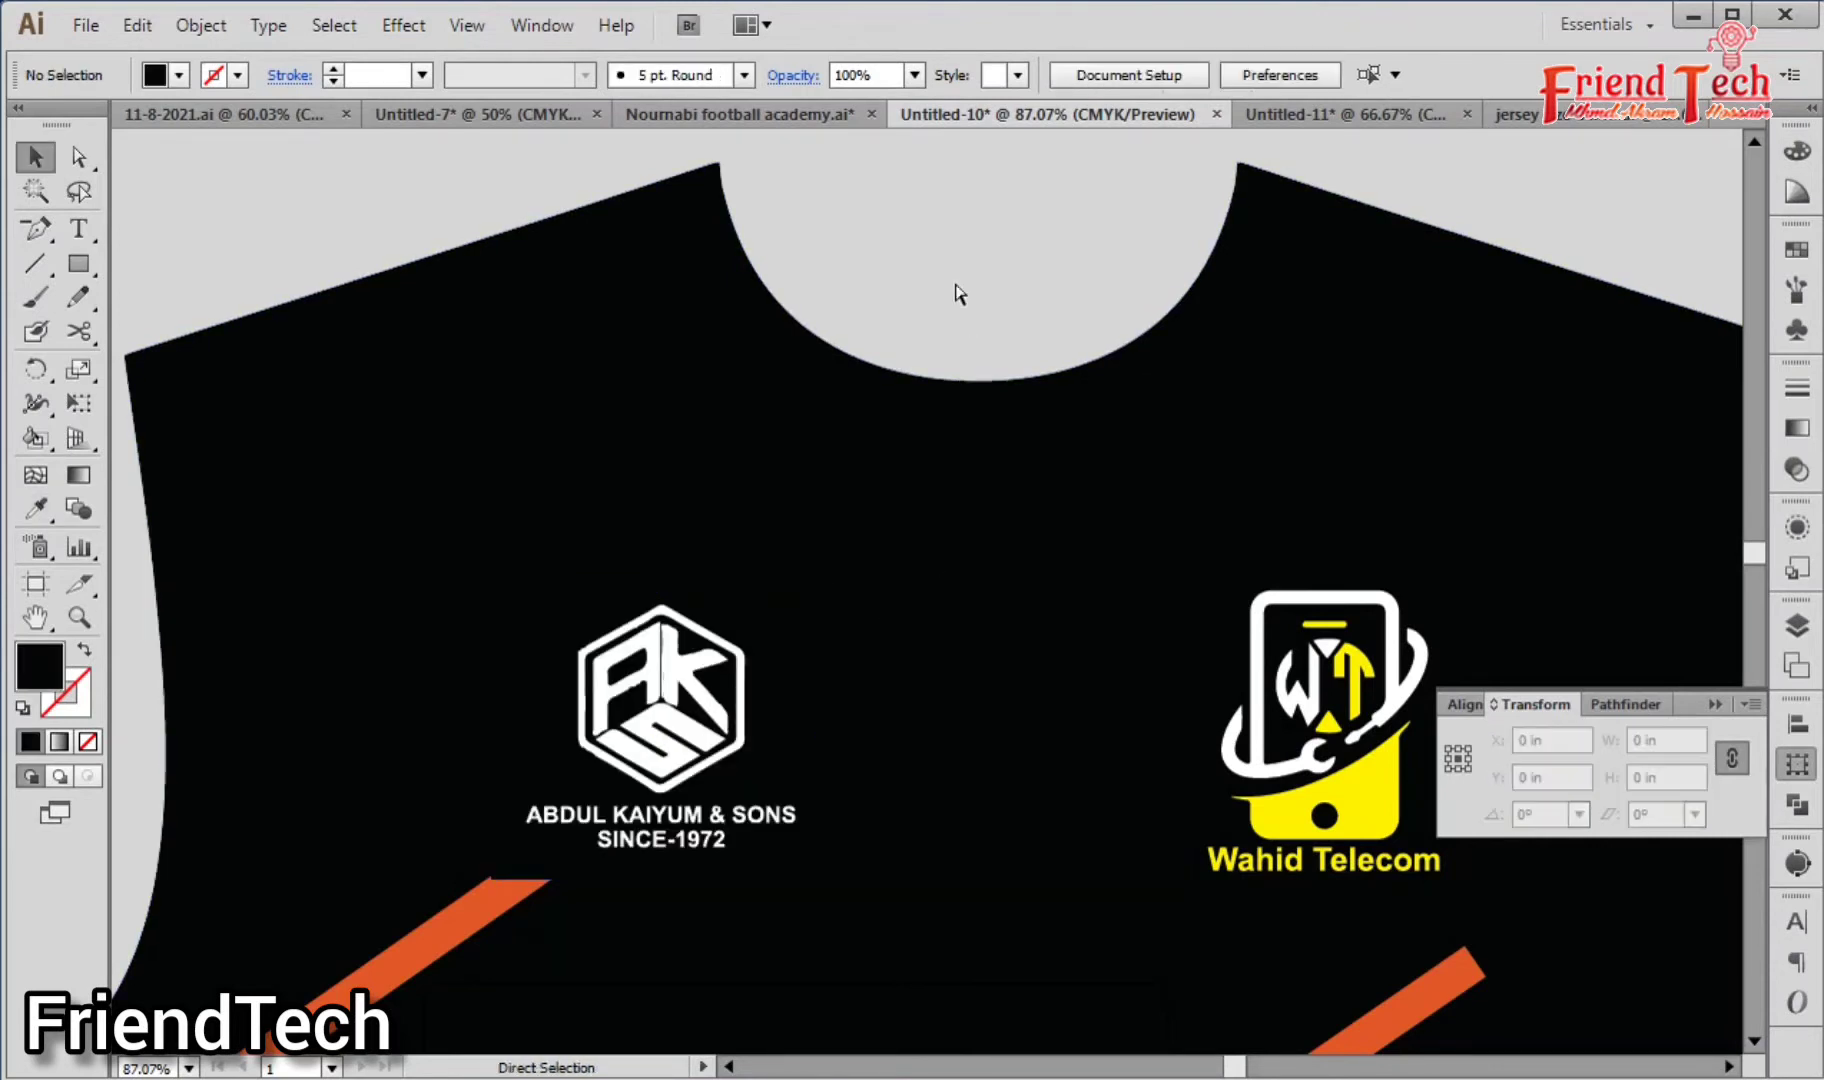
Step: Select the front panel together with both chest logos and the black masking rectangle
key("ctrl+minus")
key("ctrl+minus")
key("ctrl+minus")
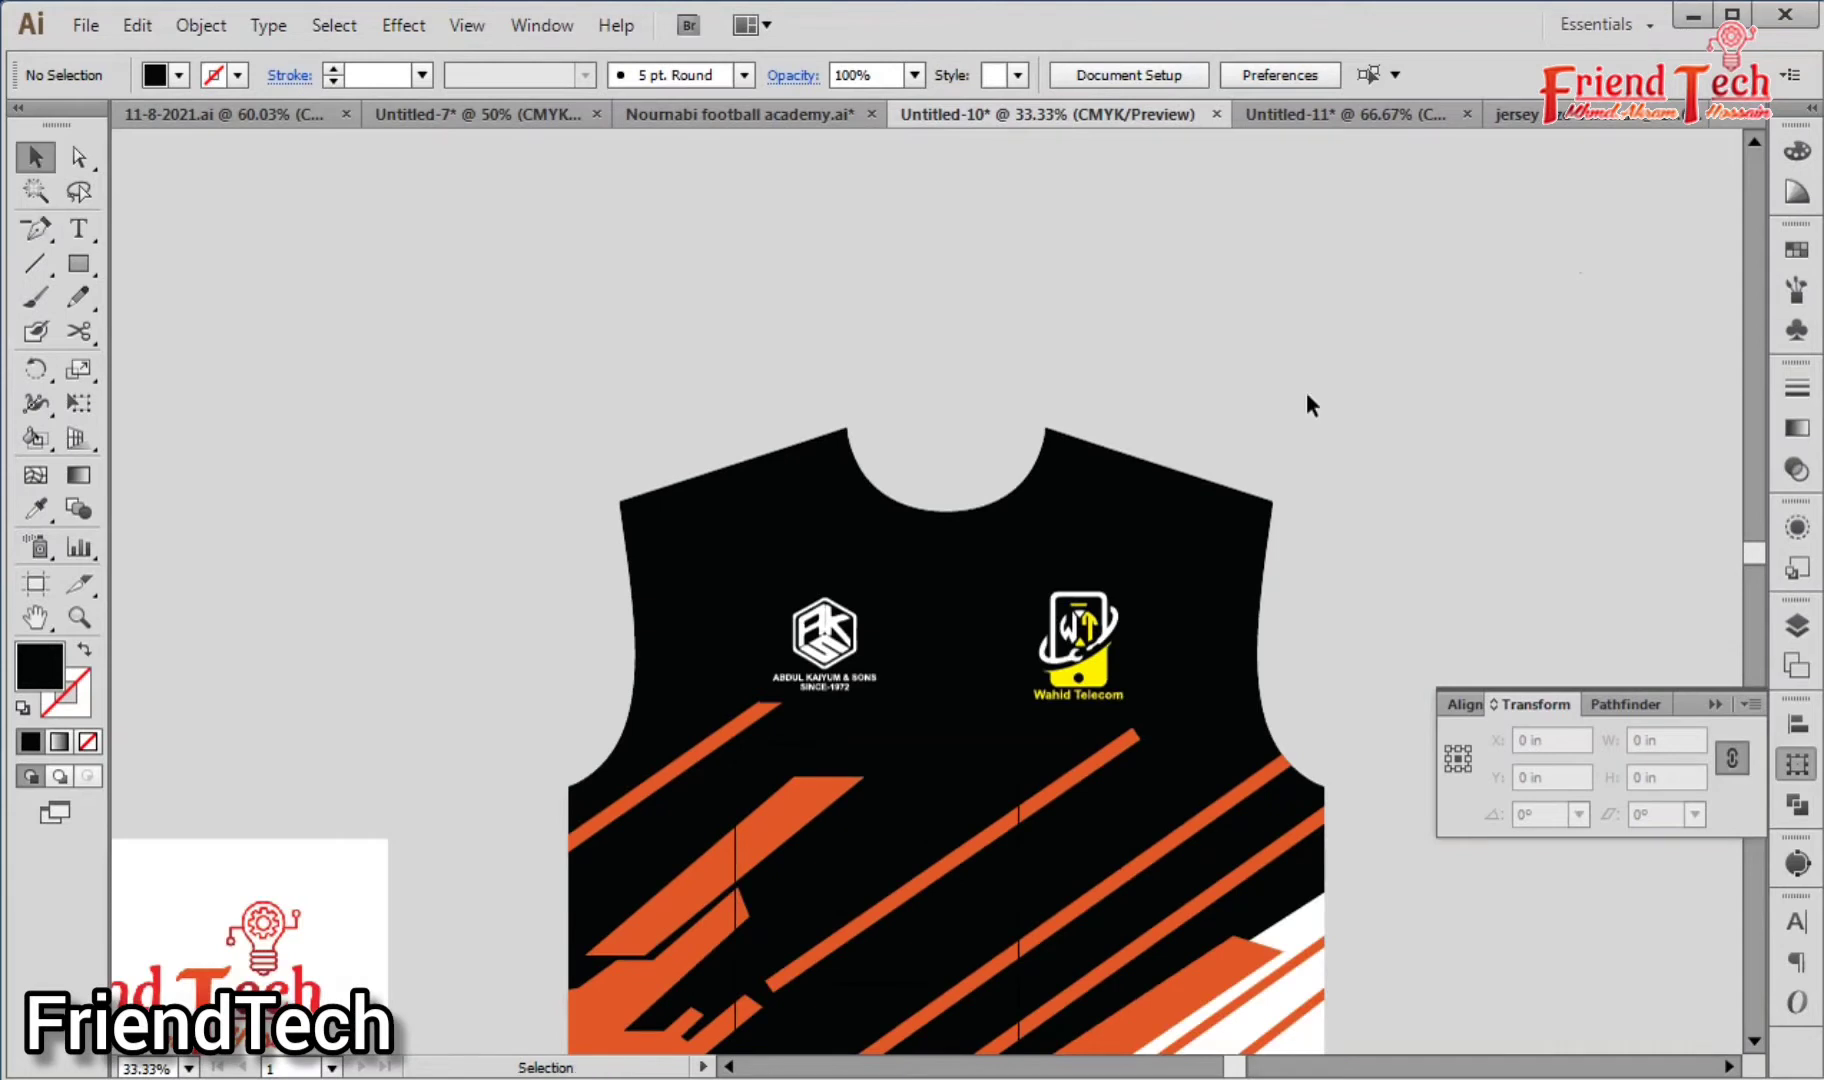
key("space")
left_click_drag(1222, 383, 1153, 355)
key("ctrl+minus")
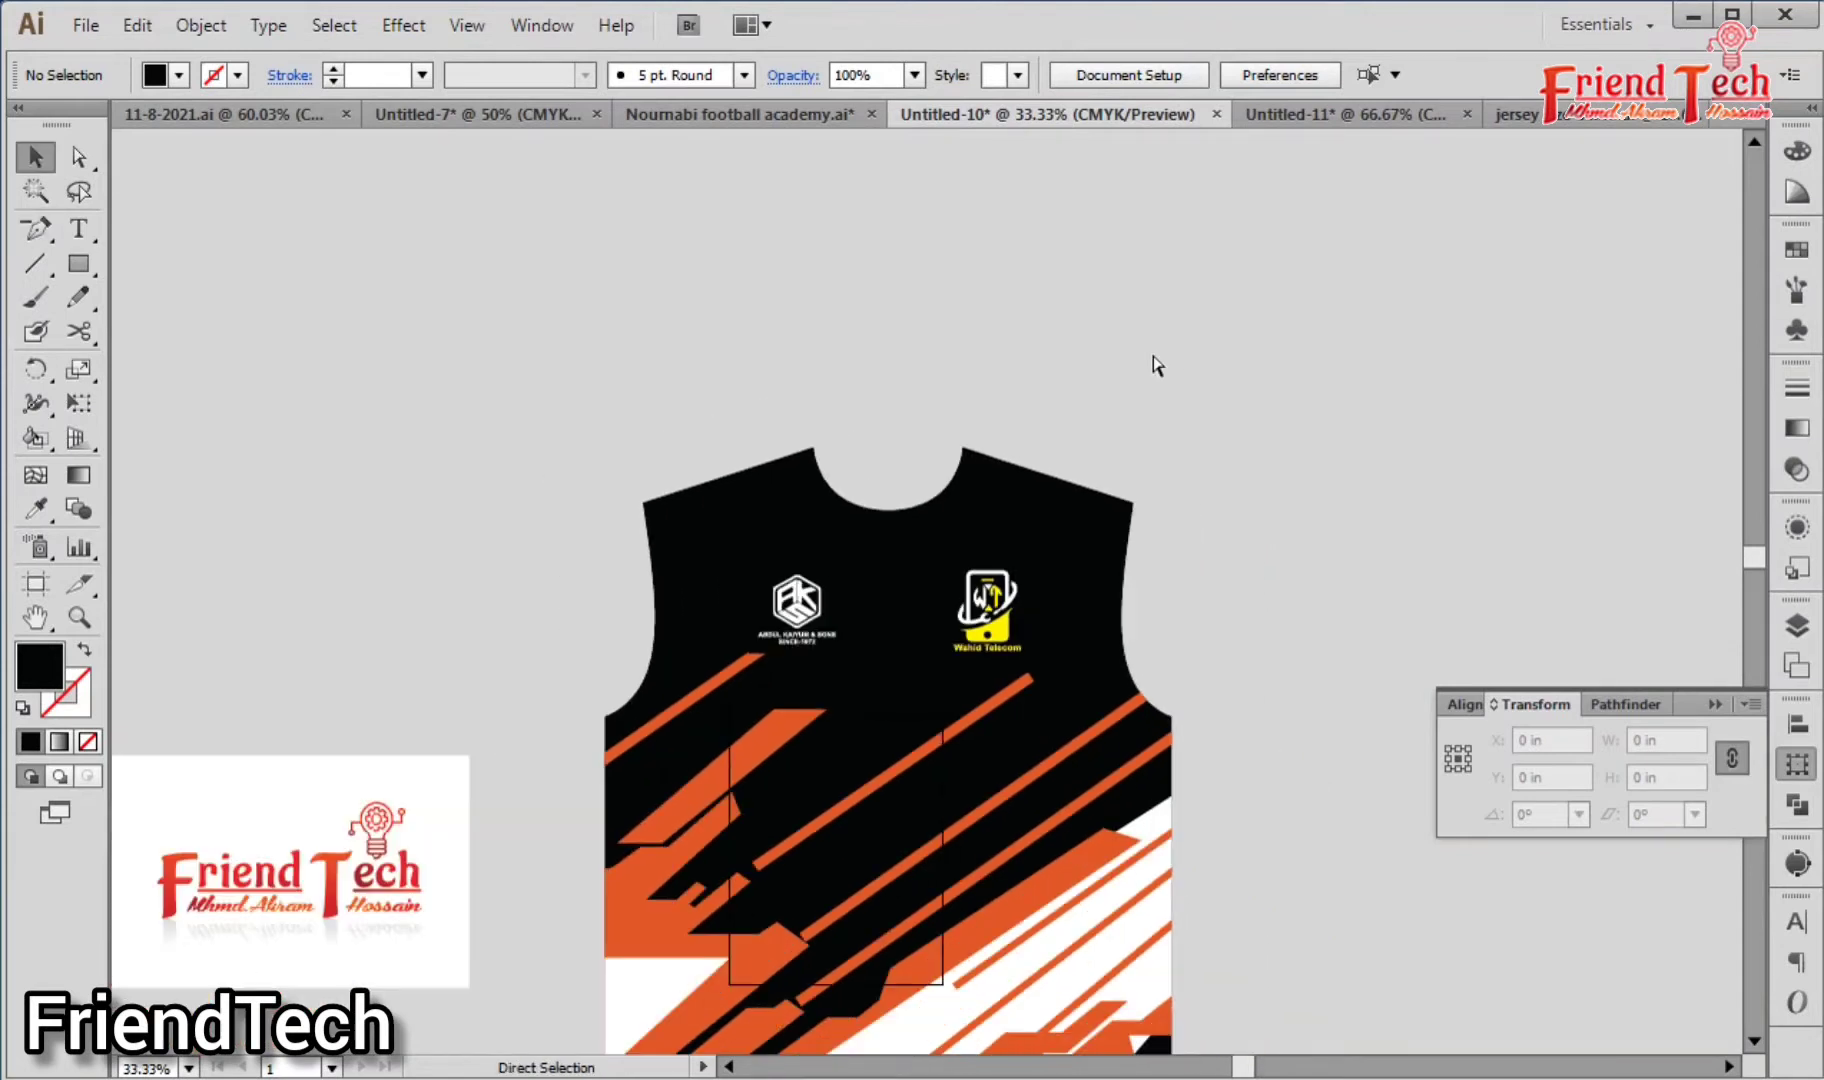
key("ctrl+minus")
key("ctrl+minus")
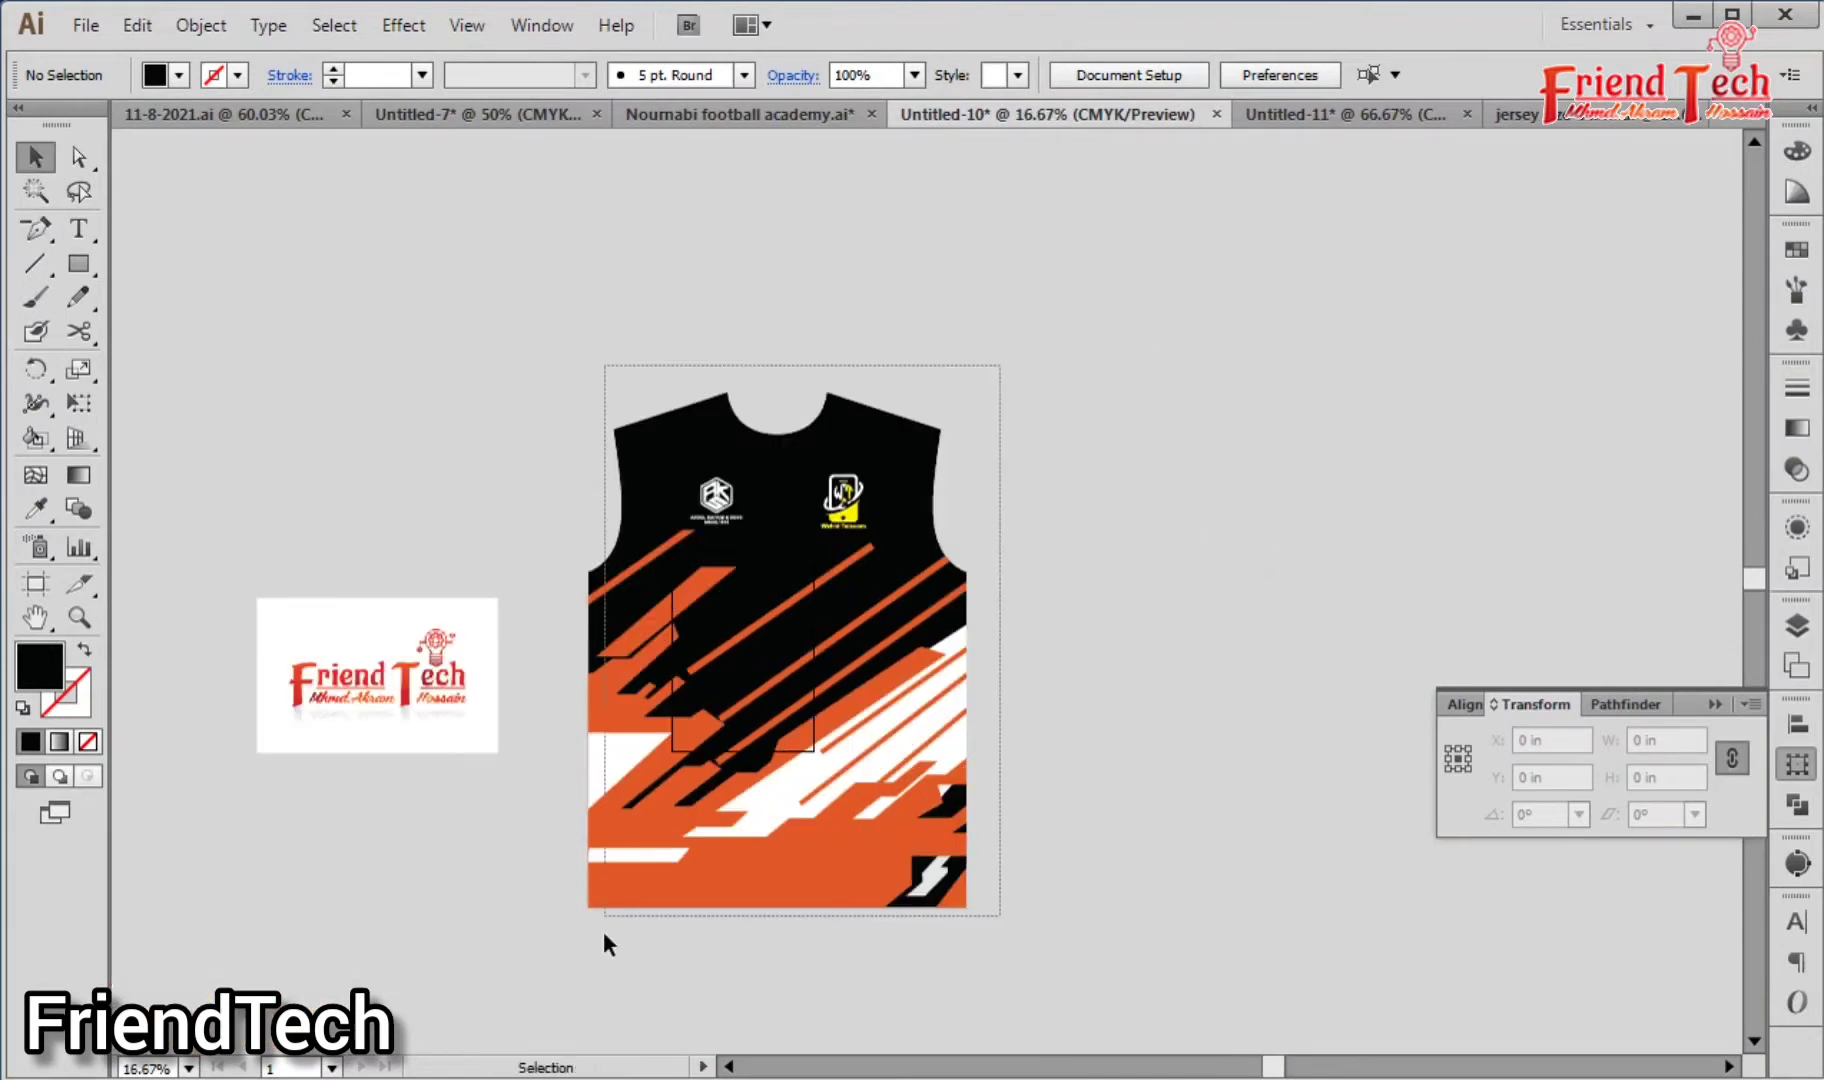
left_click_drag(603, 931, 1012, 655)
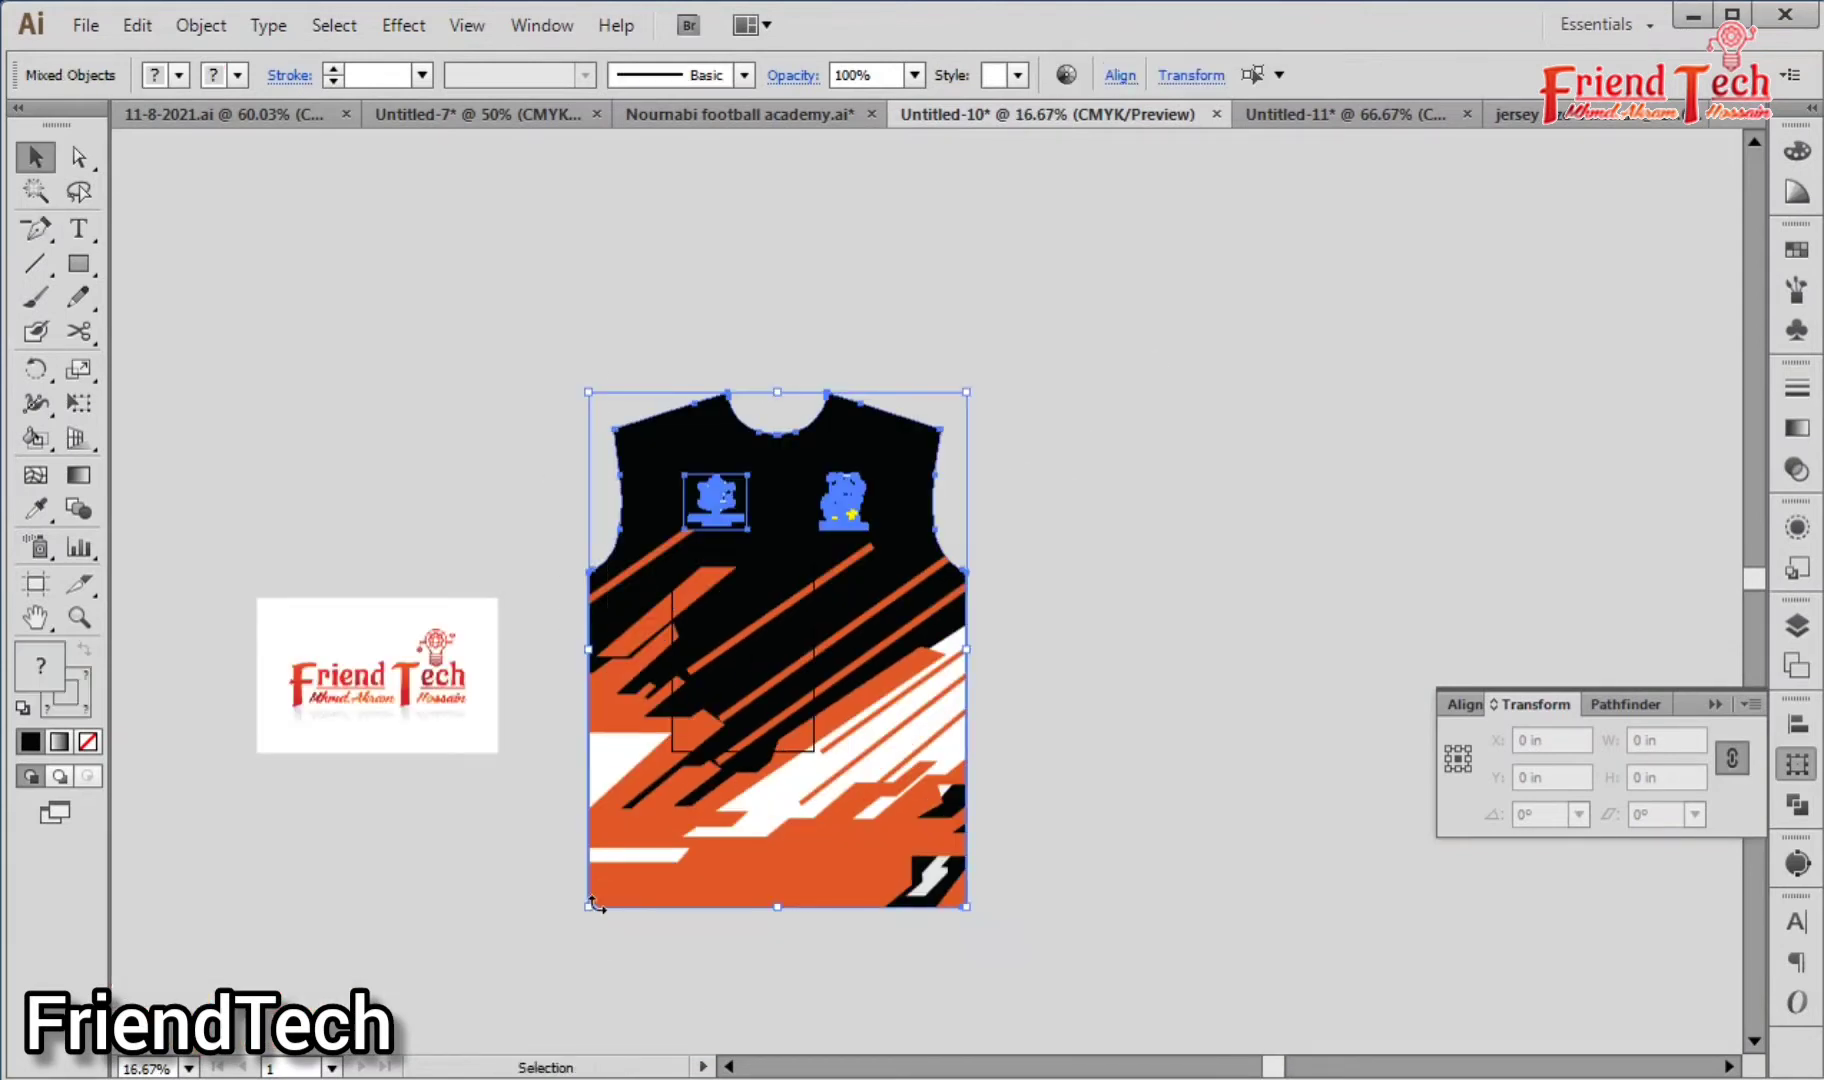
Step: Copy the yellow Wahid Telecom wordmark from the logo document and paste it onto the jersey's front panel
left_click(1058, 578)
left_click(1285, 114)
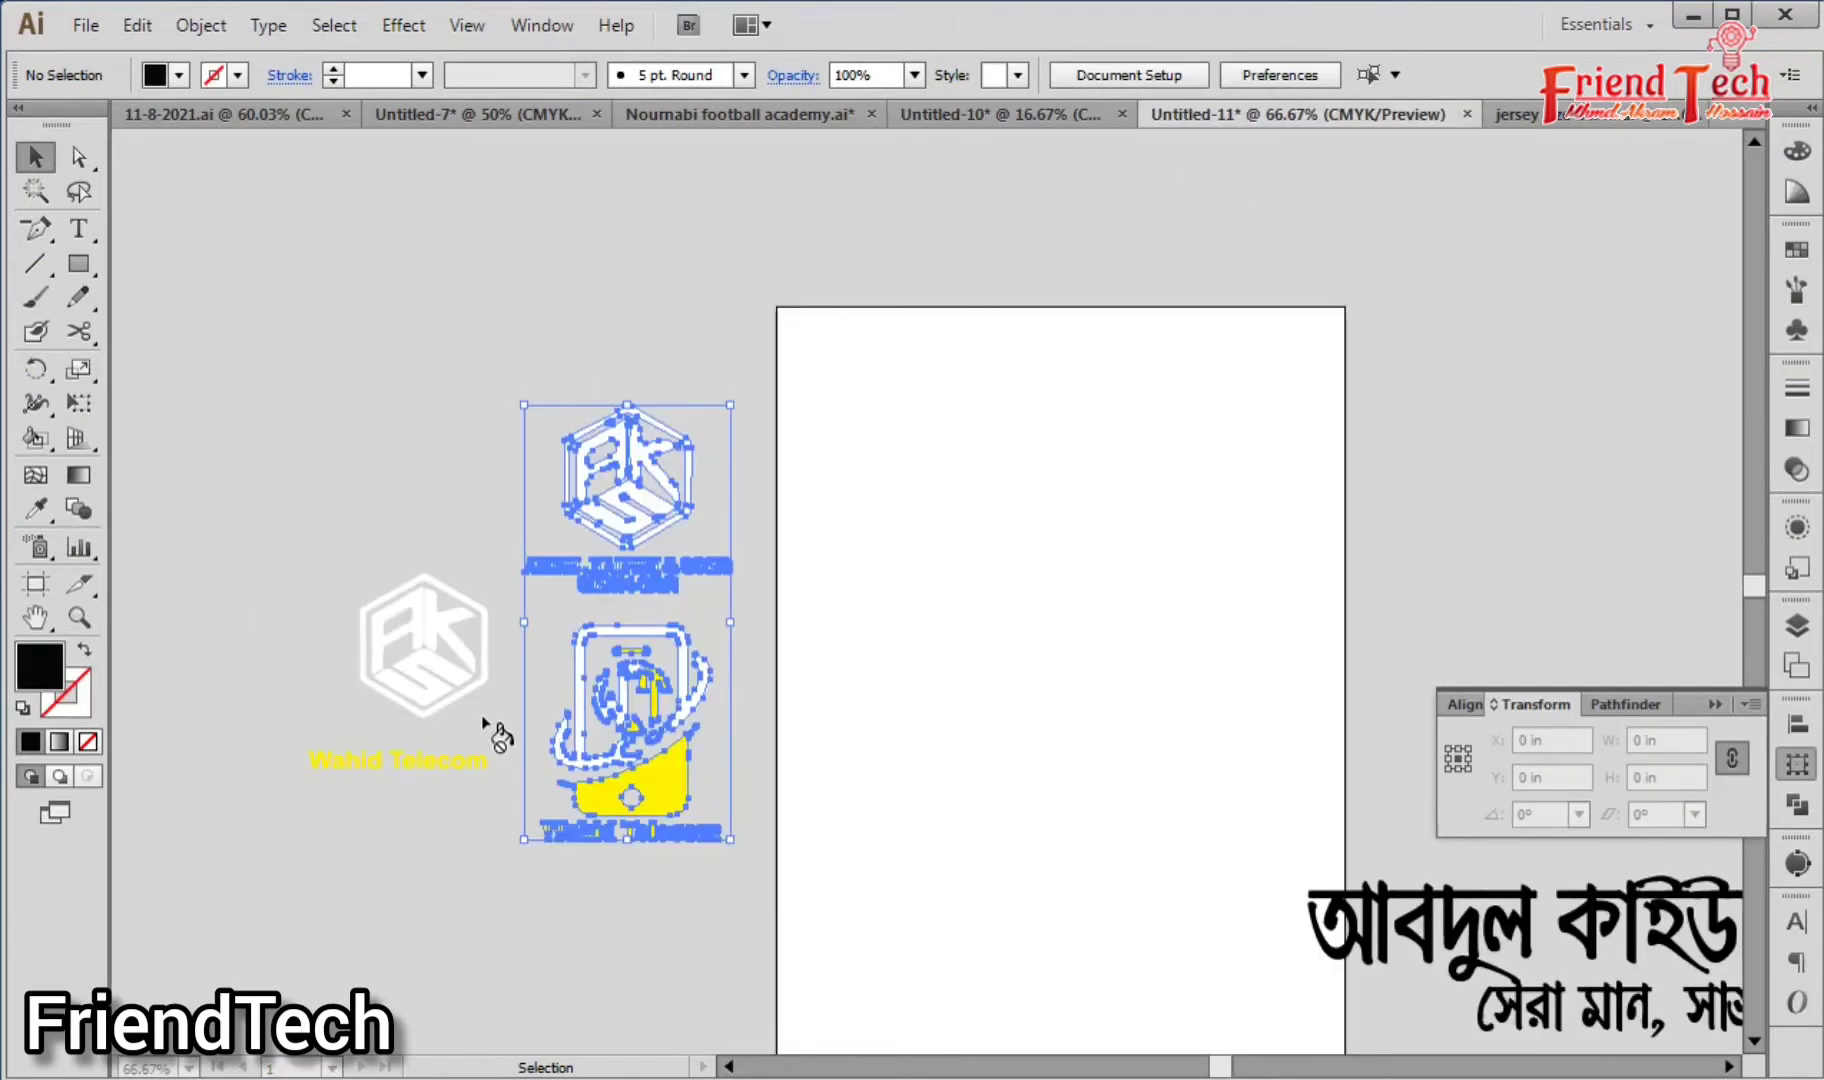
left_click(405, 775)
left_click(1048, 116)
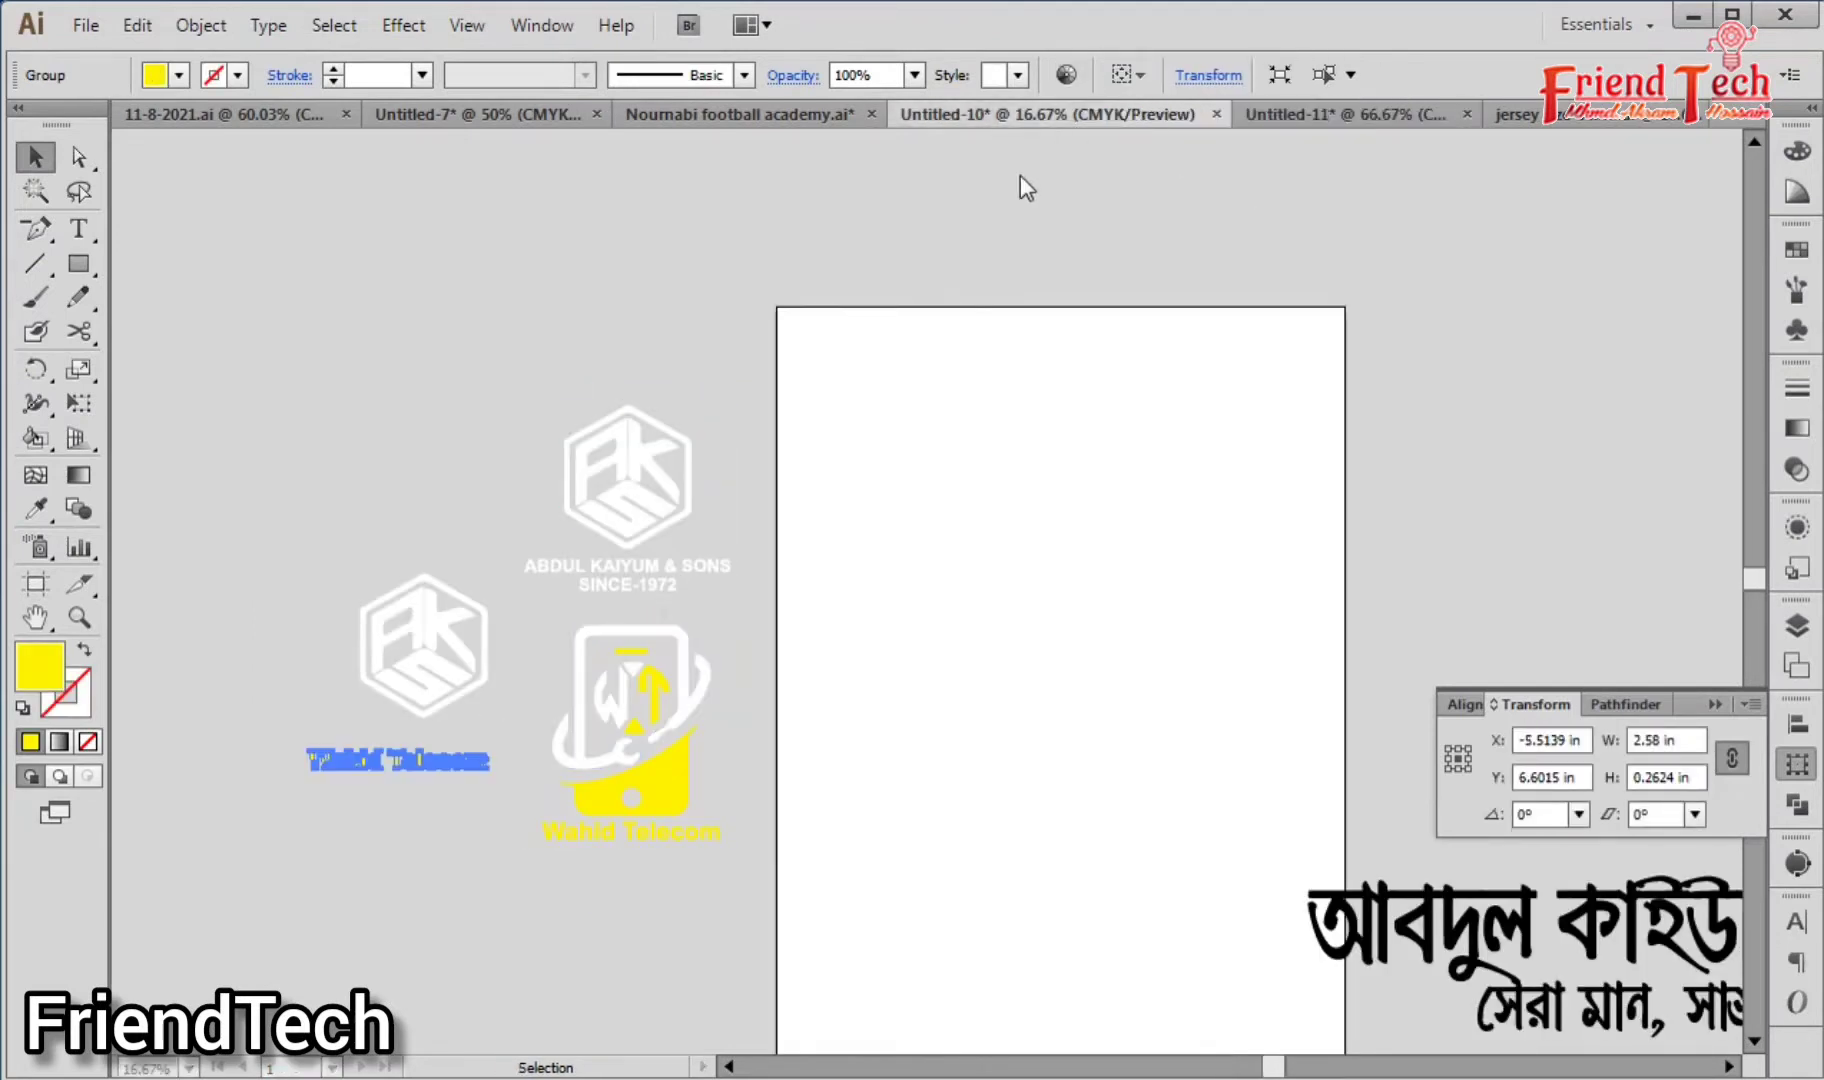
key("z")
left_click_drag(544, 513, 1024, 818)
key("ctrl+v")
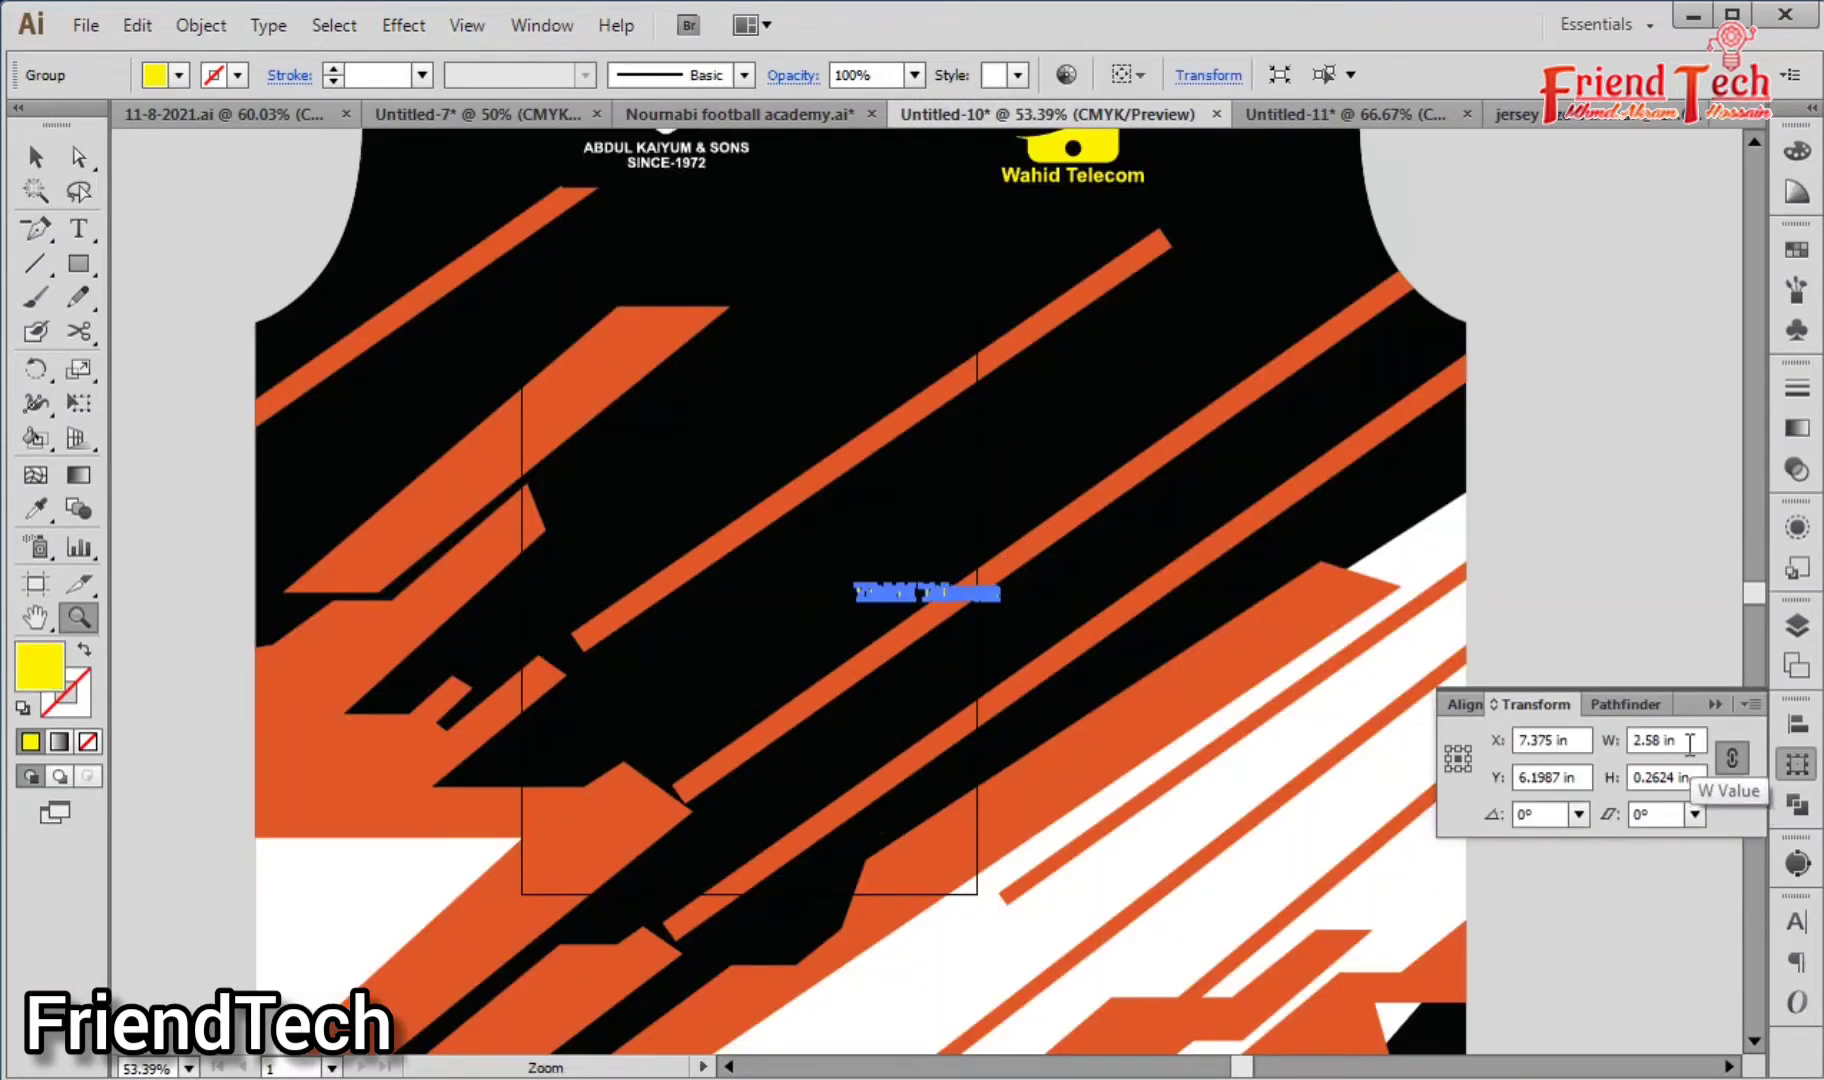
Step: Scale the Wahid Telecom wordmark proportionally to 12 in wide and move it up to just below the chest logos
left_click(1689, 742)
key("Return")
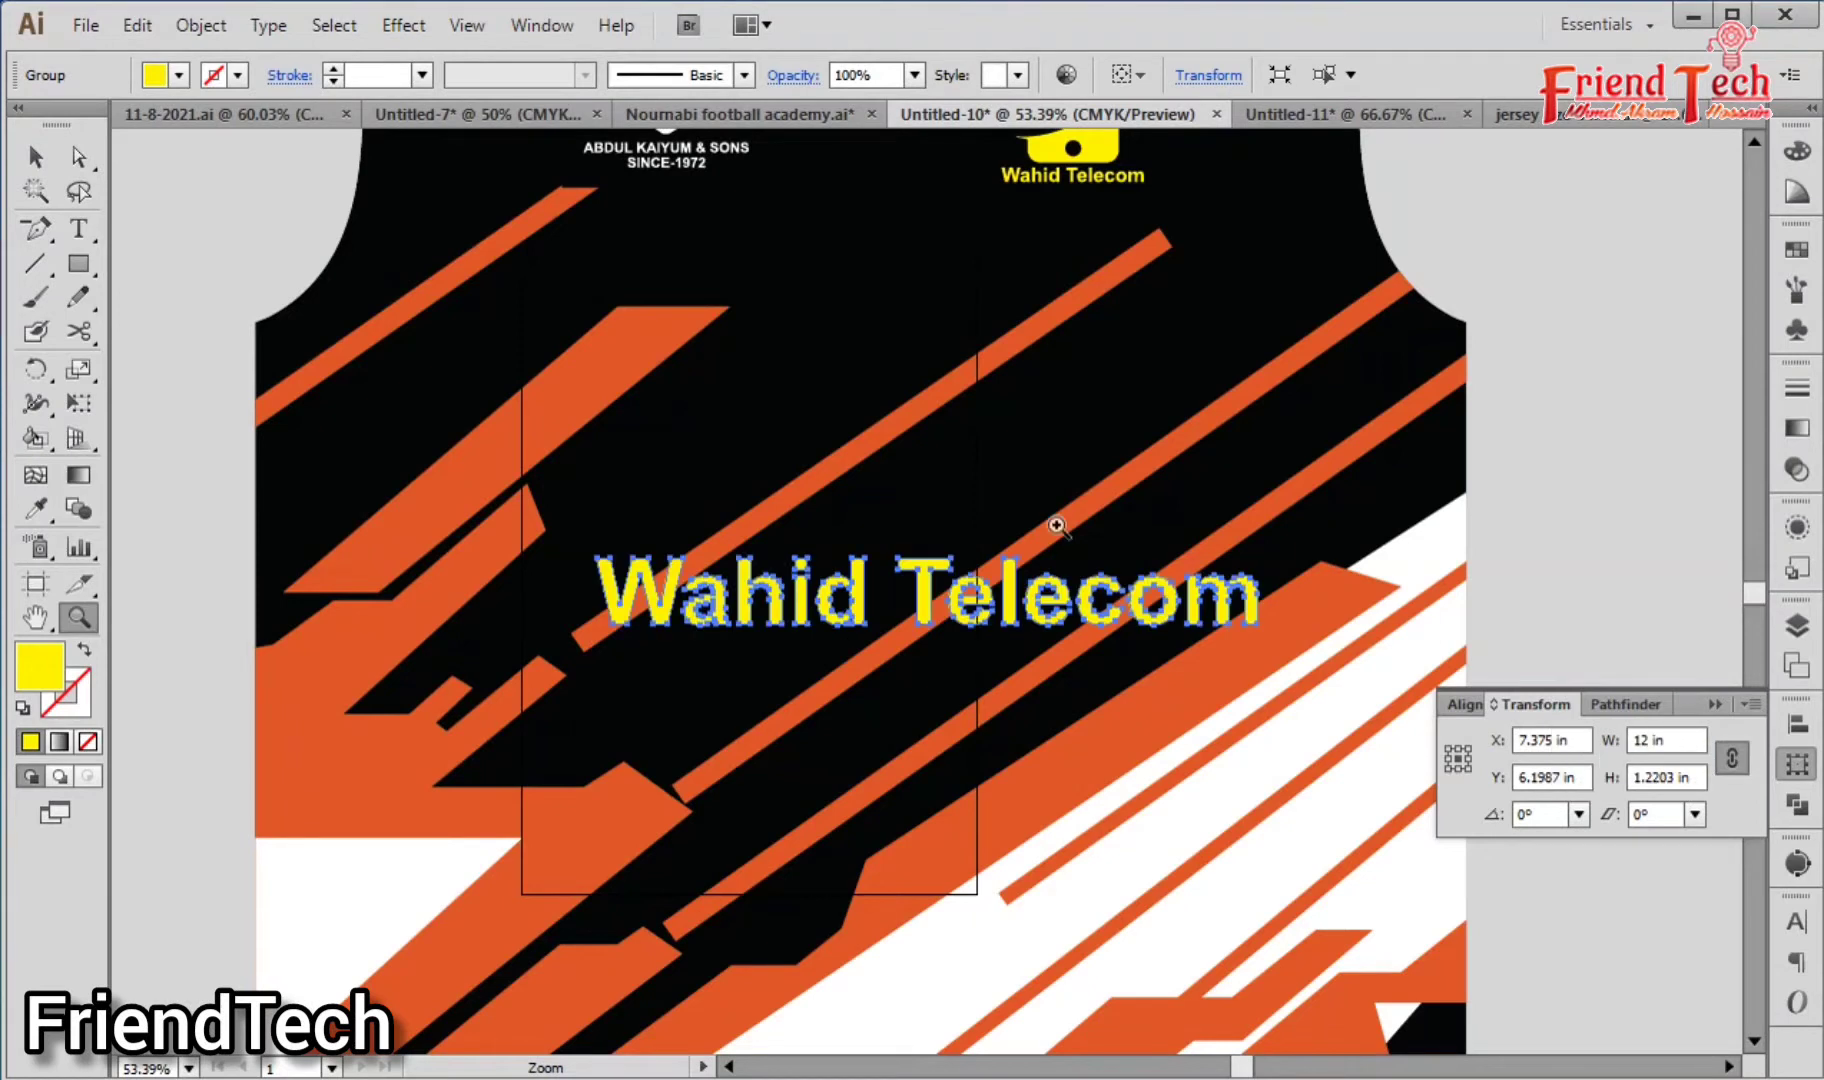
key("v")
left_click_drag(1052, 602, 1000, 478)
Step: Unlink the wordmark's proportions and set its height to 1.5 in
left_click(1733, 762)
left_click(1662, 780)
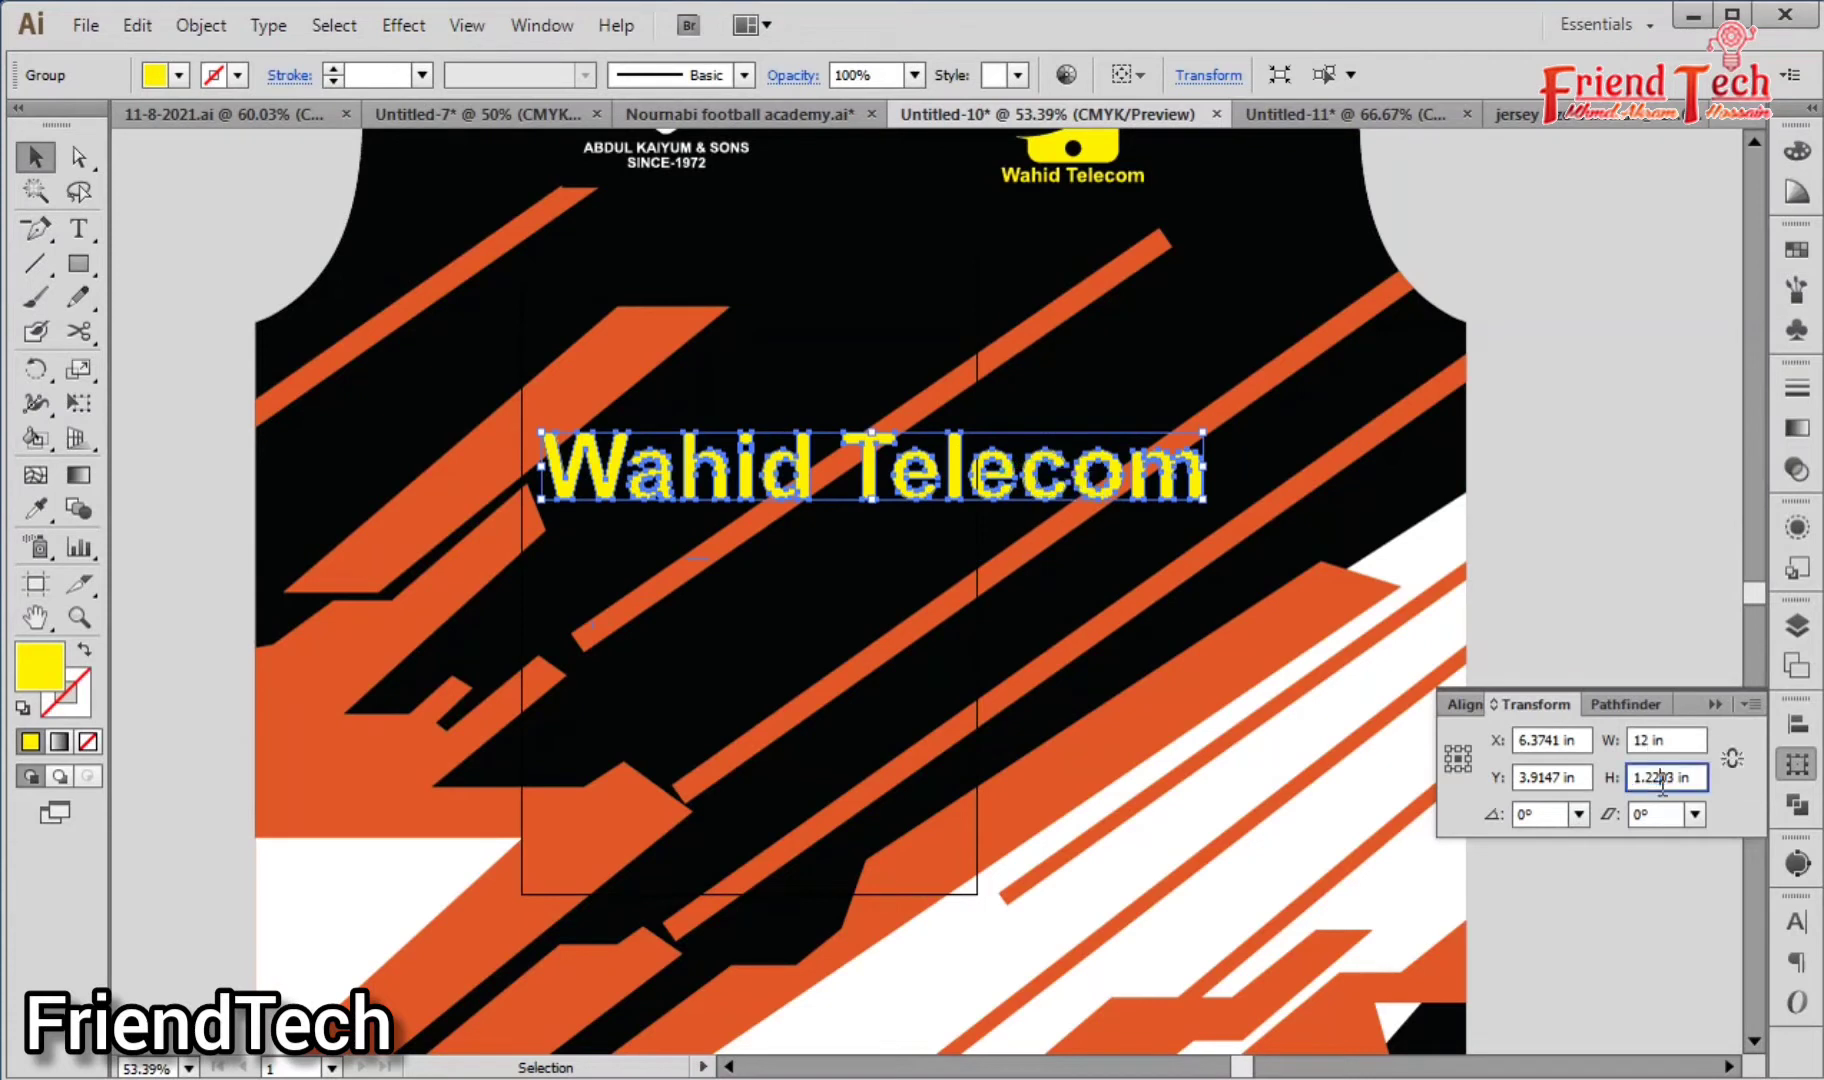
type("1.5")
key("Return")
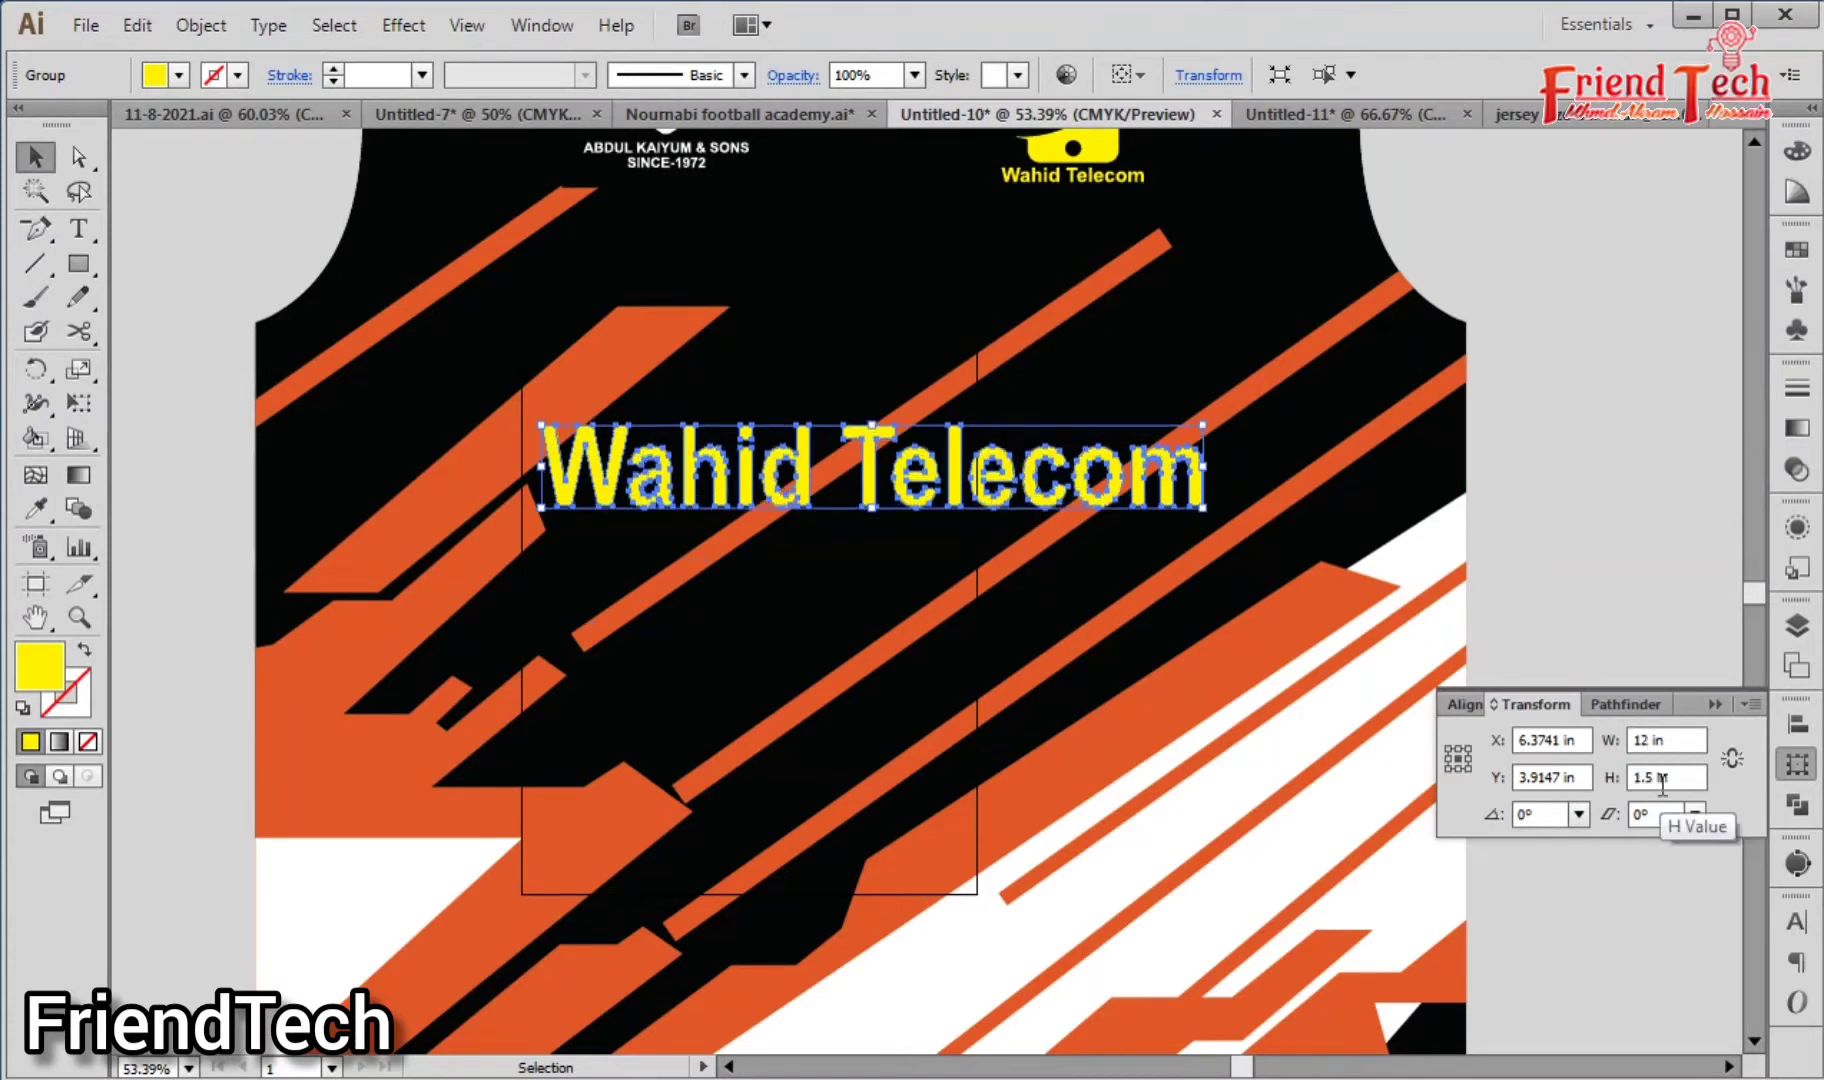
key("ctrl+shift+a")
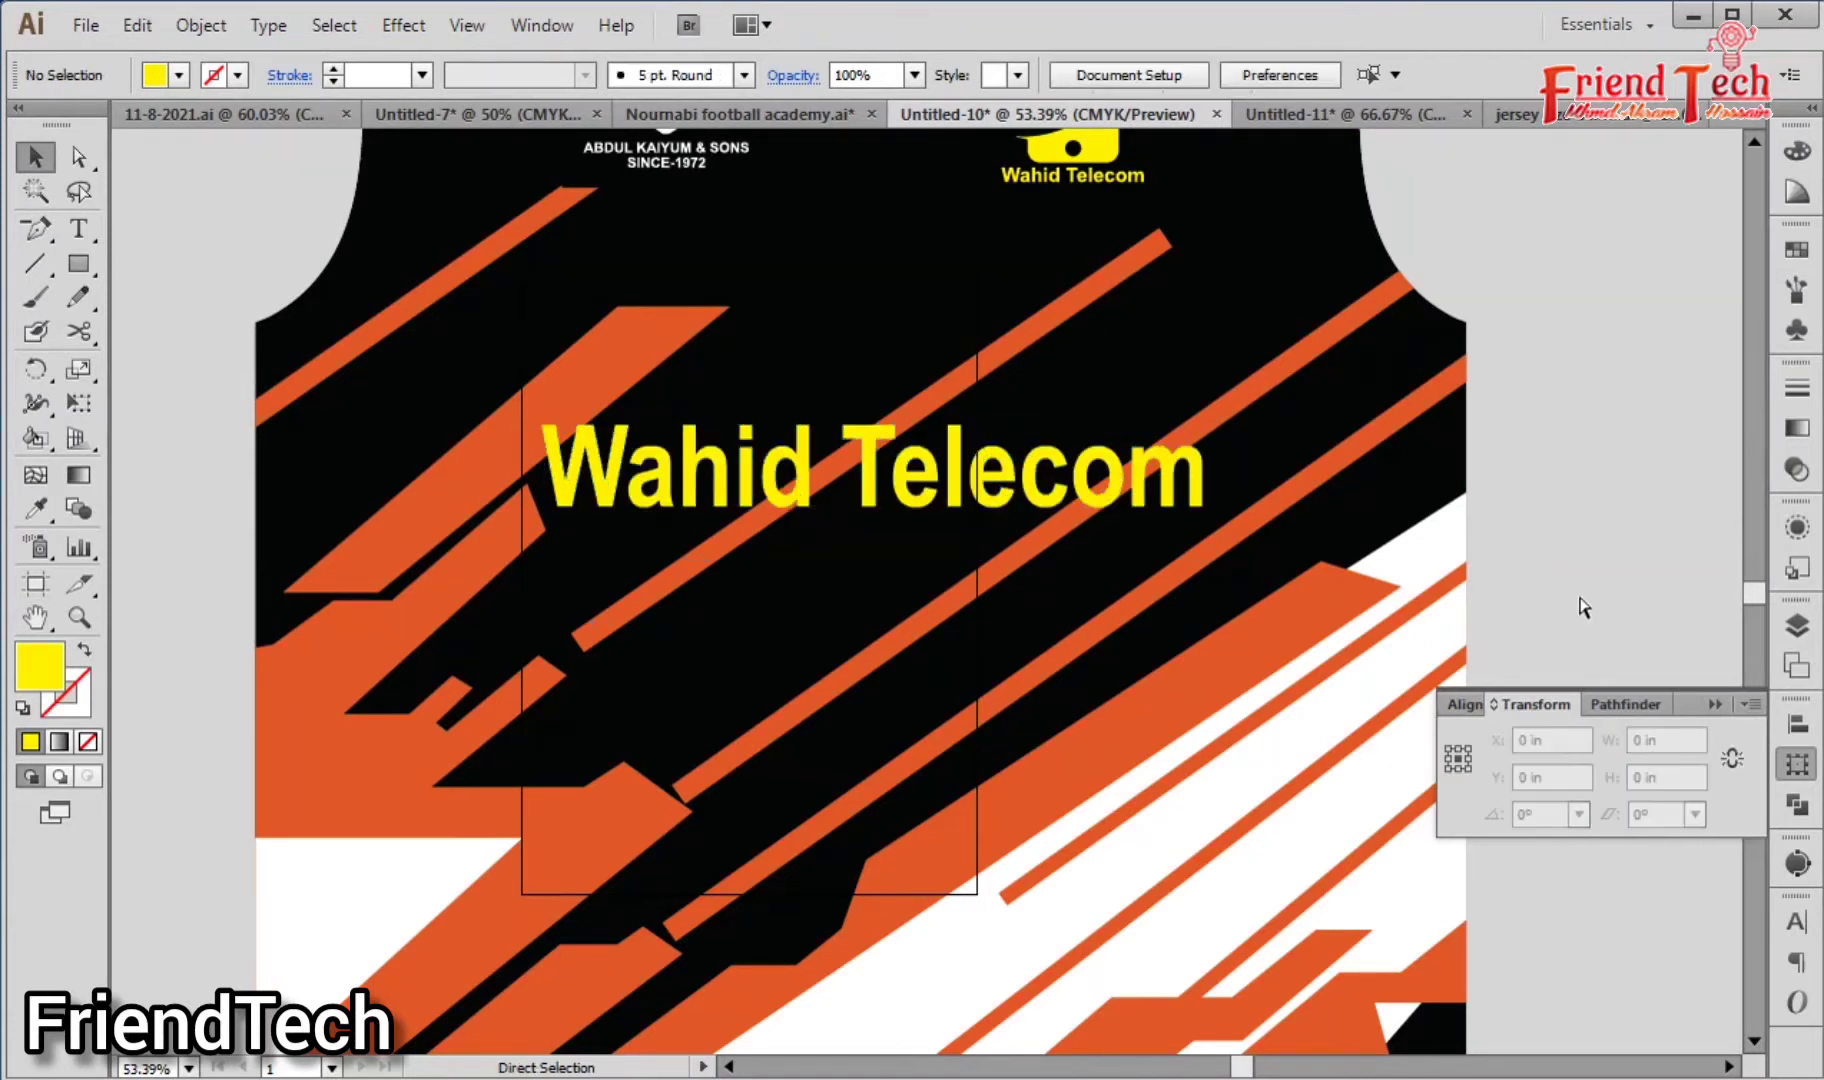
Step: Move the complete front panel with its logos and wordmark off the artboard into the empty space beside it
key("ctrl+minus")
key("ctrl+minus")
key("ctrl+minus")
key("p")
key("space")
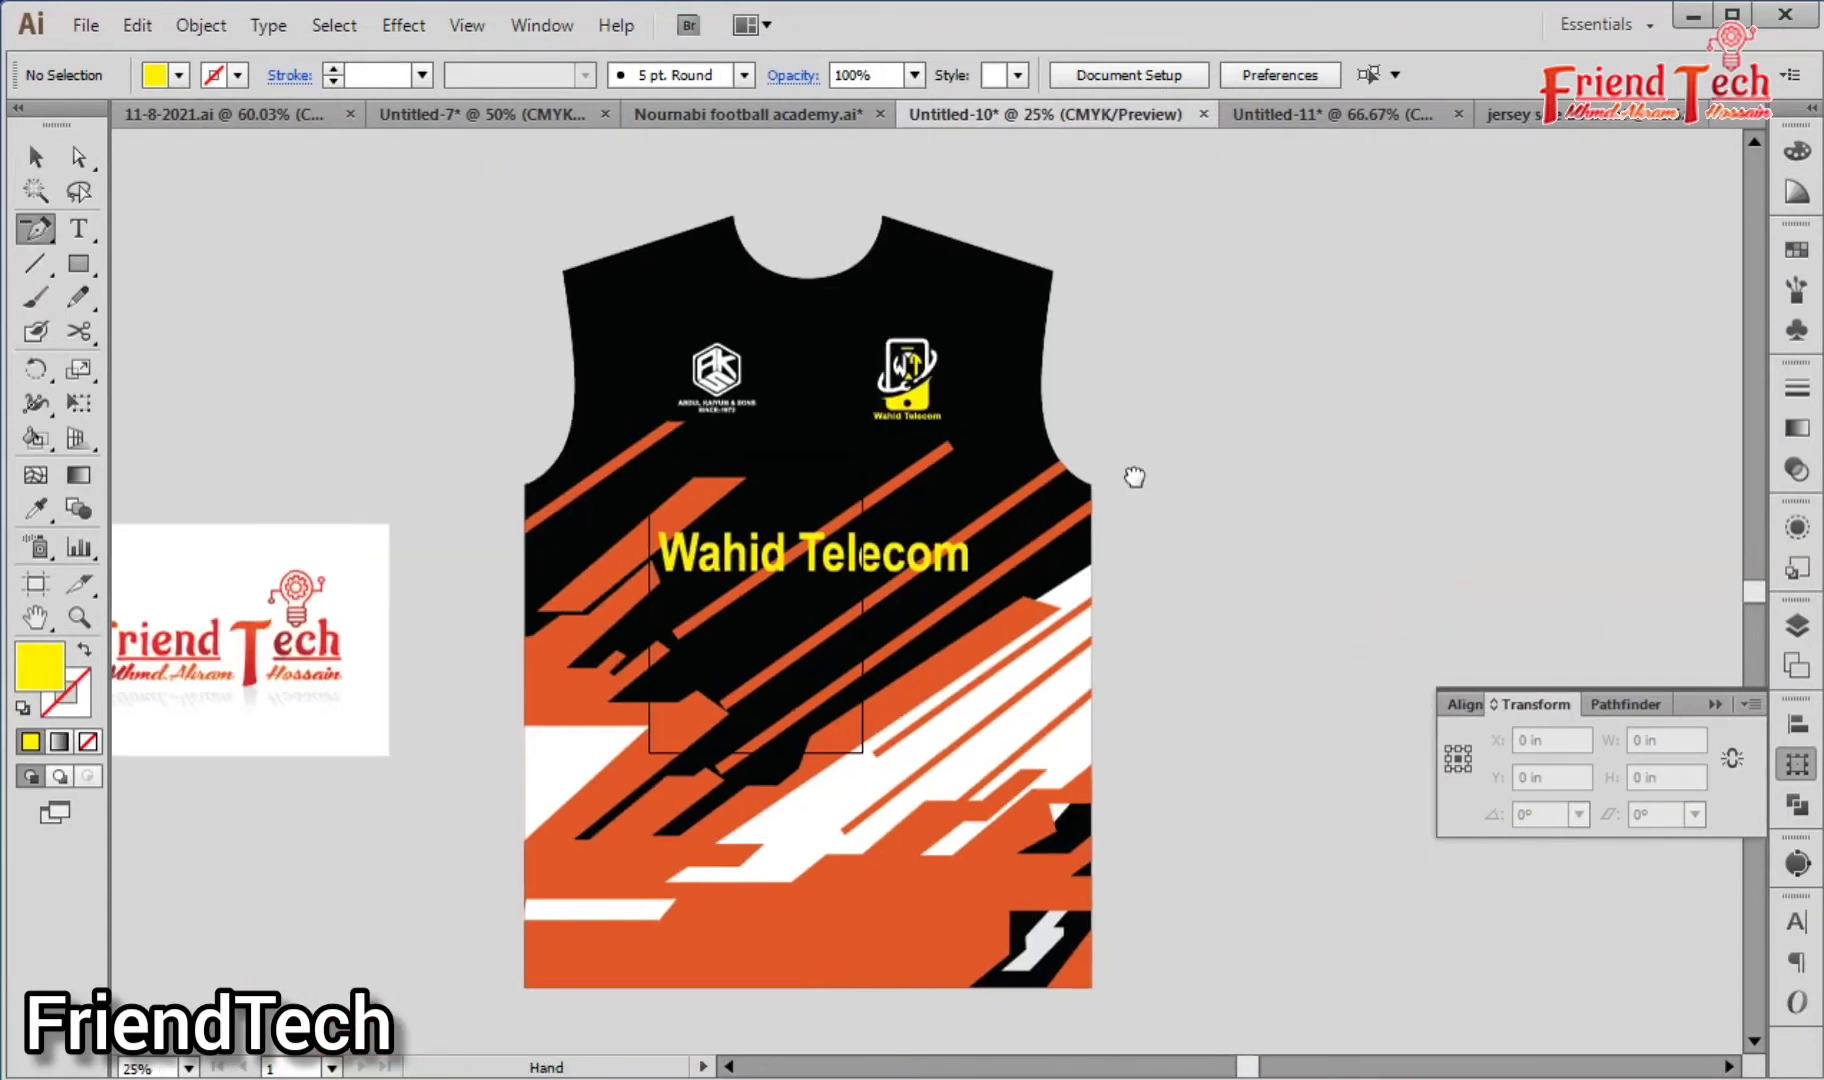
left_click_drag(1135, 477, 1091, 472)
key("v")
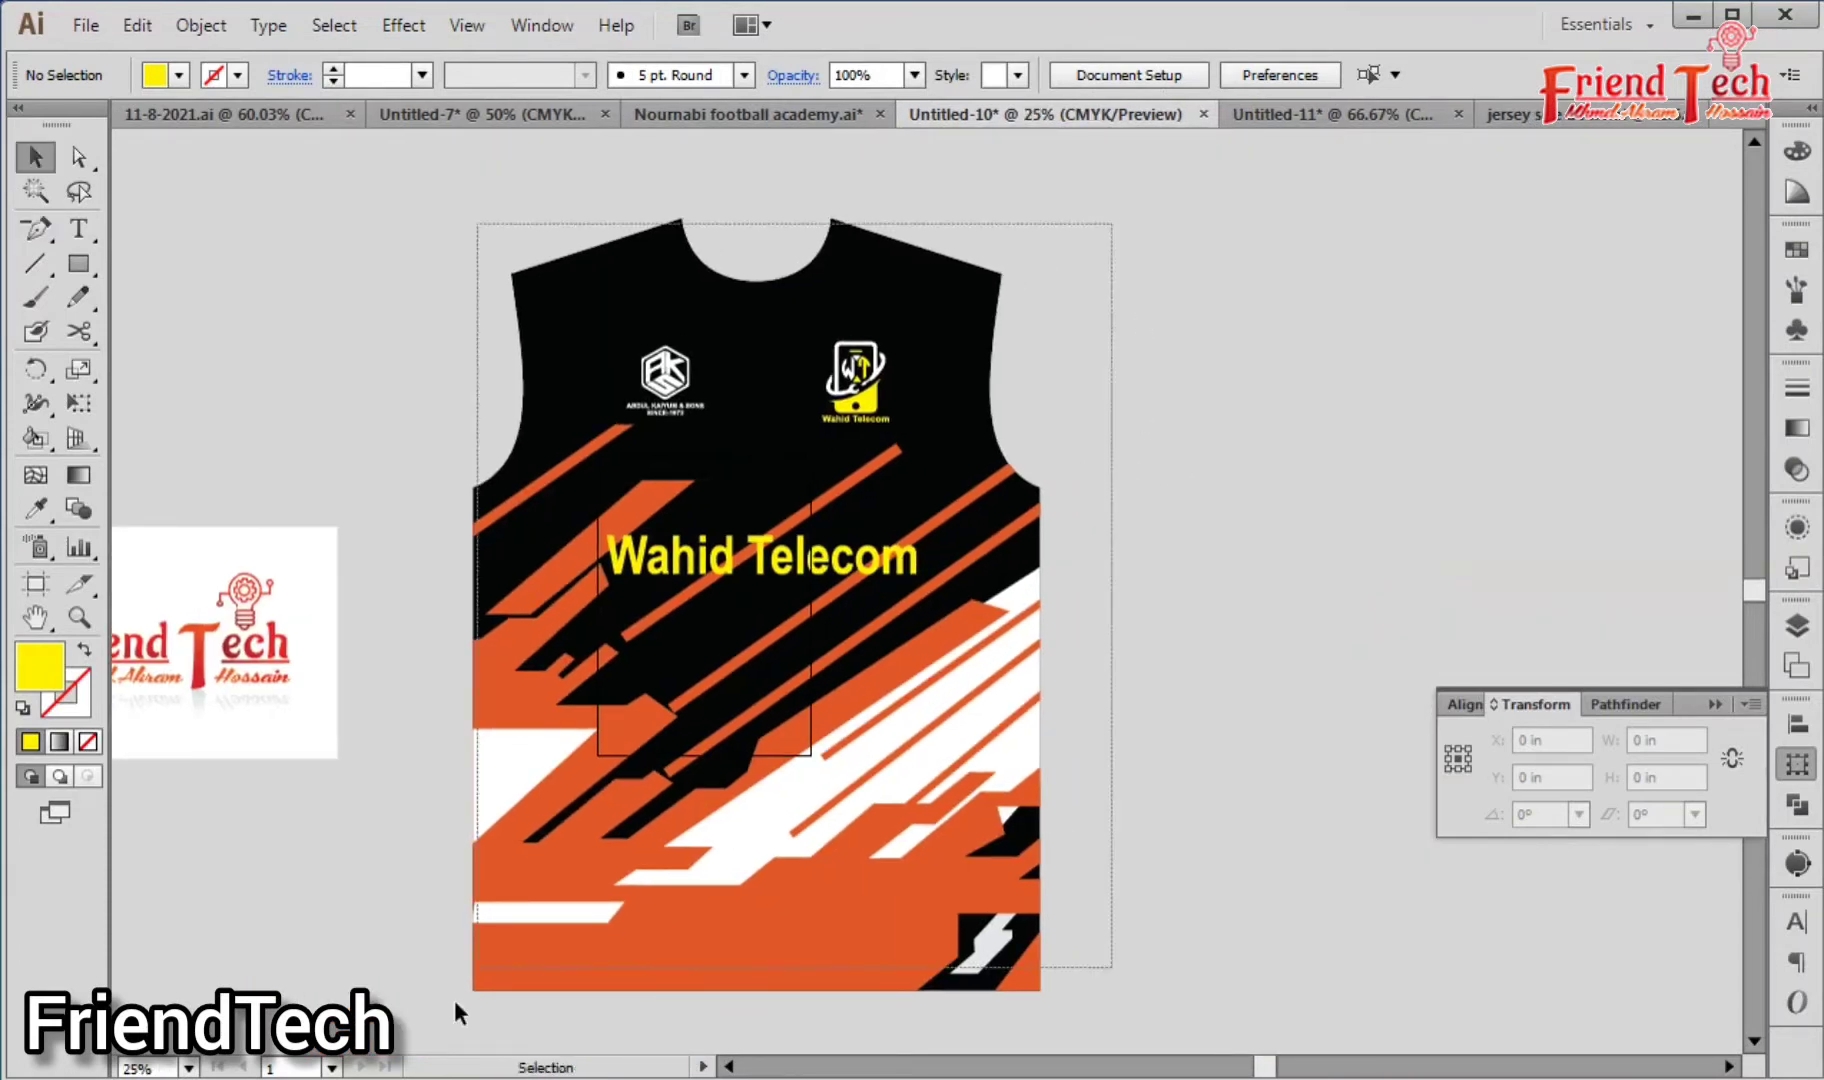
left_click_drag(653, 776, 1120, 718)
left_click(779, 656)
key("space")
left_click_drag(779, 656, 484, 673)
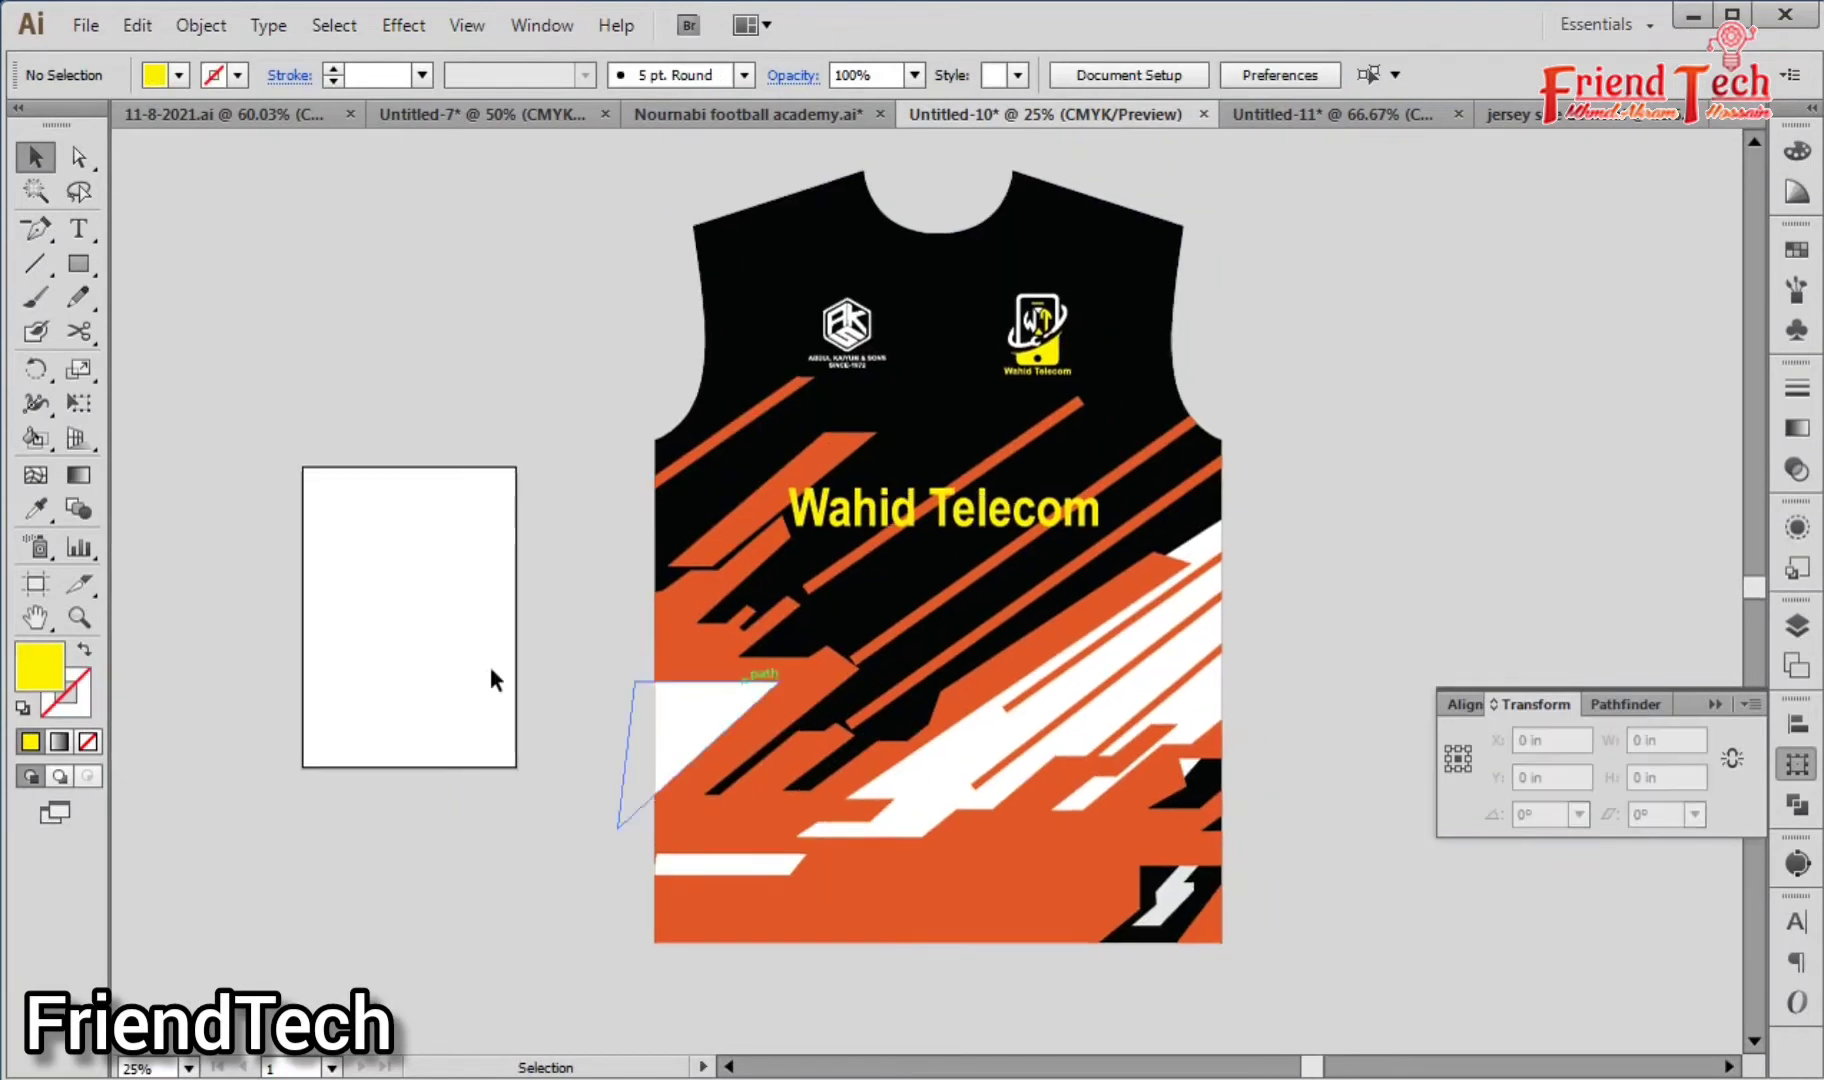
Step: Try to move both chest logos lower inside the front panel group without the black masking rectangle
left_click(1053, 378)
double_click(1053, 378)
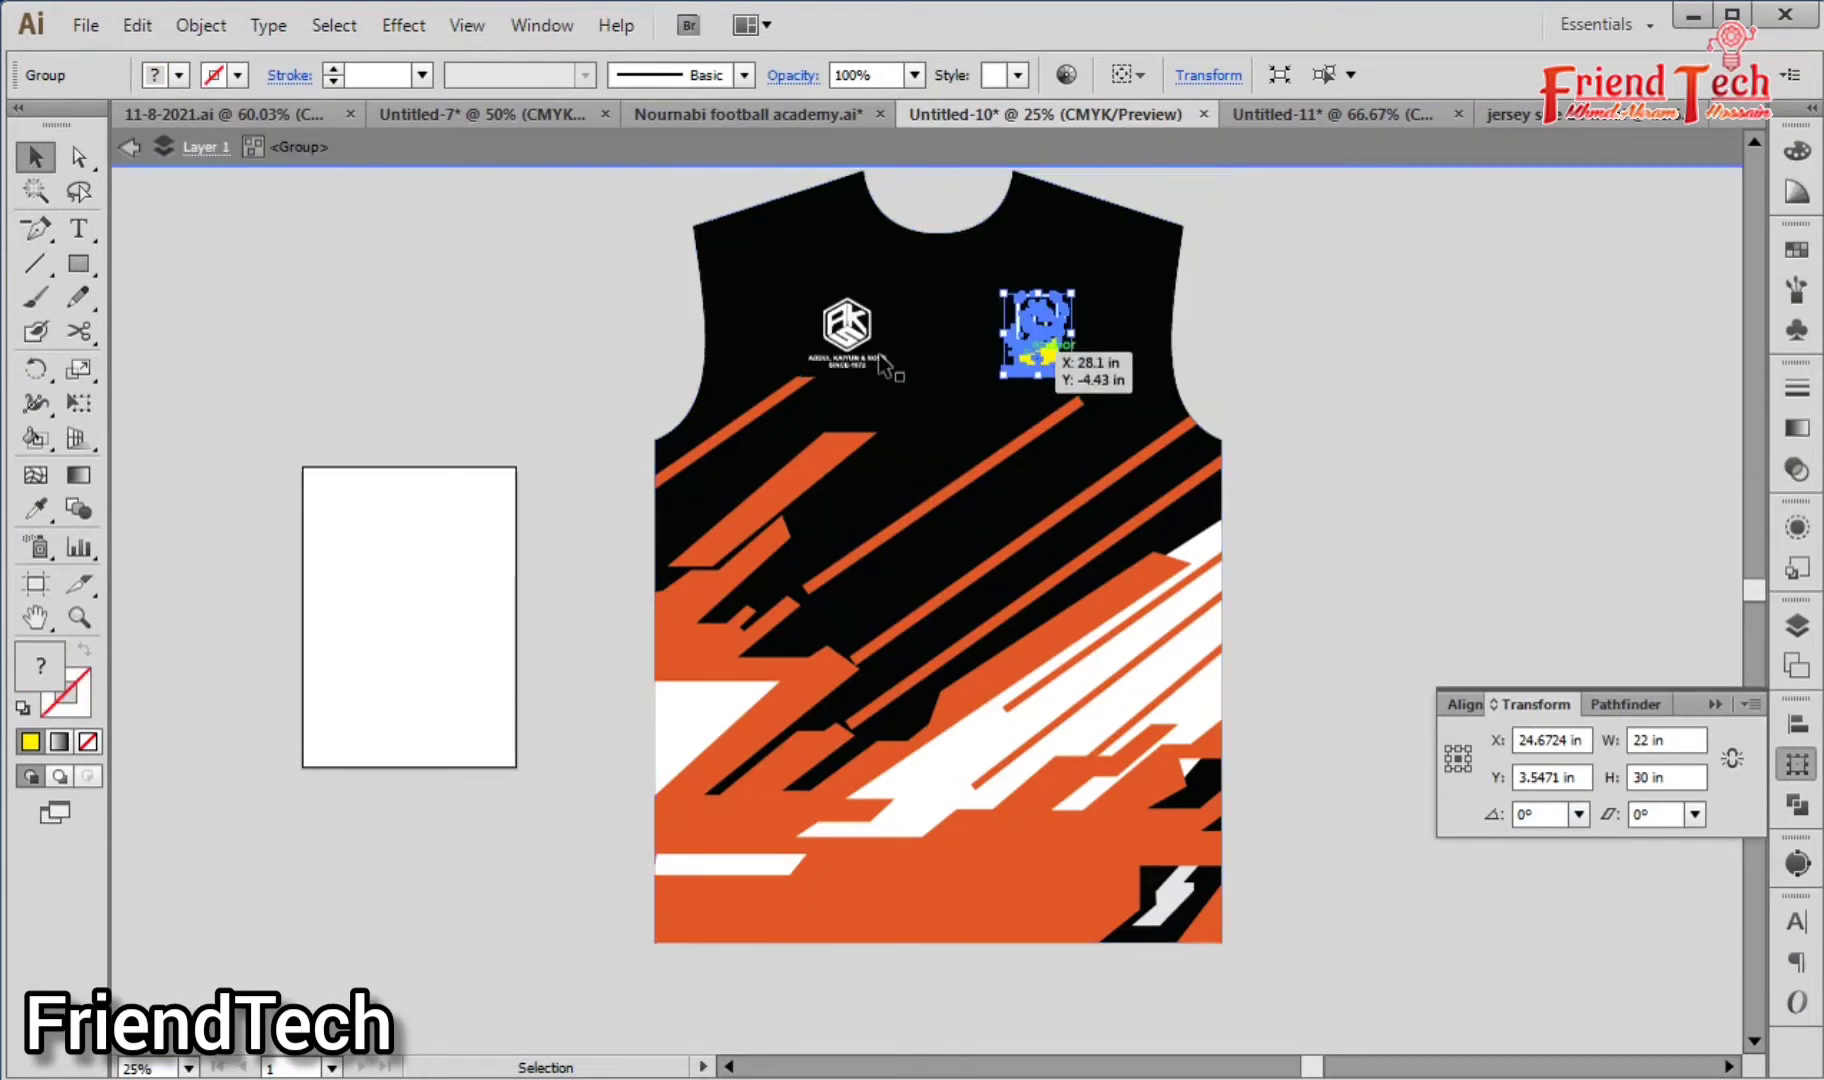
left_click(880, 366, "shift")
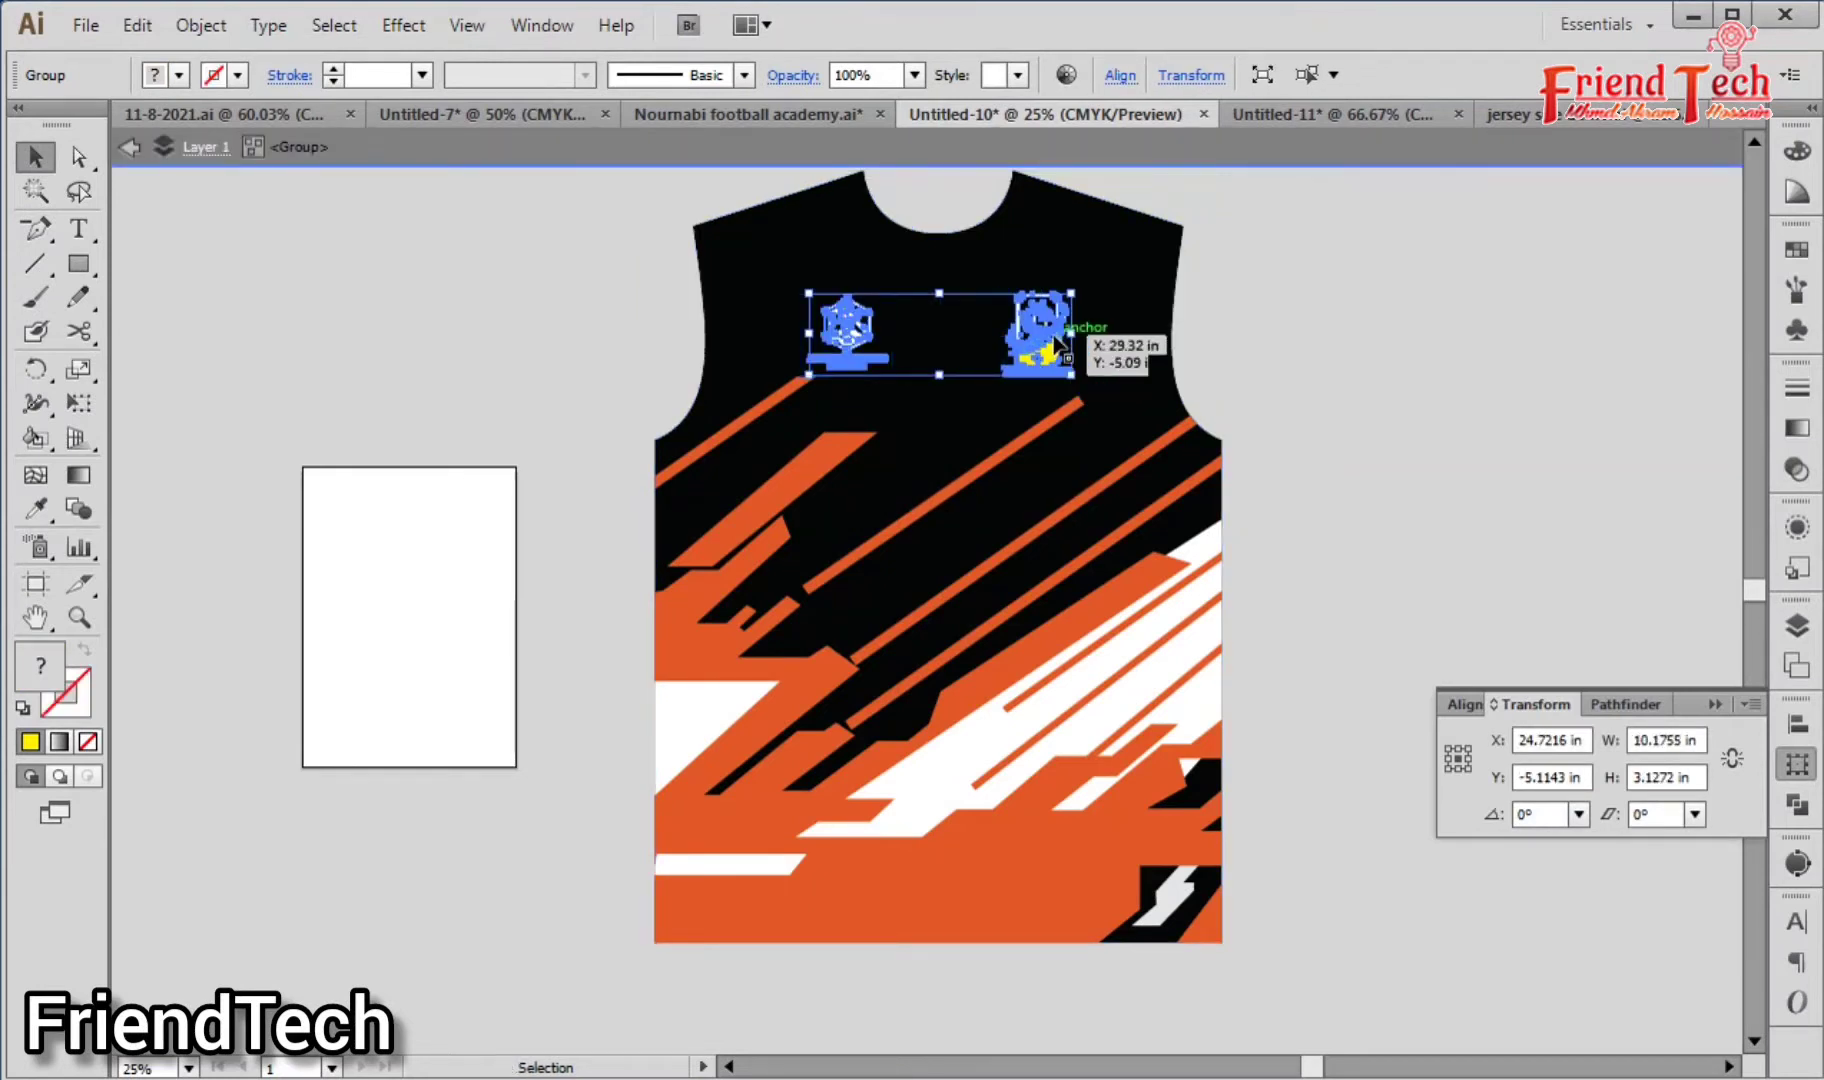
left_click_drag(1056, 341, 1054, 375)
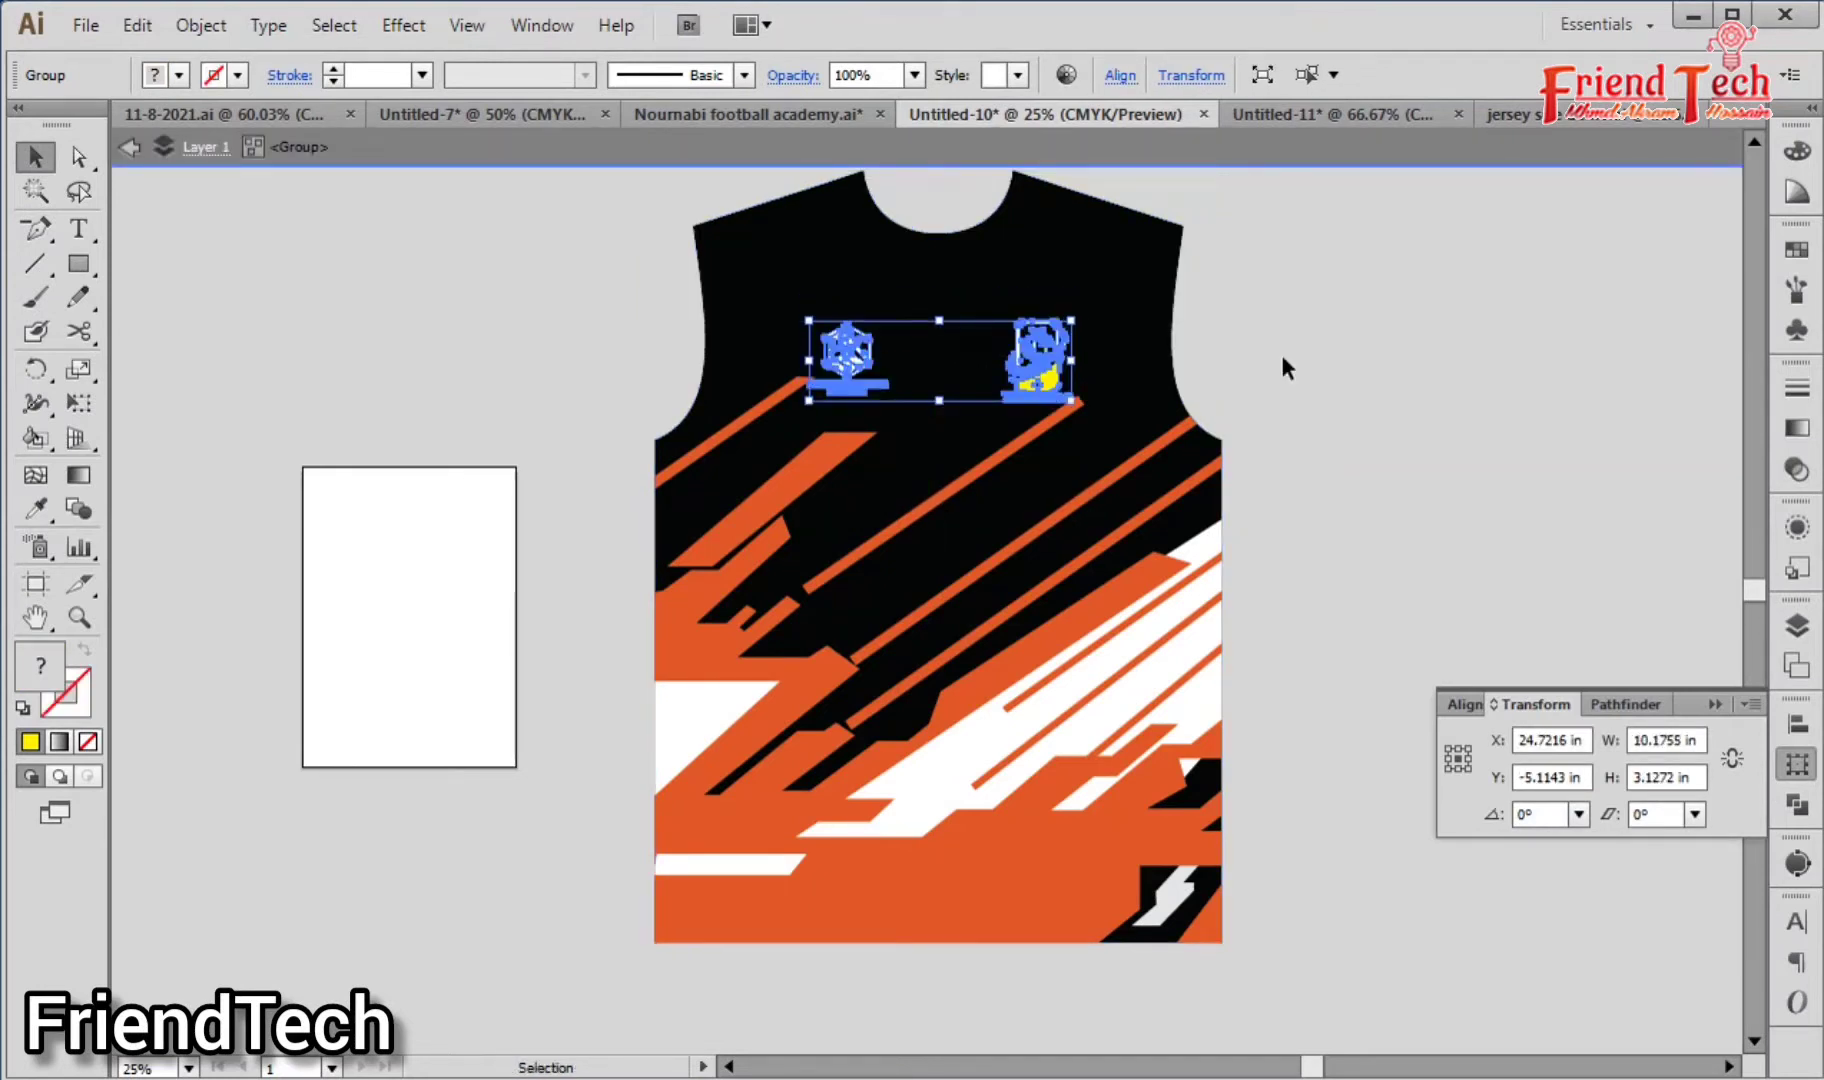
double_click(1282, 353)
key("z")
left_click_drag(800, 292, 1213, 541)
key("v")
key("ctrl+z")
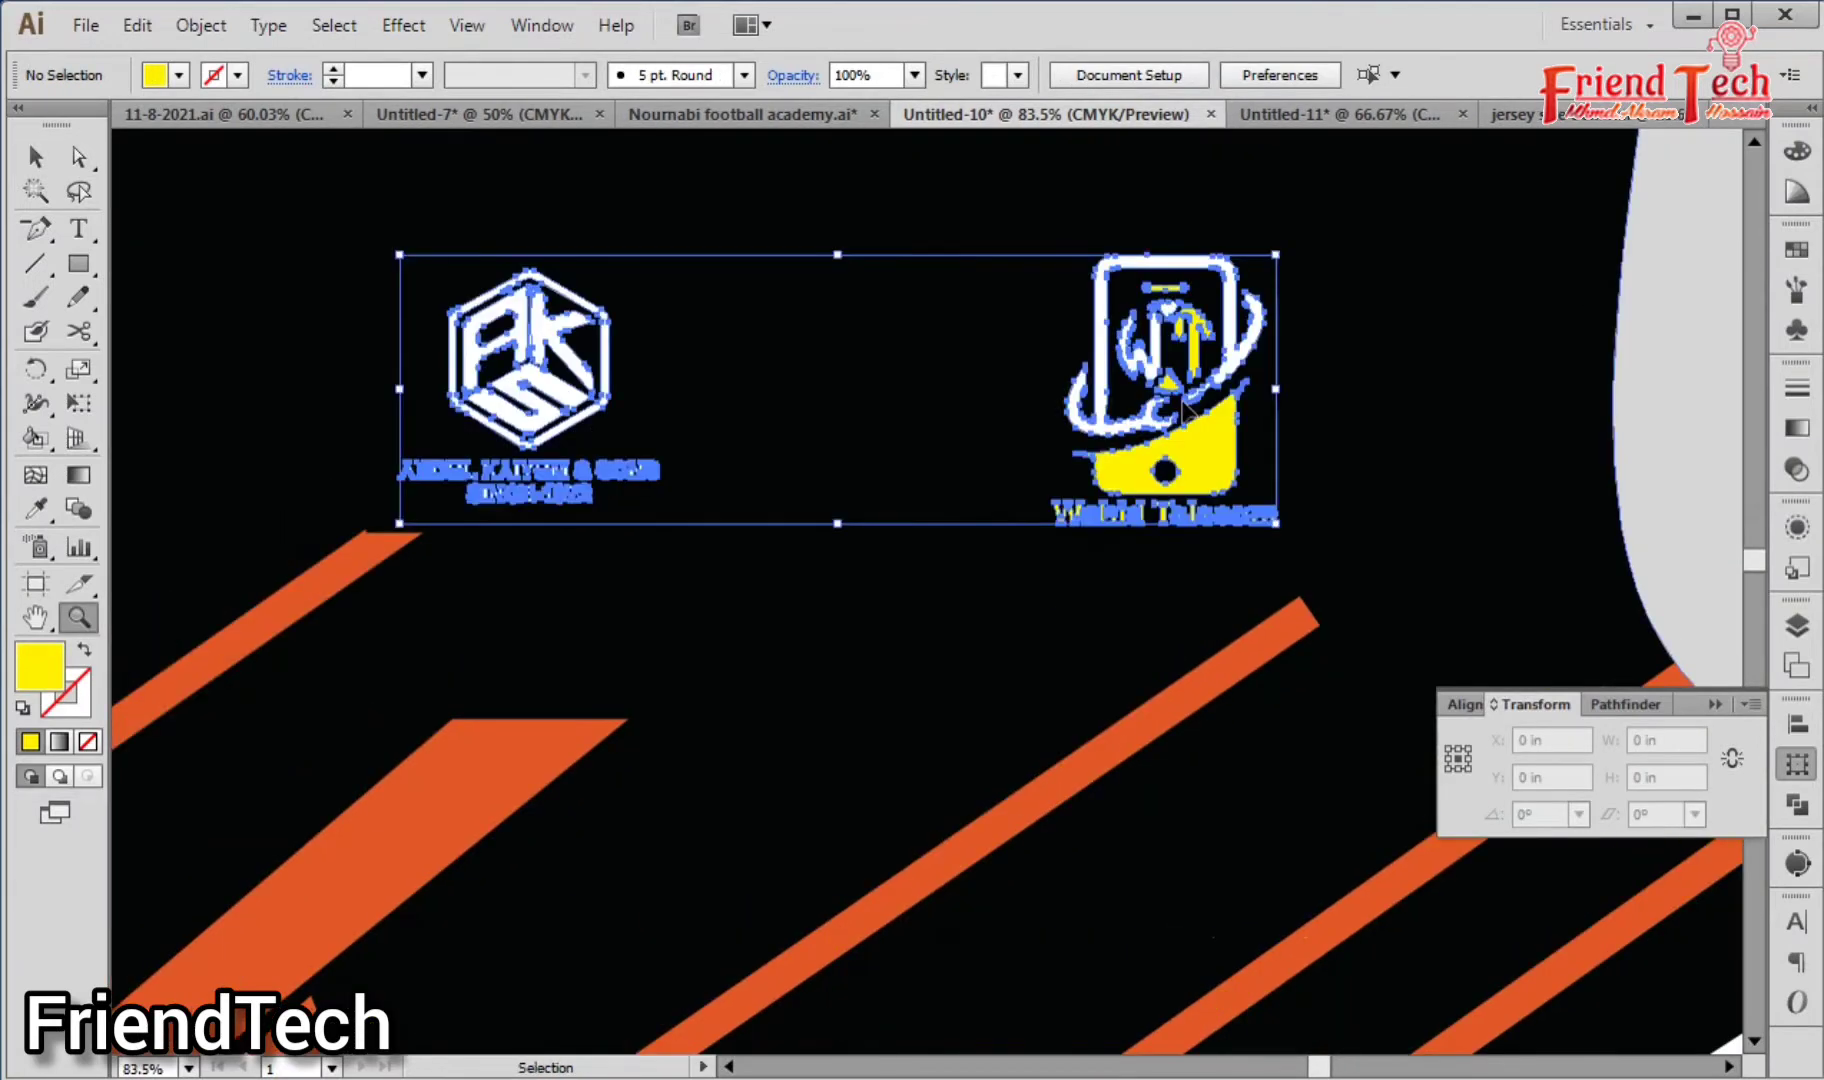
Step: Move both chest logos together with the black masking rectangle slightly lower on the chest and leave group editing
left_click(659, 398, "shift")
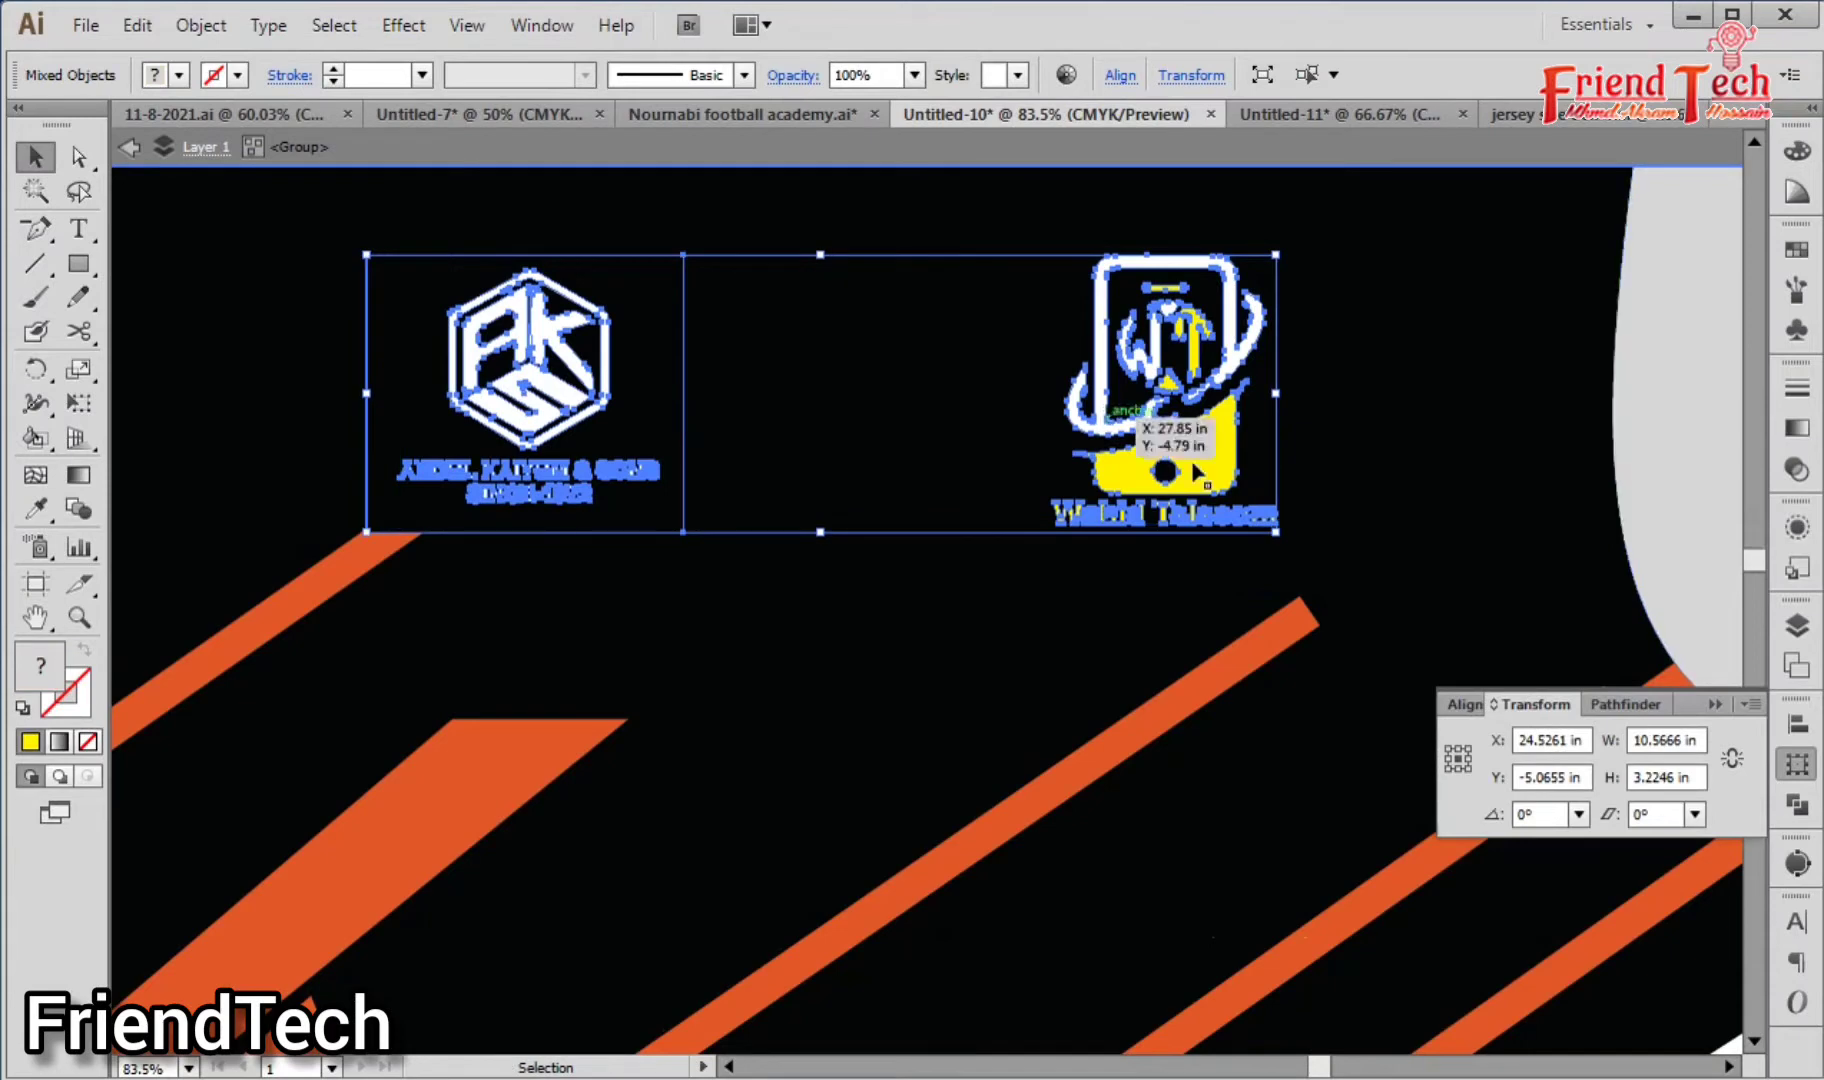
left_click_drag(1193, 464, 1197, 510)
double_click(1613, 507)
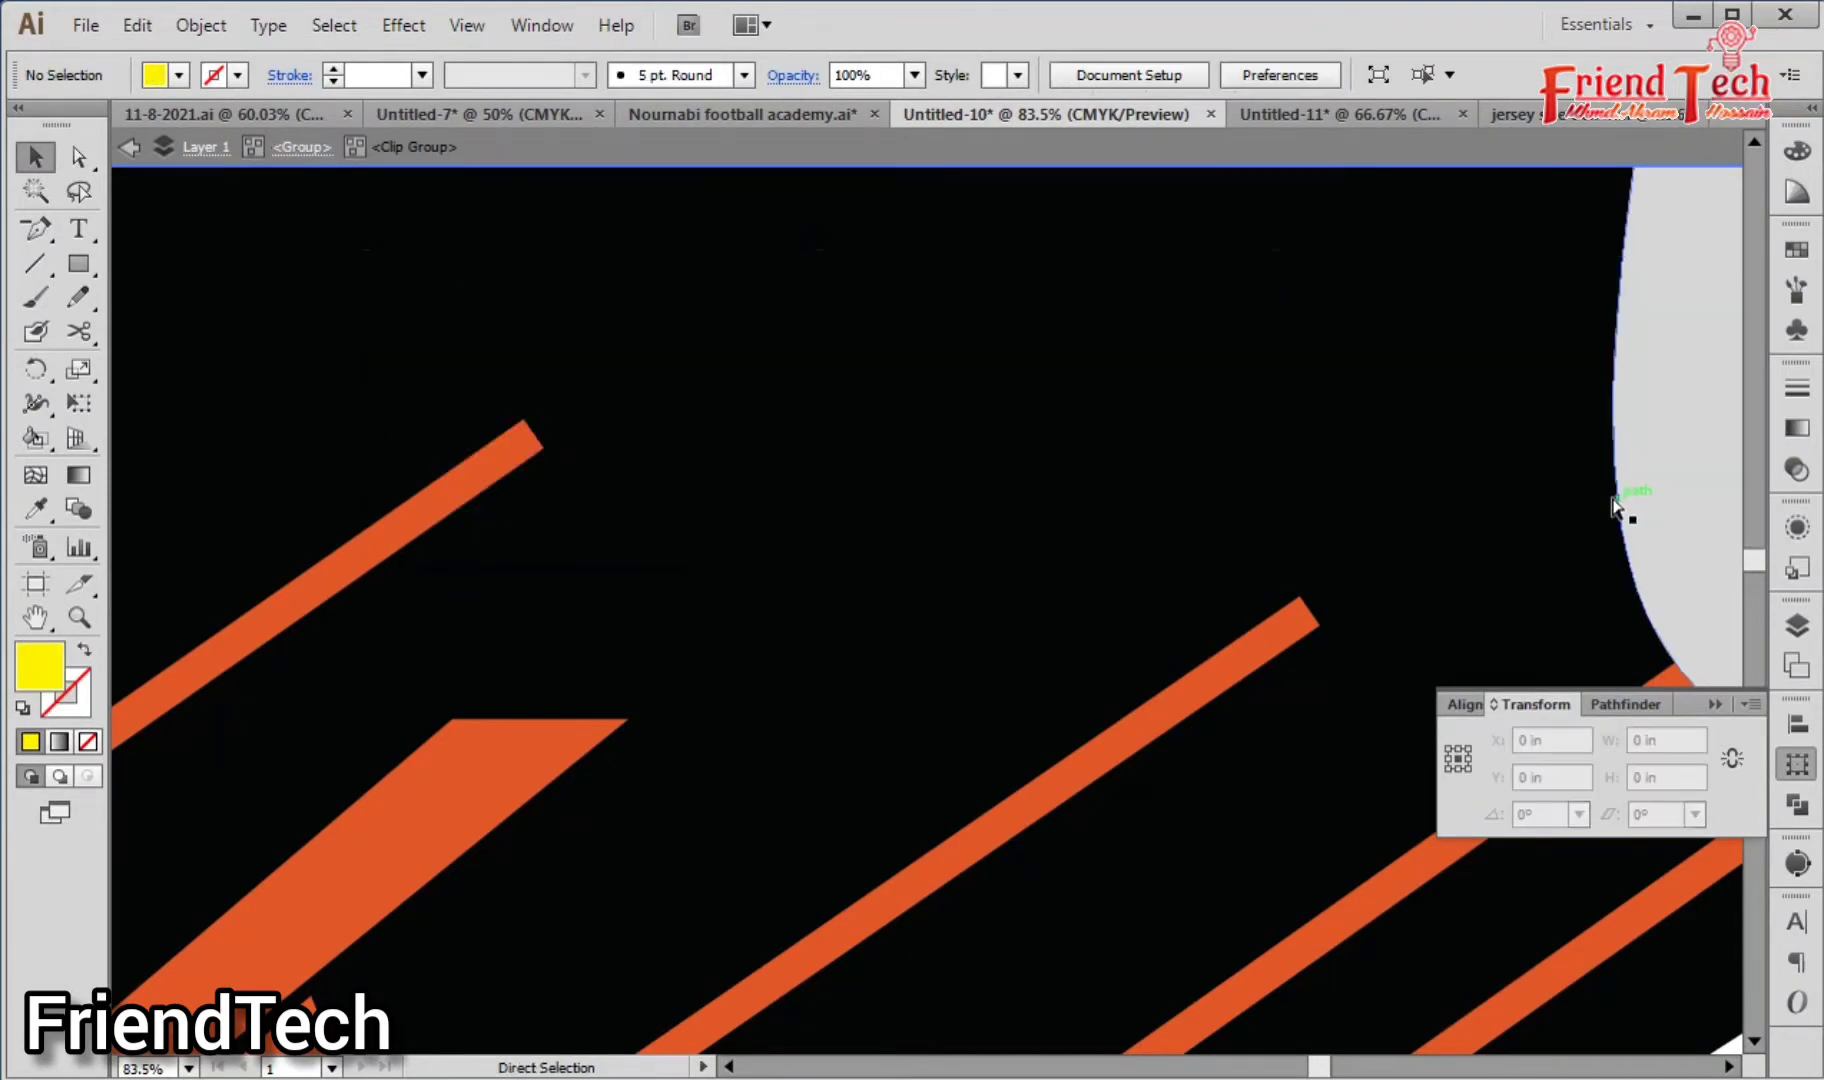
key("ctrl+minus")
key("ctrl+minus")
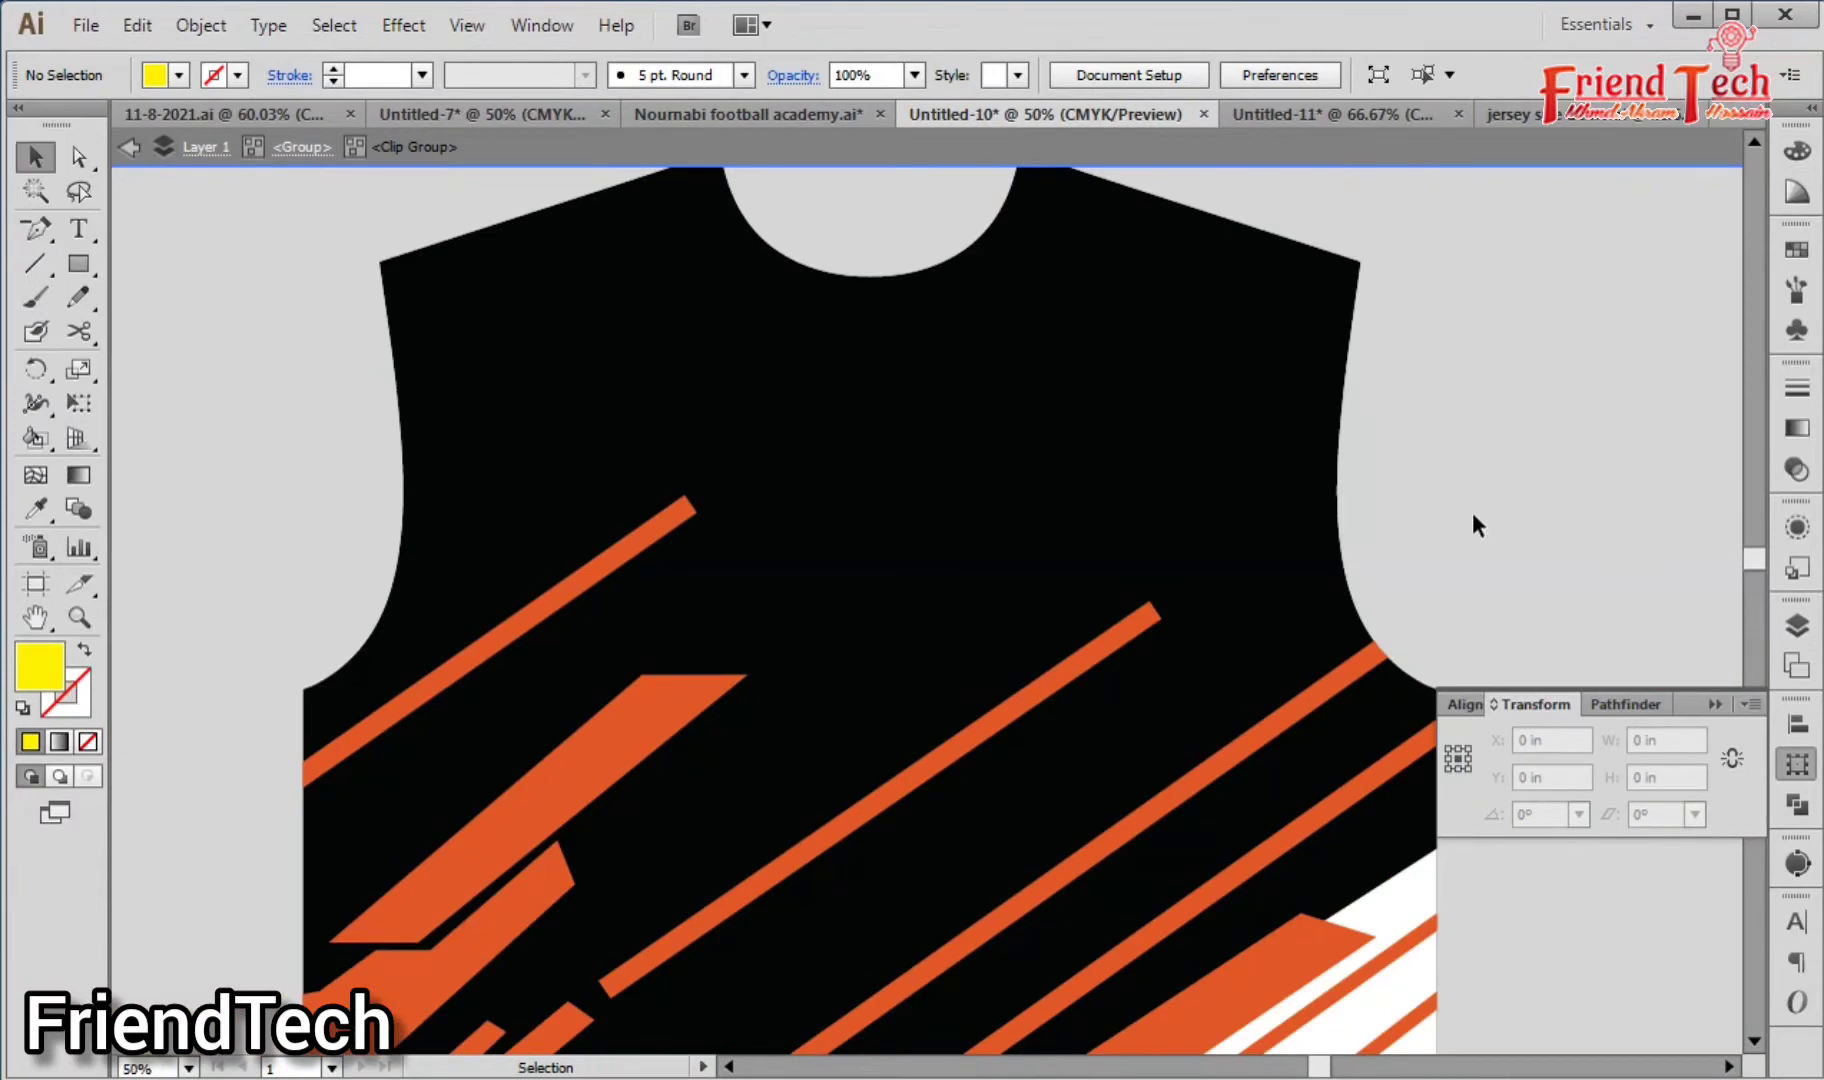
double_click(1472, 512)
Step: Widen the Wahid Telecom wordmark symmetrically to about 13.06 in and shift it slightly down the front panel
scroll(1445, 601, "down", 3)
left_click(1137, 665)
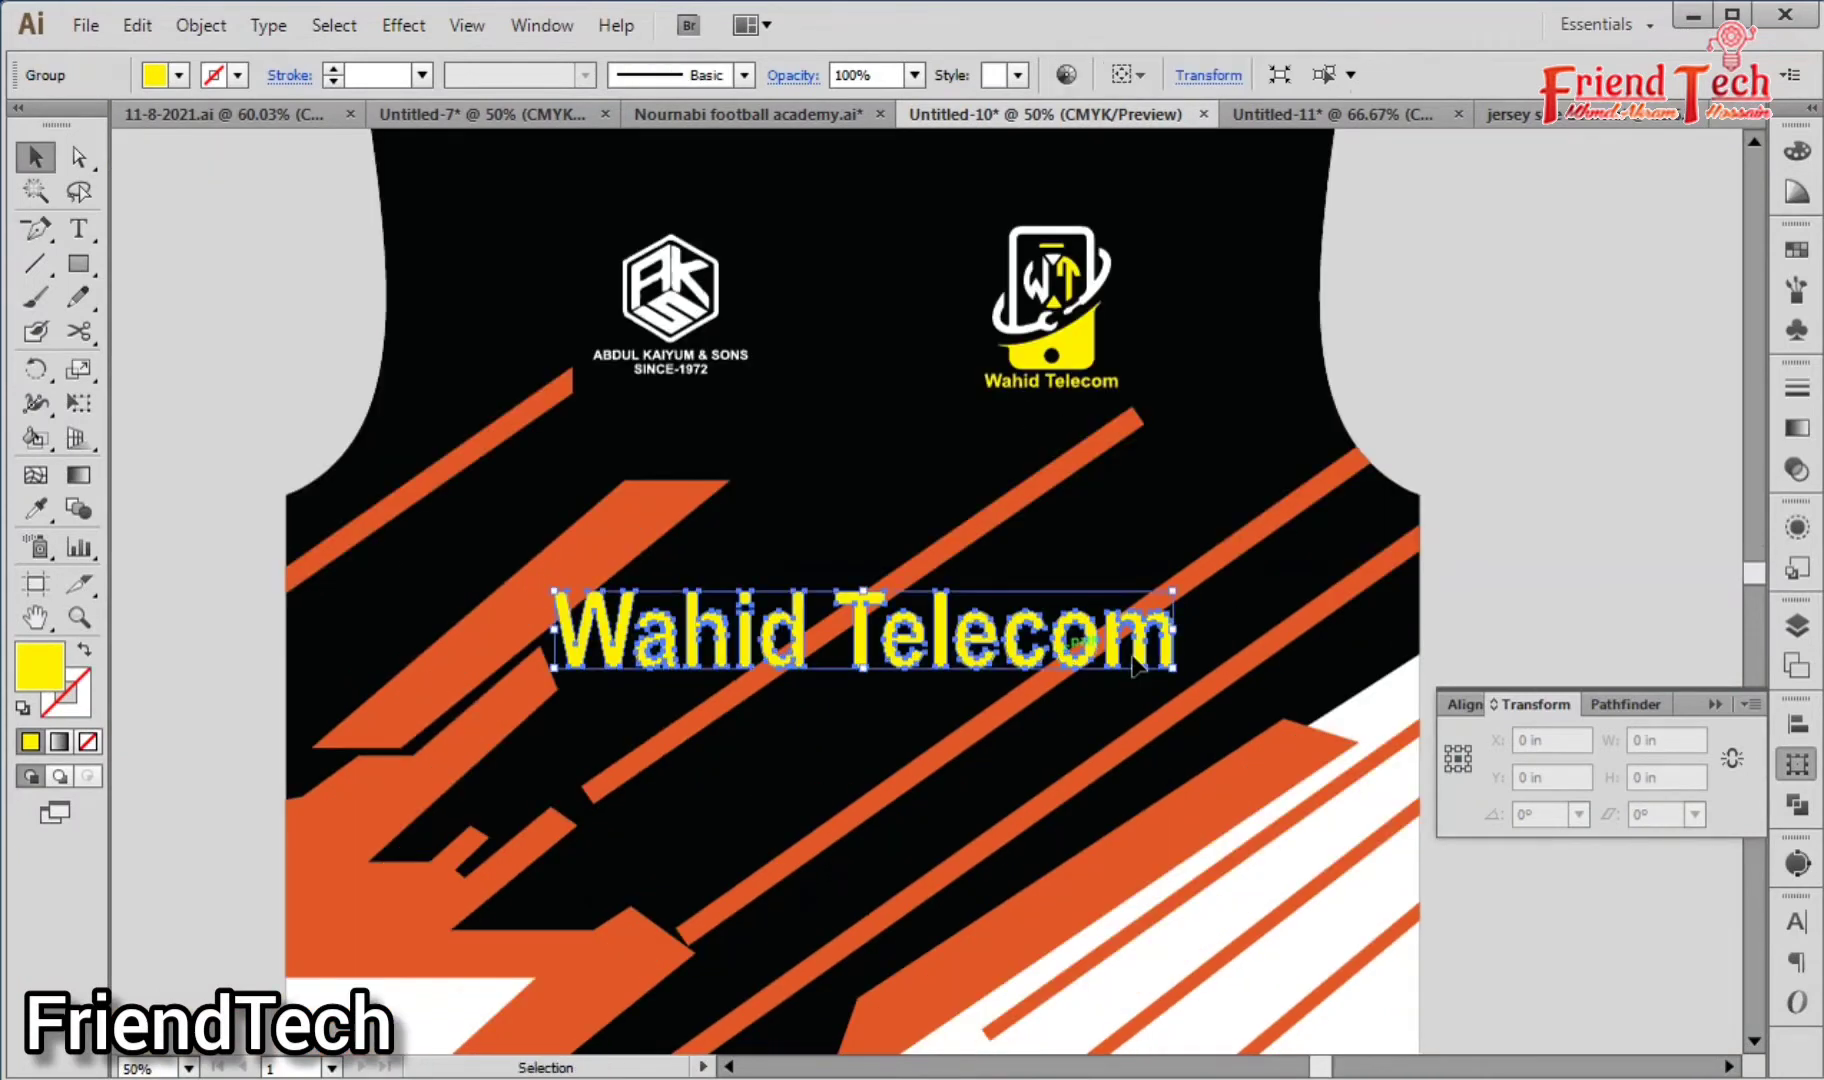
left_click_drag(1178, 632, 1202, 632)
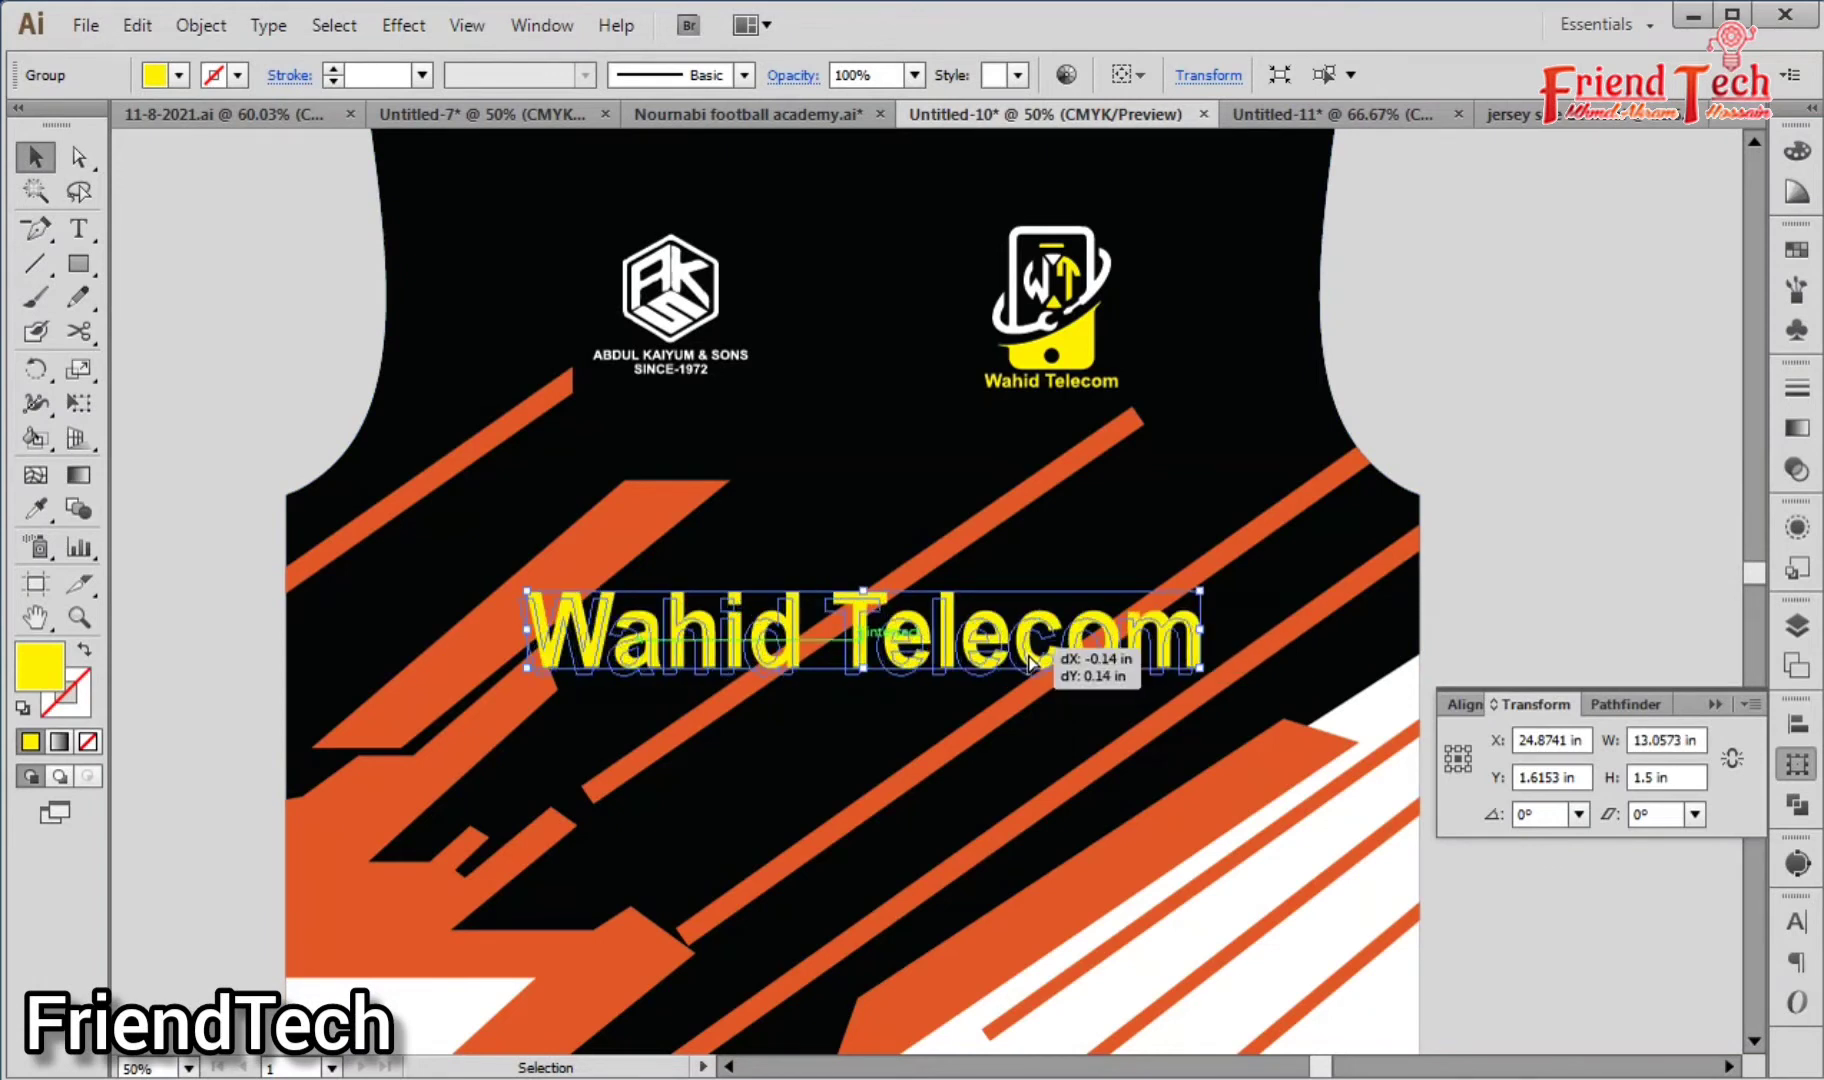
left_click_drag(1025, 650, 1025, 673)
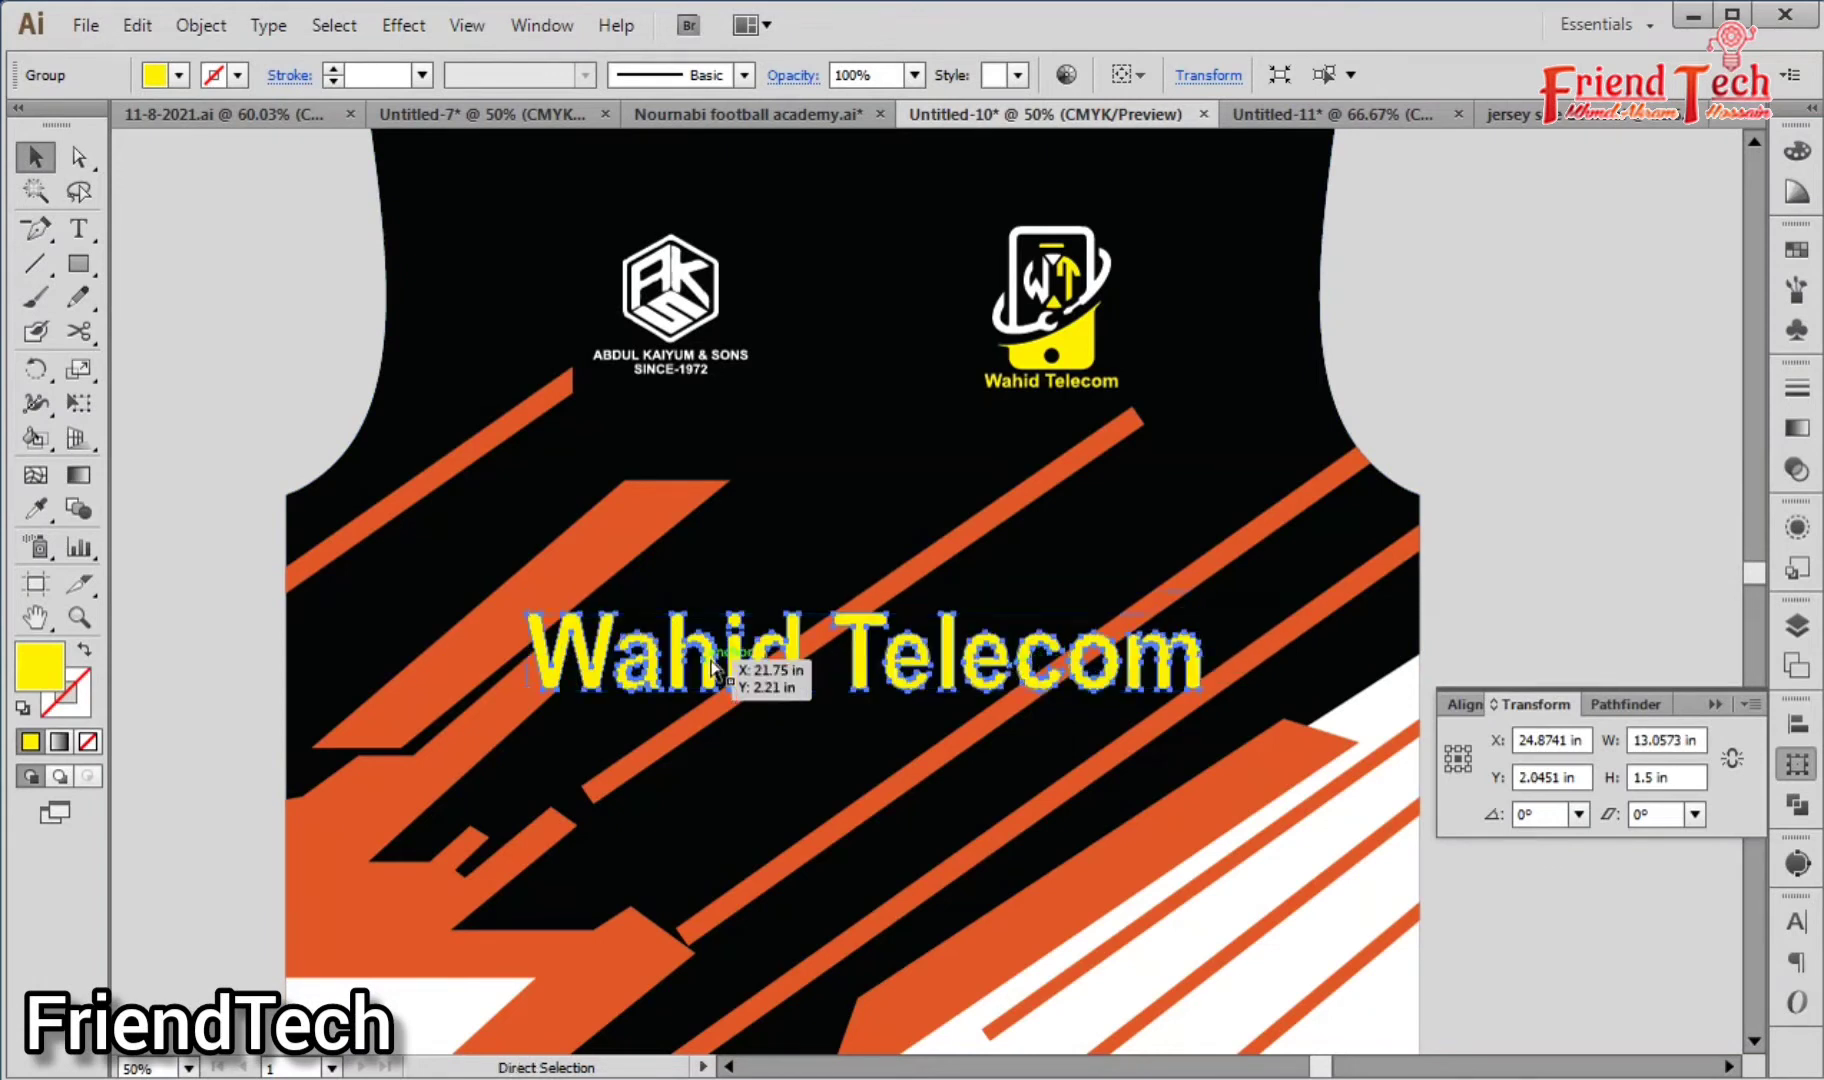
Step: Add a 5 pt black stroke around the yellow Wahid Telecom wordmark
left_click(770, 660)
left_click(770, 660)
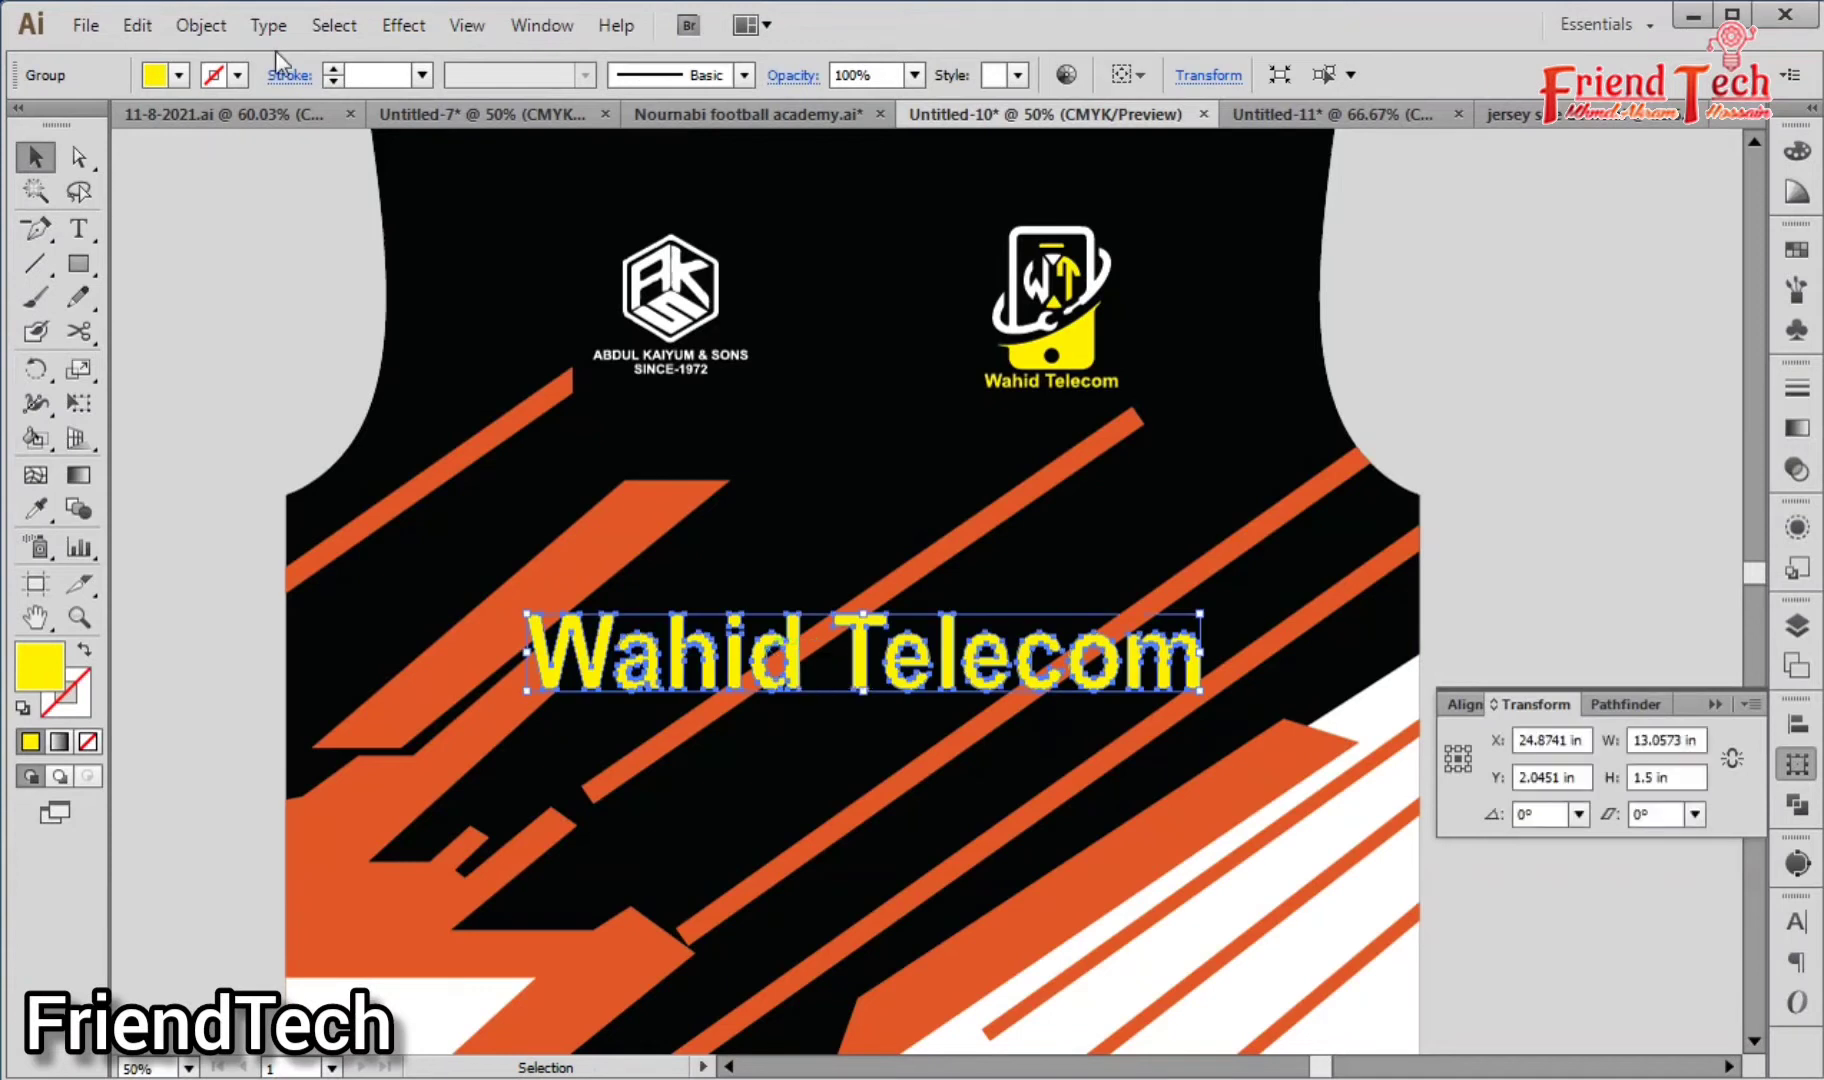
left_click(336, 68)
left_click(336, 68)
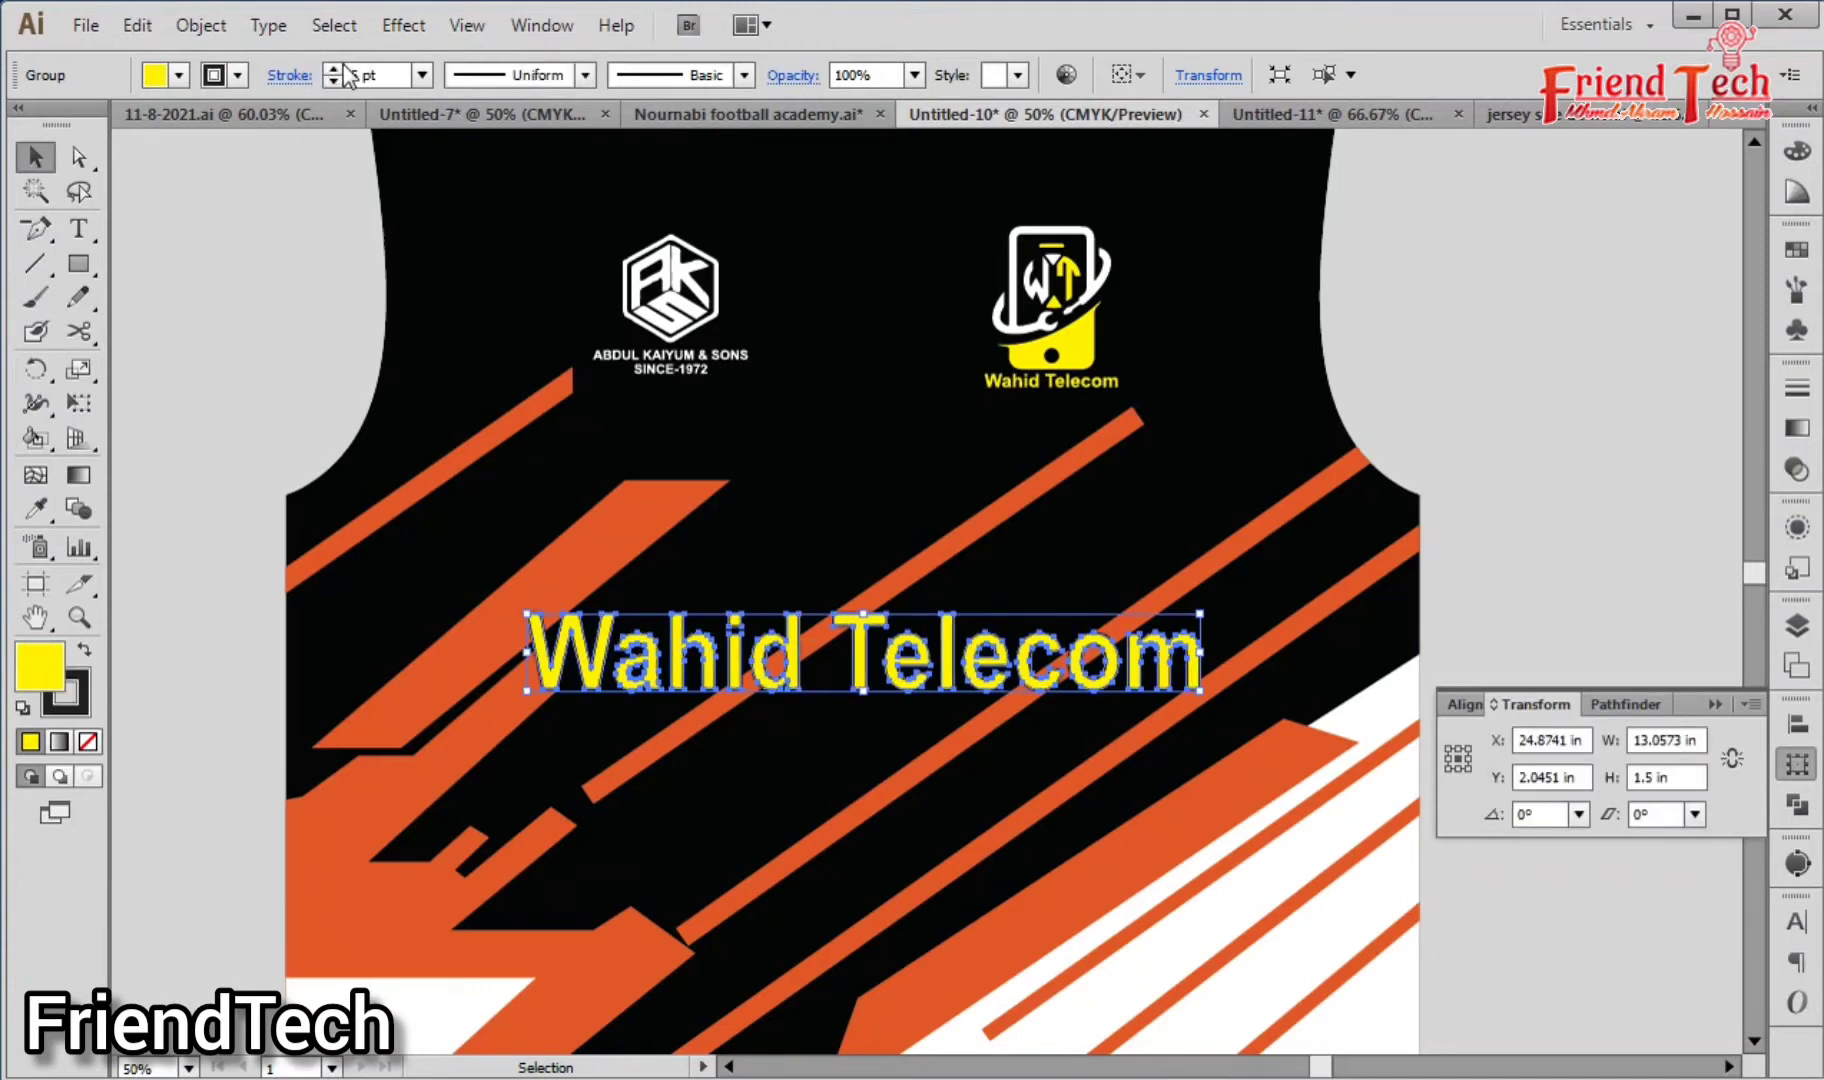
left_click(1470, 425)
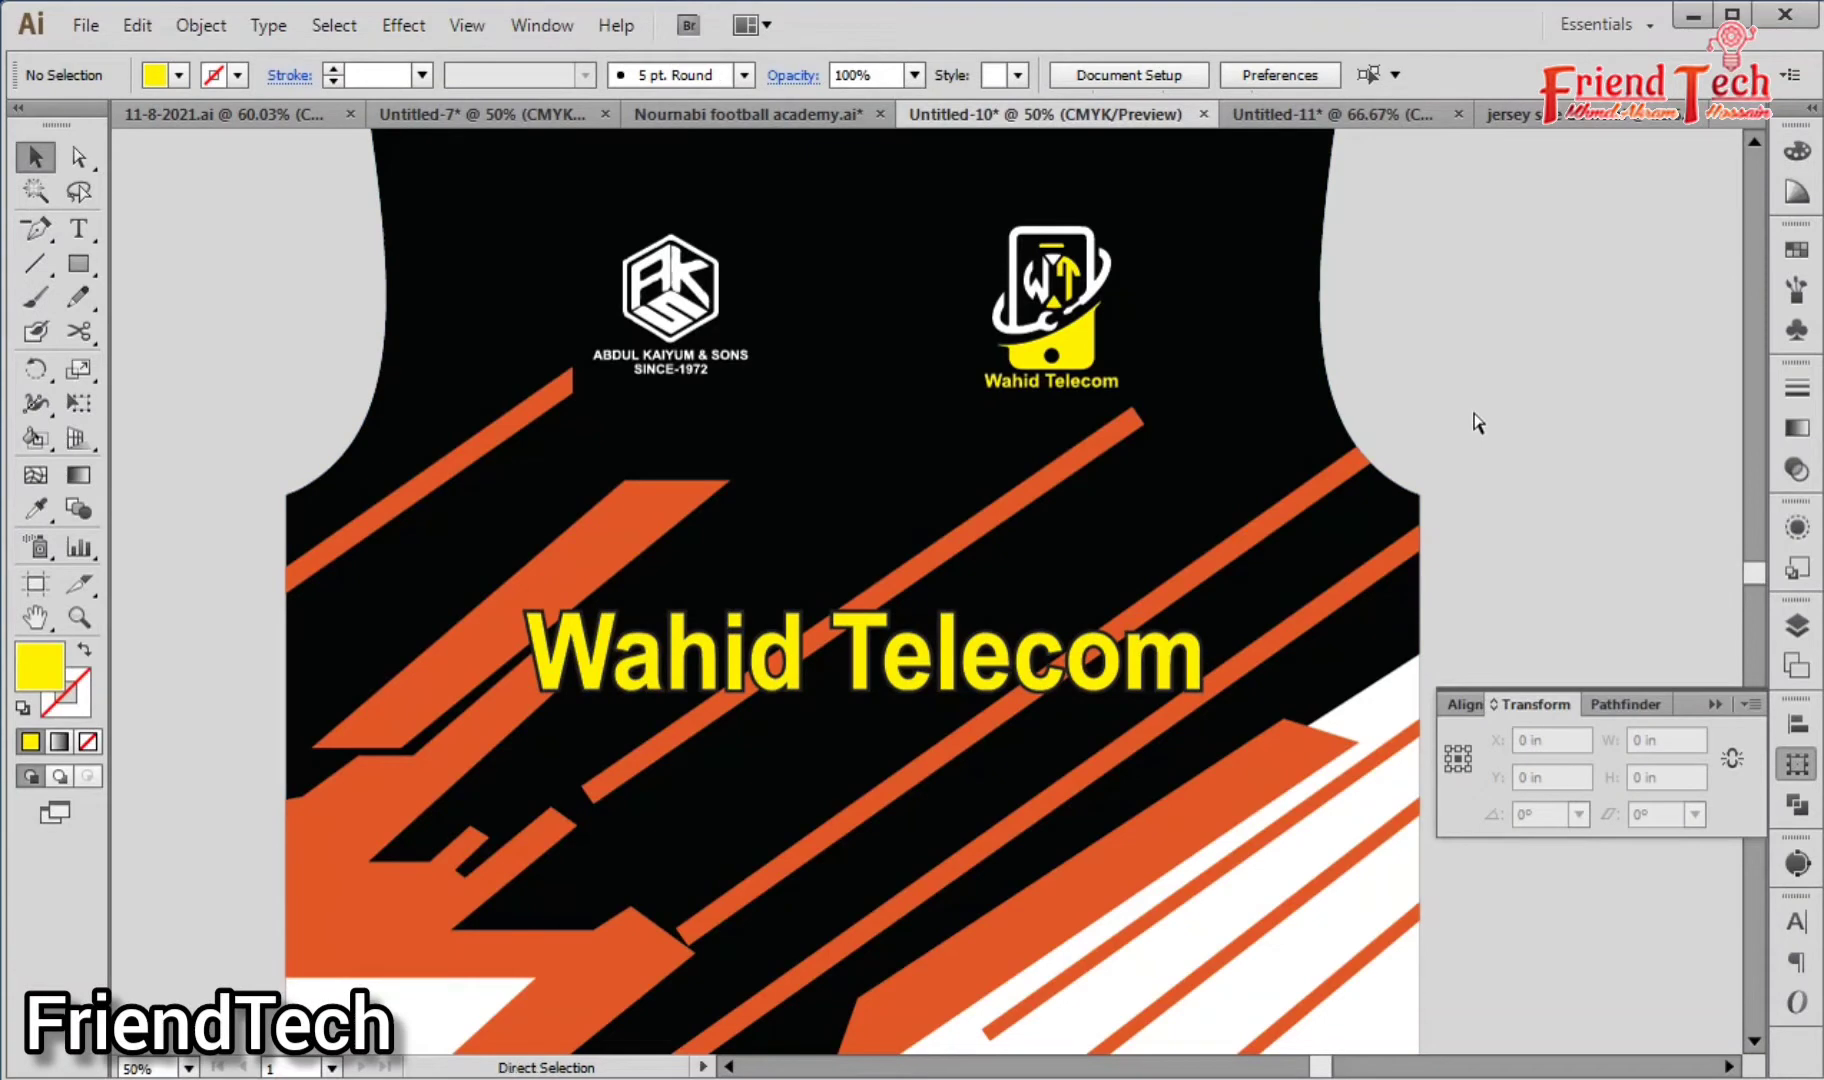
Step: Copy the XL back panel and both sleeves from the jersey size document and place them beside the front panel, tops aligned
key("ctrl+minus")
key("ctrl+minus")
key("ctrl+minus")
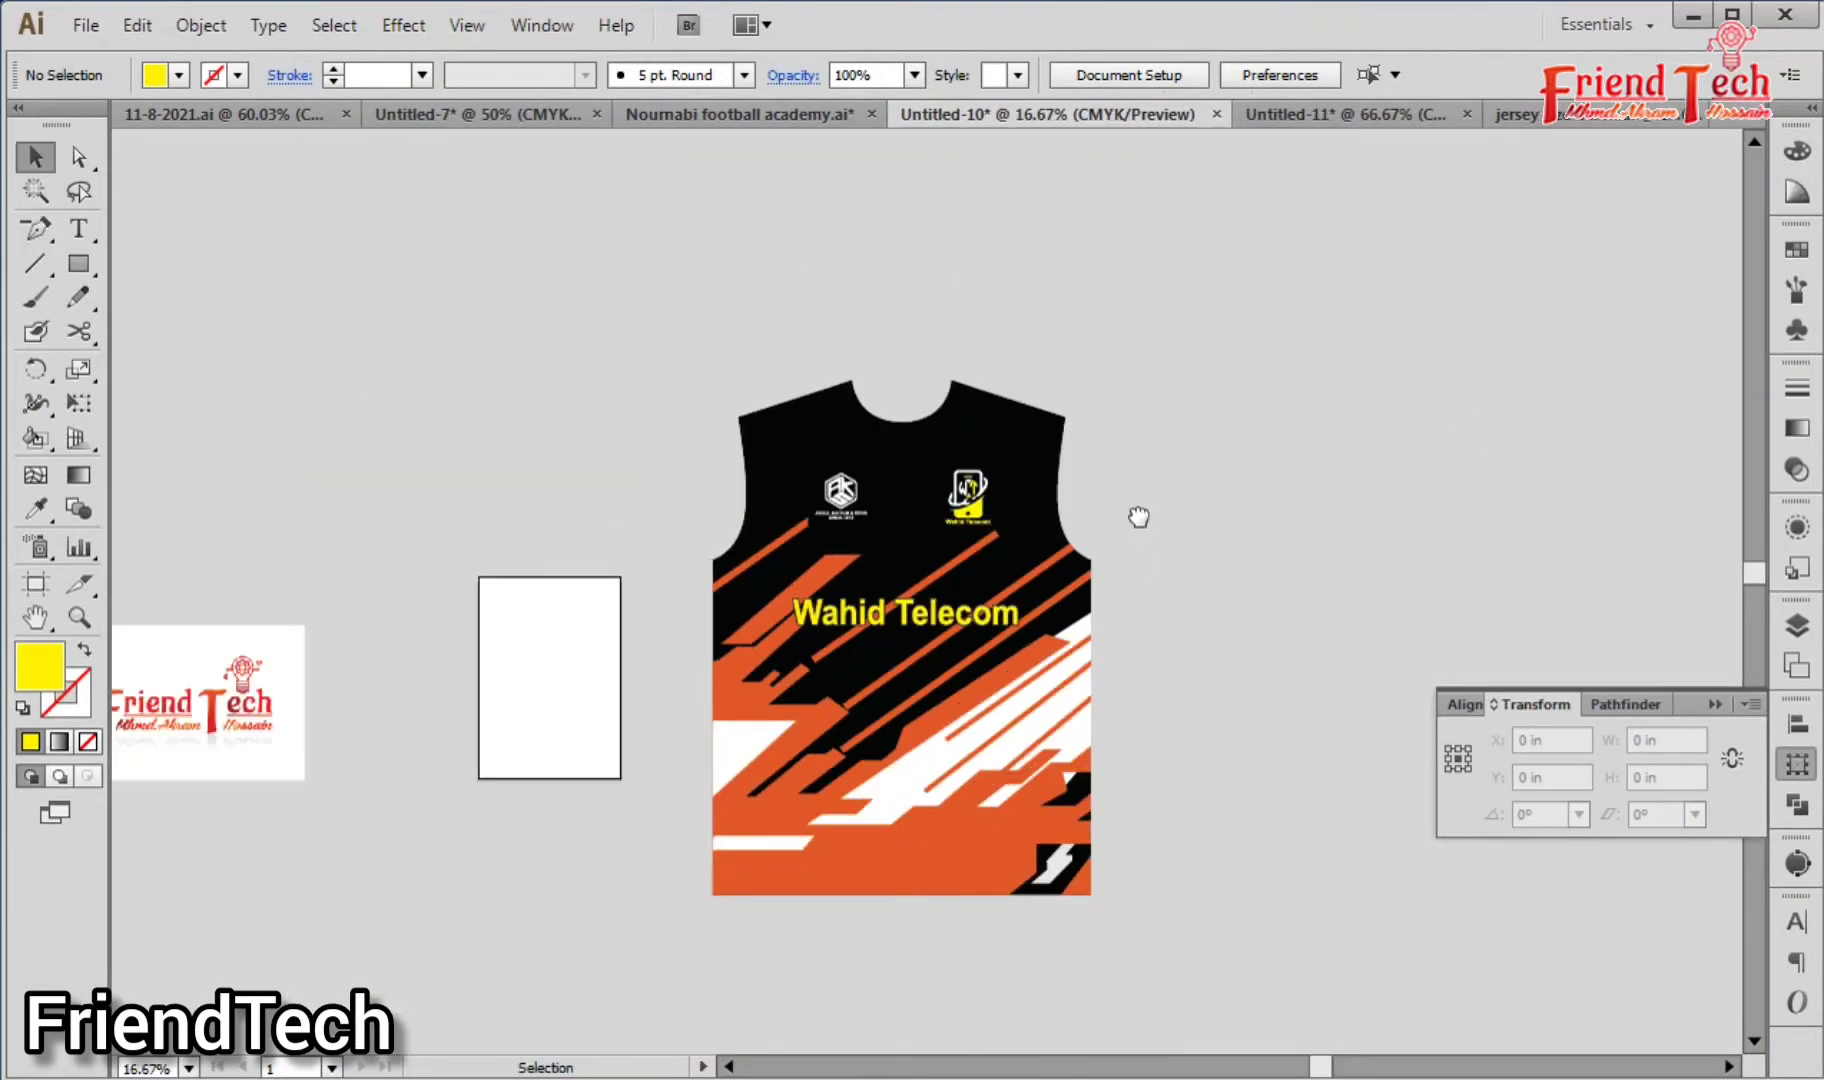
left_click_drag(1139, 517, 922, 509)
left_click(1295, 115)
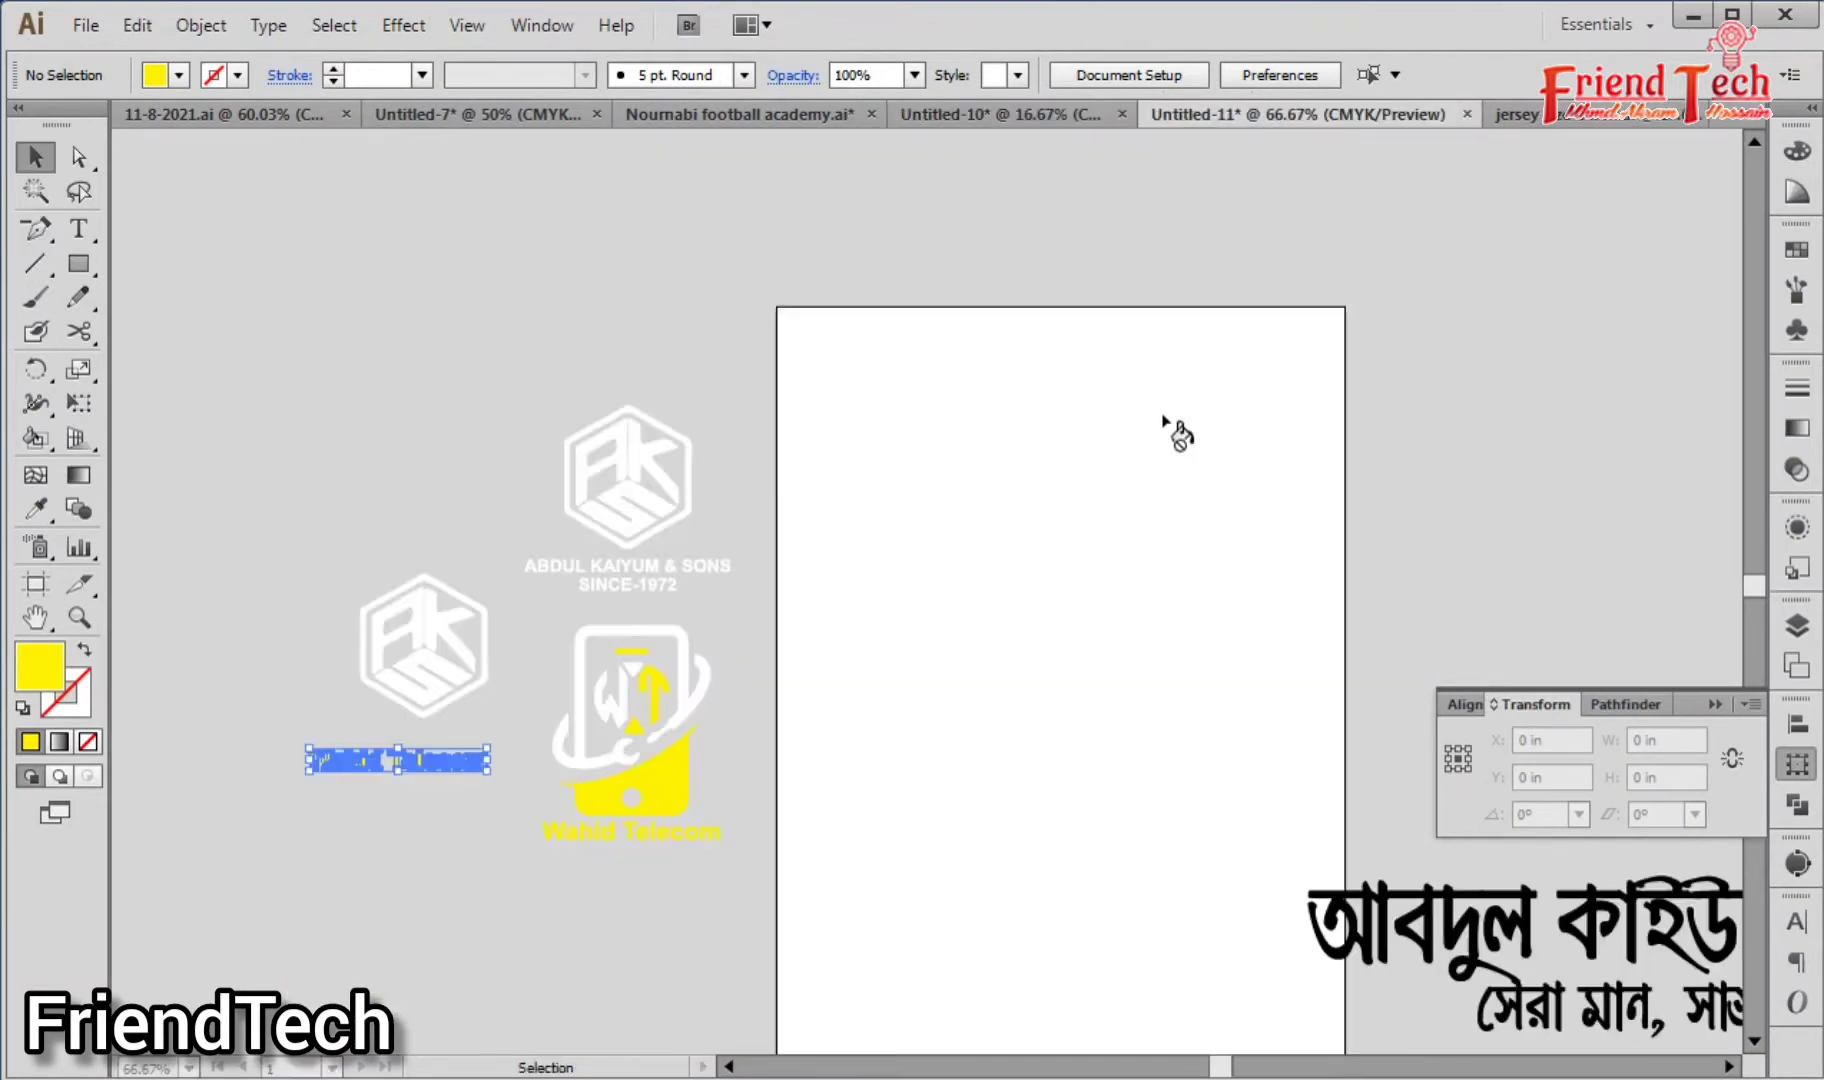
left_click(1520, 115)
left_click(1080, 628)
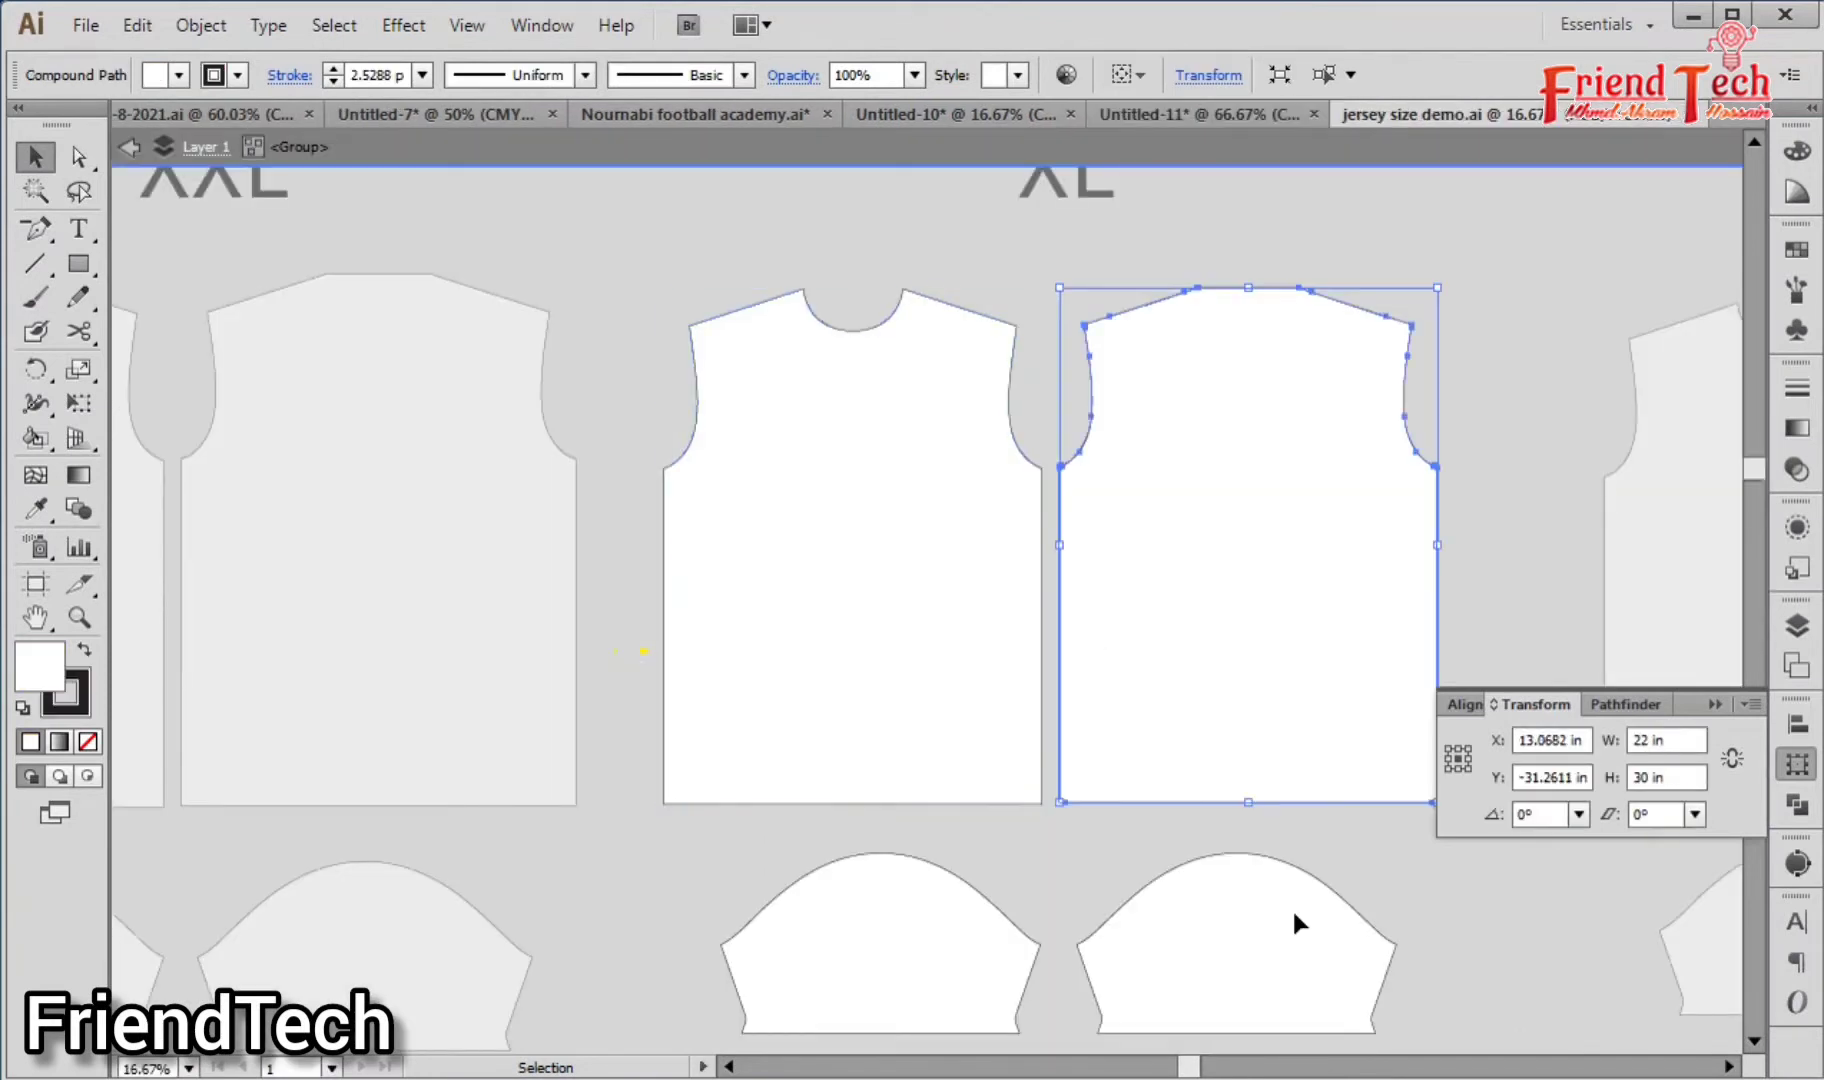
left_click(1282, 962, "shift")
left_click(887, 946, "shift")
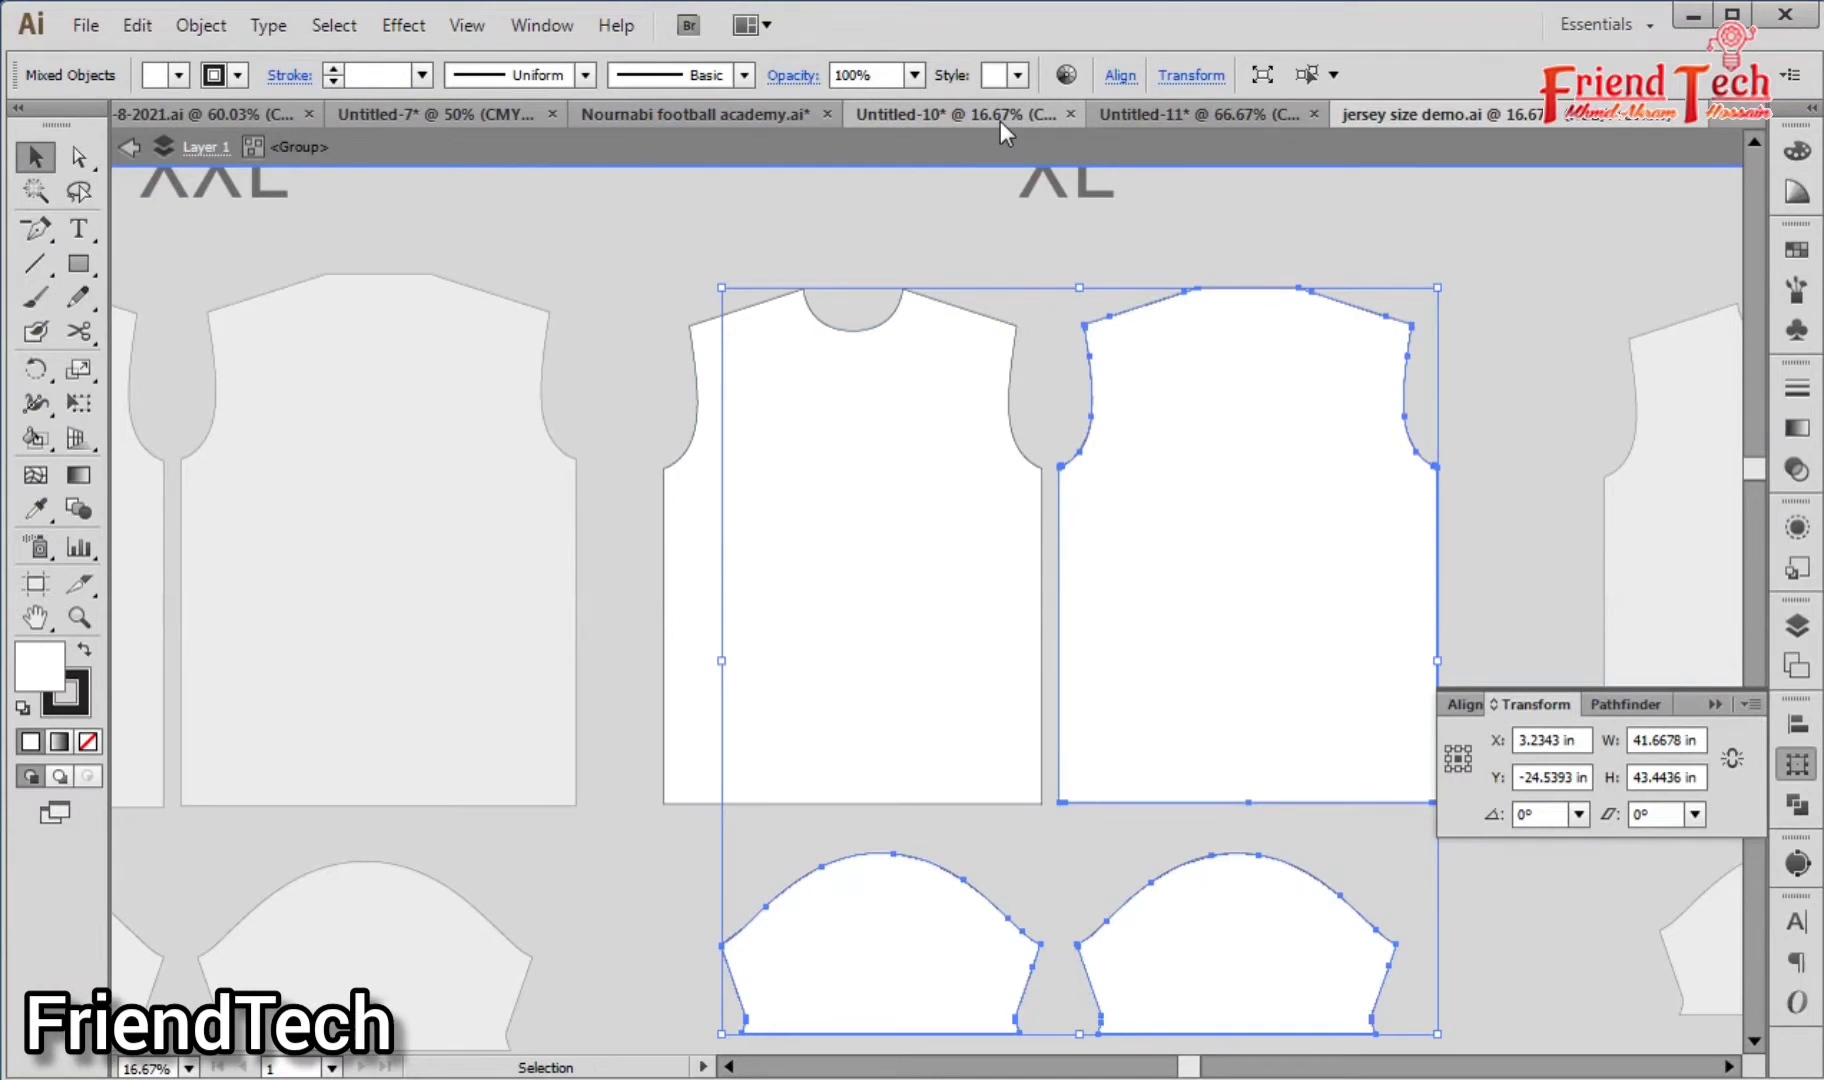
left_click_drag(1000, 121, 1091, 738)
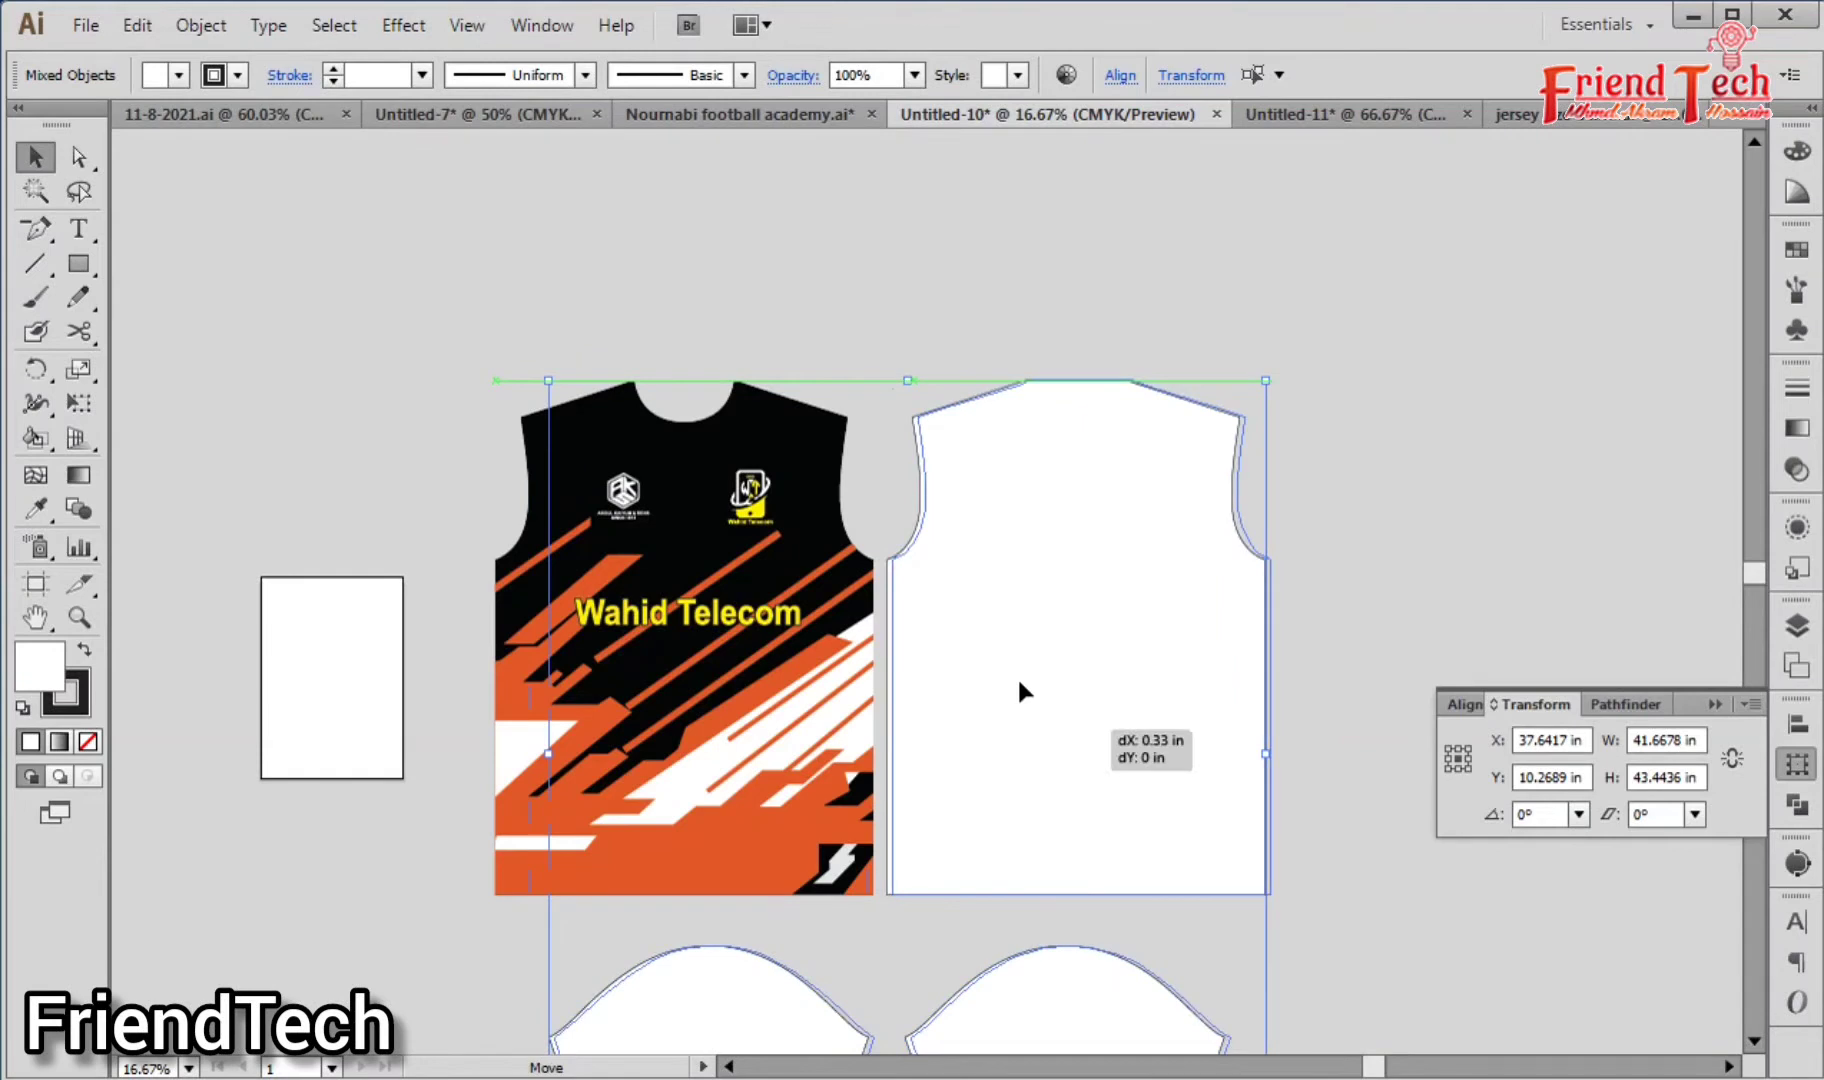
left_click(885, 296)
scroll(939, 680, "down", 3)
left_click(968, 750)
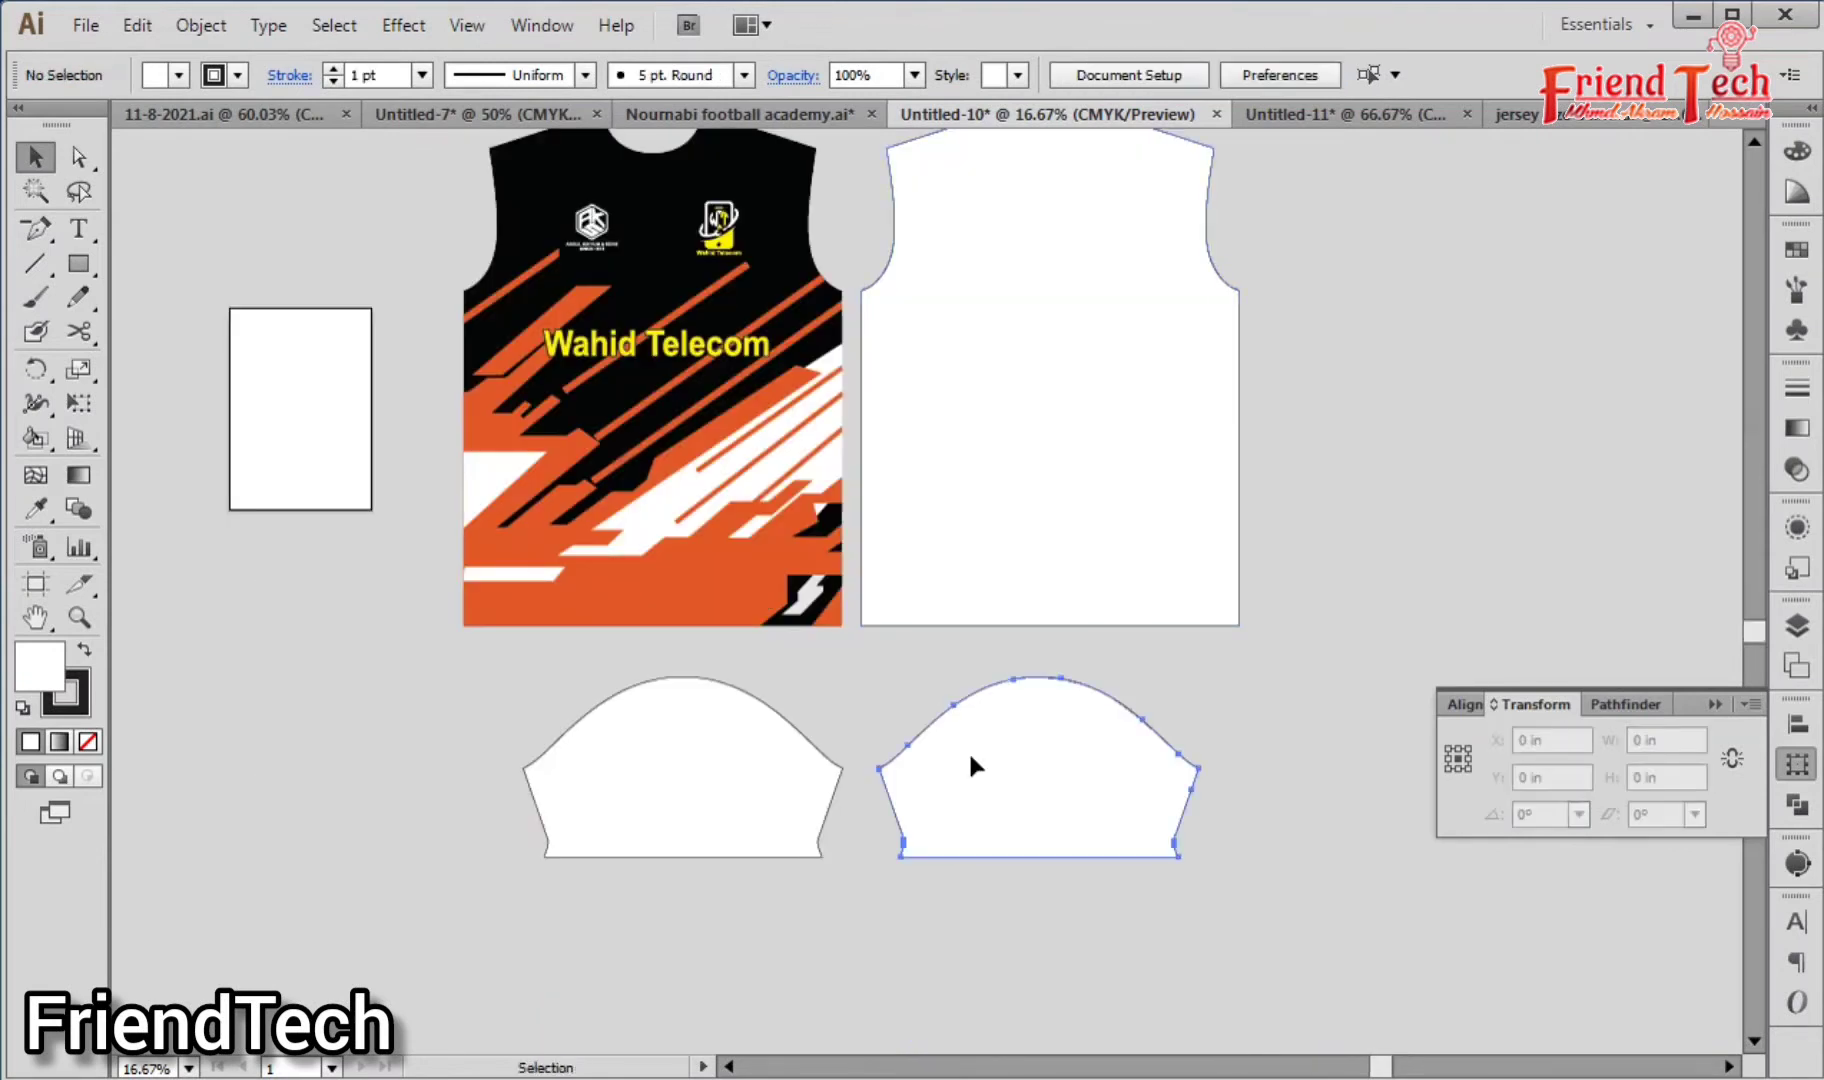
left_click(859, 876)
left_click_drag(879, 917, 960, 920)
left_click(777, 590)
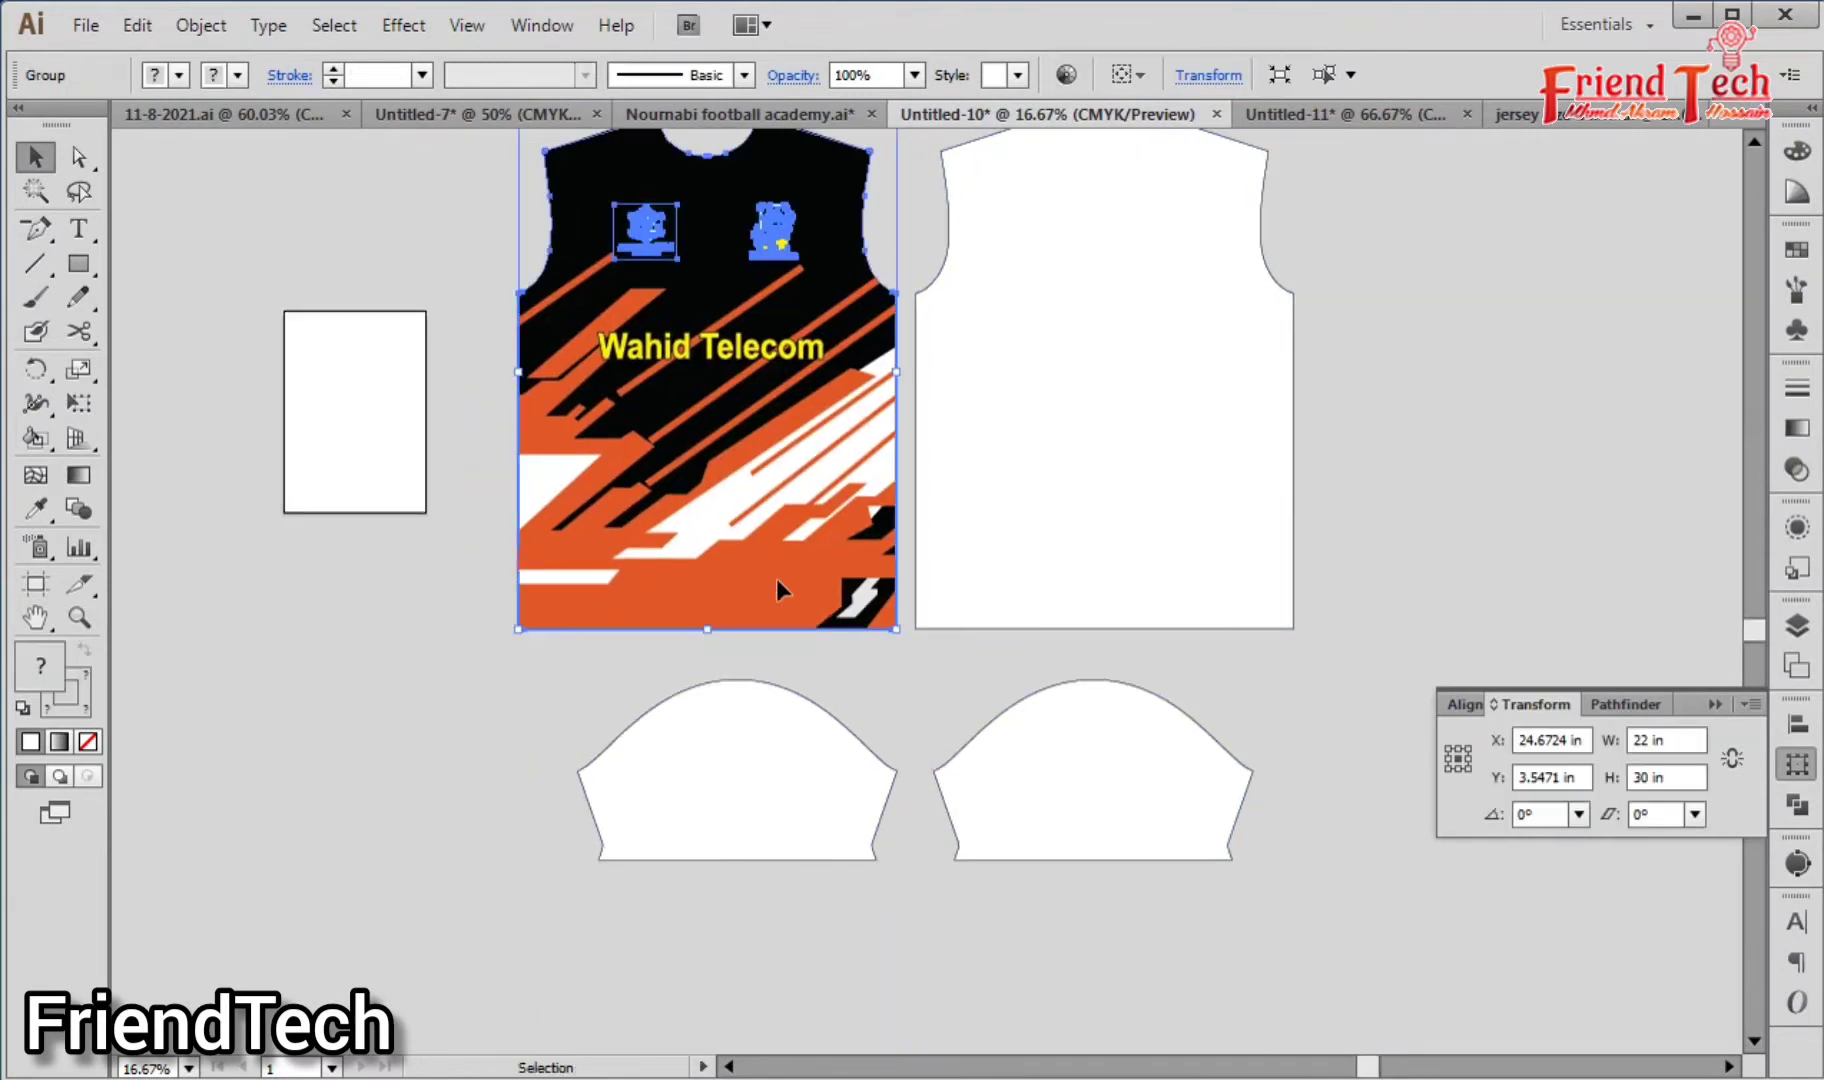
double_click(777, 580)
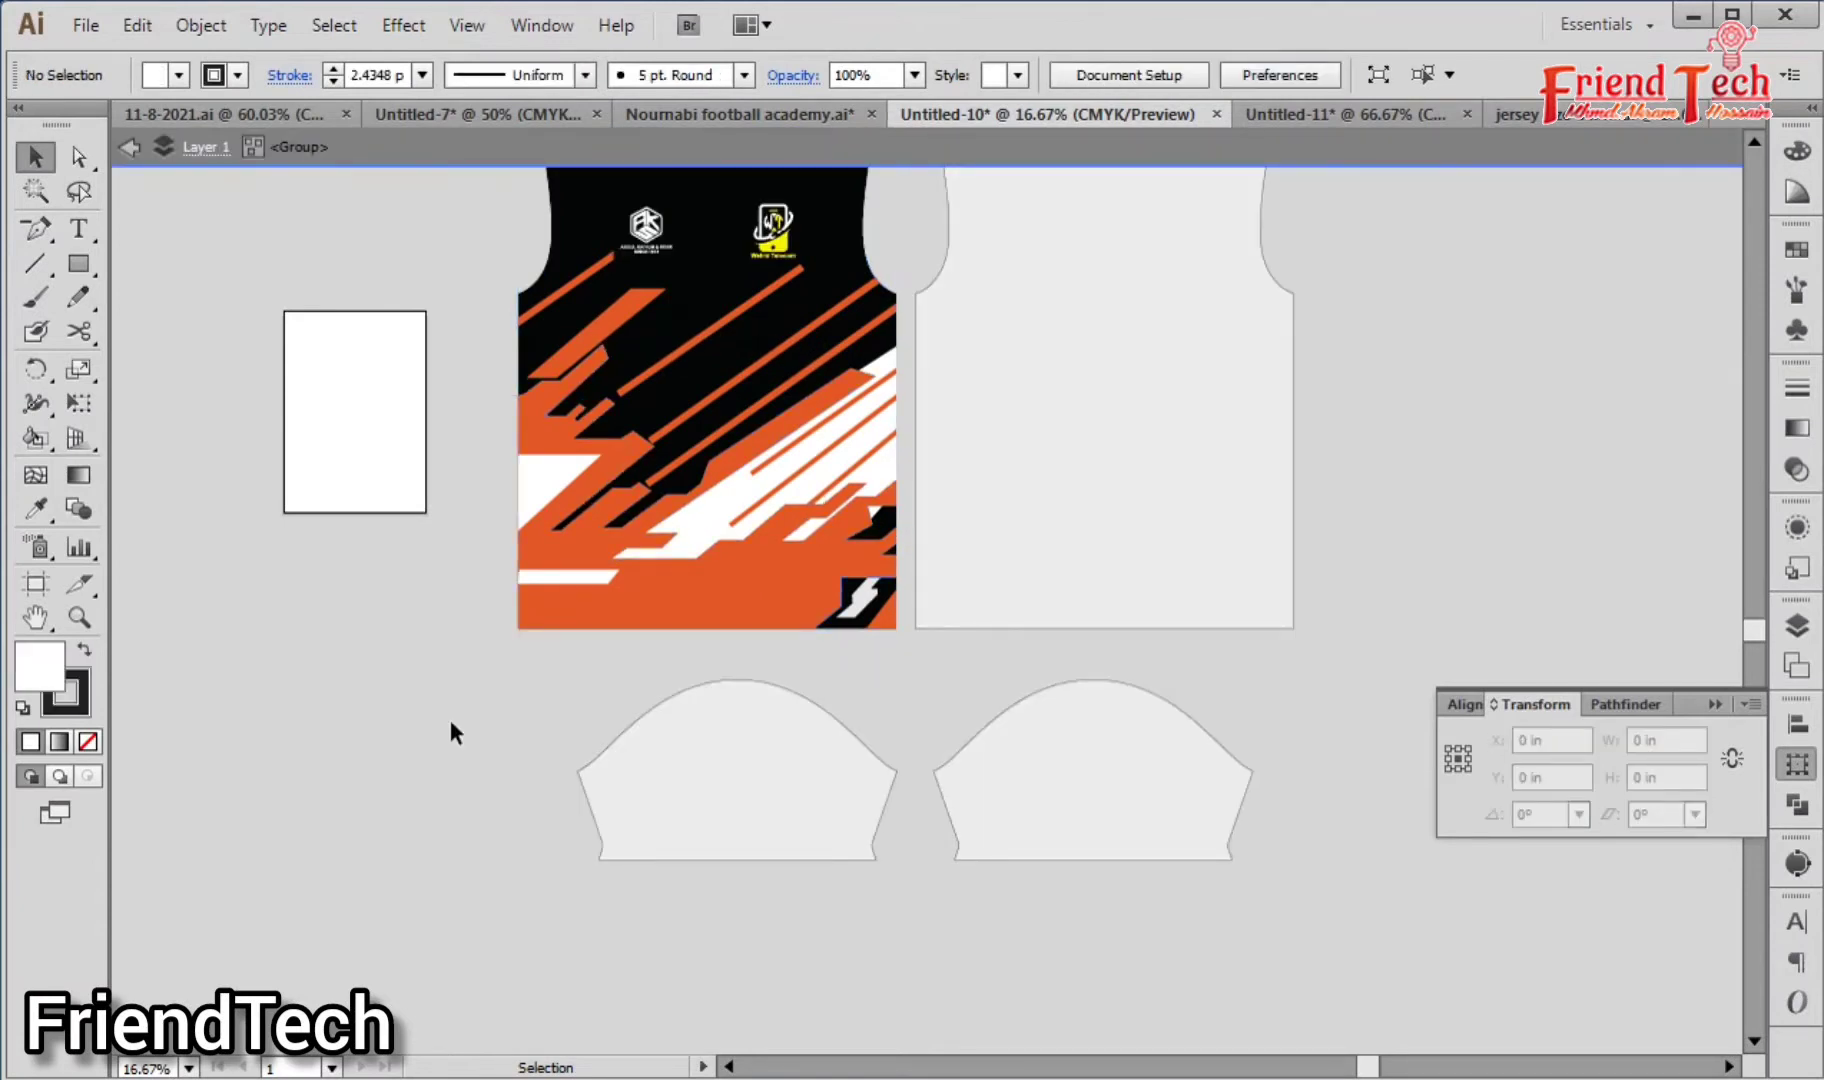
double_click(450, 733)
left_click_drag(433, 662, 760, 740)
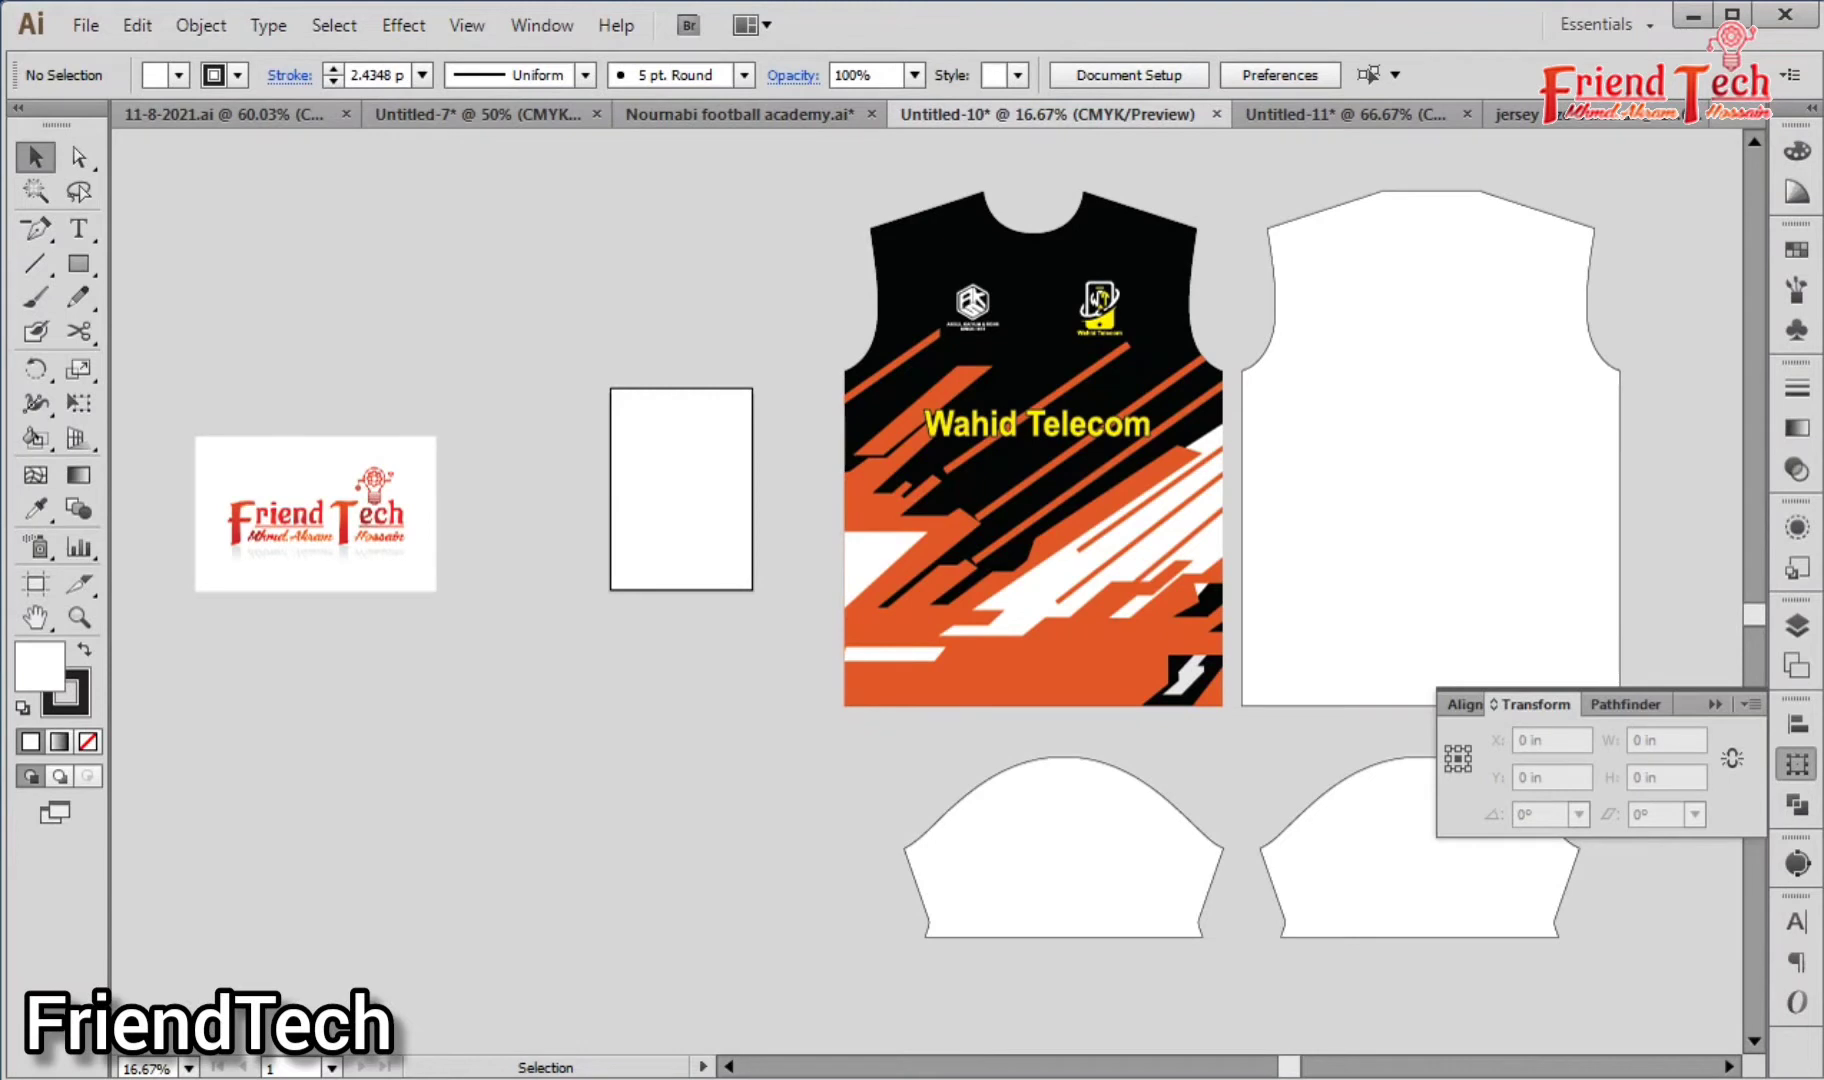
Step: Fill both sleeves with the black sampled from the front panel, leaving them without an outline
left_click(1049, 867)
left_click(1338, 856, "shift")
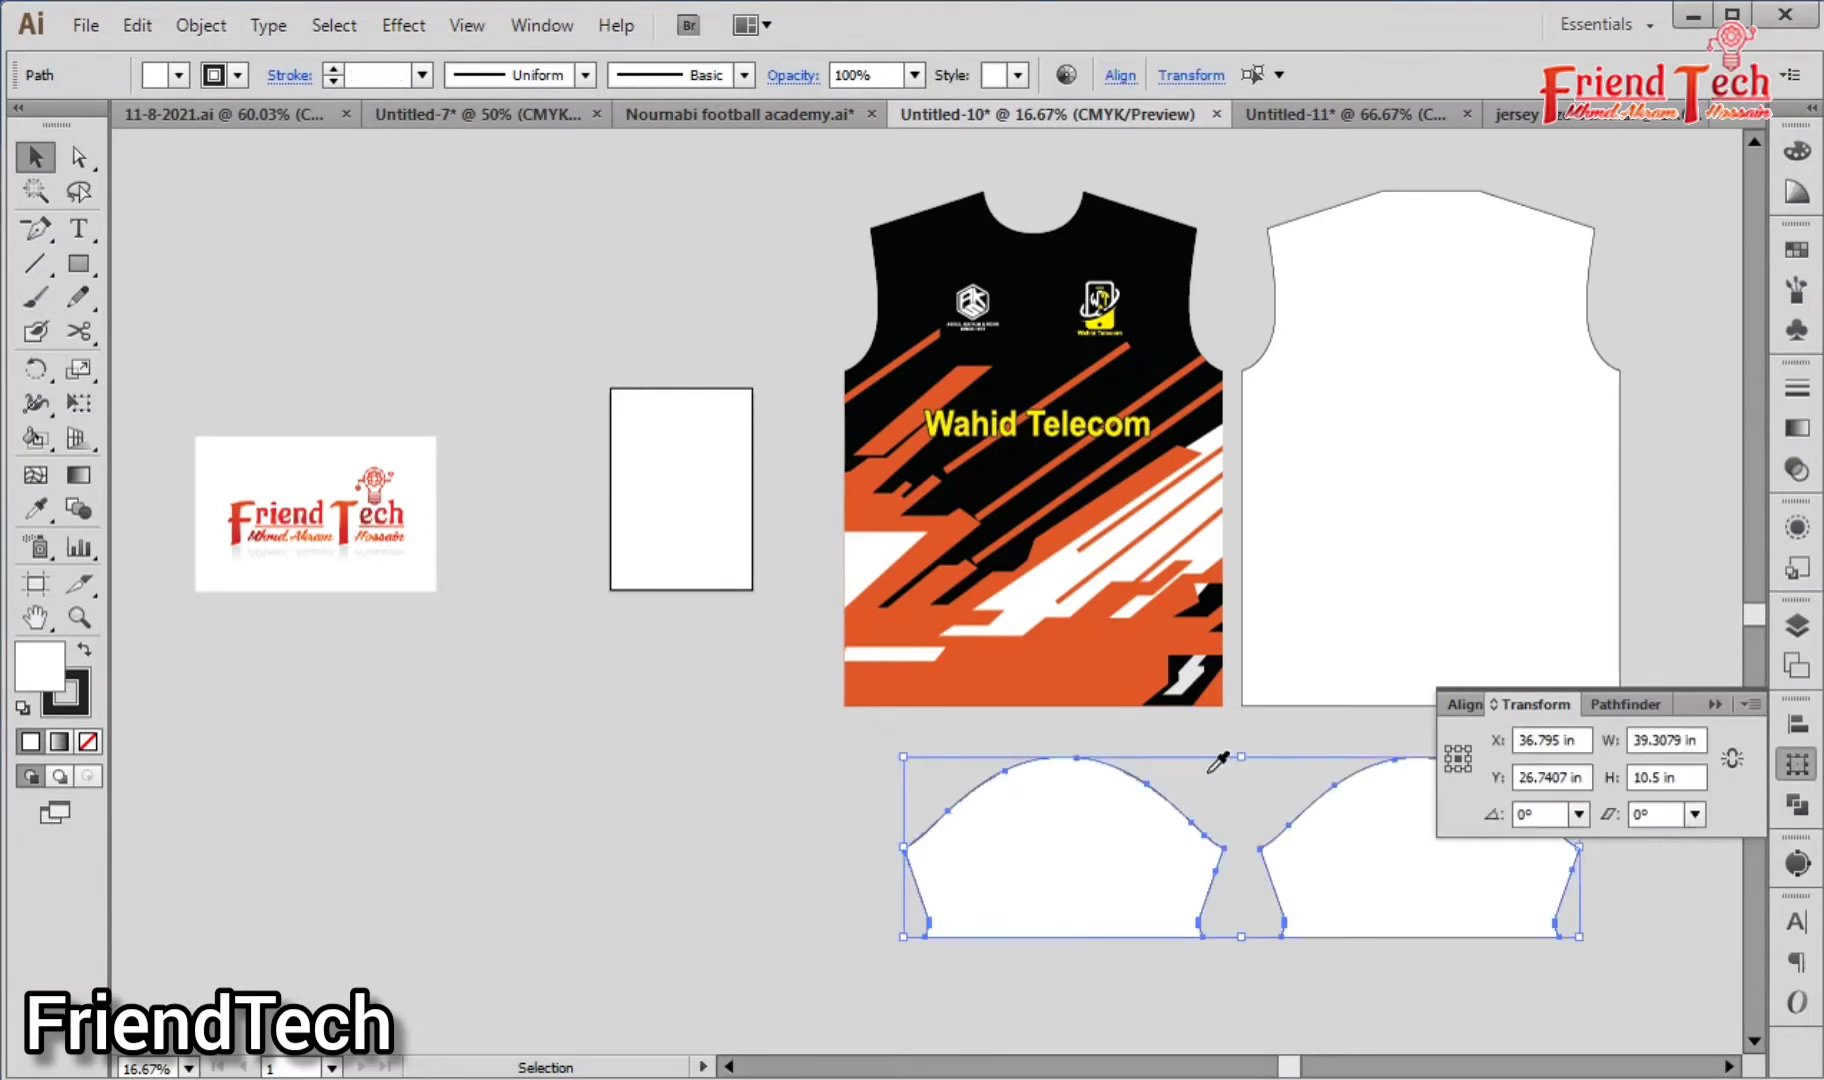
key("i")
left_click(1041, 337)
key("v")
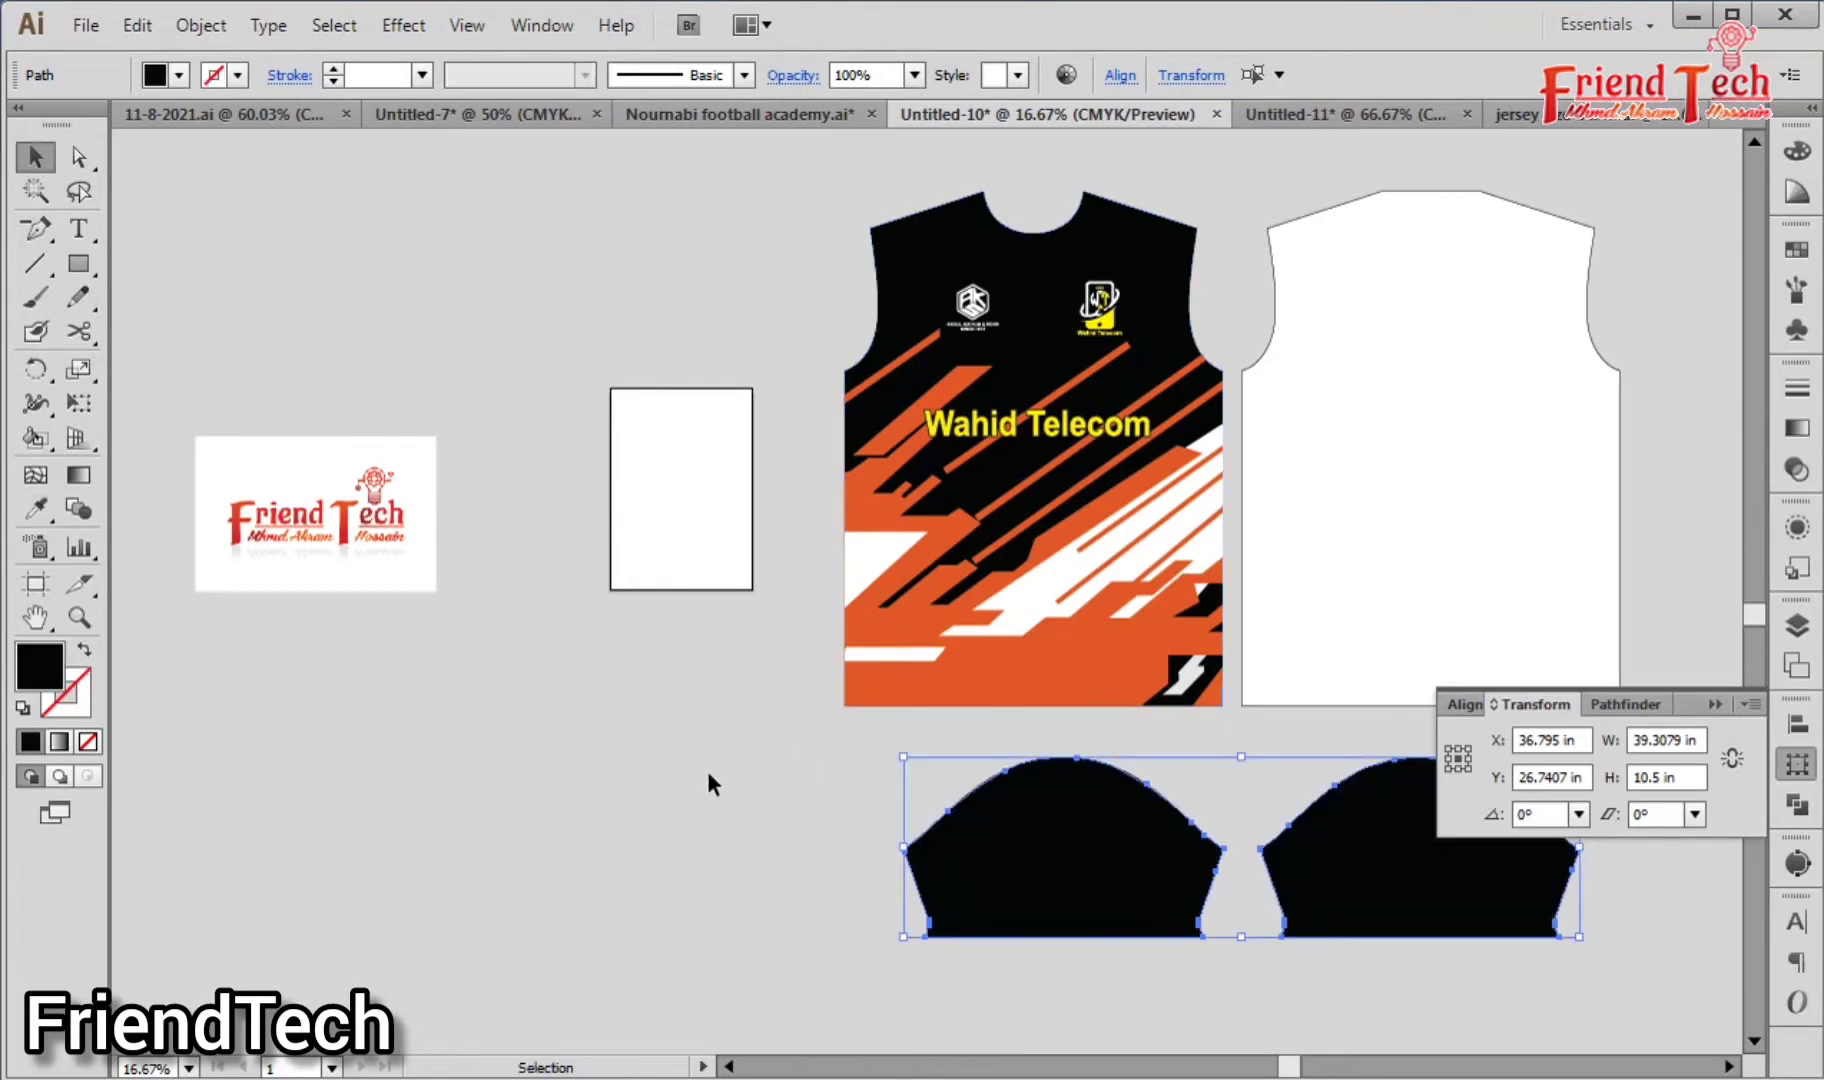
left_click(708, 772)
Step: Draw a straight horizontal line across the left sleeve just above the cuff, extending slightly past both side edges
key("space")
left_click_drag(708, 772, 393, 687)
key("z")
left_click_drag(477, 677, 1378, 886)
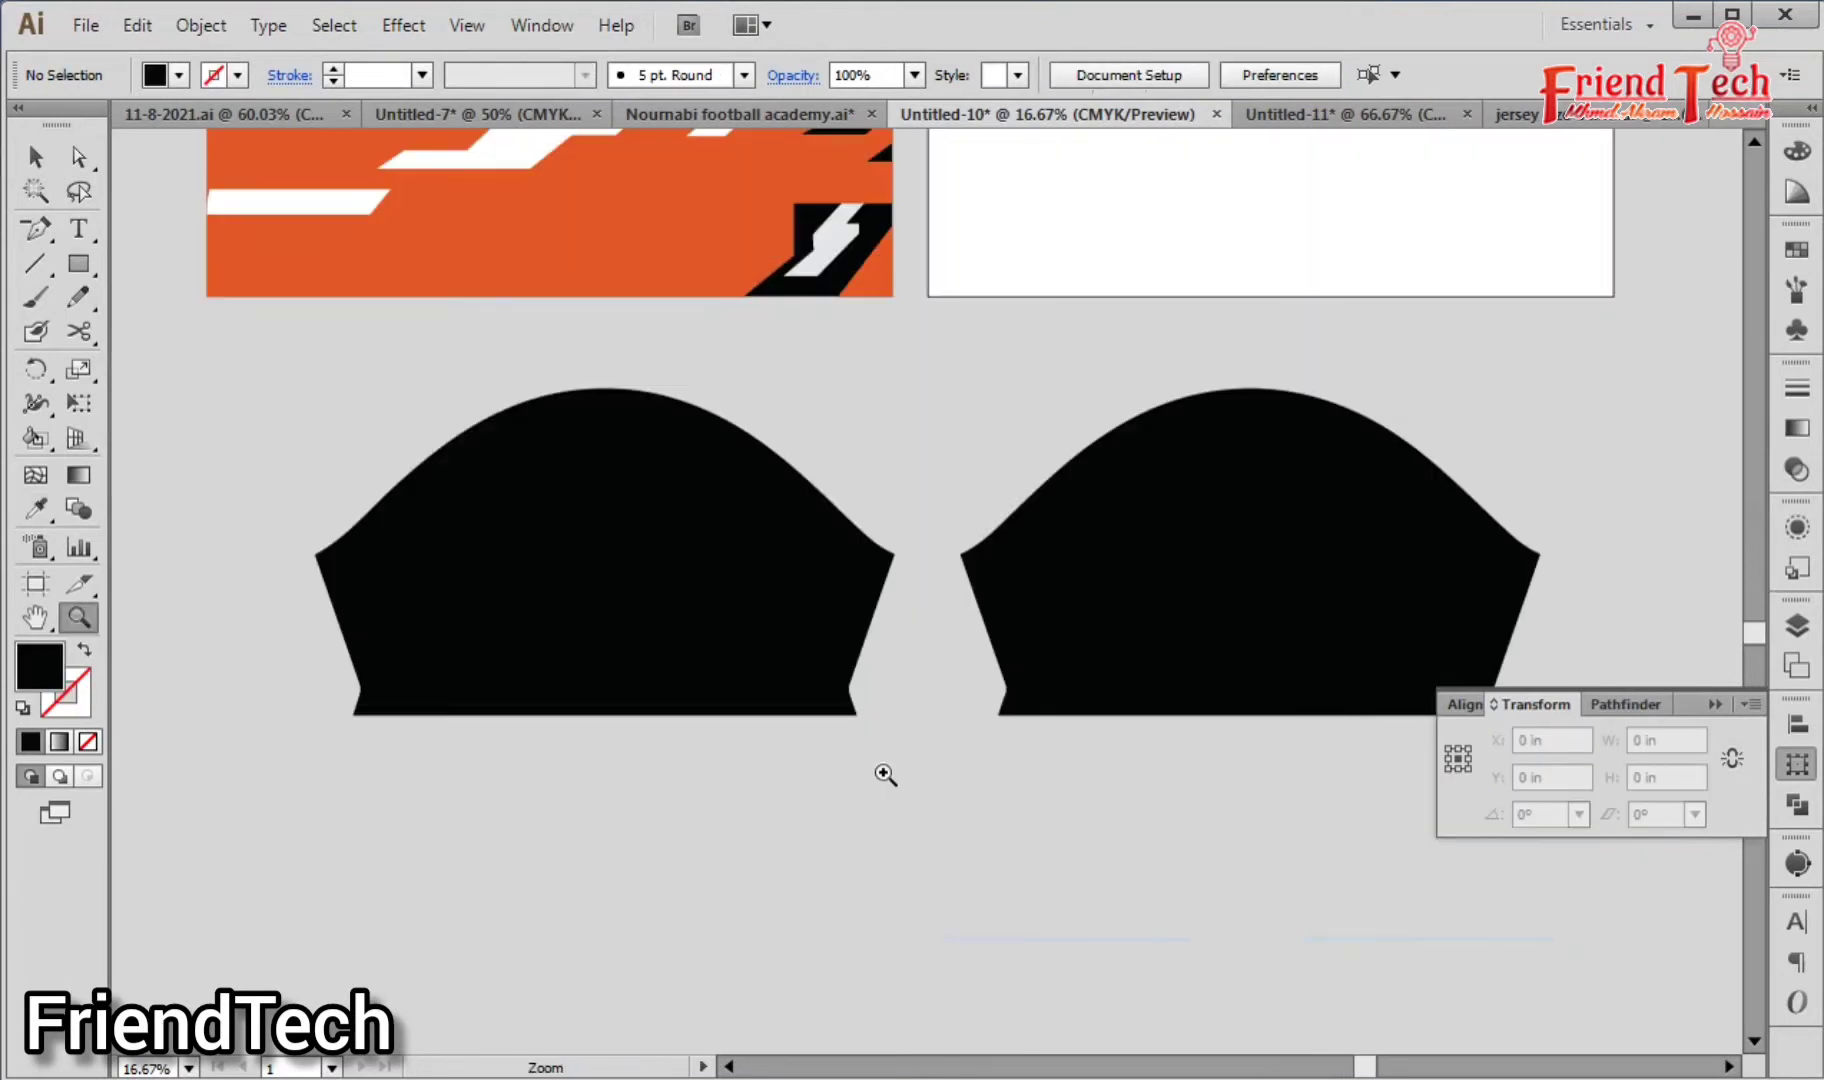
key("space")
left_click_drag(885, 775, 1151, 886)
left_click_drag(405, 578, 1160, 902)
key("space")
left_click_drag(1384, 672, 1109, 746)
key("m")
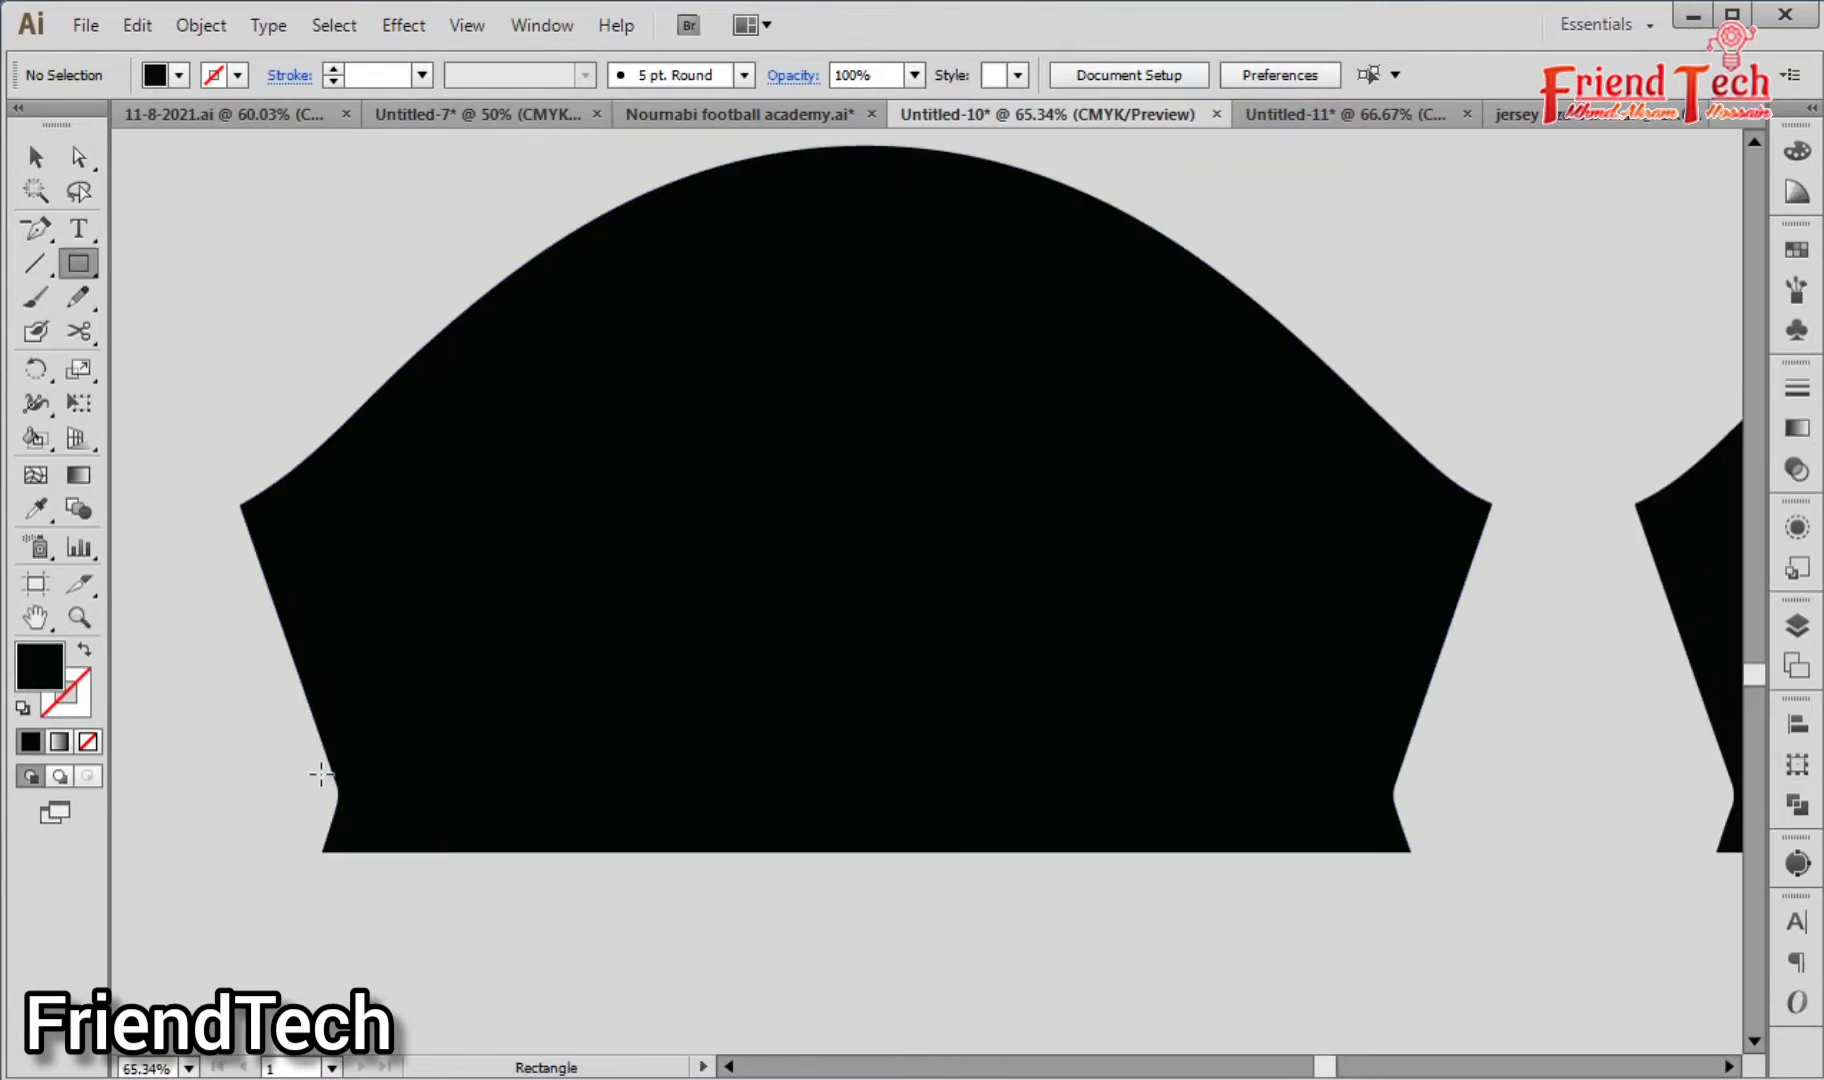
key("backslash")
left_click_drag(311, 757, 1426, 782)
key("d")
key("v")
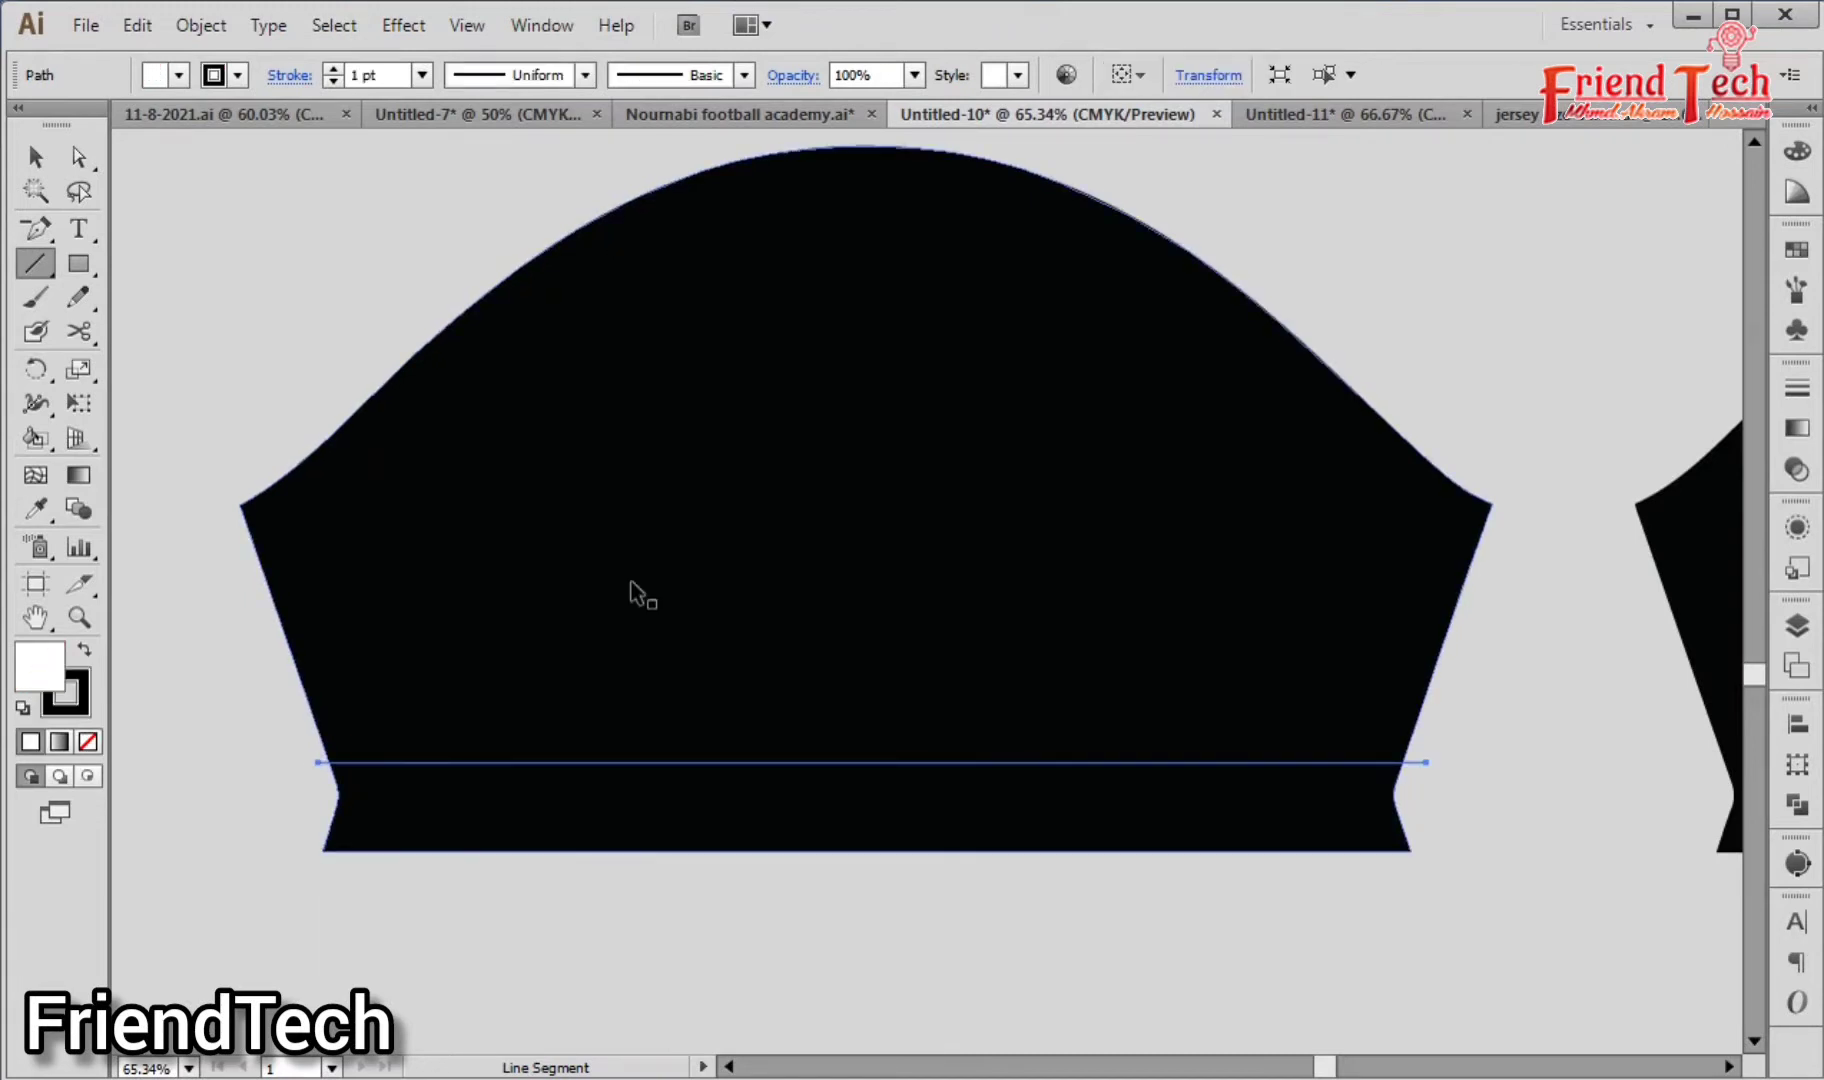
Step: Sample the orange from the front panel's artwork onto the line across the left sleeve
key("ctrl+minus")
key("ctrl+minus")
key("ctrl+minus")
key("minus")
key("i")
left_click_drag(861, 282, 790, 681)
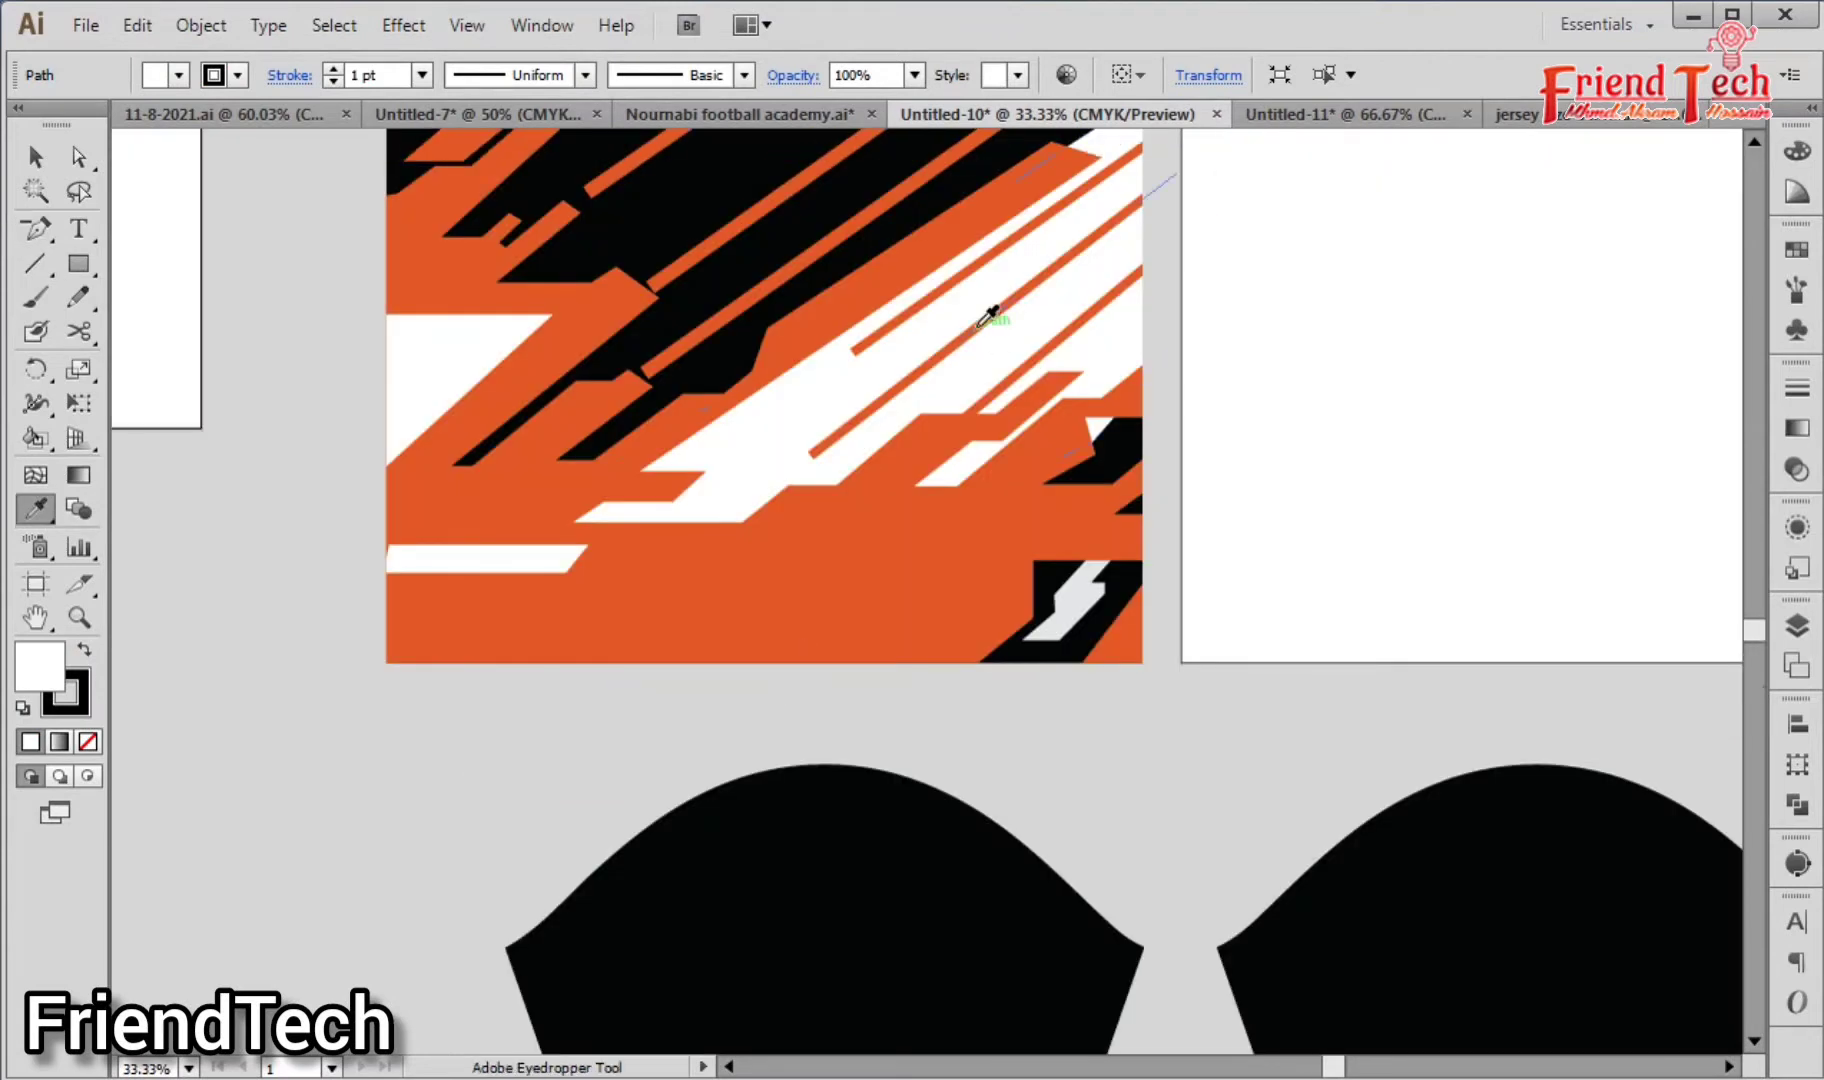
left_click(980, 385)
left_click_drag(969, 599, 947, 433)
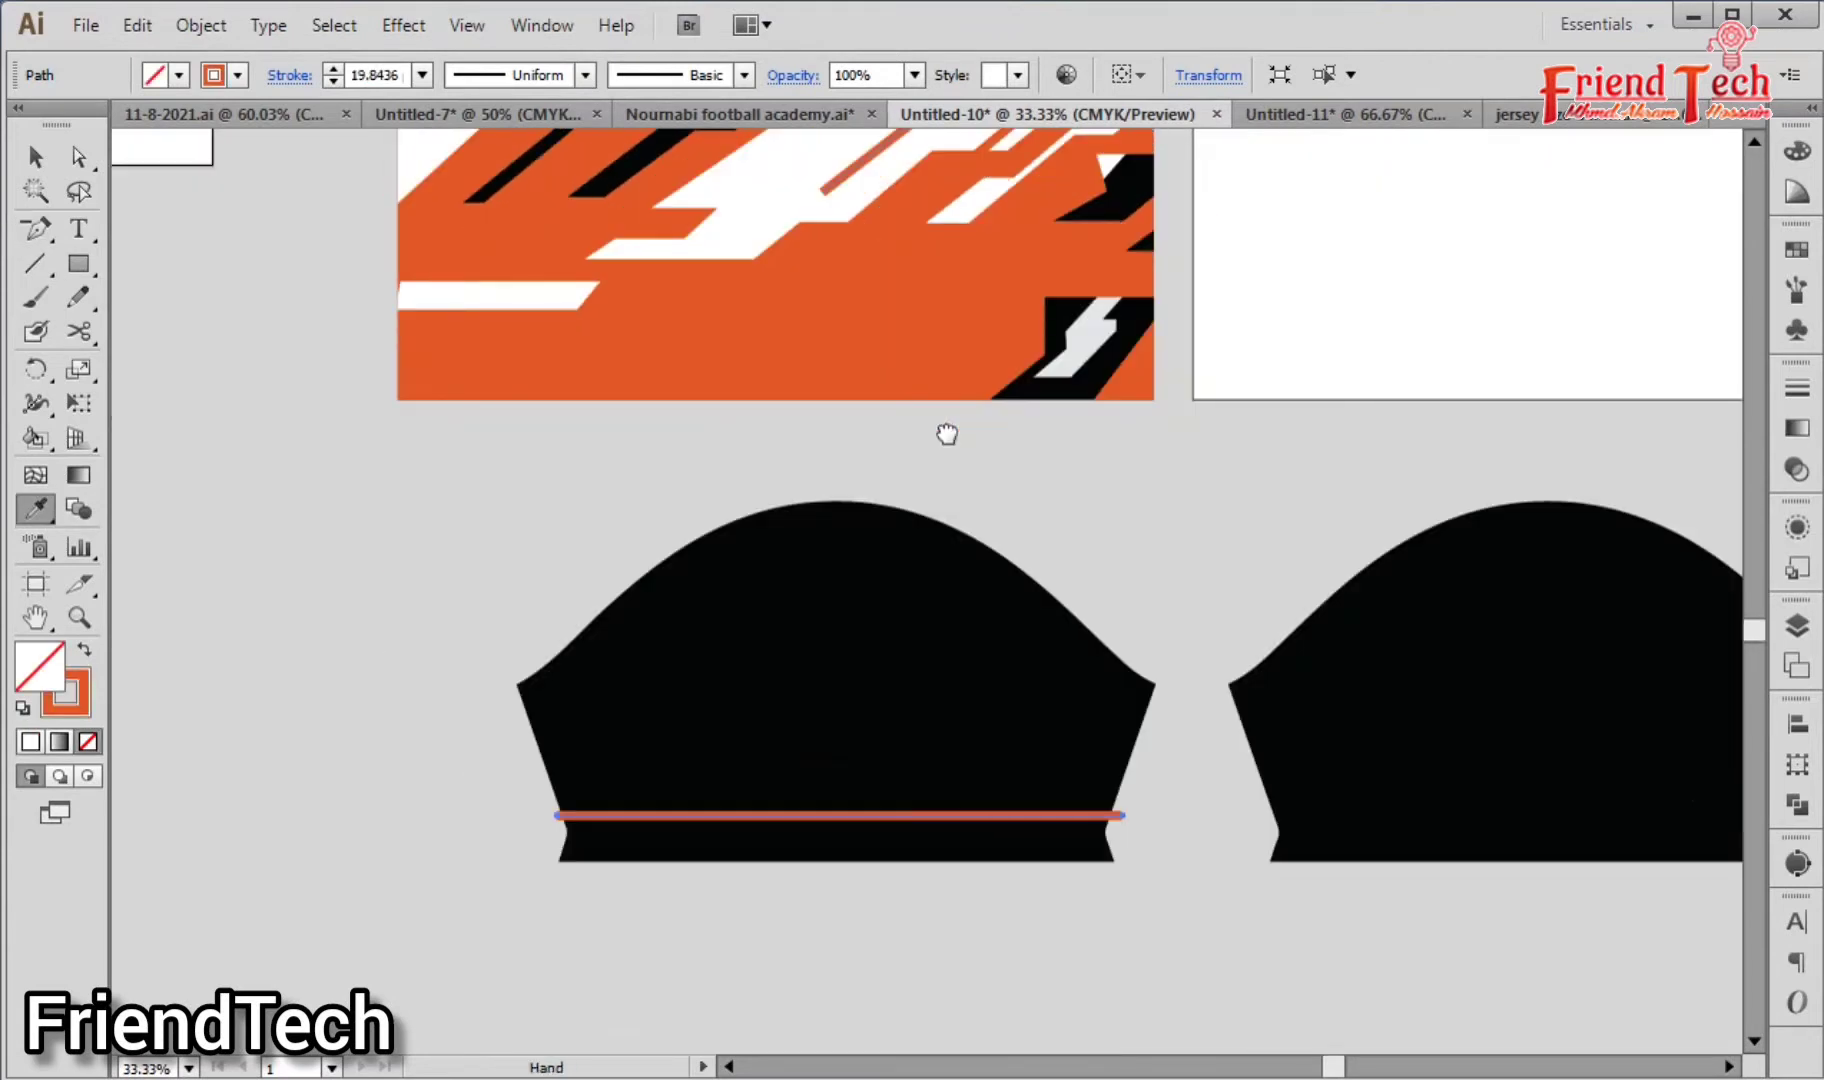
Step: Set the orange sleeve line's stroke weight to 20 pt
key("v")
left_click(396, 75)
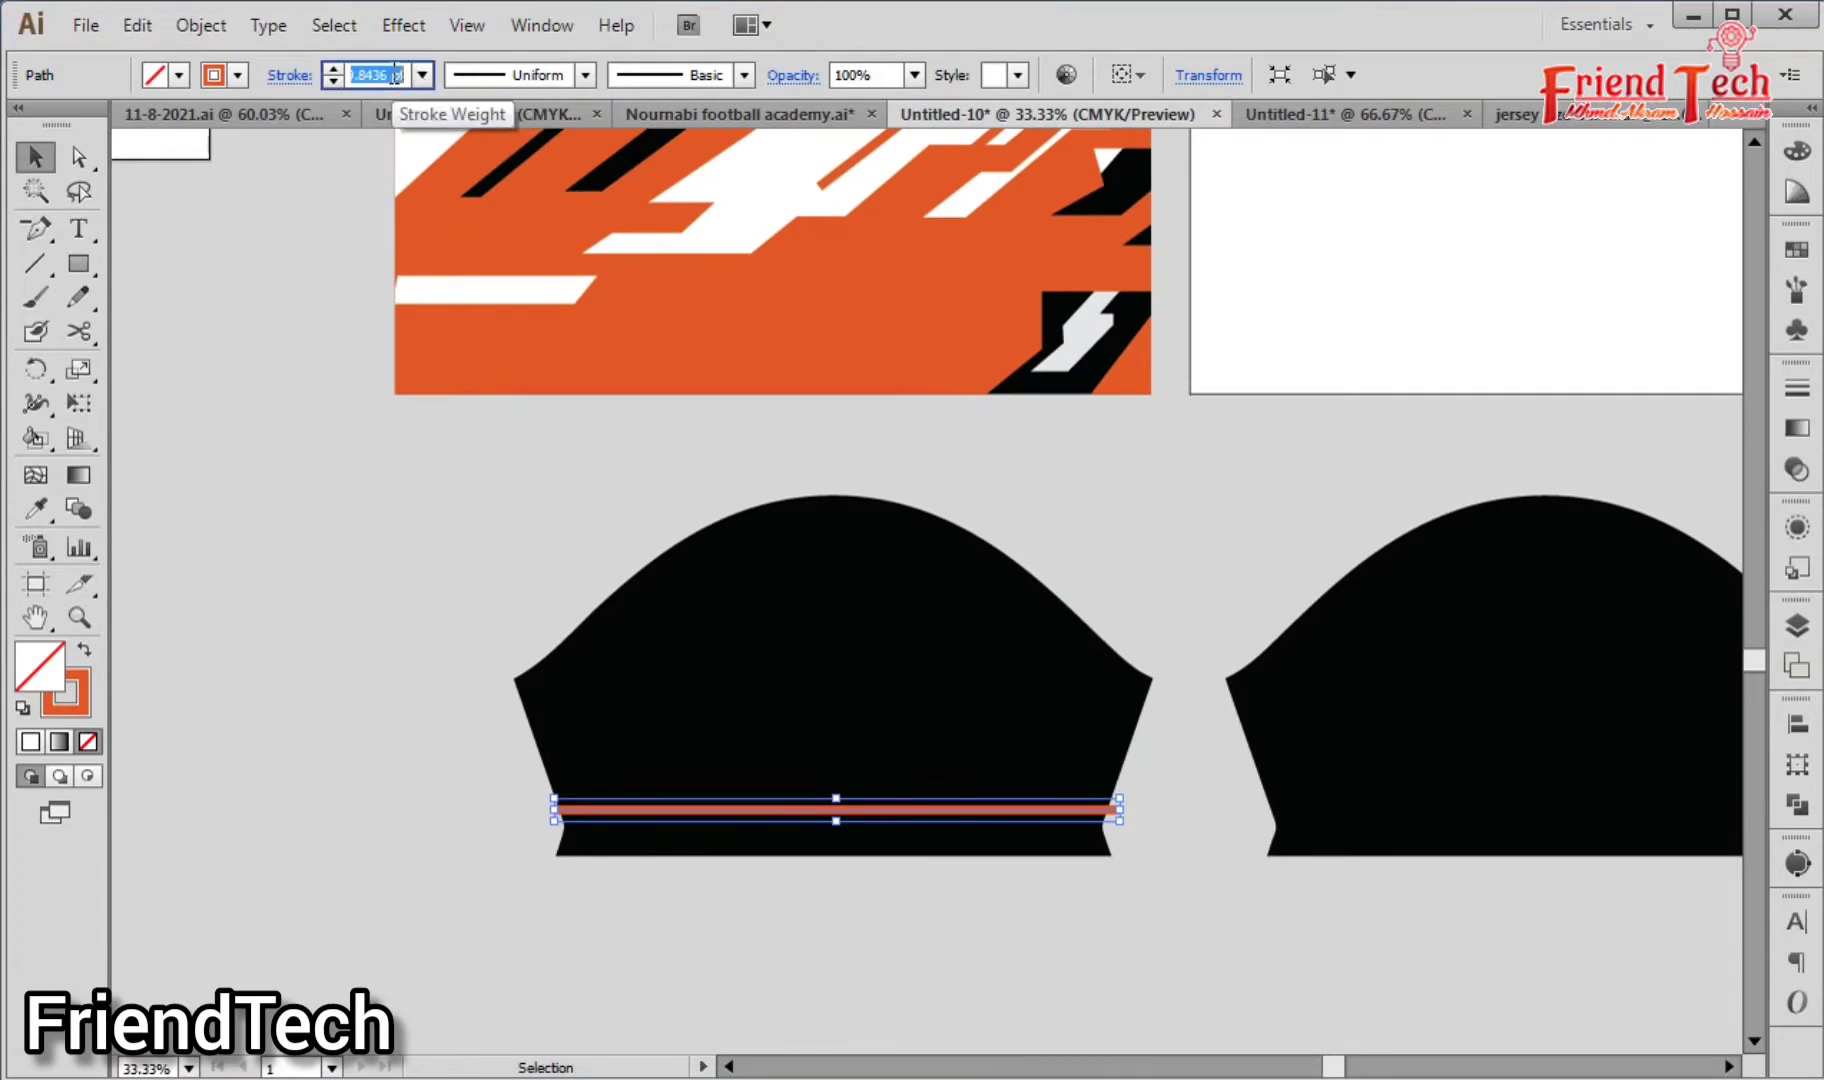
type("20")
key("Return")
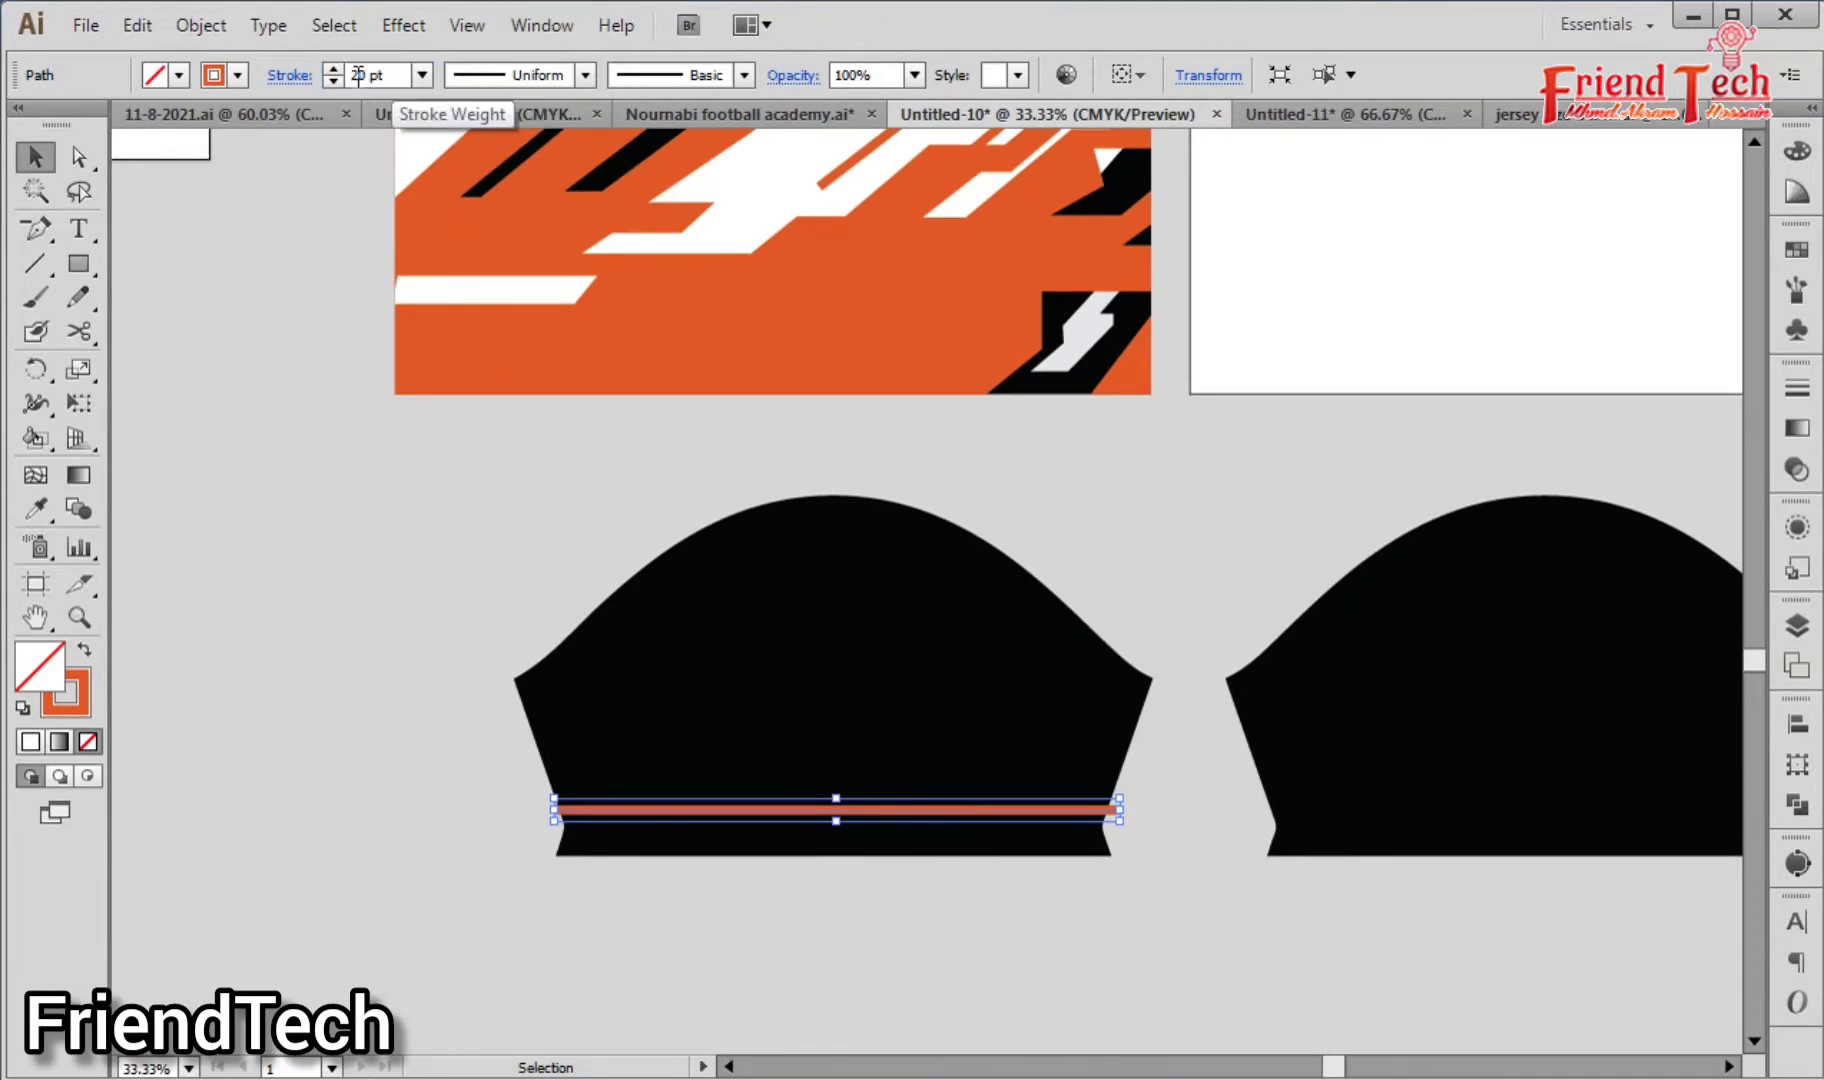
left_click(470, 549)
Step: Set the stroke weight of the orange line above the left sleeve's cuff to 30 pt
key("z")
left_click_drag(478, 612, 1215, 908)
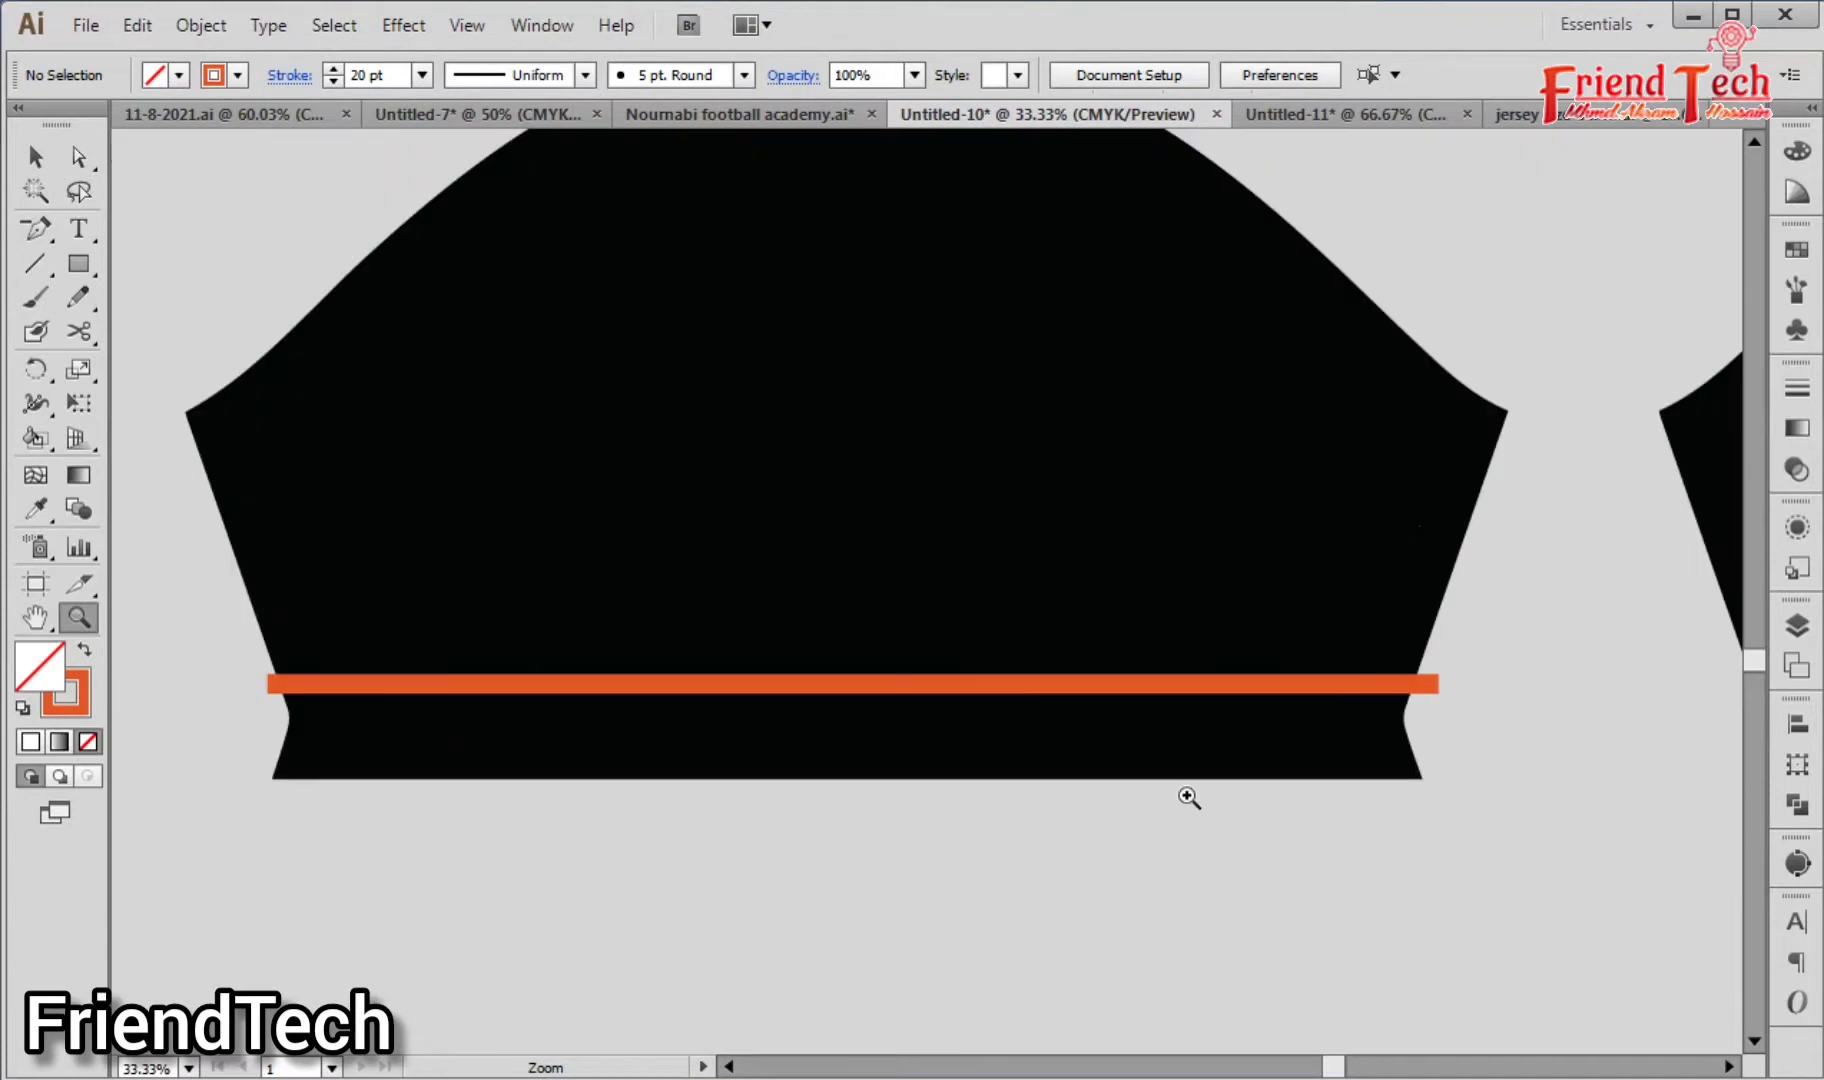
key("v")
left_click(1098, 826)
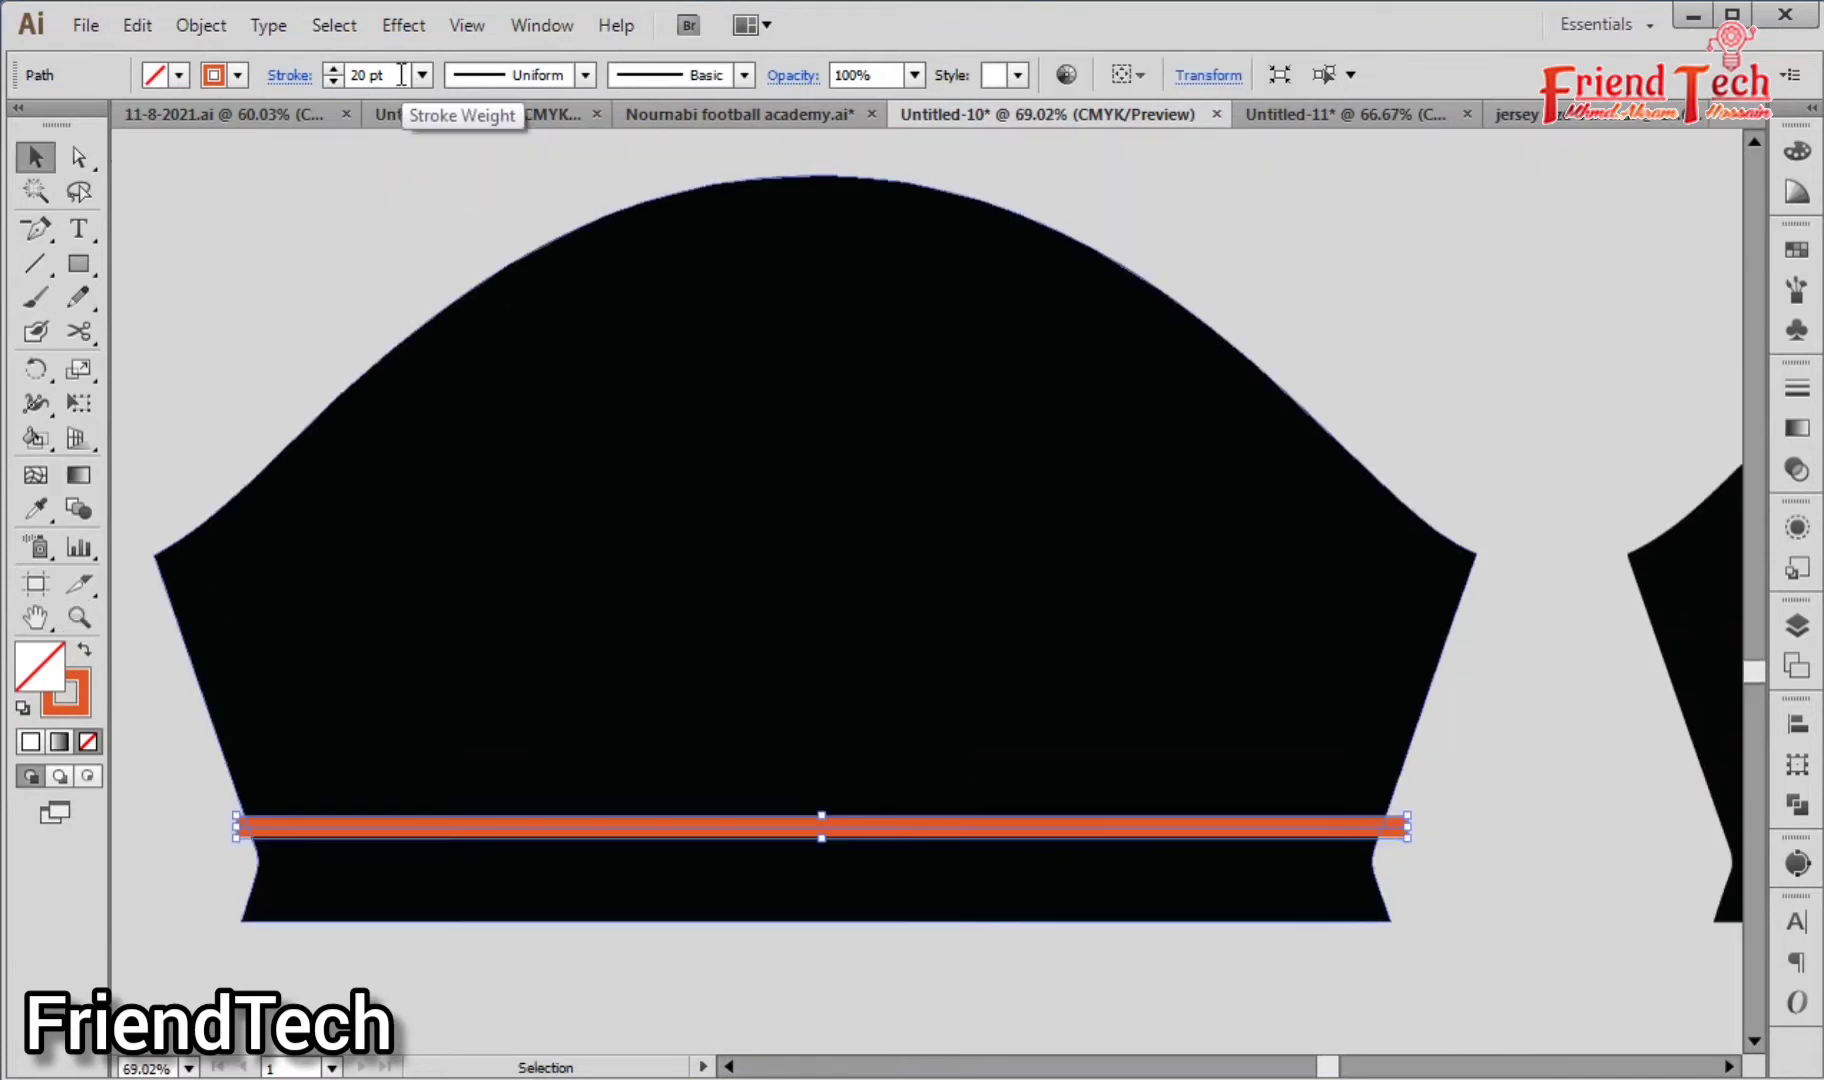
left_click(370, 75)
type("30")
key("Return")
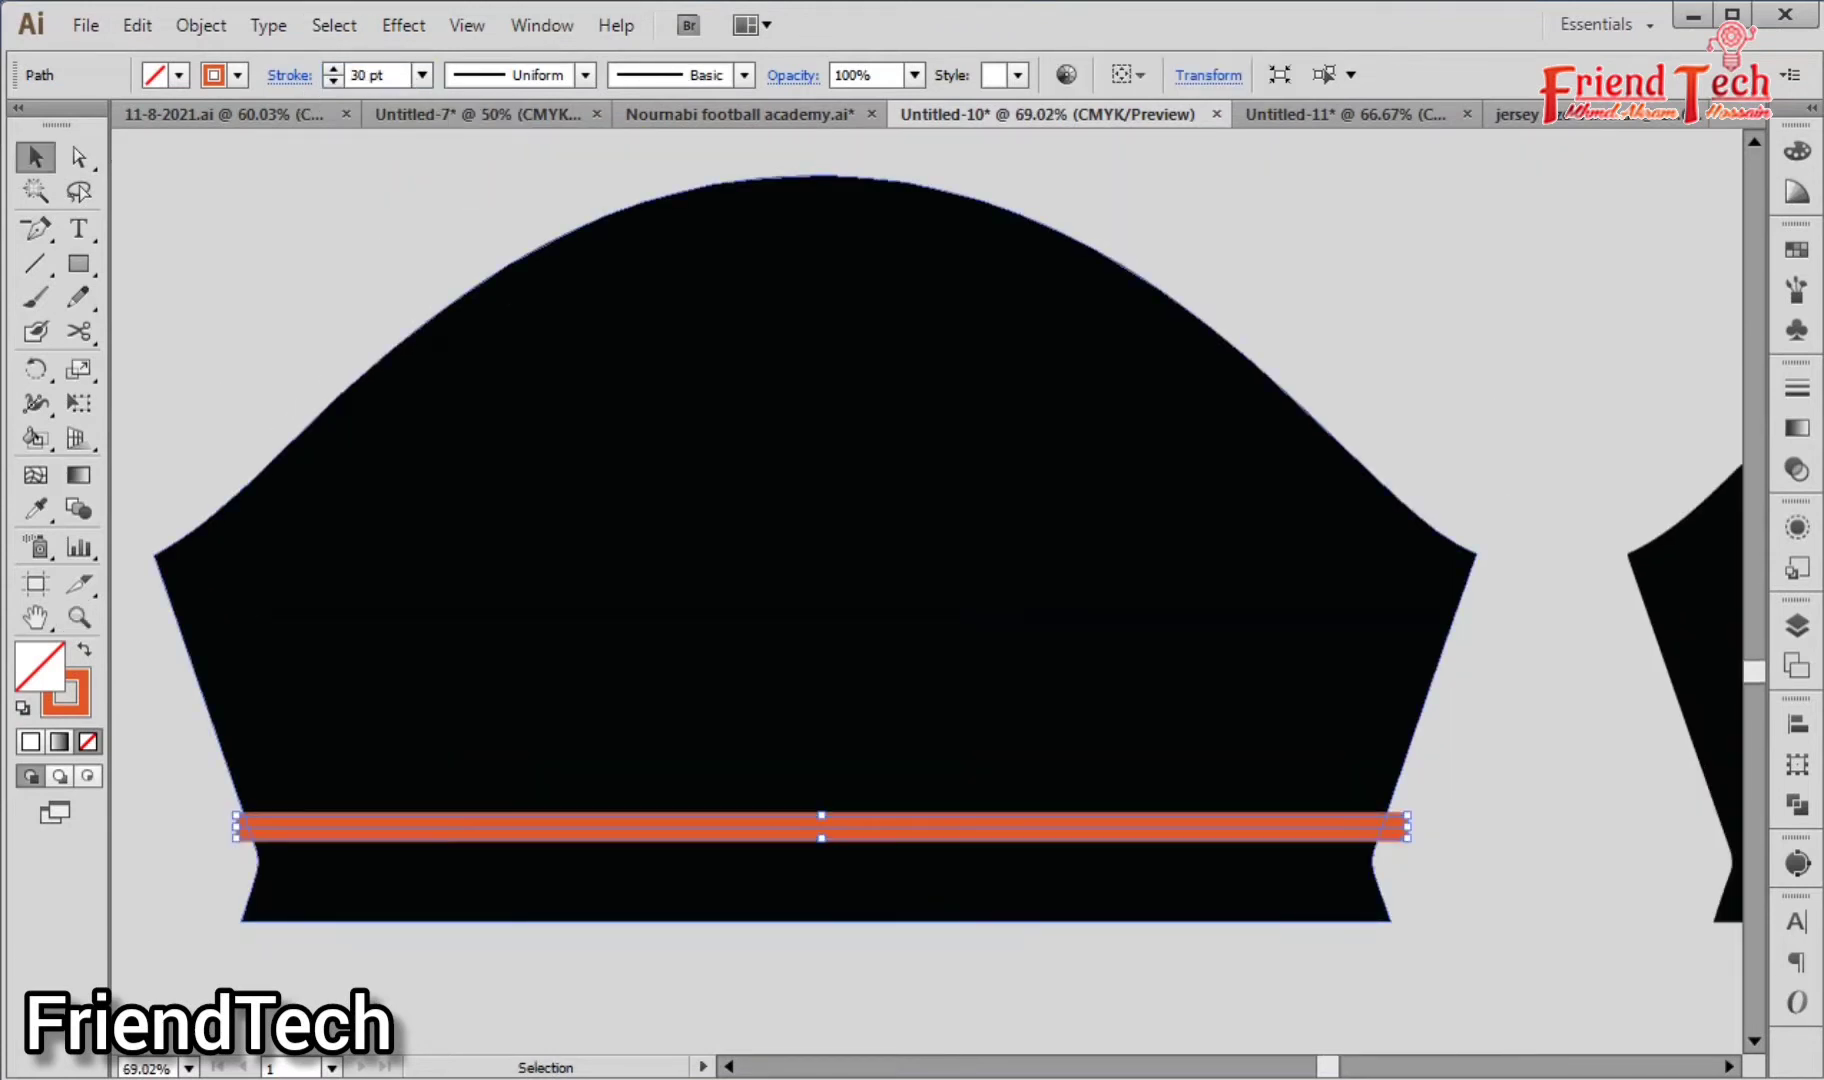
Step: Copy the orange stripe a short distance straight up and shorten the copy symmetrically to about two thirds of its length
left_click(285, 316)
left_click_drag(945, 833, 946, 765)
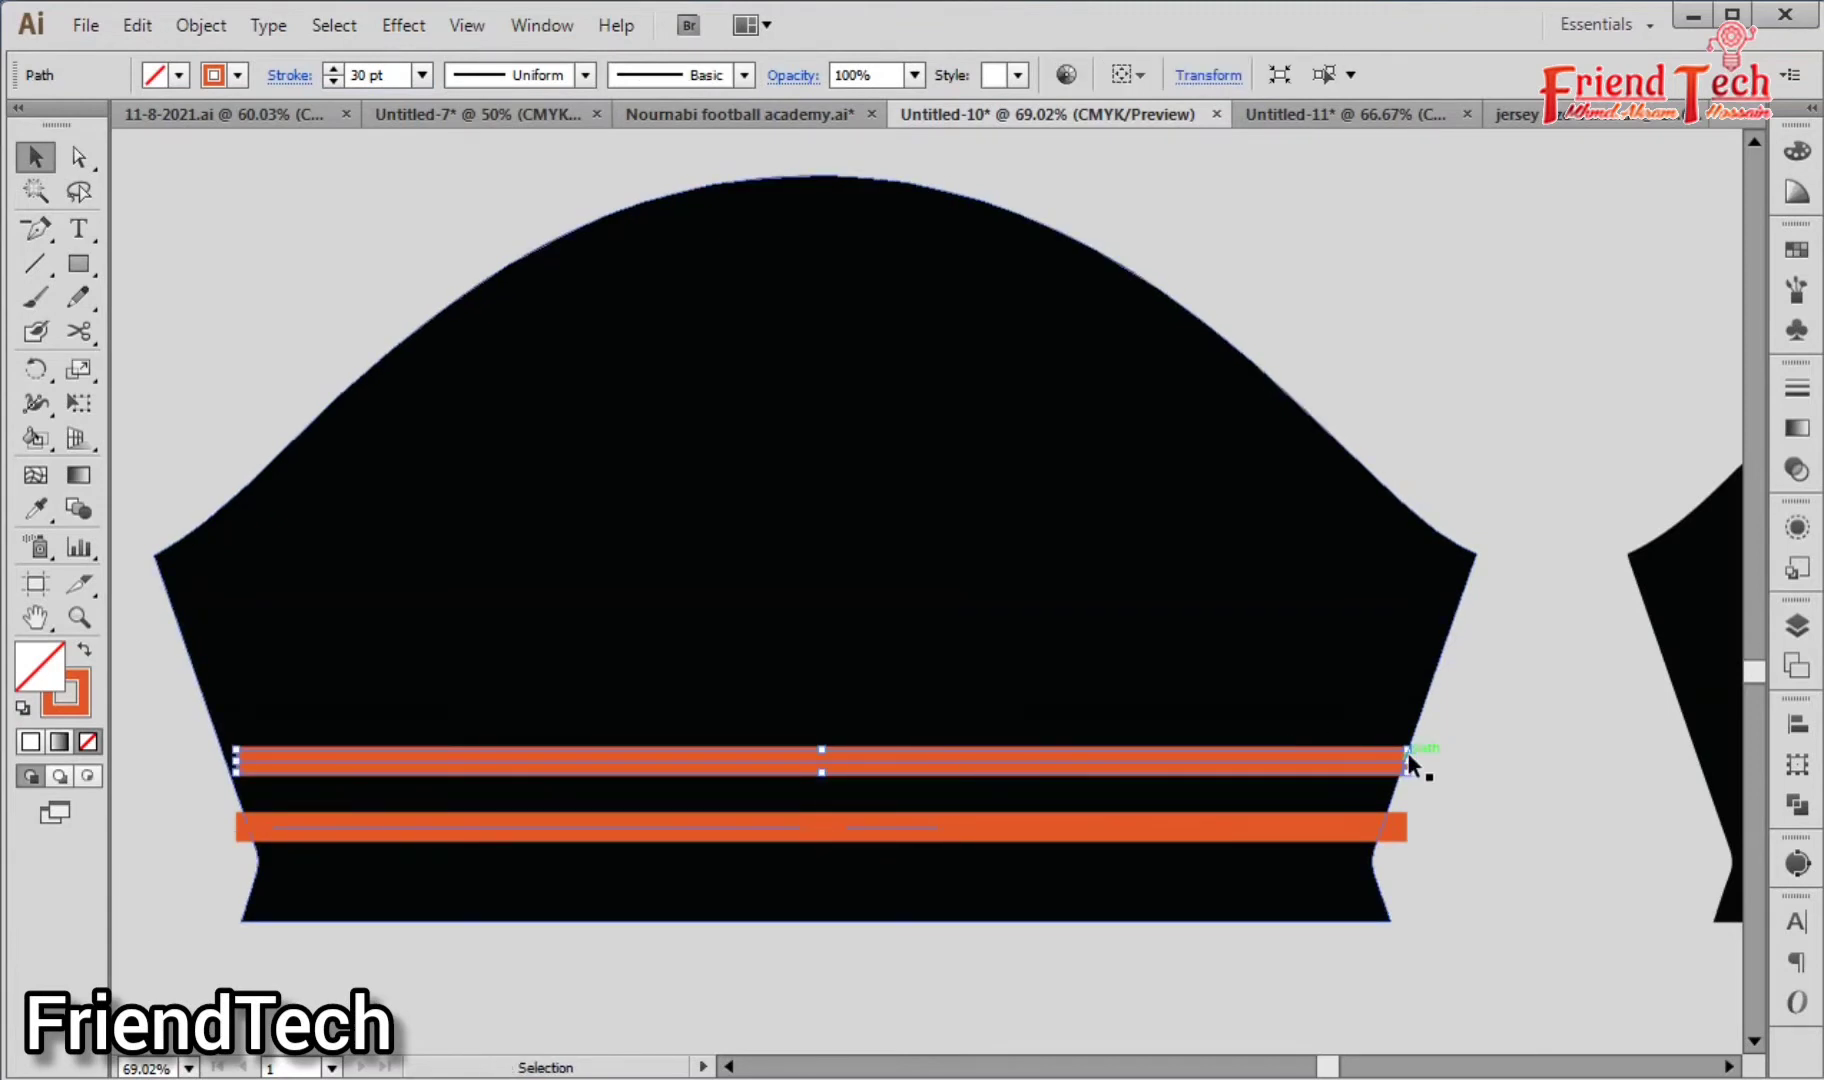
mouse_move(1406, 758)
left_mouse_down()
mouse_move(1208, 790)
mouse_move(1197, 765)
left_mouse_up()
Step: Set the short upper stripe's stroke weight to 25 pt
left_click(381, 76)
type("25")
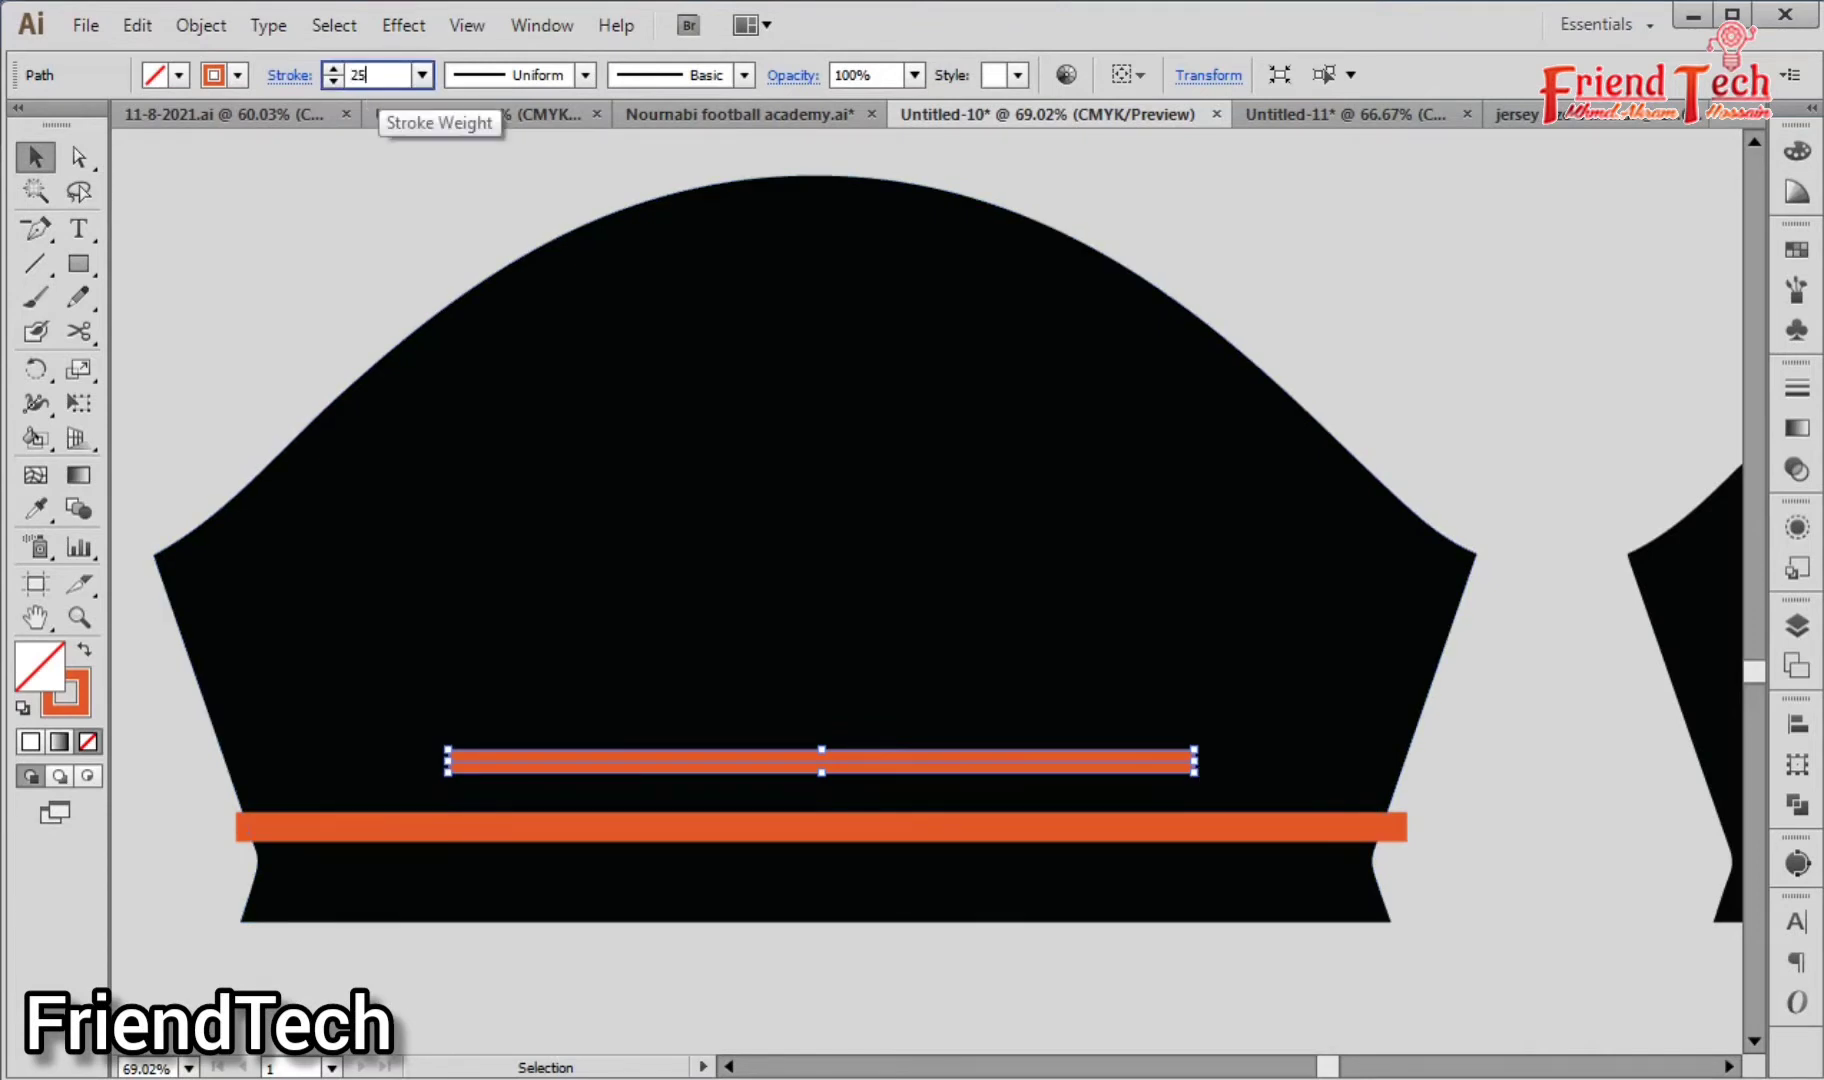
key("Return")
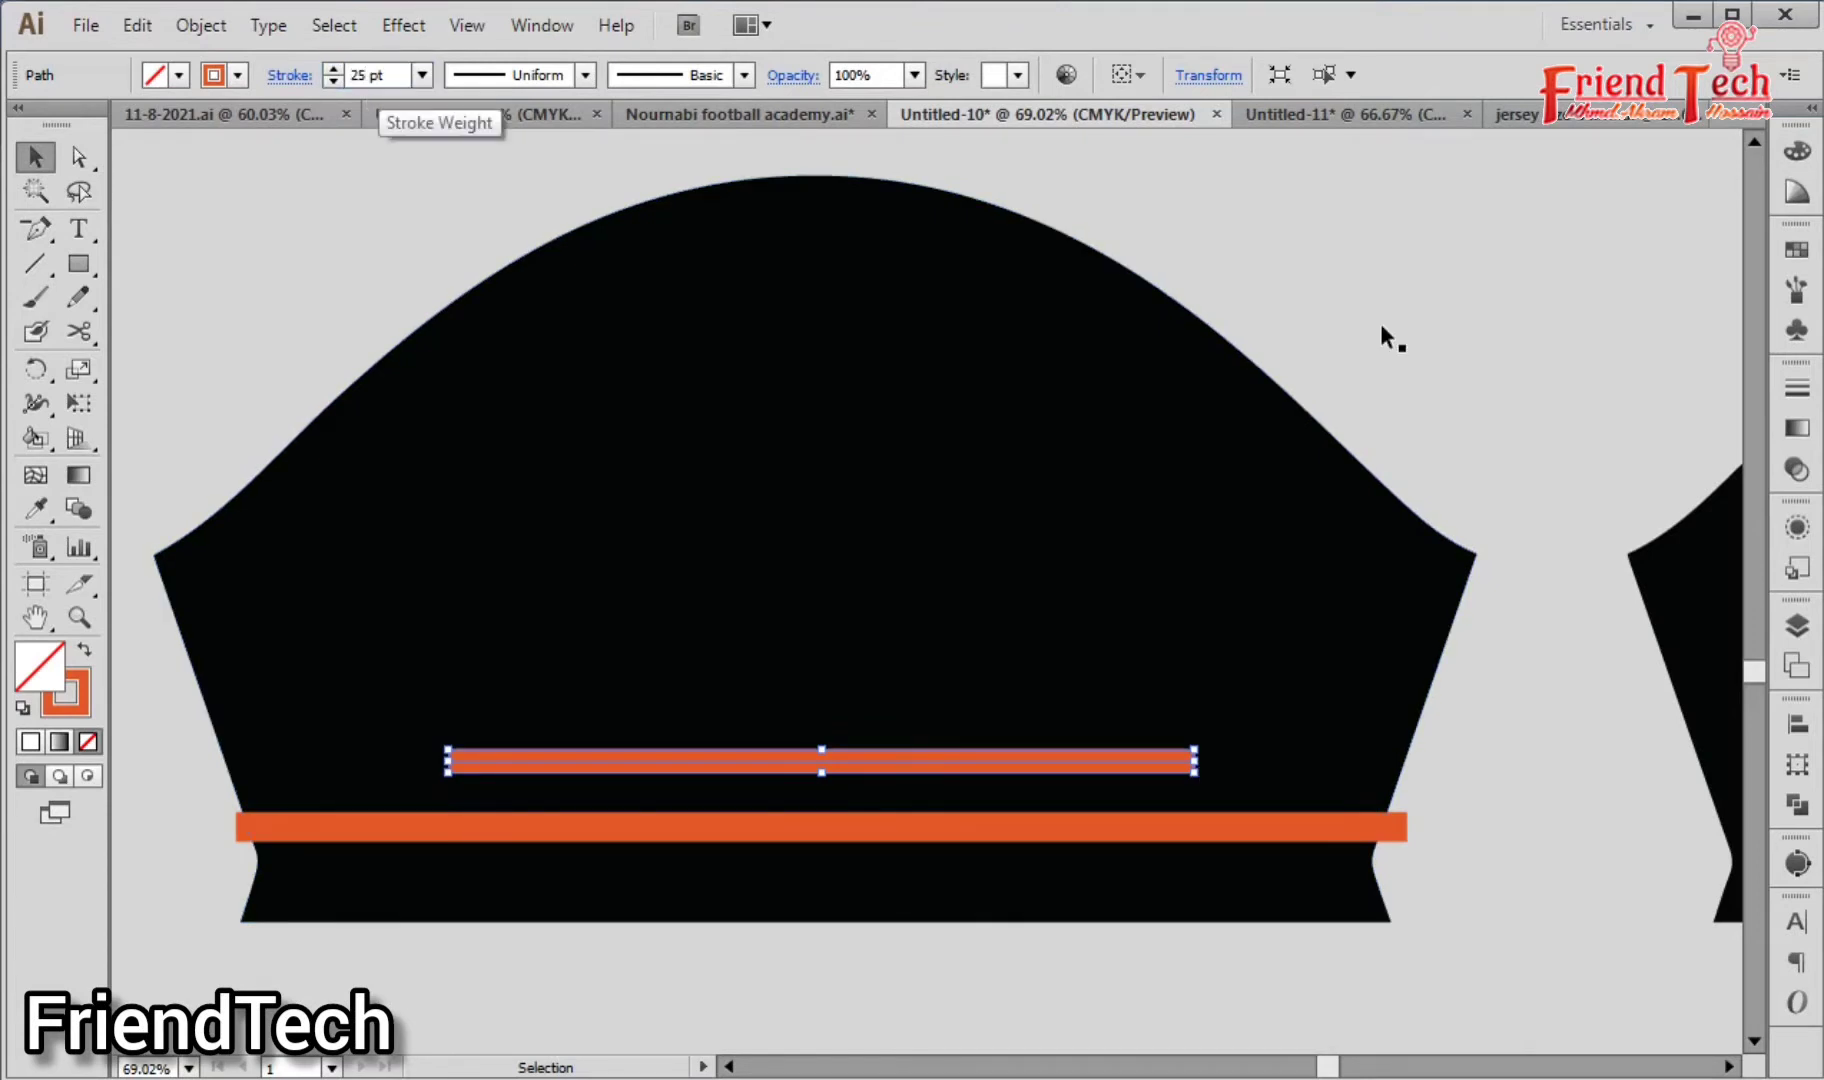
left_click(1399, 433)
Step: Bring the left sleeve shape to the front and use it as a clipping mask for the two orange stripes
left_click_drag(1401, 421, 1398, 401)
left_click(1314, 590)
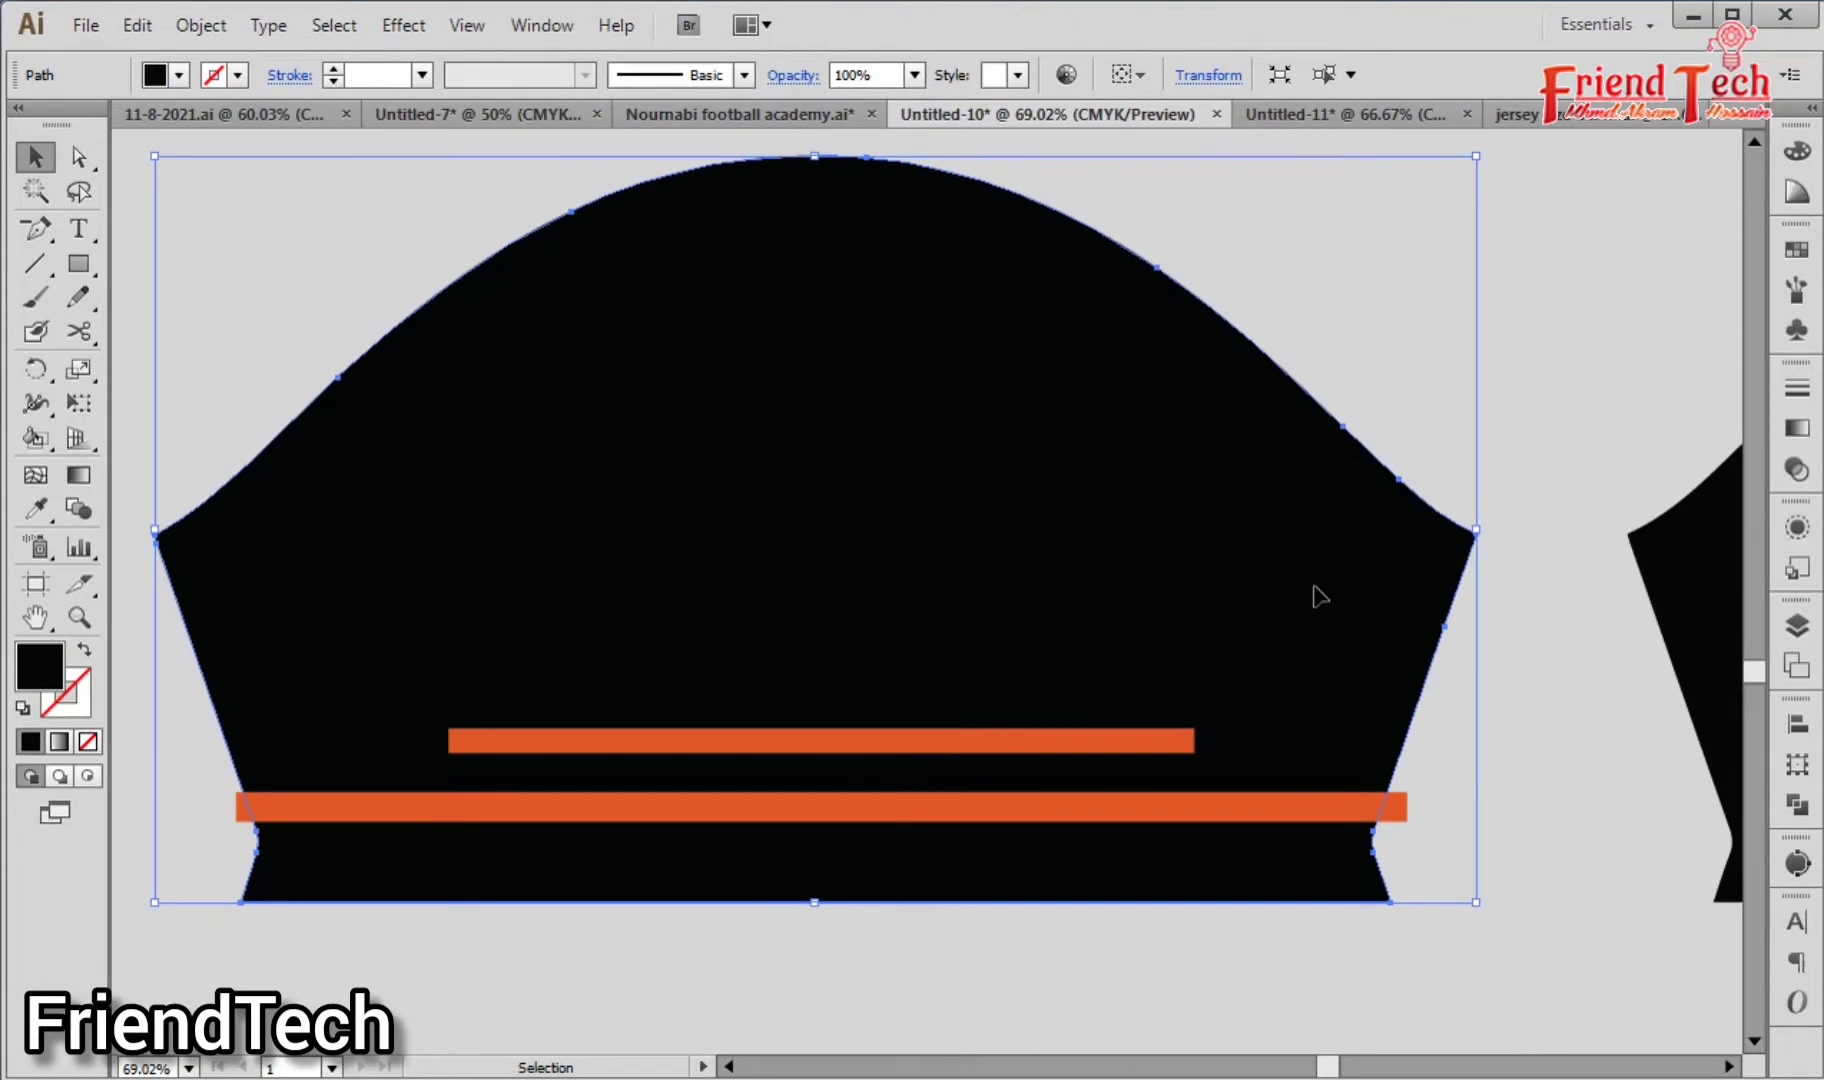
key("a")
key("ctrl+shift+bracketright")
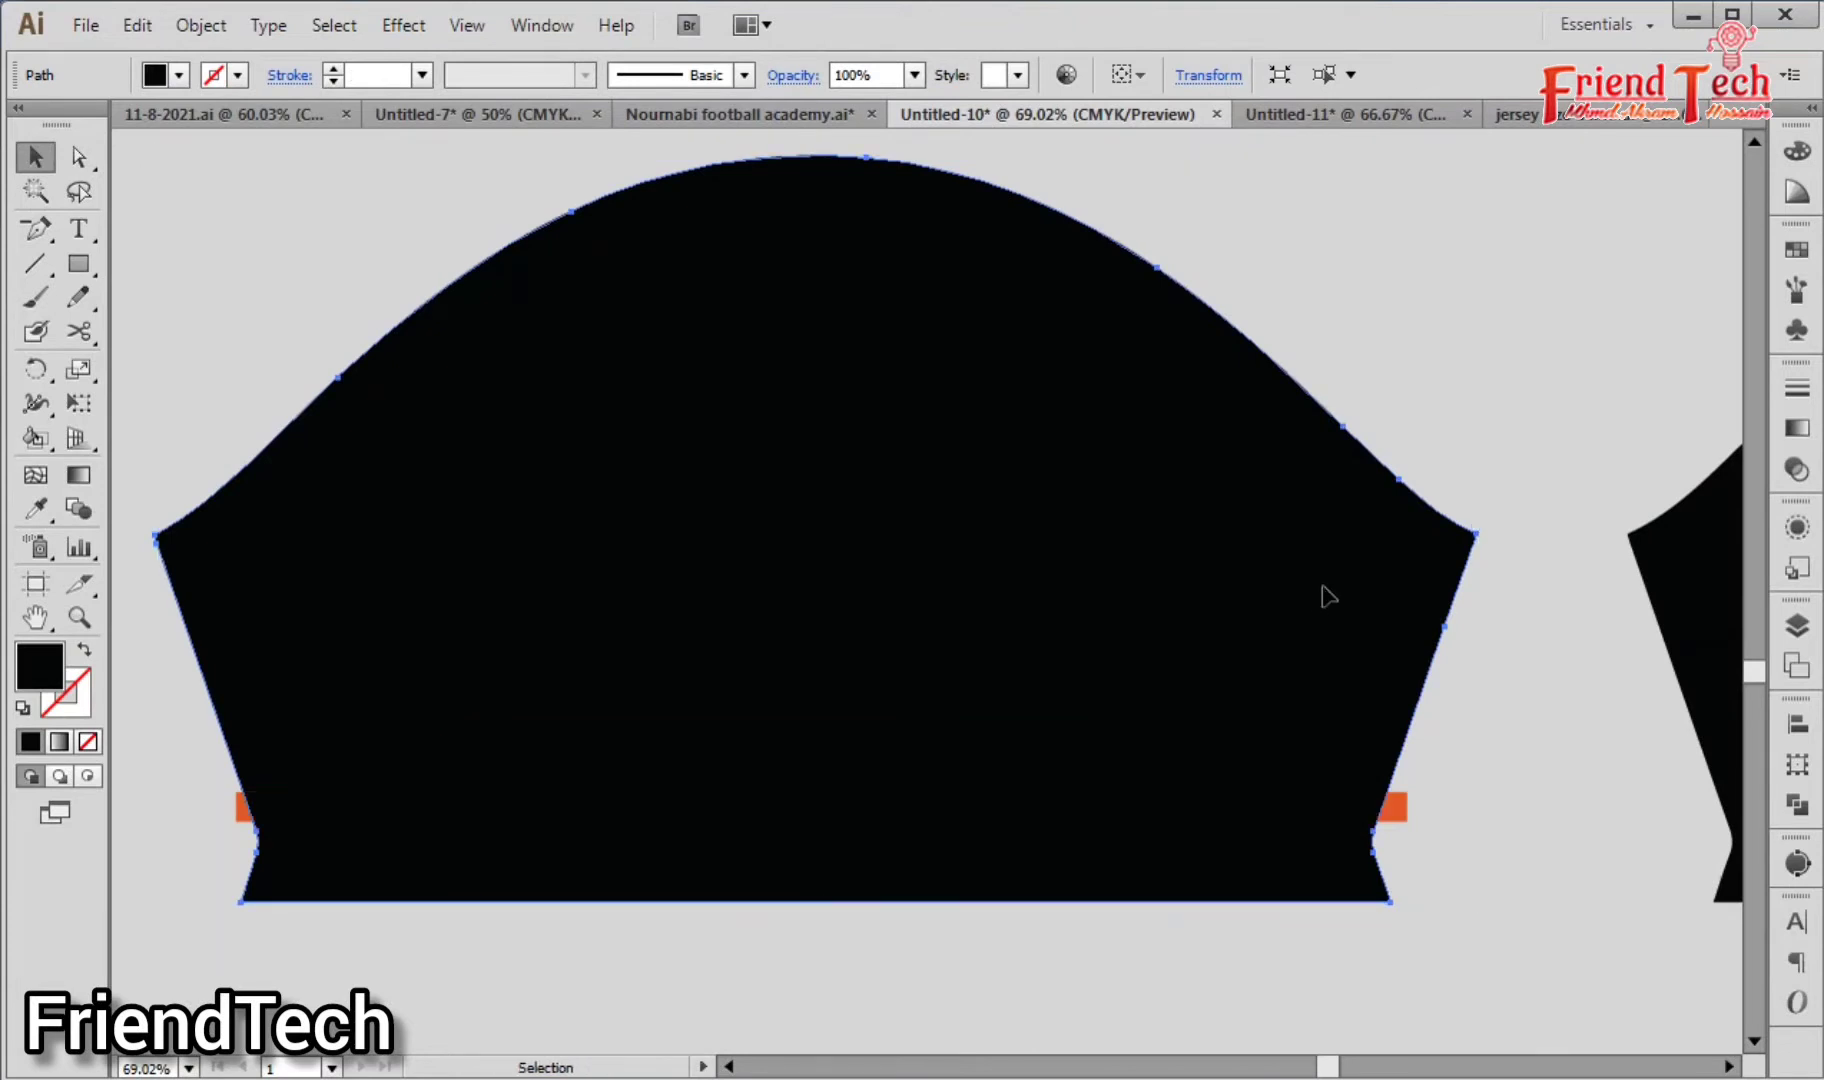
key("v")
left_click_drag(1445, 262, 346, 937)
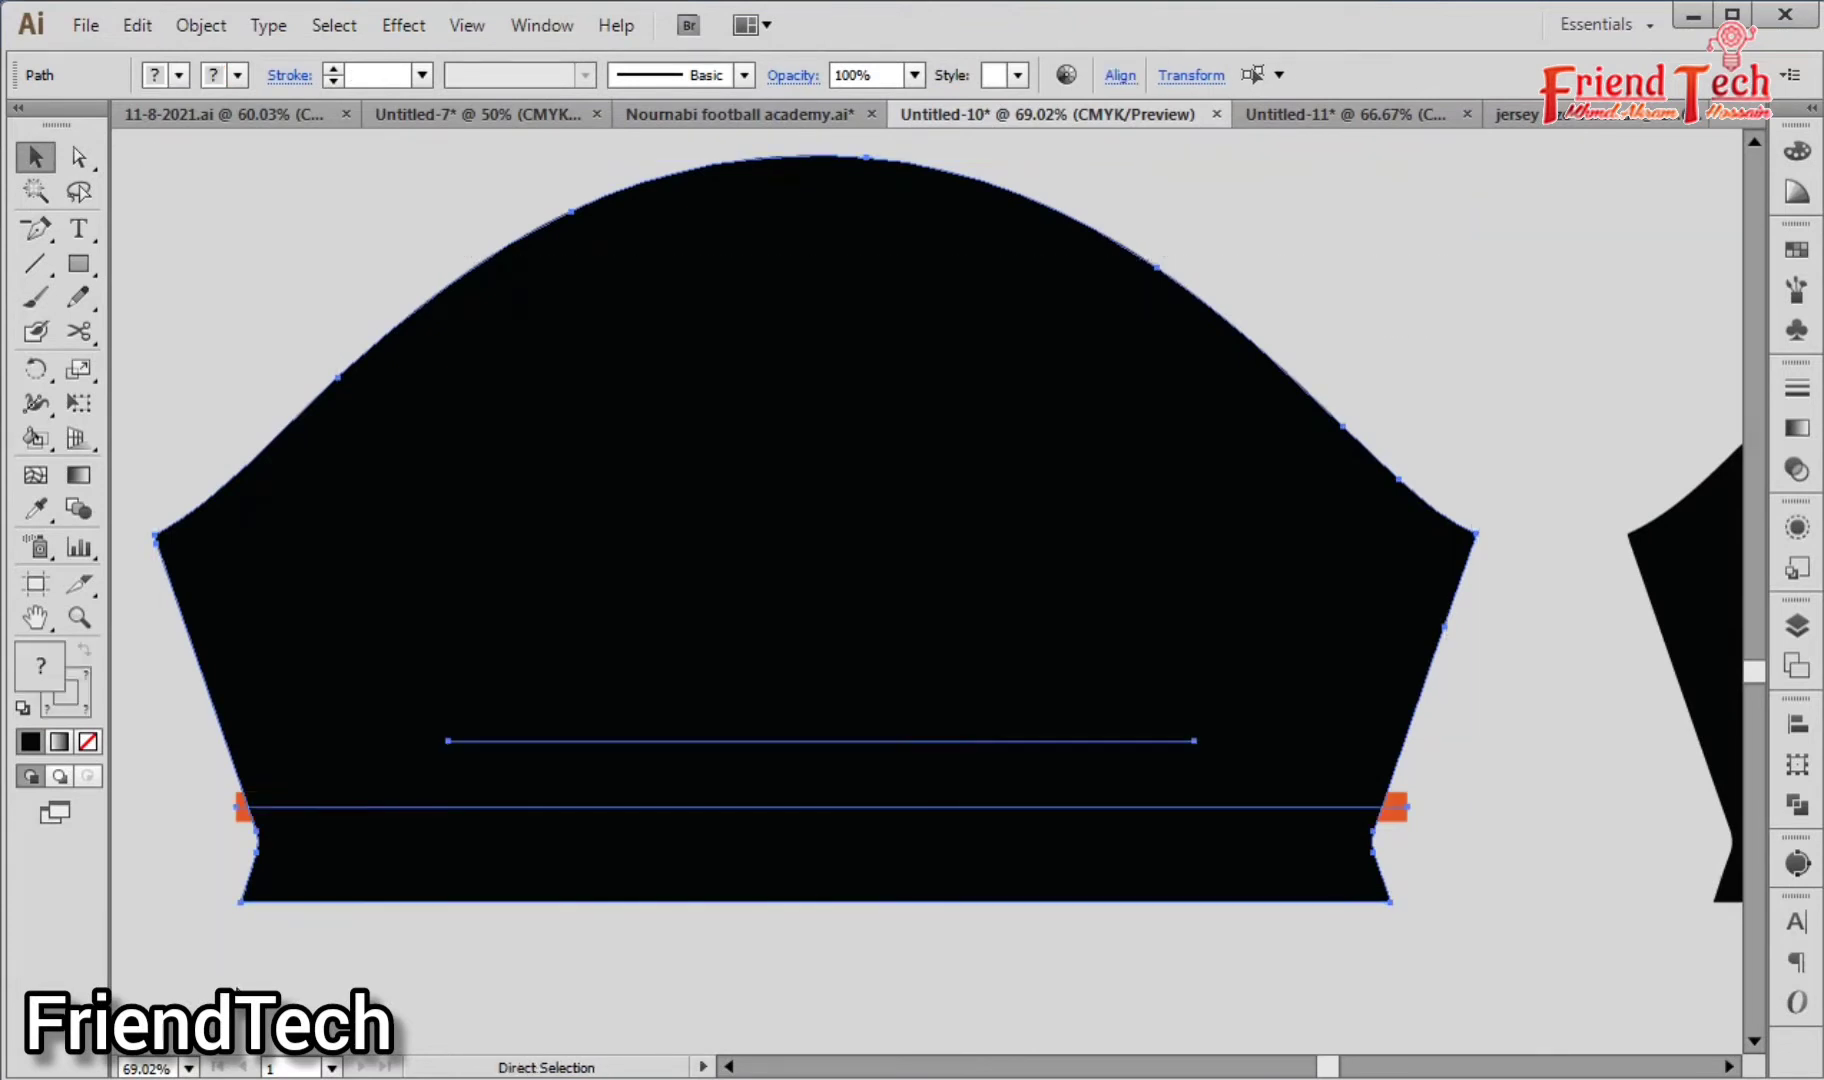
key("ctrl+7")
left_click(258, 250)
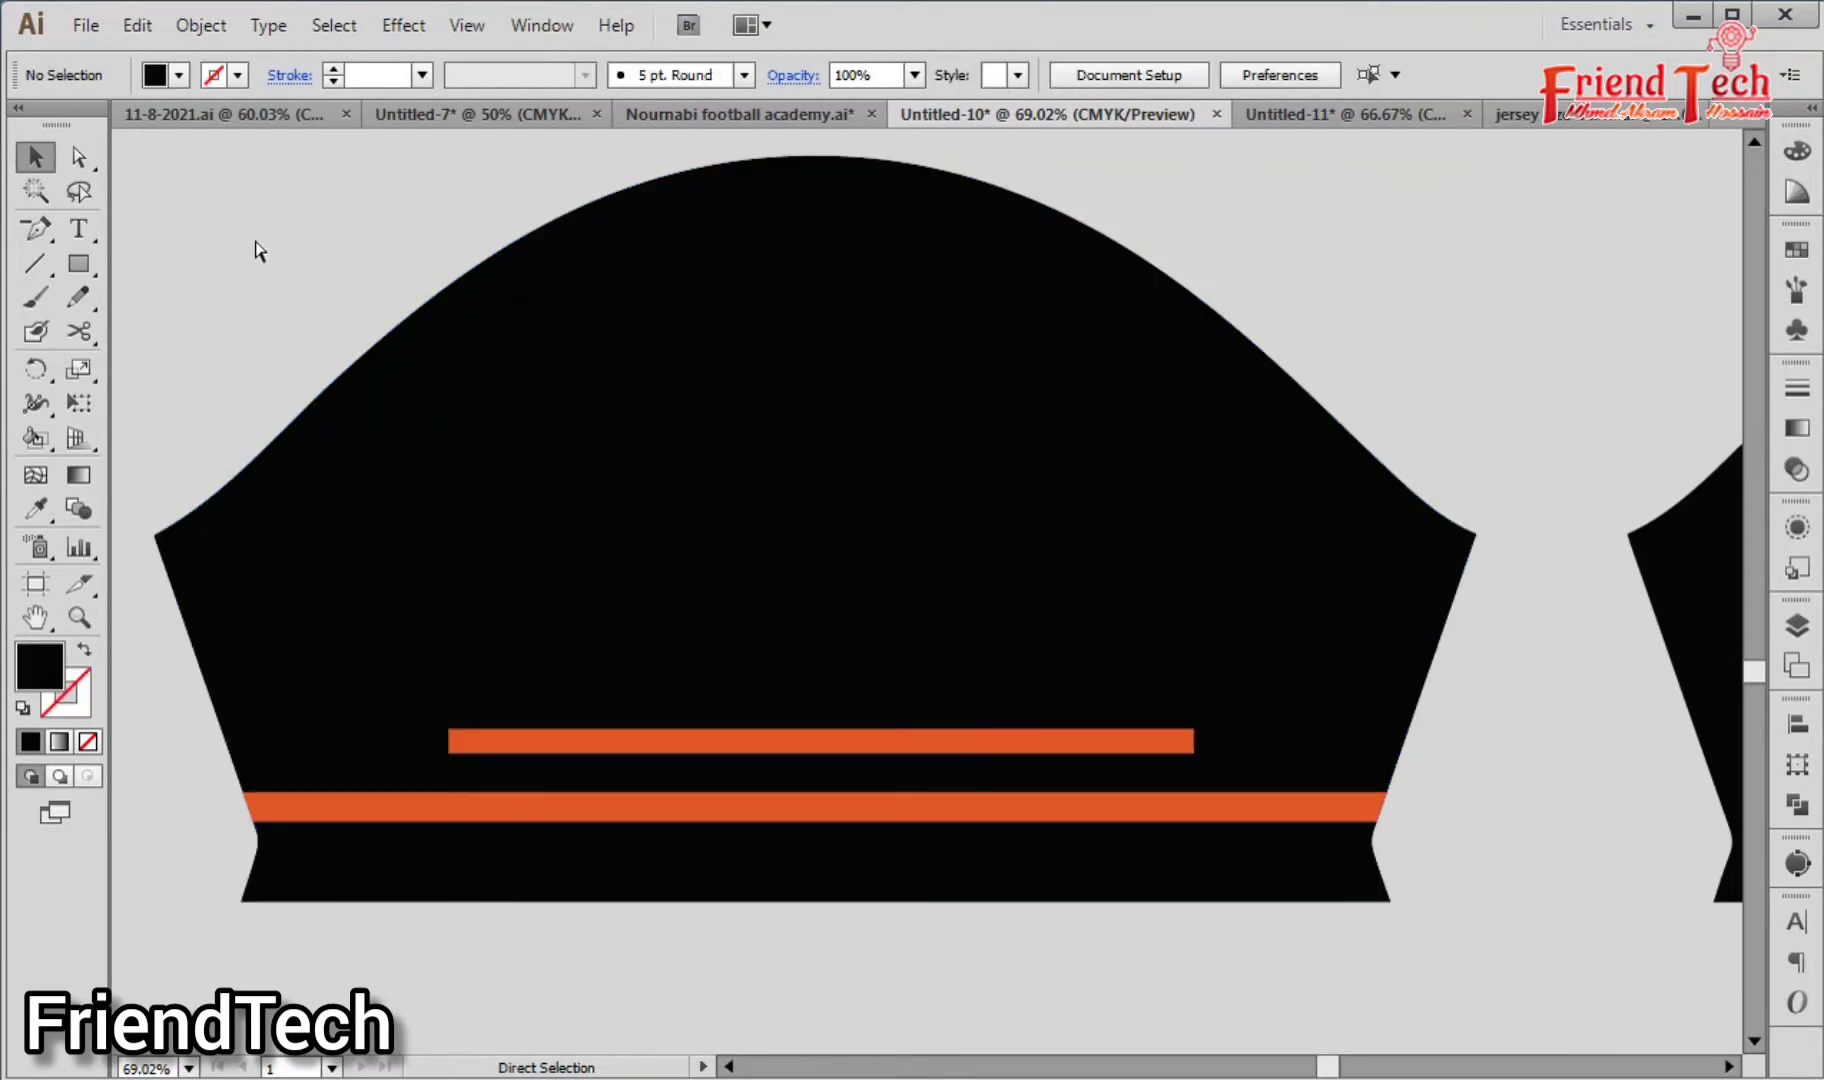
Step: Delete the plain right sleeve and put a copy of the striped left sleeve in its place
key("ctrl+minus")
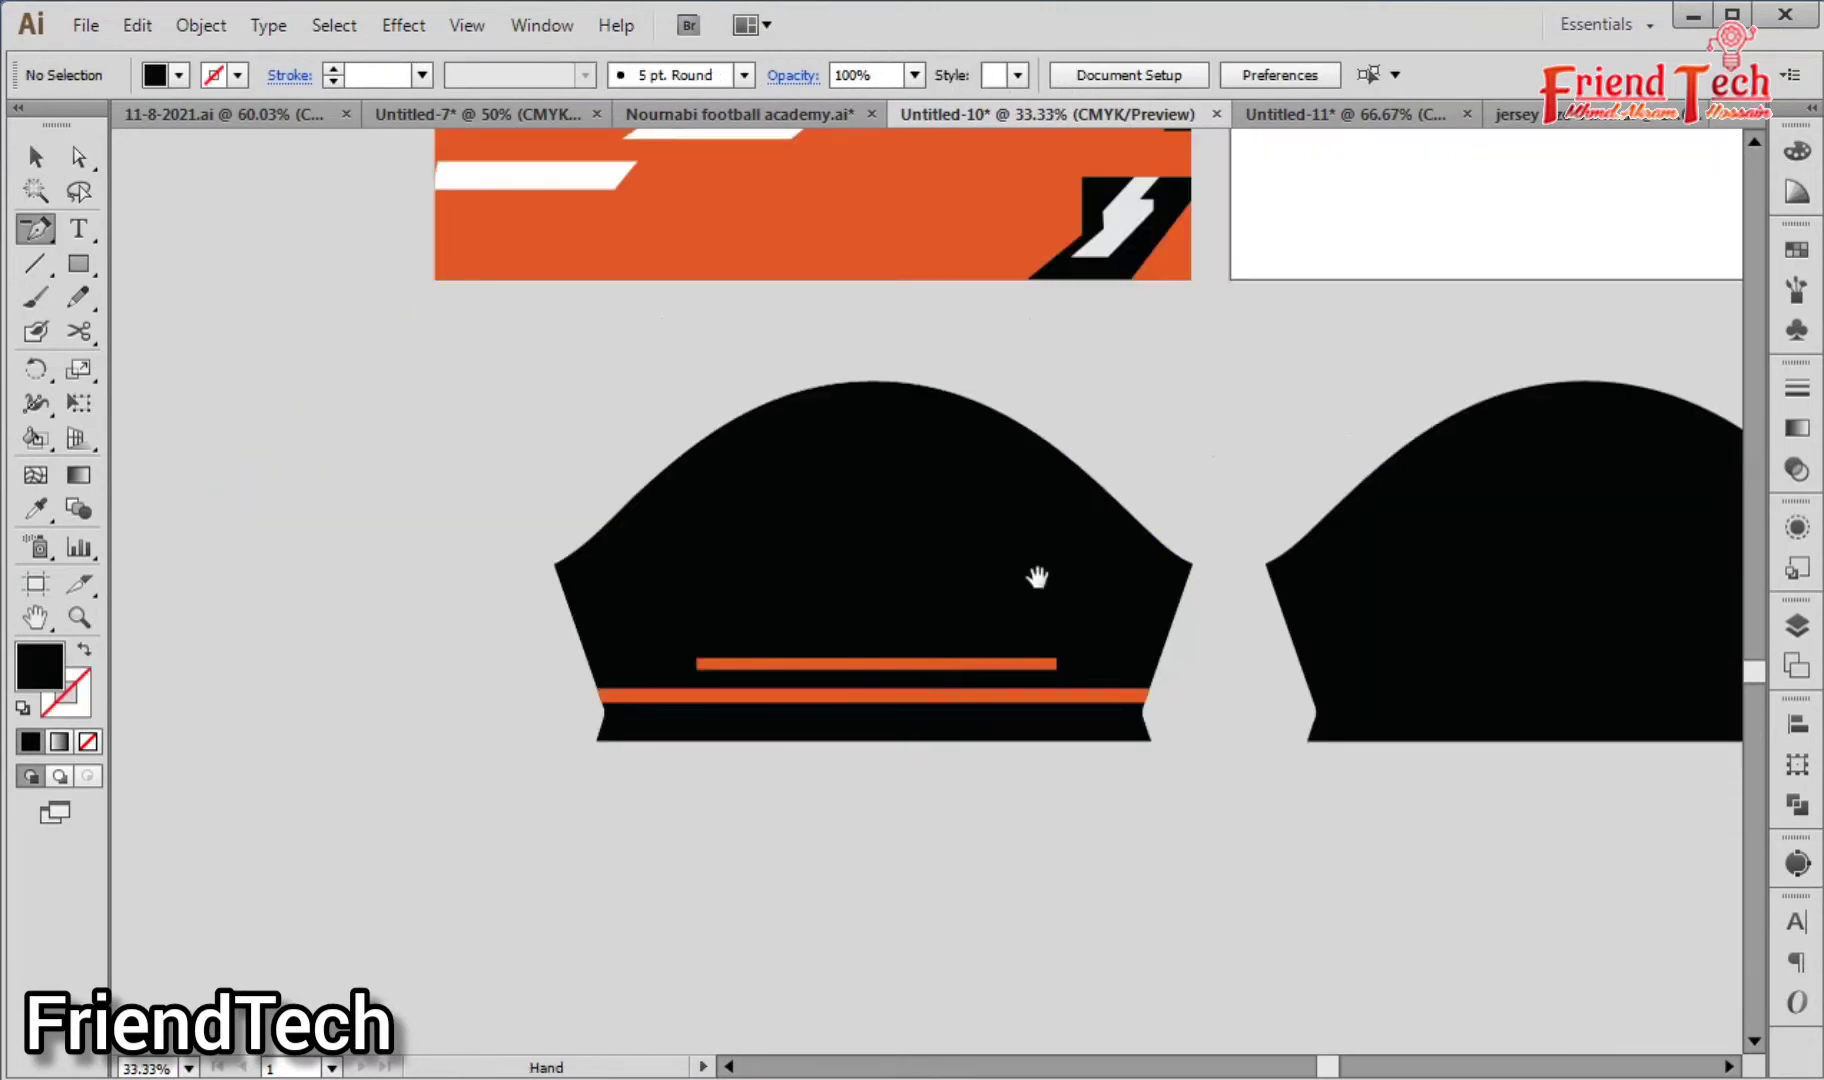
left_click_drag(1497, 606, 1079, 640)
key("v")
left_click(1079, 640)
key("Delete")
left_click_drag(558, 658, 1210, 655)
key("ctrl+minus")
key("ctrl+minus")
key("p")
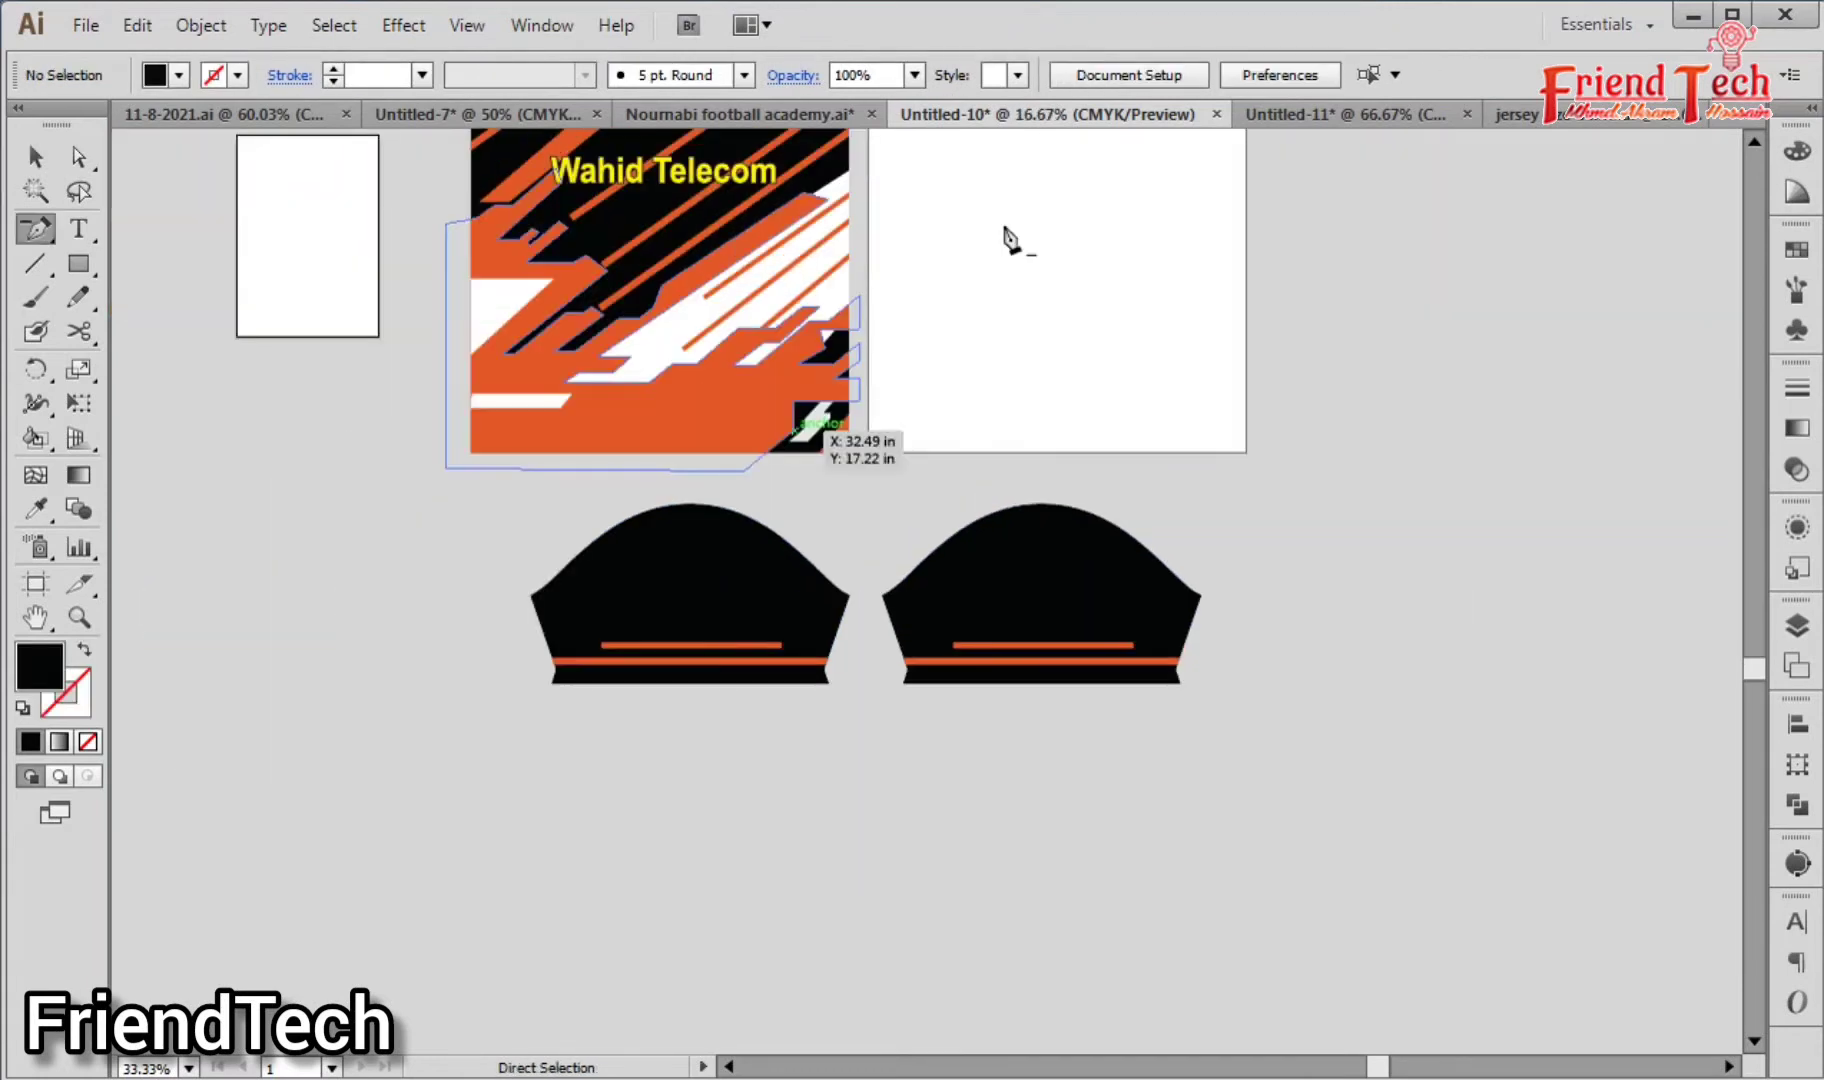
Step: Copy the AKS hexagon logo and the yellow Wahid Telecom wordmark from the Untitled-11 document into the jersey document
left_click(1323, 120)
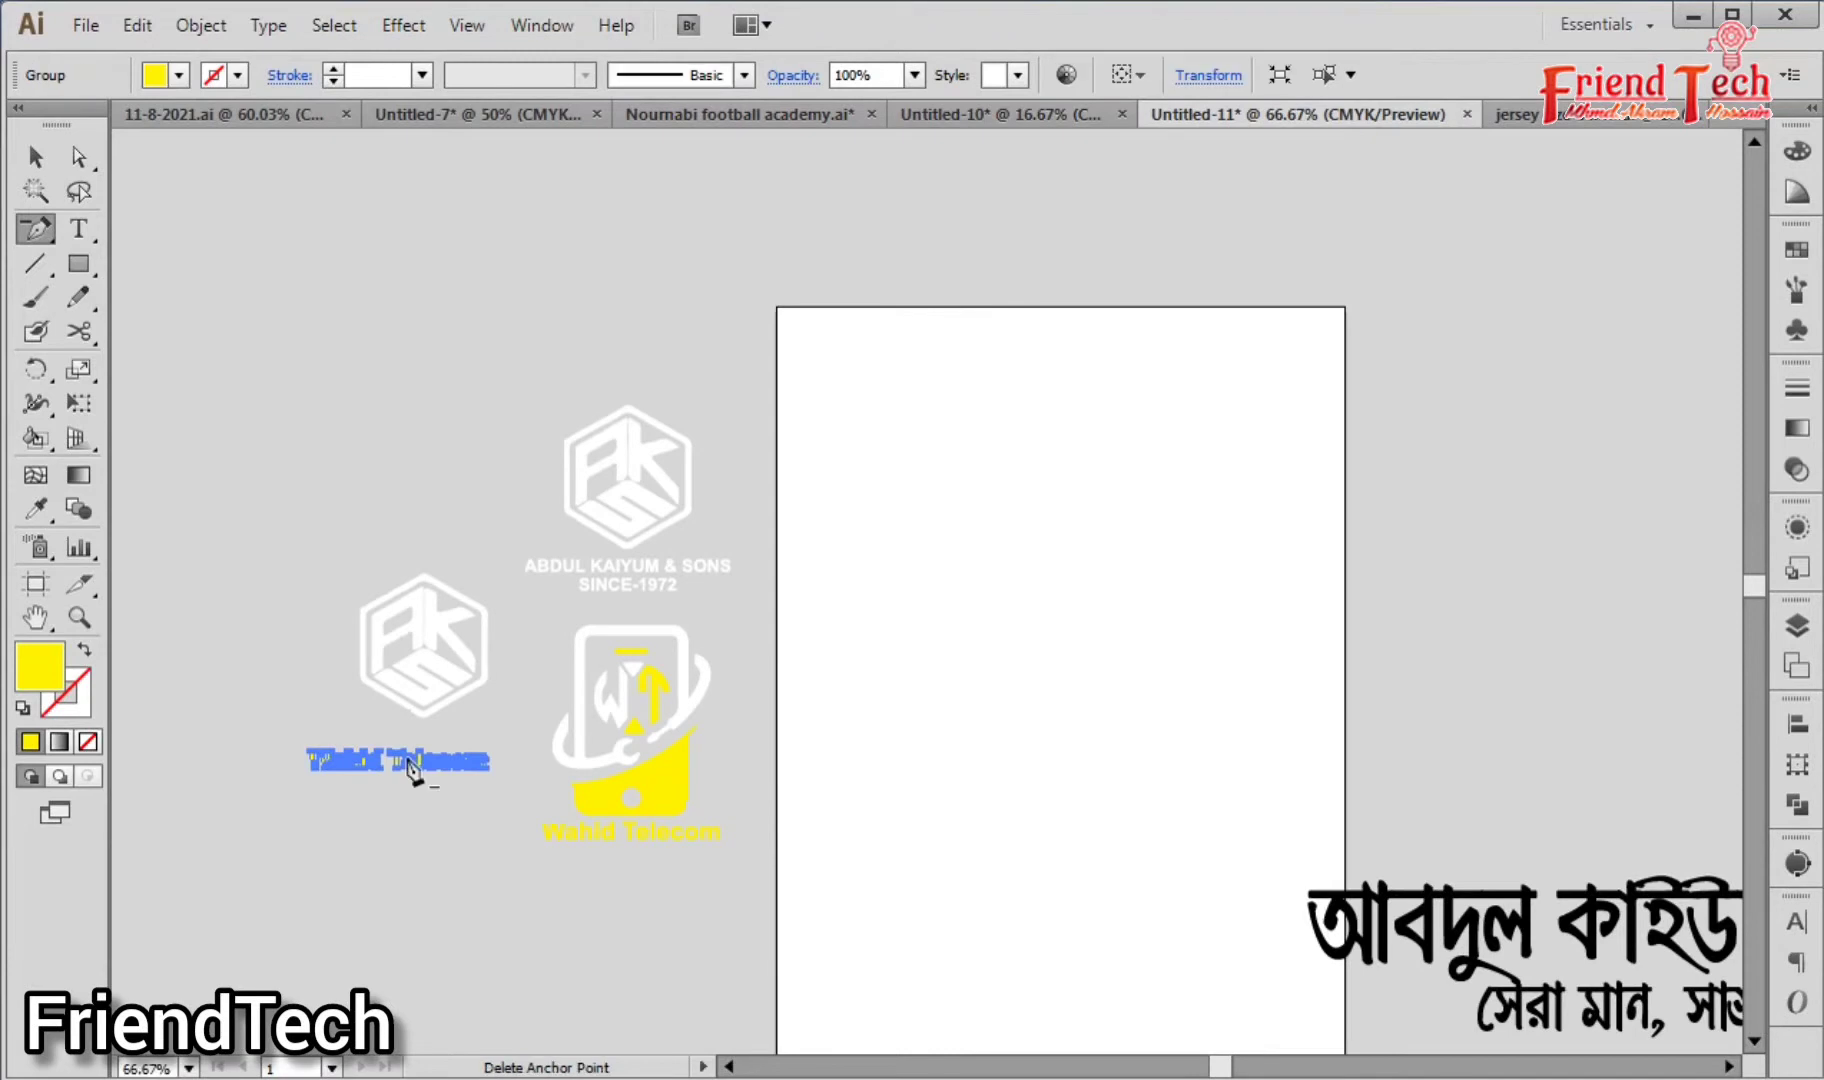
key("v")
left_click_drag(264, 535, 472, 789)
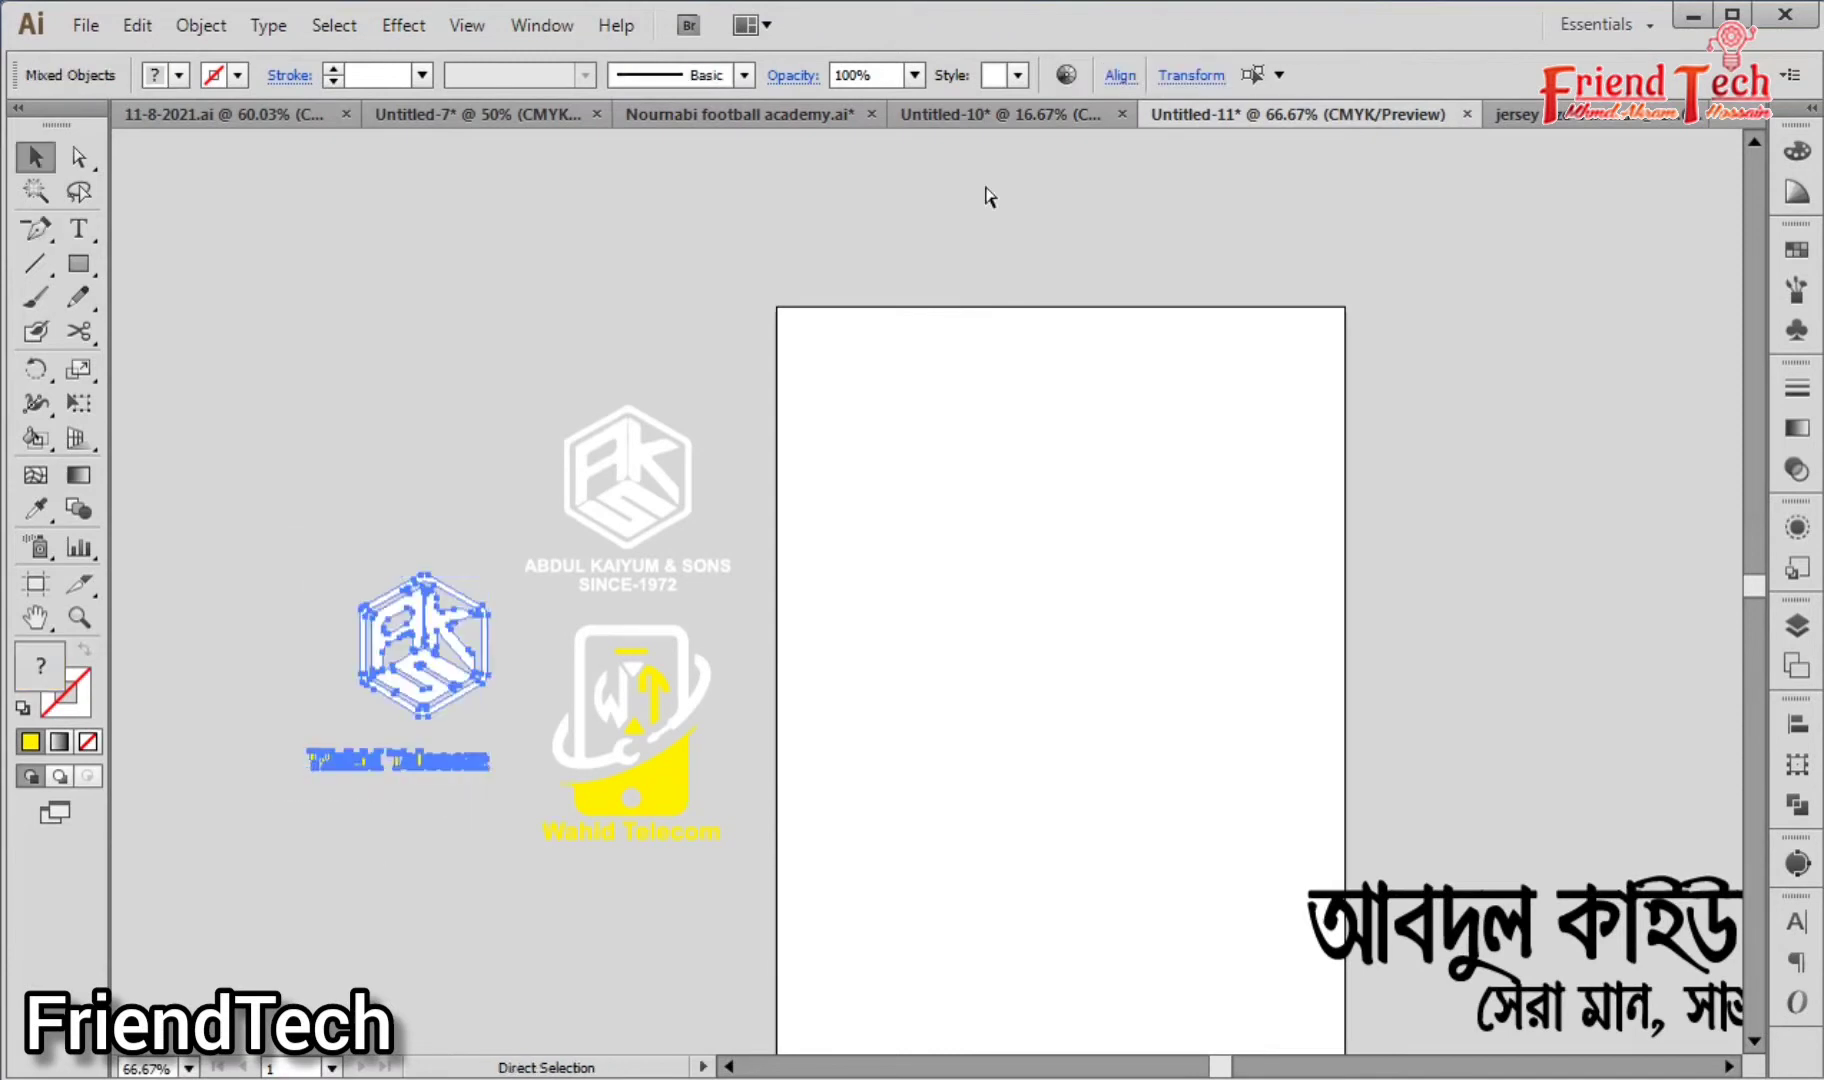
left_click(985, 114)
key("ctrl+v")
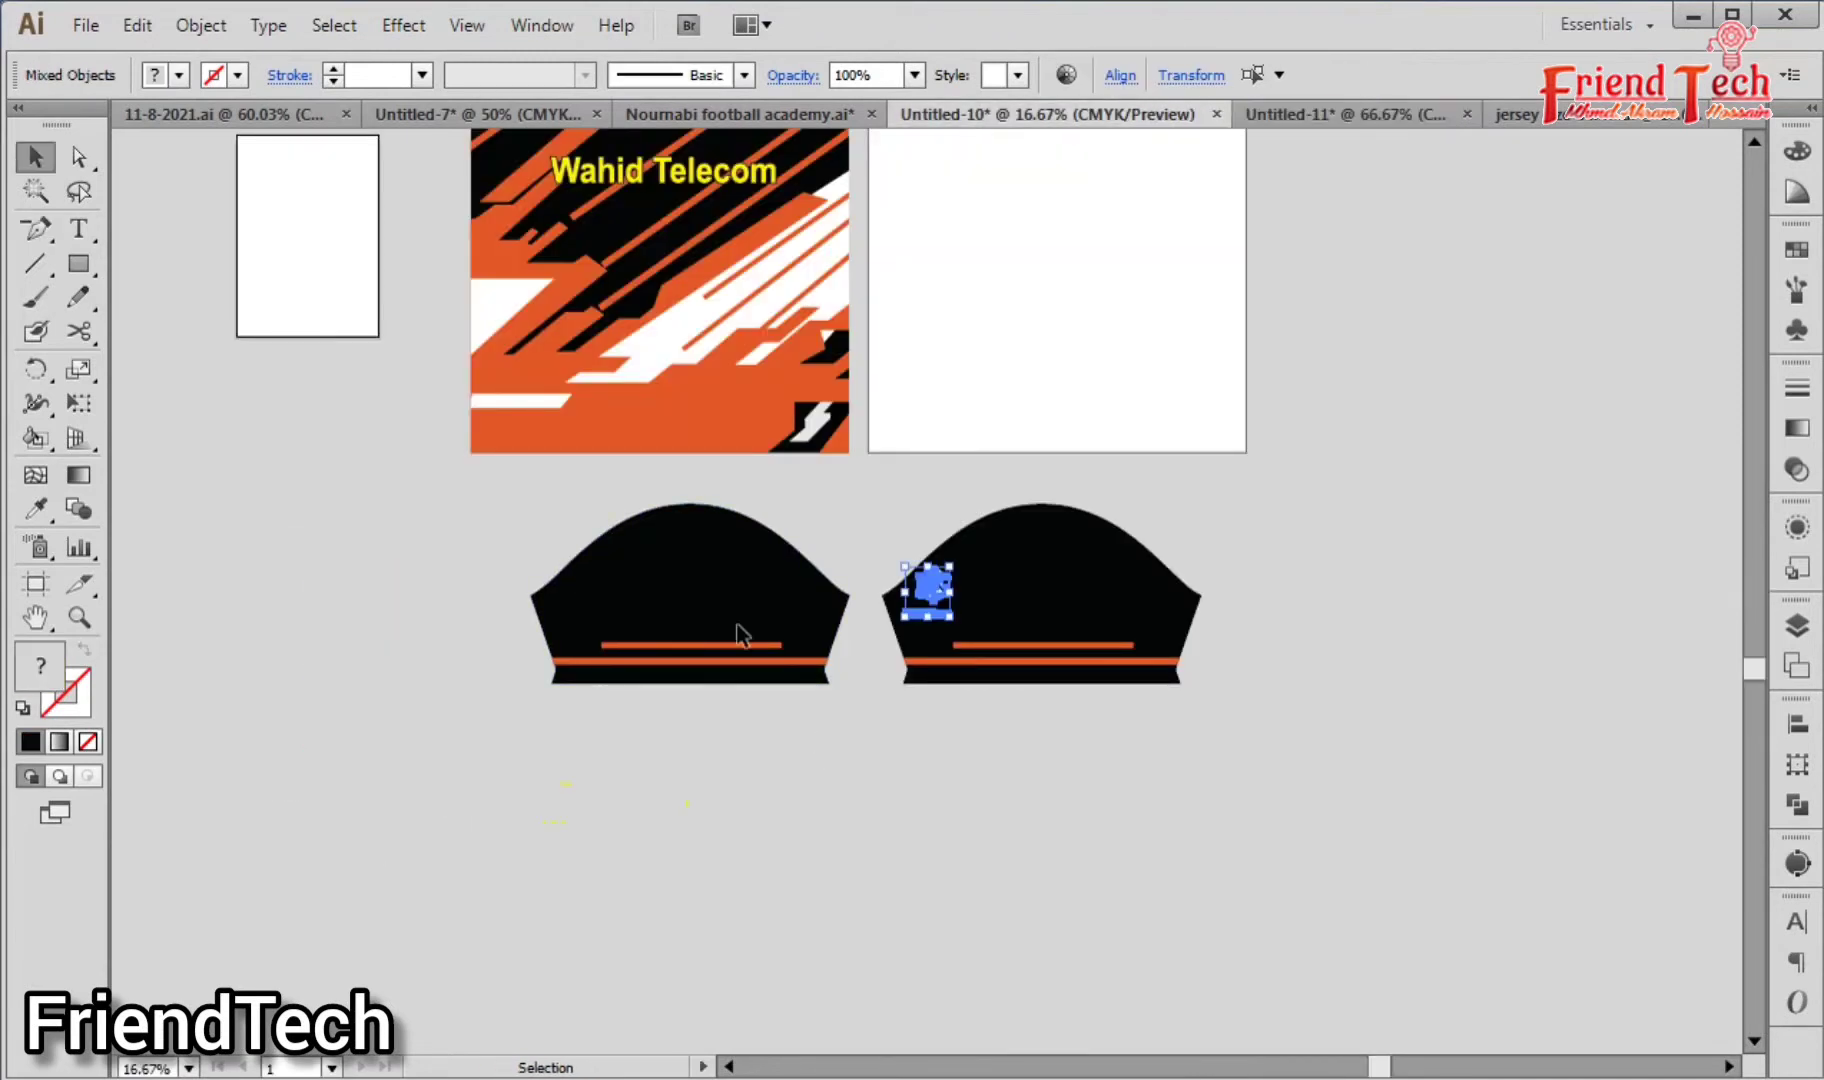
left_click(519, 470)
key("z")
left_click_drag(519, 470, 1055, 728)
key("v")
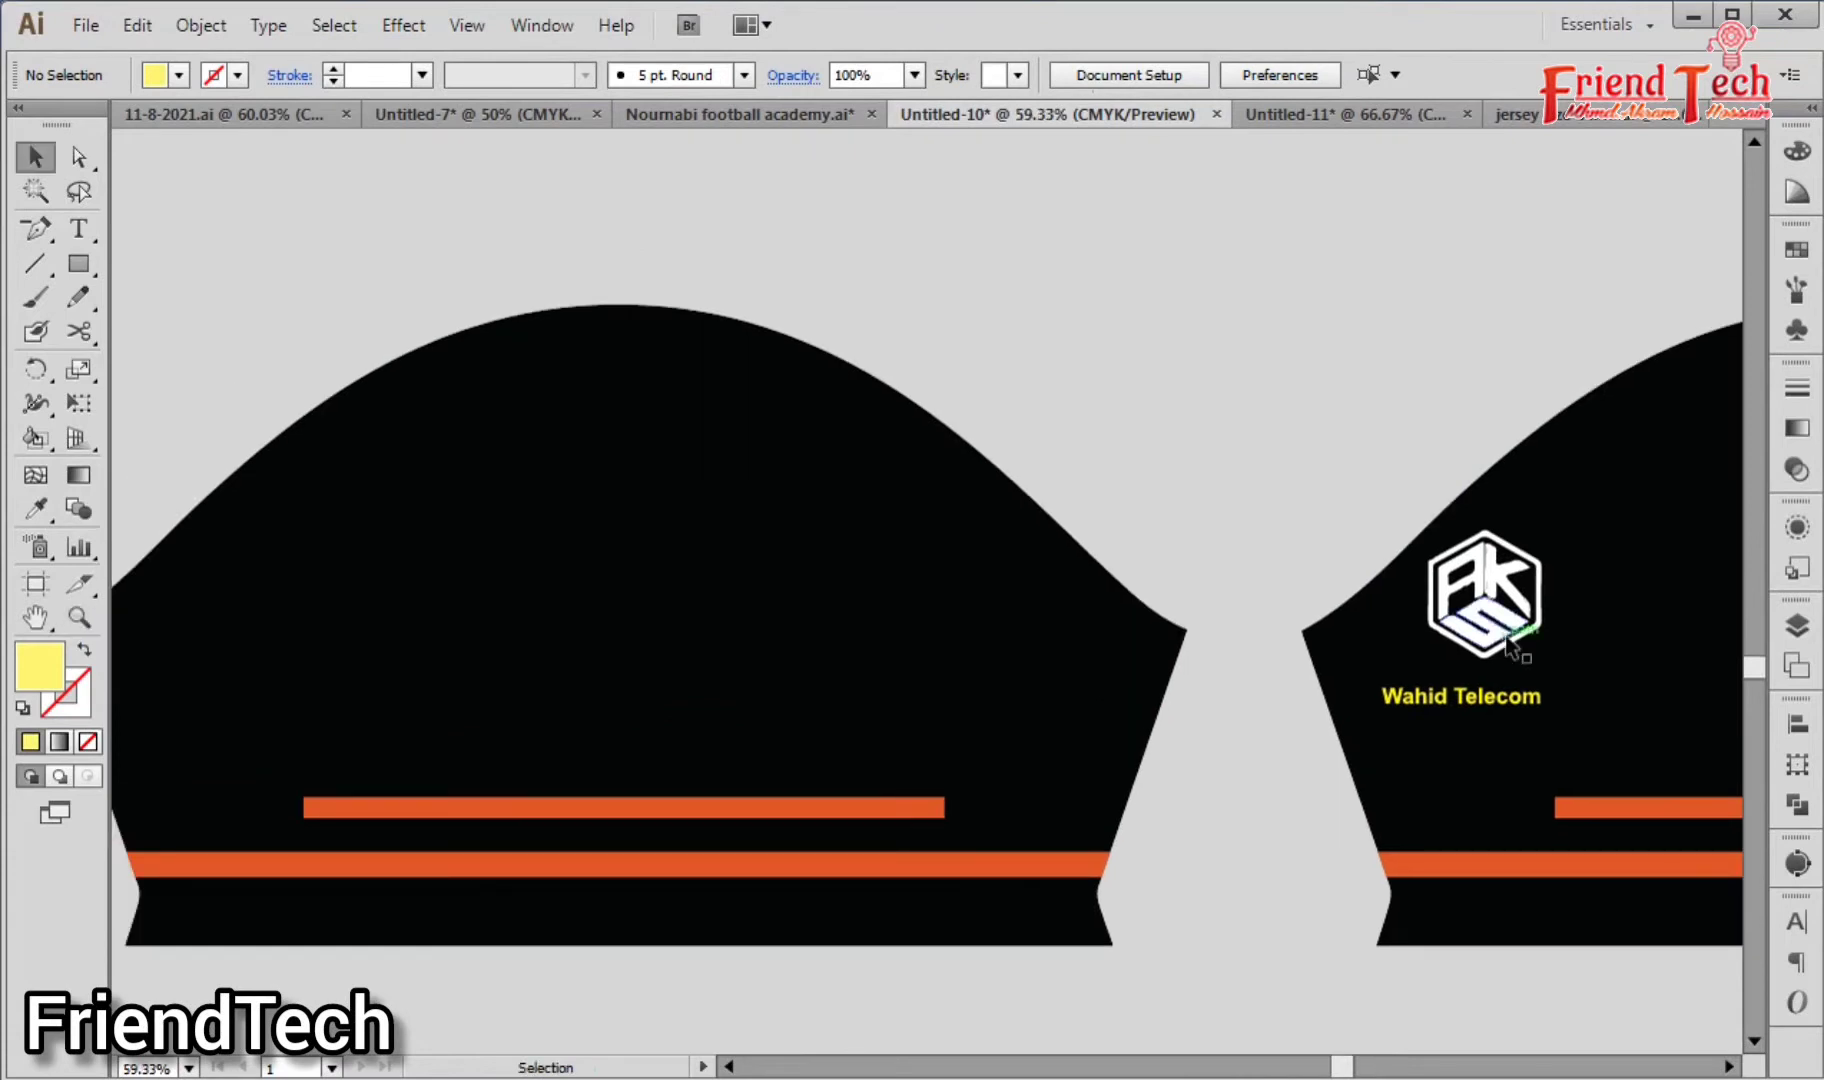
Step: Group the pieces of the AKS logo into one object, temporarily clearing the right sleeve out of the way and restoring it
left_click_drag(1503, 627, 725, 648)
key("ctrl+z")
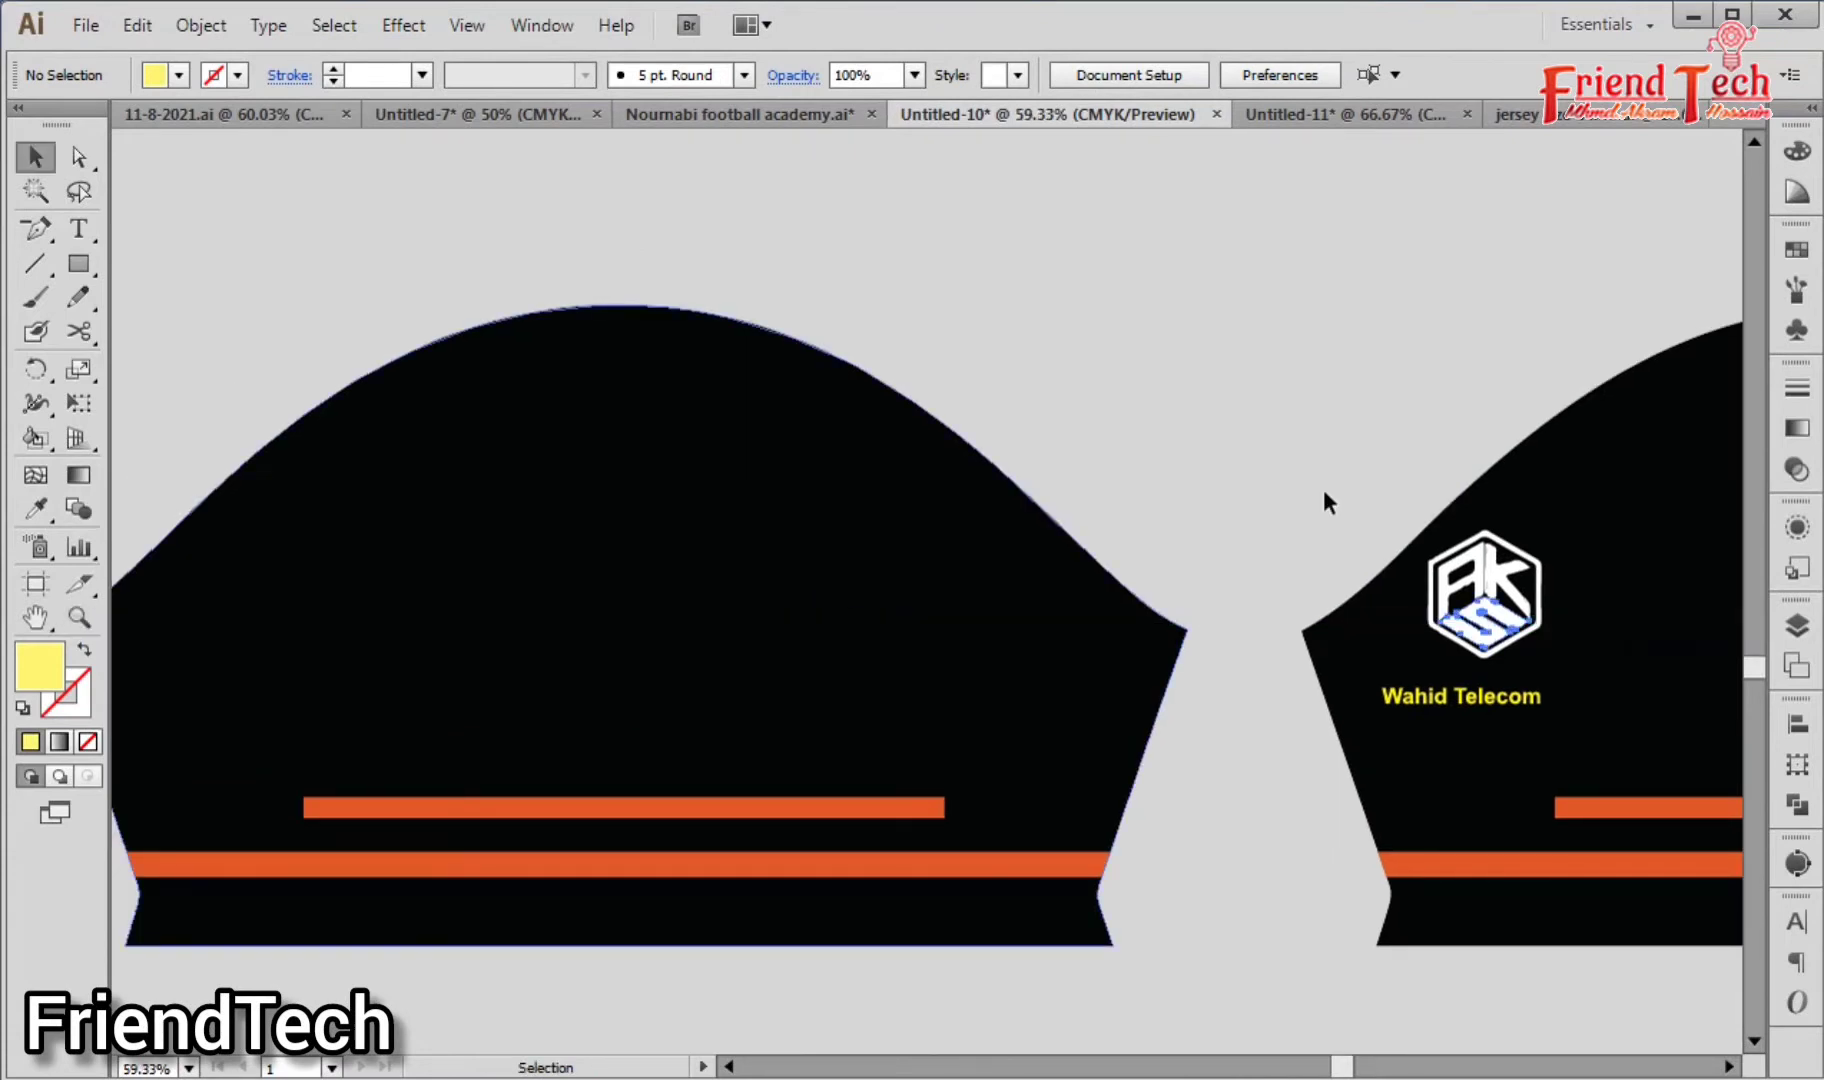
left_click(1595, 524)
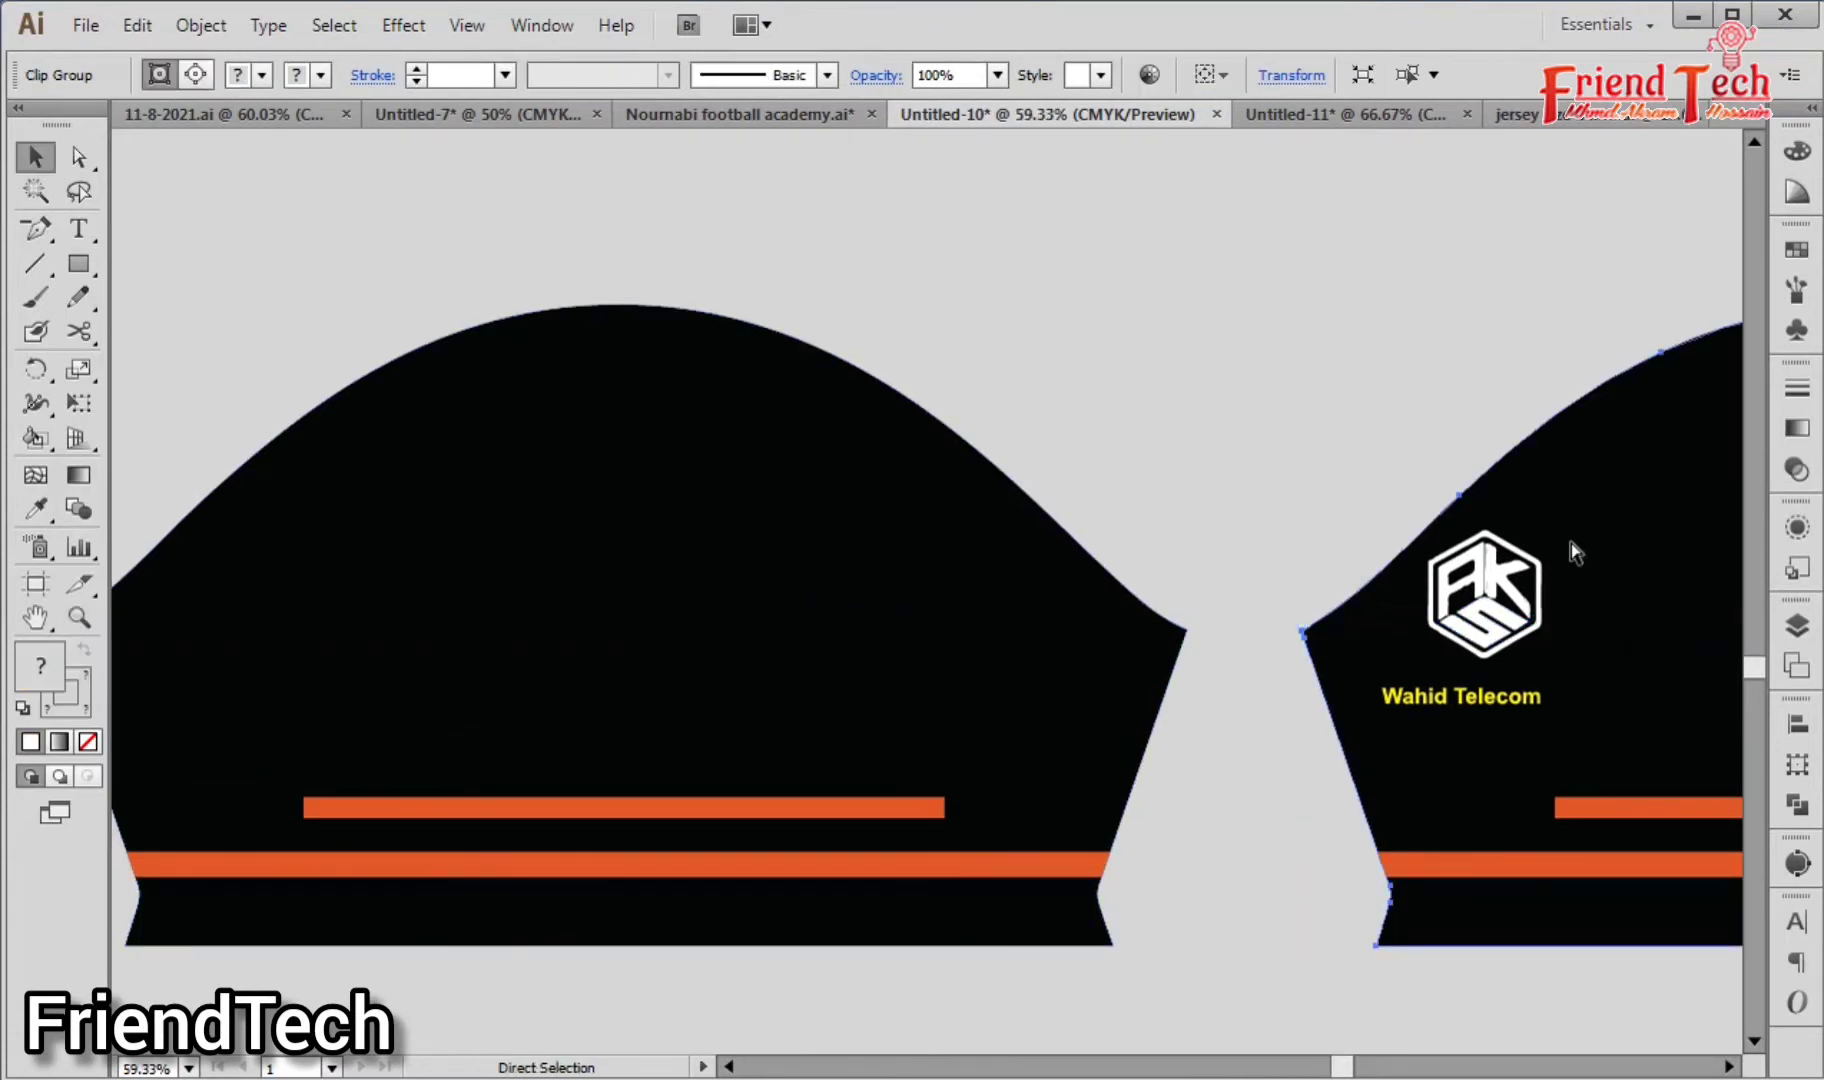
key("Delete")
left_click(1362, 660)
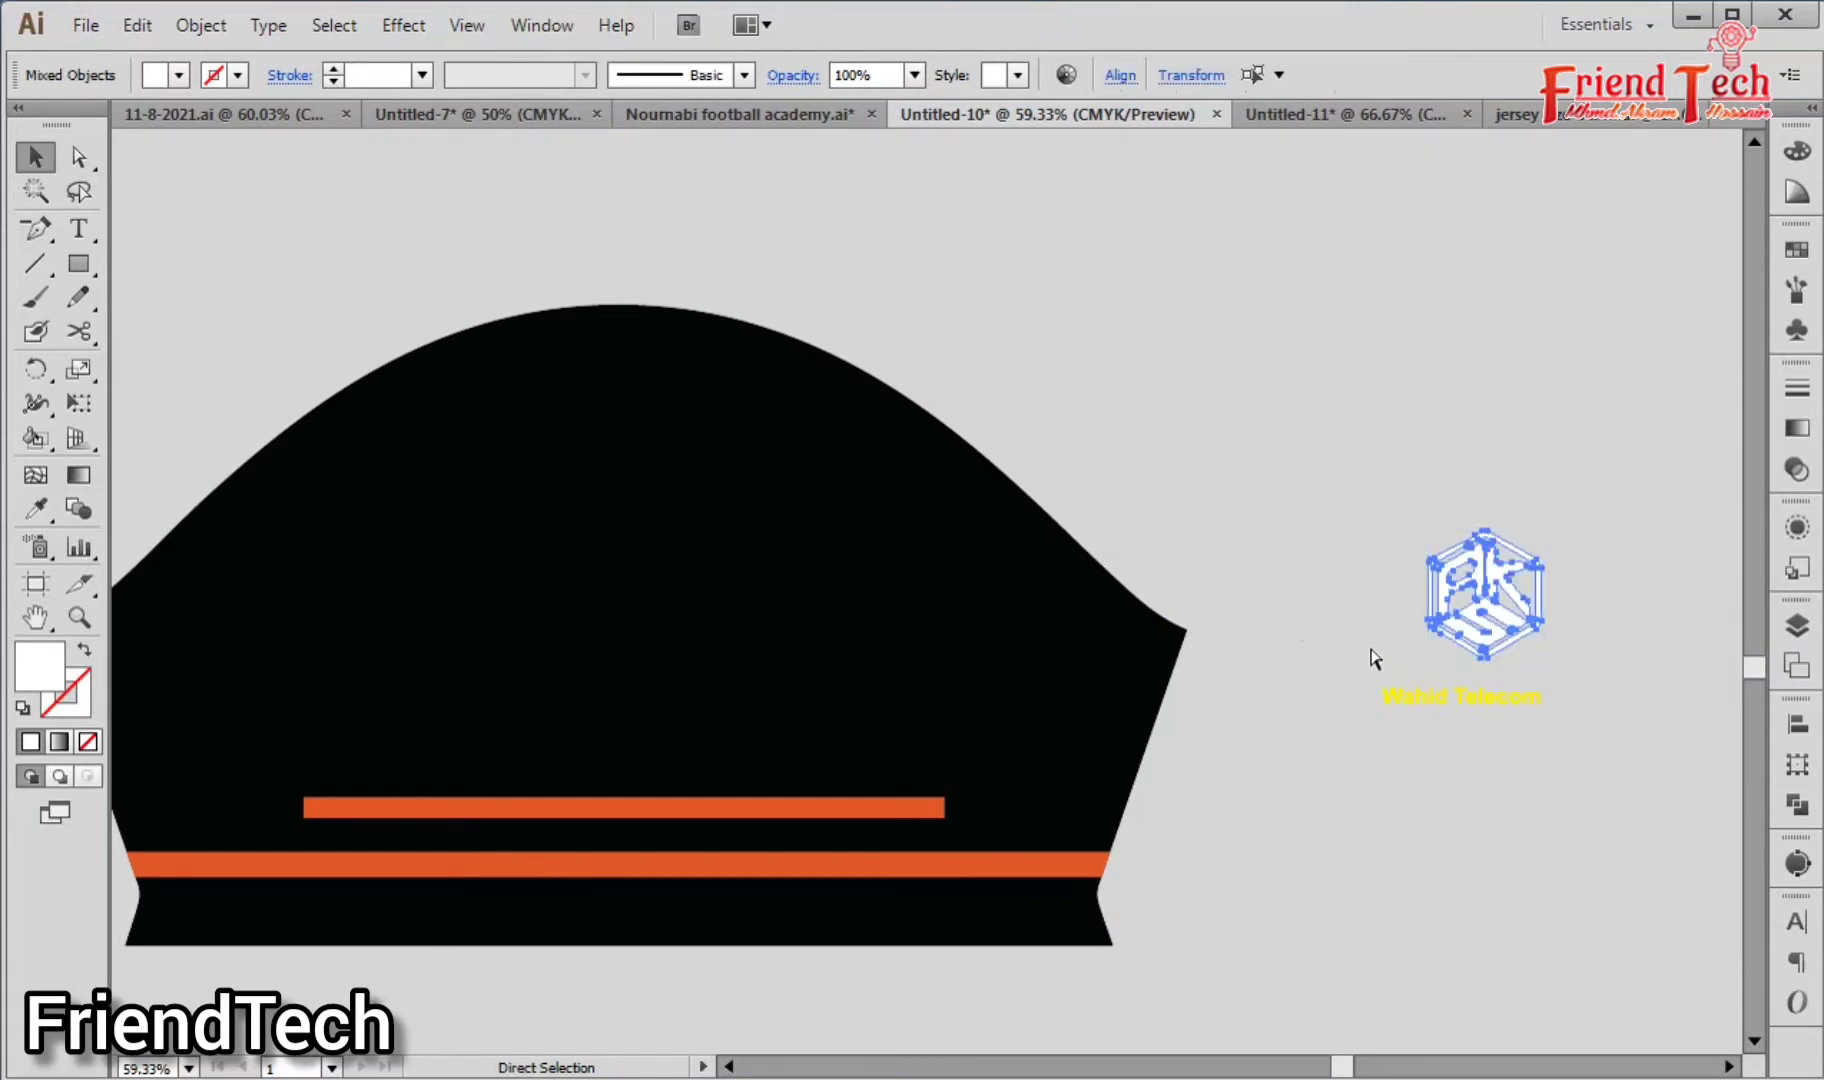
key("ctrl+z")
key("ctrl+z")
Step: Move the AKS logo onto the middle of the left sleeve and set its height to 3 in, keeping proportions
left_click_drag(1510, 620, 1207, 636)
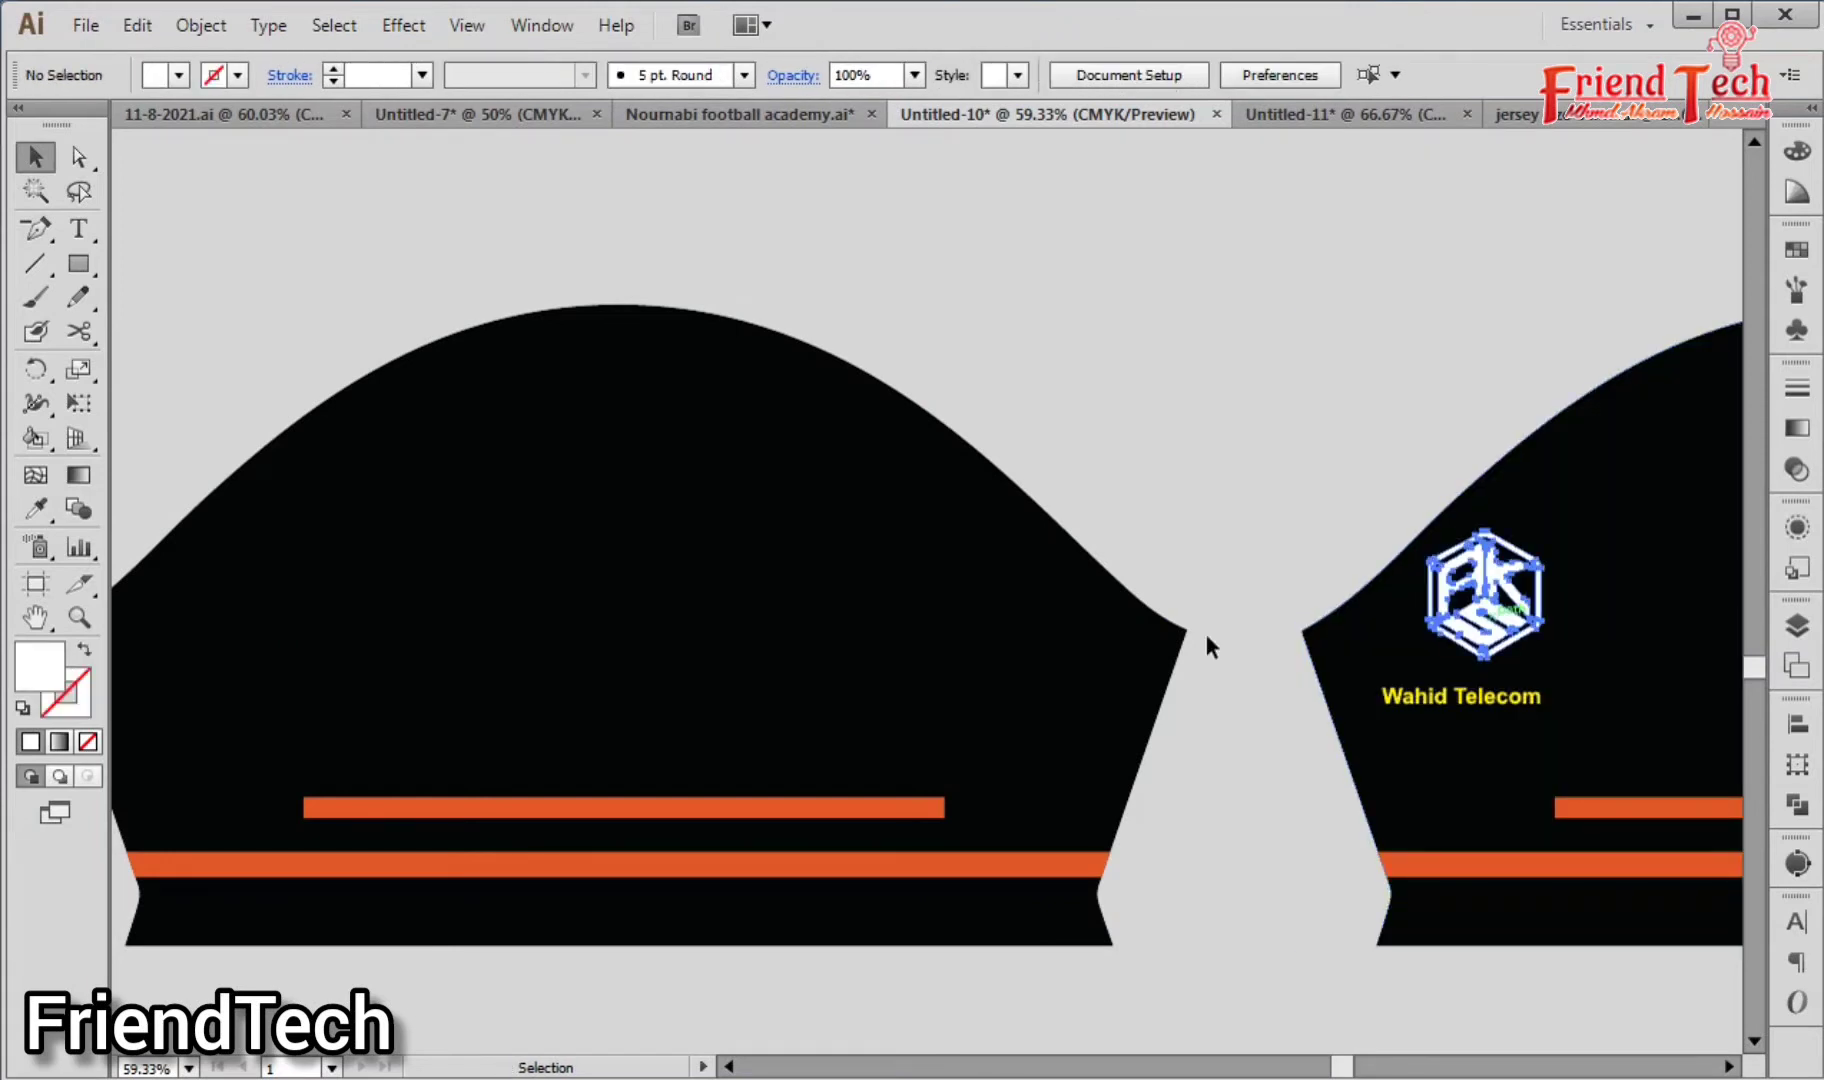
left_click_drag(870, 648, 701, 649)
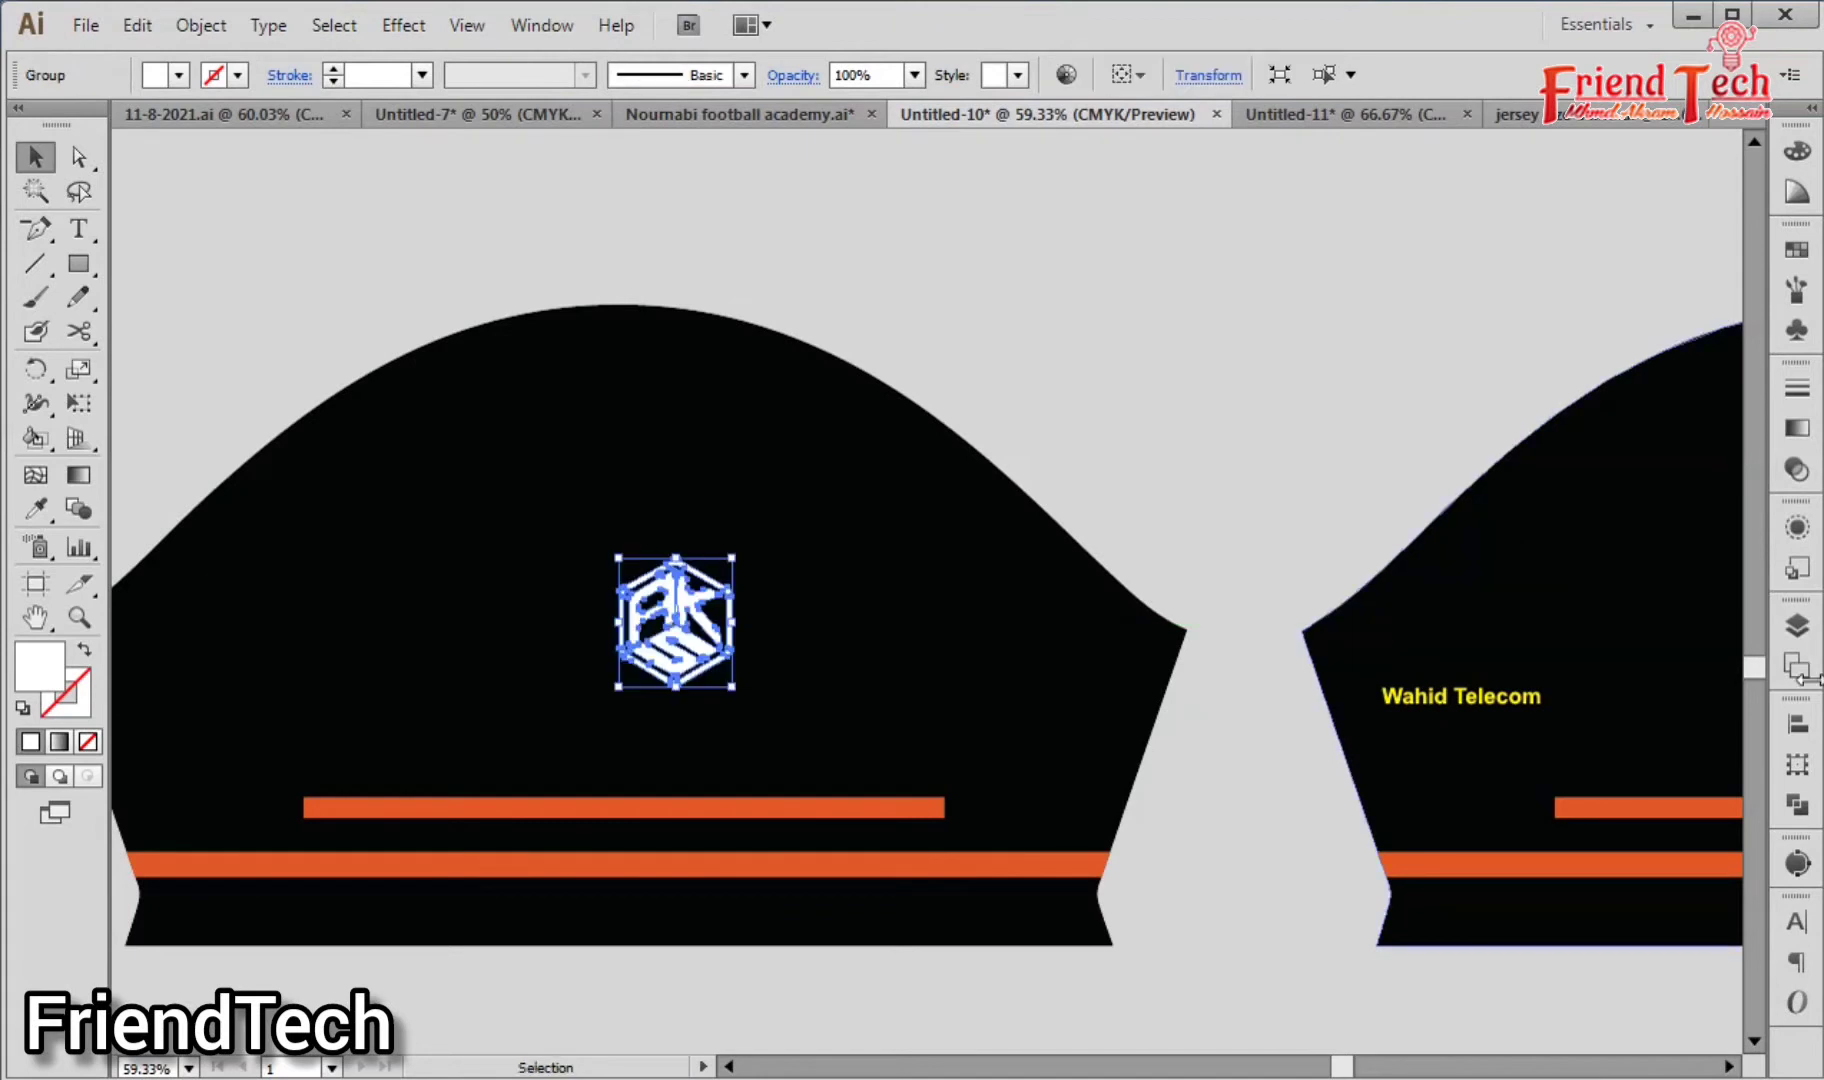
left_click(1813, 762)
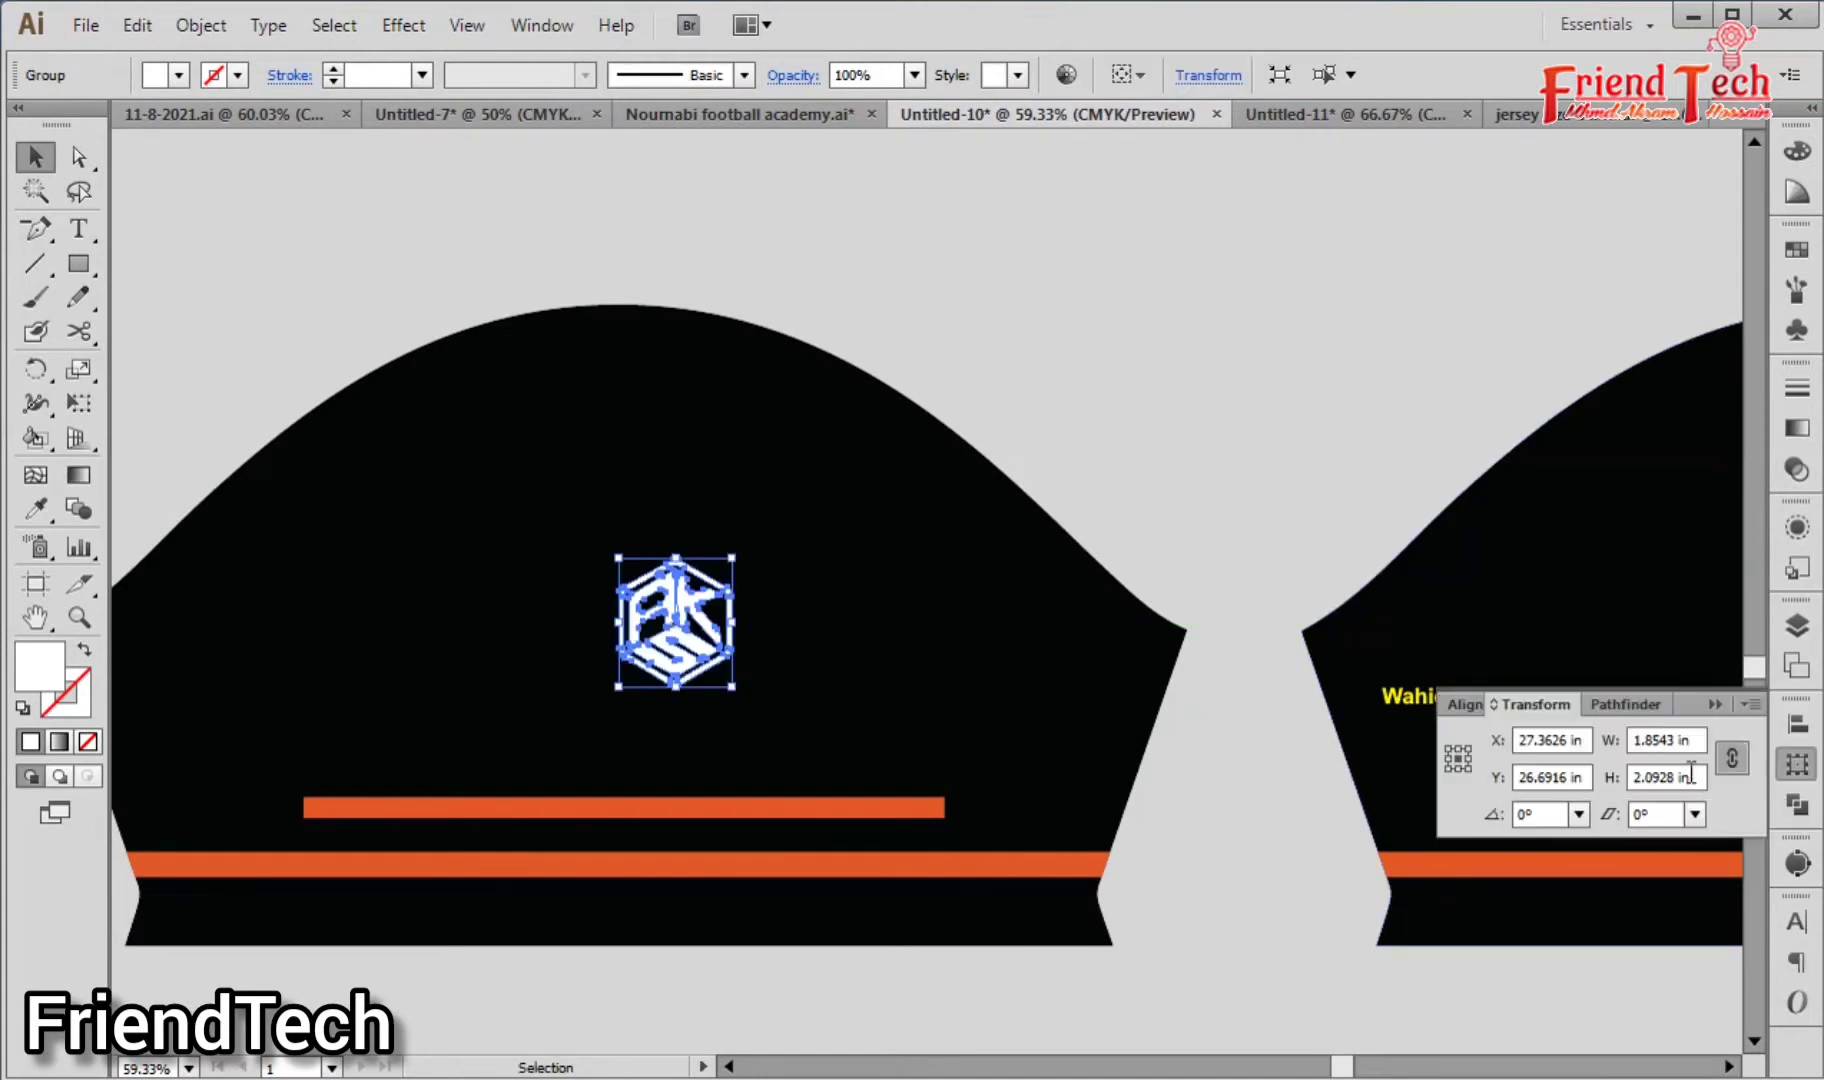
left_click(1685, 777)
triple_click(1685, 777)
type("3")
key("Return")
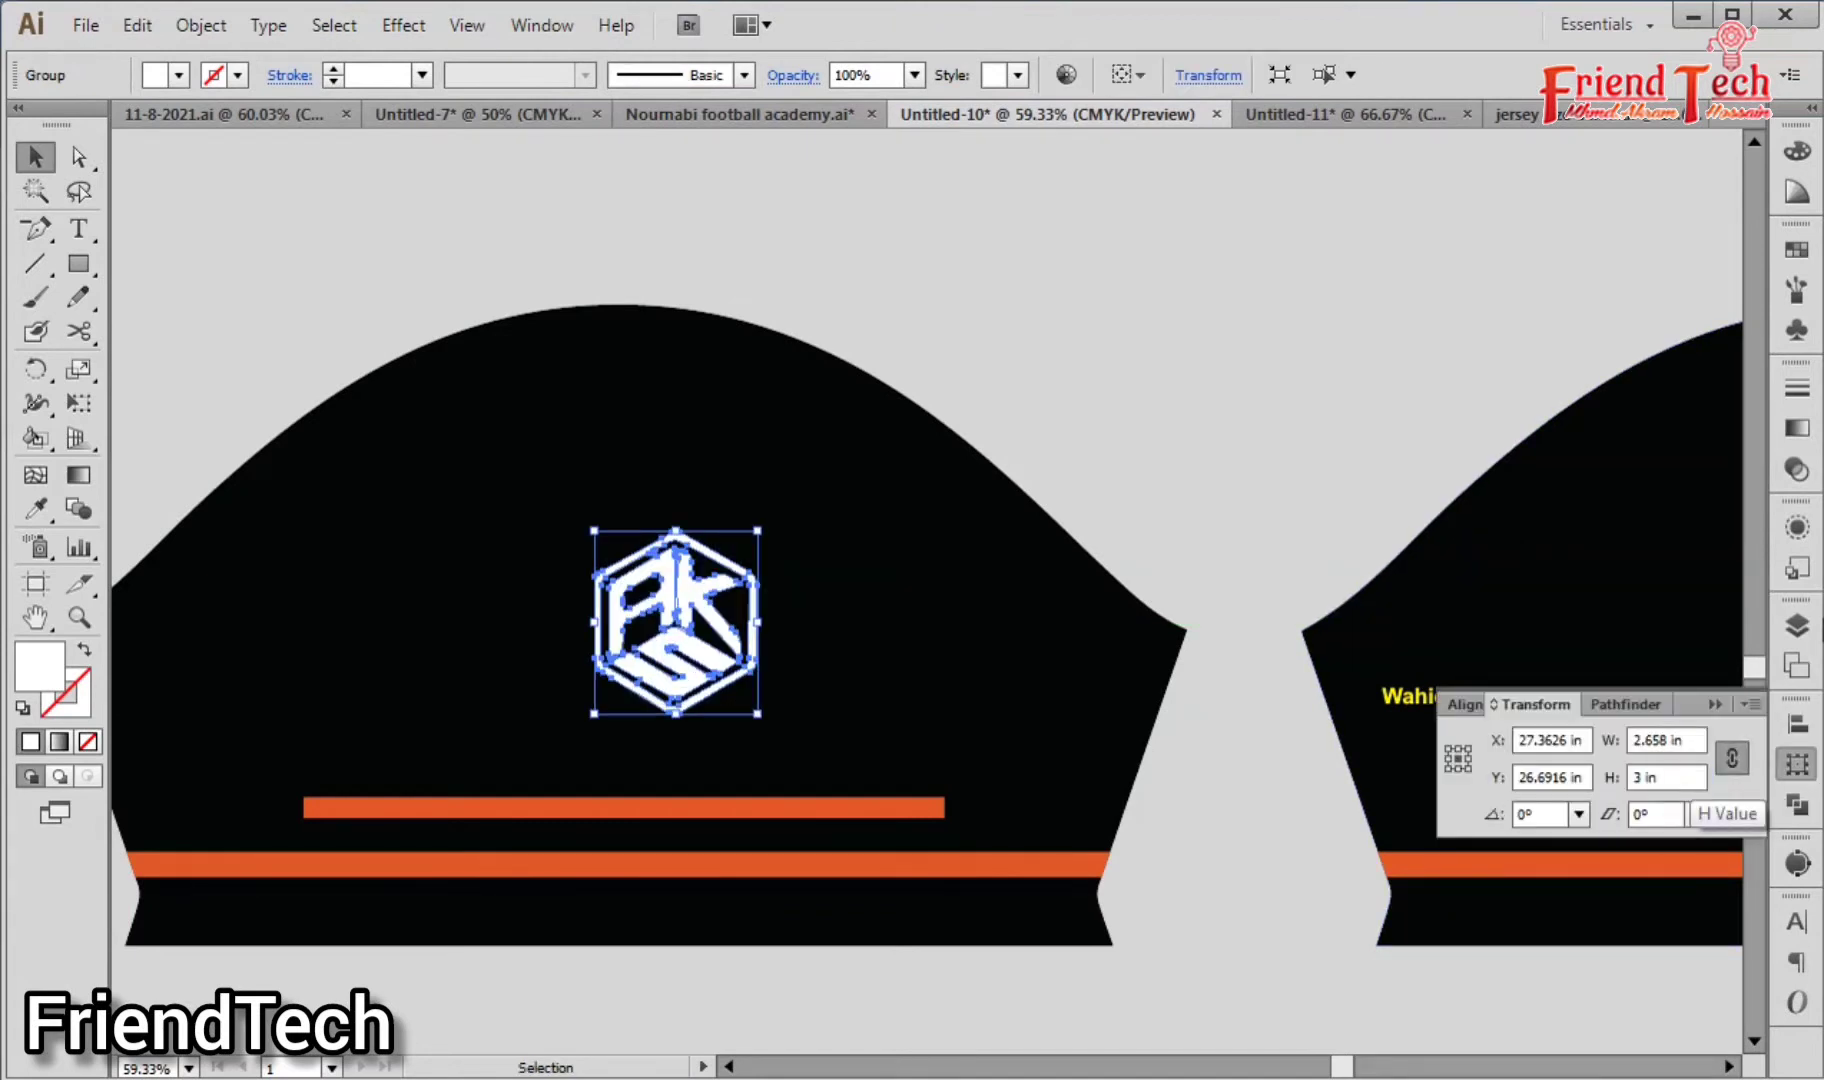
Step: Shift the AKS logo slightly up and centre it horizontally on the left sleeve
left_click_drag(710, 673, 660, 640)
left_click(503, 840)
left_click(503, 840)
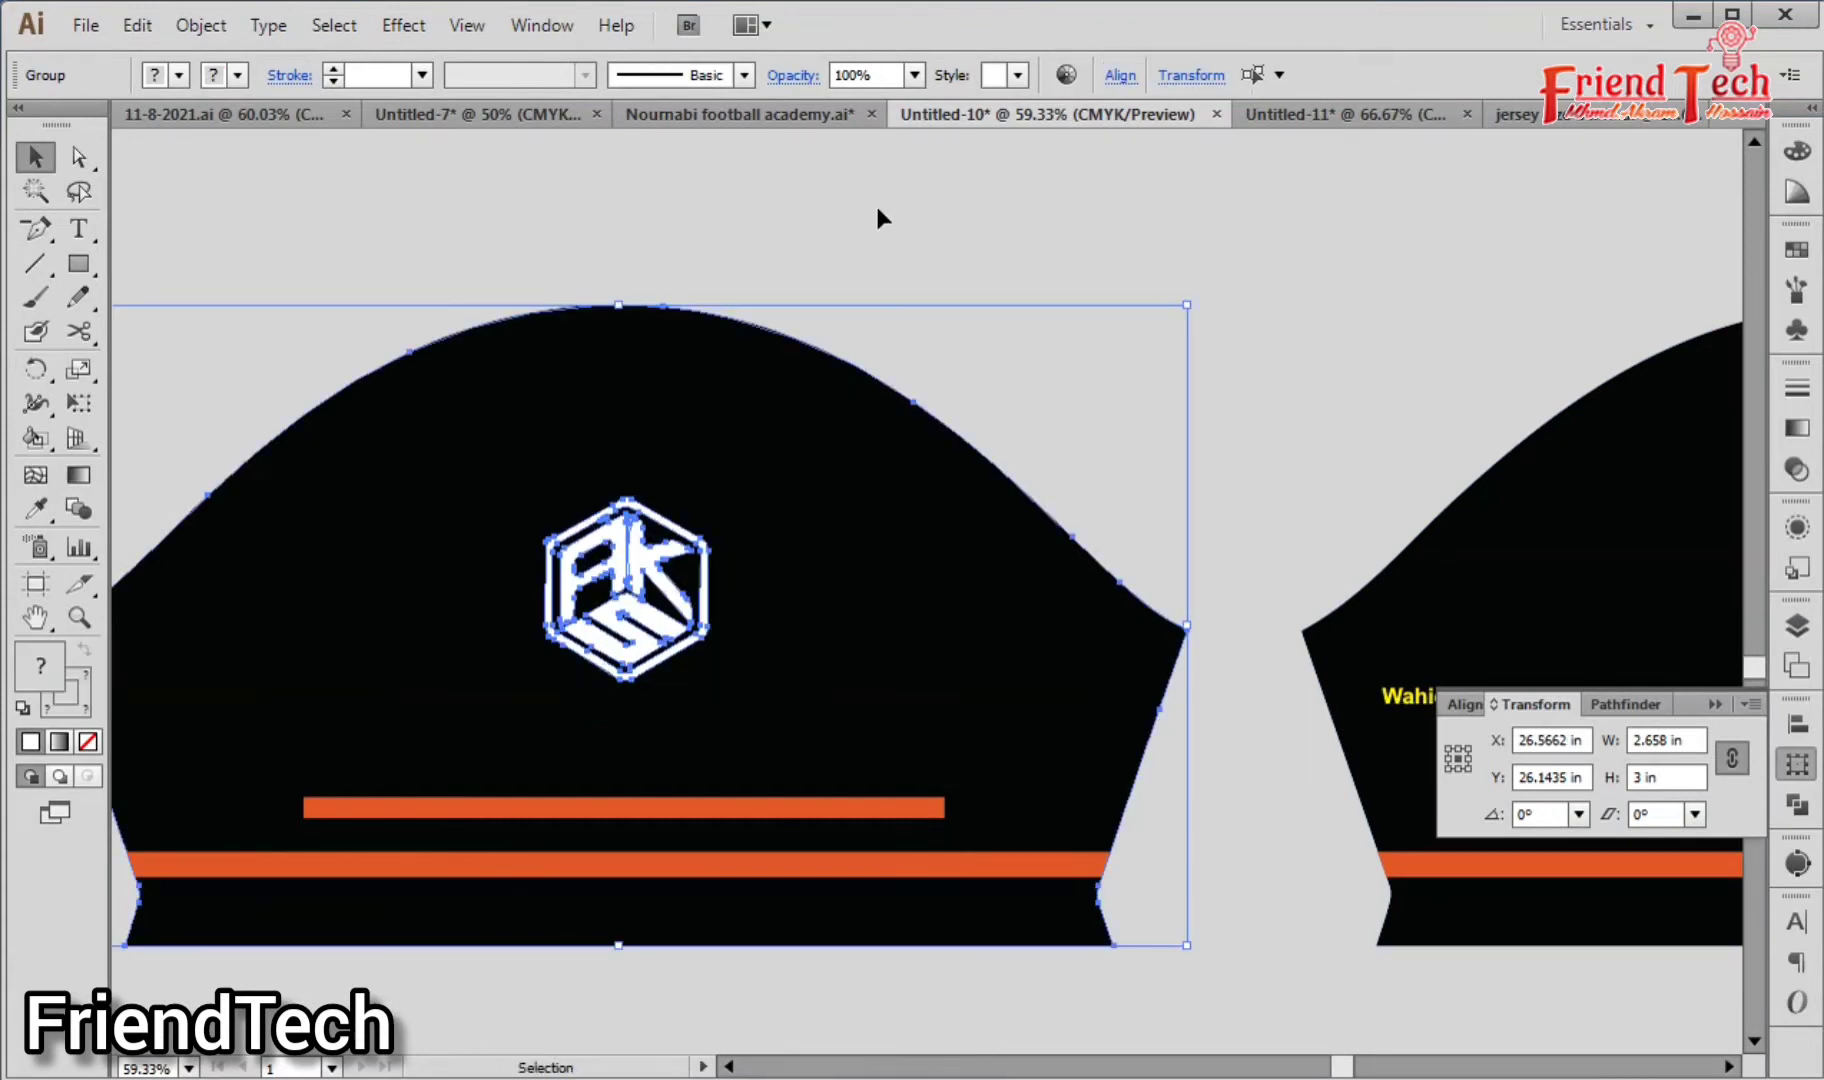
left_click(1797, 725)
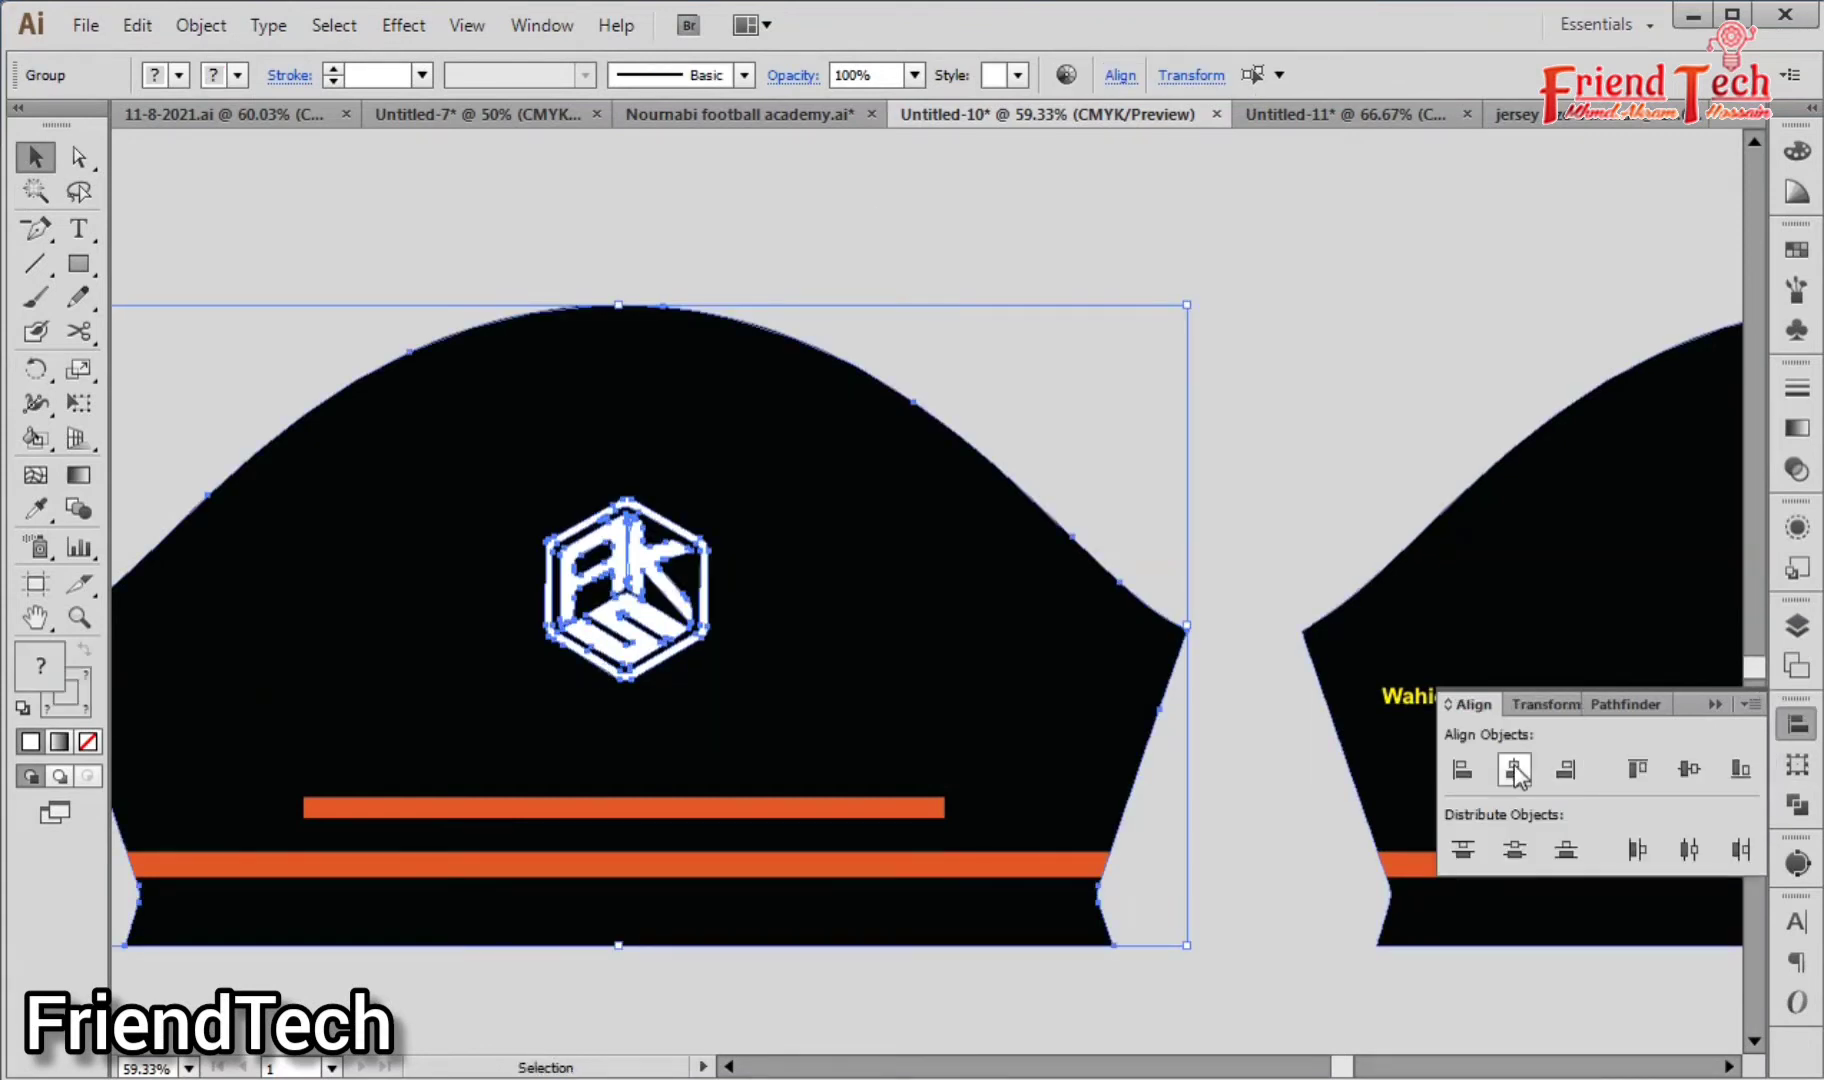
left_click(1230, 352)
Step: Place the Wahid Telecom wordmark near the middle of the right sleeve and set its width to 4 in, keeping proportions
left_click_drag(1014, 336, 124, 289)
left_click_drag(605, 667, 1065, 665)
left_click(1797, 765)
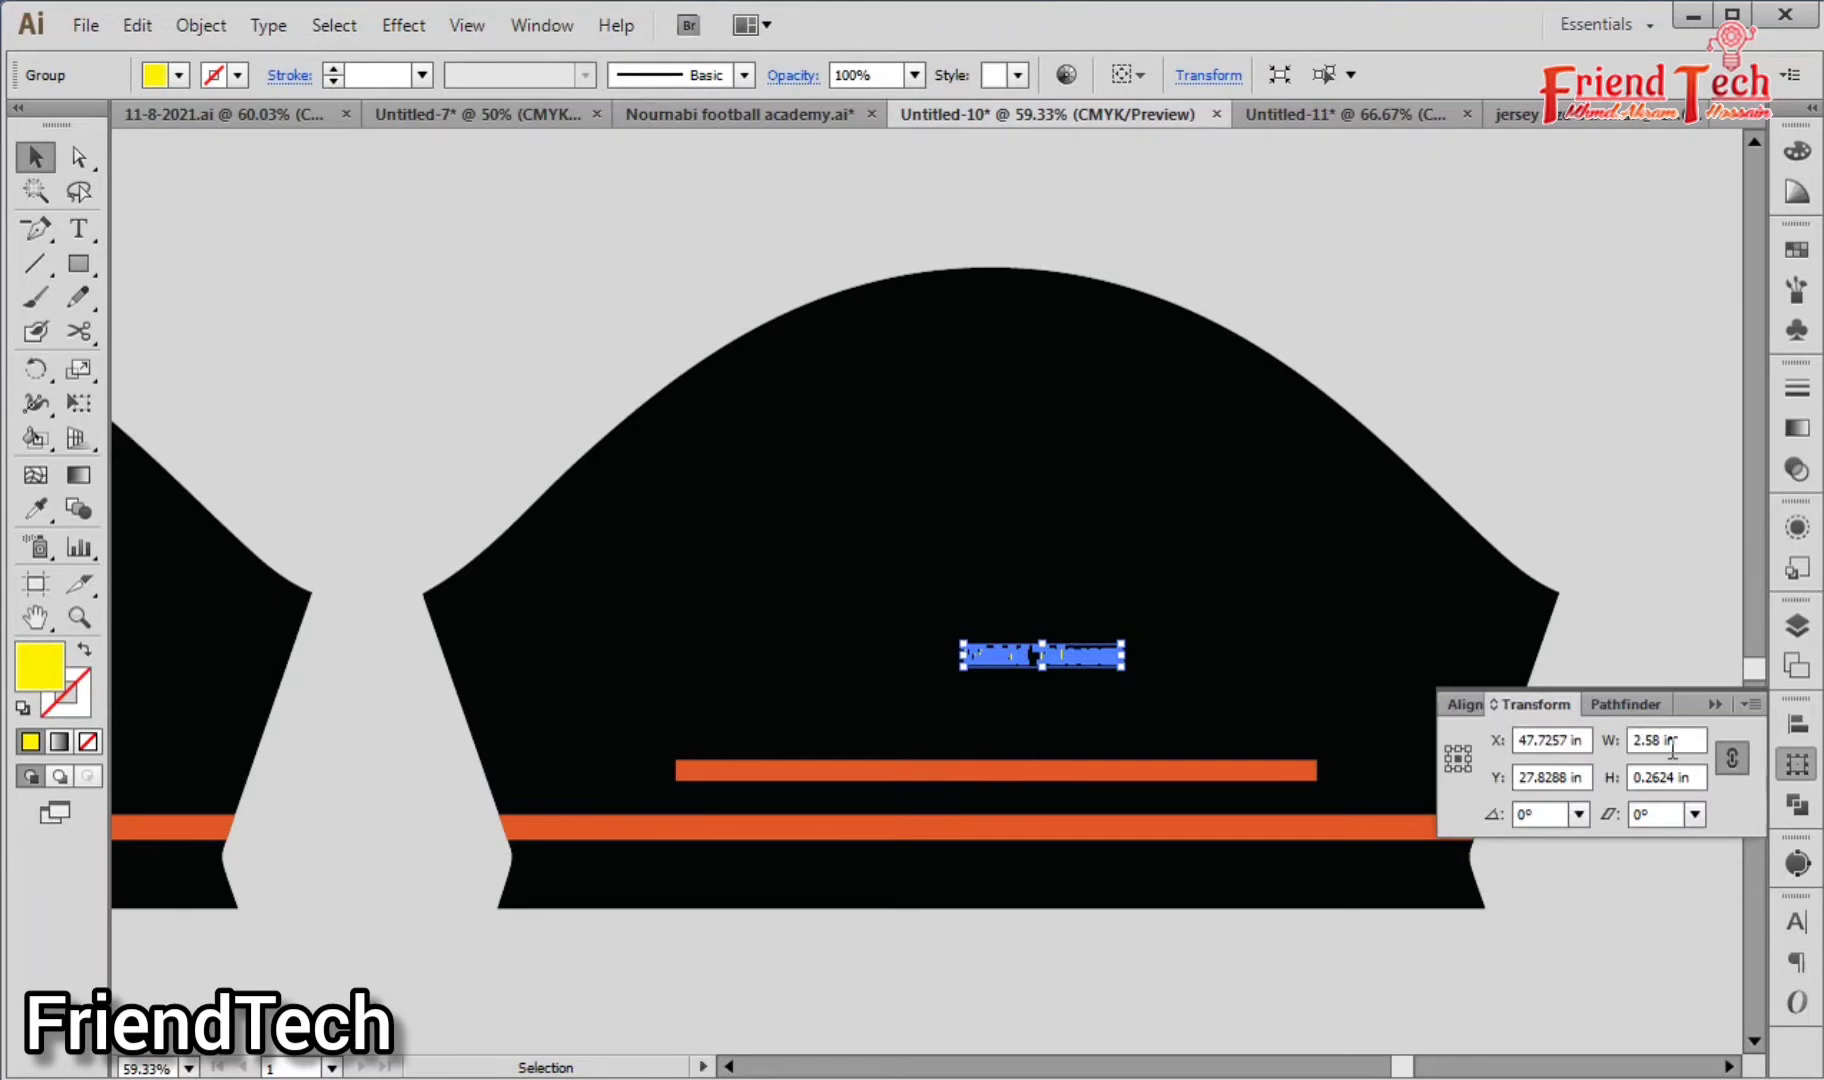
double_click(1672, 740)
type("4")
key("Return")
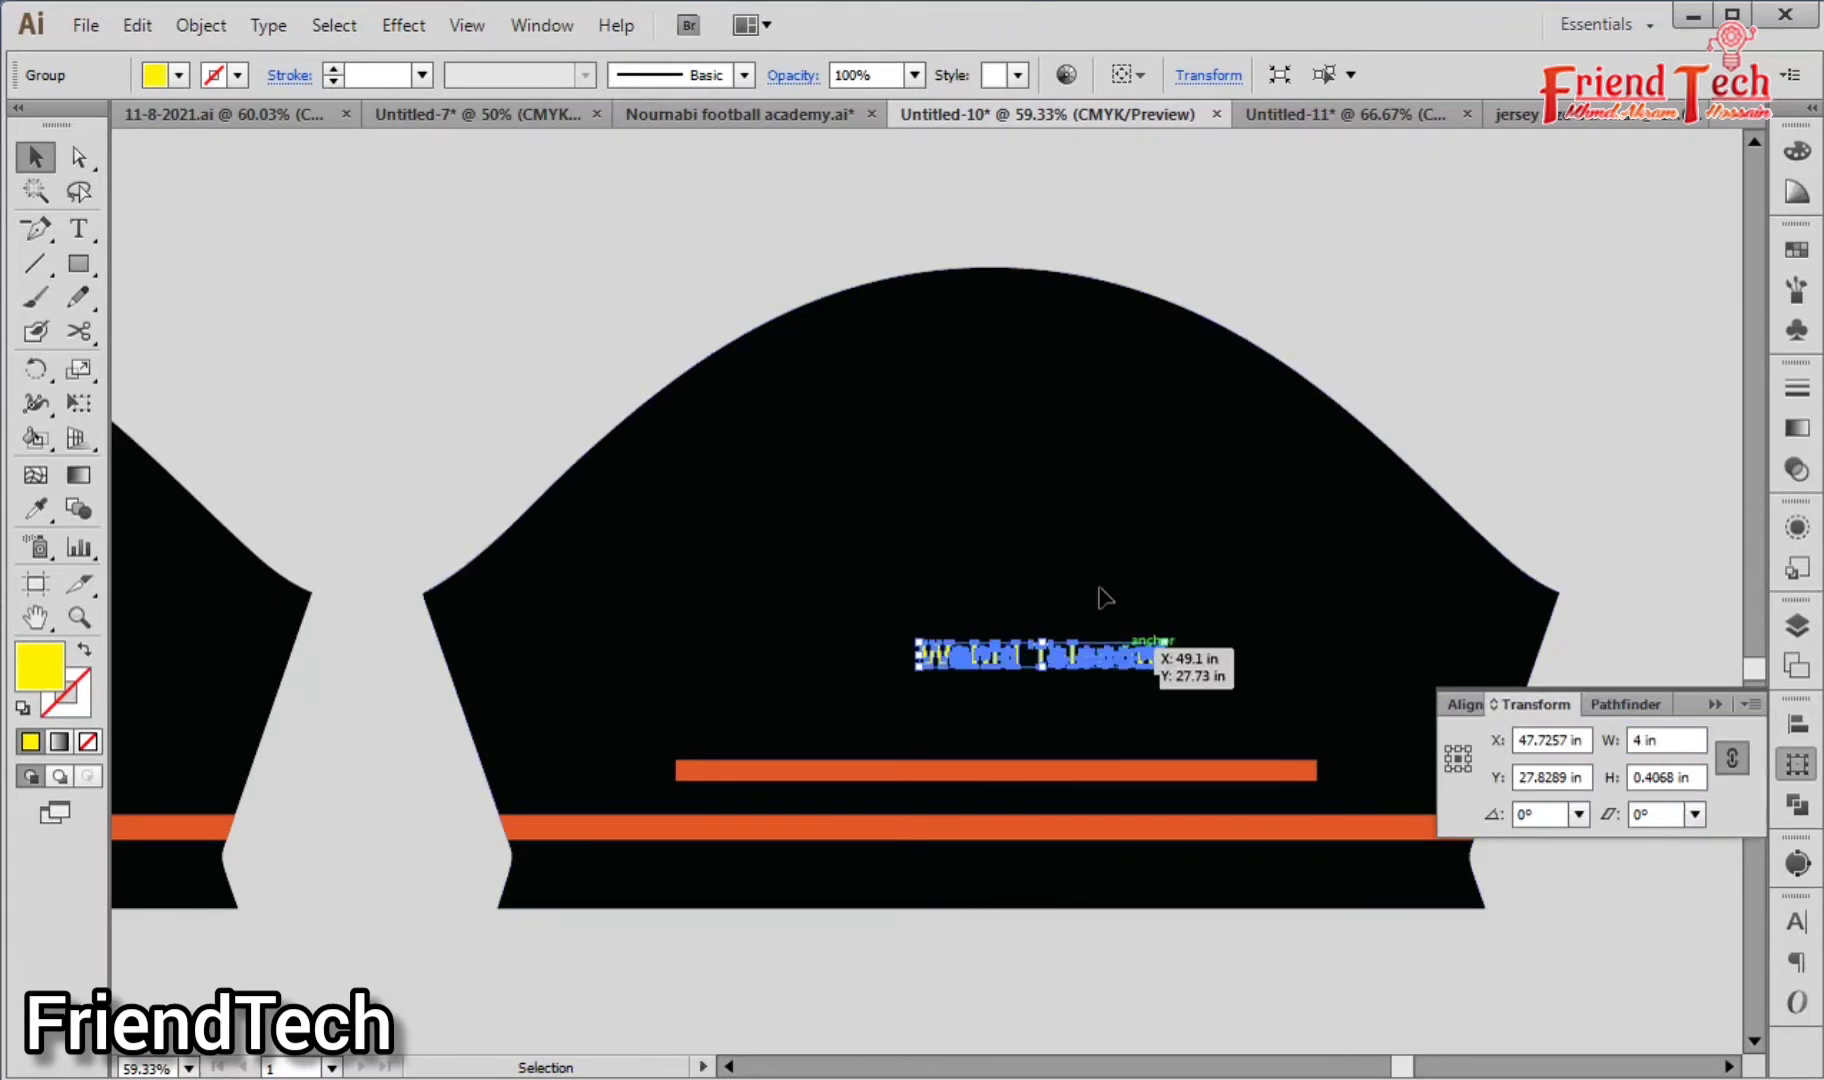
left_click_drag(1099, 587, 1087, 581)
left_click(1445, 354)
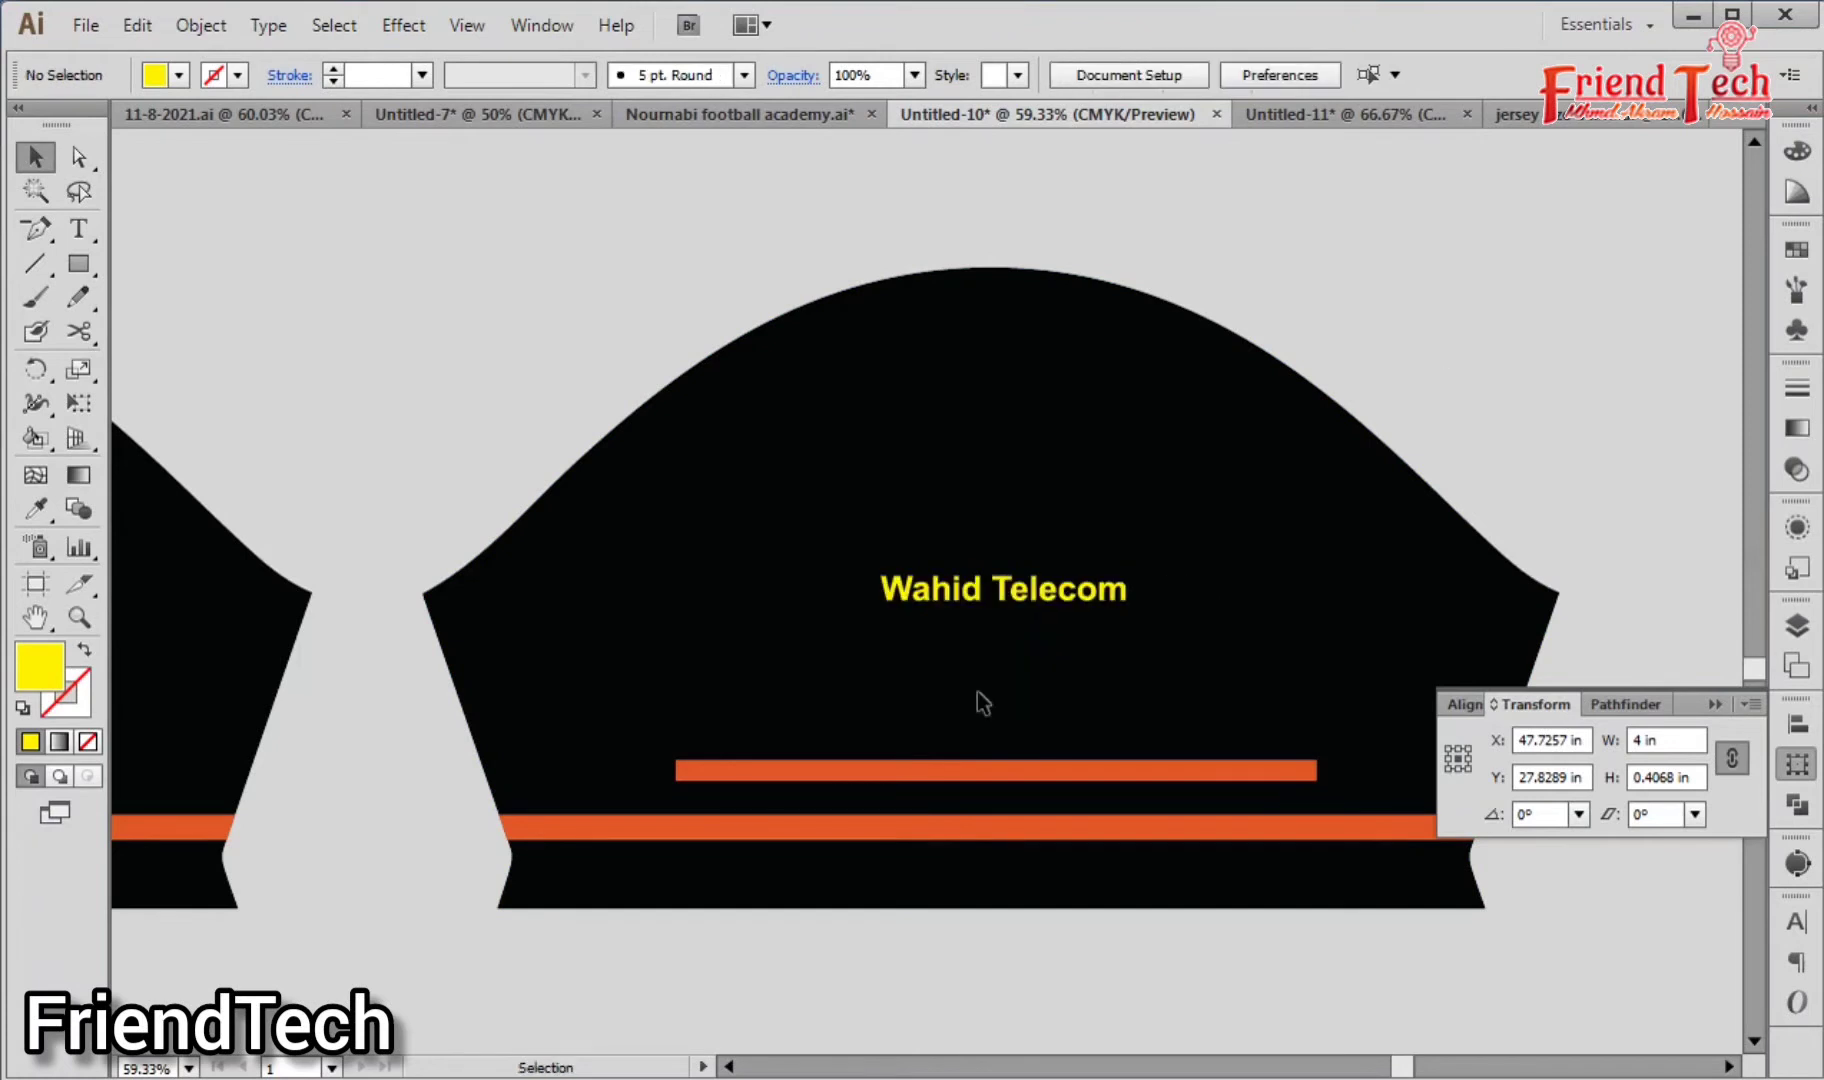
Step: Centre the Wahid Telecom wordmark horizontally on the right sleeve
left_click_drag(978, 691, 843, 884)
left_click(1795, 724)
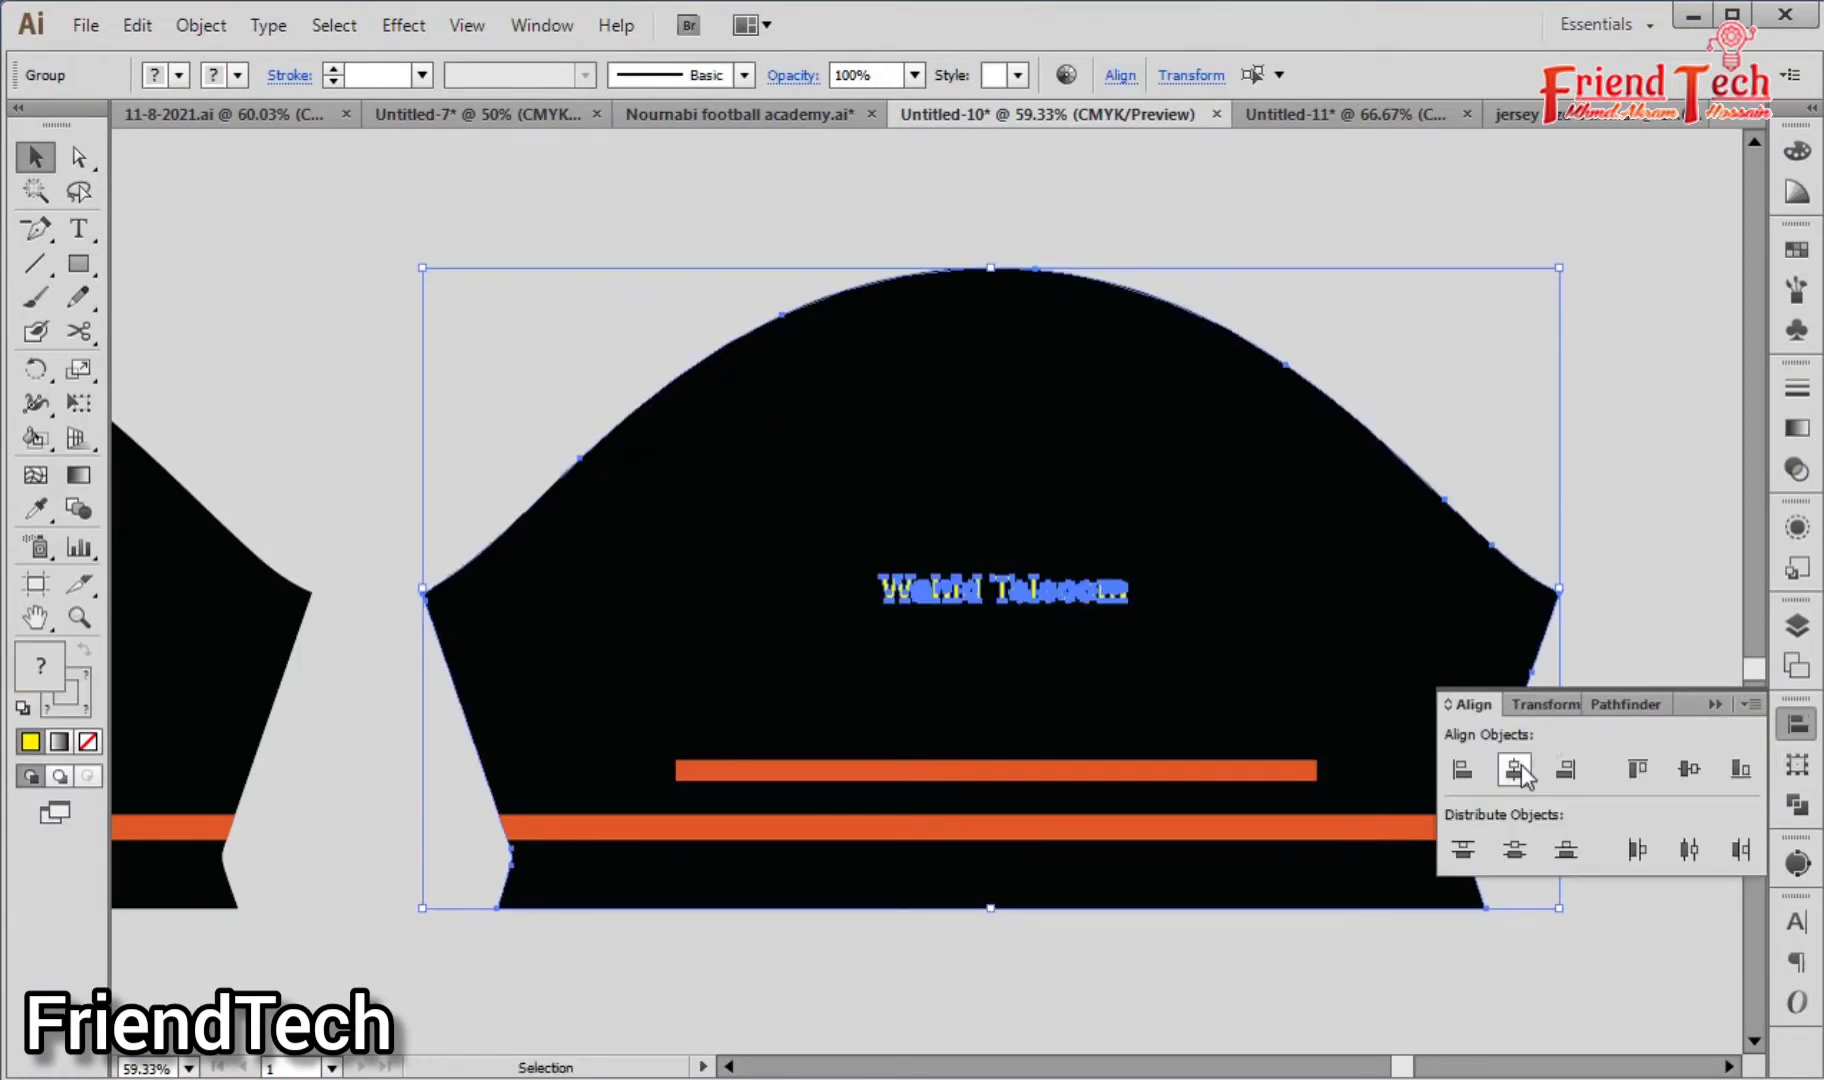
left_click(1514, 770)
left_click(1436, 405)
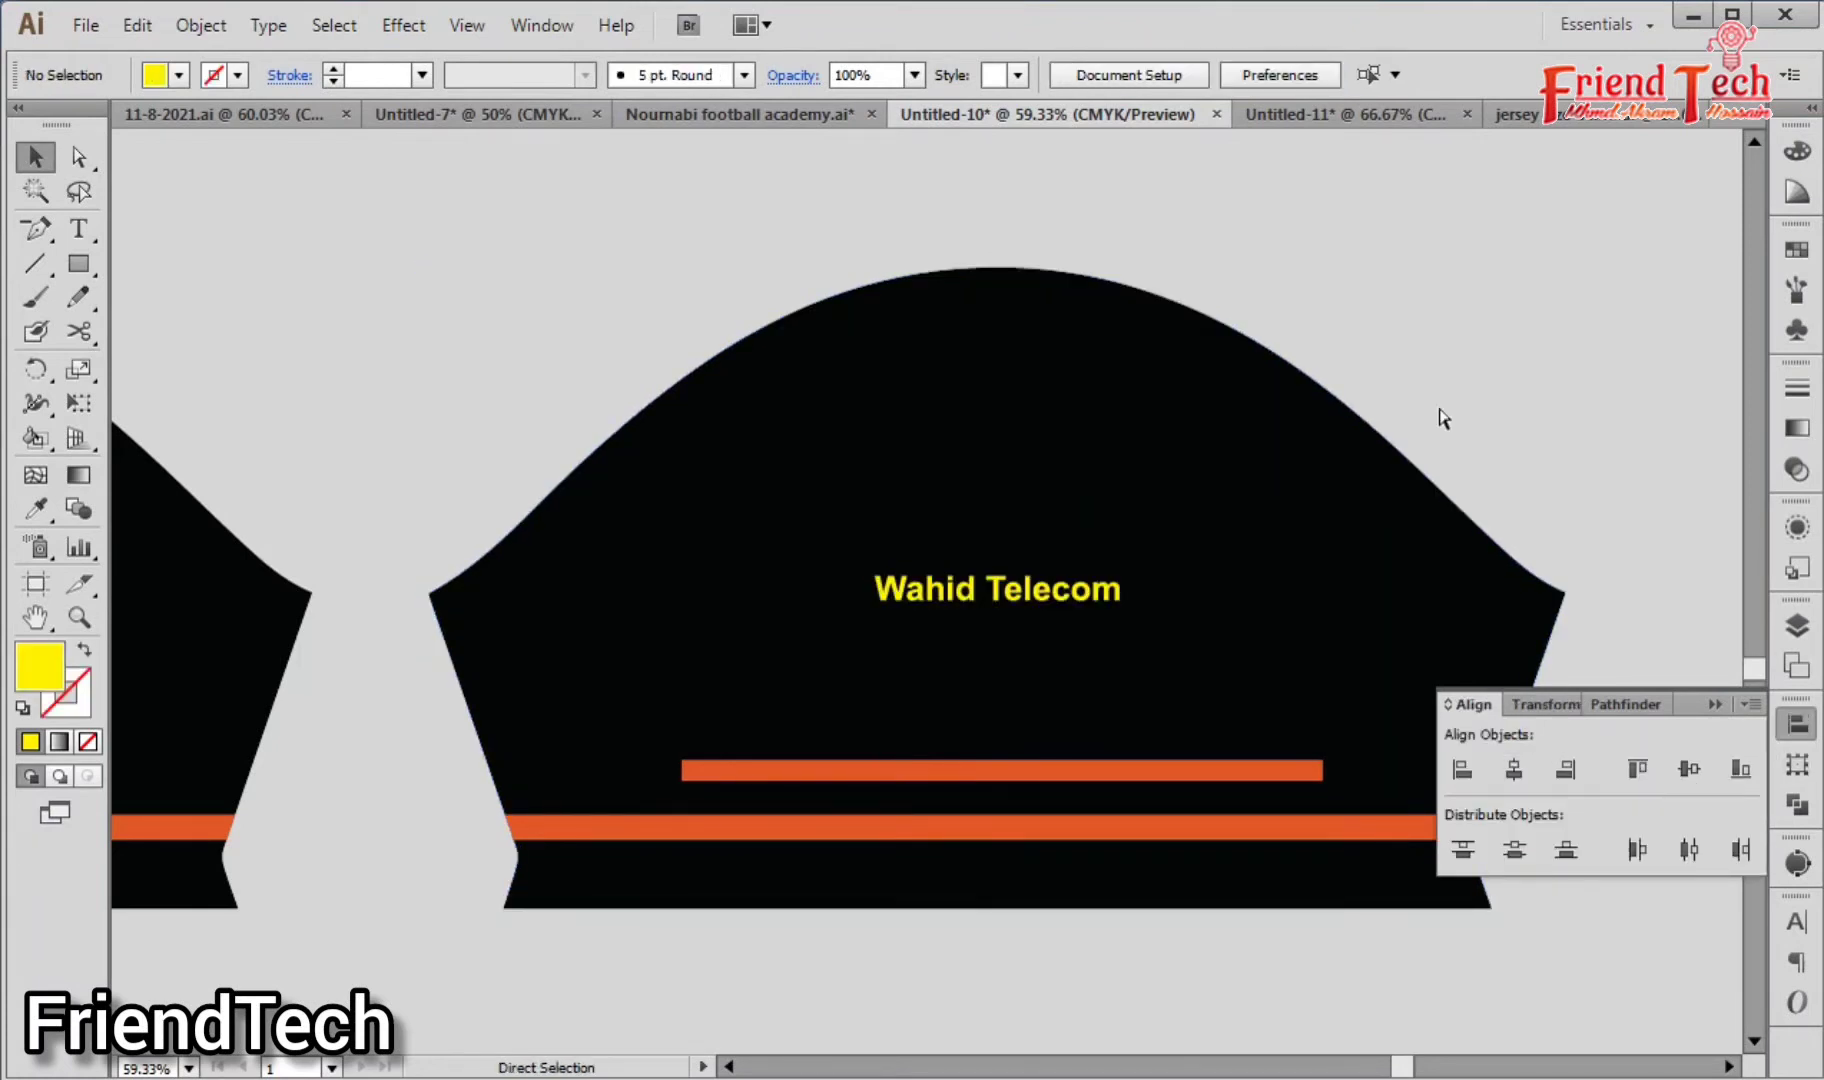
Step: Fill the blank back piece with the front piece's black and no outline by sampling the front with the Eyedropper
key("ctrl+minus")
key("ctrl+minus")
key("ctrl+minus")
key("ctrl+minus")
key("minus")
key("space")
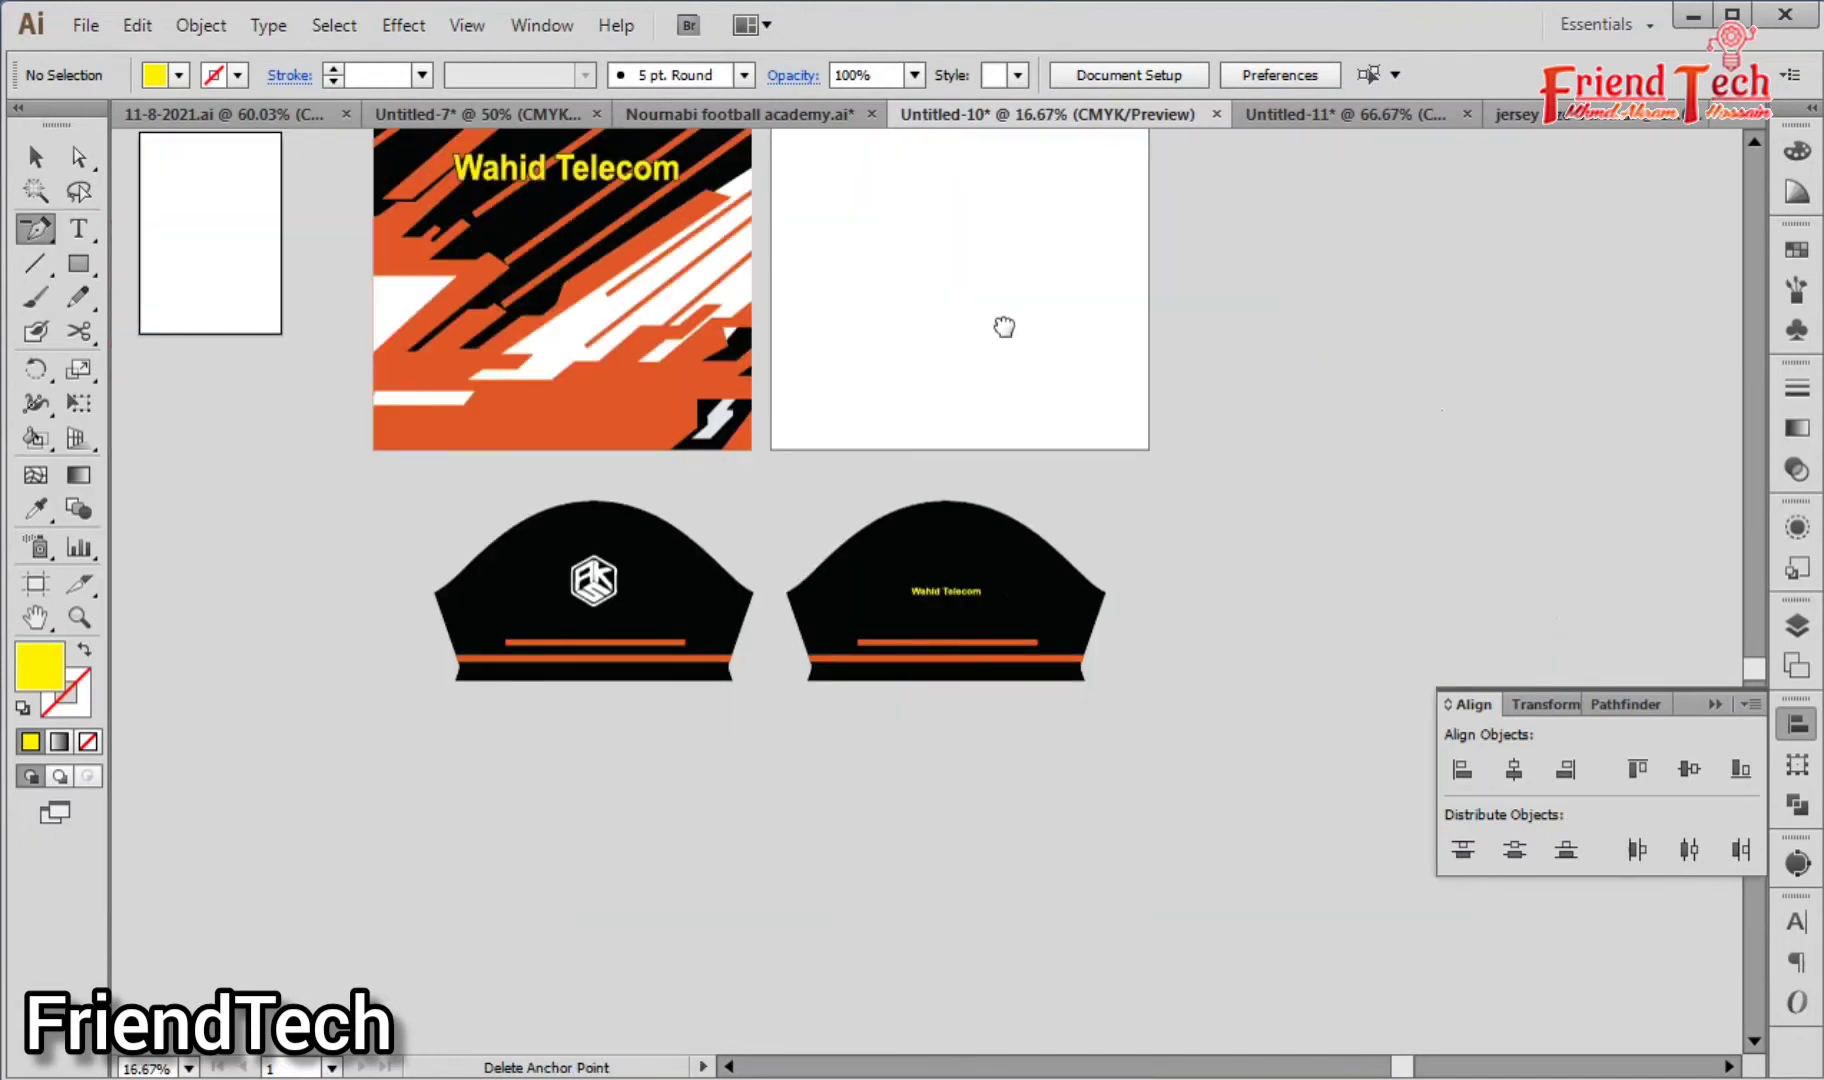
left_click_drag(1004, 340, 943, 651)
key("v")
left_click(972, 562)
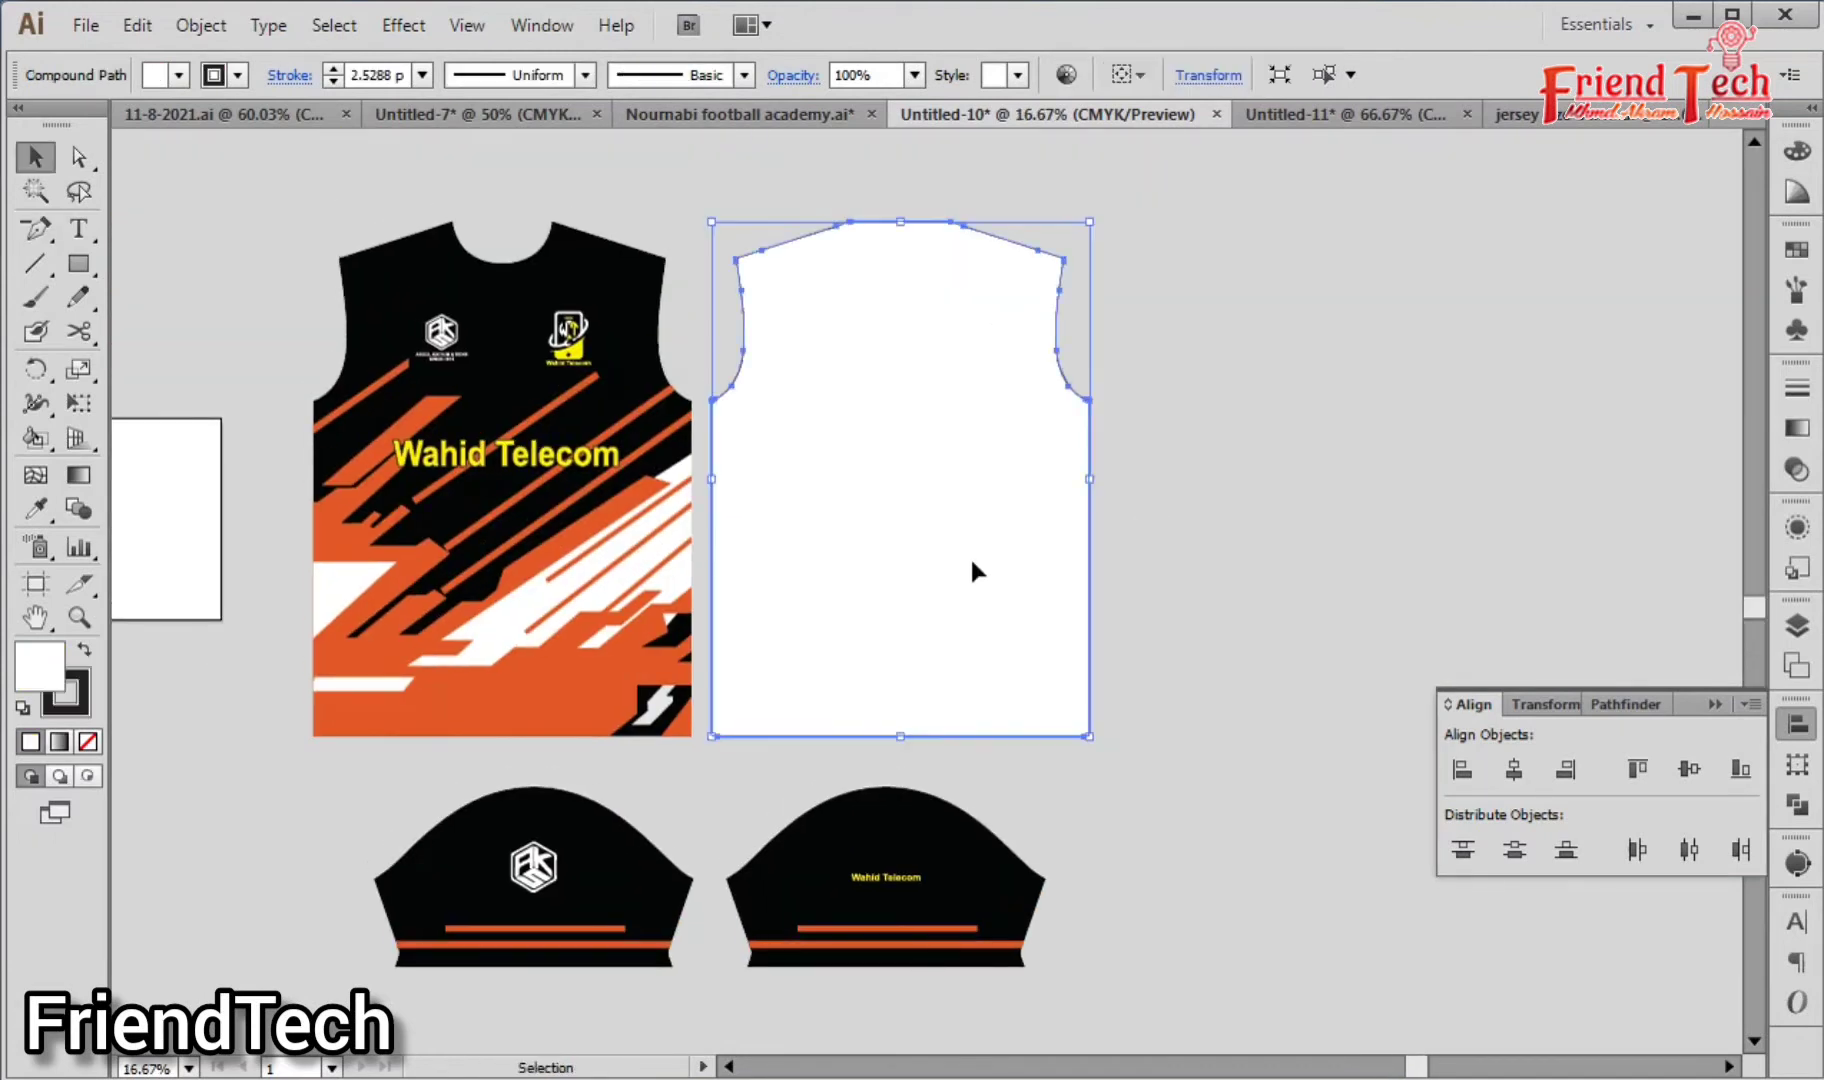
key("i")
left_click(621, 255)
key("v")
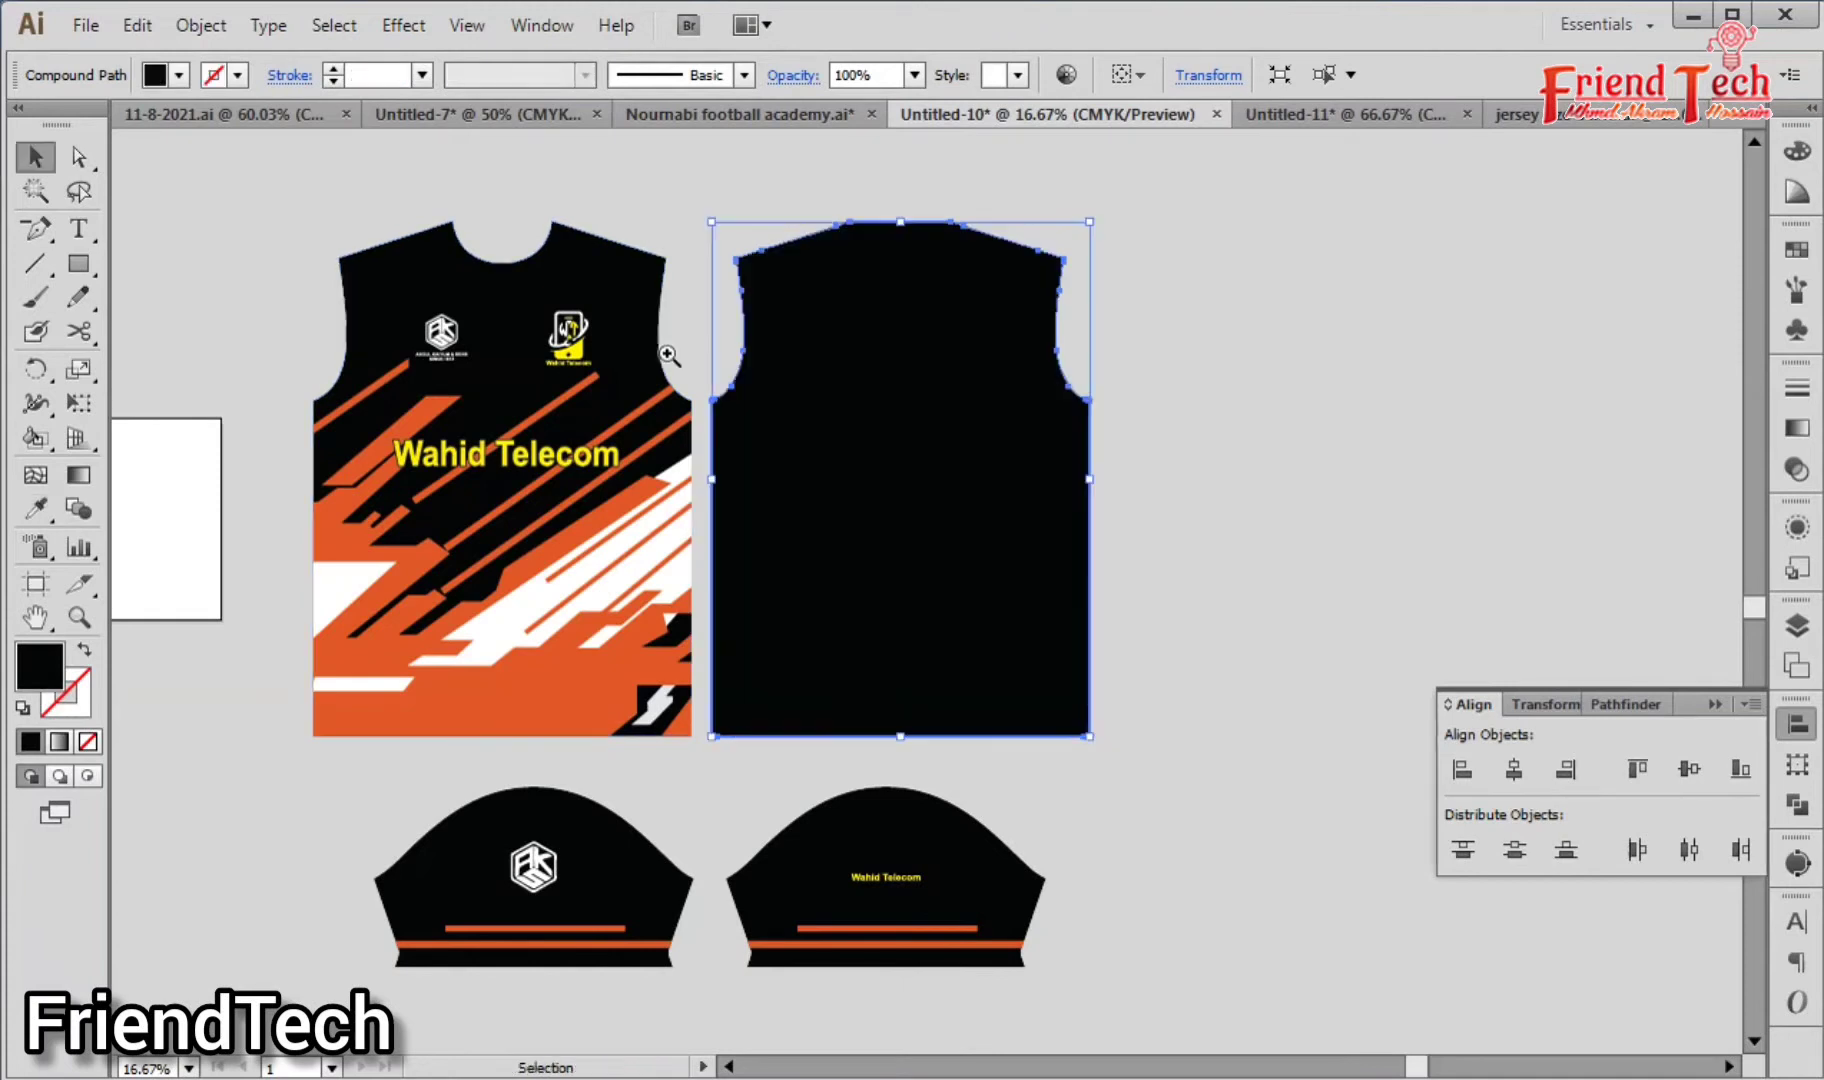
Step: Isolate the front piece's nested clipping group and copy its orange and white stripe artwork, leaving isolation at the end
left_click(670, 357)
key("z")
left_click_drag(405, 265, 1320, 1032)
key("space")
left_click_drag(1112, 750, 1121, 827)
key("v")
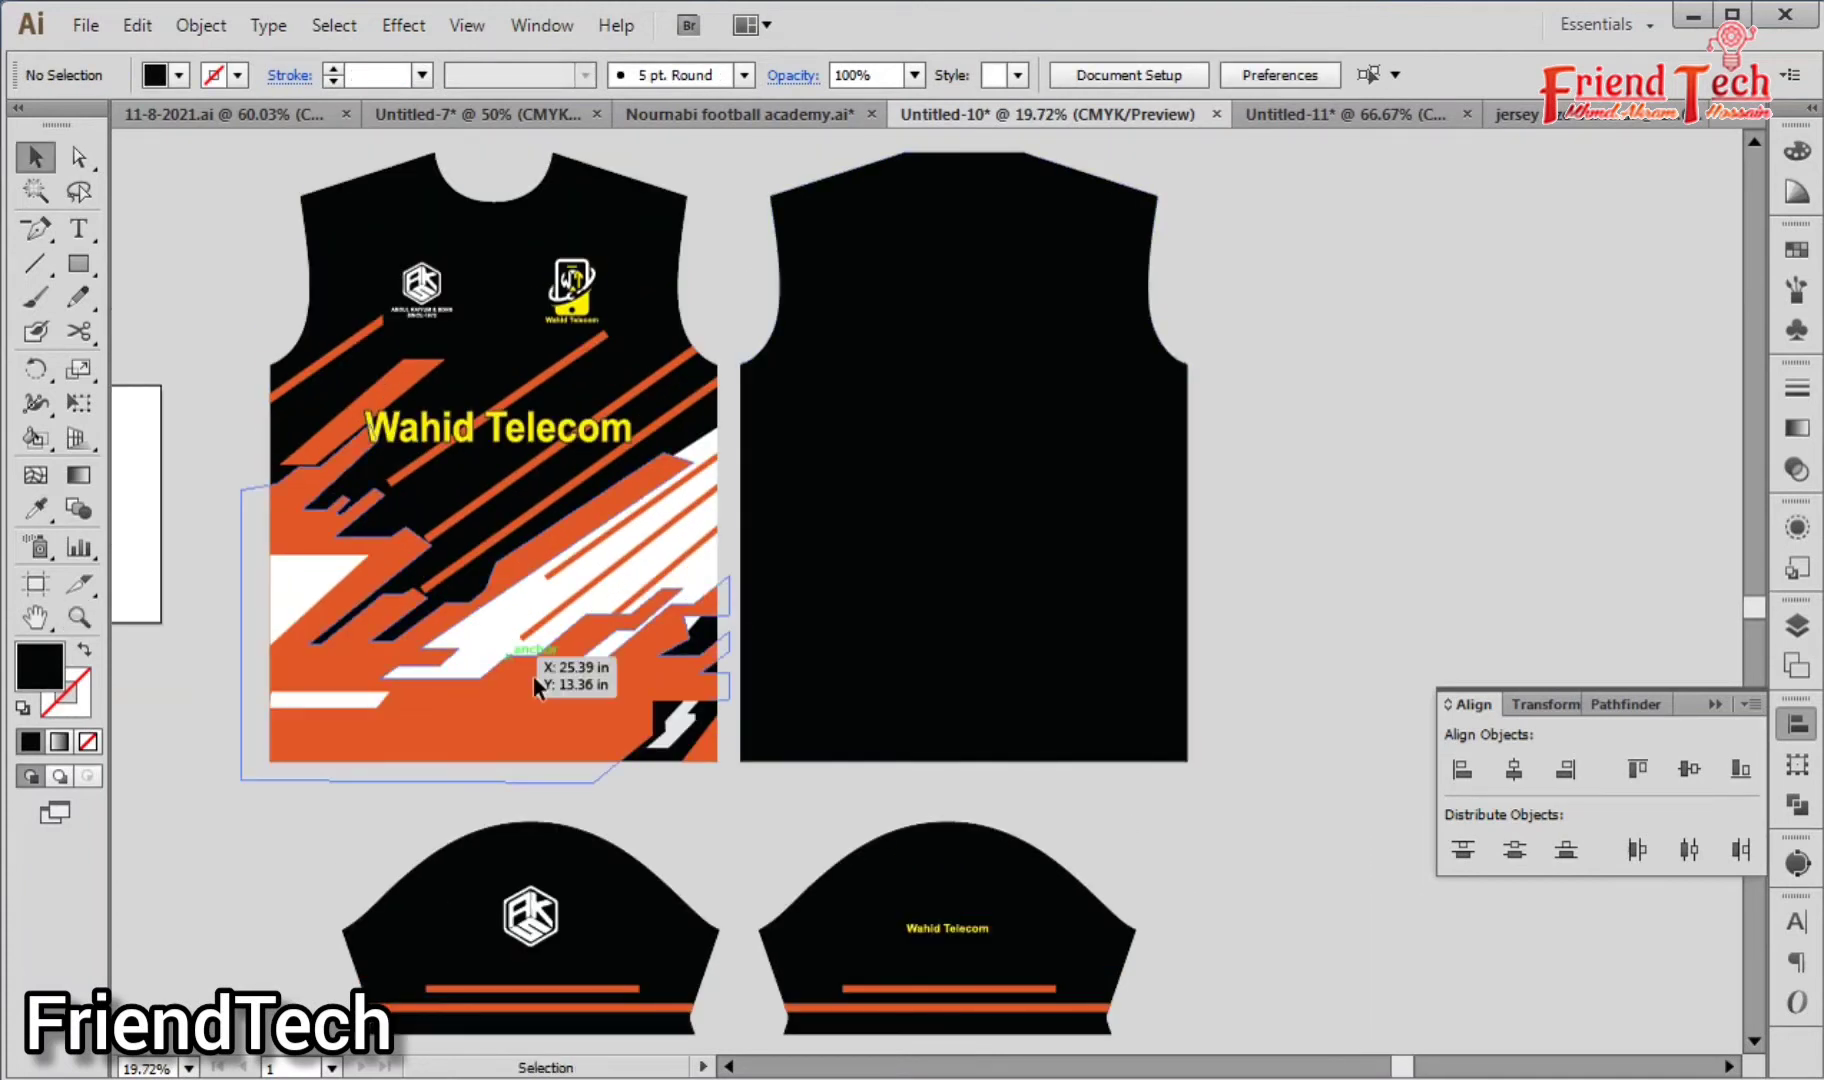
double_click(533, 675)
left_click(582, 678)
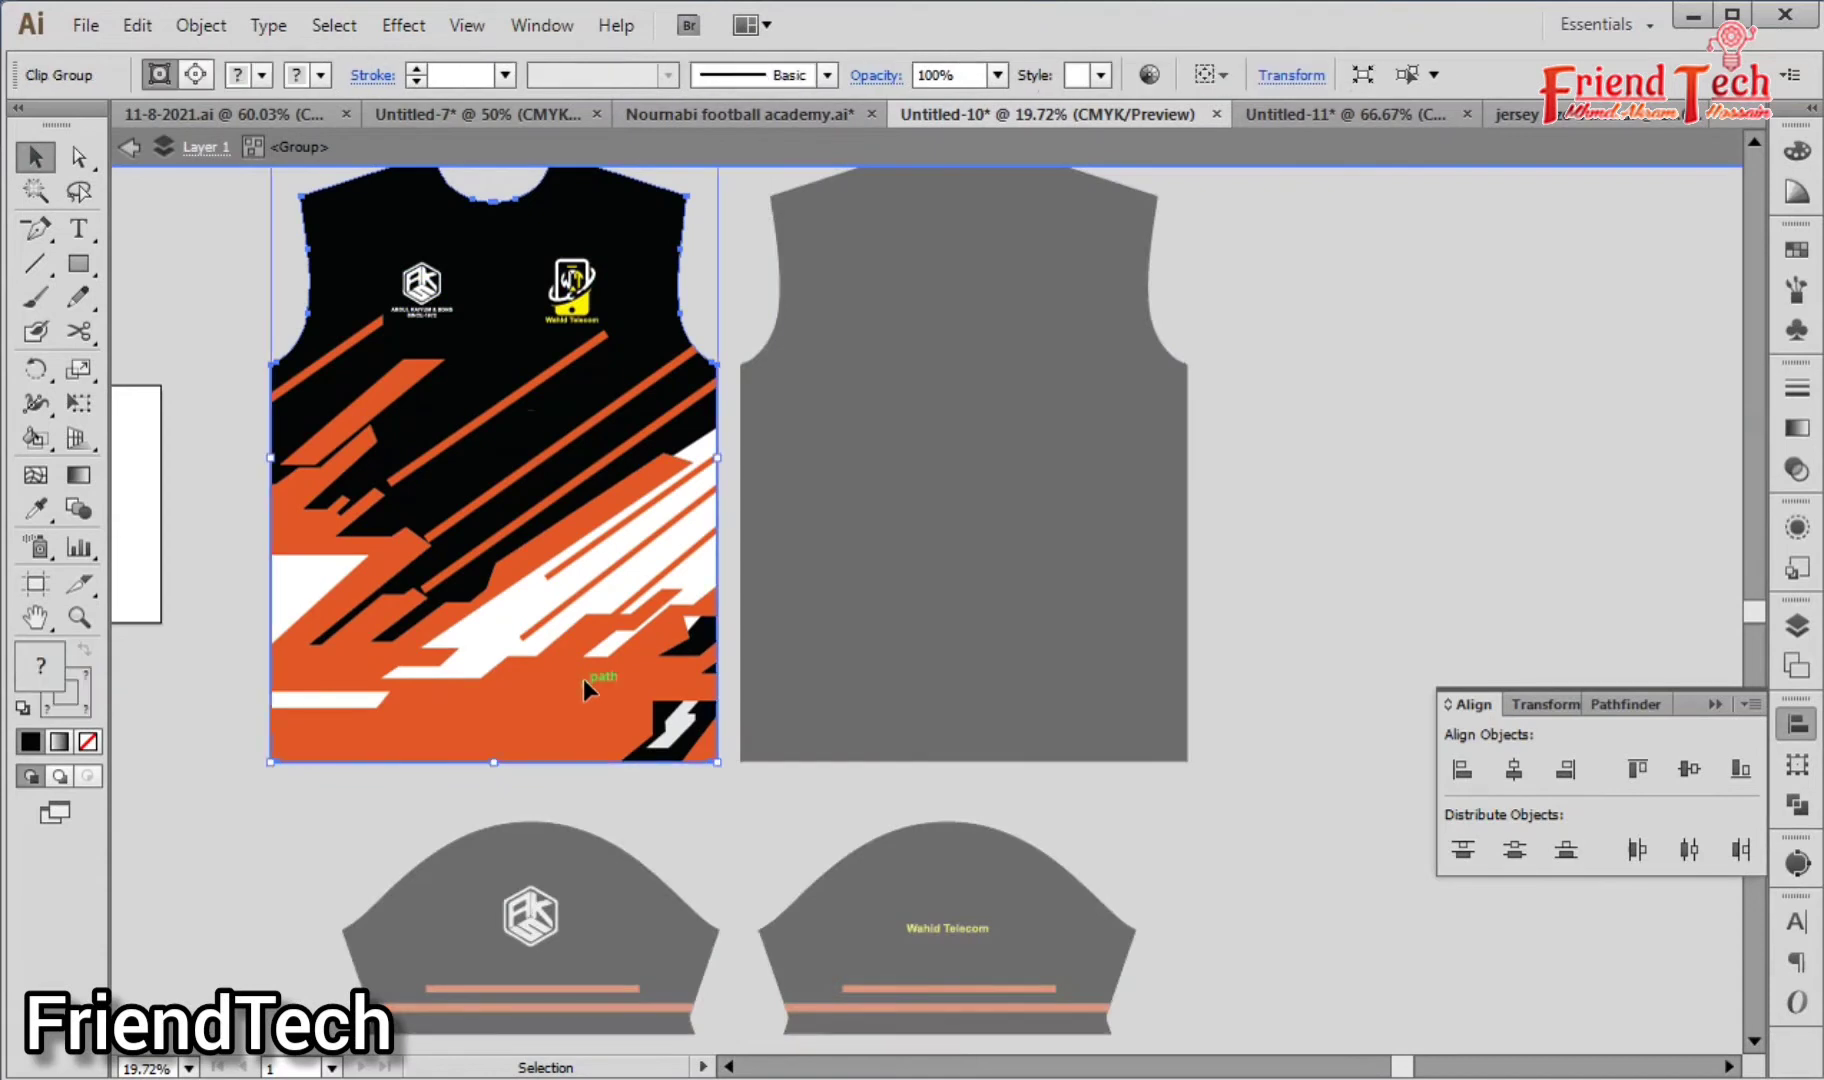
double_click(582, 680)
left_click(580, 684)
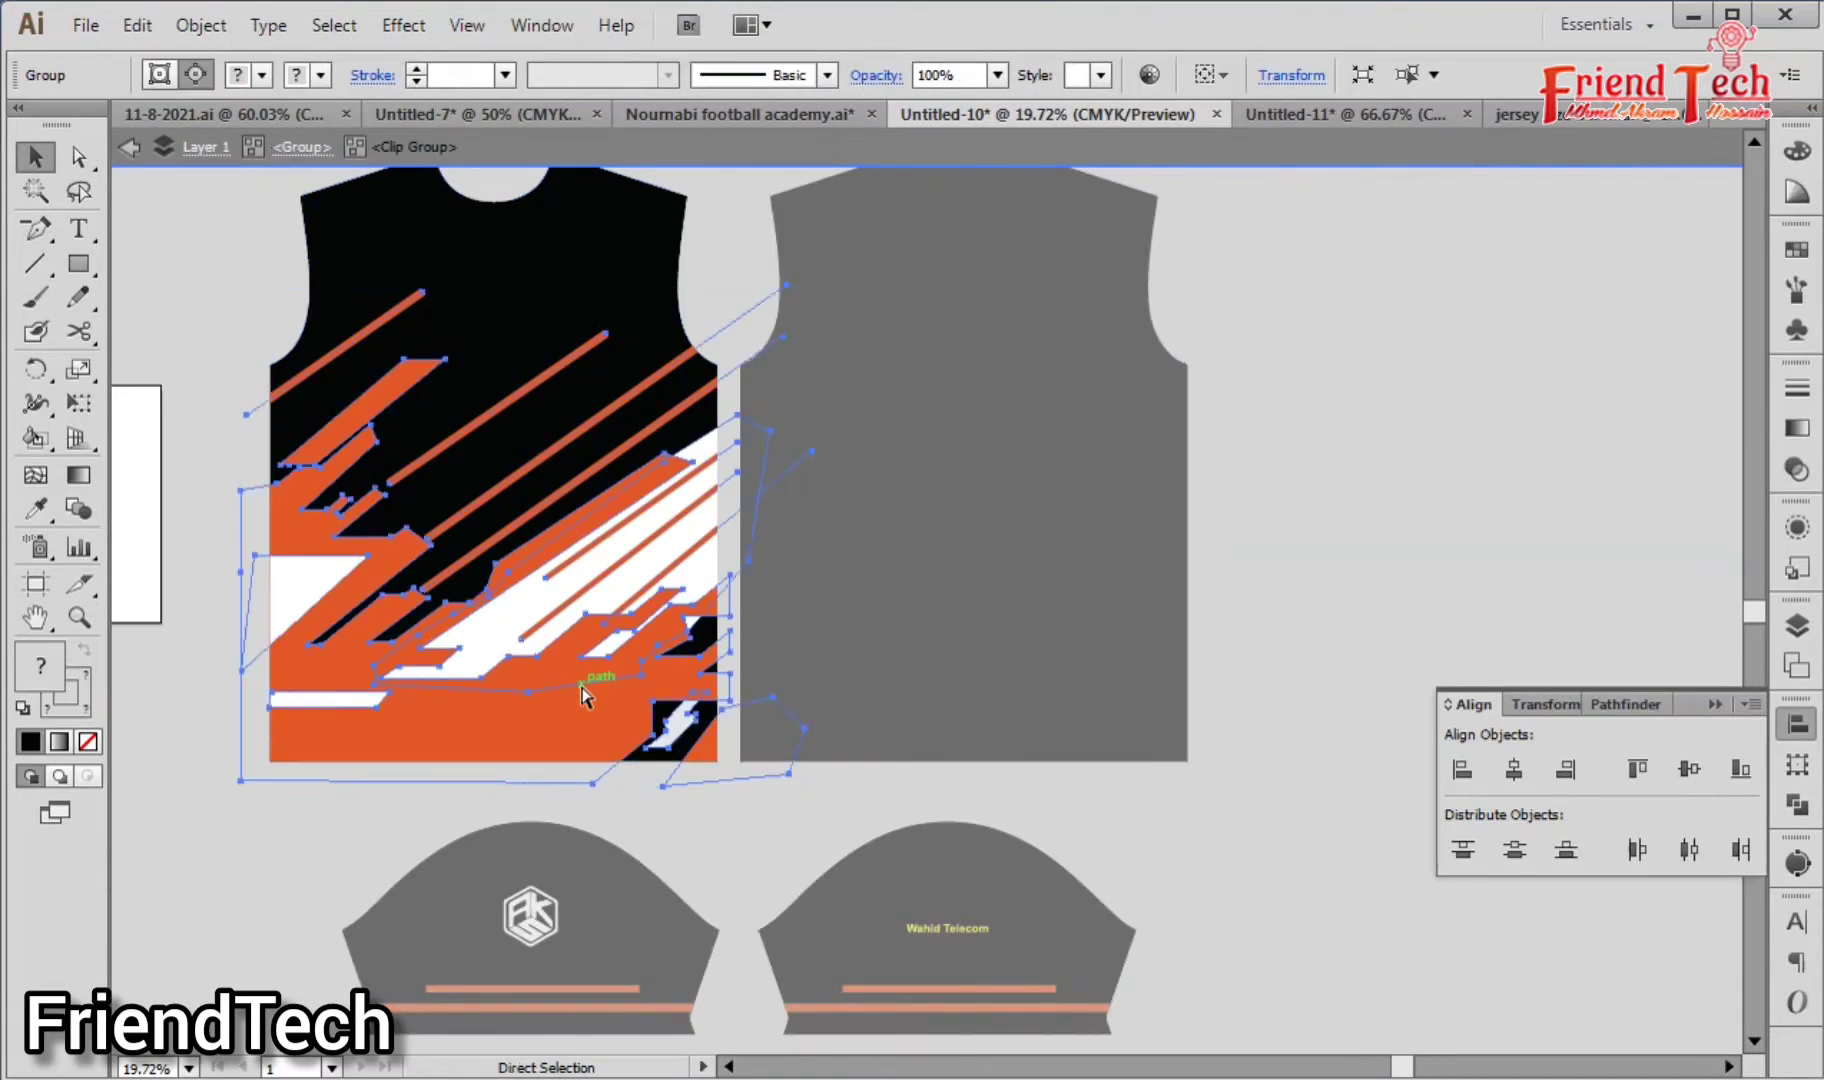
double_click(1310, 486)
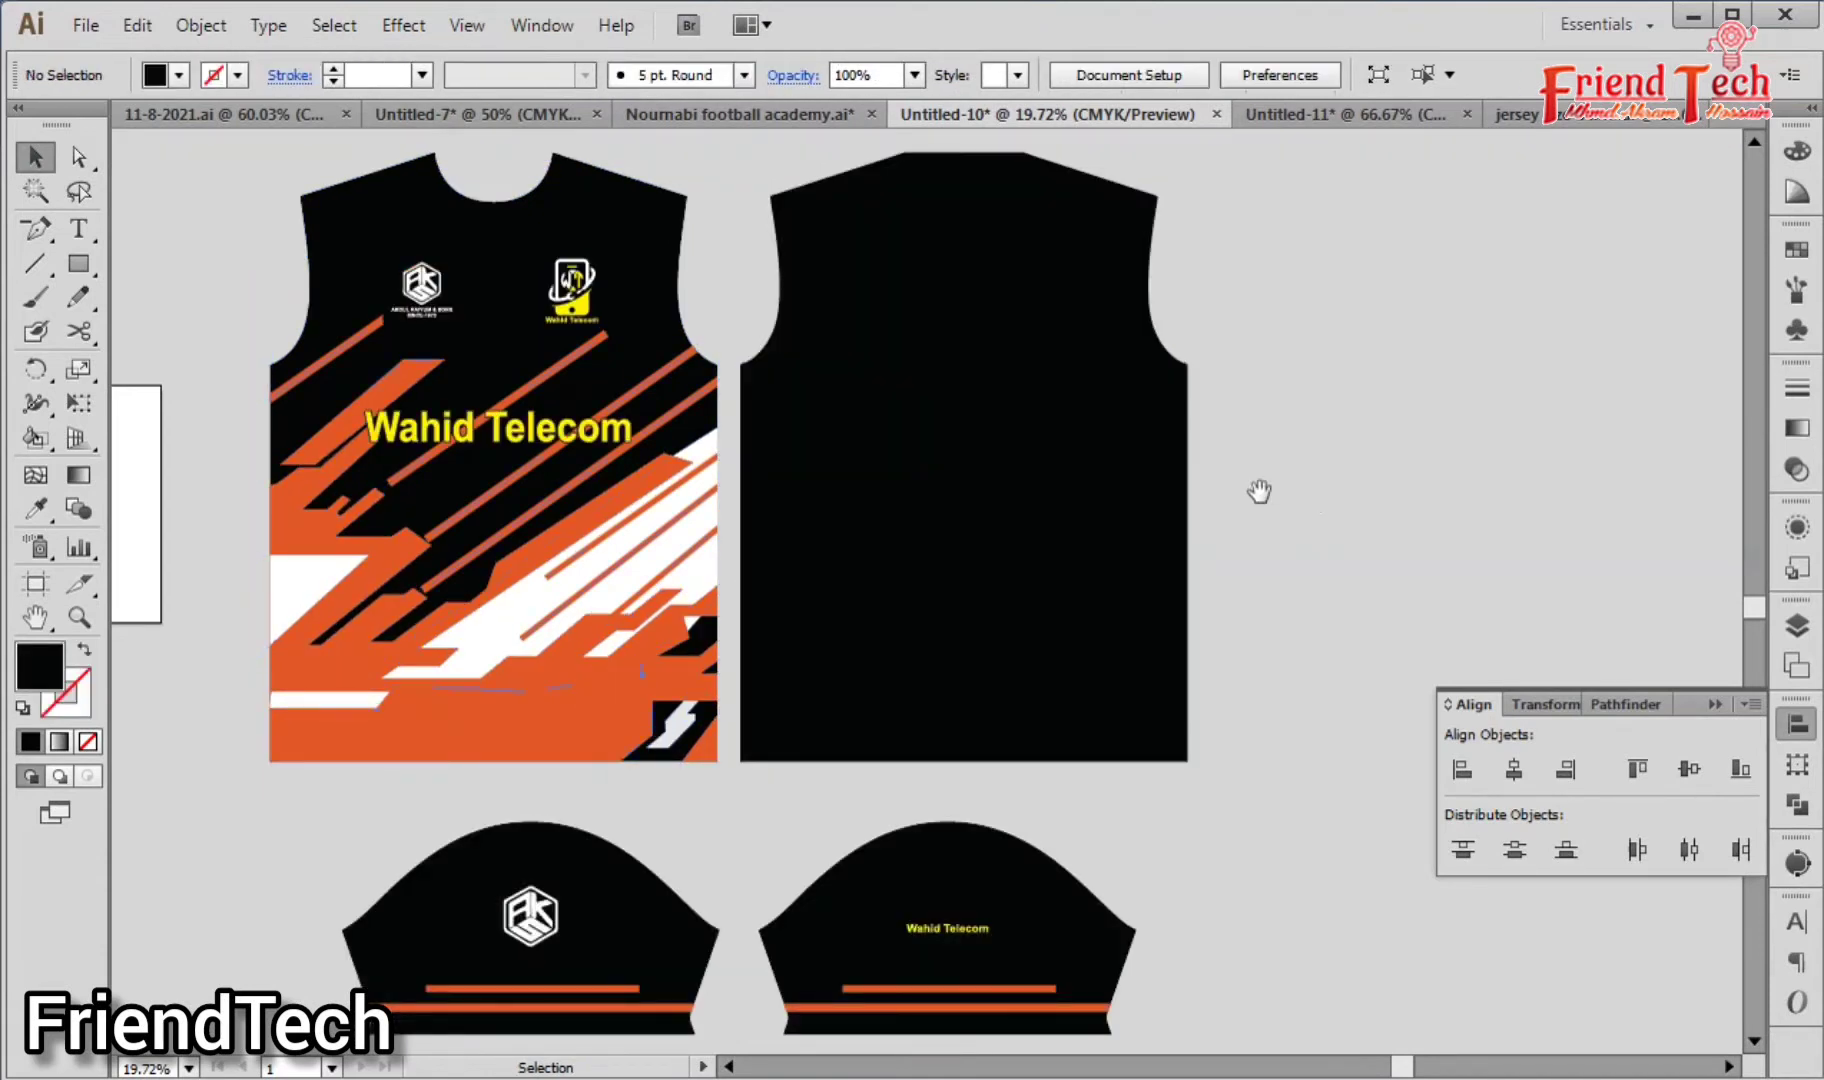
Step: Paste the stripe artwork over the back piece and reflect it across the vertical axis
left_click_drag(1259, 491, 1225, 494)
key("ctrl+v")
left_click_drag(1013, 755, 1033, 724)
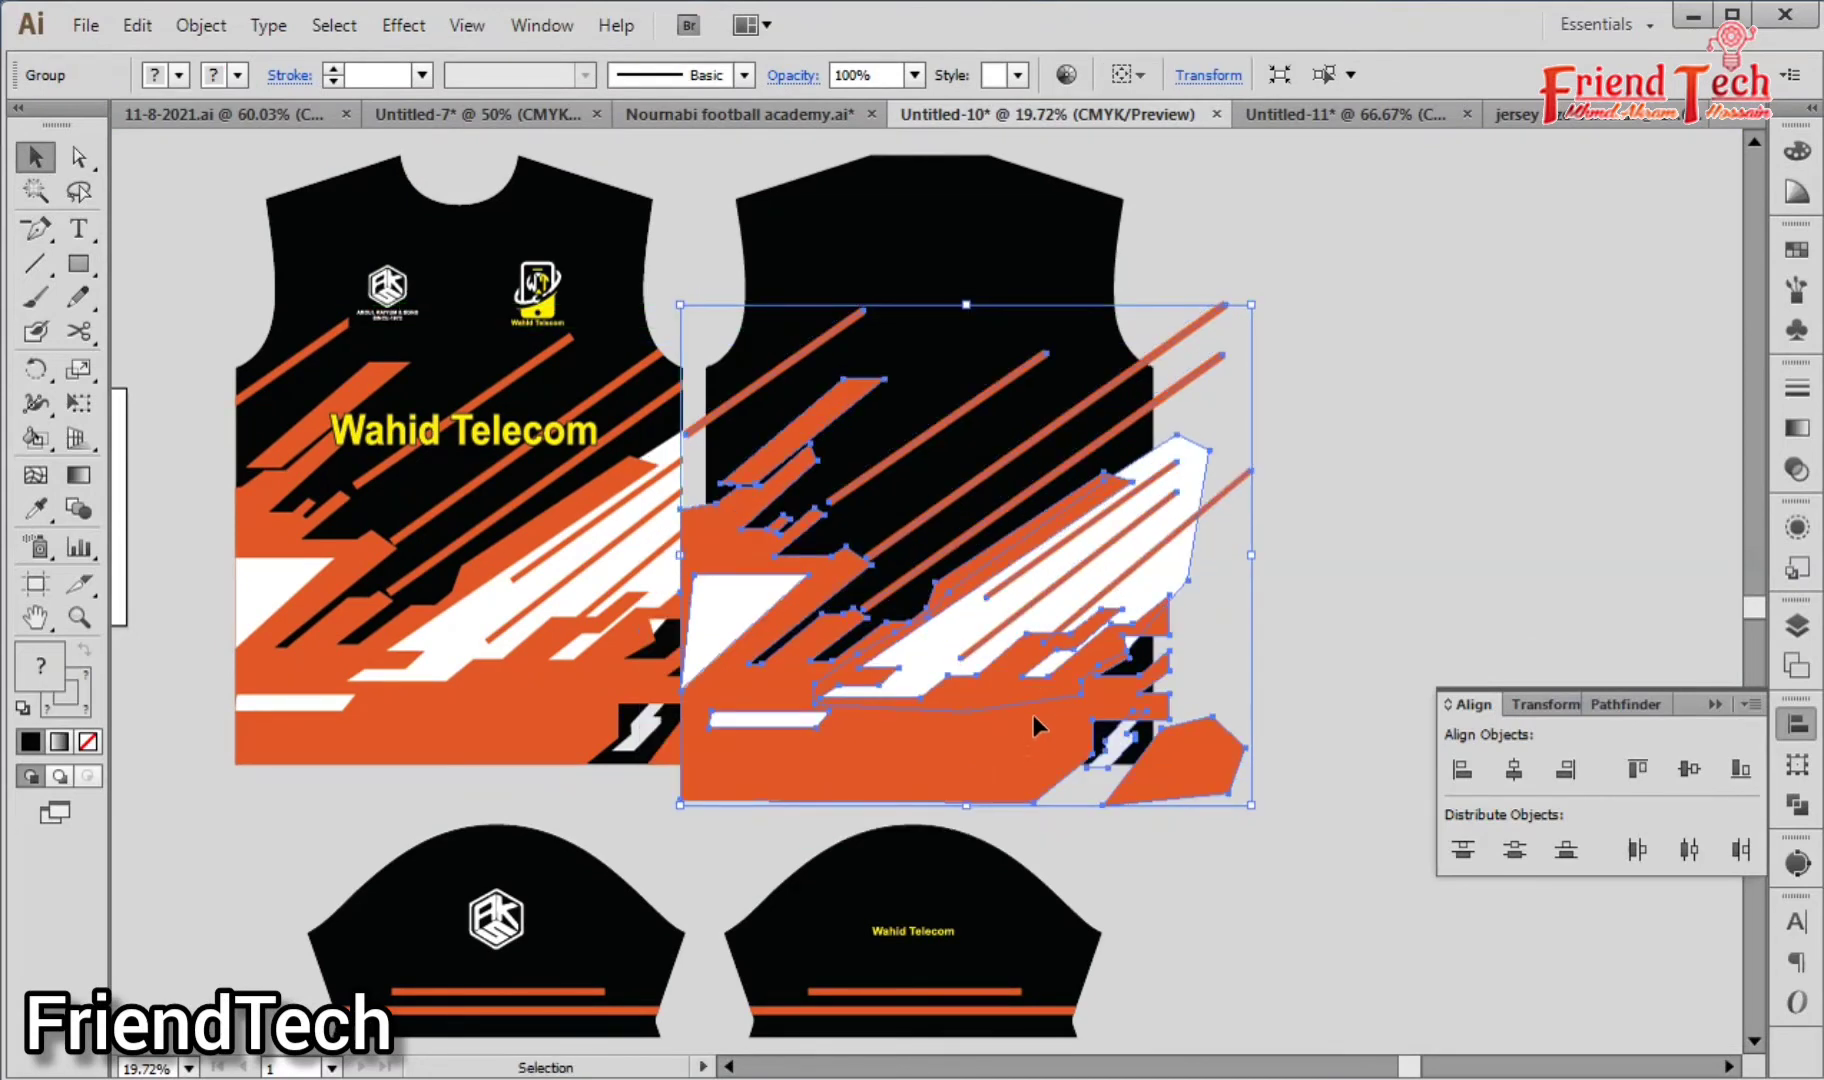
right_click(1033, 714)
mouse_move(1265, 935)
left_click(1313, 1034)
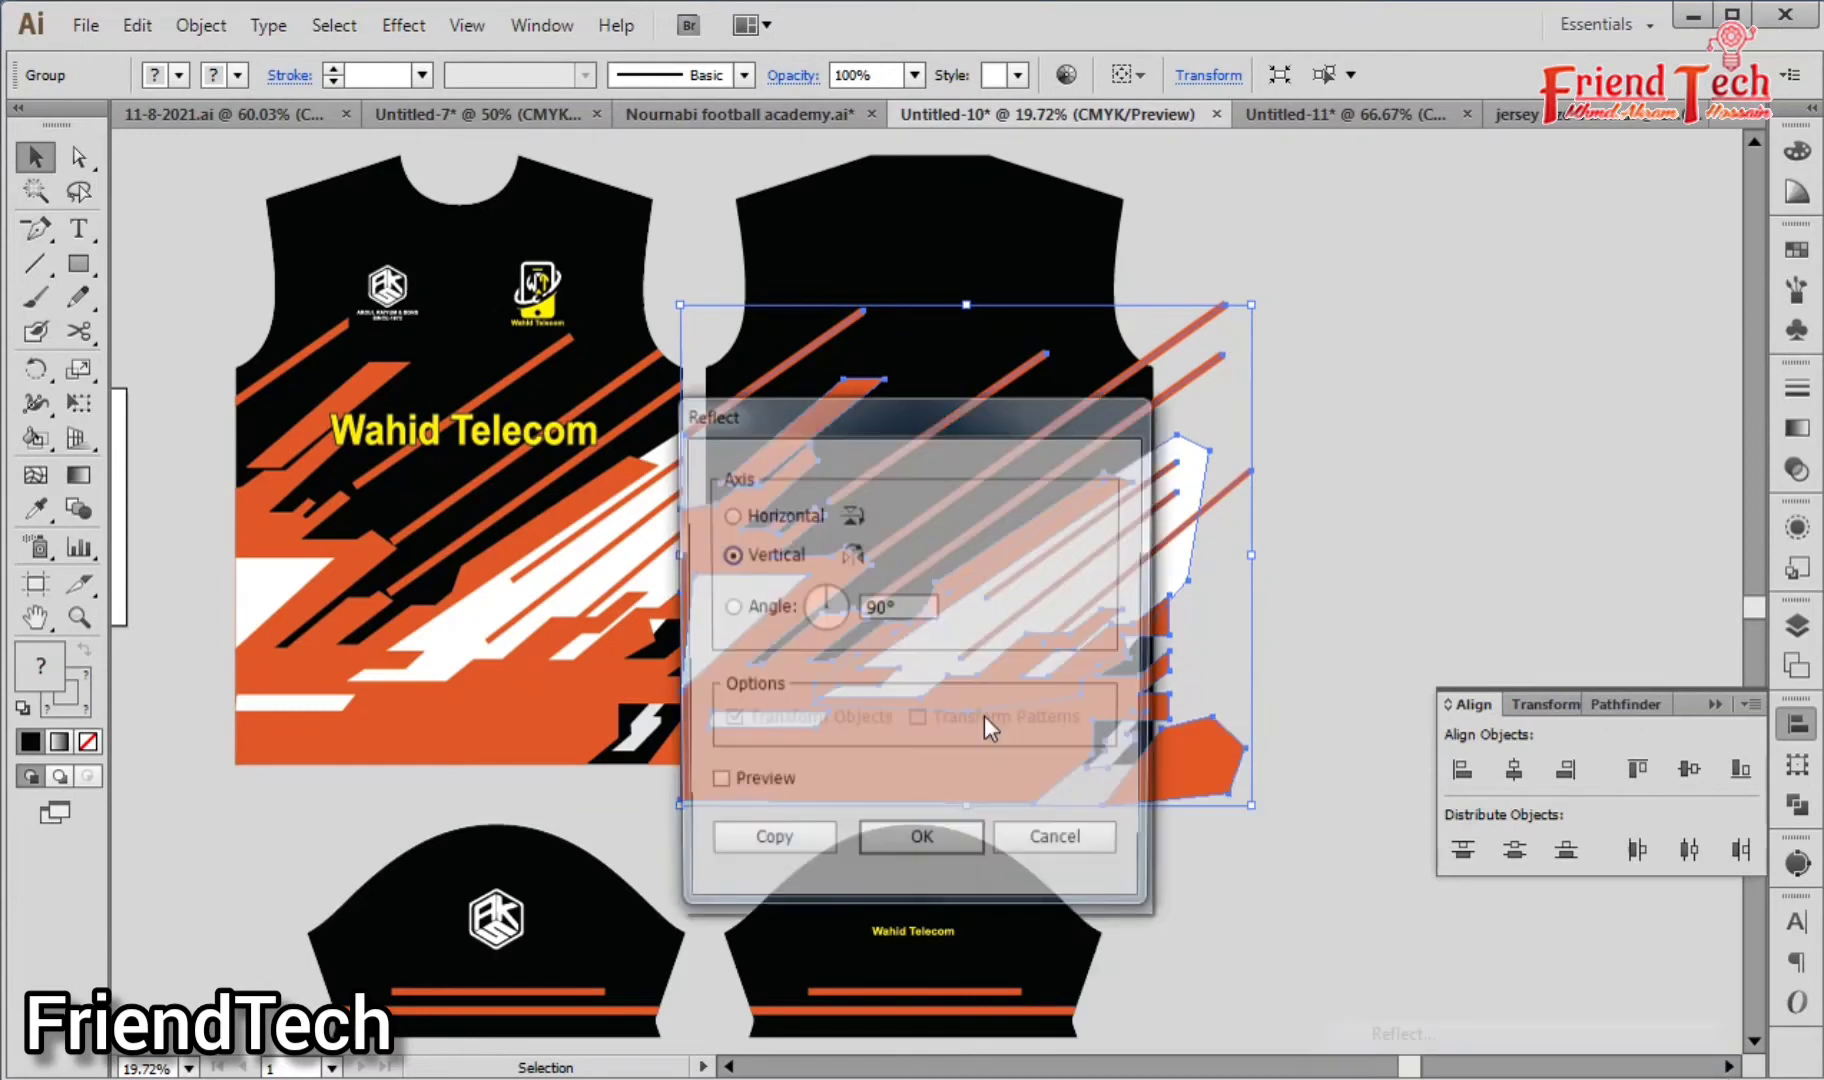
left_click(921, 836)
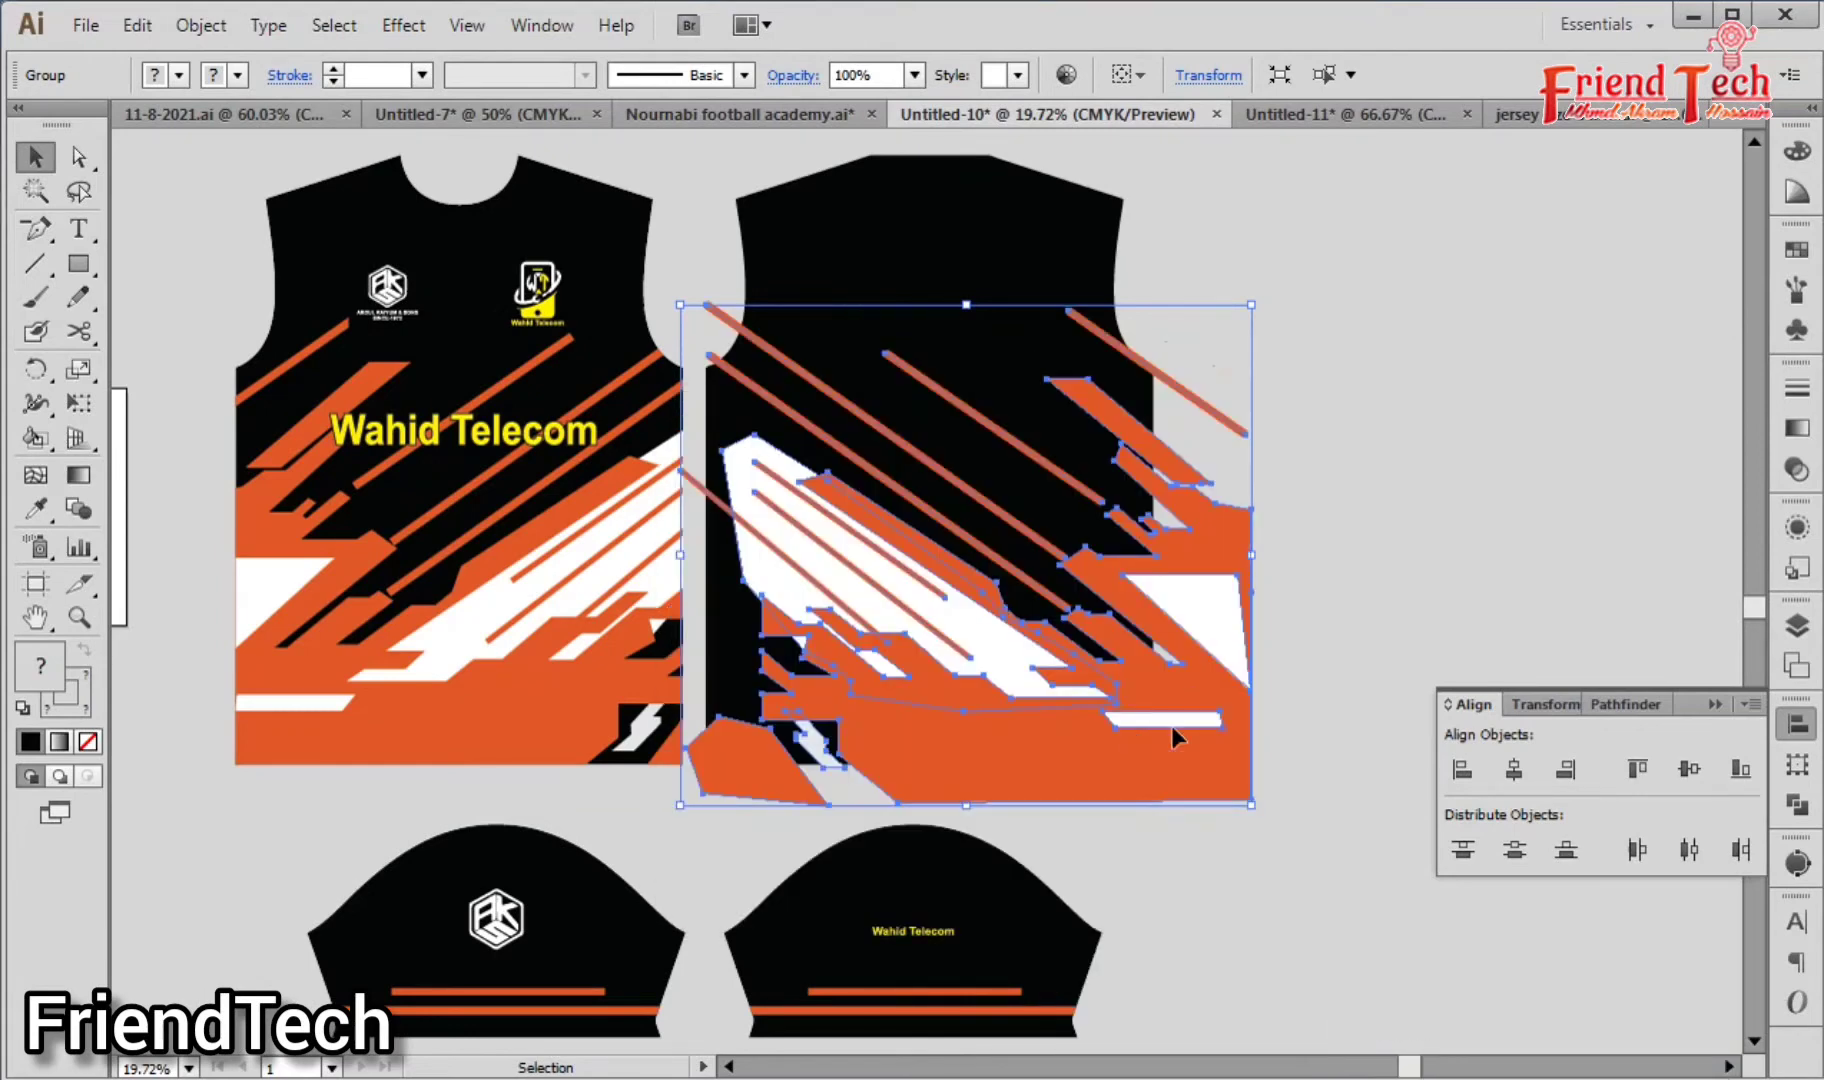
Step: Position the mirrored stripe artwork on the back piece so its pattern lines up with the front at the side seam
left_click_drag(1171, 725, 1131, 708)
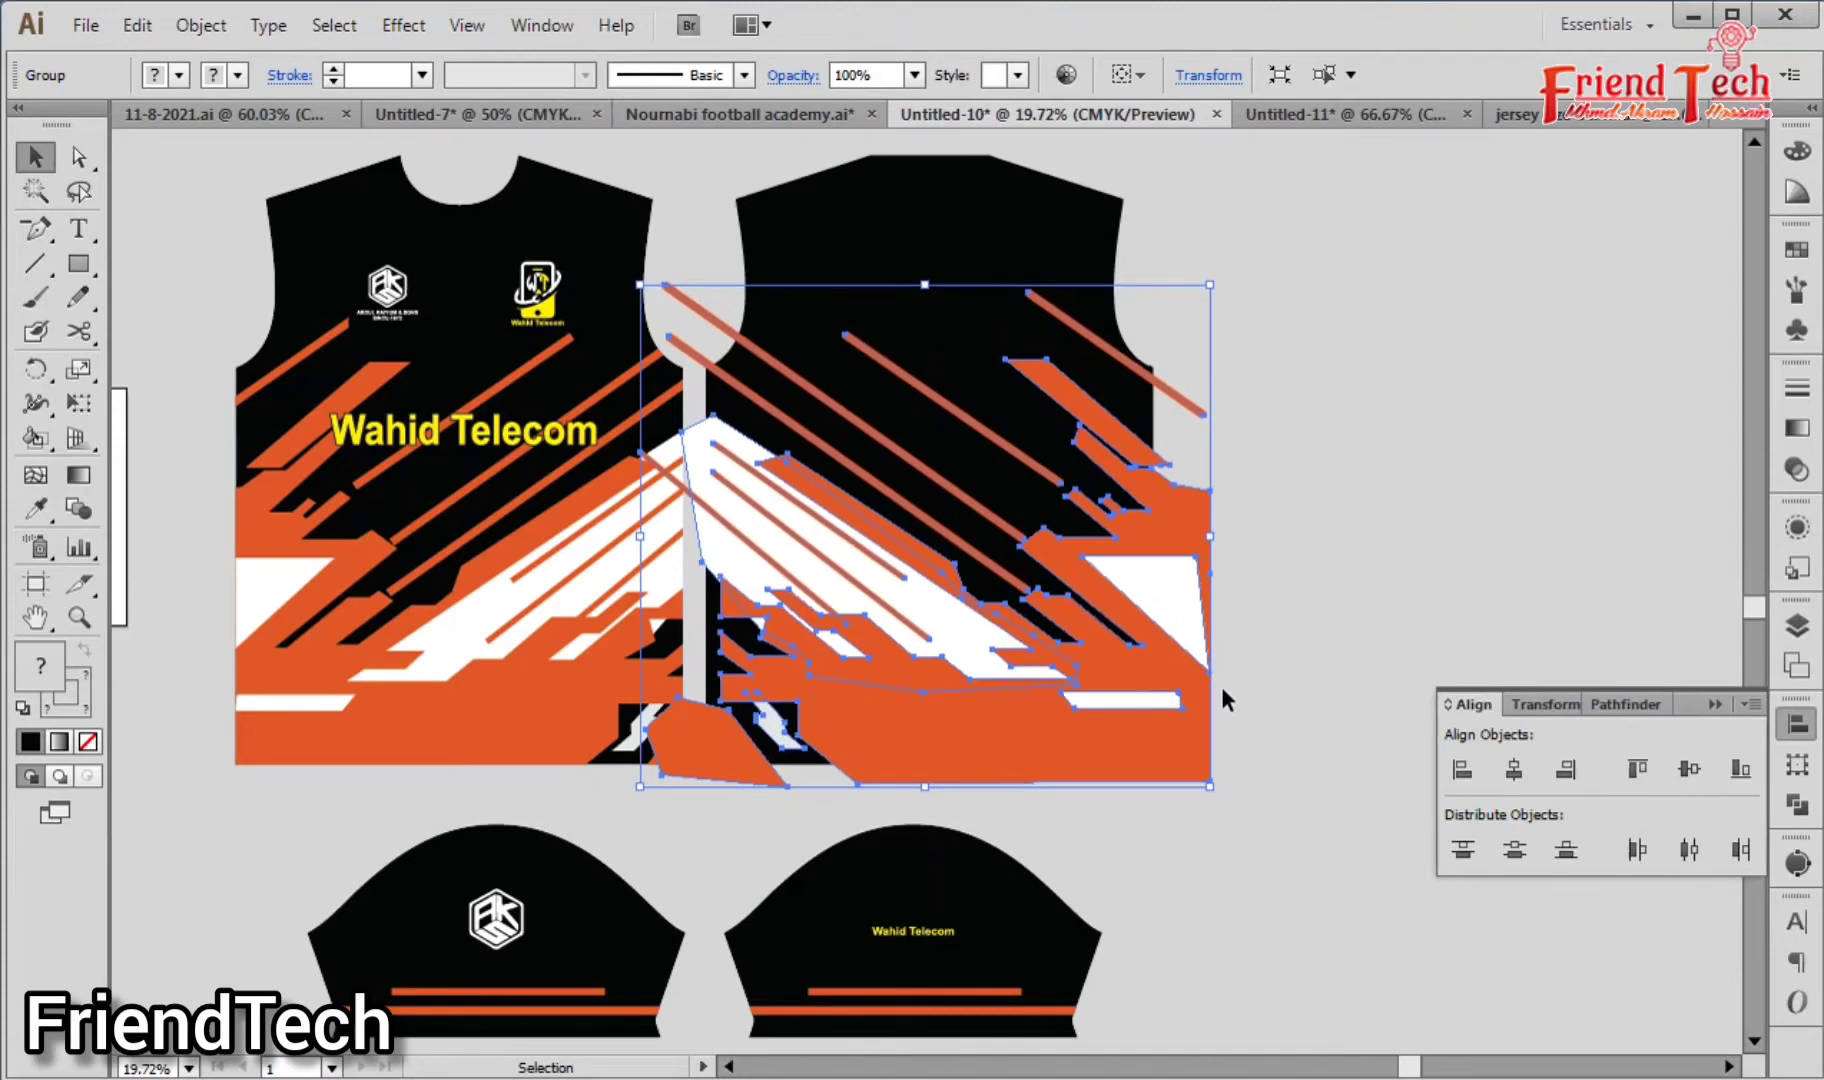
key("Left")
key("Left")
key("z")
left_click_drag(577, 203, 1352, 916)
key("space")
left_click_drag(1180, 831, 1144, 901)
key("v")
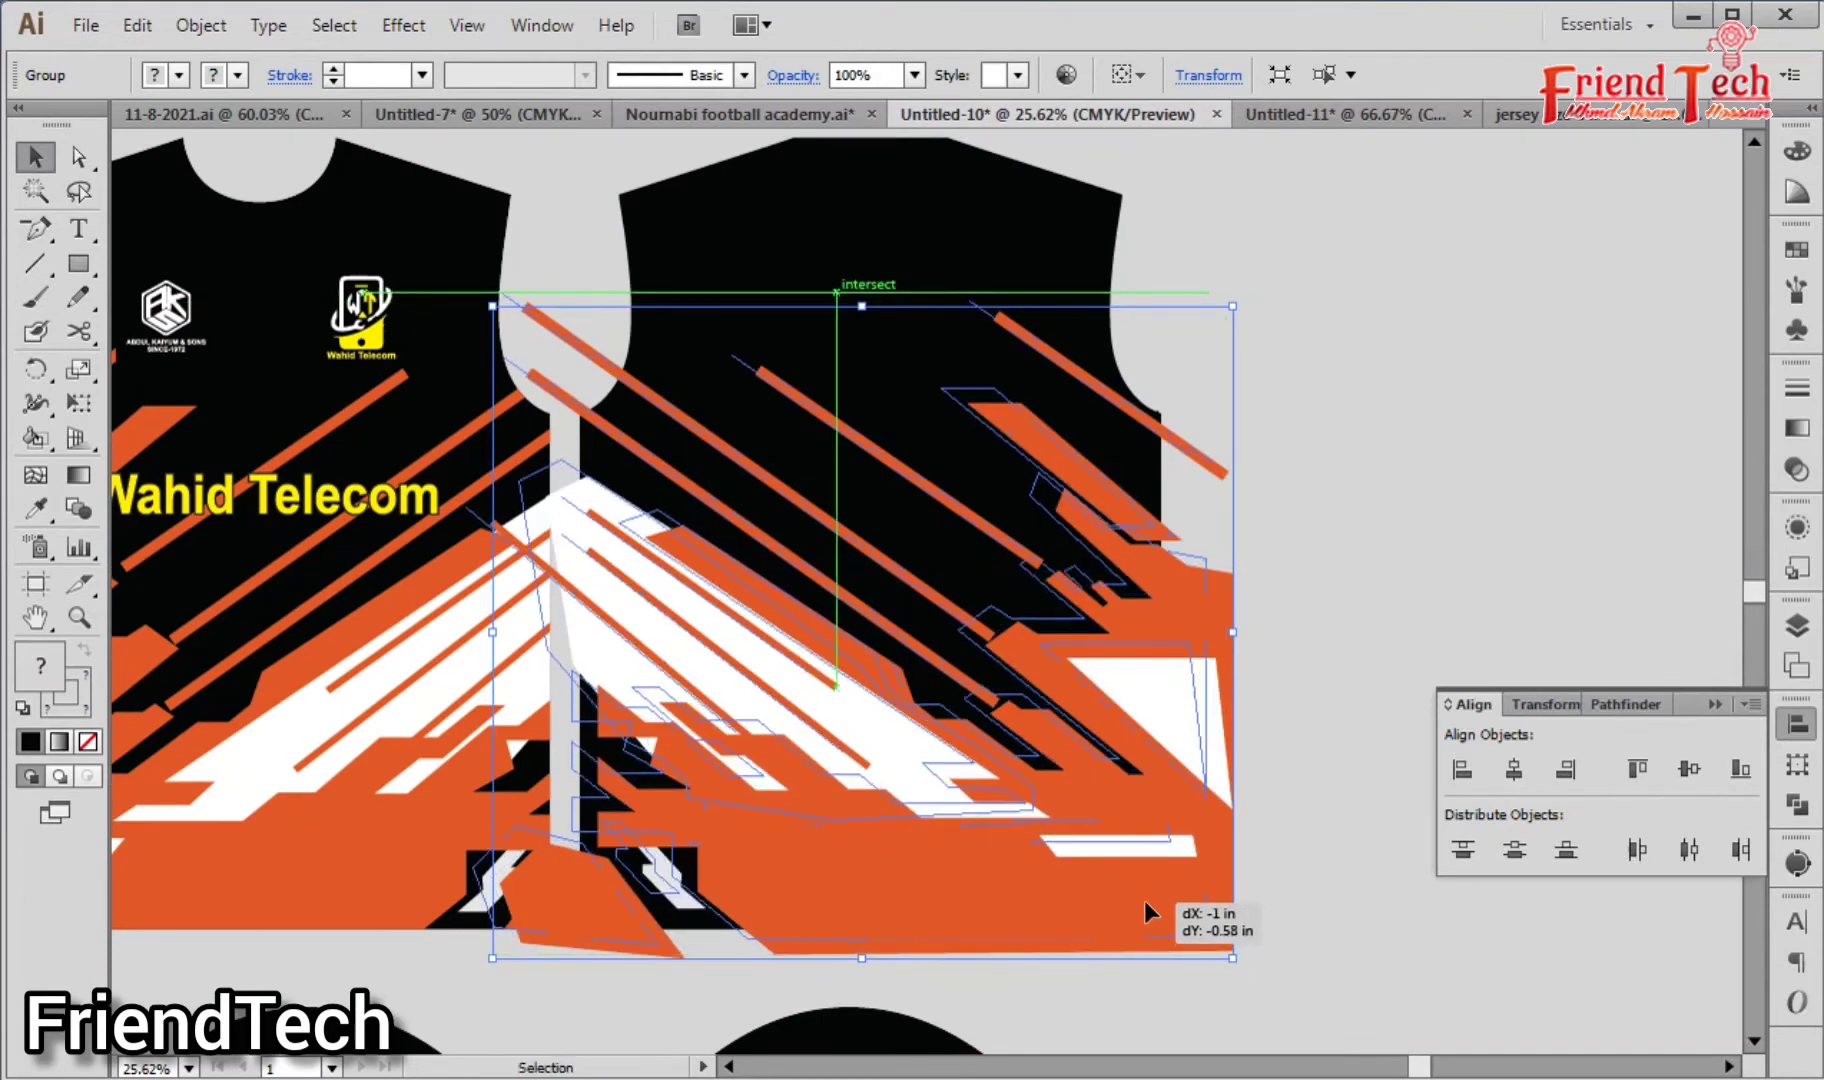
key("Down")
key("Down")
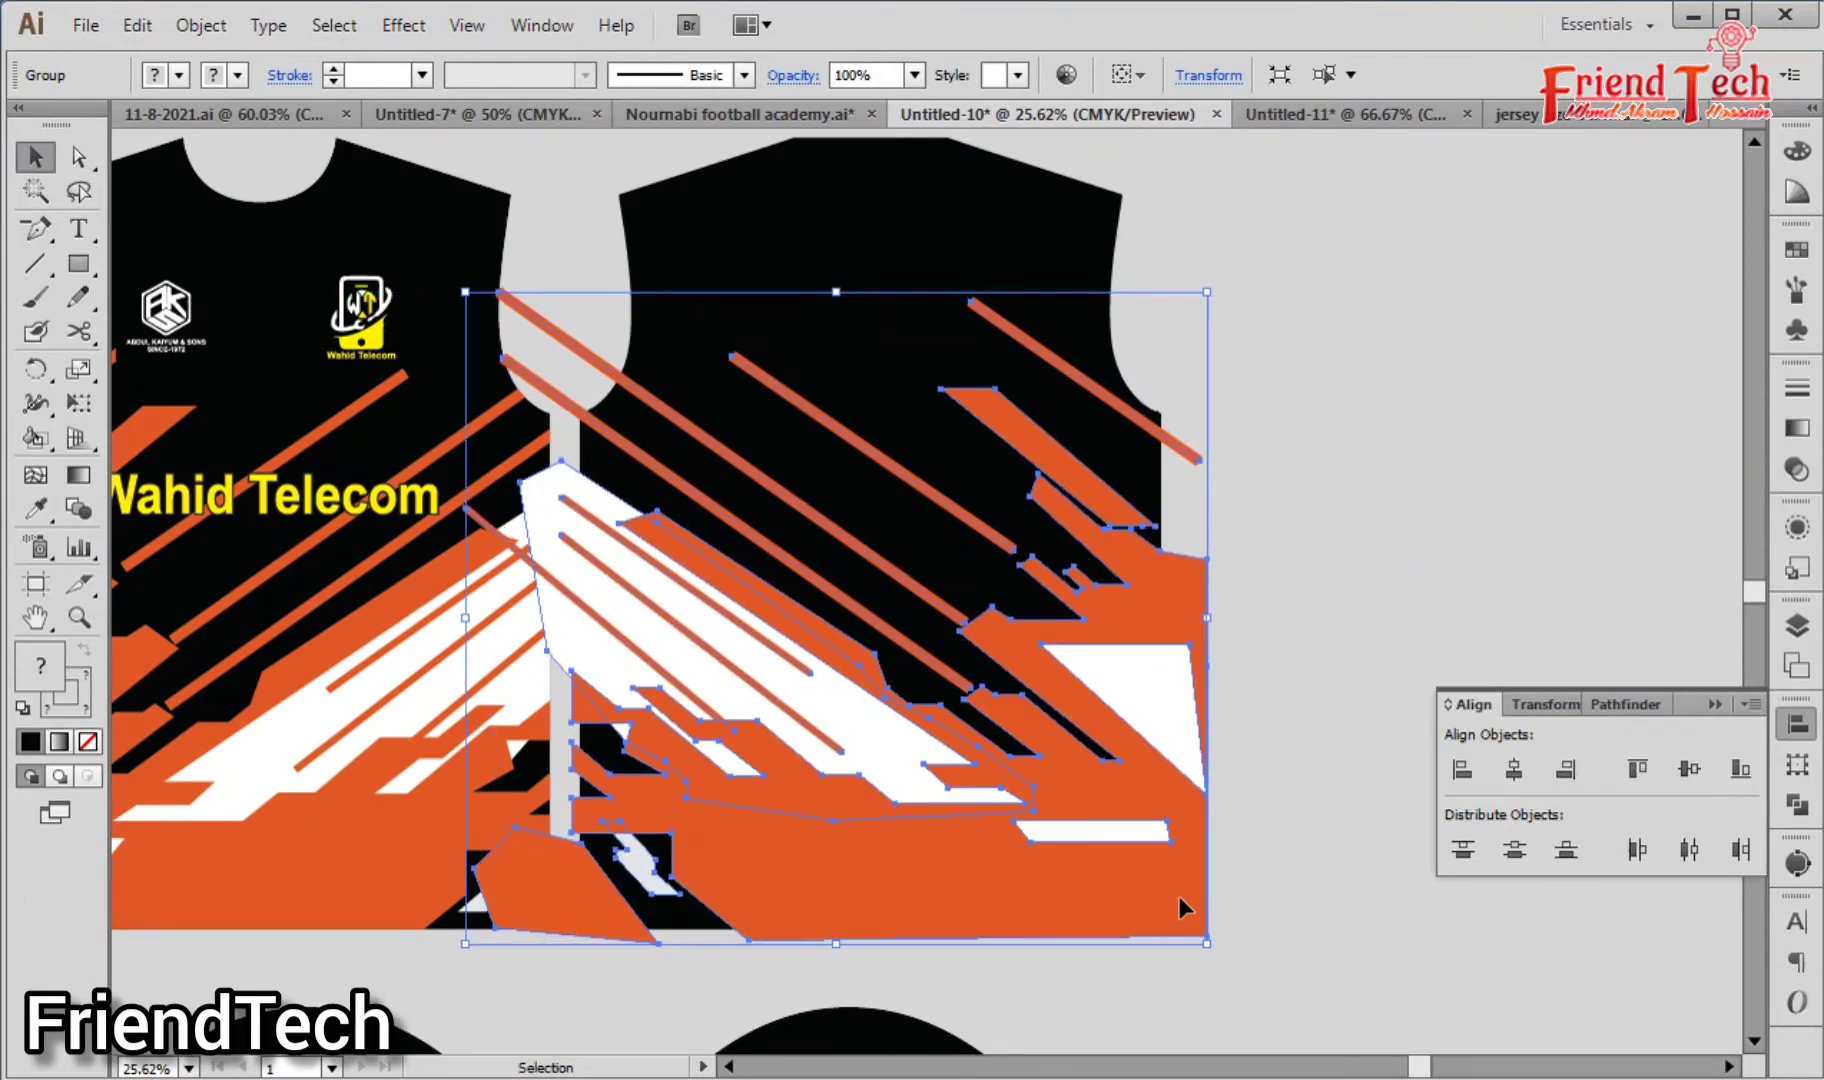
Step: Bring the black back piece to the front and use it as a clipping mask for the mirrored stripe artwork
left_click(1328, 632)
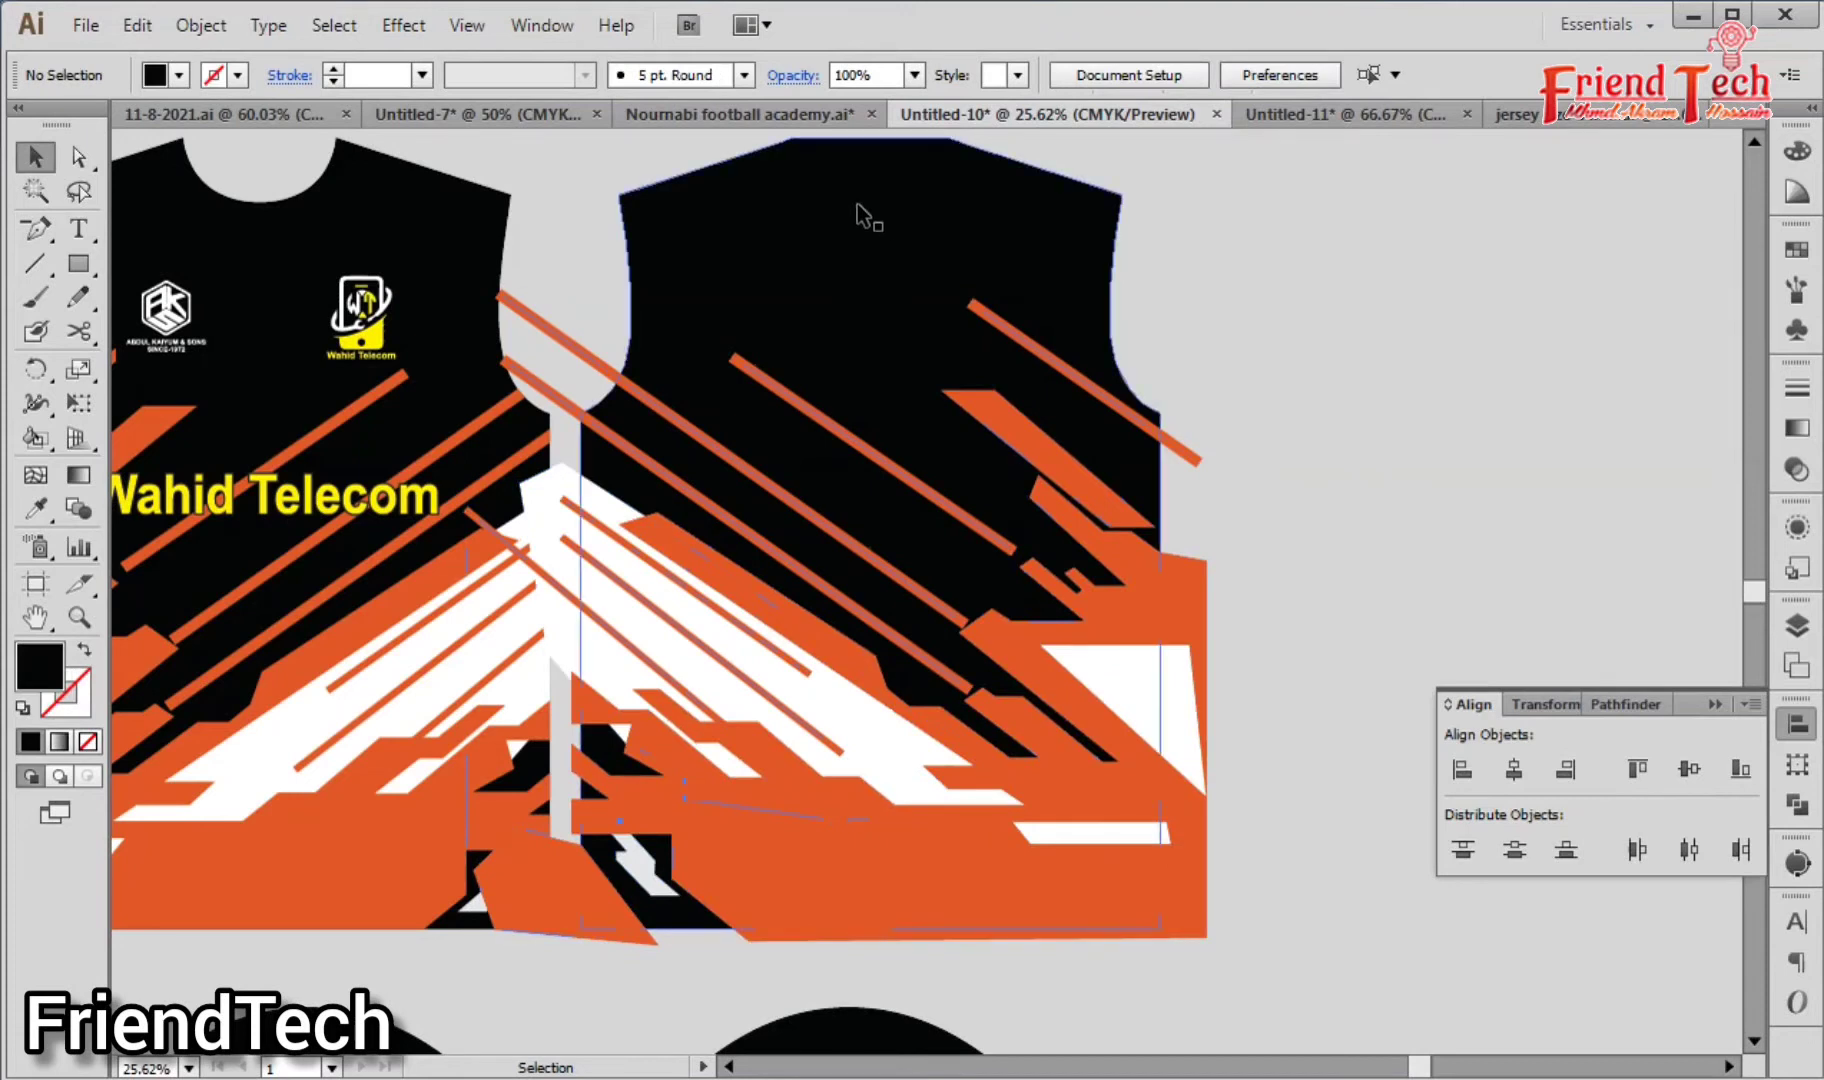
left_click(859, 211)
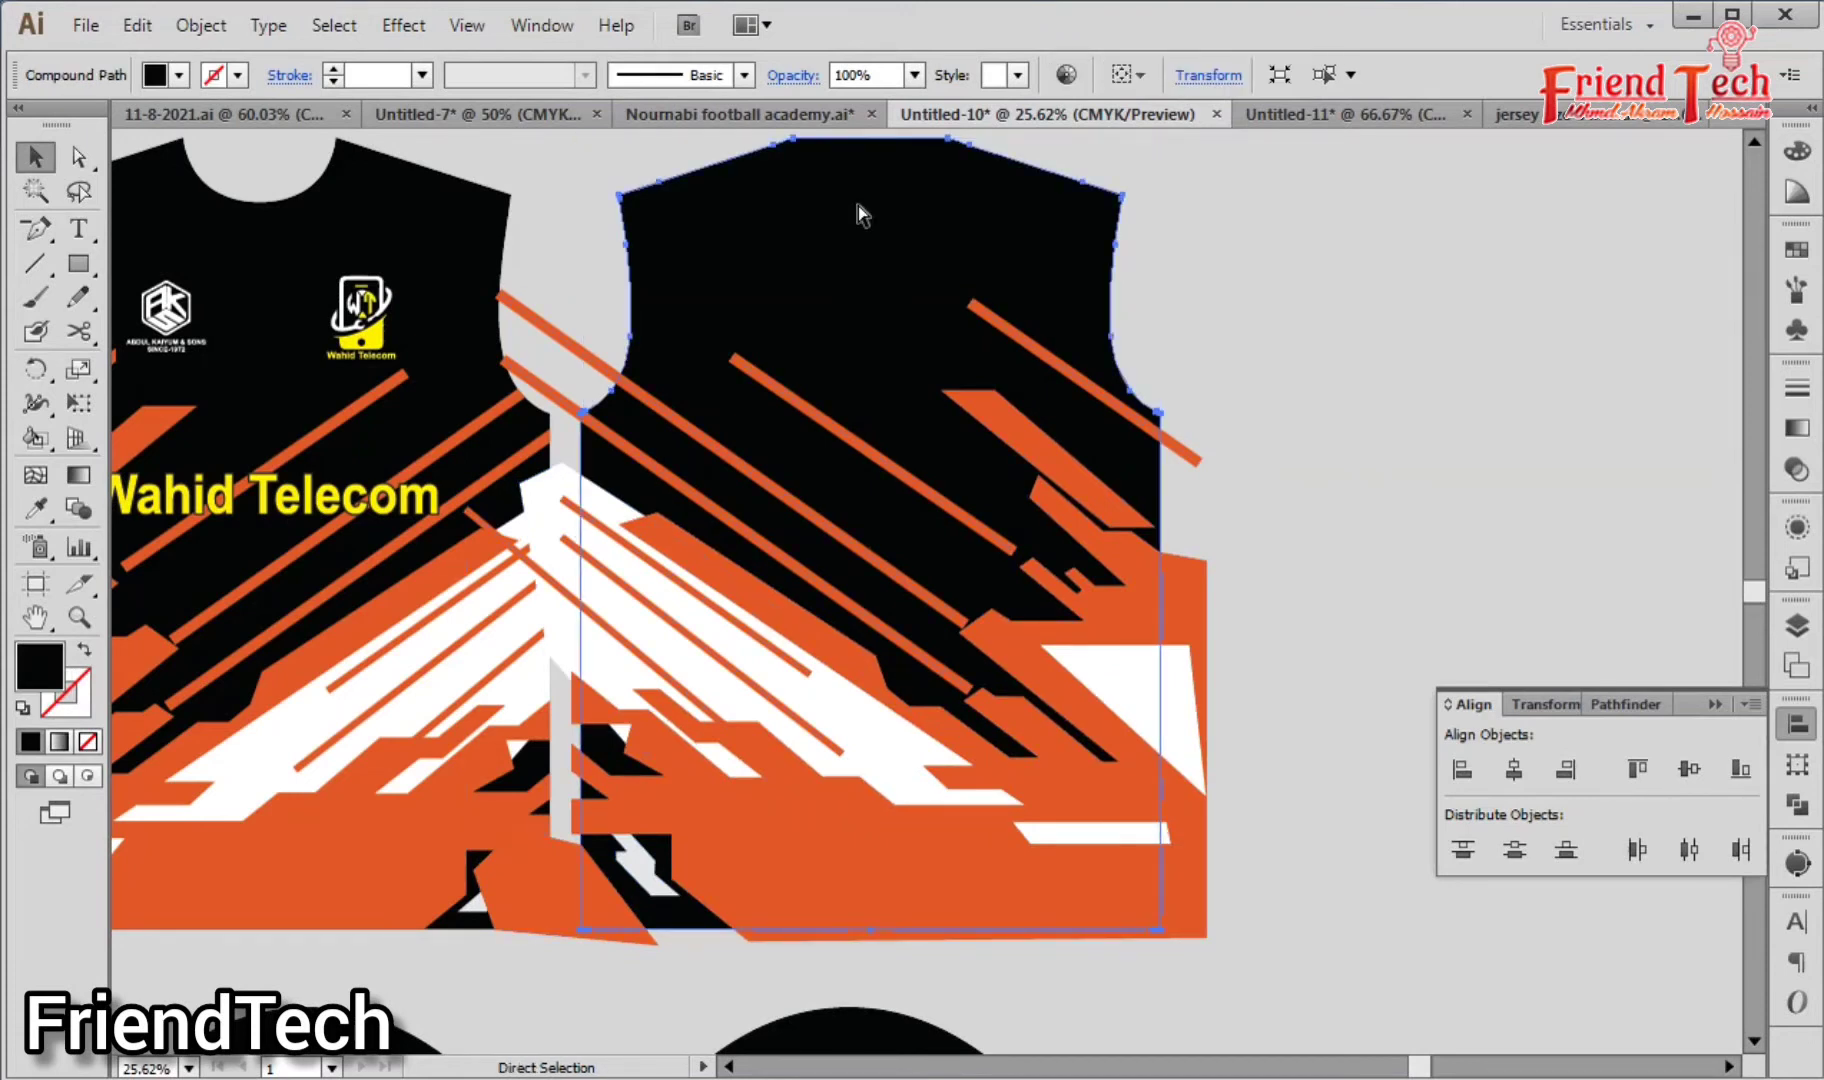
key("ctrl+shift+bracketright")
left_click_drag(901, 877, 885, 895)
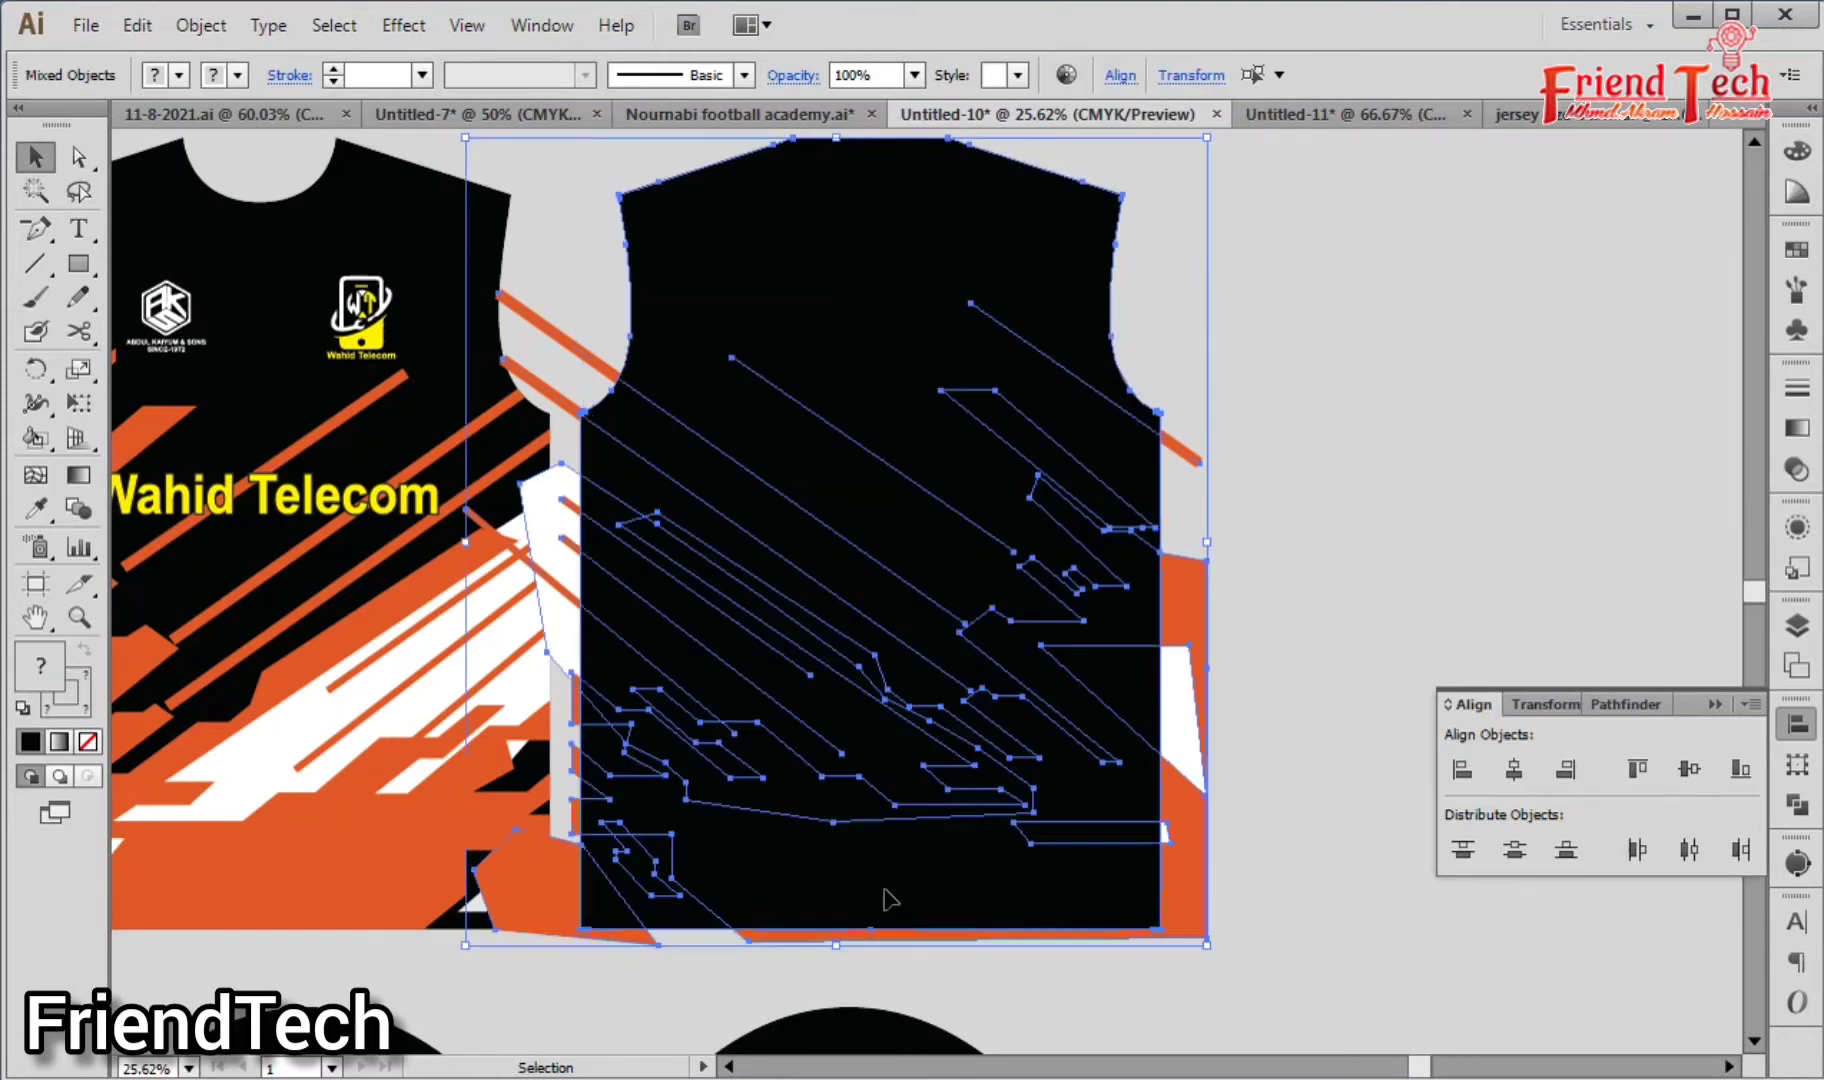
key("ctrl+7")
key("ctrl+shift+a")
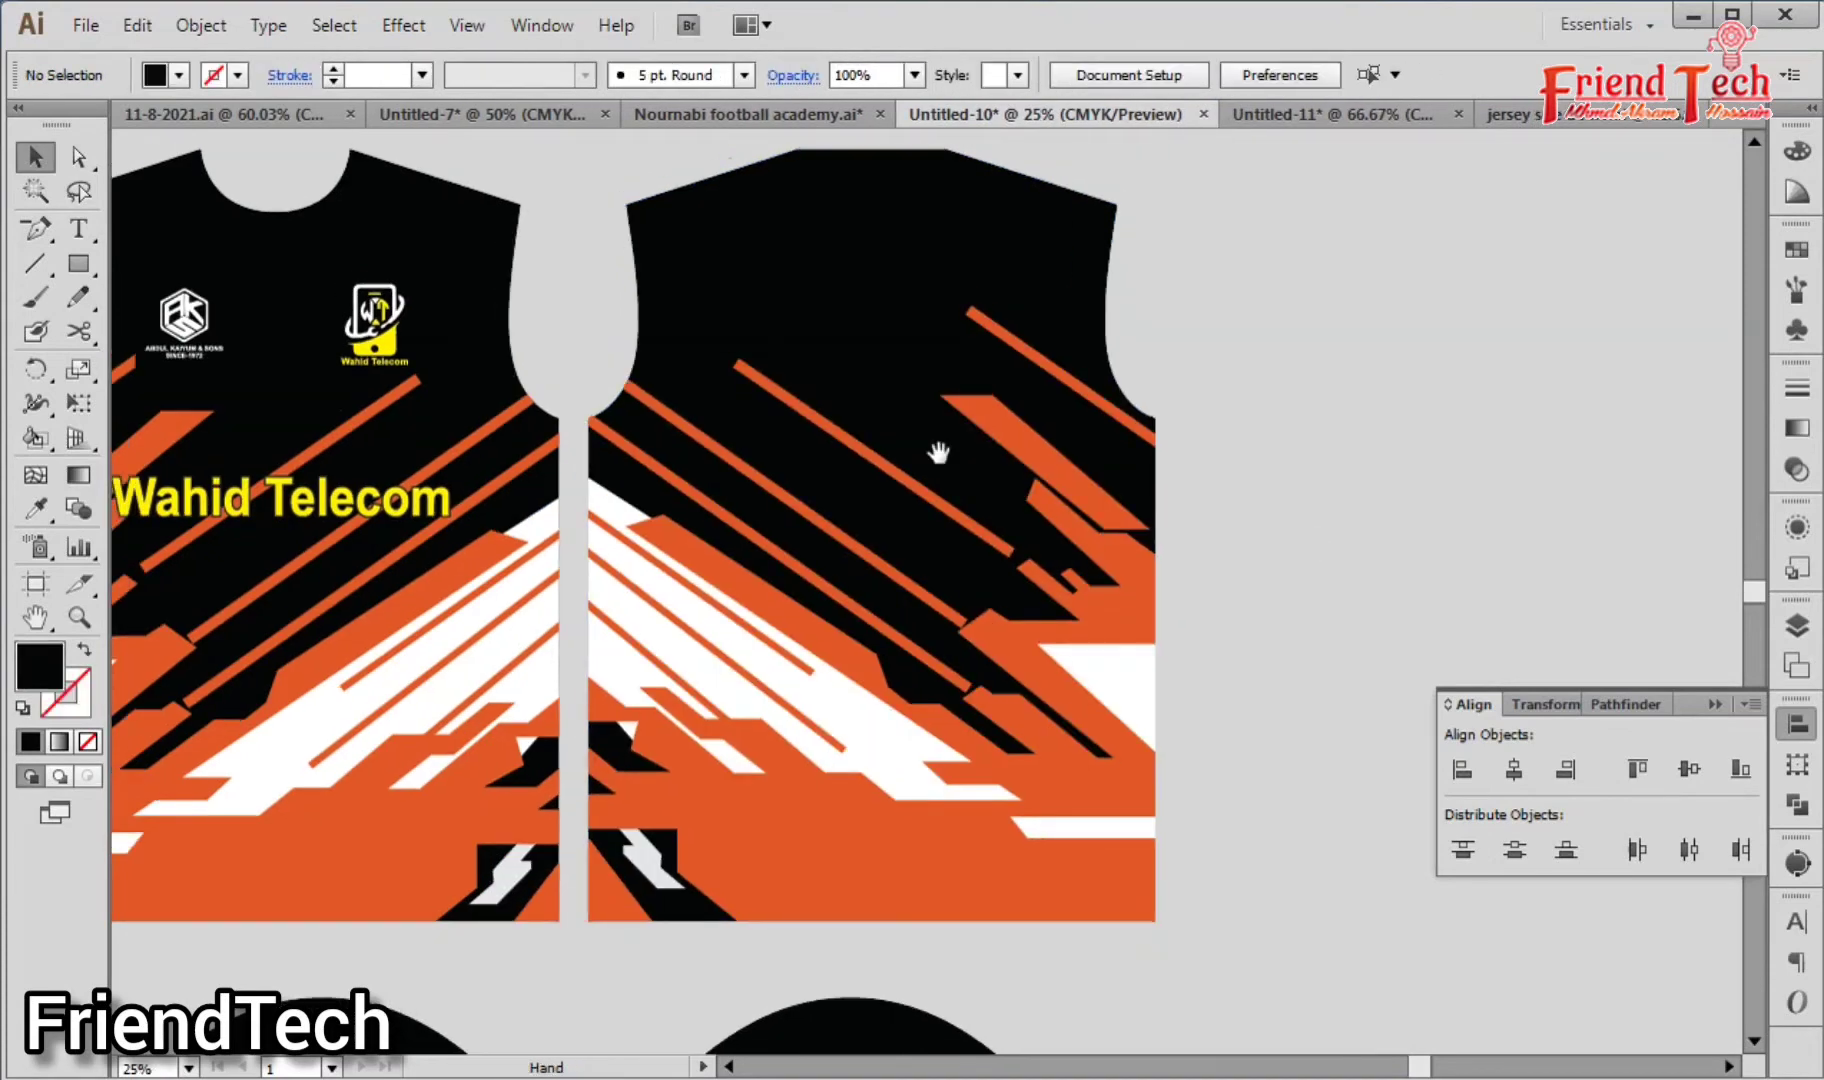
Step: Add the player's name as text on the upper back and enlarge it to about 243 pt
left_click_drag(937, 448, 1120, 407)
left_click_drag(1385, 261, 1278, 305)
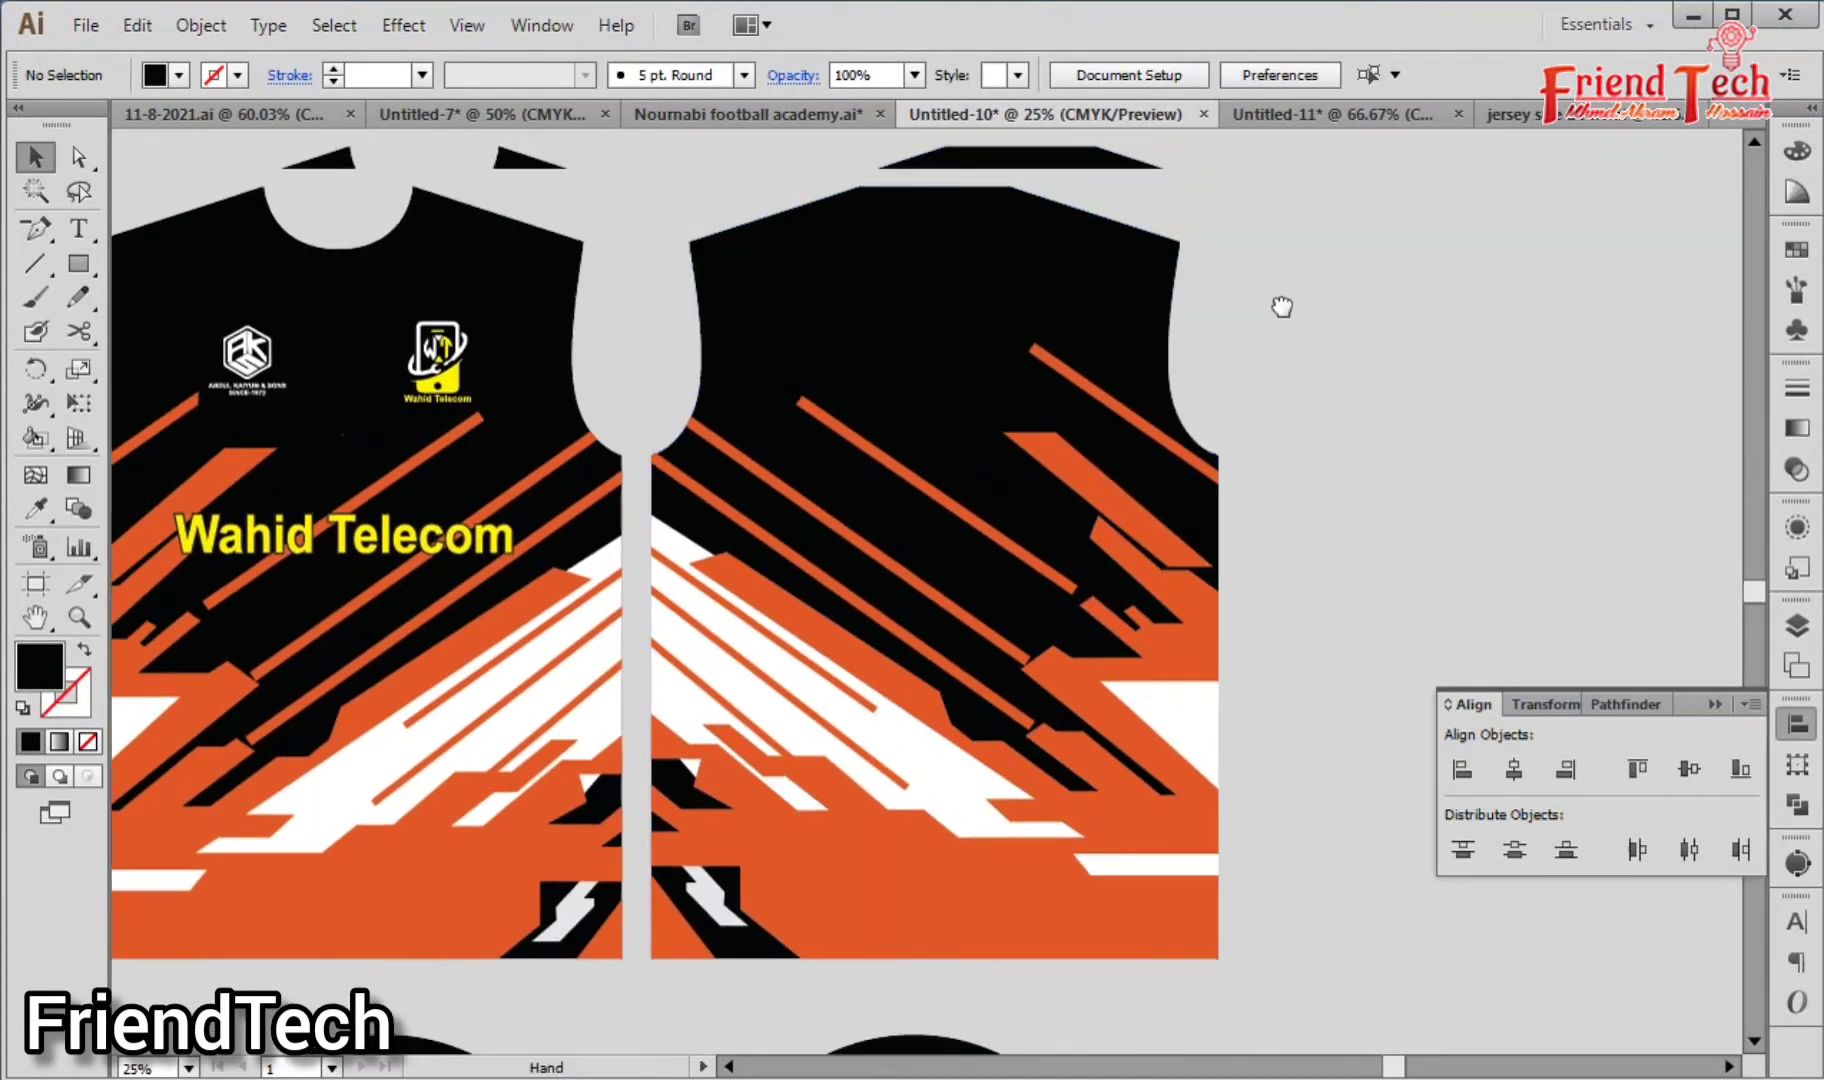
key("z")
left_click_drag(662, 197, 1251, 637)
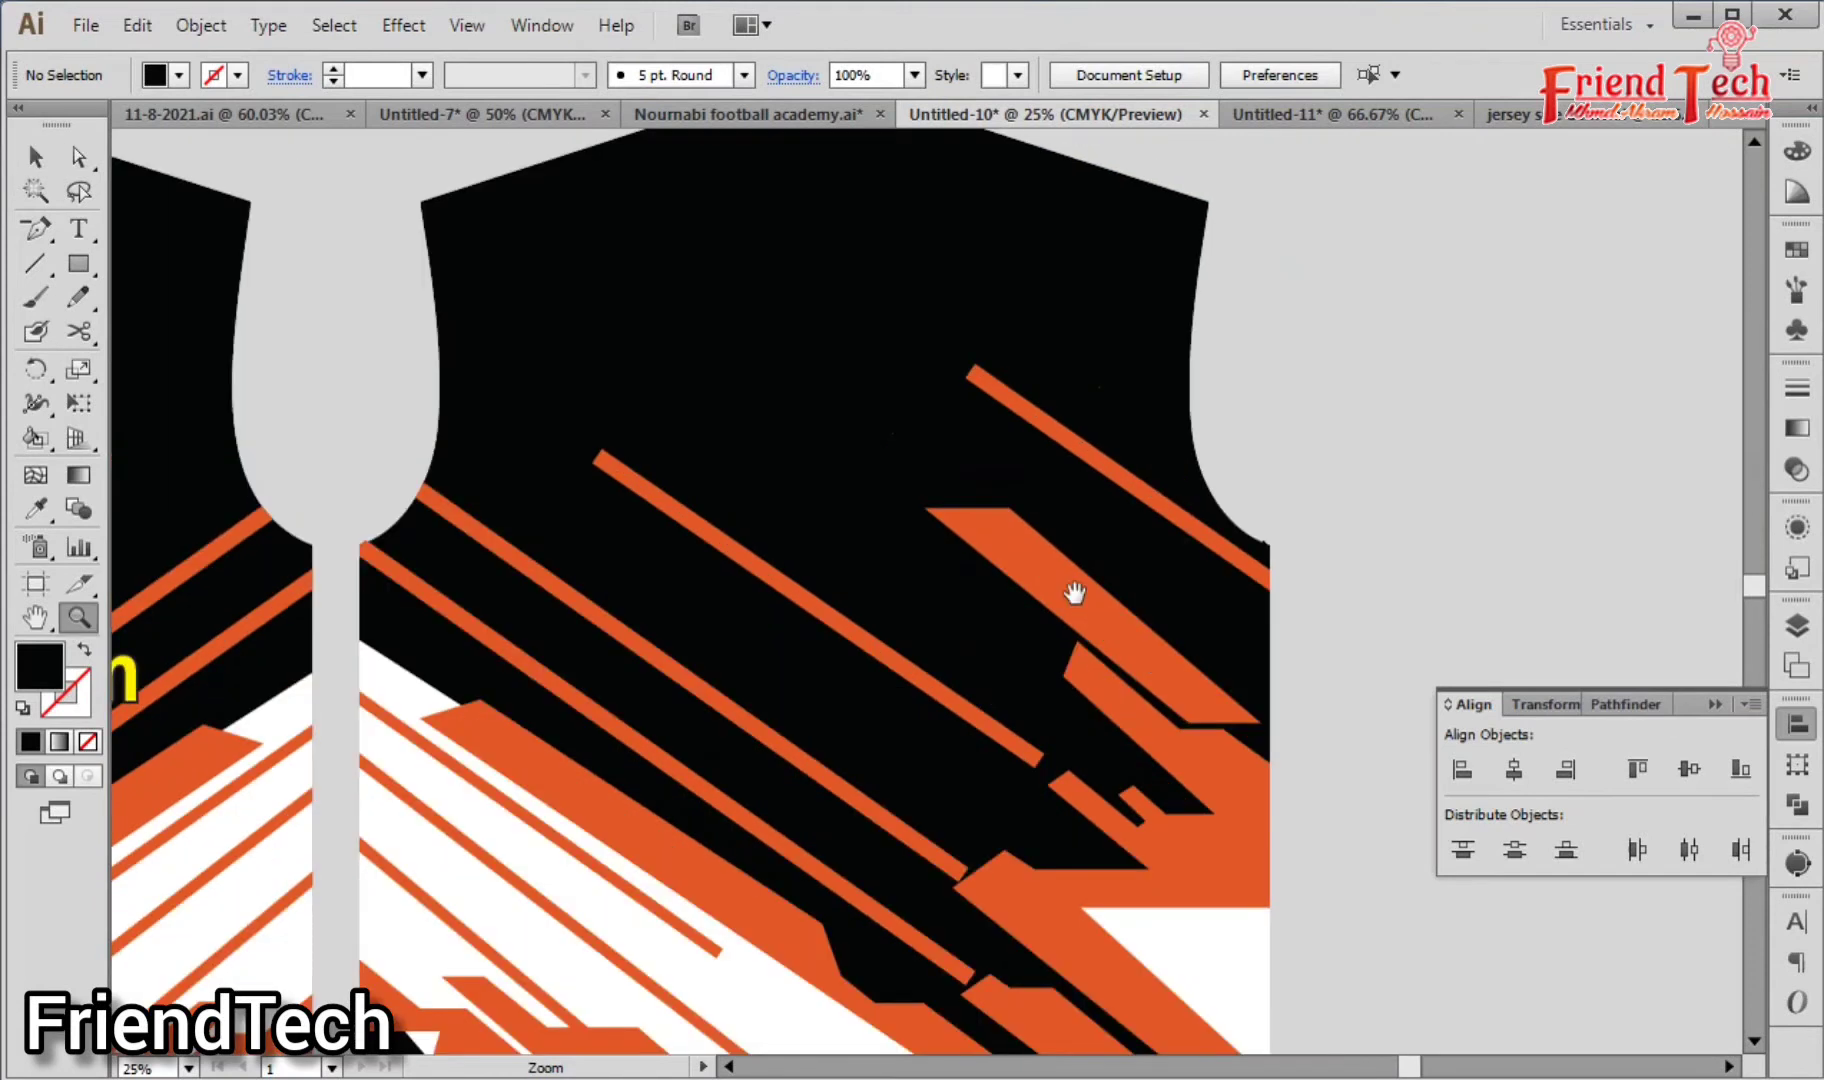
key("t")
left_click(799, 413)
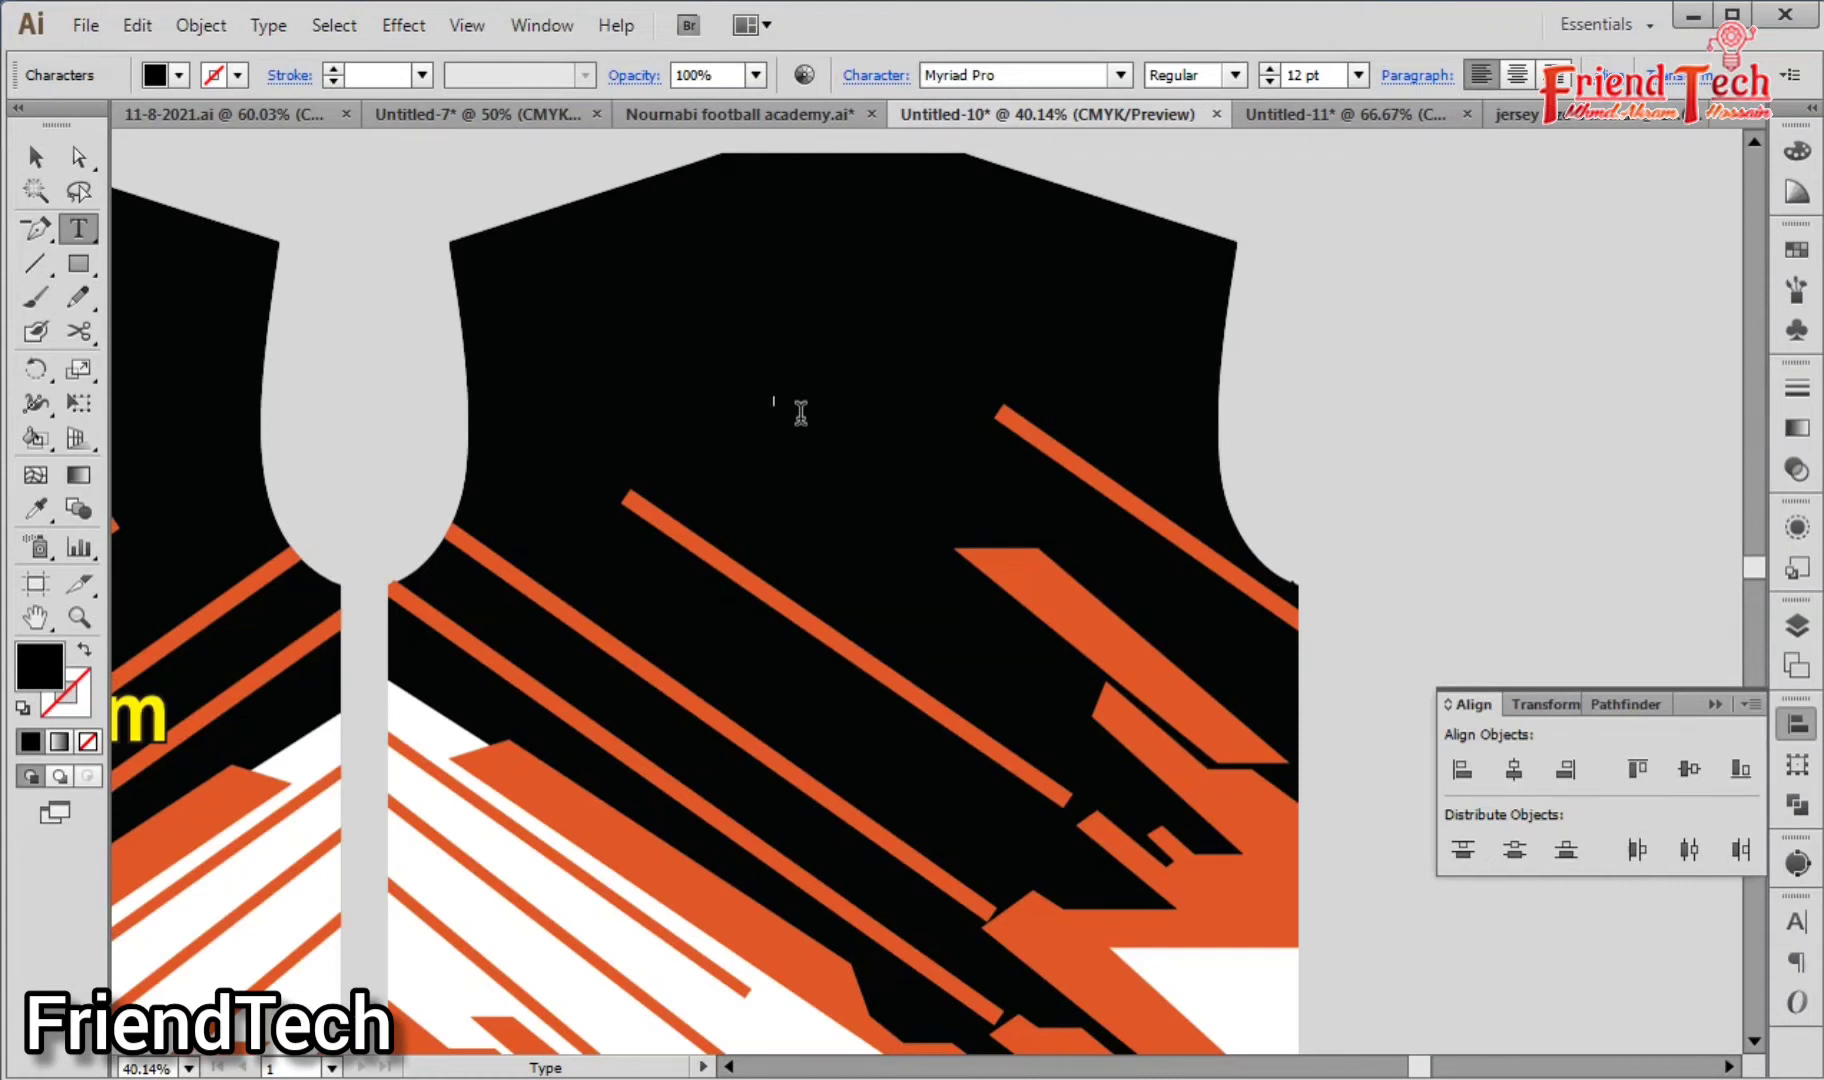
key("Escape")
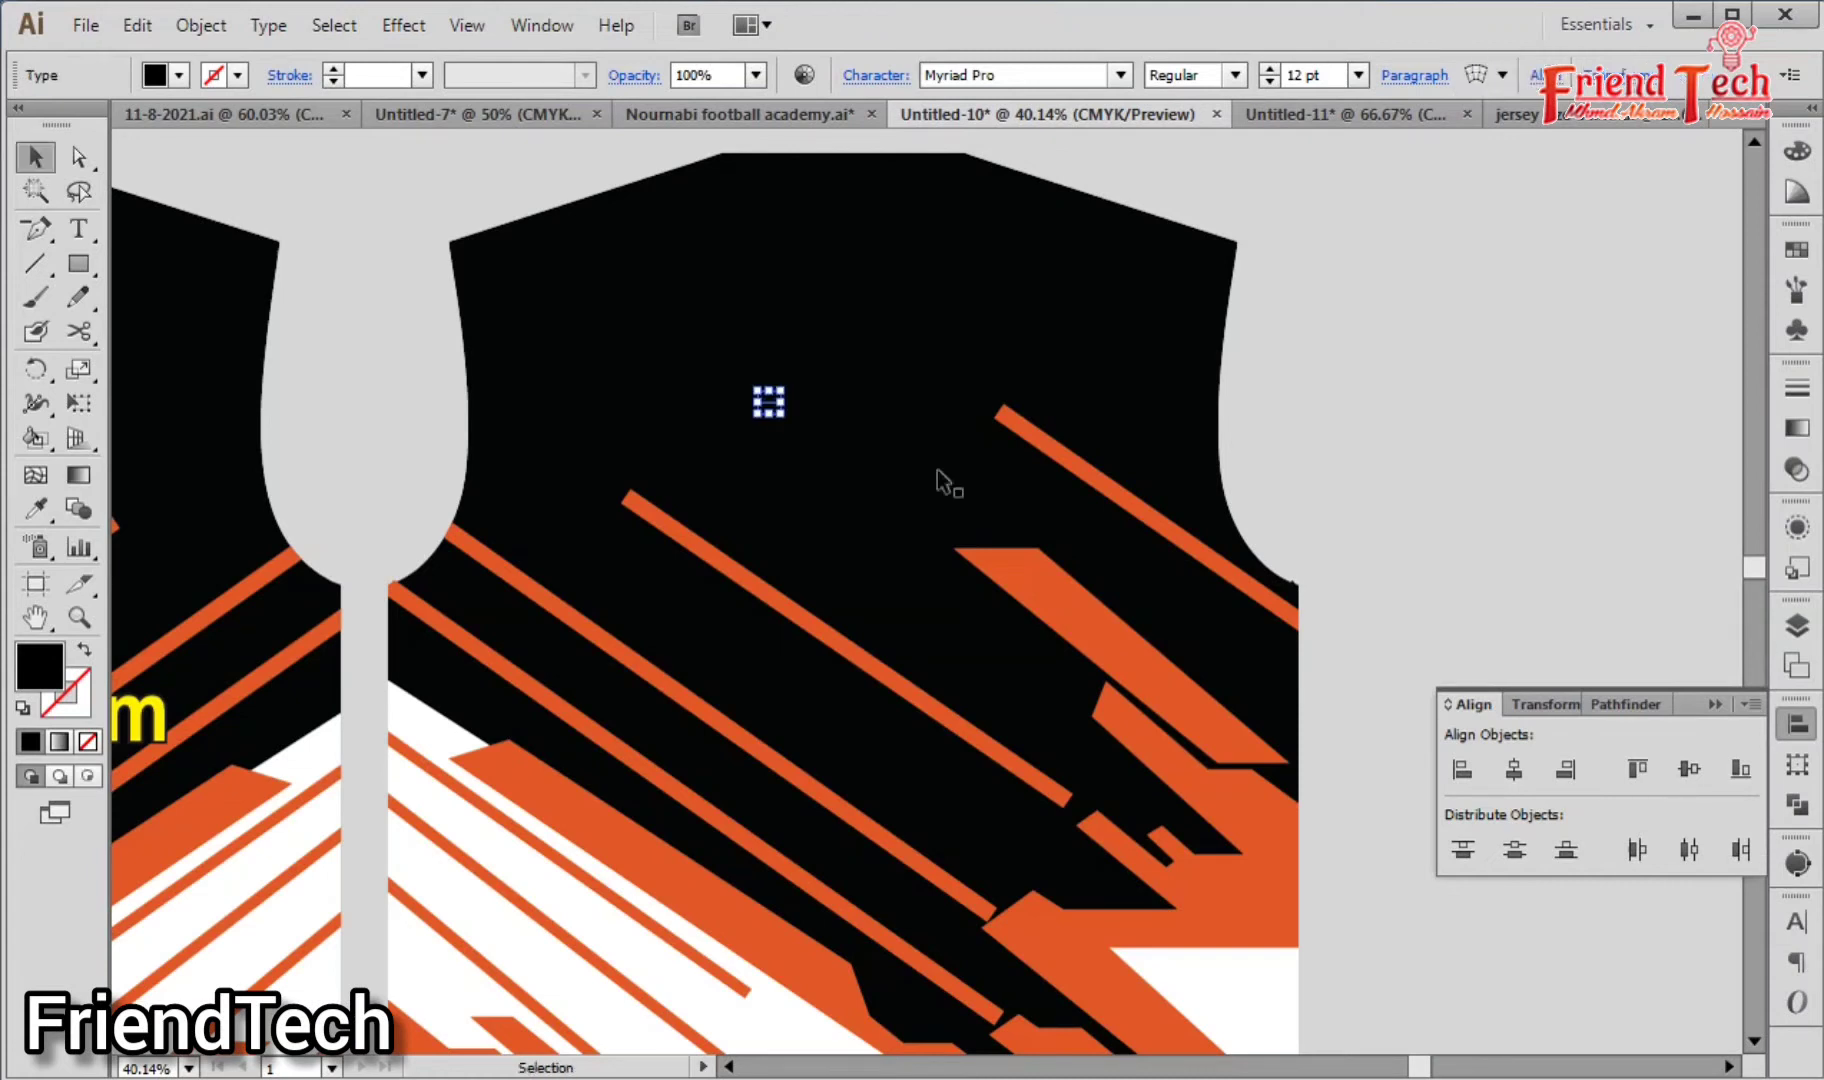
left_click_drag(786, 403, 998, 468)
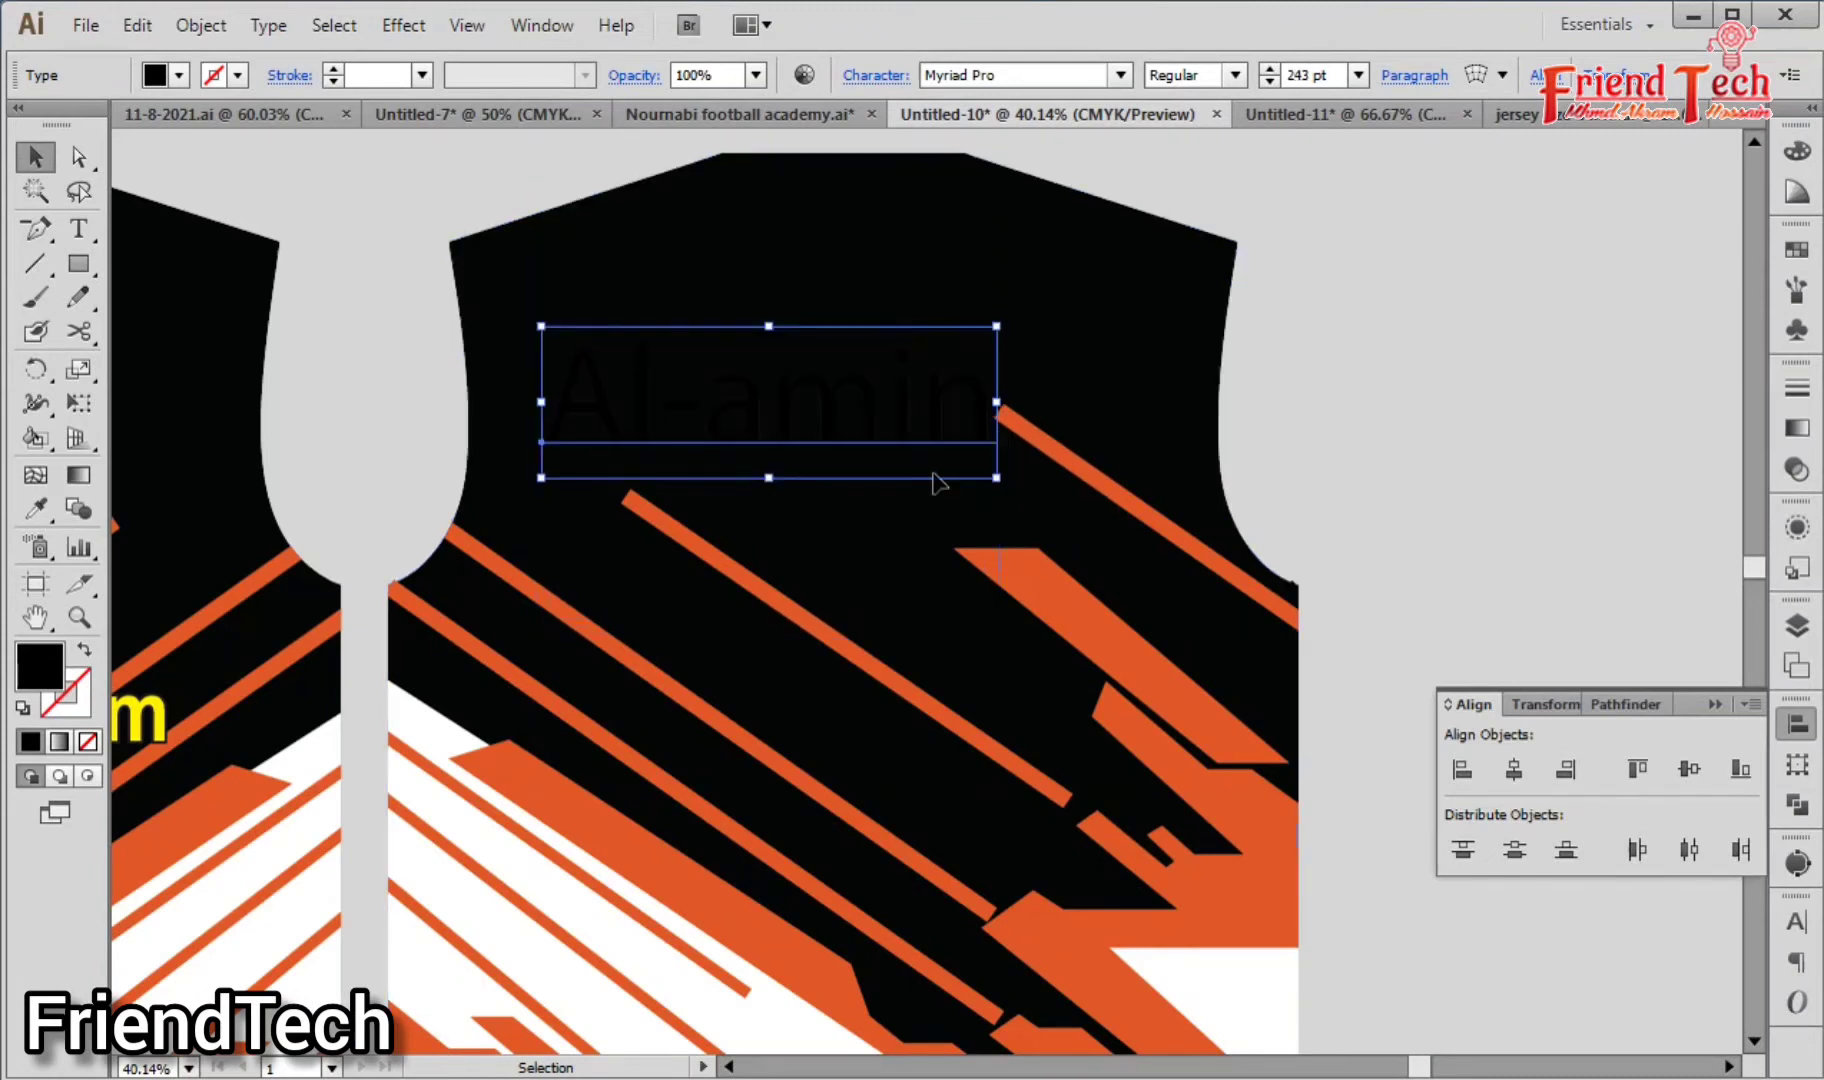
Step: Colour the player's name white and set it in Qatar2022 Arabic Bold with all caps
left_click(1797, 150)
left_click(1491, 166)
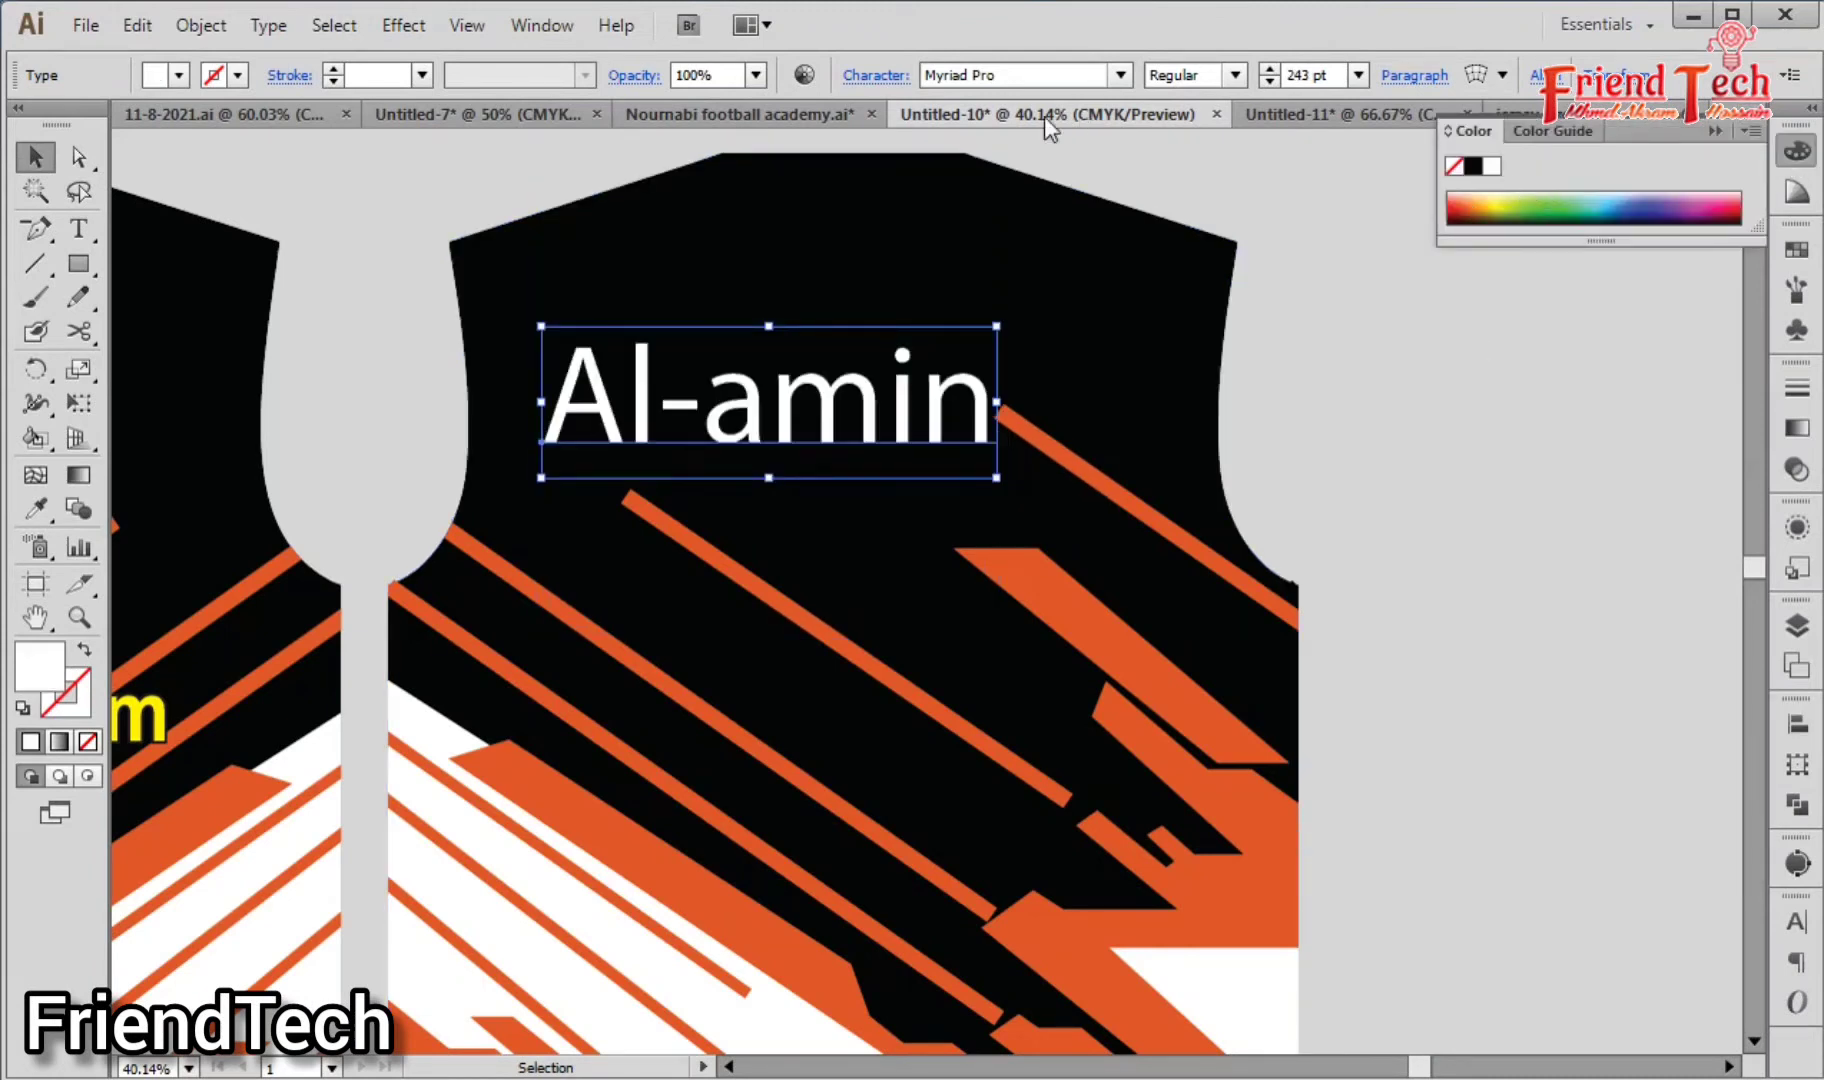
left_click(1797, 921)
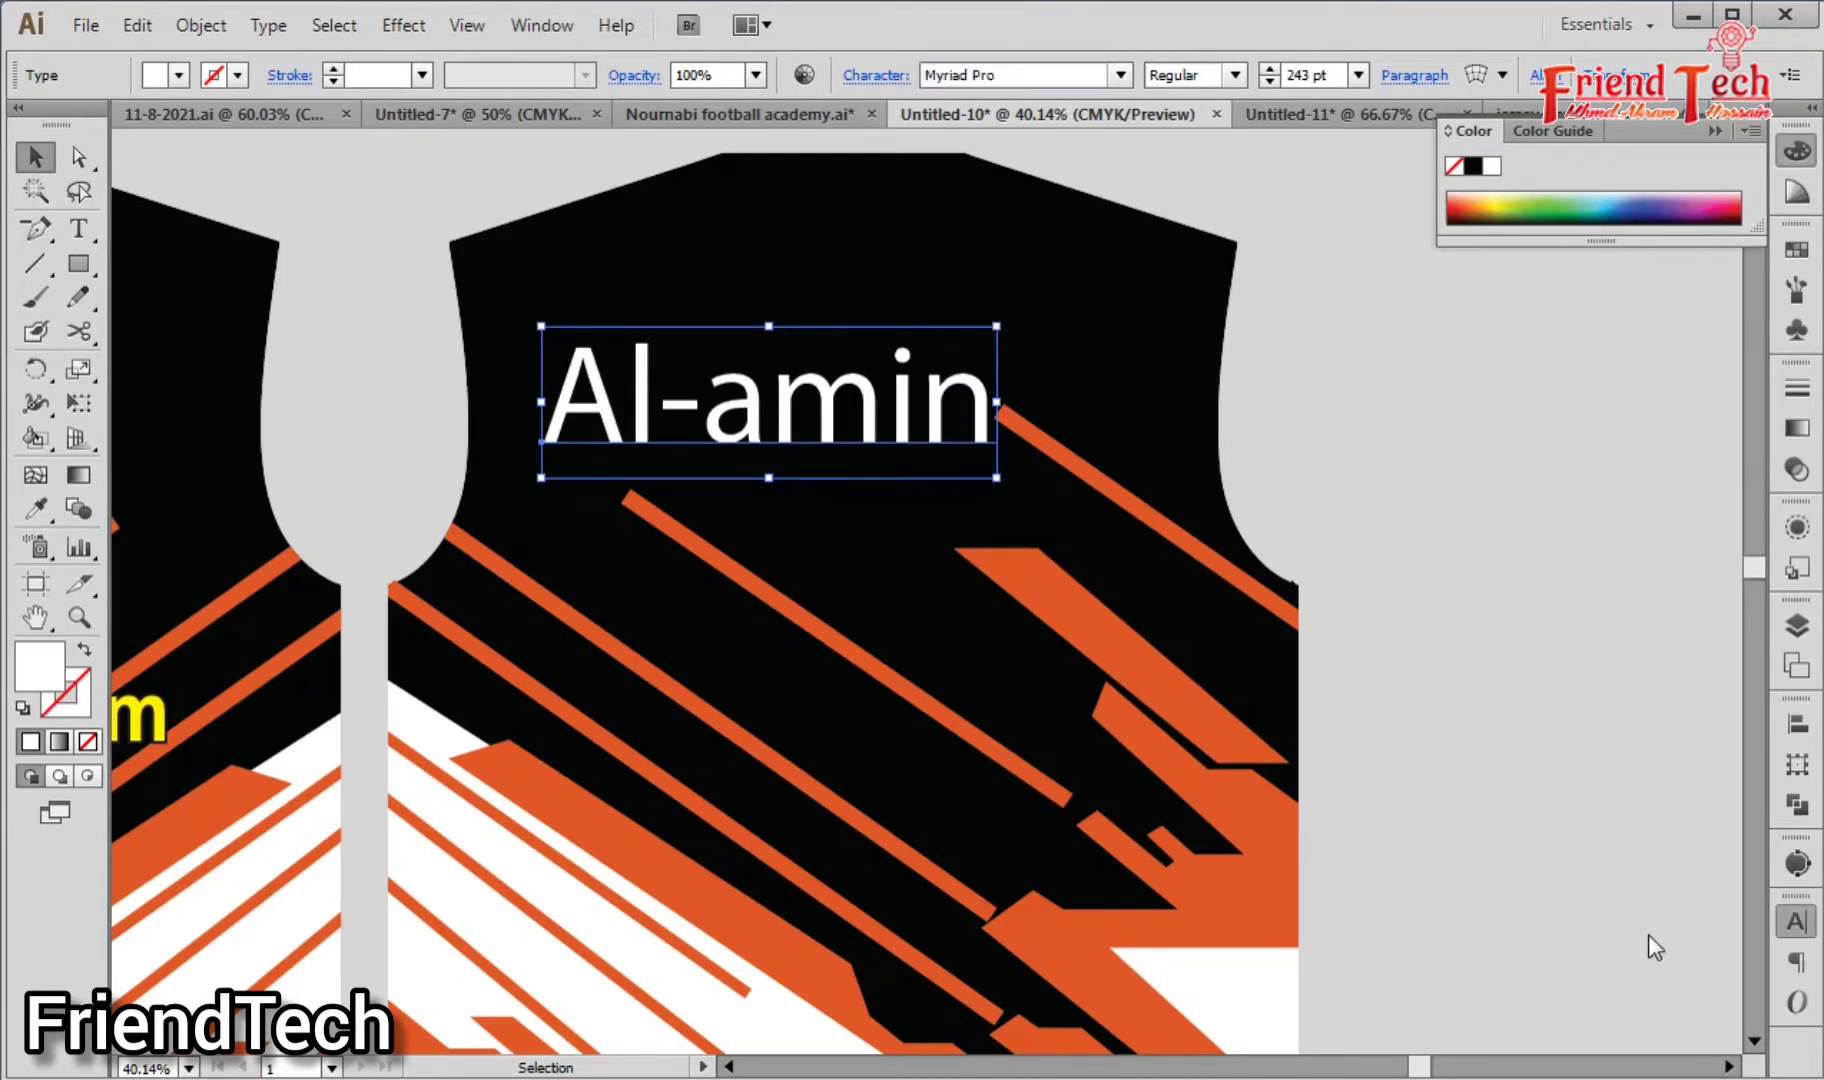
left_click(1564, 753)
type("Qatar2022 Arabic")
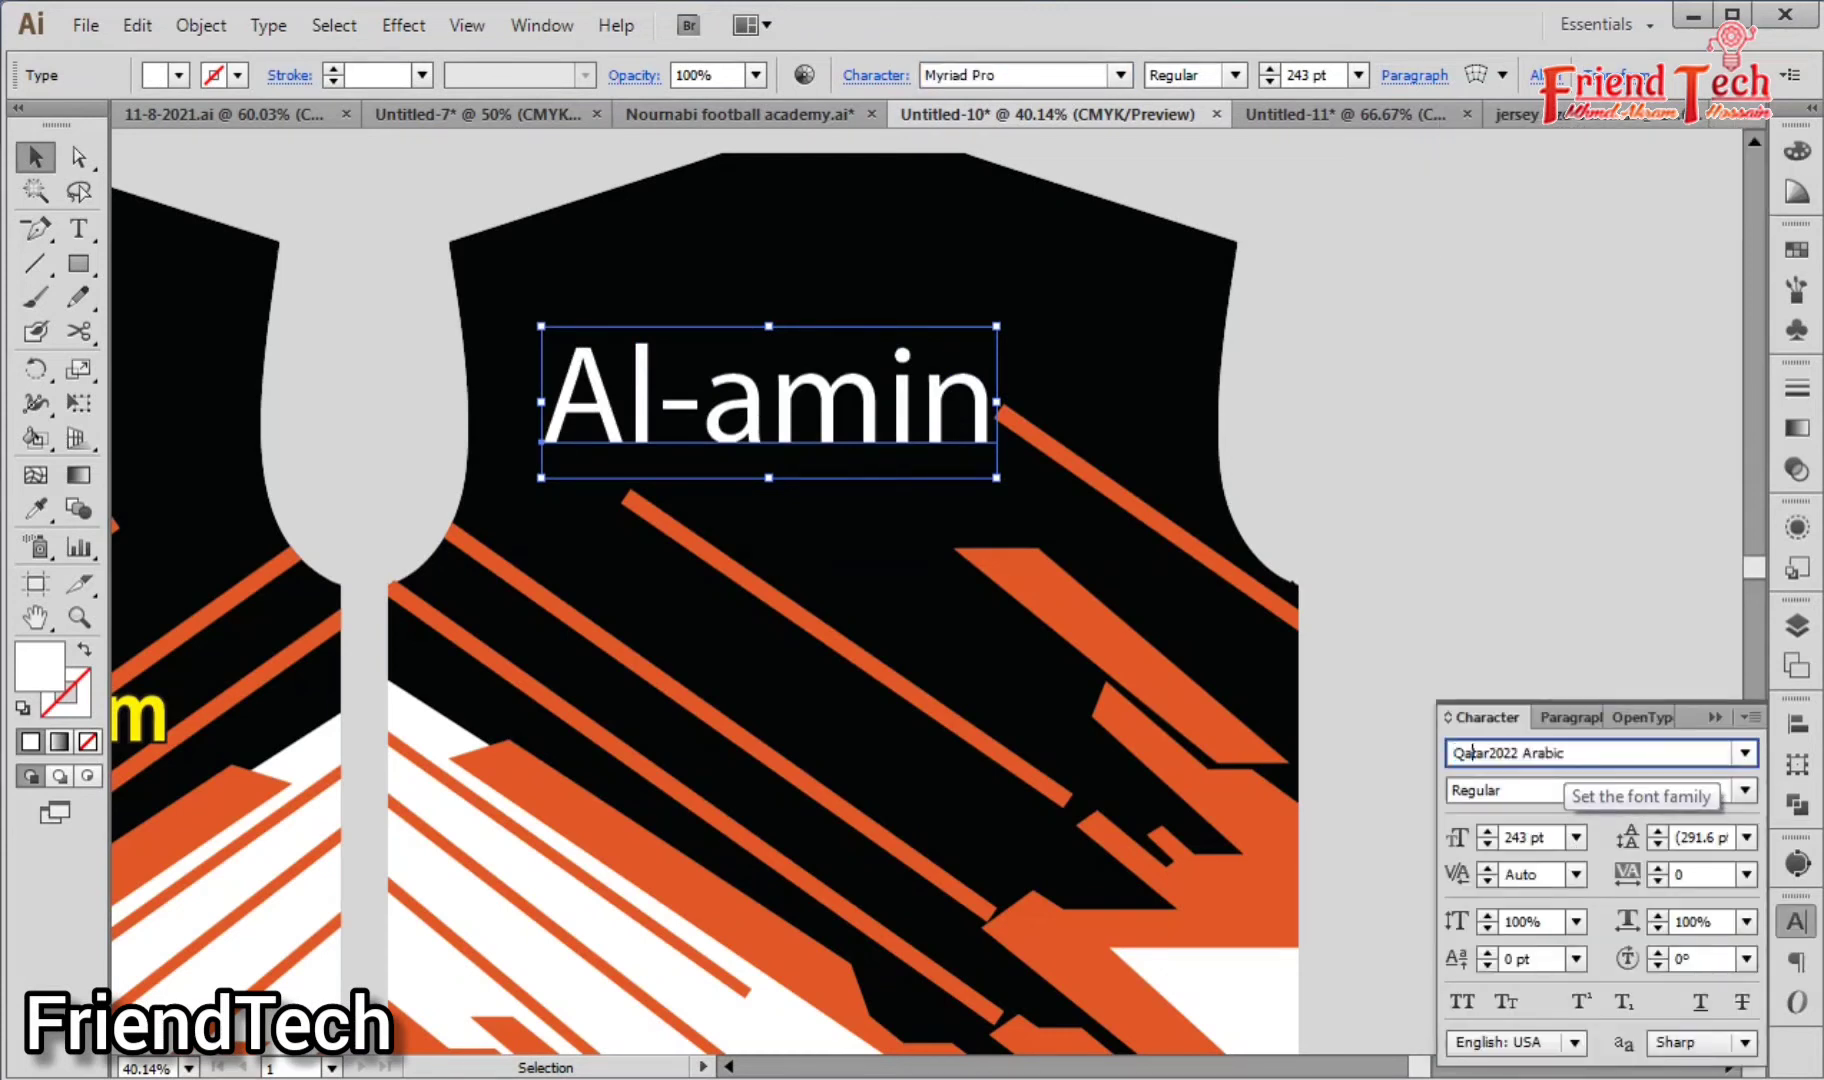
key("Return")
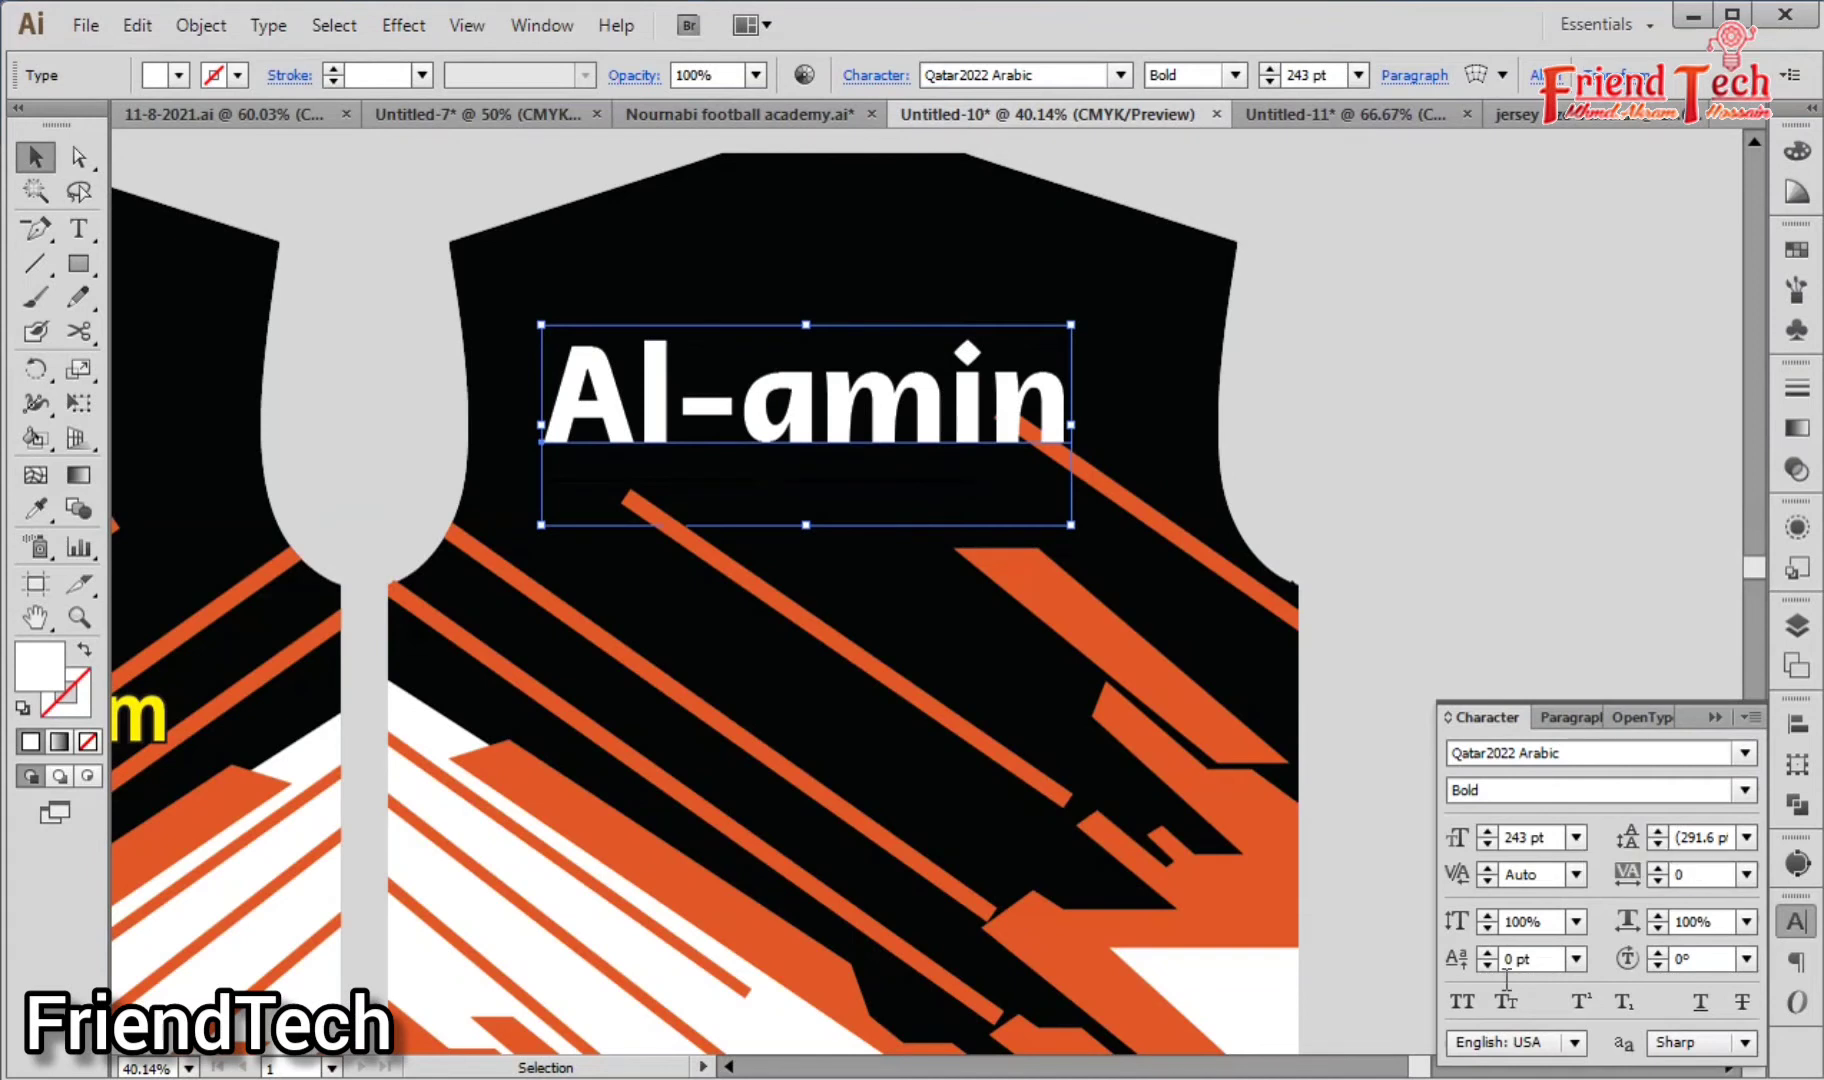
left_click(1464, 1002)
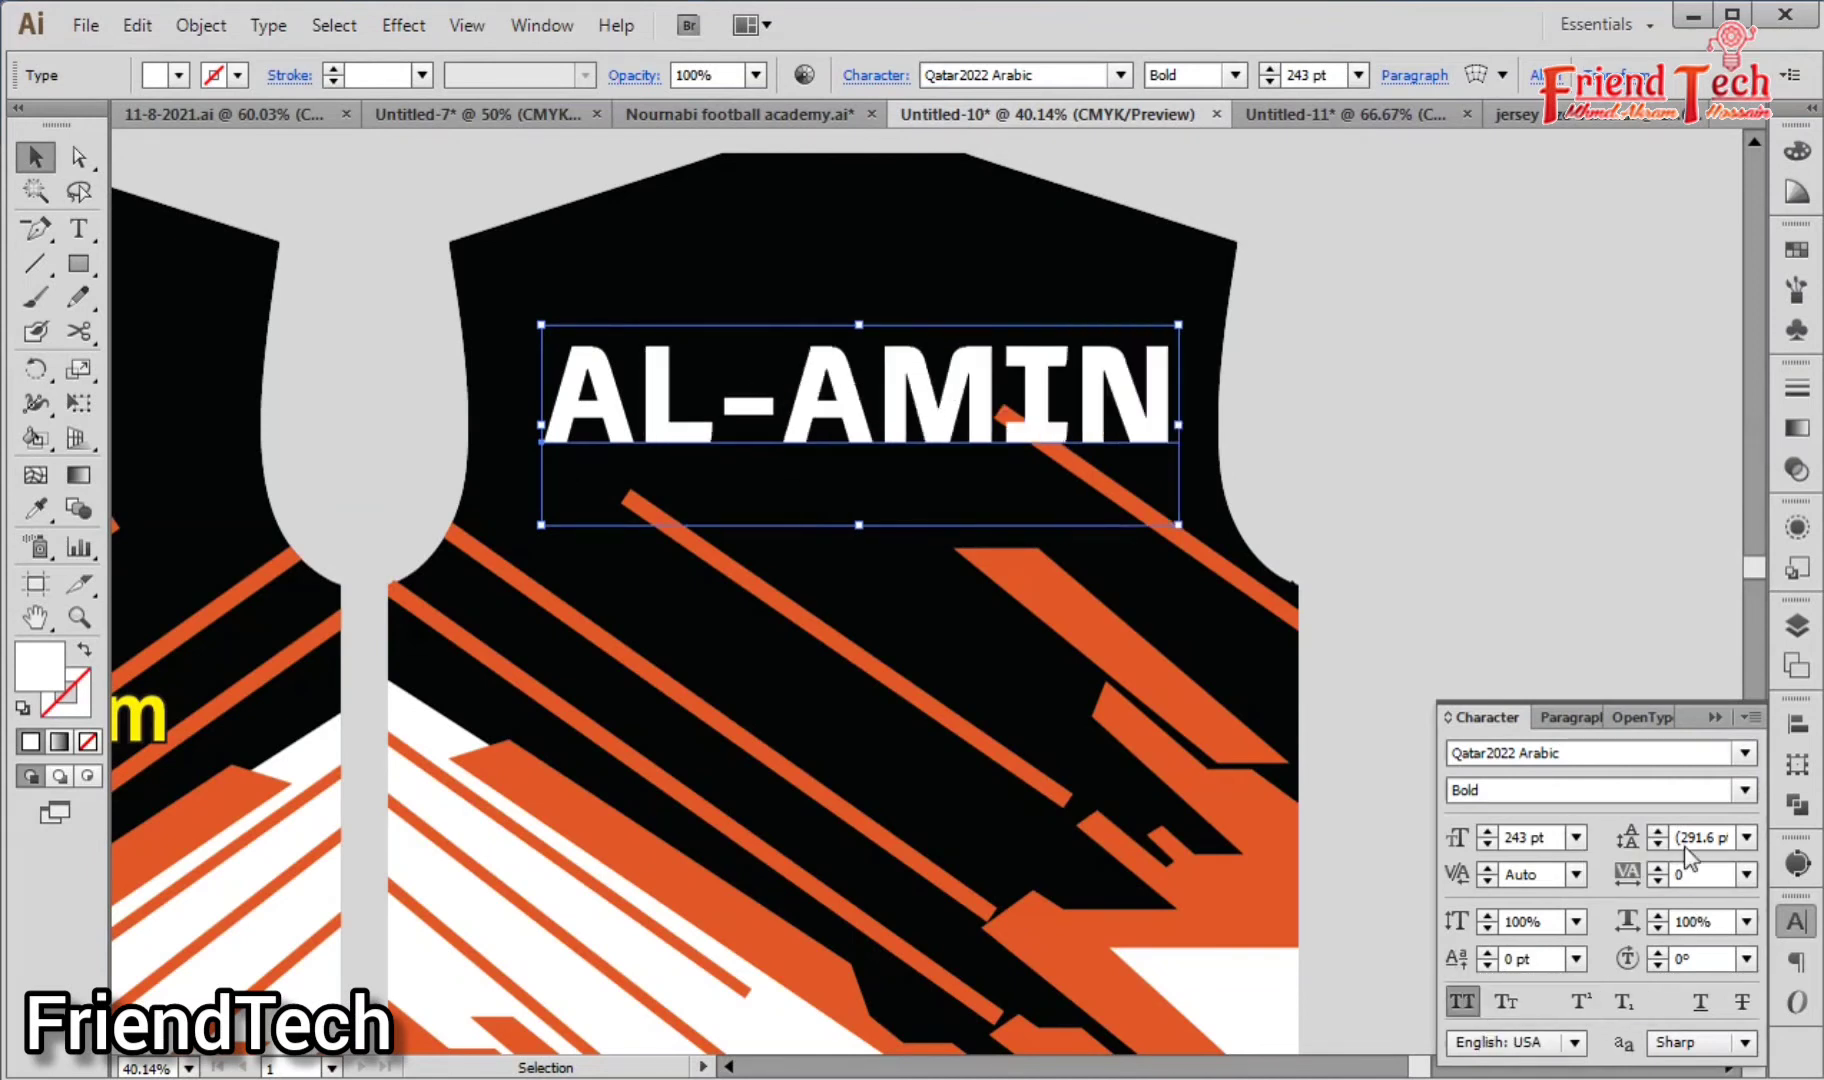
Step: Scale the player's name to 10 in wide, keeping proportions, and stretch its text box to about 3.84 in high
left_click(1194, 428)
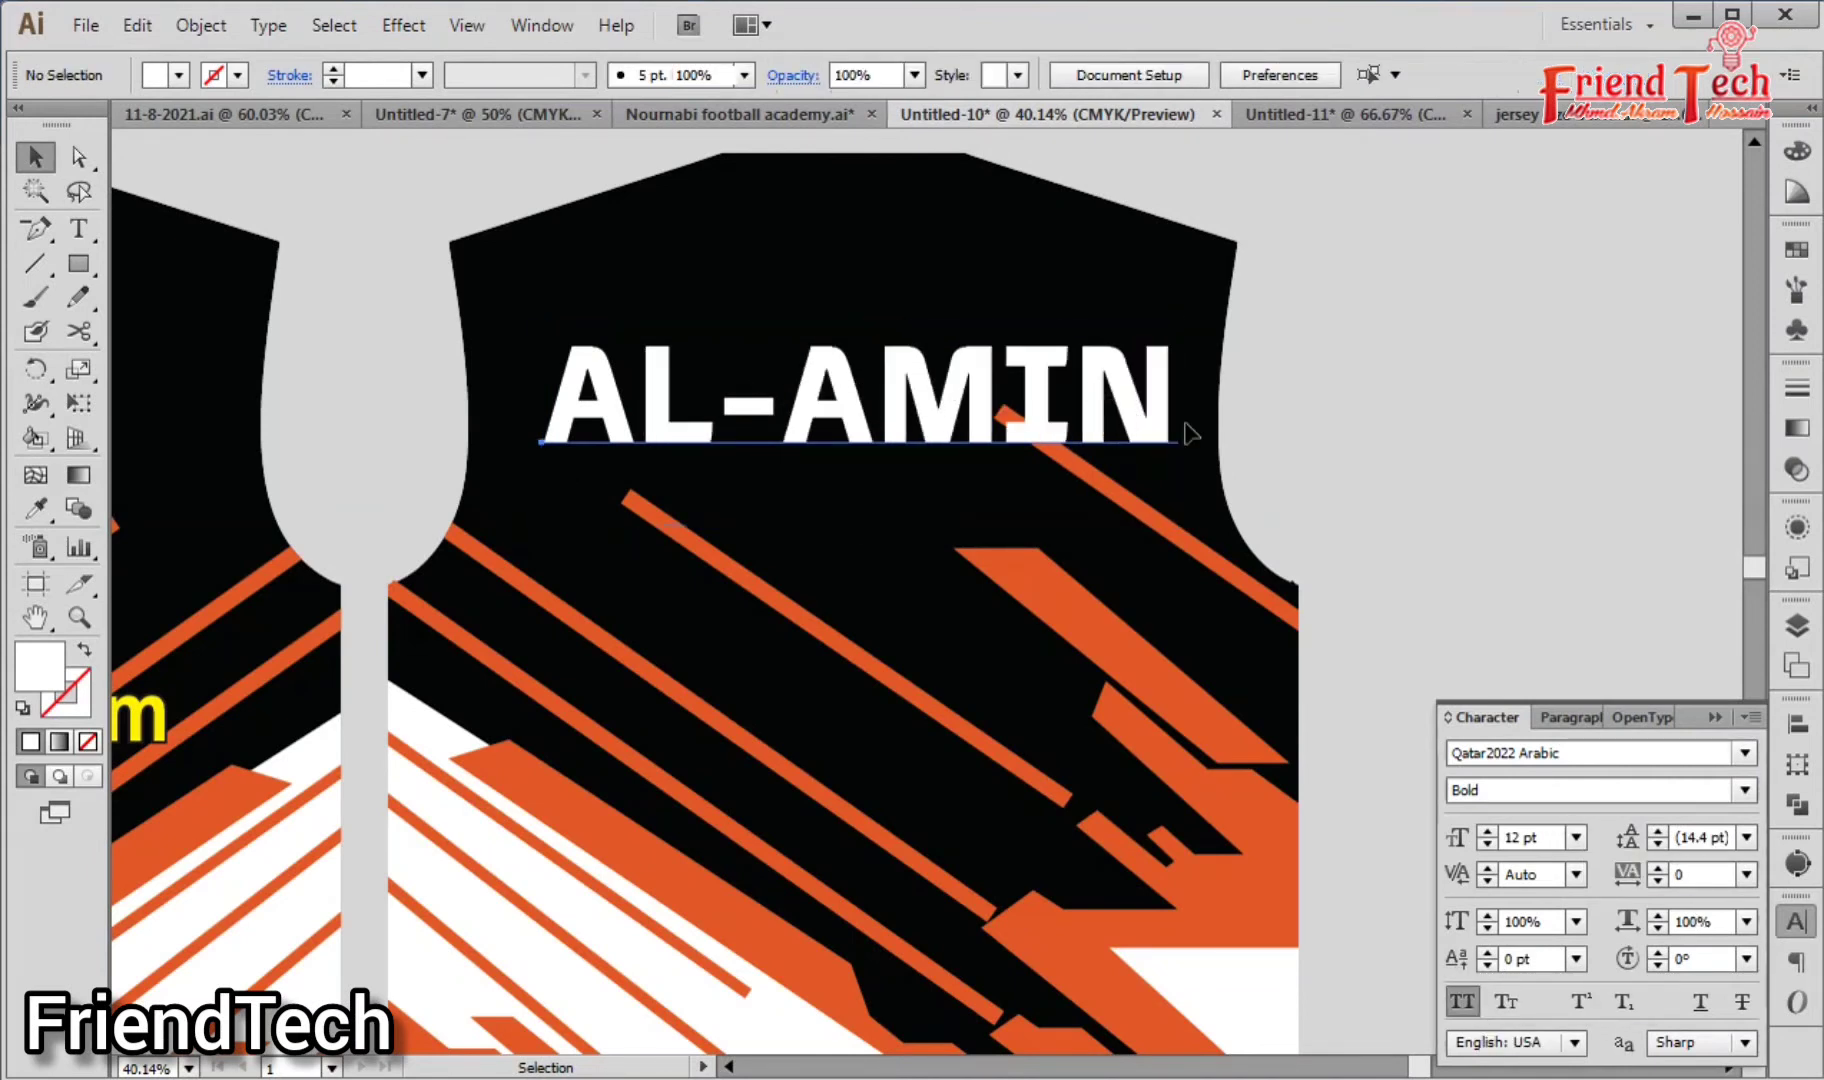
left_click(1160, 430)
left_click_drag(1178, 424, 1094, 425)
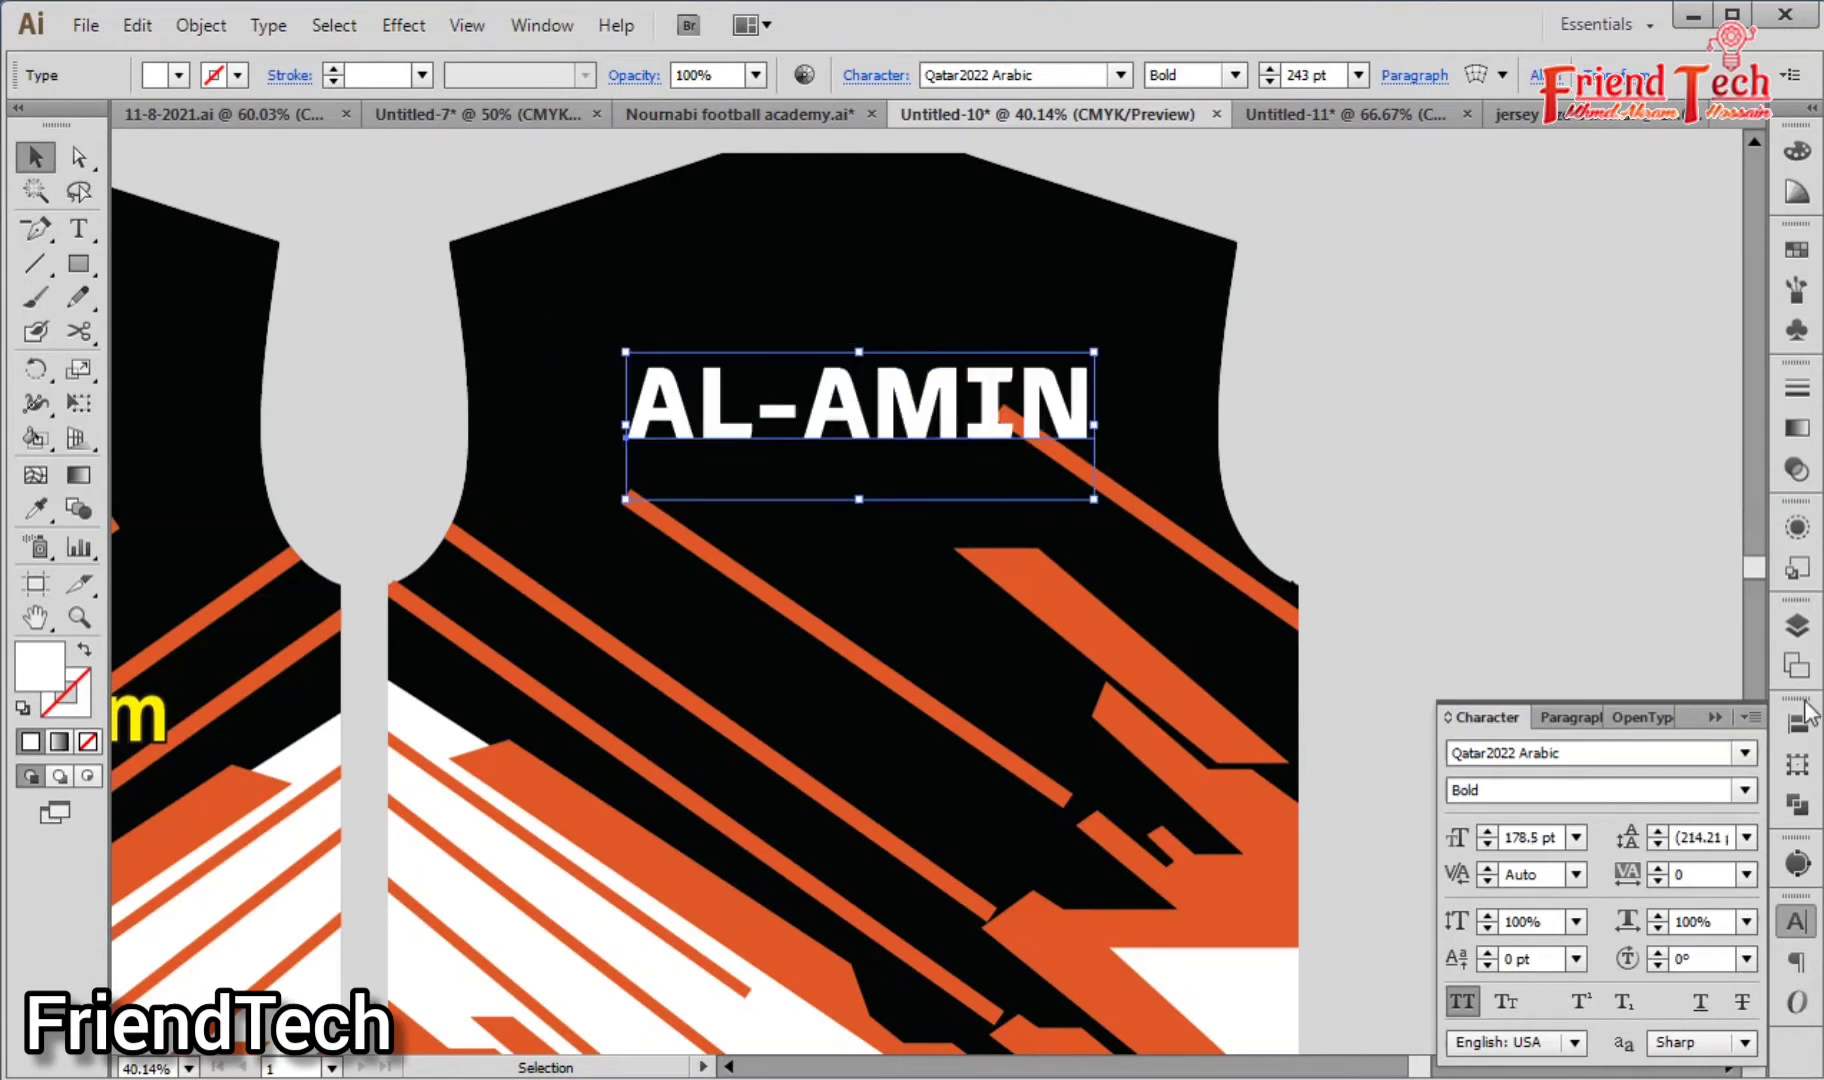
left_click(1797, 764)
left_click(1665, 742)
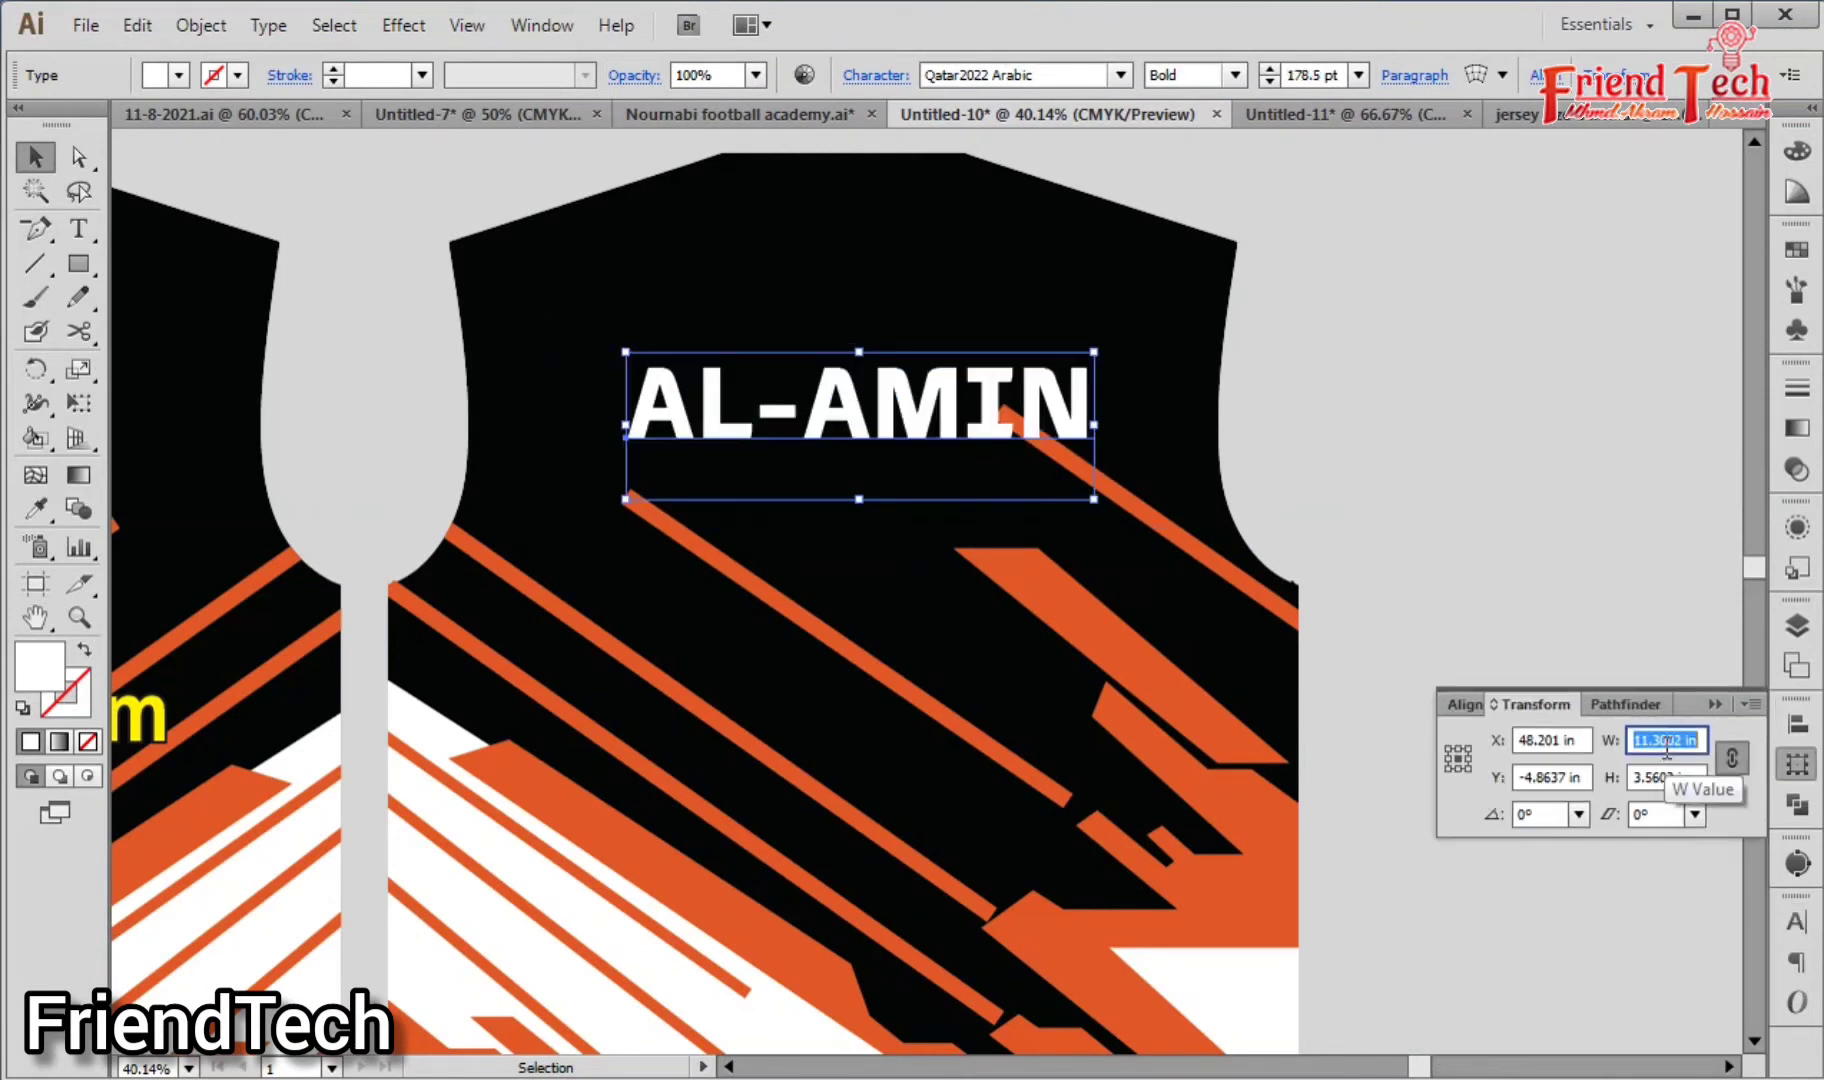
type("10")
key("Return")
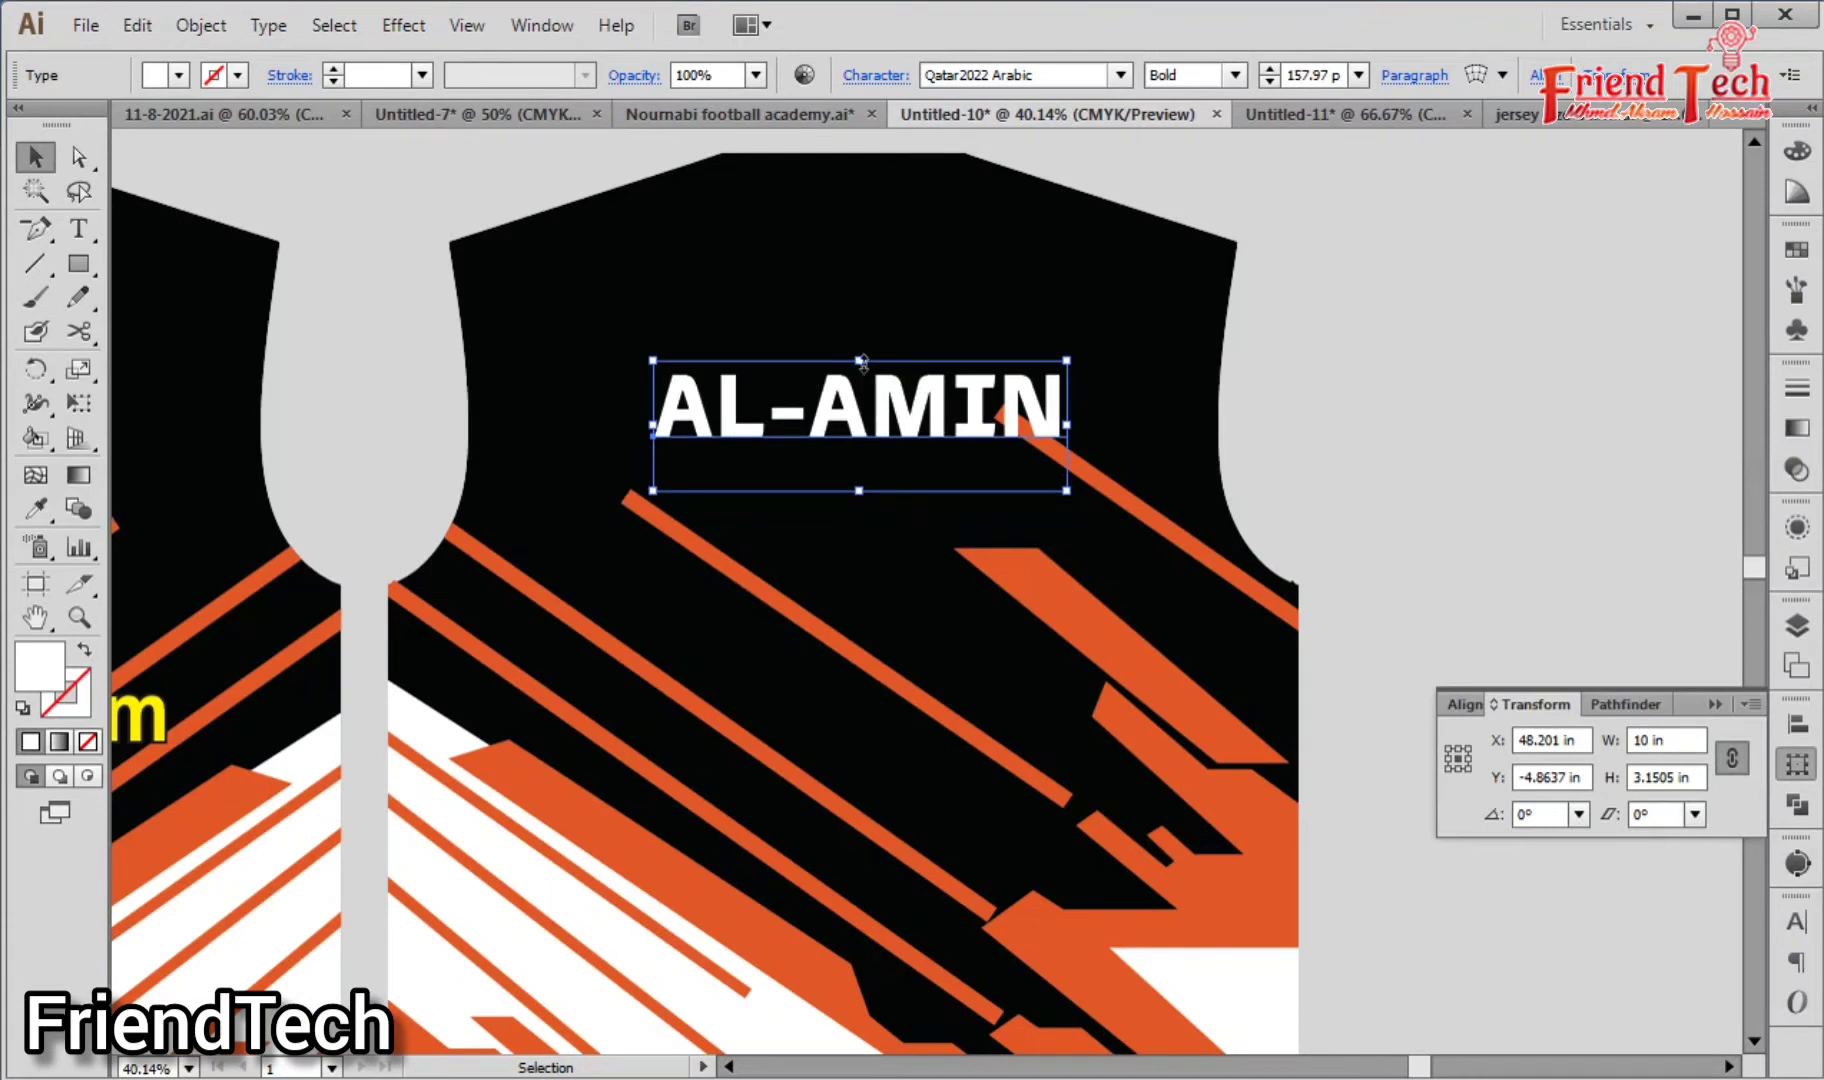
left_click_drag(863, 364, 863, 347)
left_click(1405, 405)
left_click_drag(1459, 469, 1433, 387)
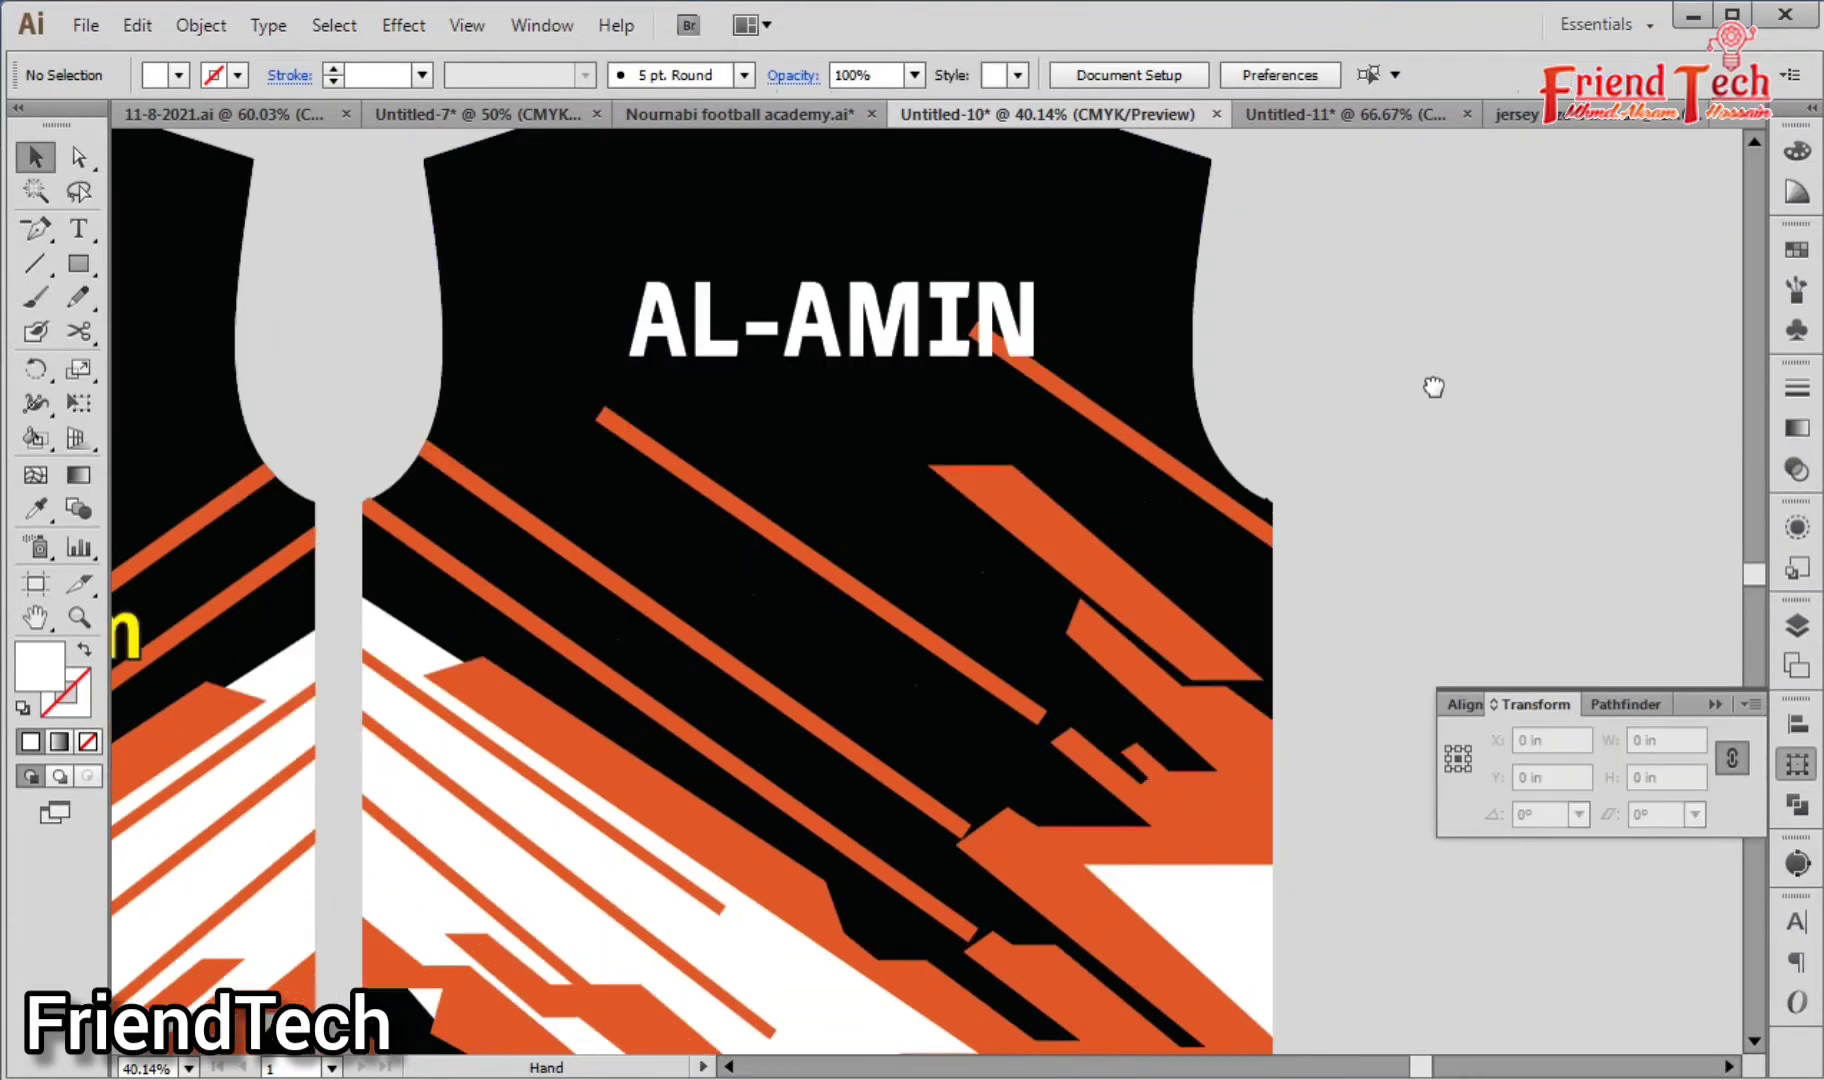
left_click(985, 358)
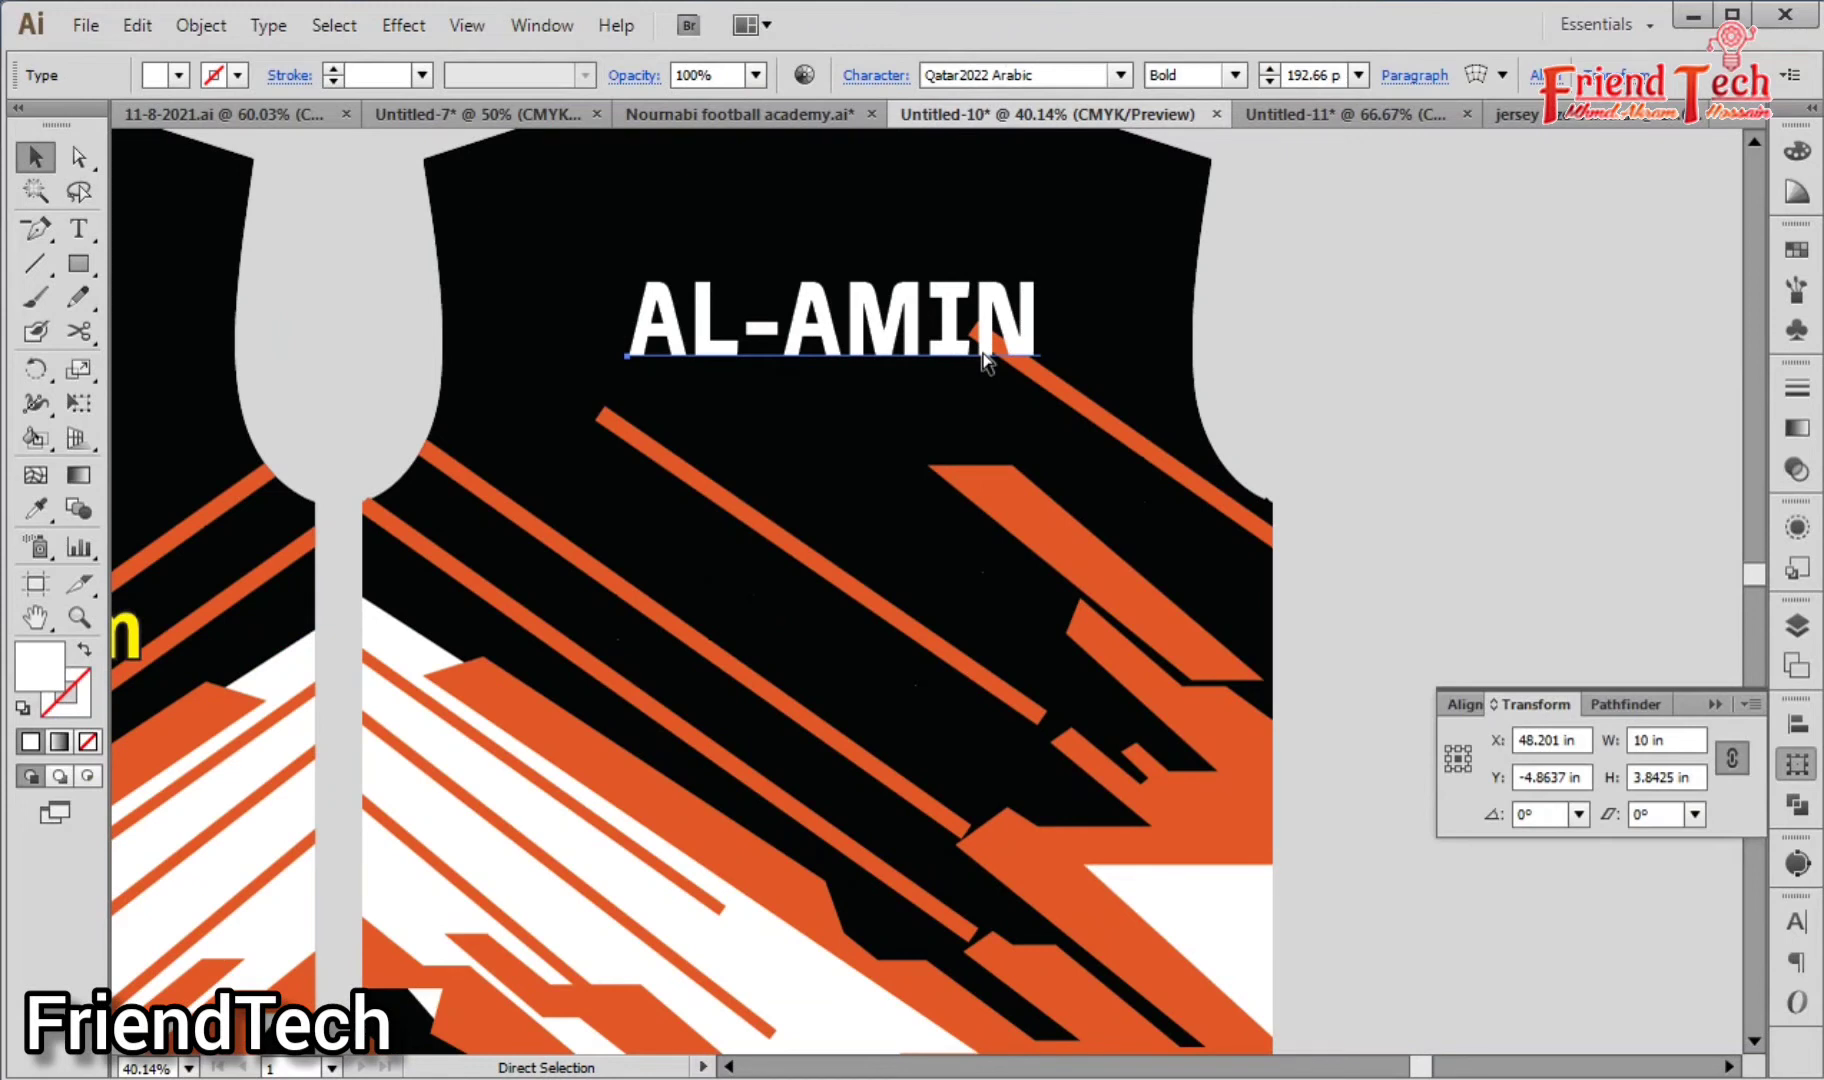
Step: Give the player's name on the upper back a 20 pt stroke
key("ctrl+shift+a")
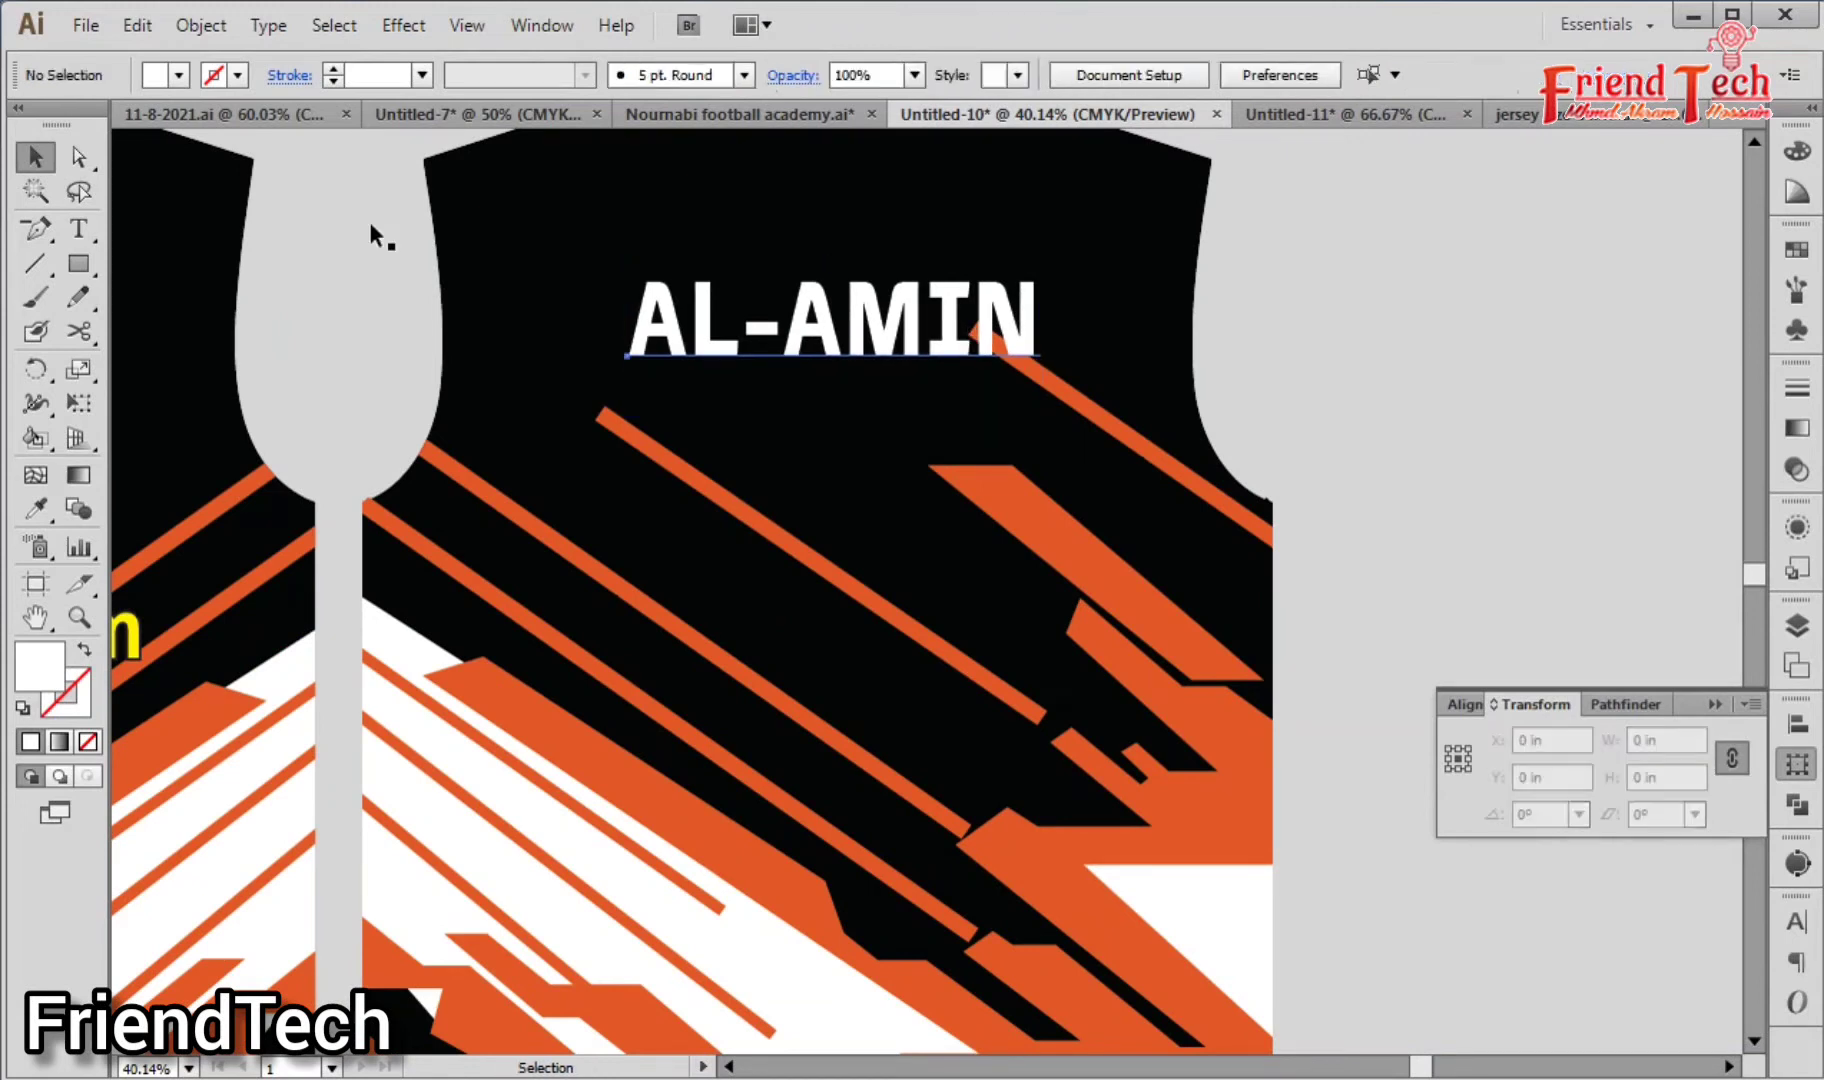
left_click(640, 330)
left_click(334, 68)
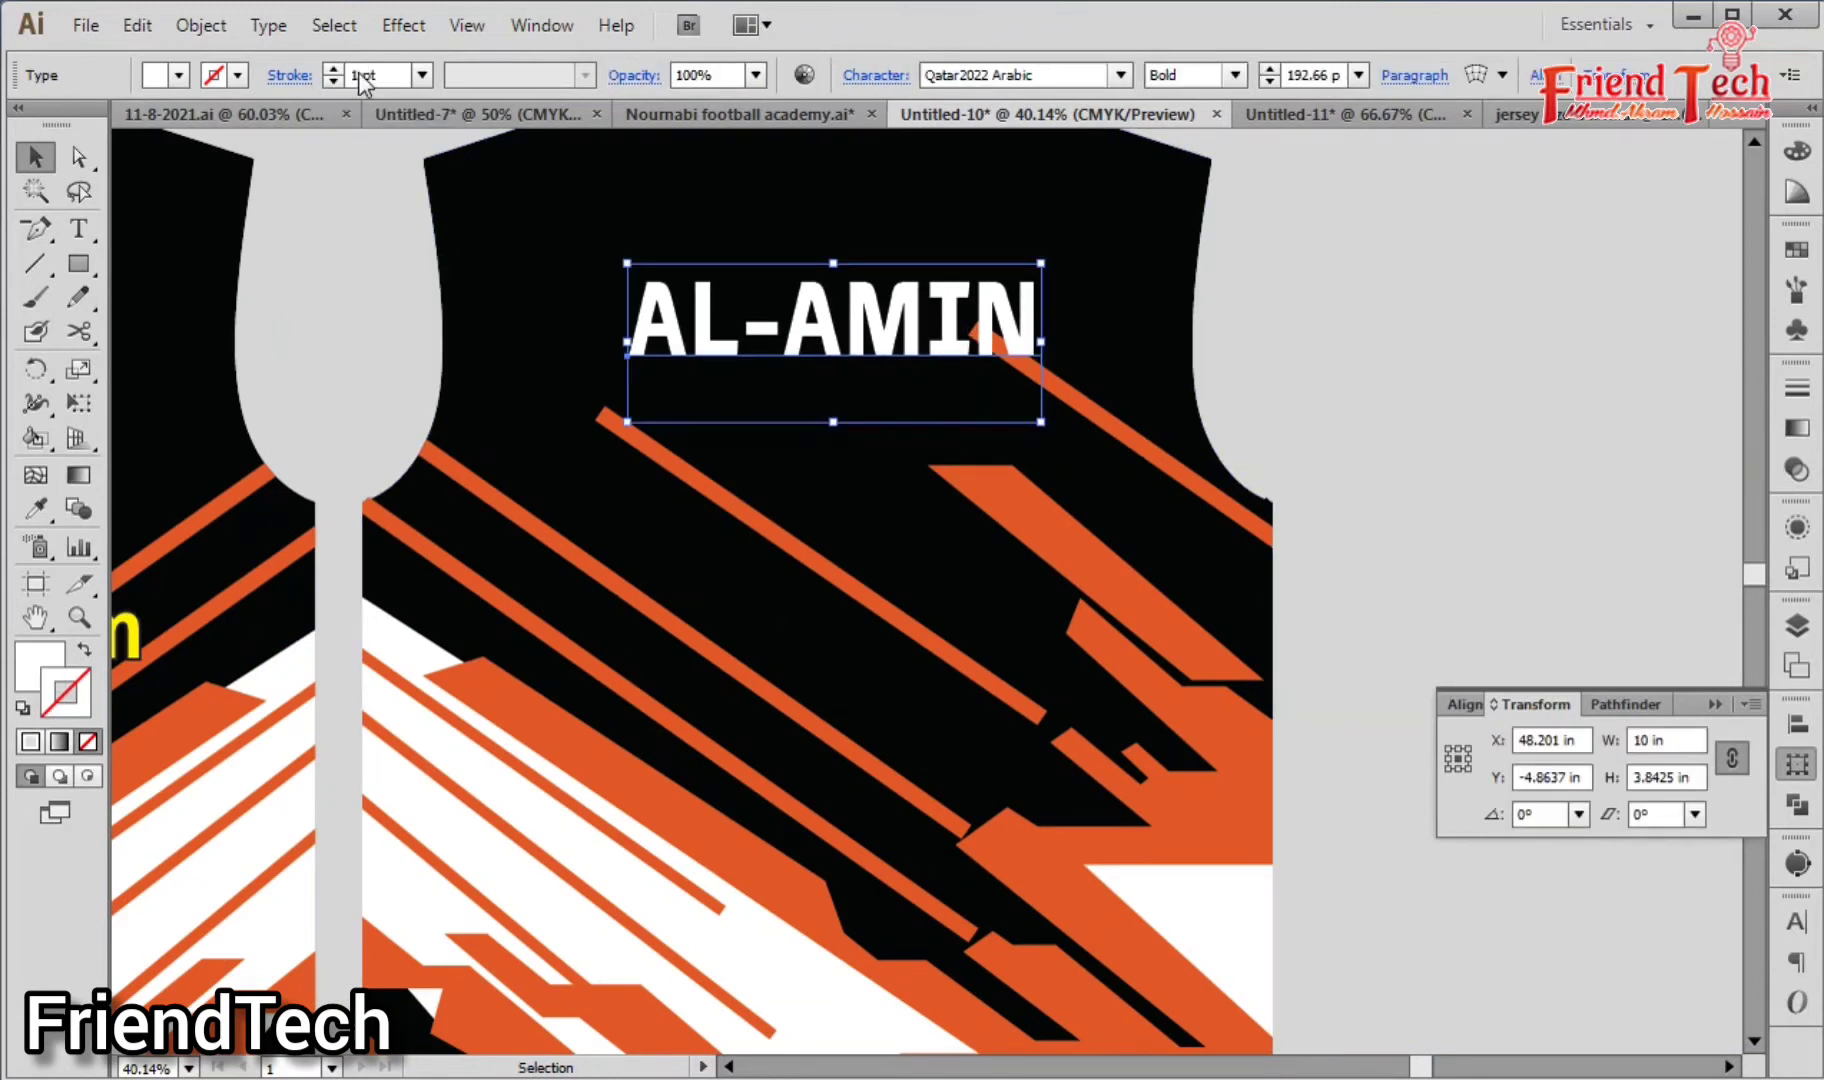
type("30")
key("Return")
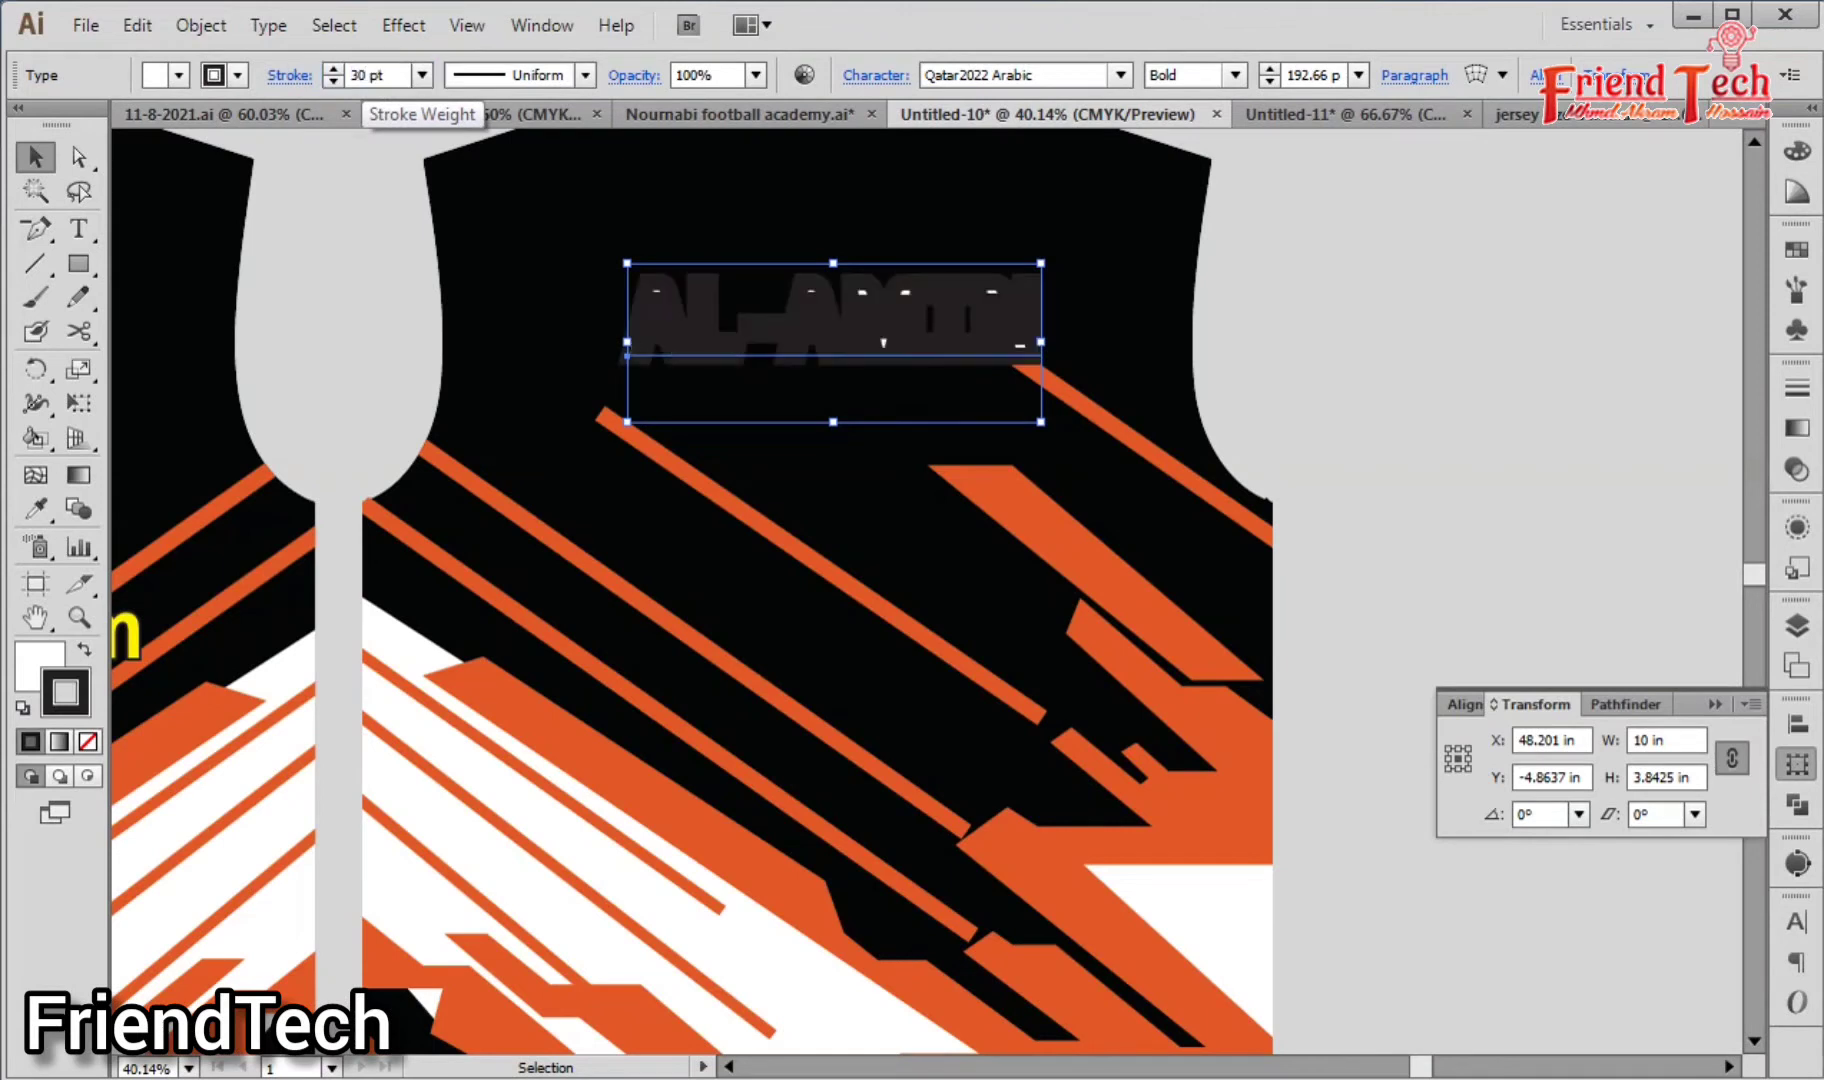
left_click(385, 75)
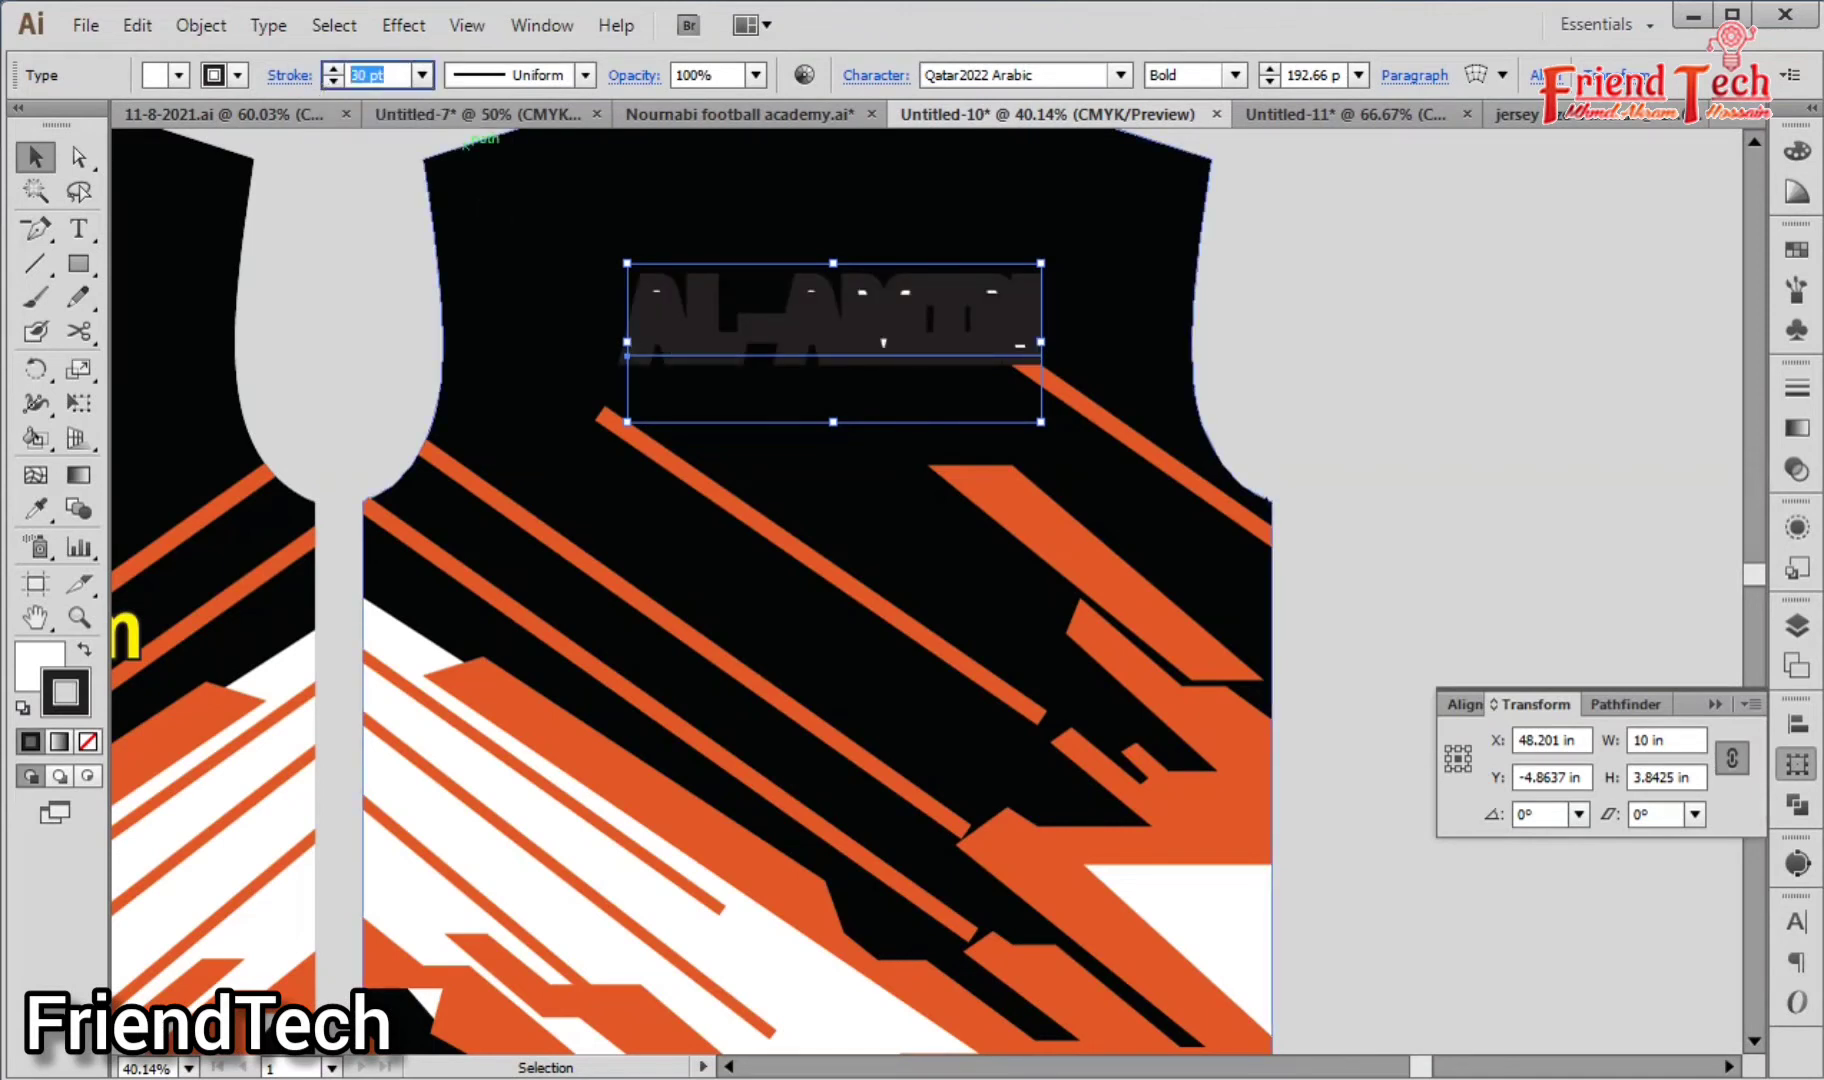
type("20")
key("Return")
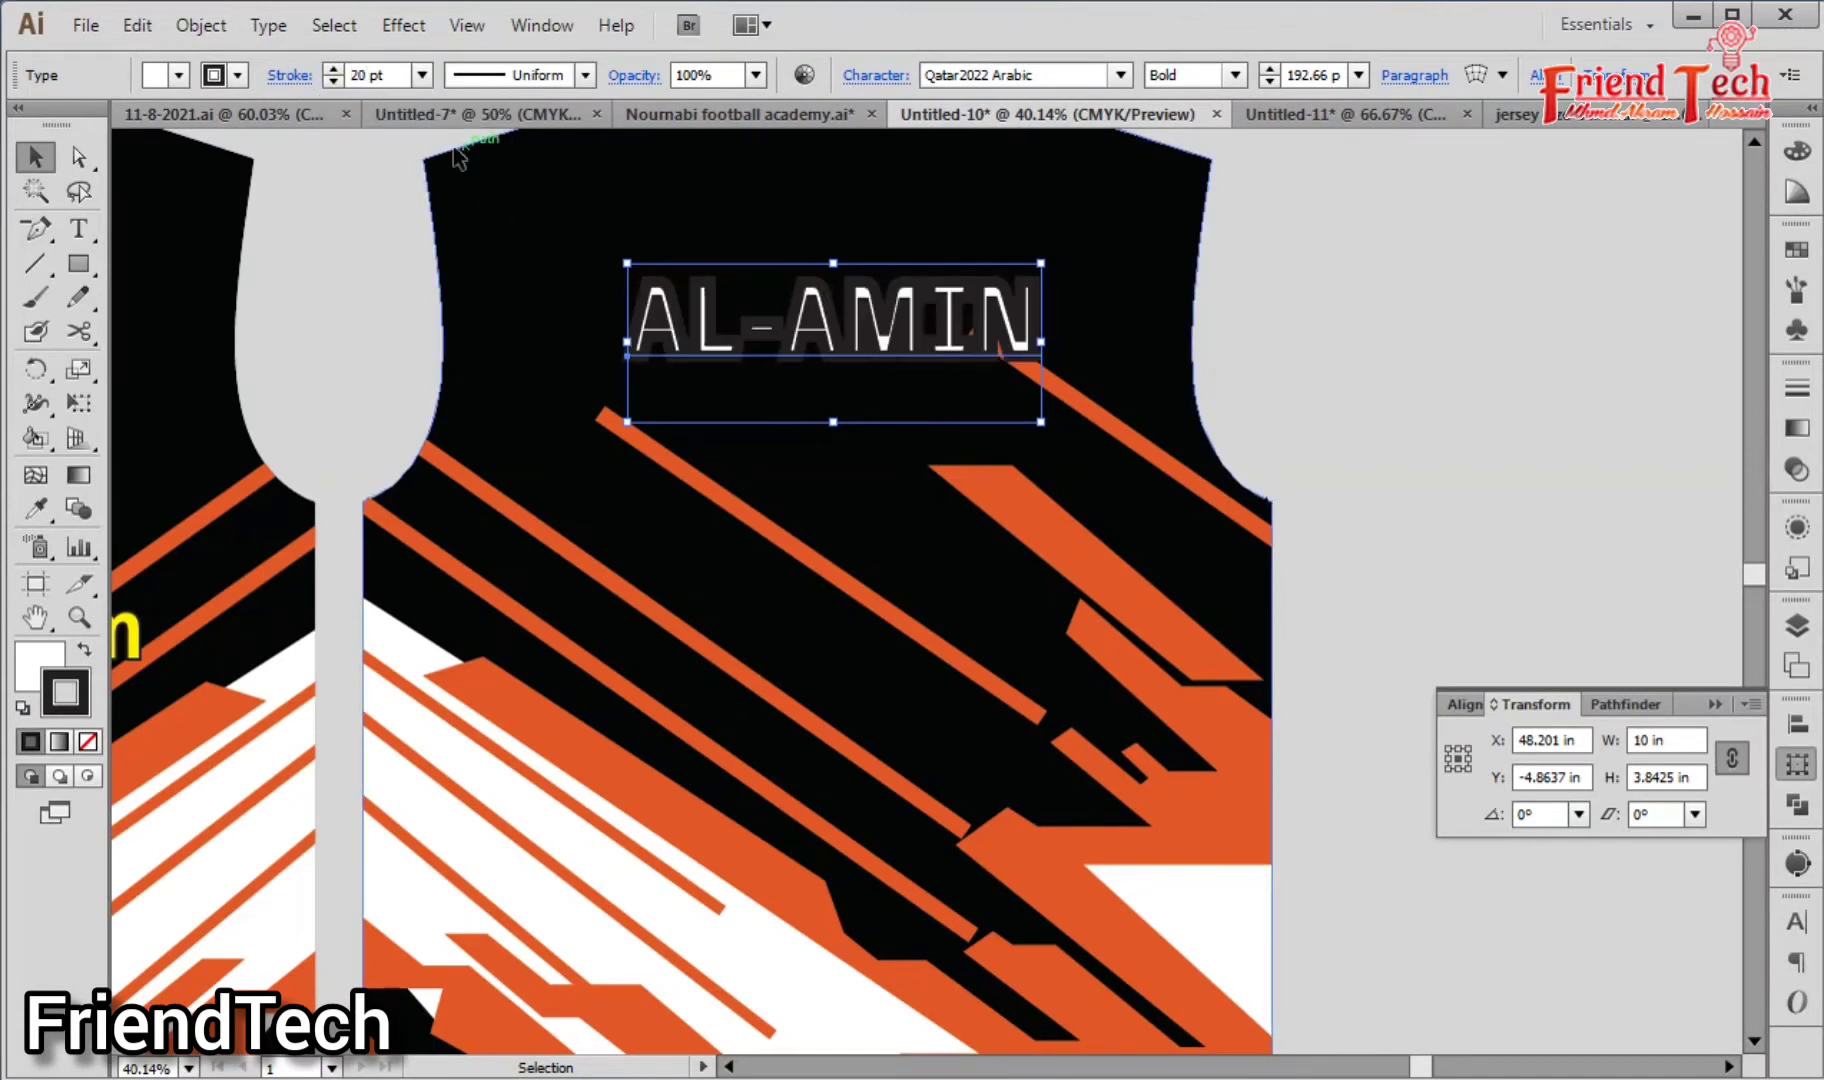
Step: Set the stroke colour of the player's name to black, hex 000000
double_click(60, 703)
type("000000")
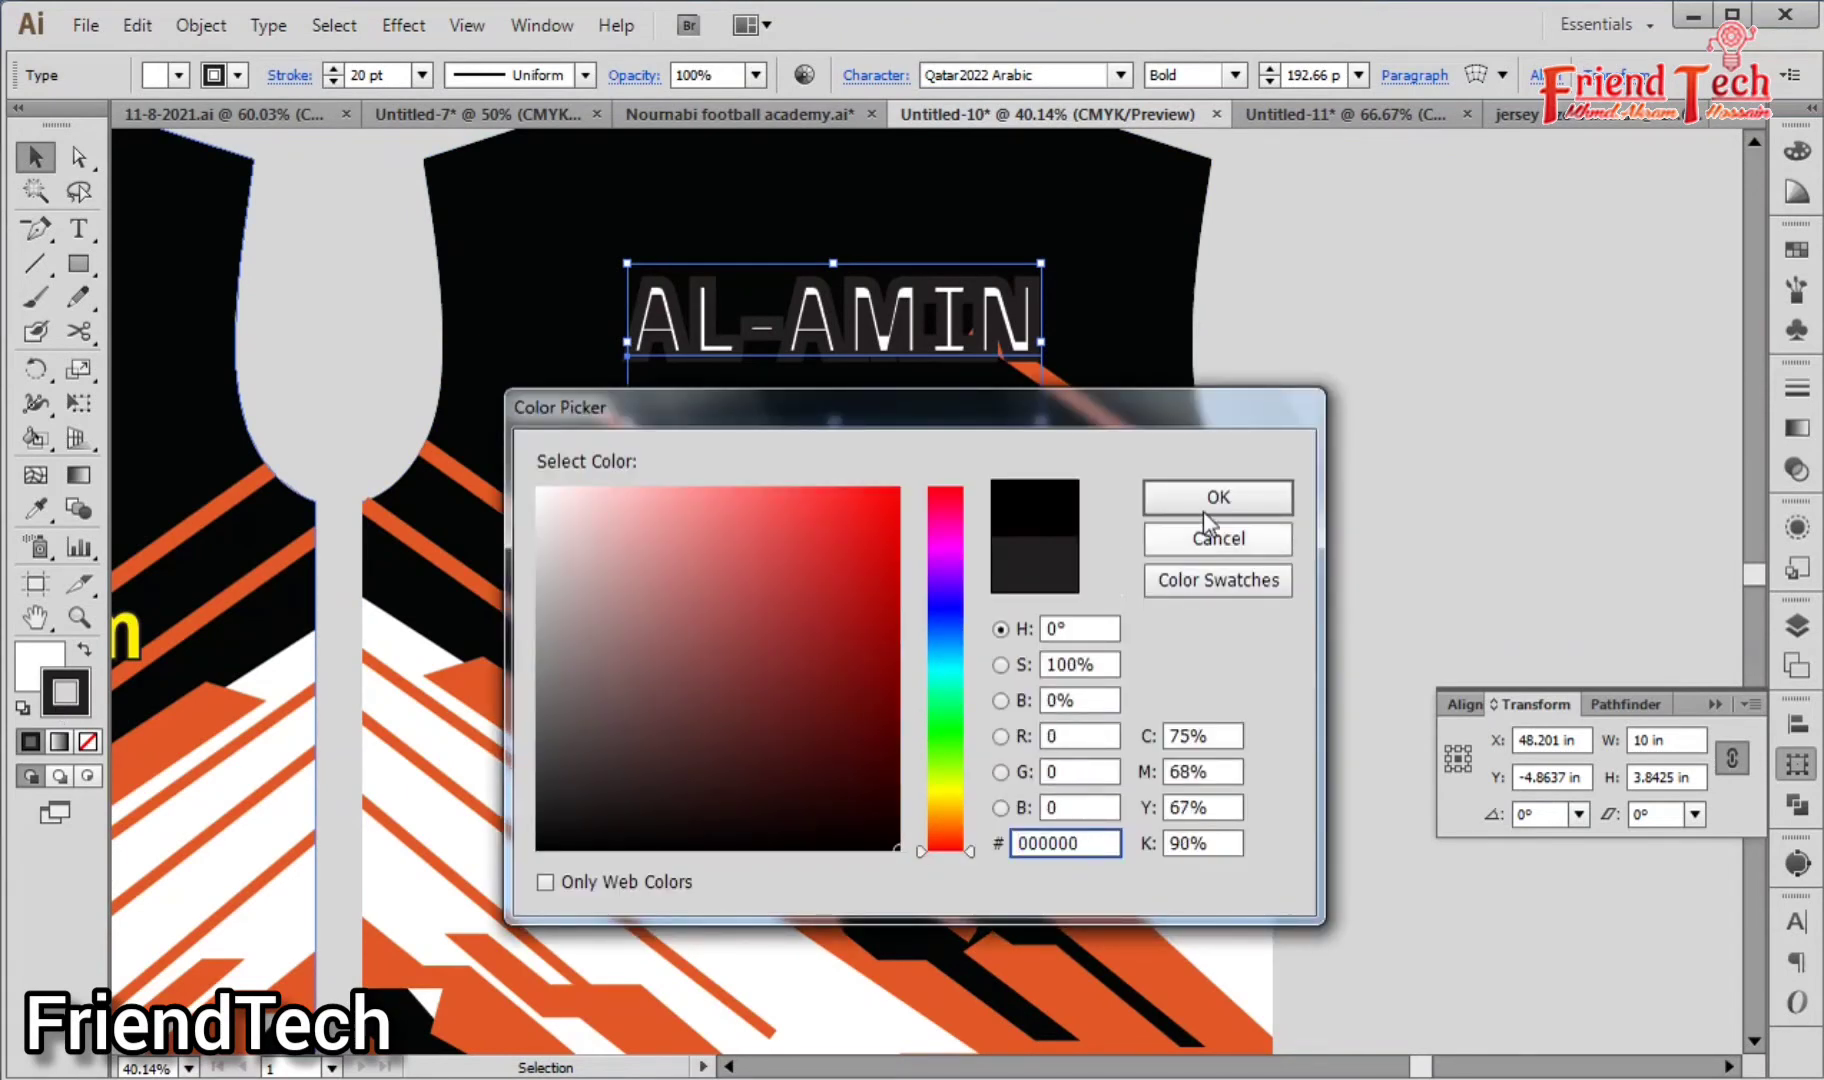
key("Return")
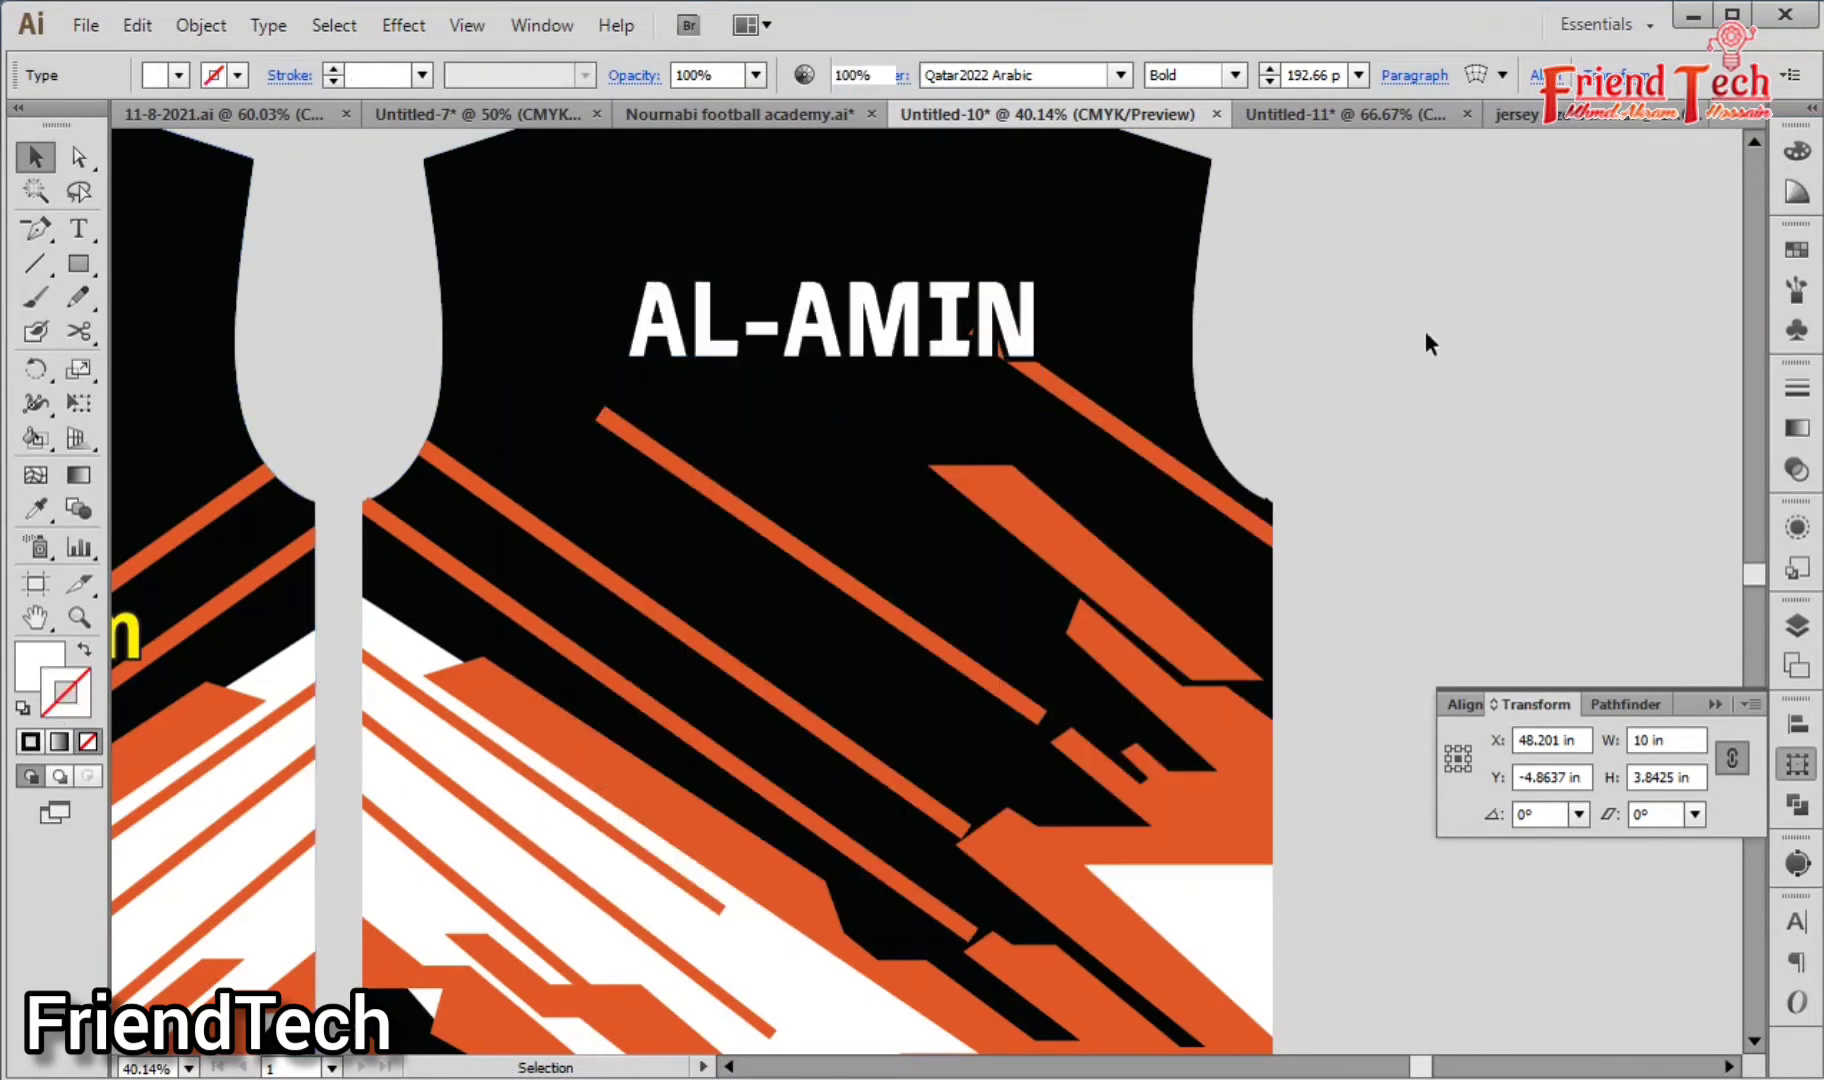
left_click(1327, 330)
Step: Duplicate the player's name directly below it and replace the copy's text with 30
left_click(1015, 340)
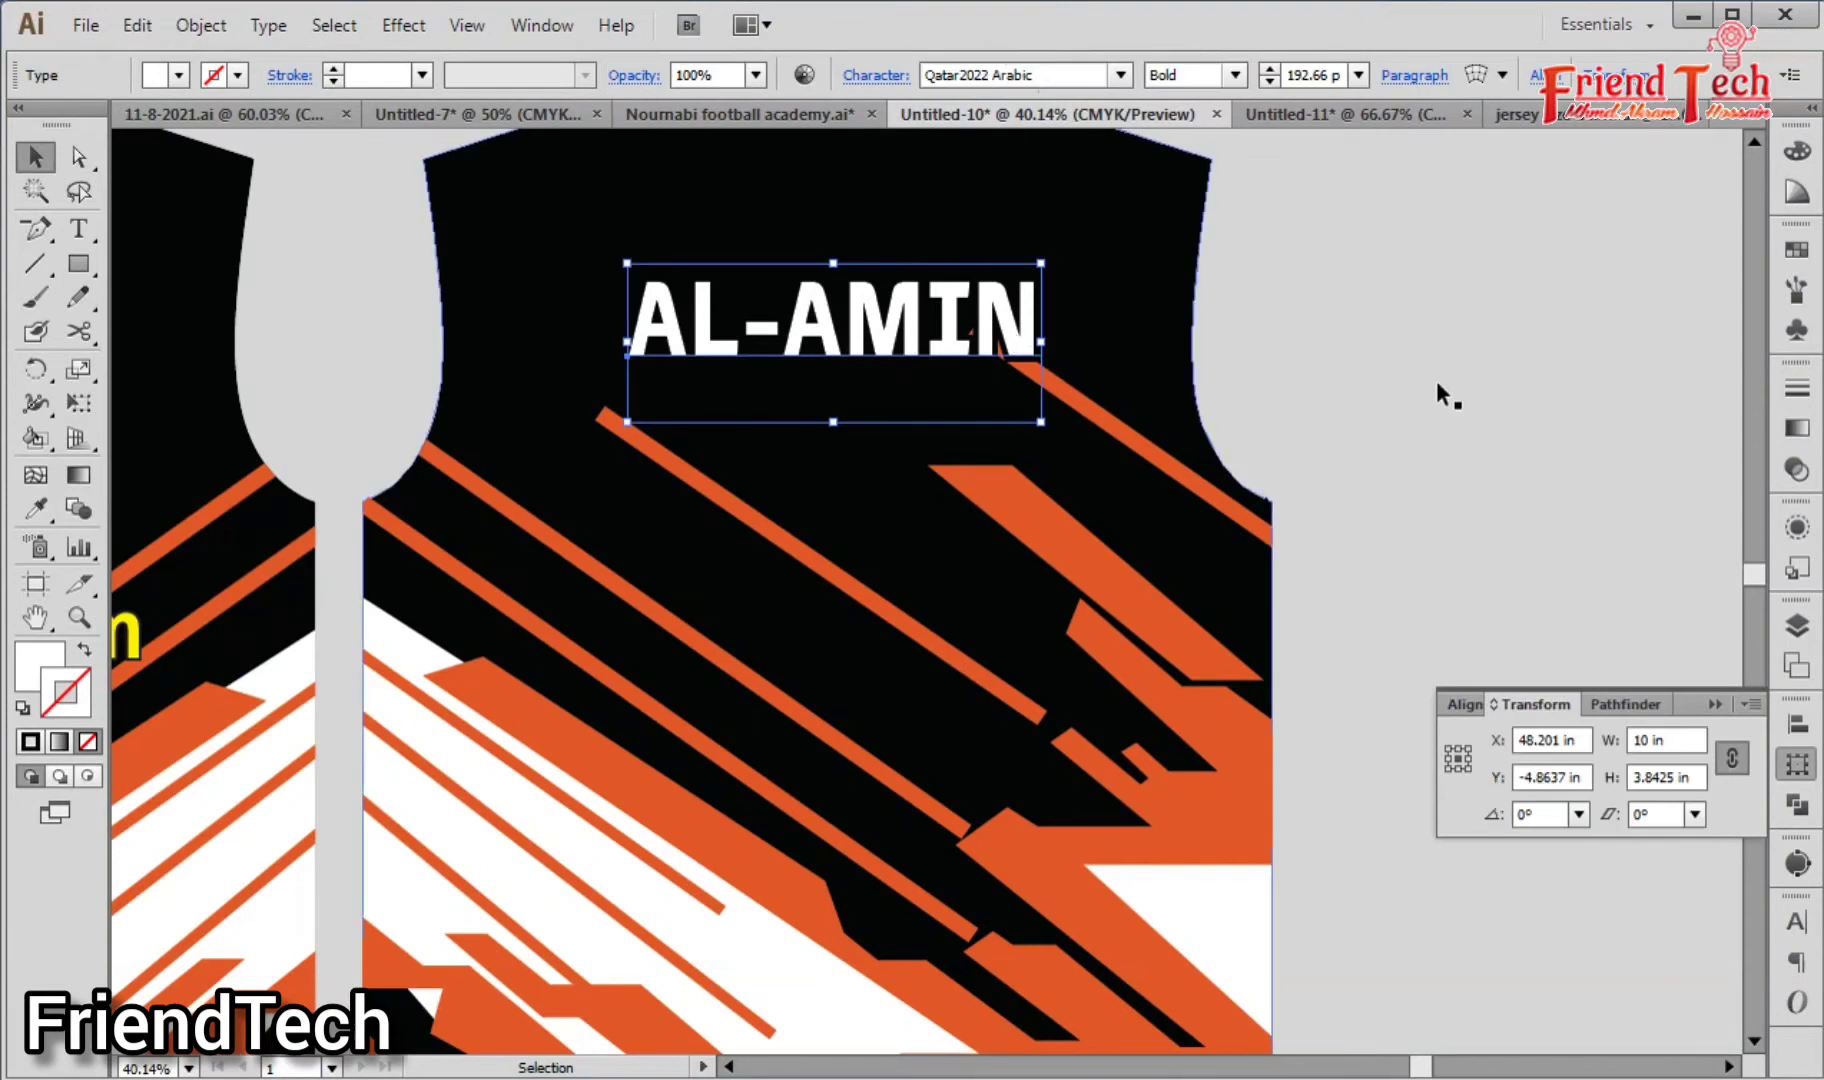
scroll(1055, 268, "down", 2)
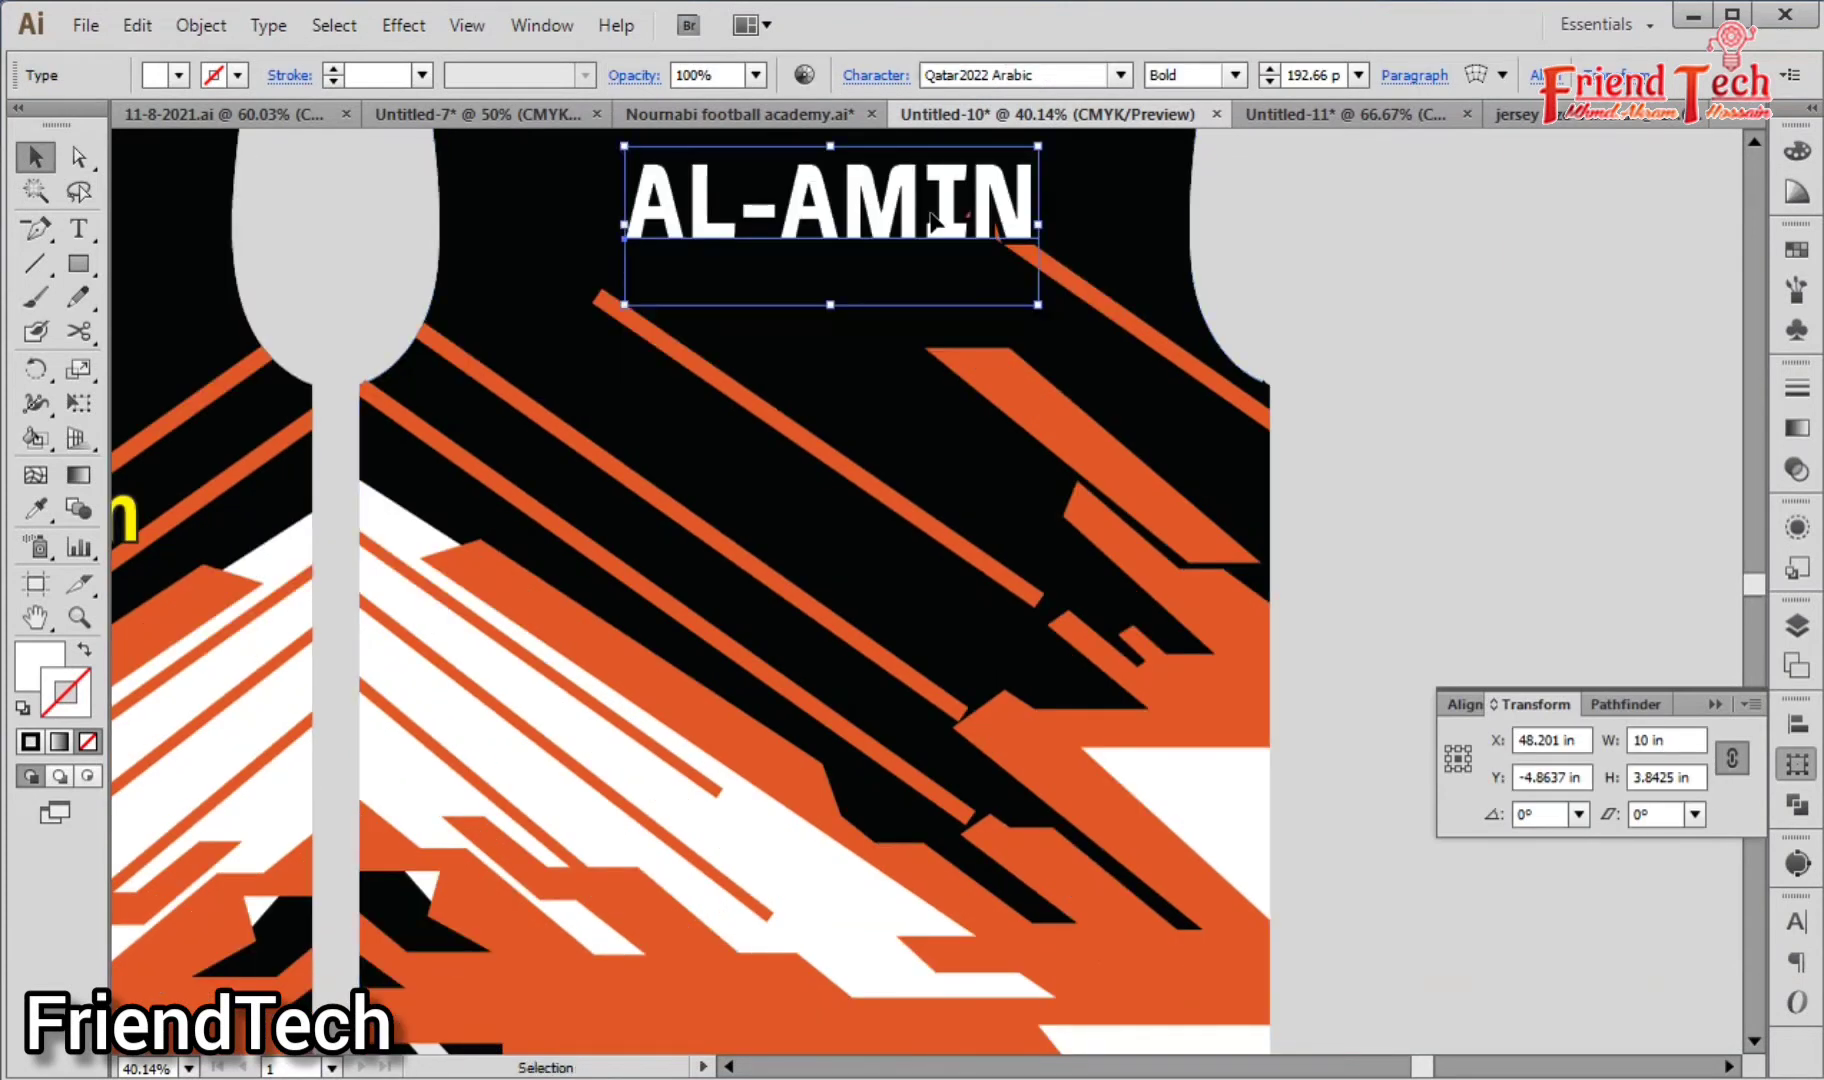
left_click_drag(930, 220, 925, 460)
double_click(925, 447)
type("A")
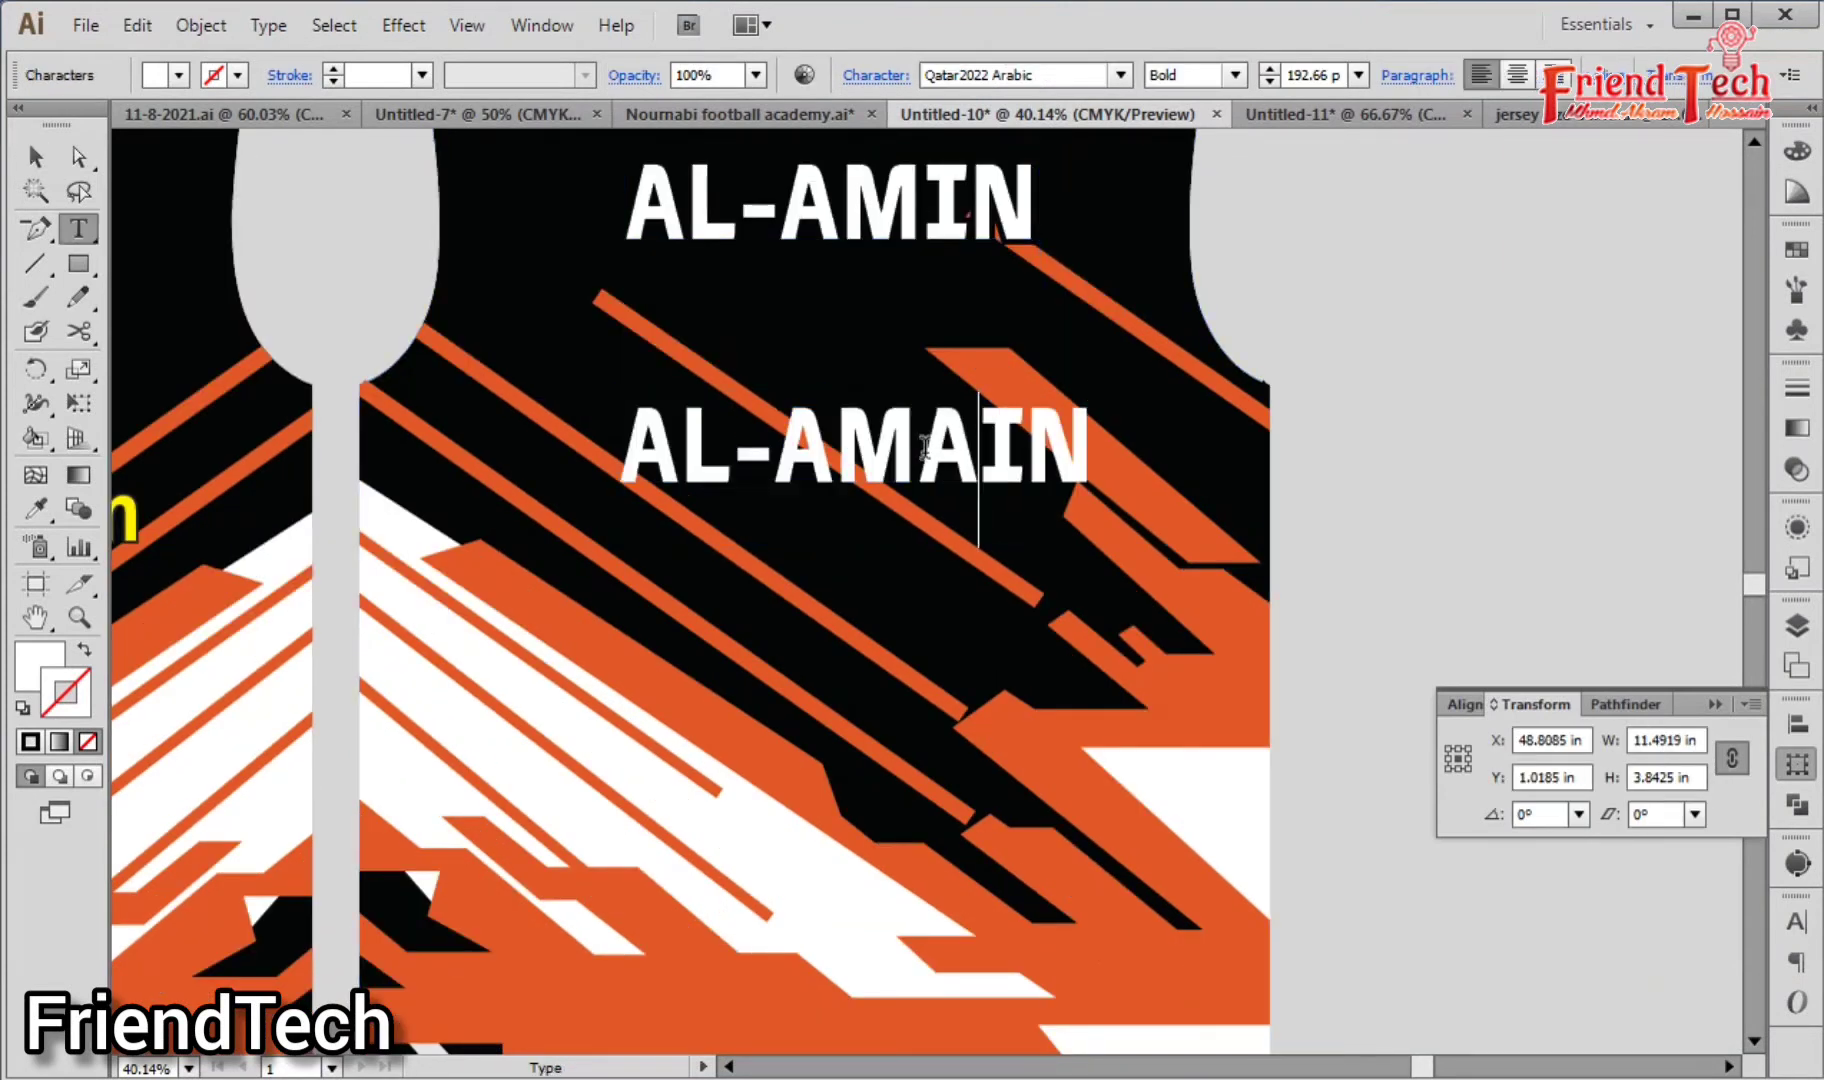
key("ctrl+a")
type("30")
key("Return")
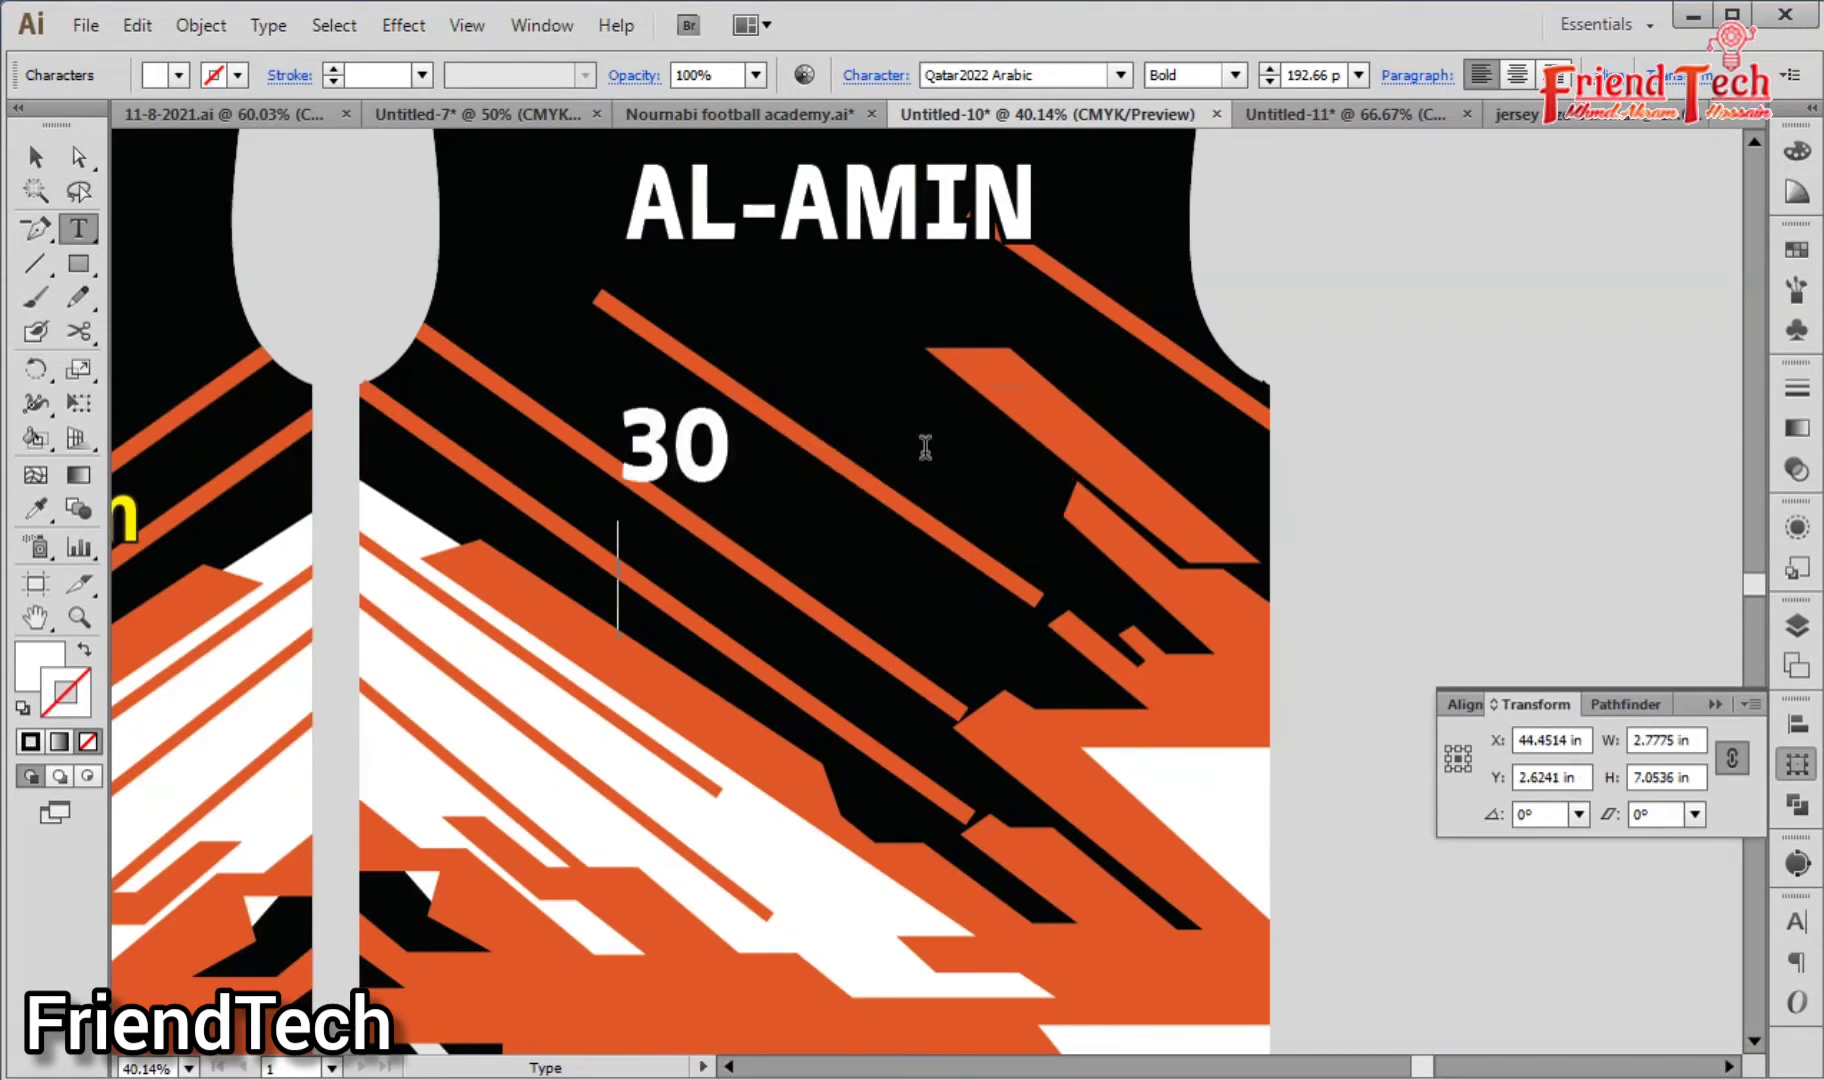
key("Escape")
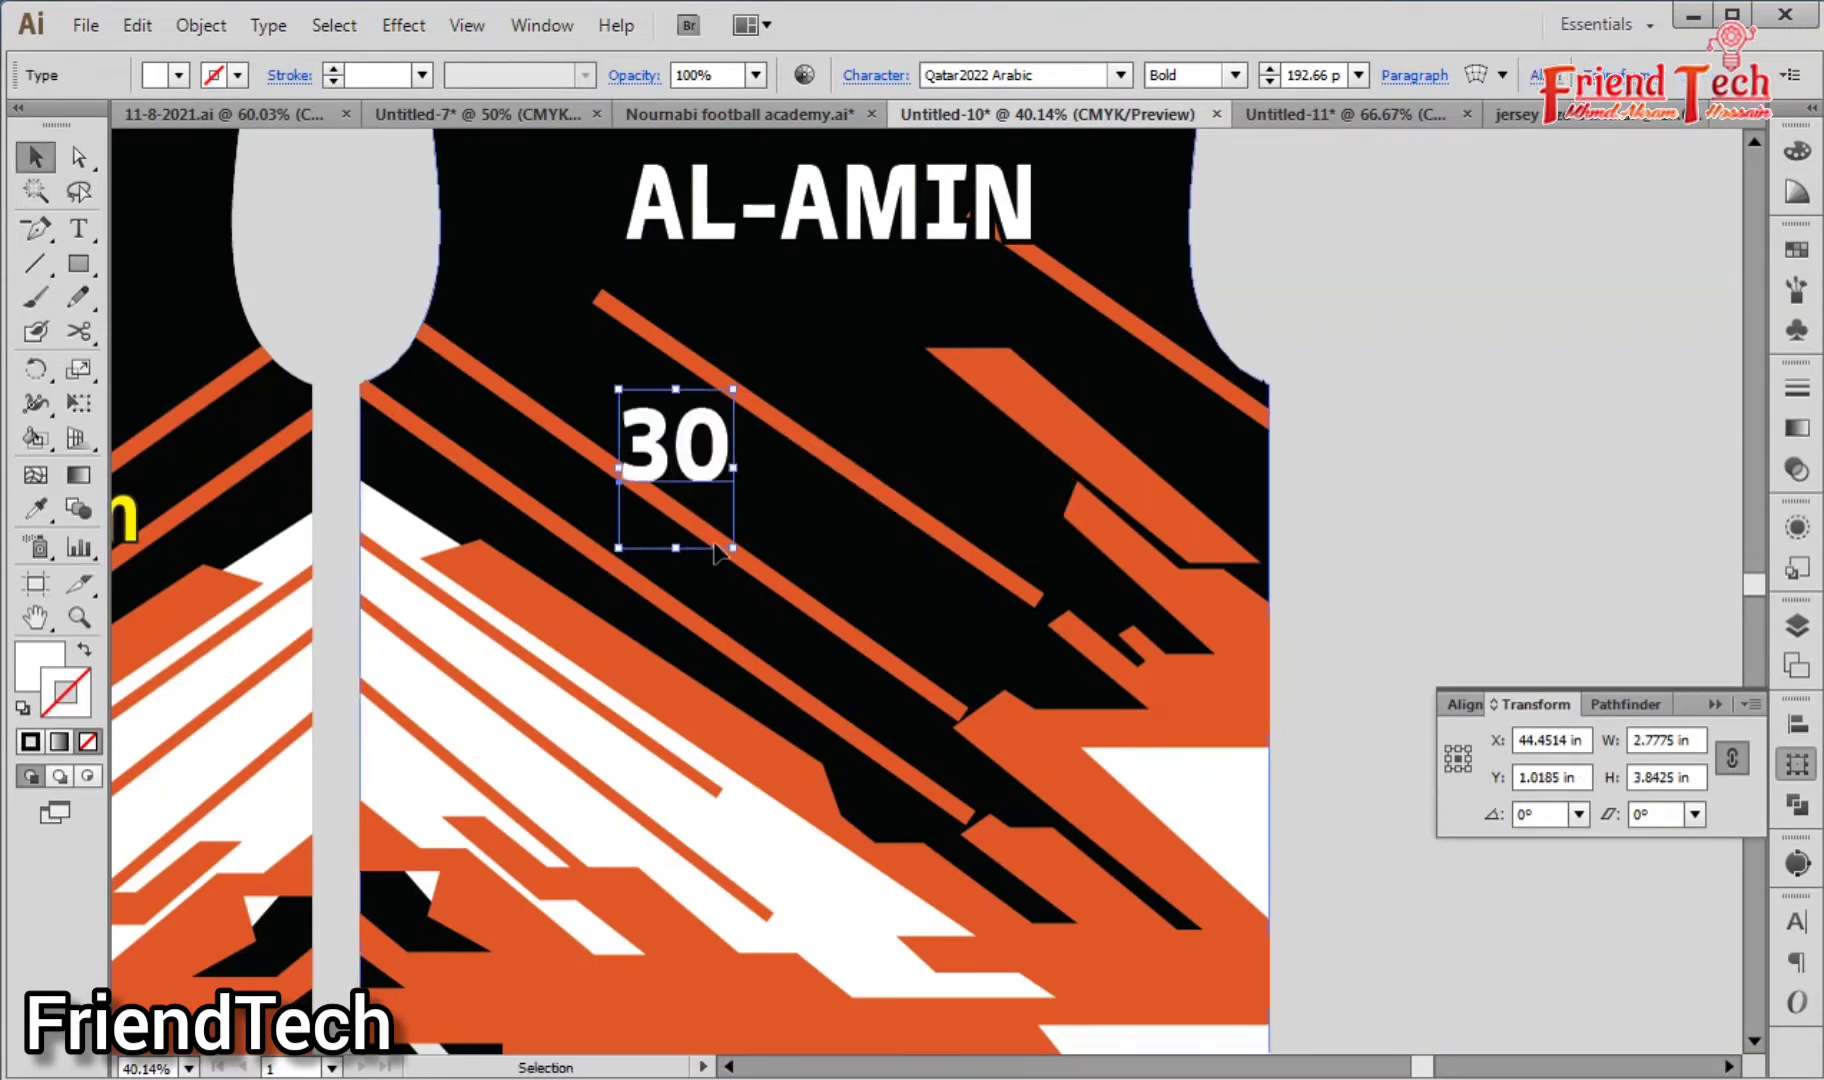
Step: Enlarge the number 30 to about 830 pt and convert it to outlines
left_click_drag(733, 545, 1045, 922)
key("ctrl+minus")
key("ctrl+minus")
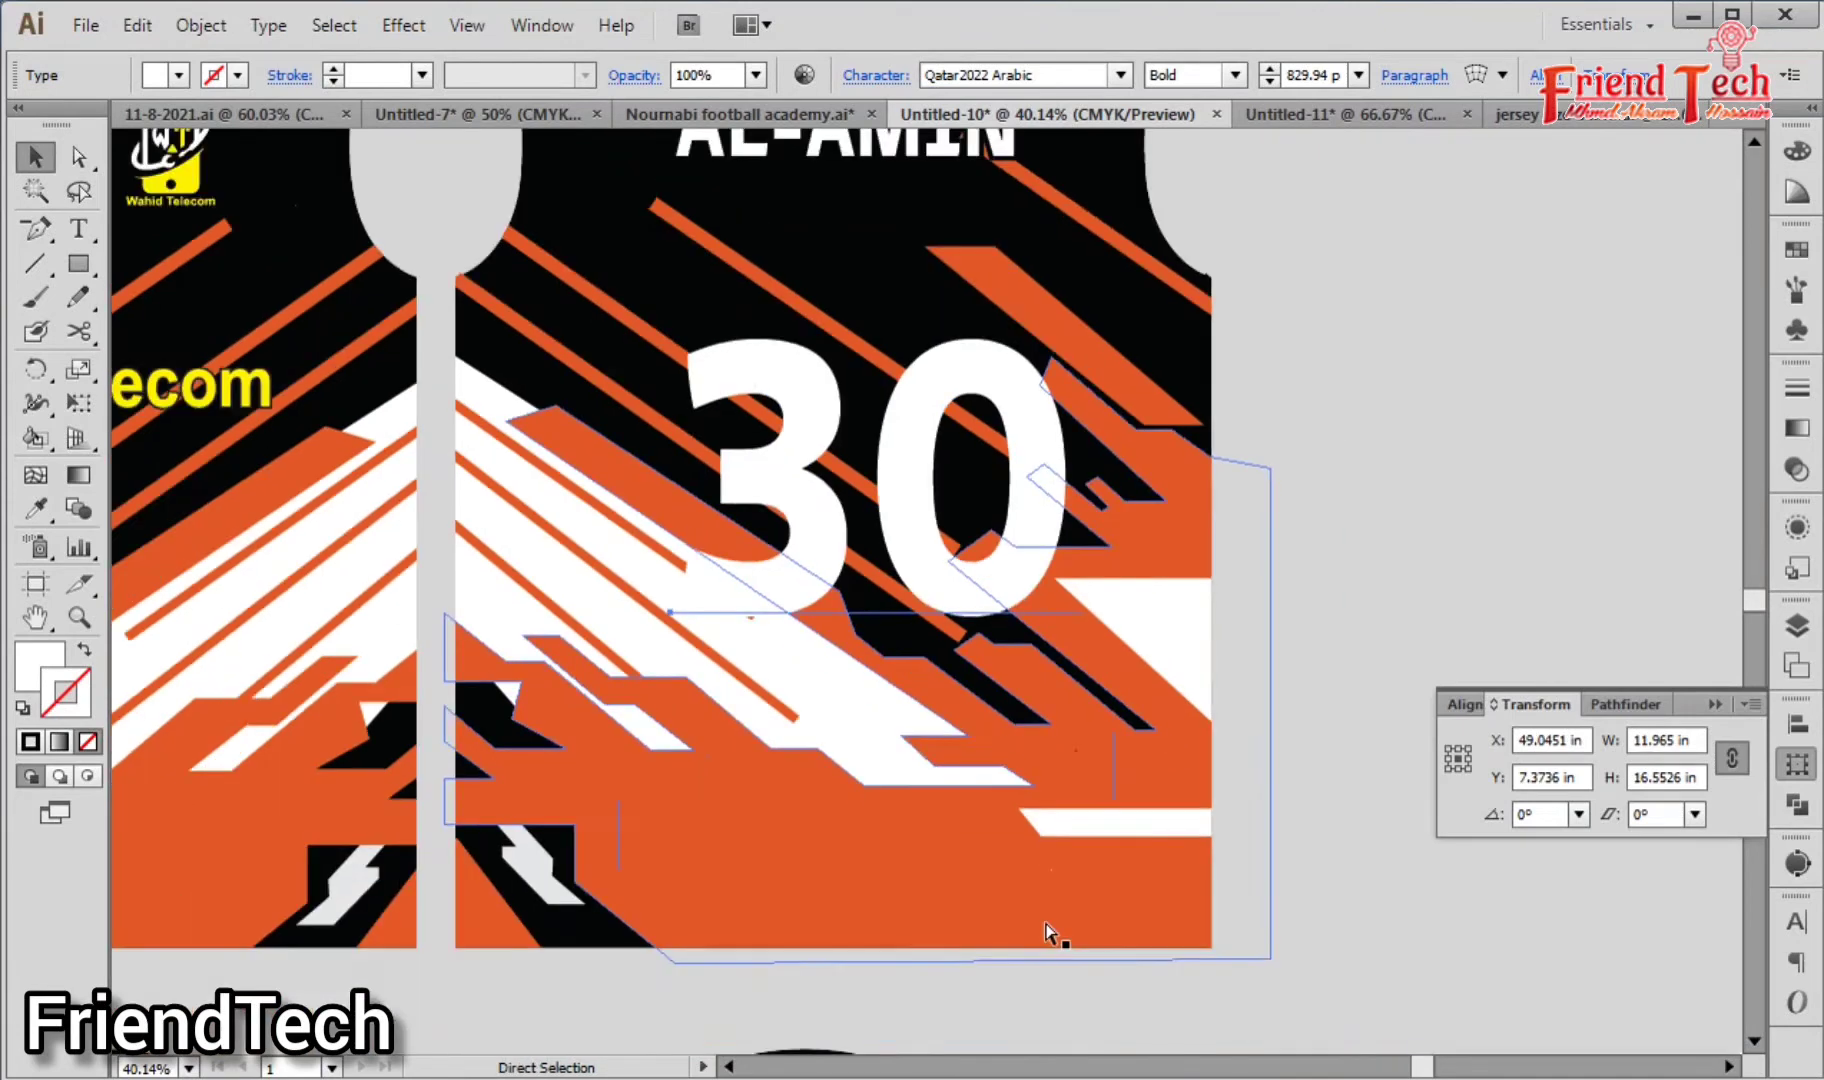
key("ctrl+shift+o")
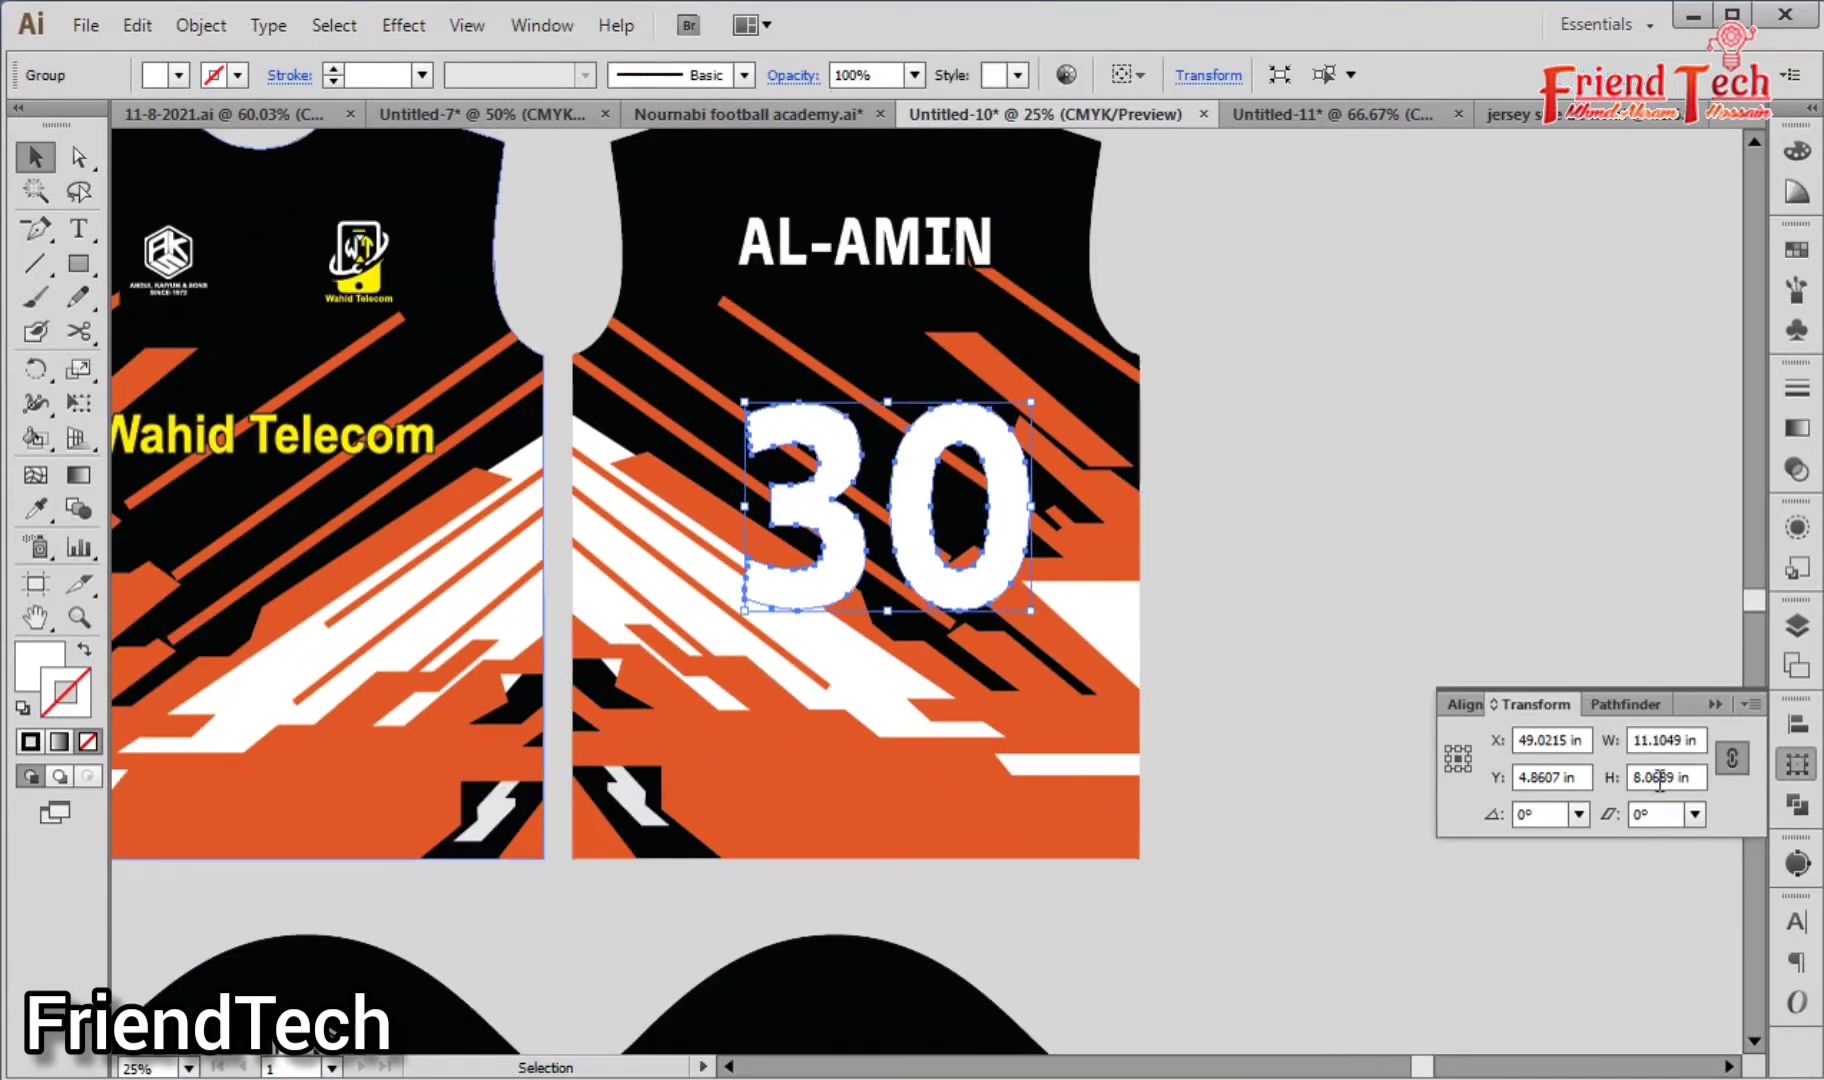
Step: Scale the number 30 to 10 in high, keeping proportions, and centre it beneath the player's name
left_click(1661, 779)
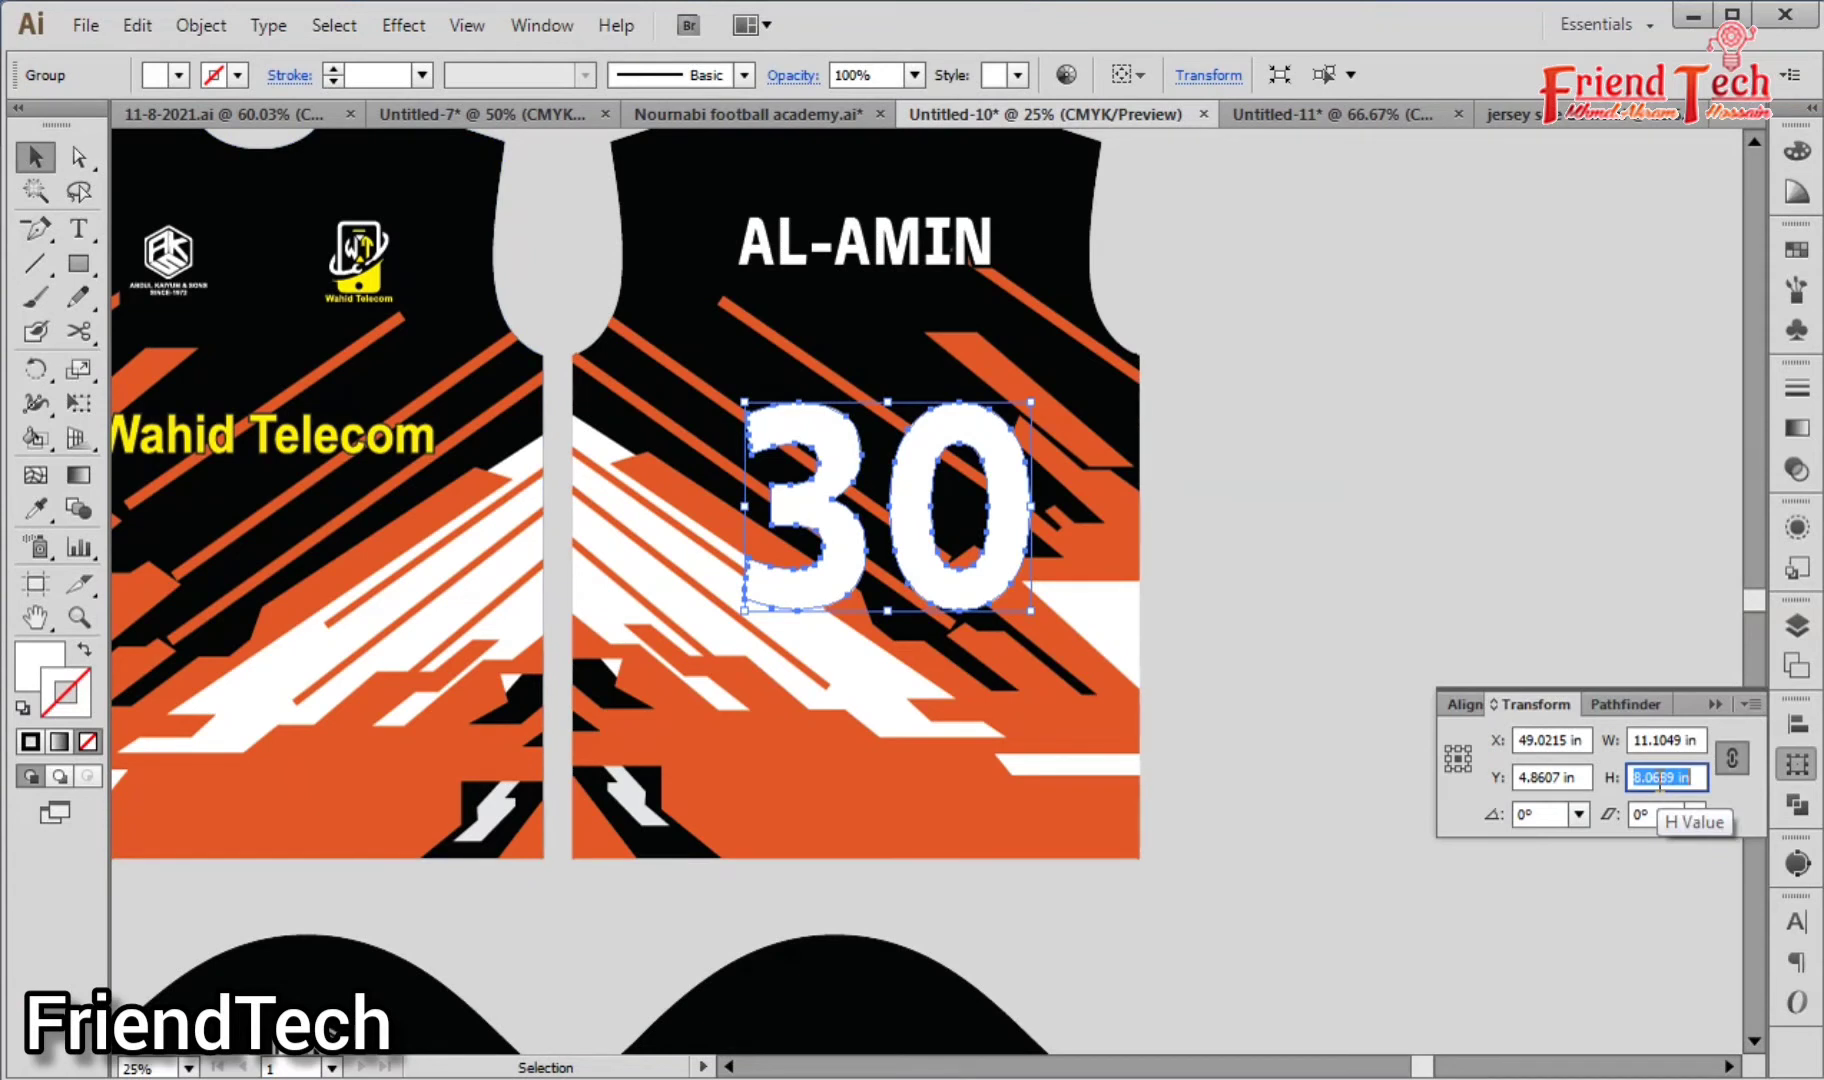
type("10")
key("Return")
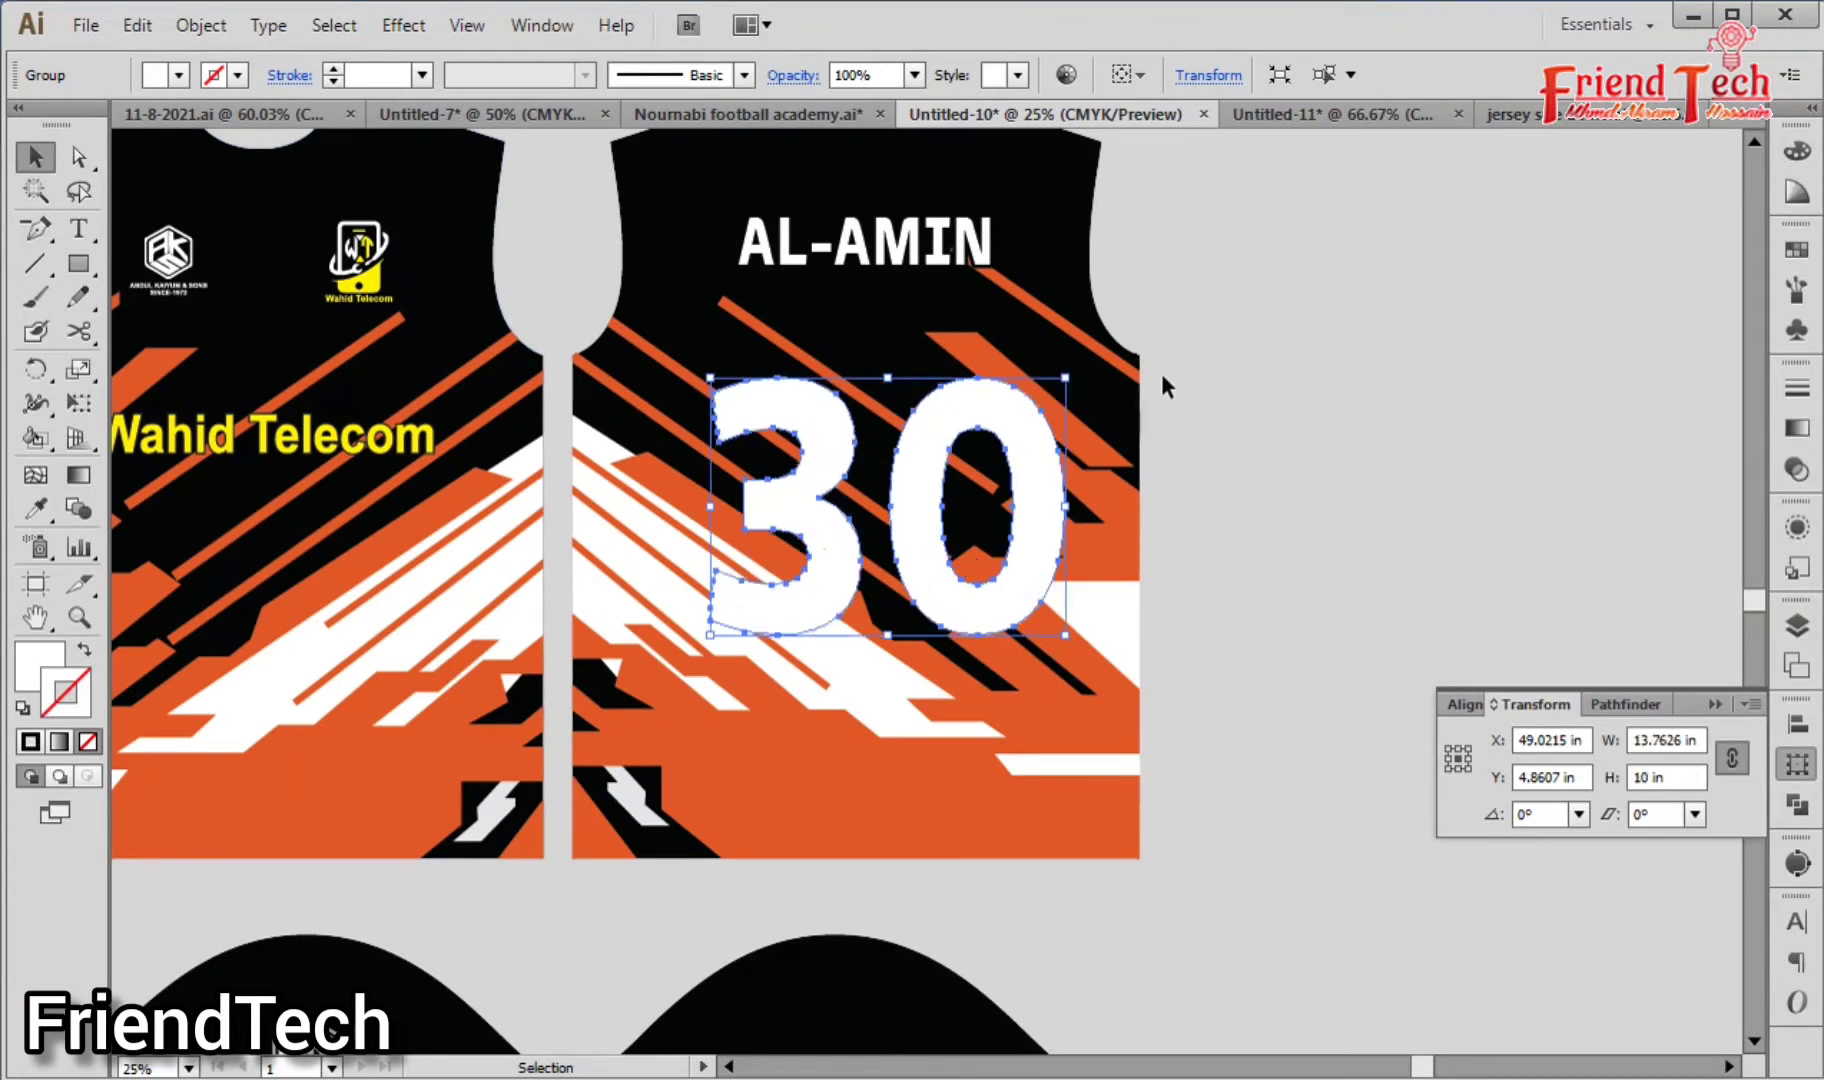
left_click_drag(988, 556, 986, 543)
left_click(1362, 487)
key("space")
left_click_drag(1301, 483, 1275, 532)
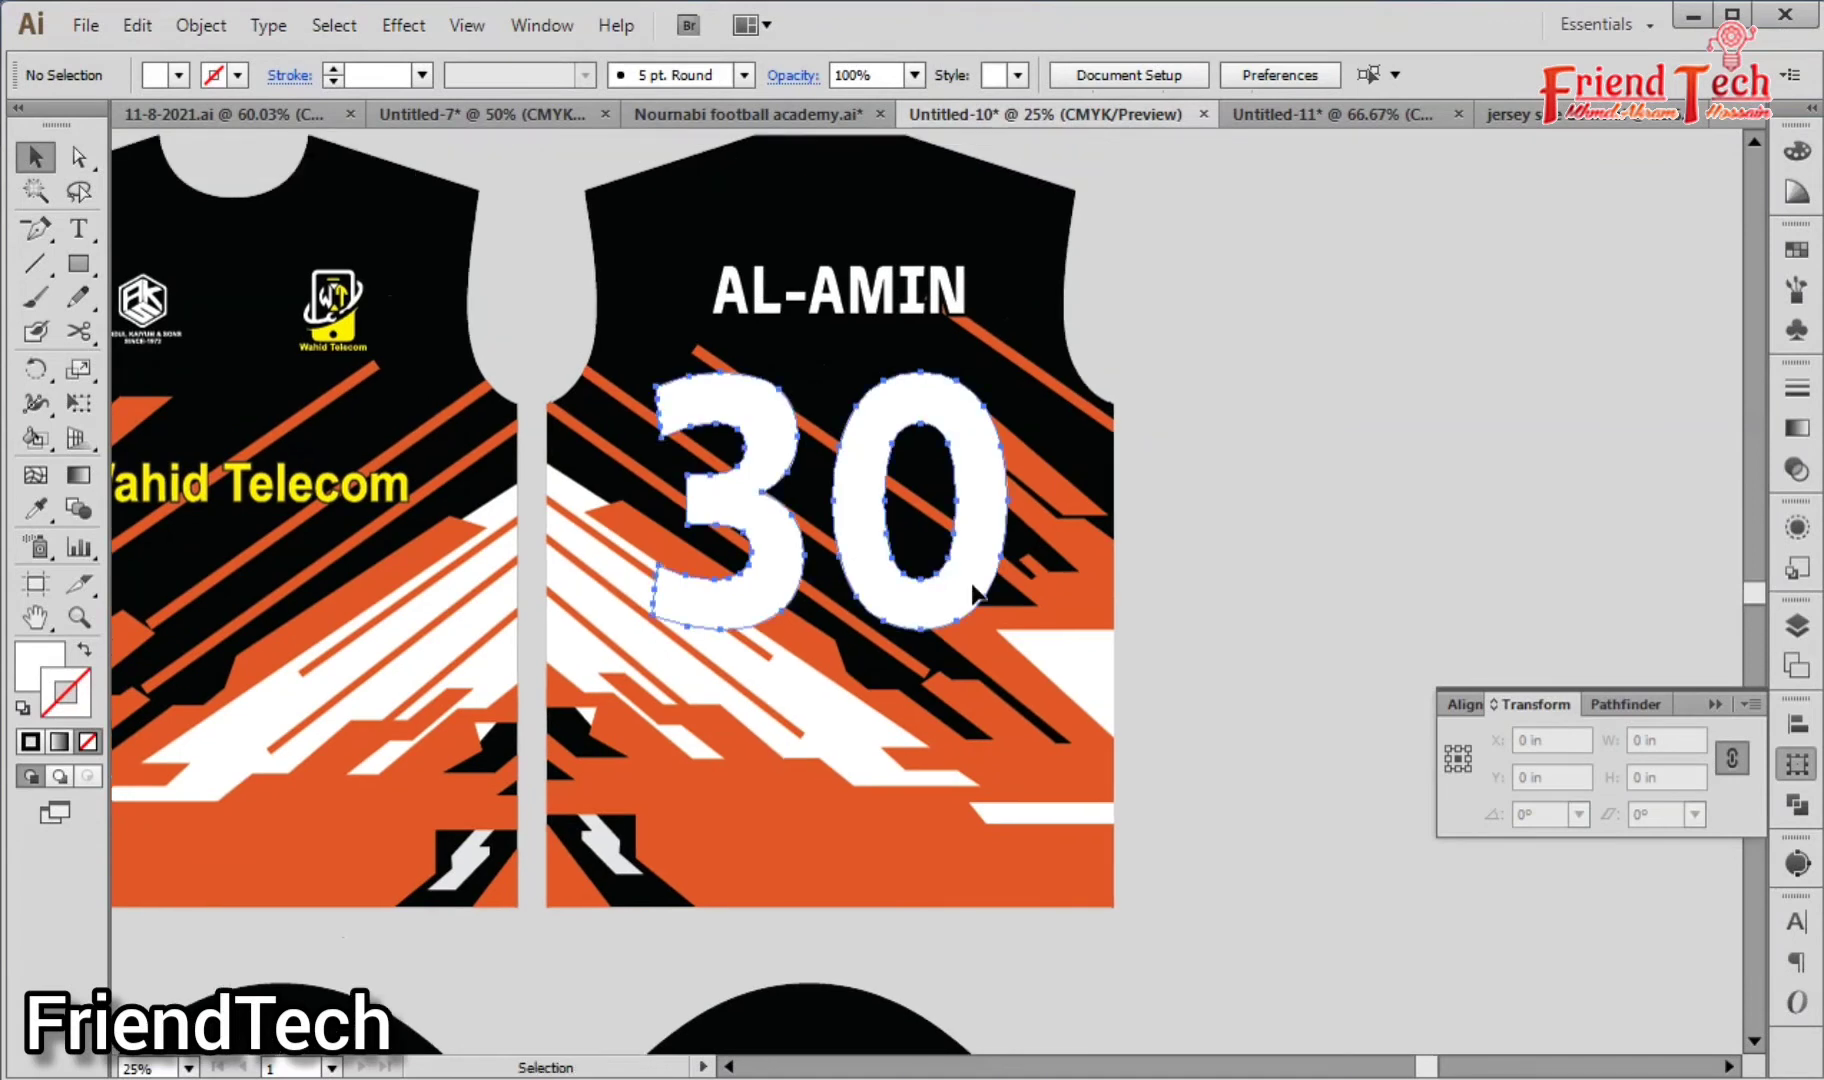
Step: Unlink the number's proportions and set its width to 12 in, leaving the height independent
left_click(975, 593)
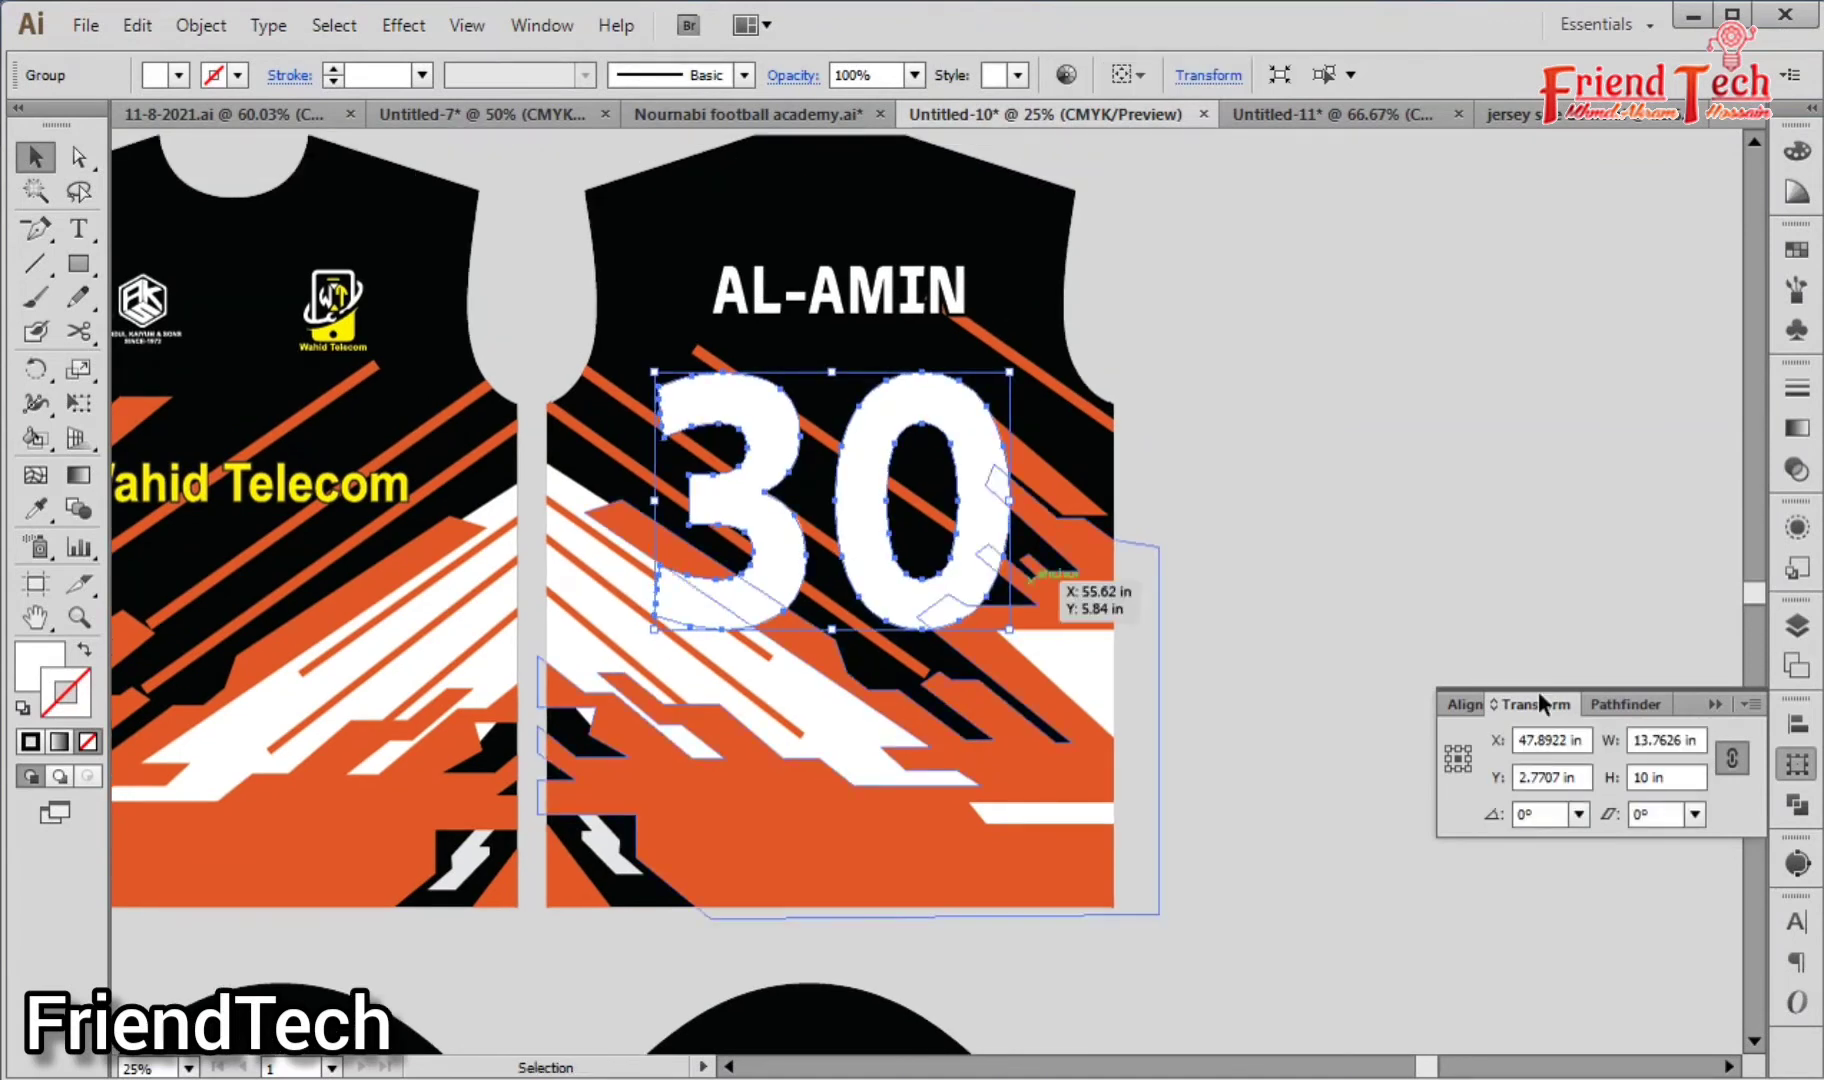
left_click(1732, 758)
left_click(1680, 741)
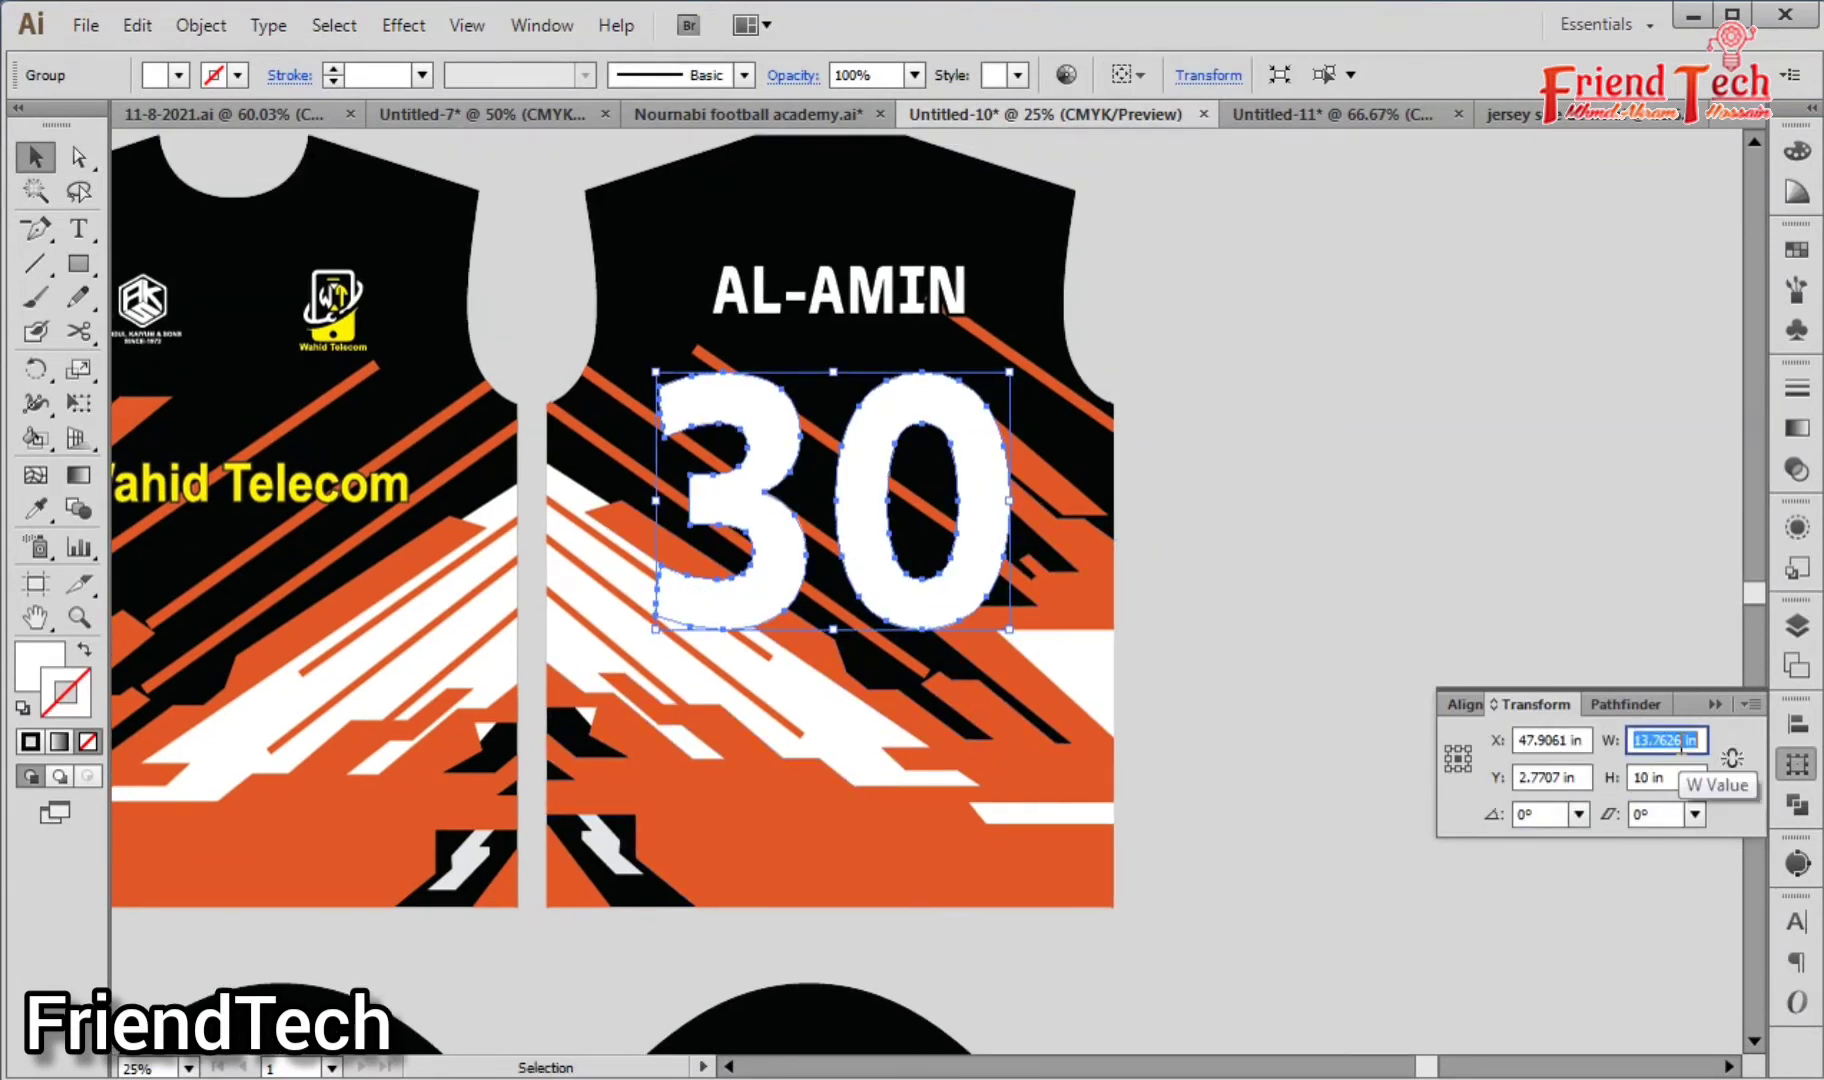
type("10")
key("Return")
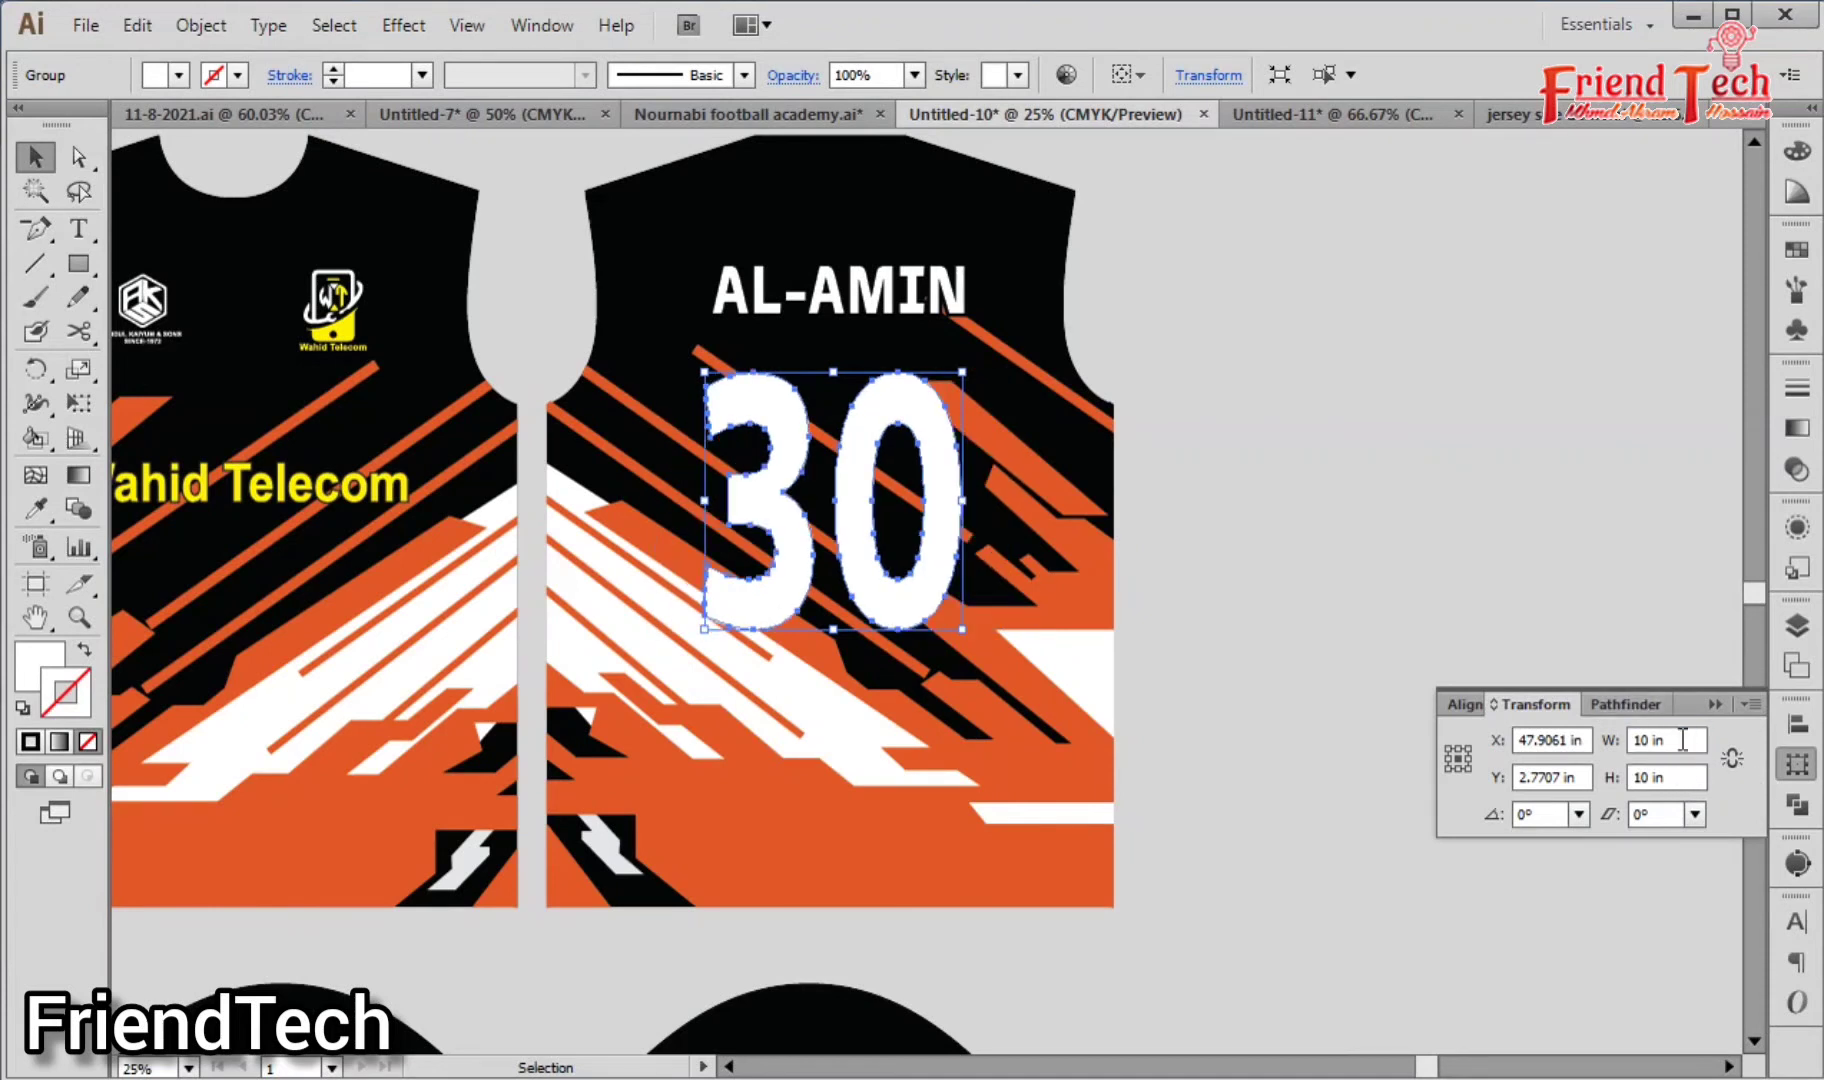
left_click(1683, 740)
type("12")
key("Return")
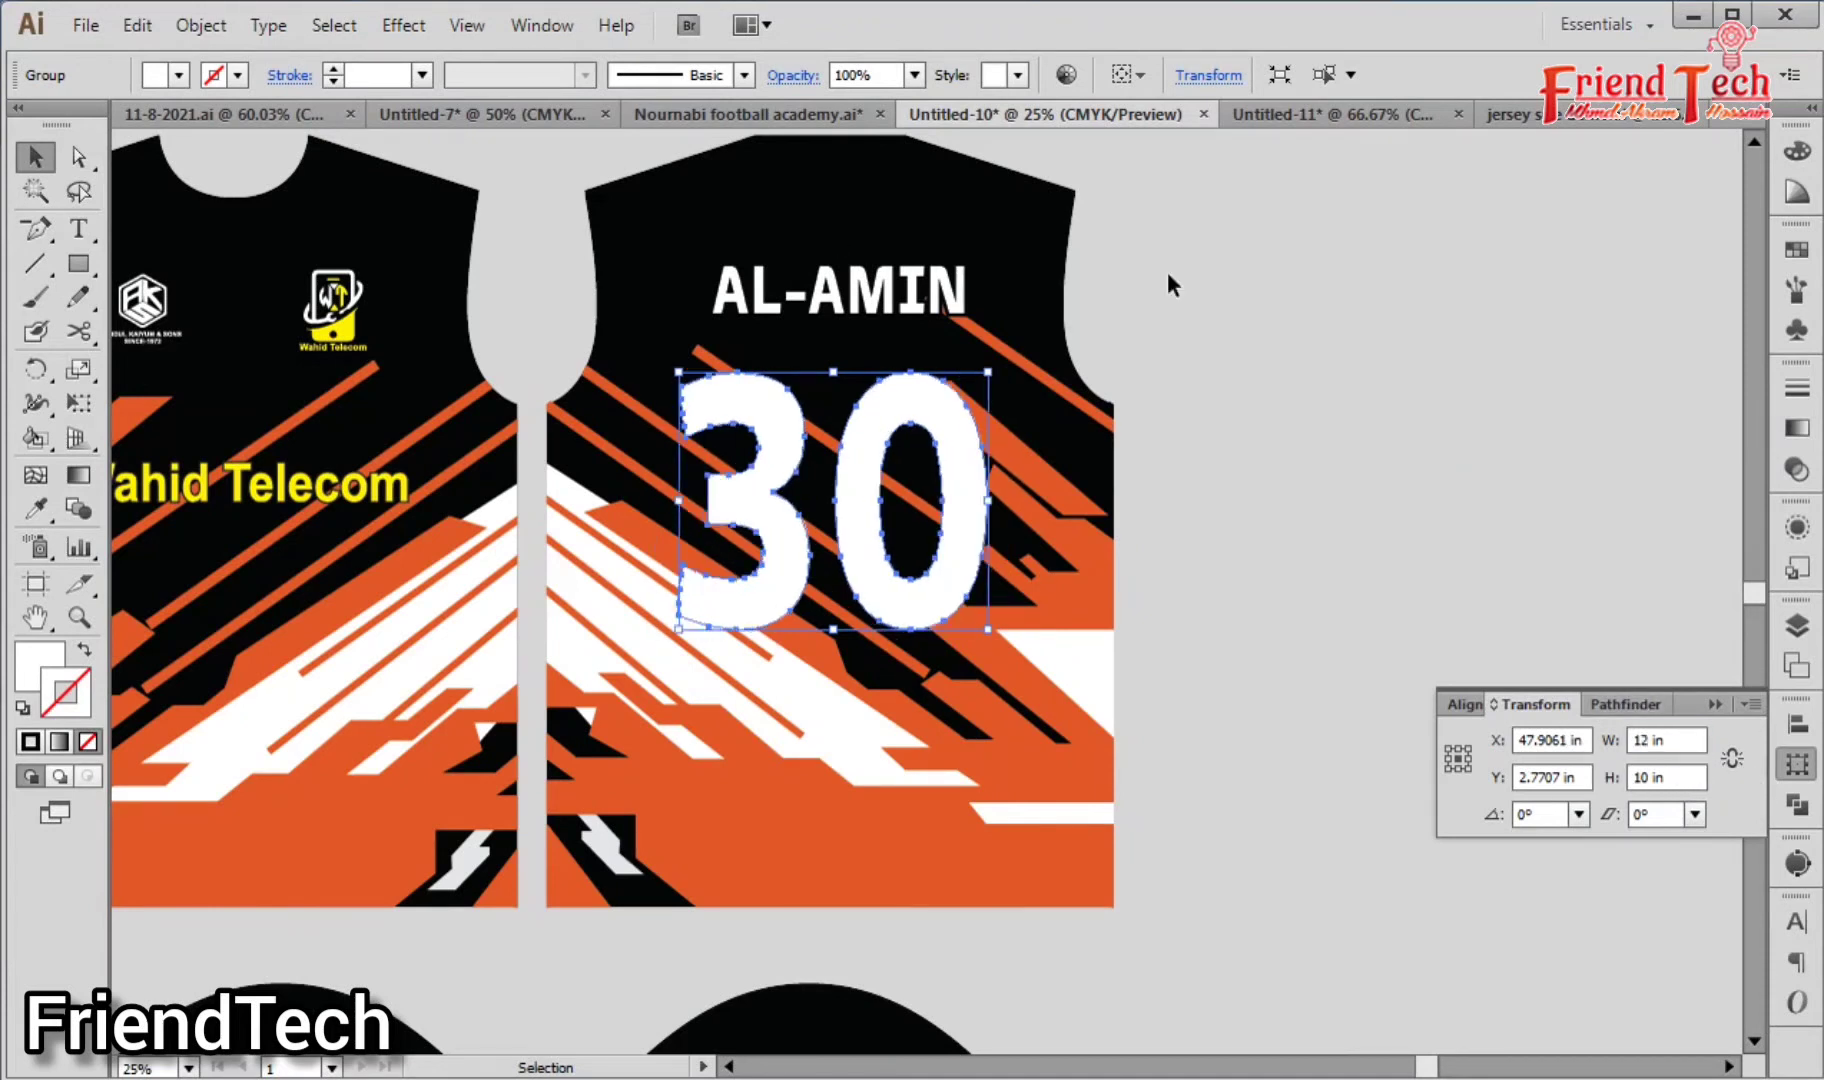
left_click(1067, 293)
Step: Paste a copy of the number 30 directly behind it and give the copy a 25 pt stroke
key("z")
left_click_drag(503, 227, 1297, 890)
key("v")
left_click_drag(859, 701, 863, 707)
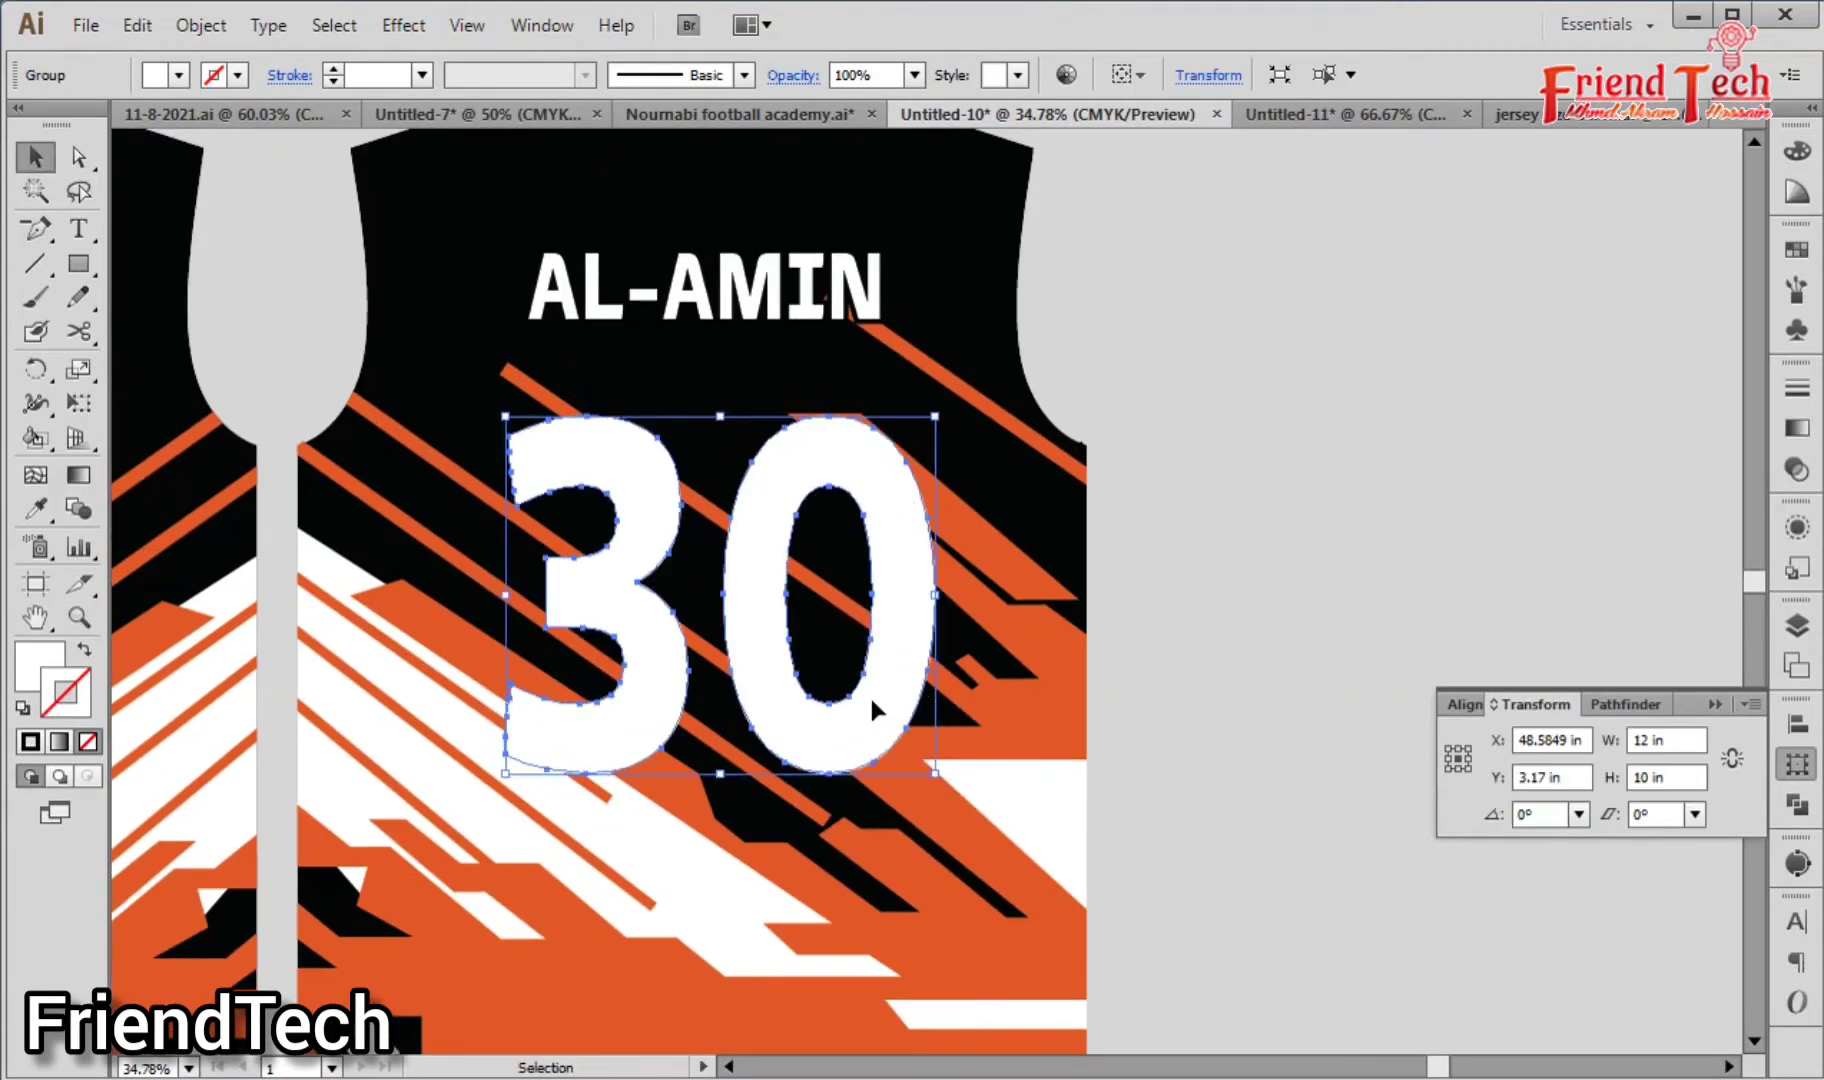
key("a")
key("ctrl+c")
key("ctrl+b")
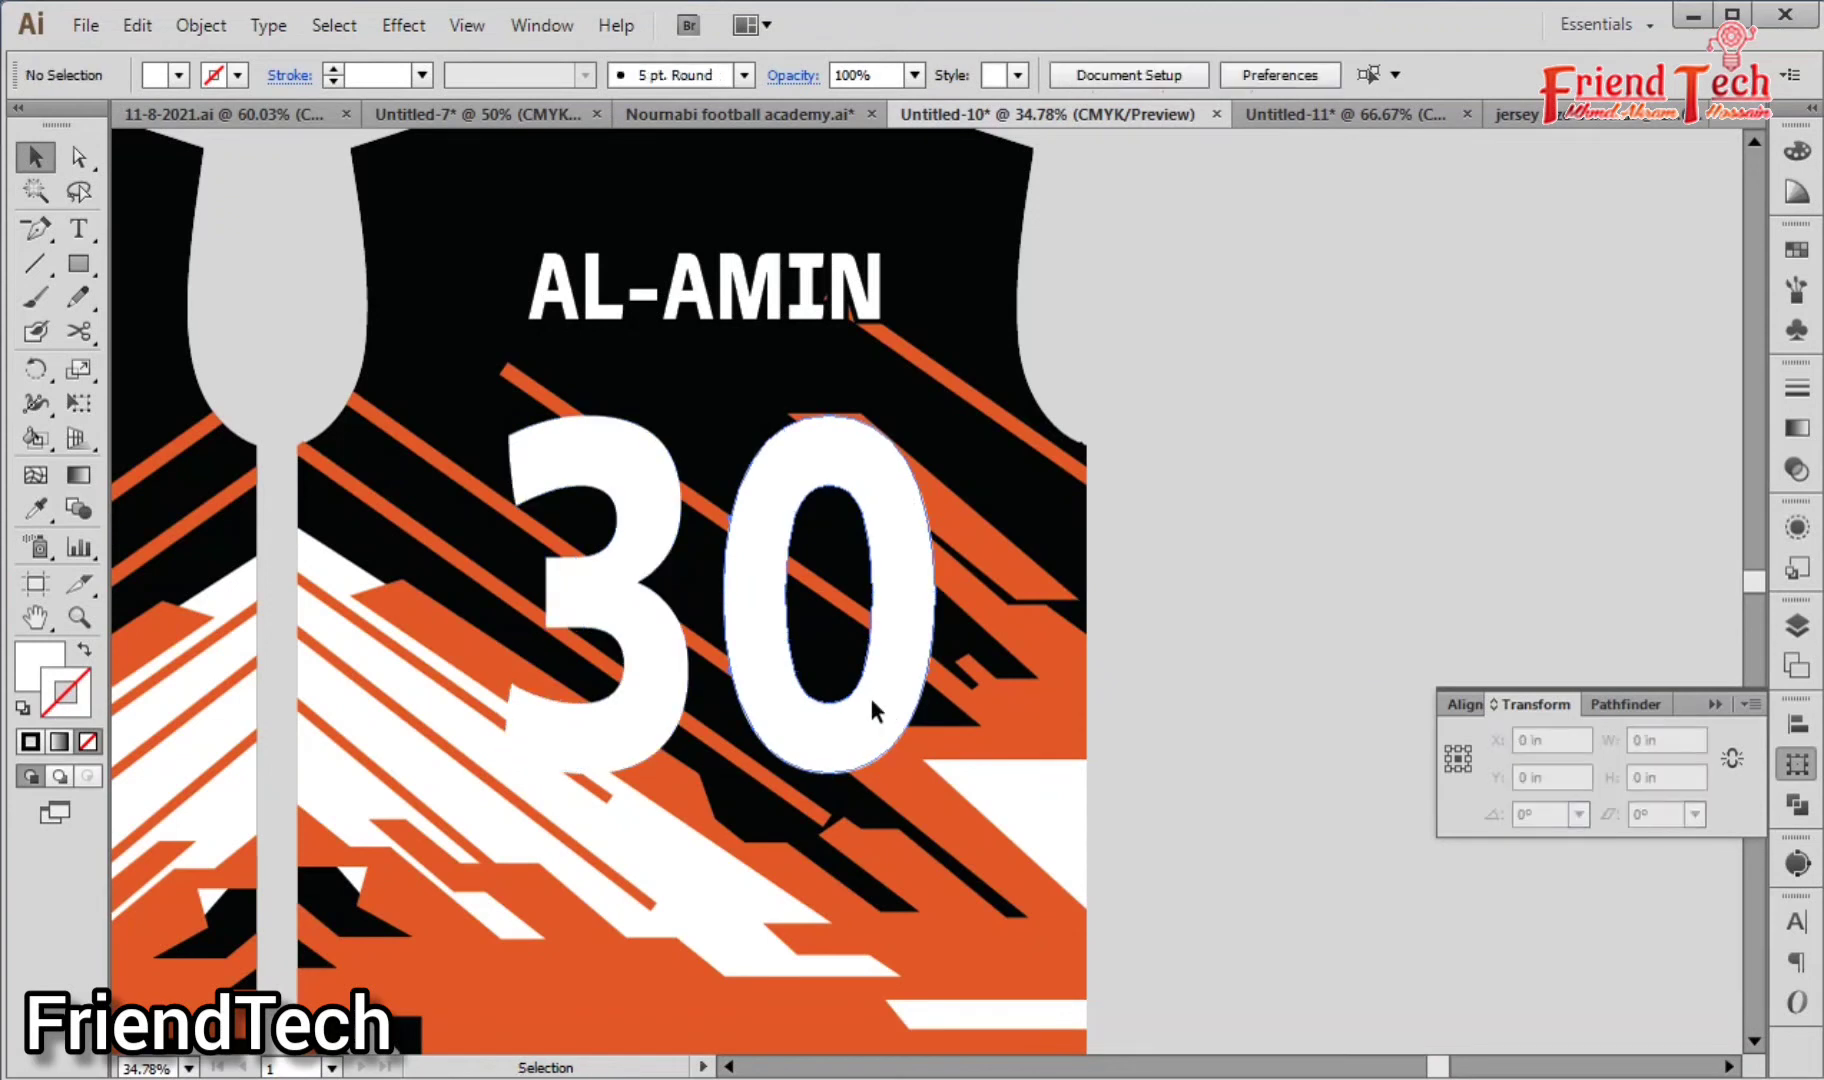
left_click(375, 78)
type("25")
key("Return")
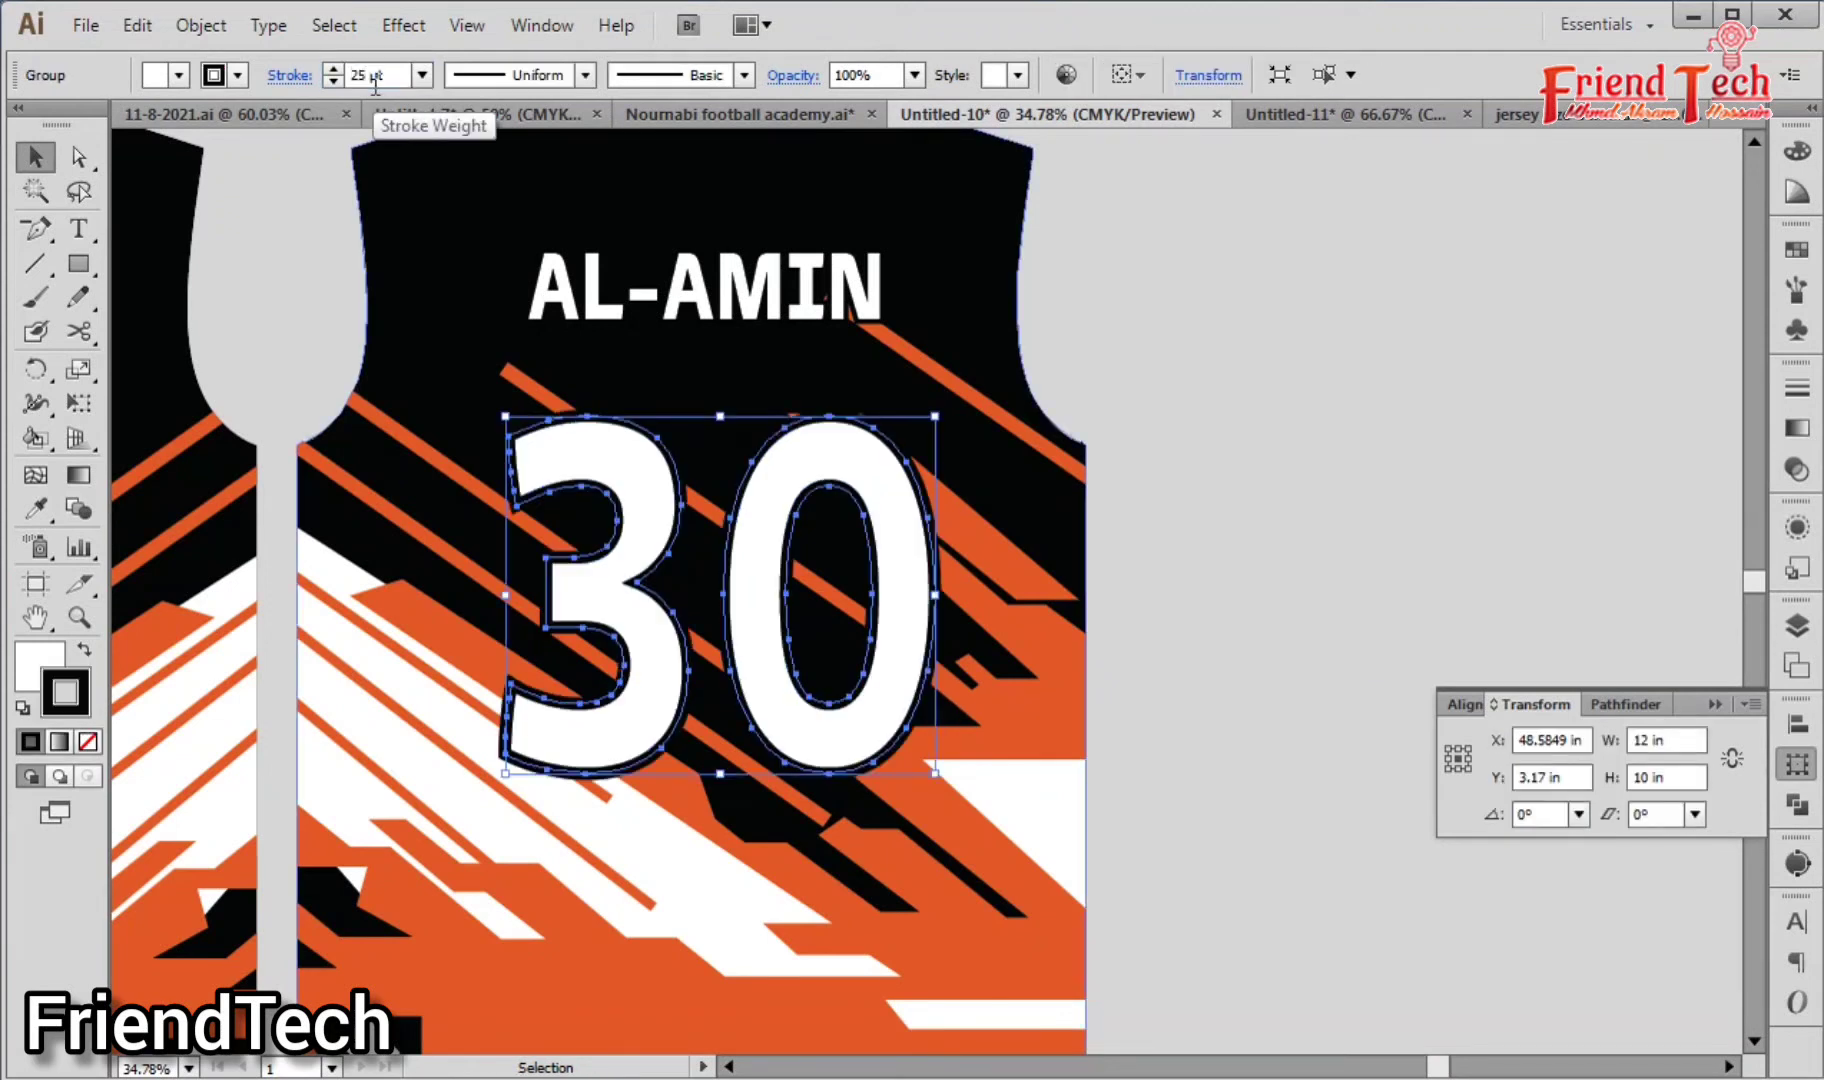
left_click(1222, 480)
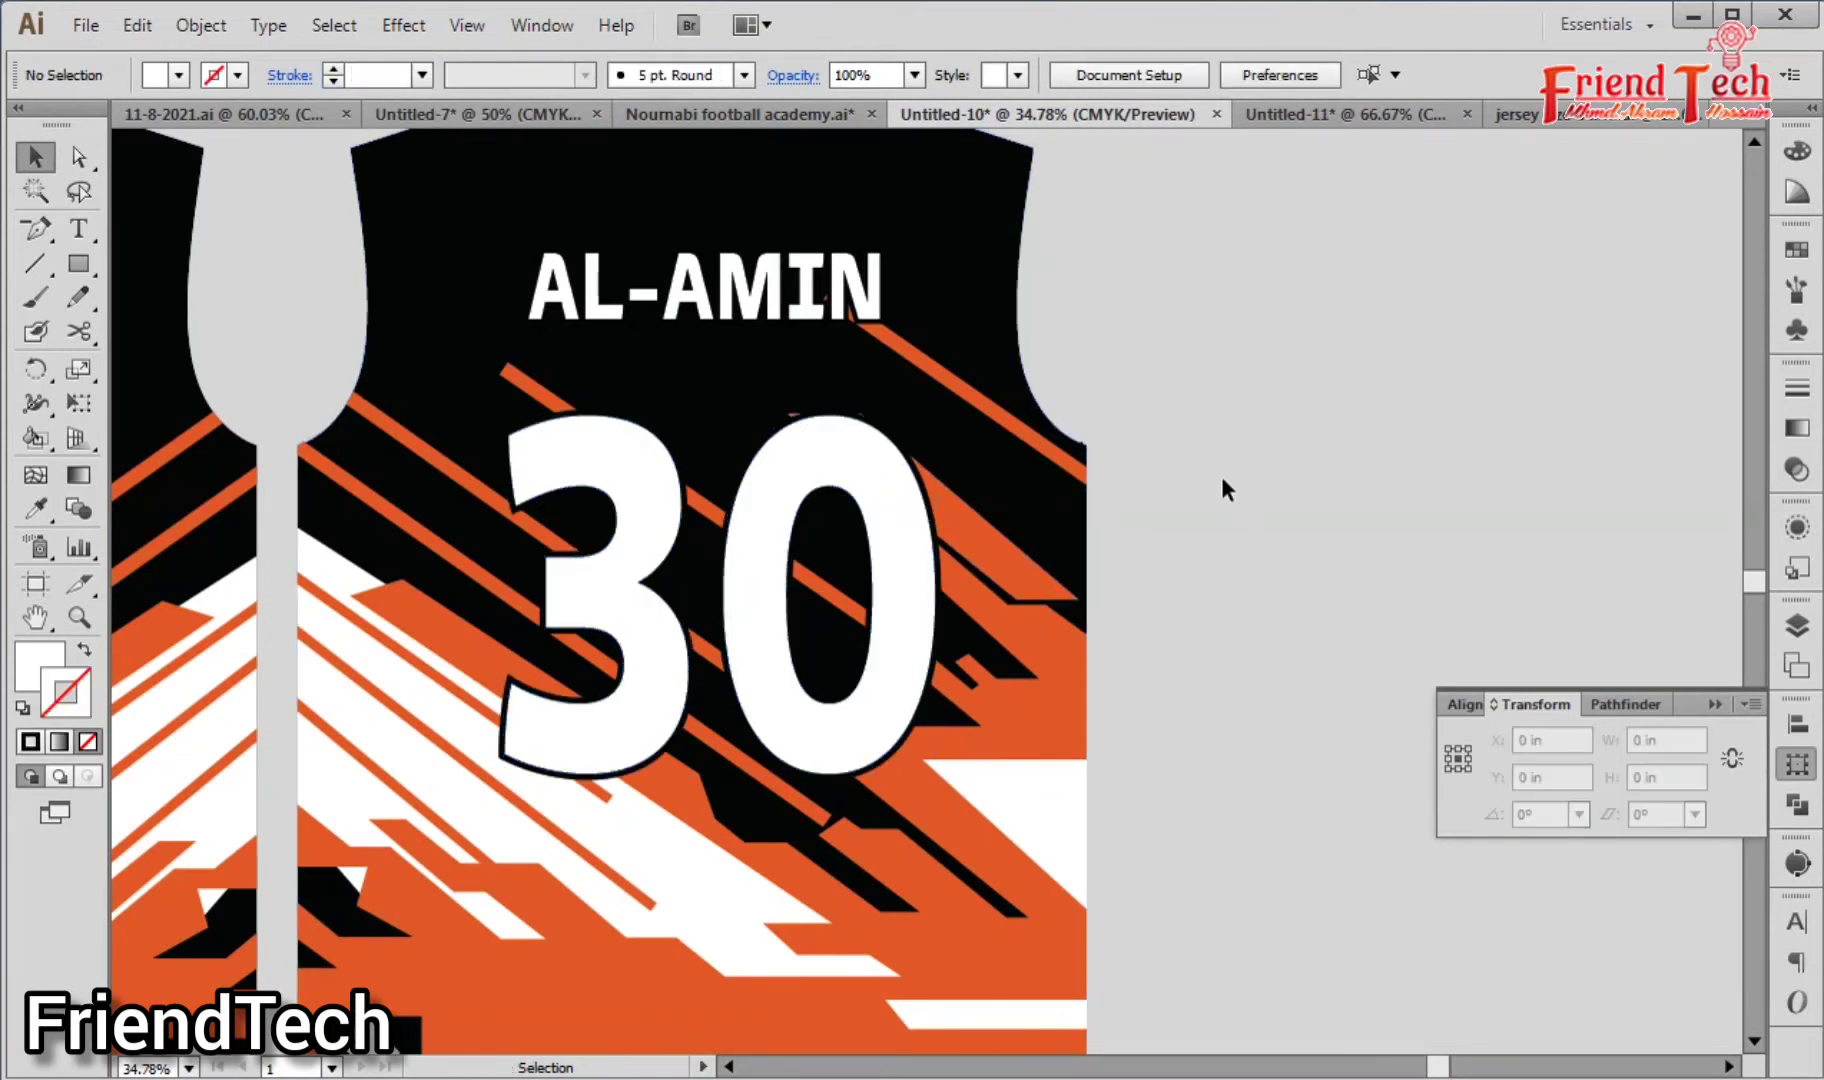
Step: Set the stroke weight of the copy behind the number 30 to 35 pt
key("ctrl+minus")
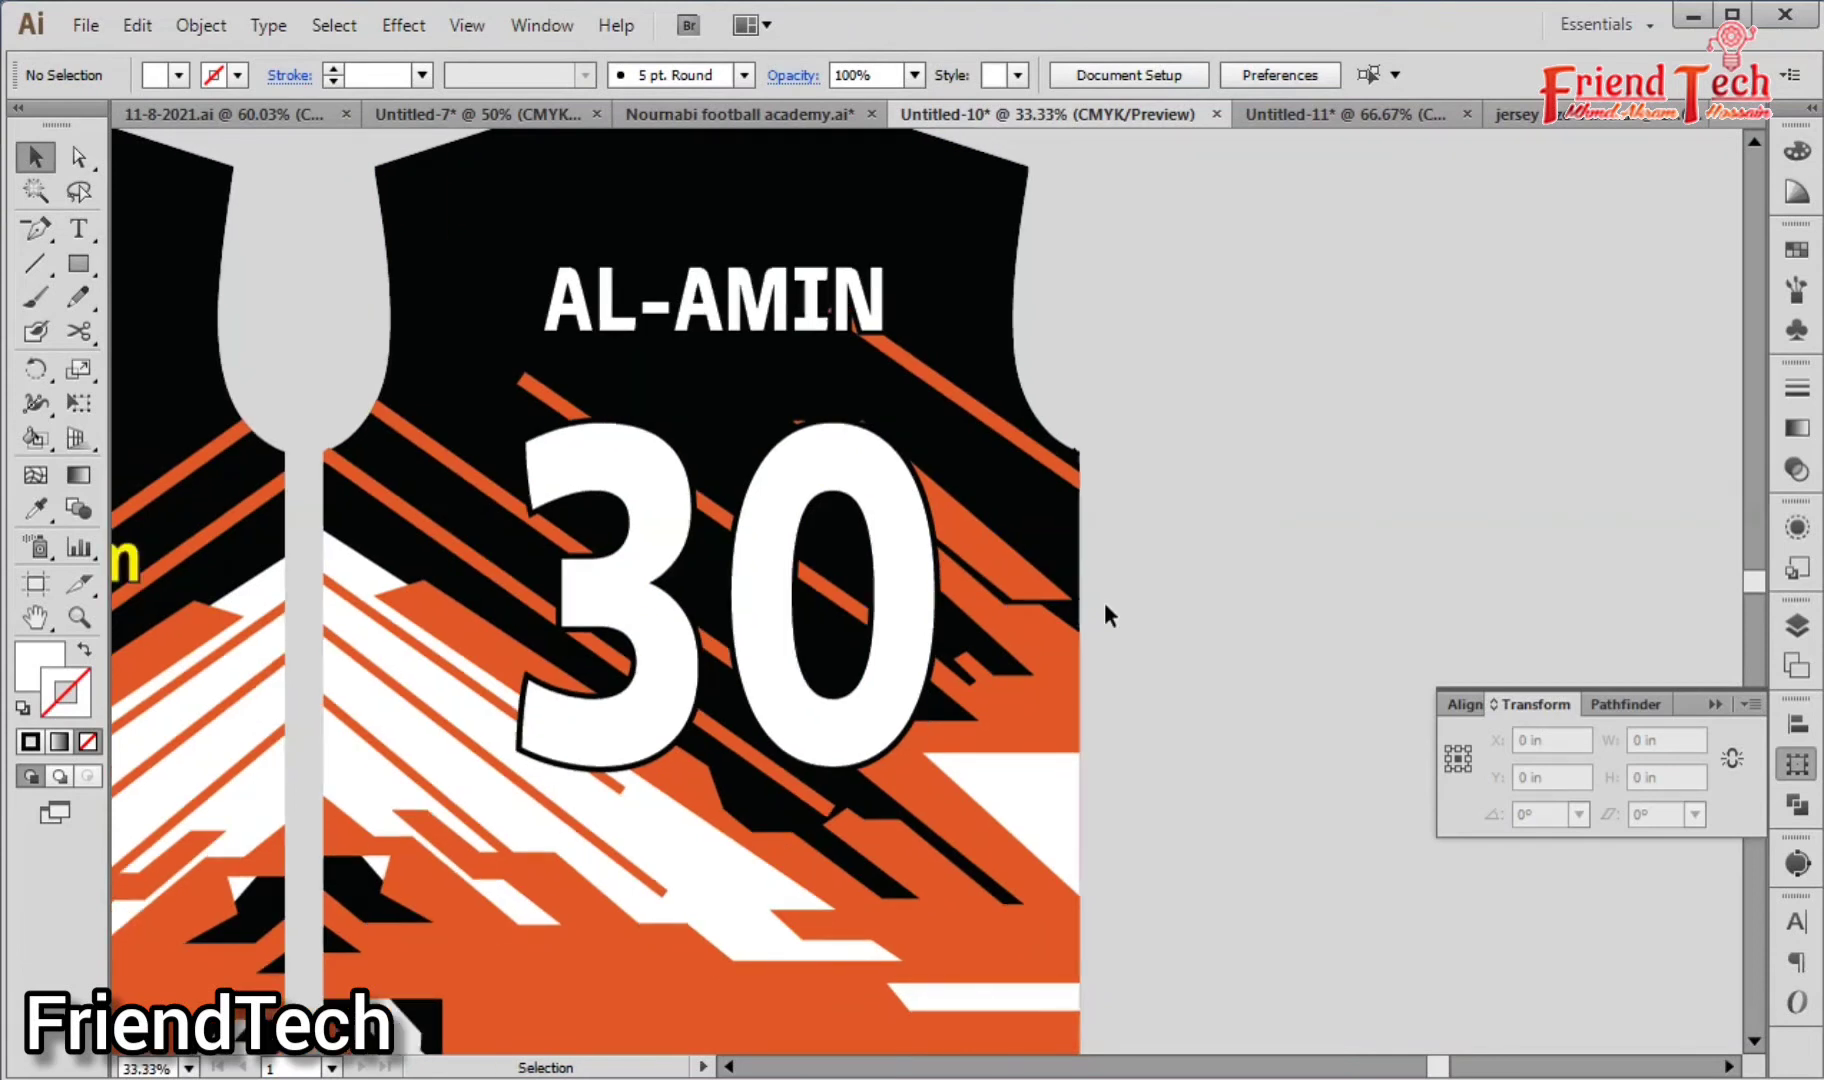
left_click_drag(1085, 543, 1074, 469)
left_click(869, 614)
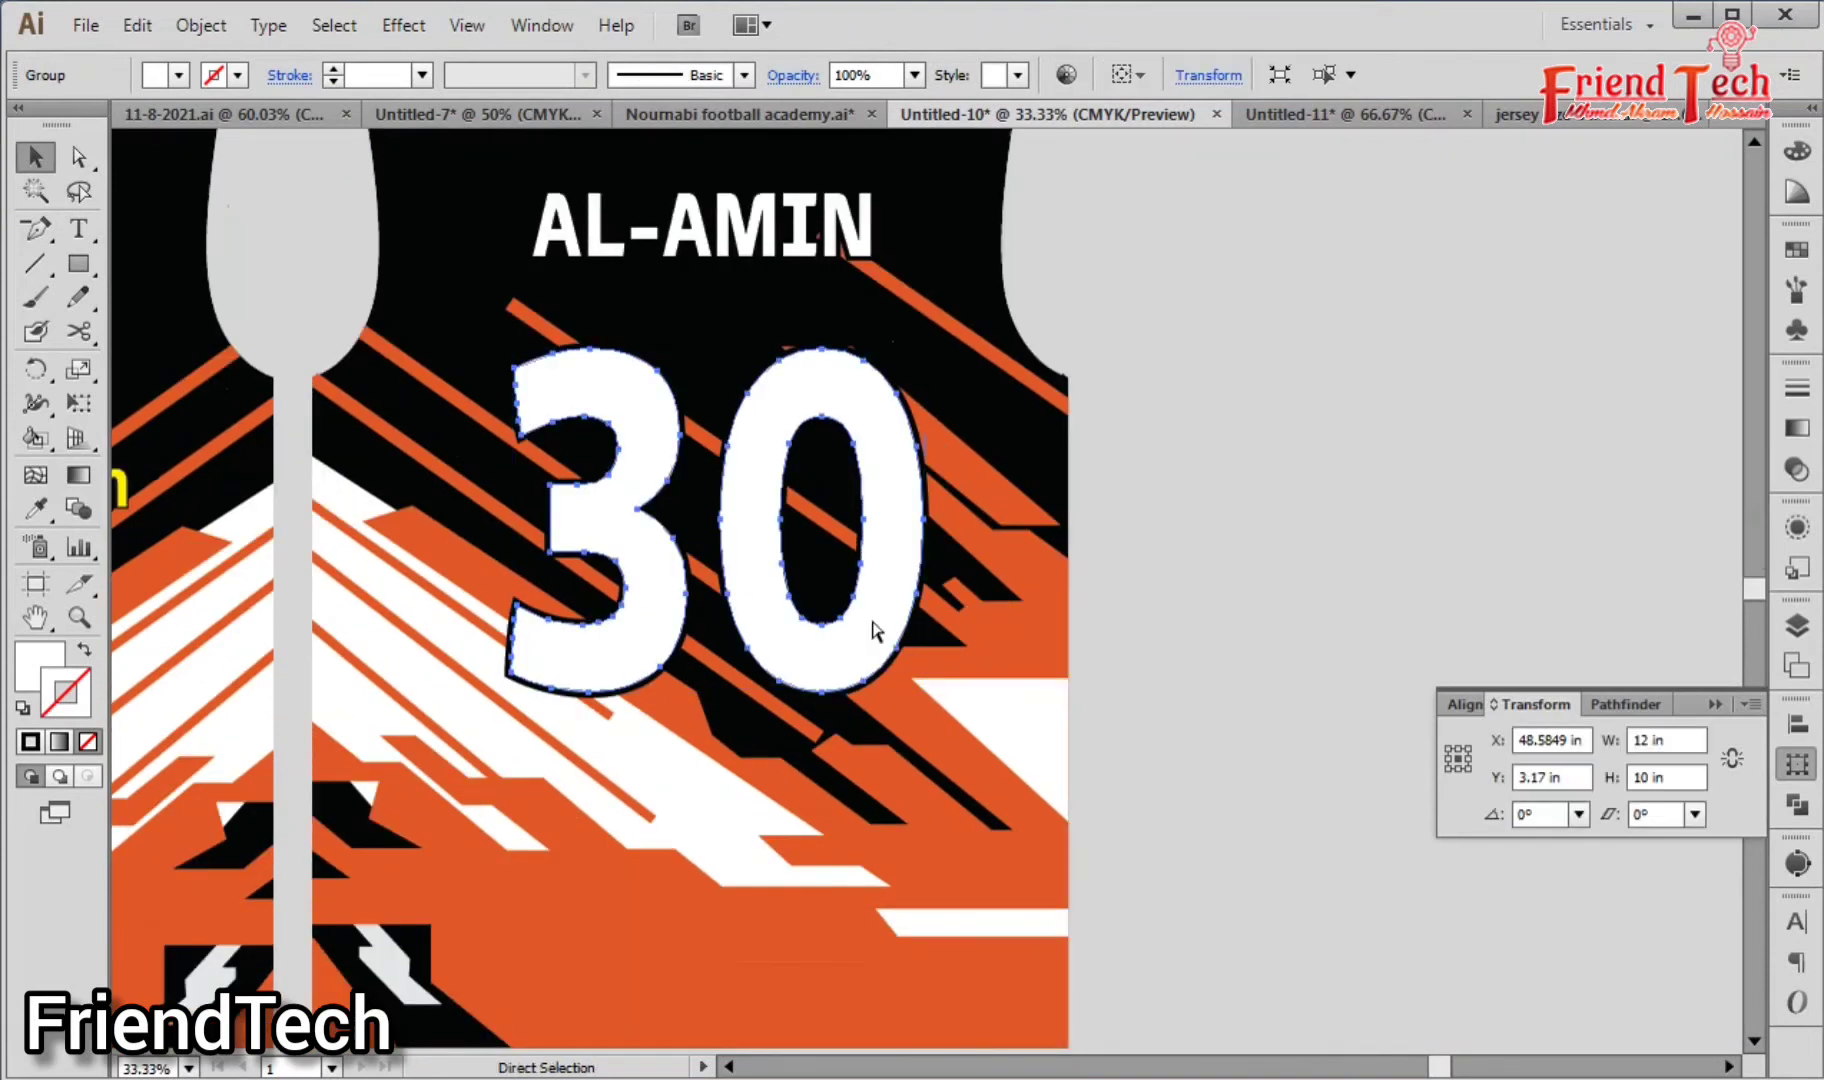
key("ctrl+x")
left_click(871, 618)
double_click(403, 75)
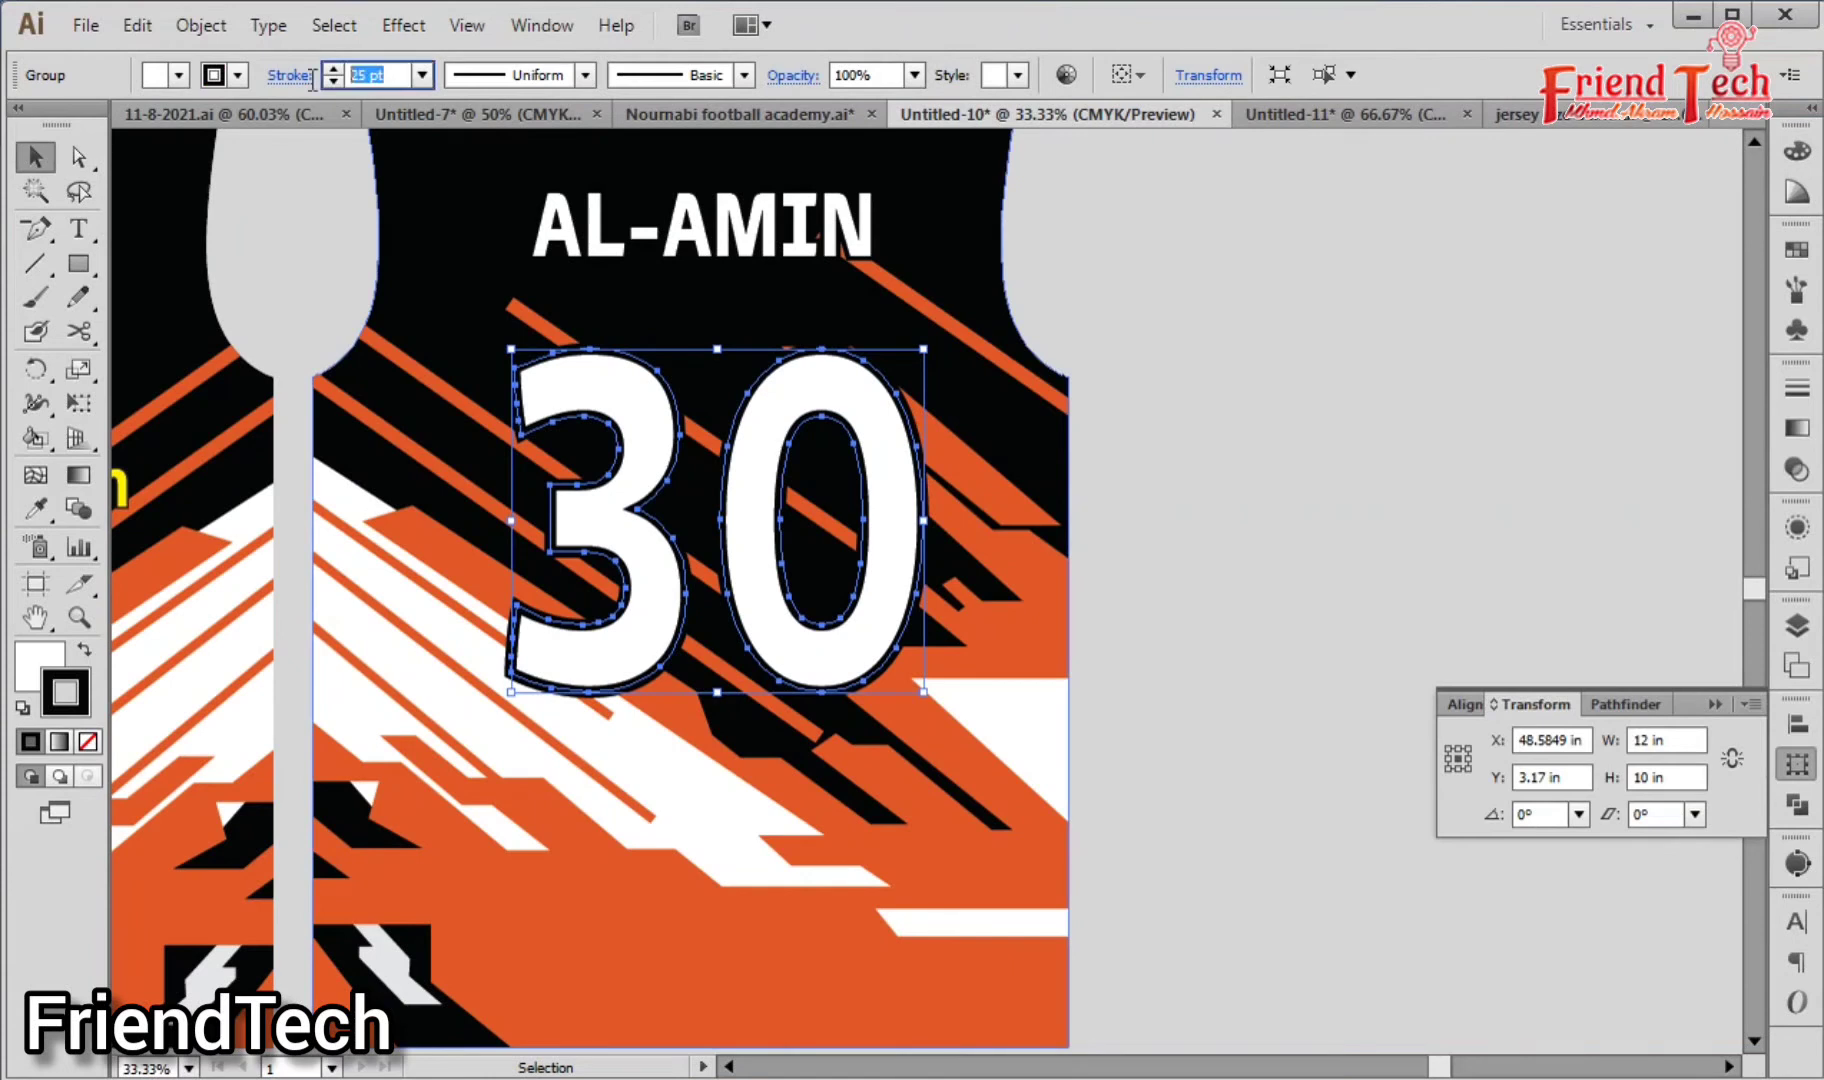
type("35")
key("Return")
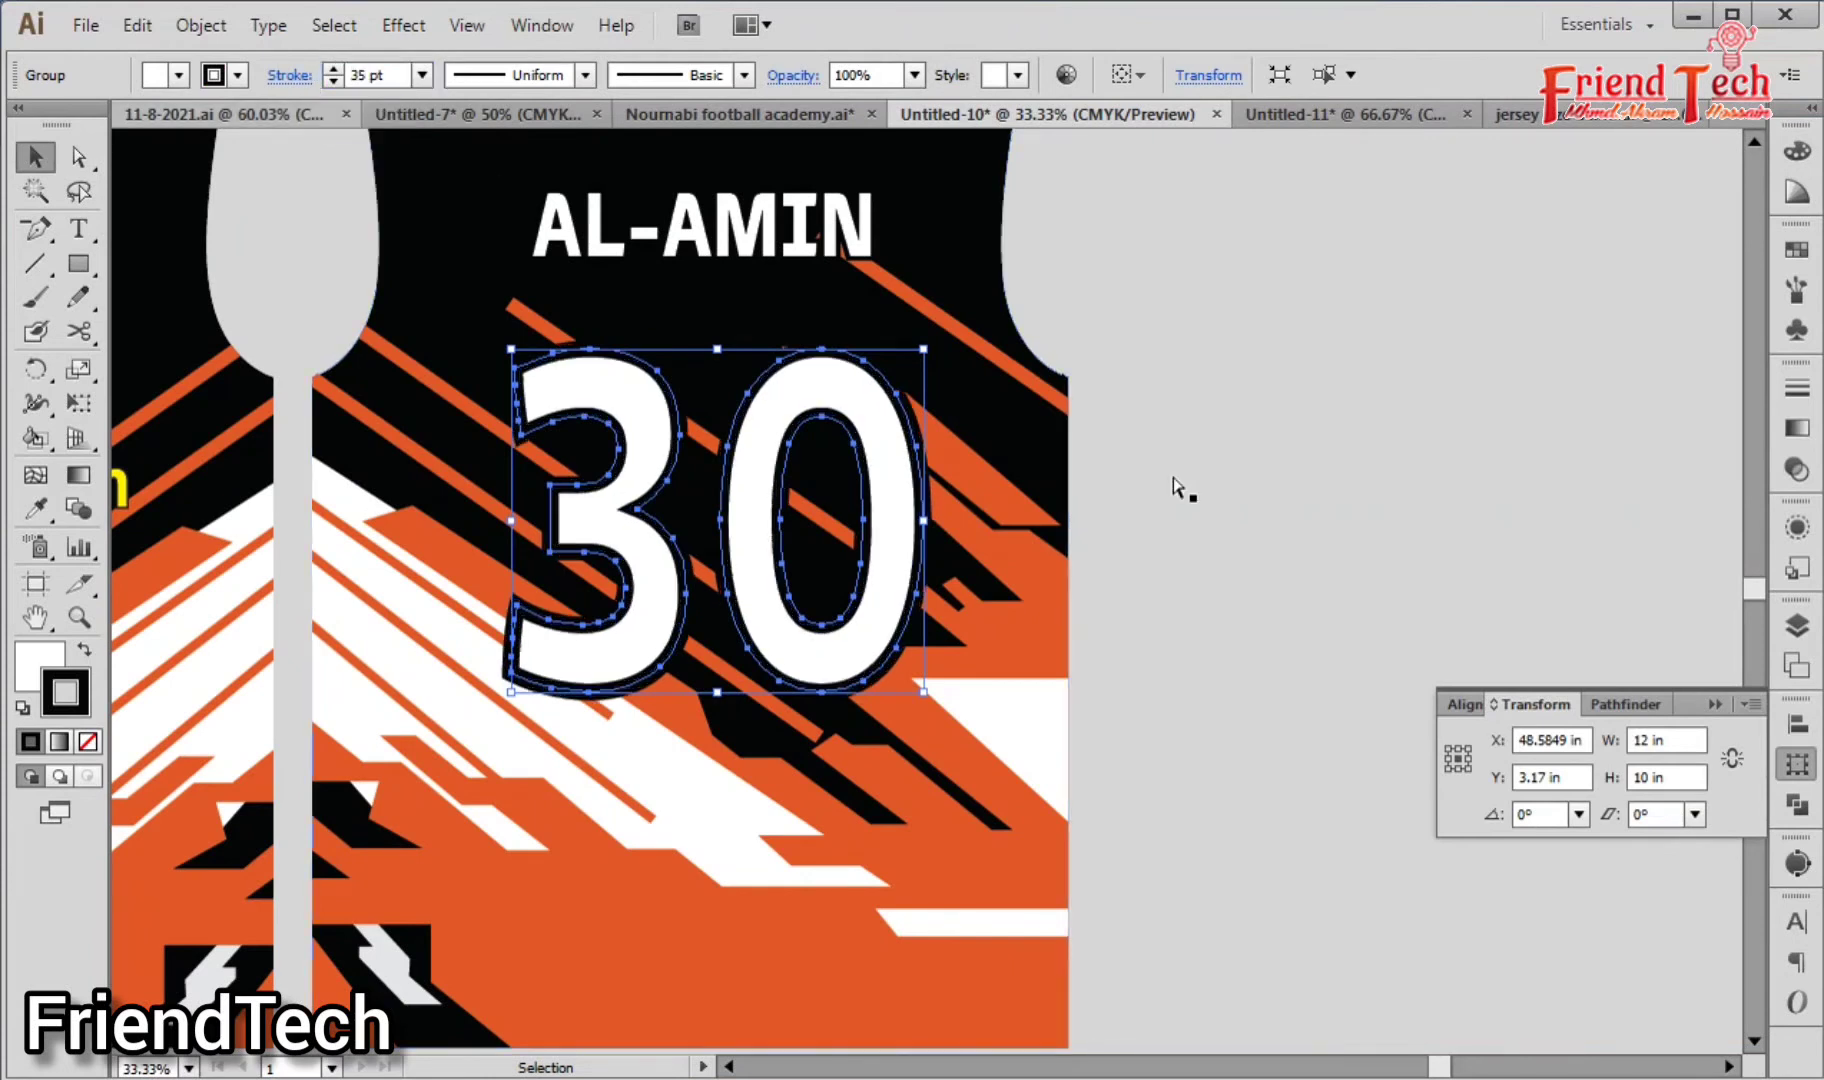
left_click(1199, 450)
key("ctrl+minus")
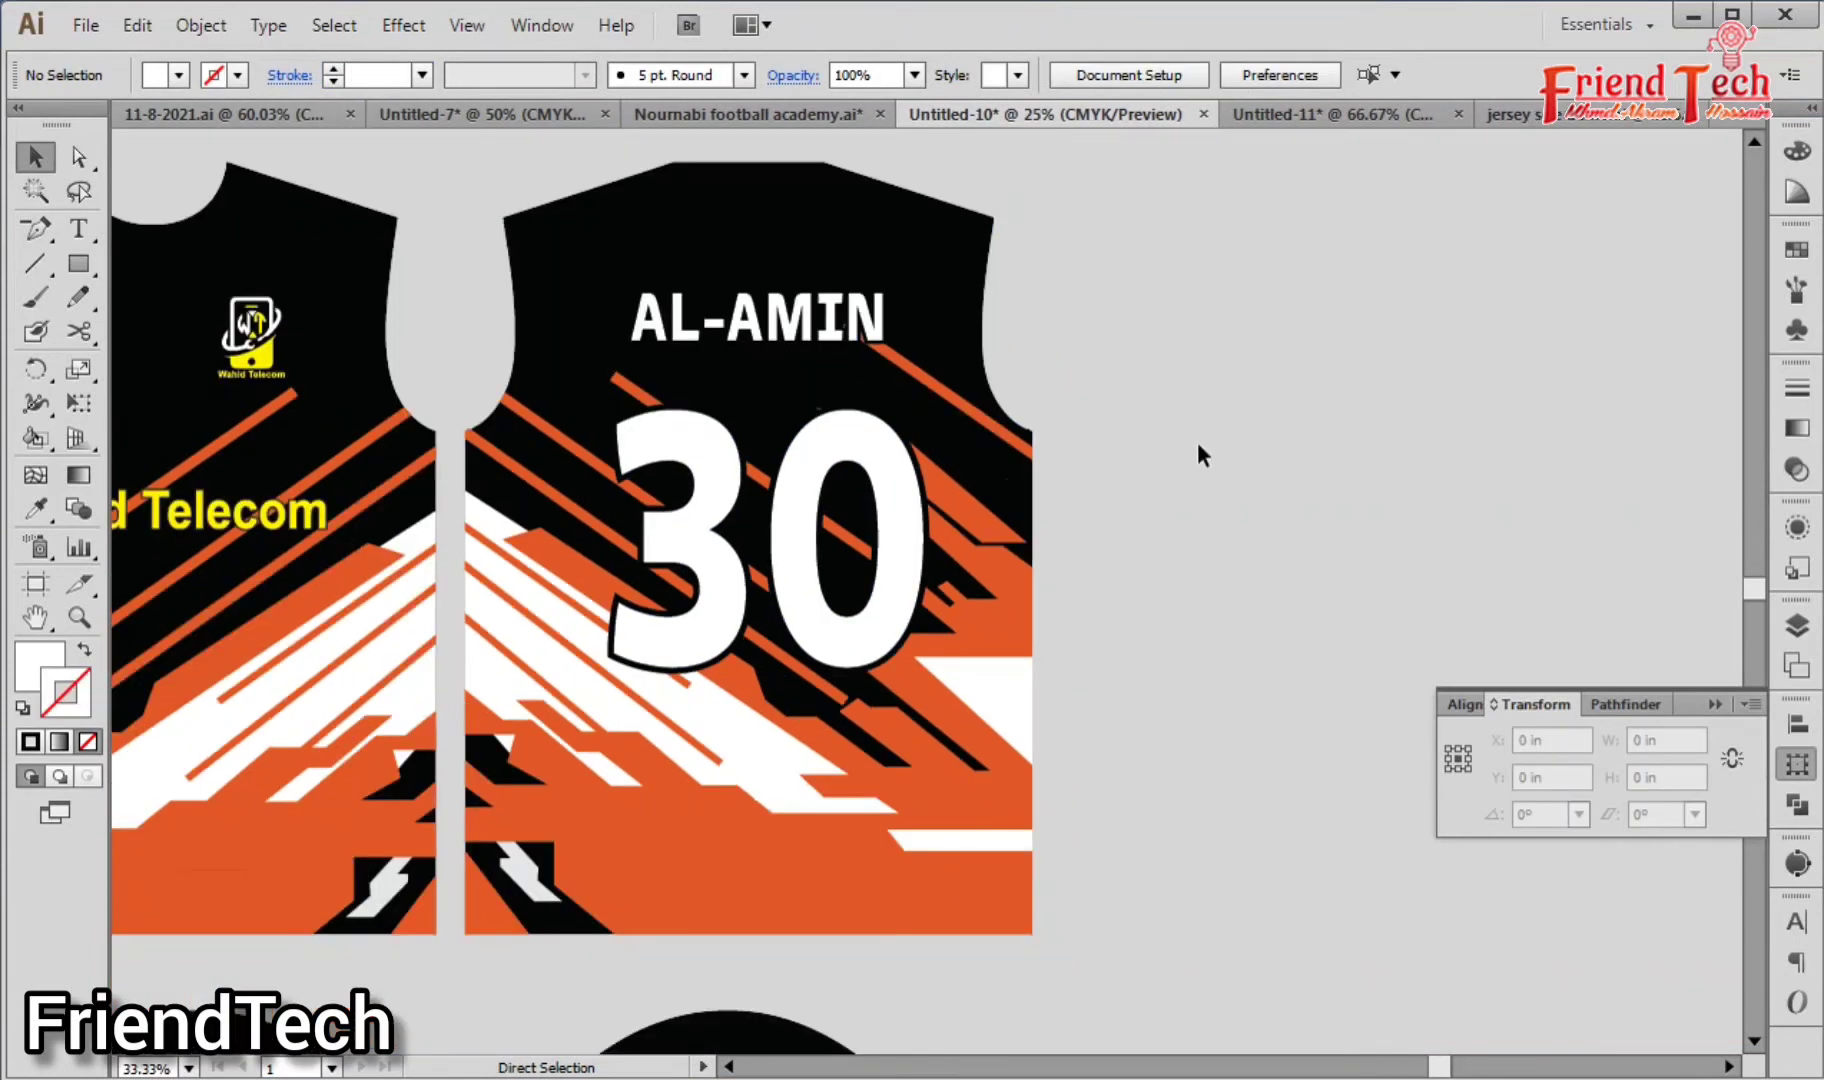
Step: Copy the two-line Bengali sponsor lettering from the Untitled-11 document and paste it into the Untitled-10 jersey document
key("ctrl+Tab")
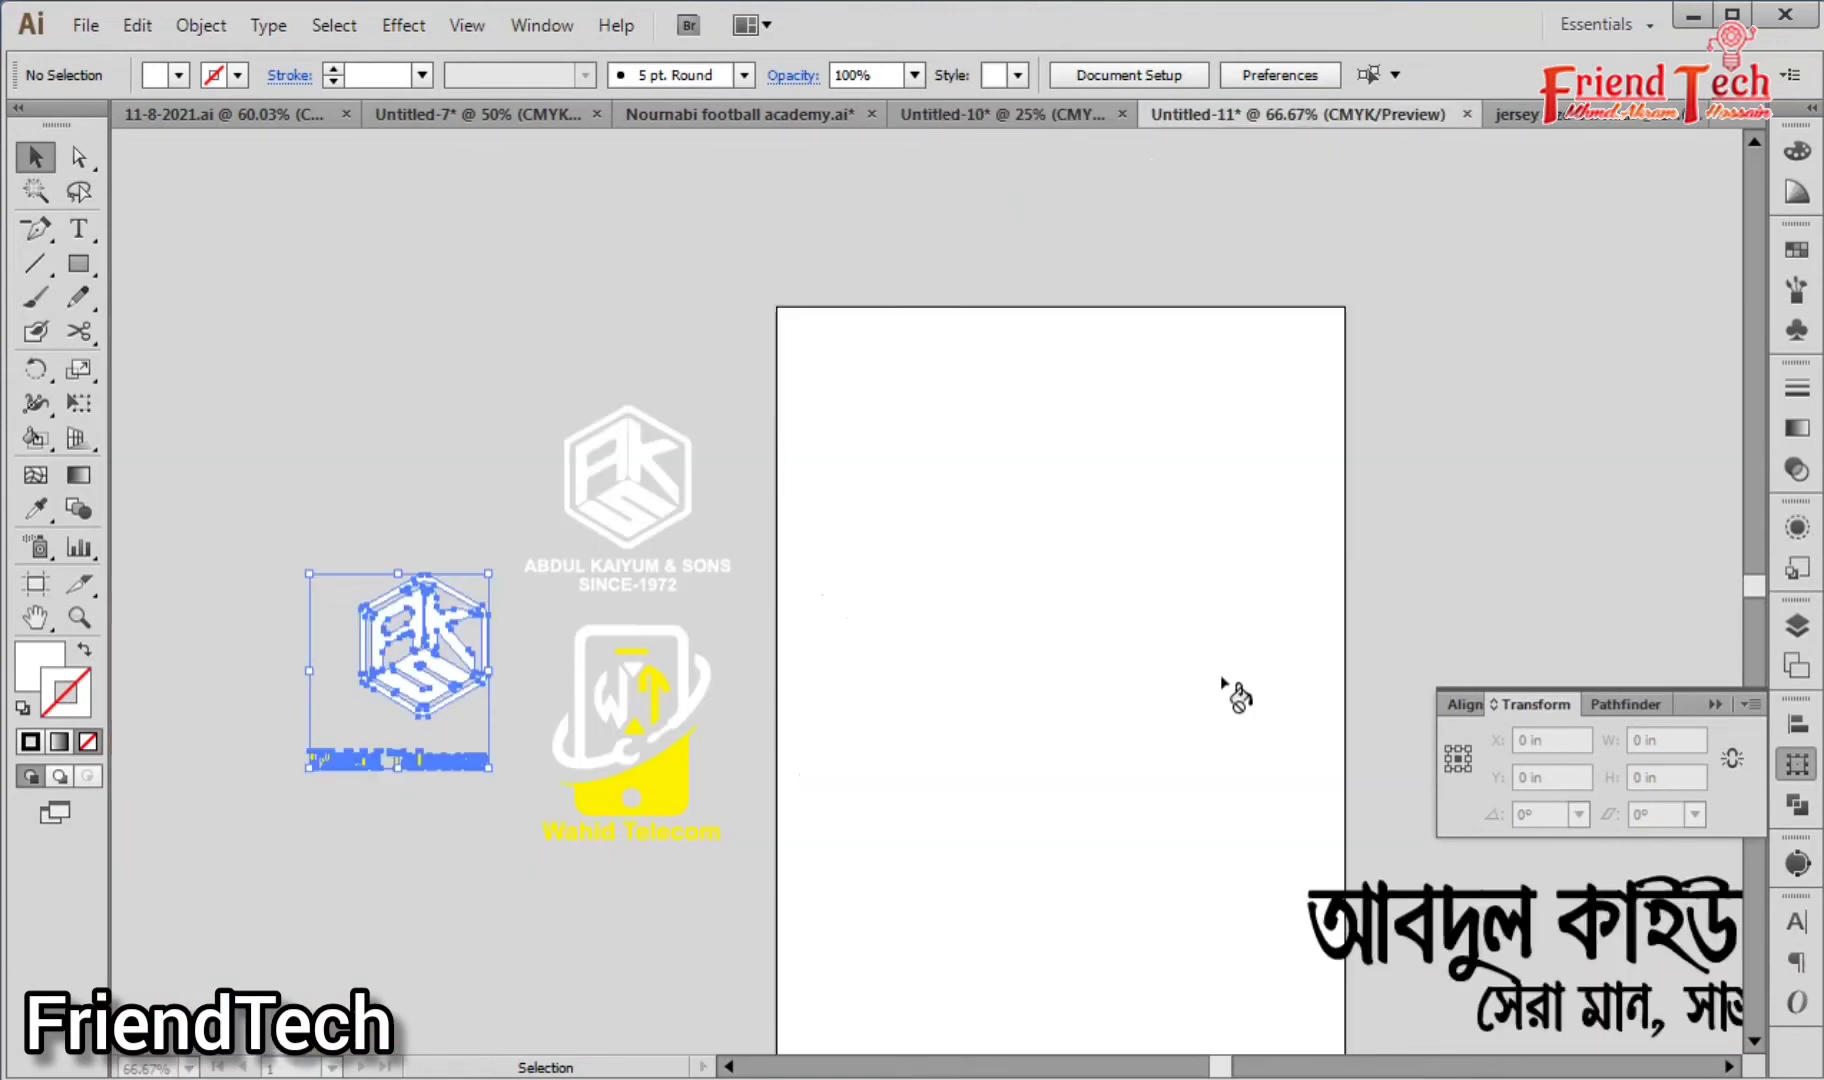
left_click_drag(1209, 681, 569, 411)
left_click_drag(708, 443, 1257, 807)
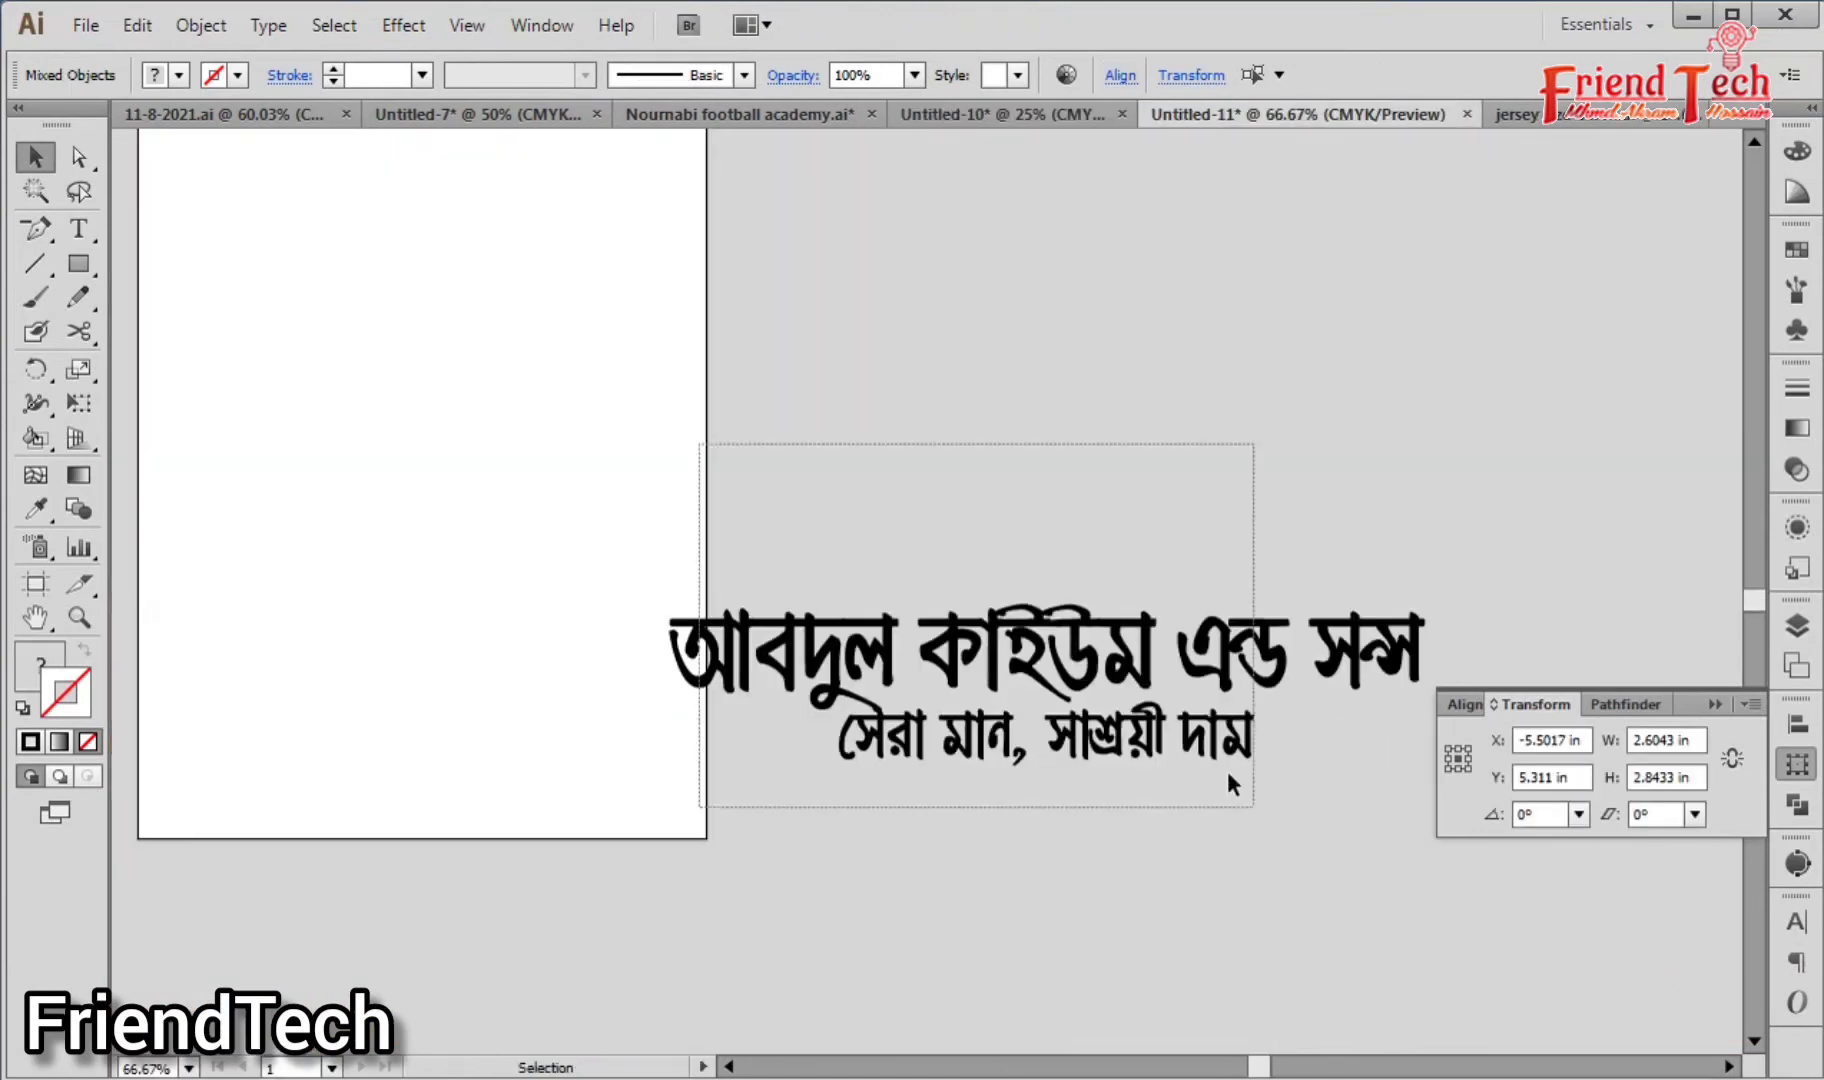
key("v")
left_click_drag(1518, 533, 455, 770)
key("a")
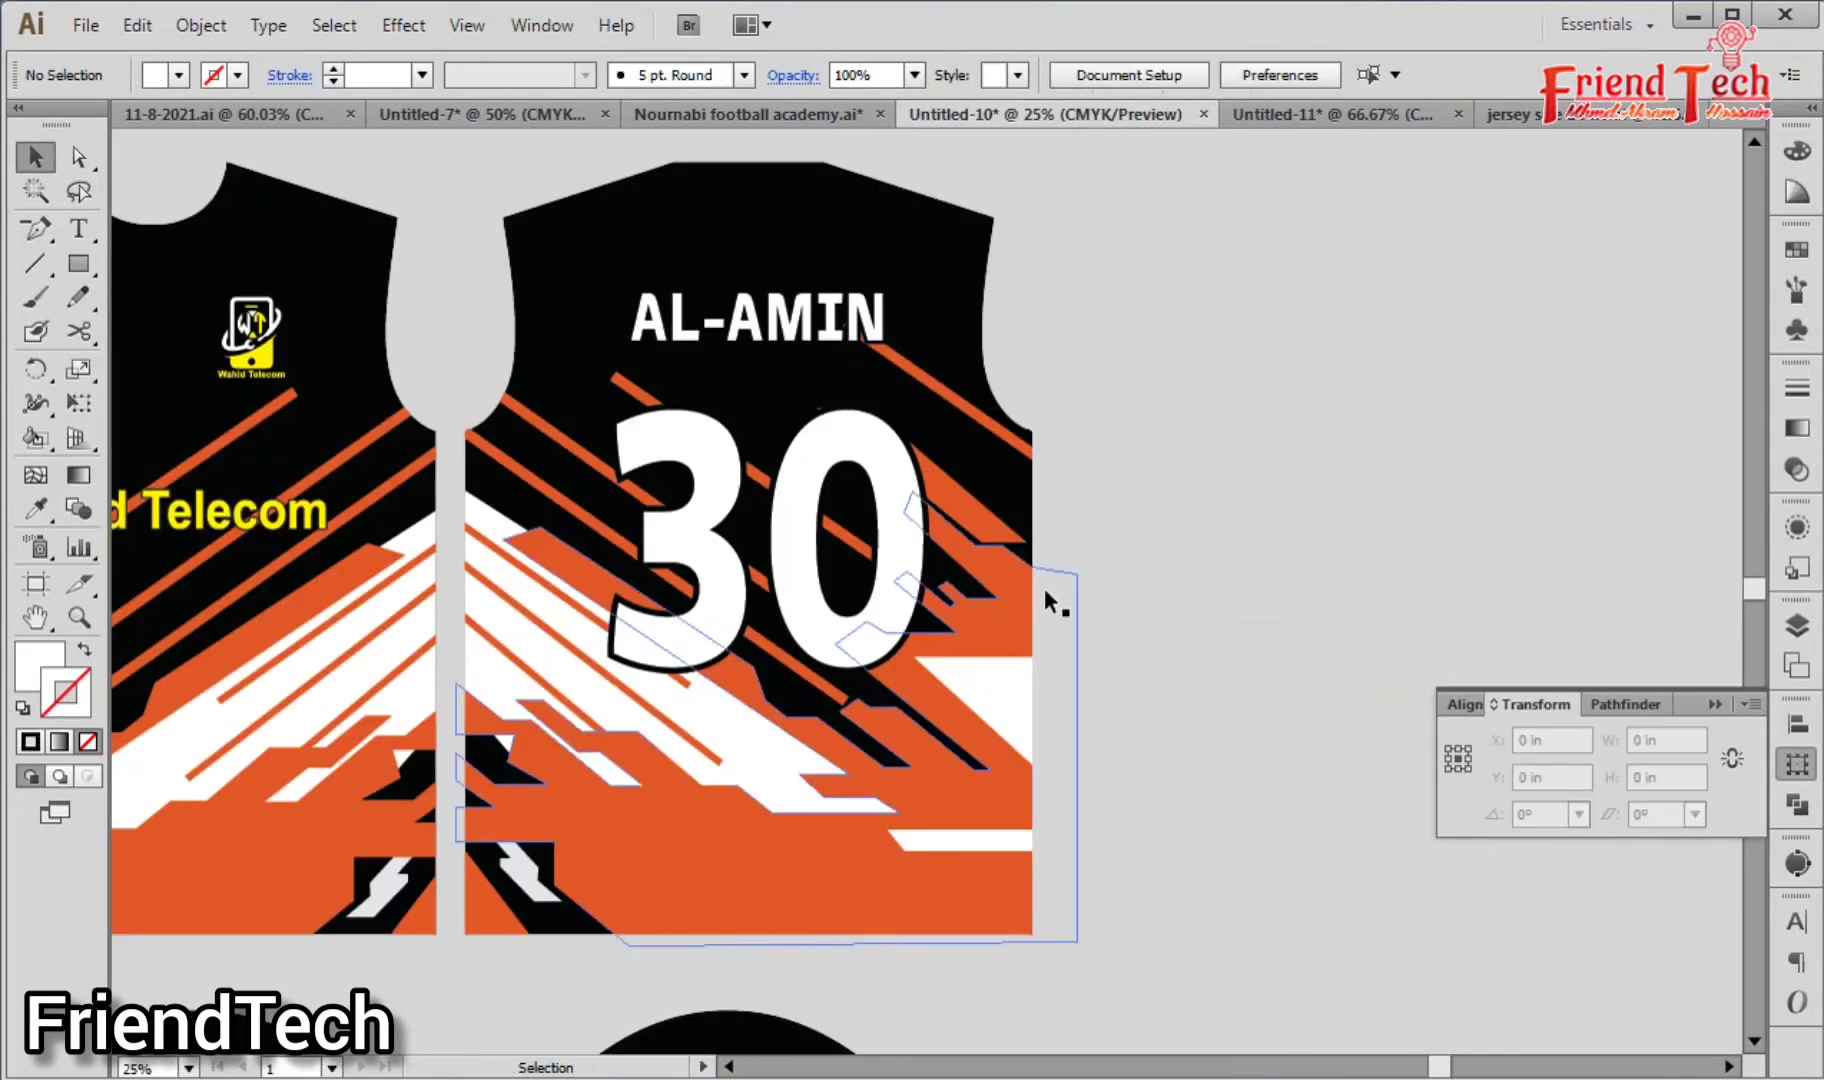
key("ctrl+v")
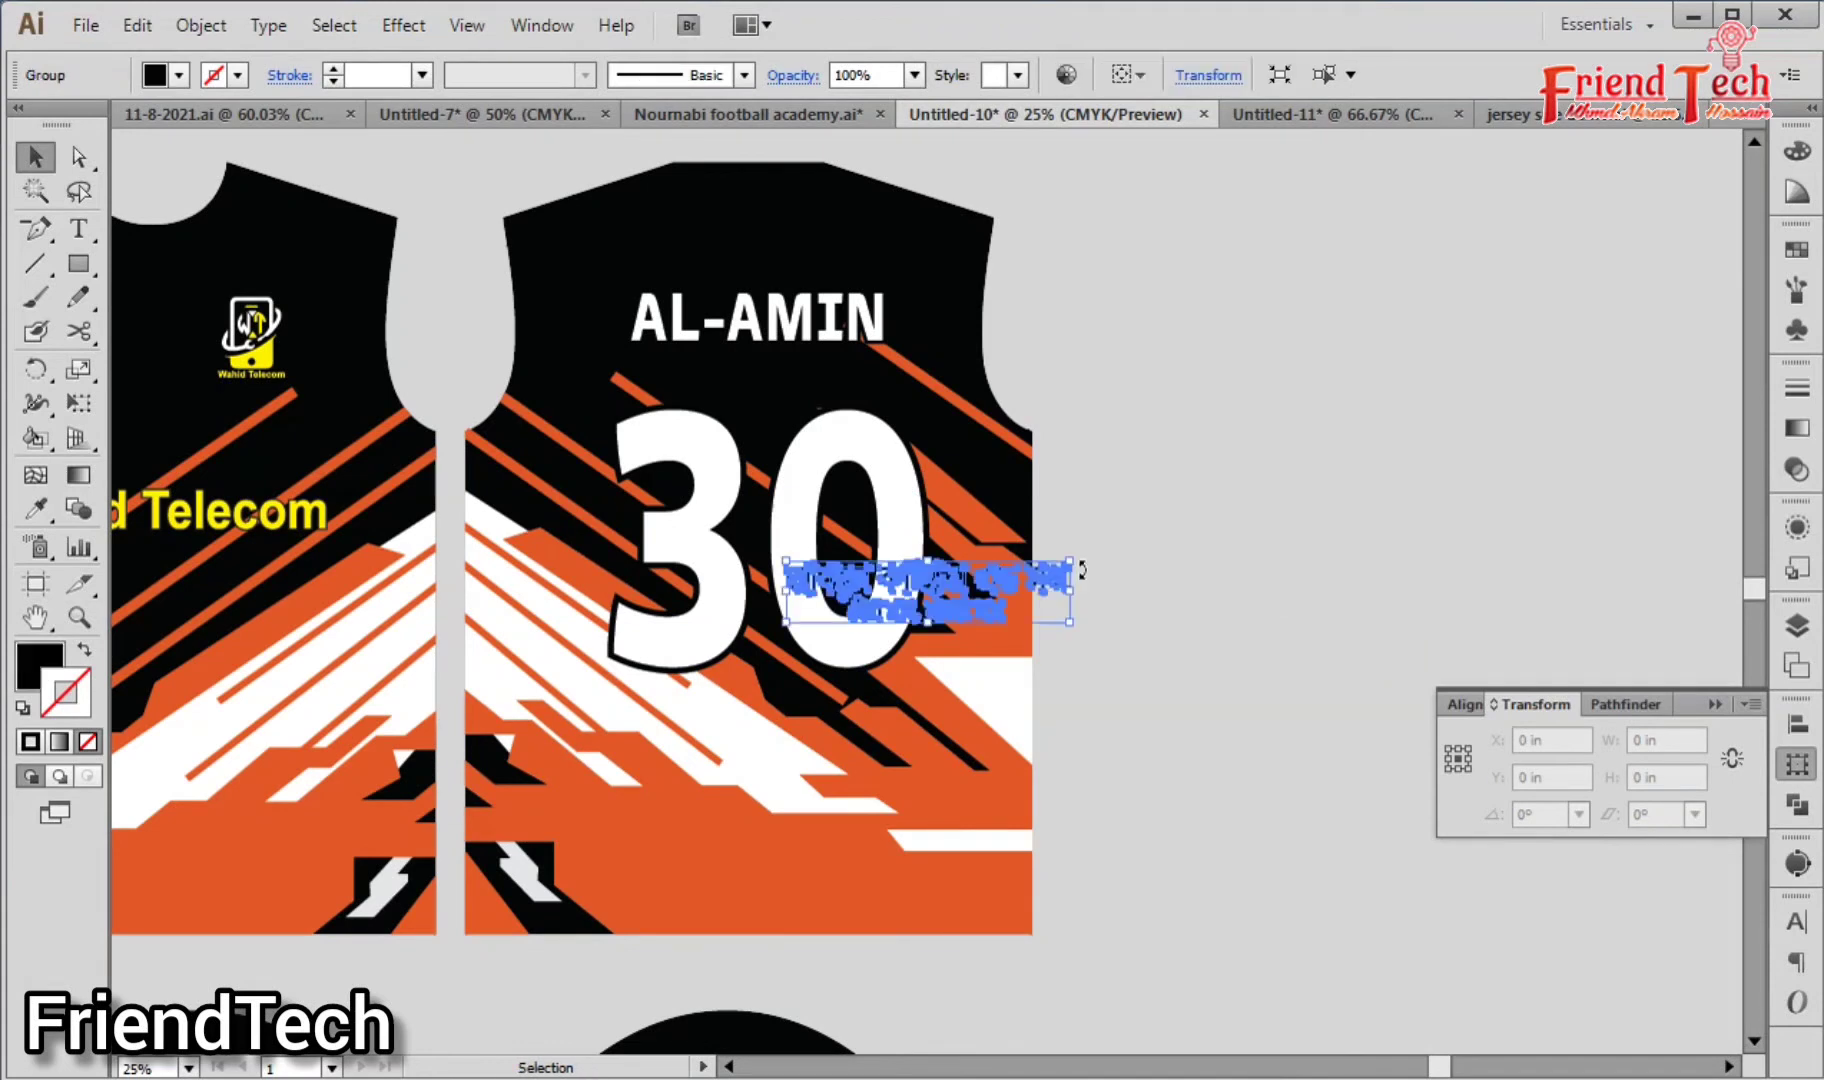
Step: Move the Bengali sponsor lettering below the number 30 on the jersey back and recolour it white
left_click_drag(1047, 593, 835, 806)
key("i")
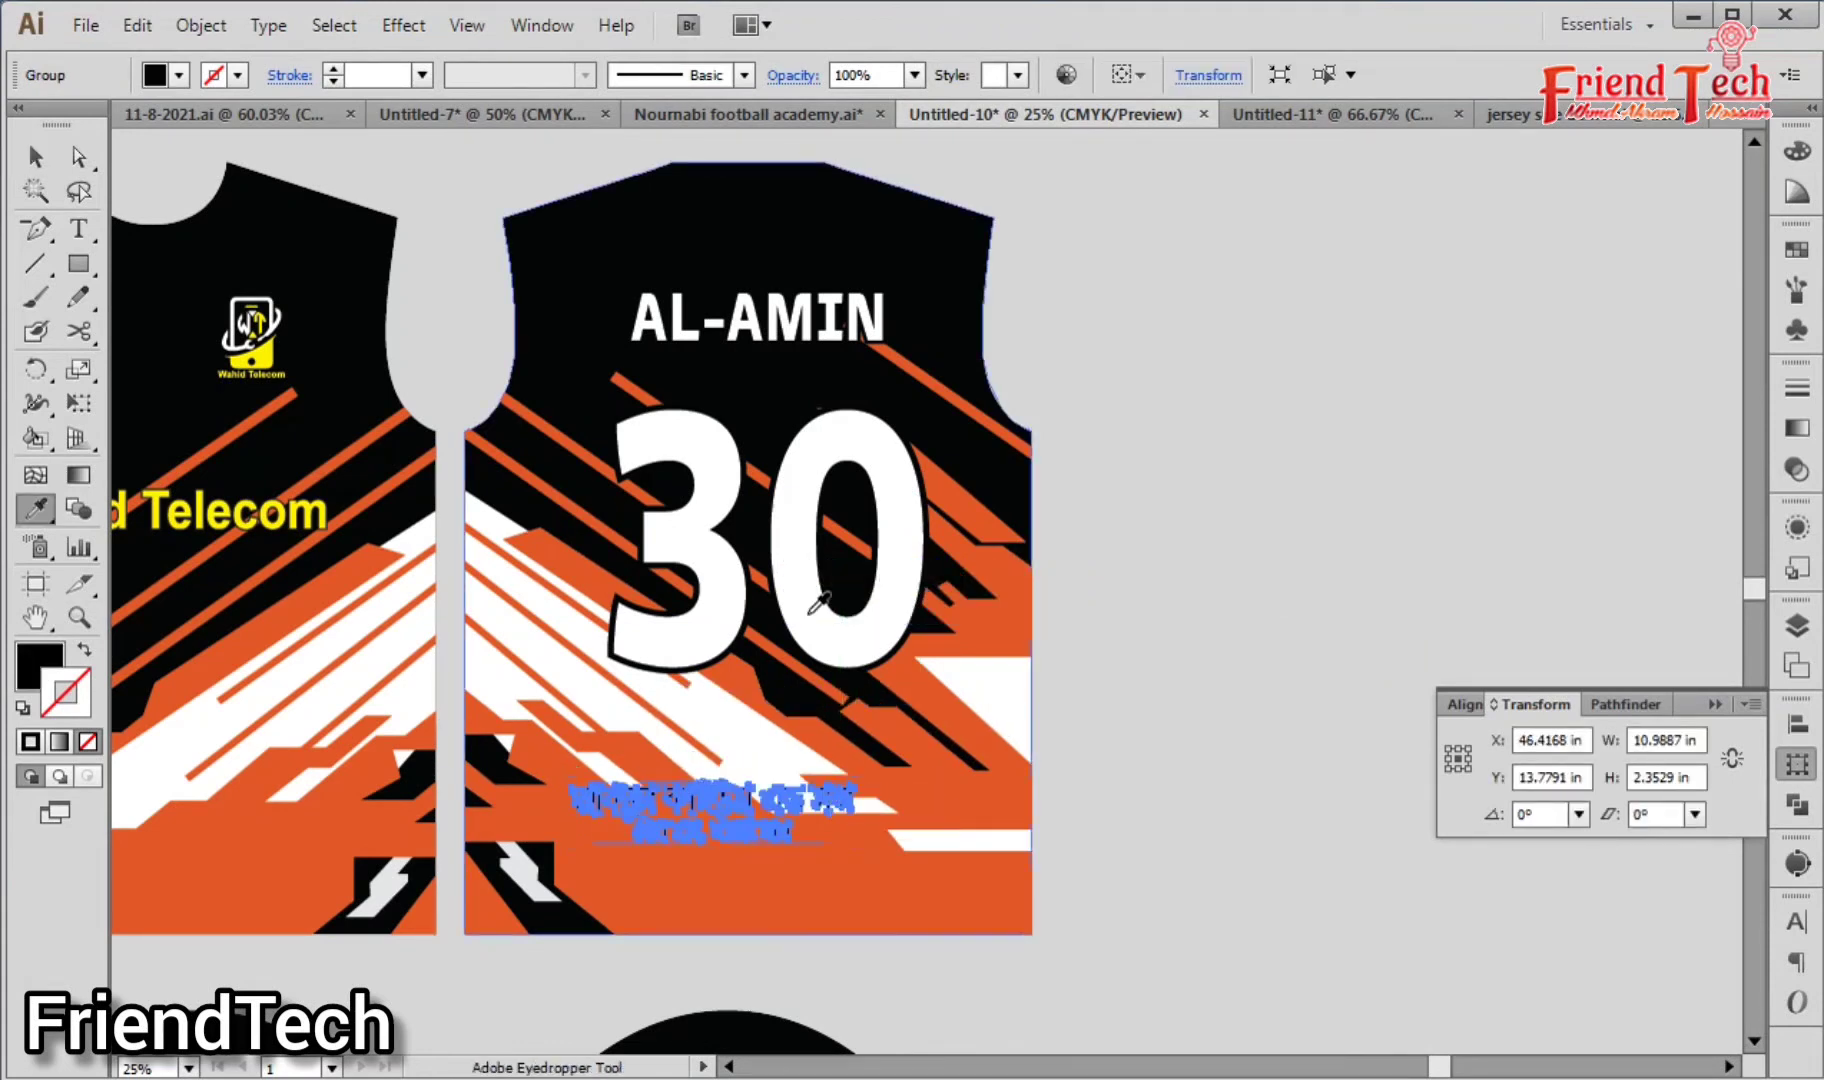
left_click(820, 600)
key("v")
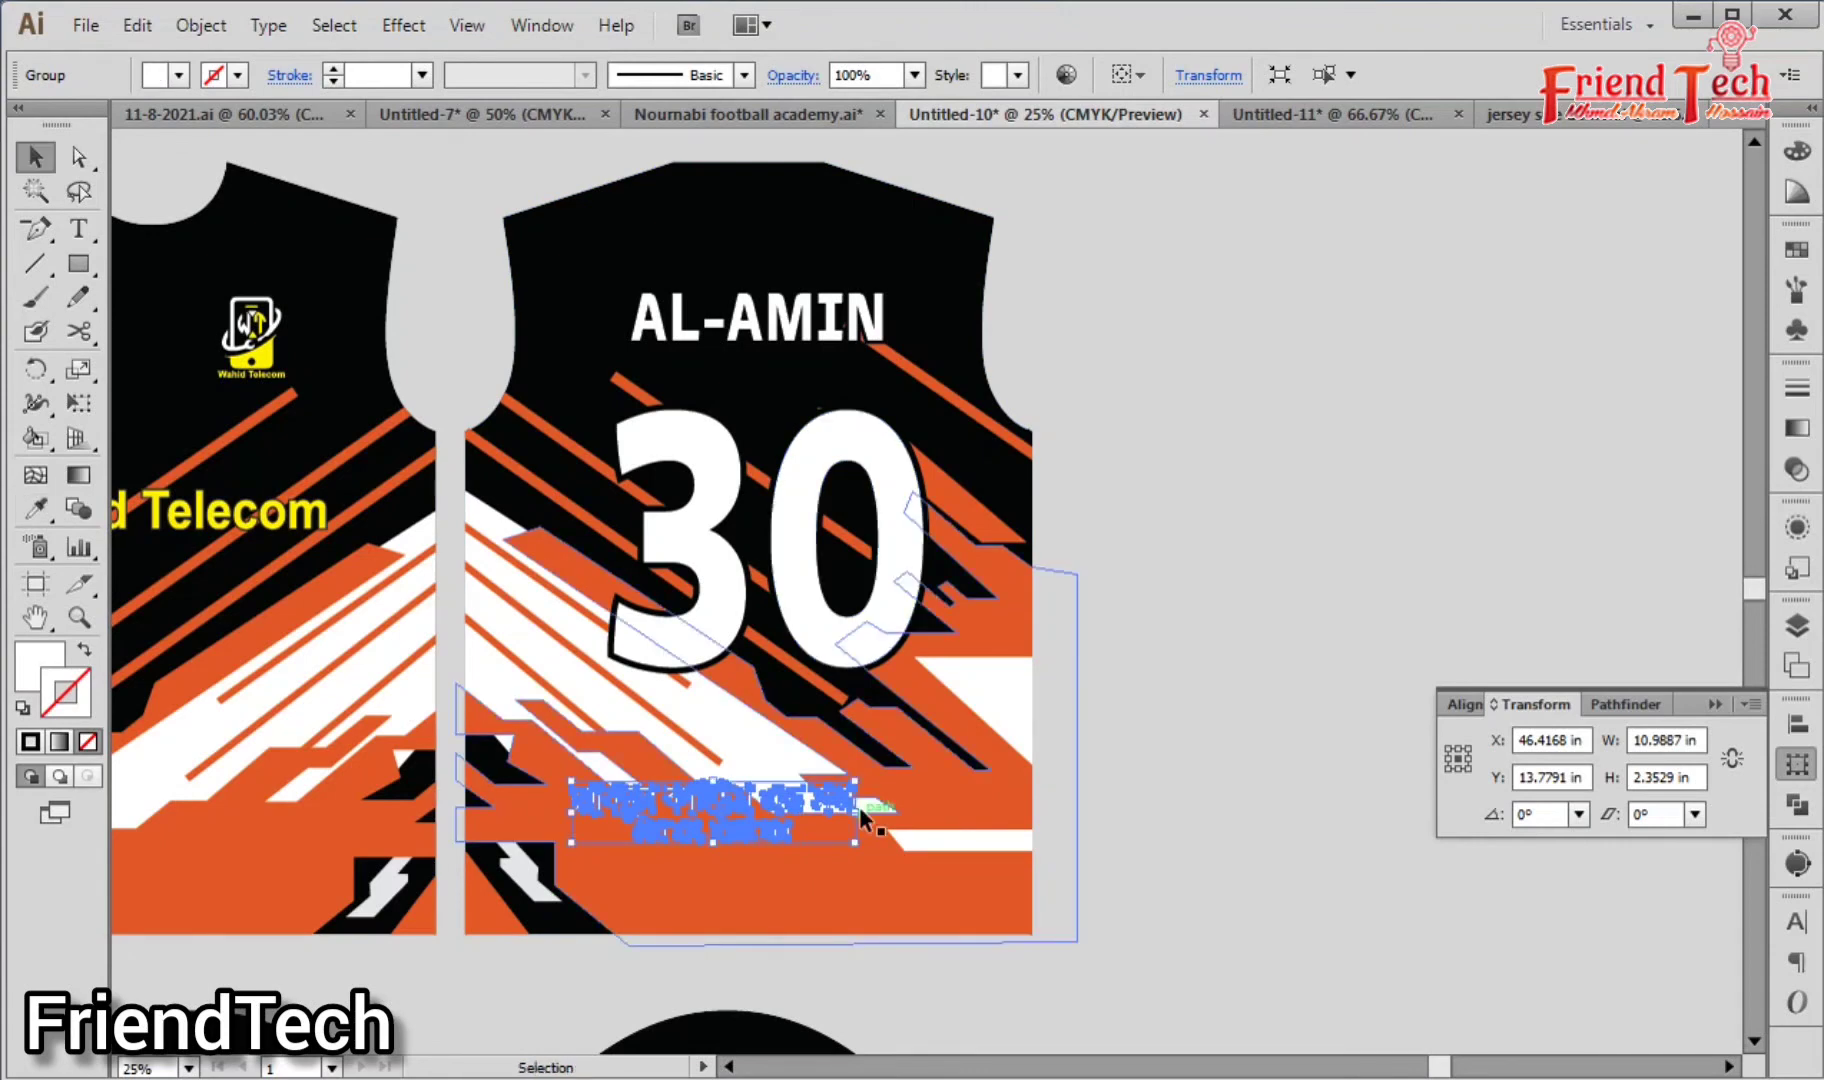
Step: Enlarge the sponsor lettering, link its proportions and set its width to 14 in
left_click_drag(855, 811, 957, 835)
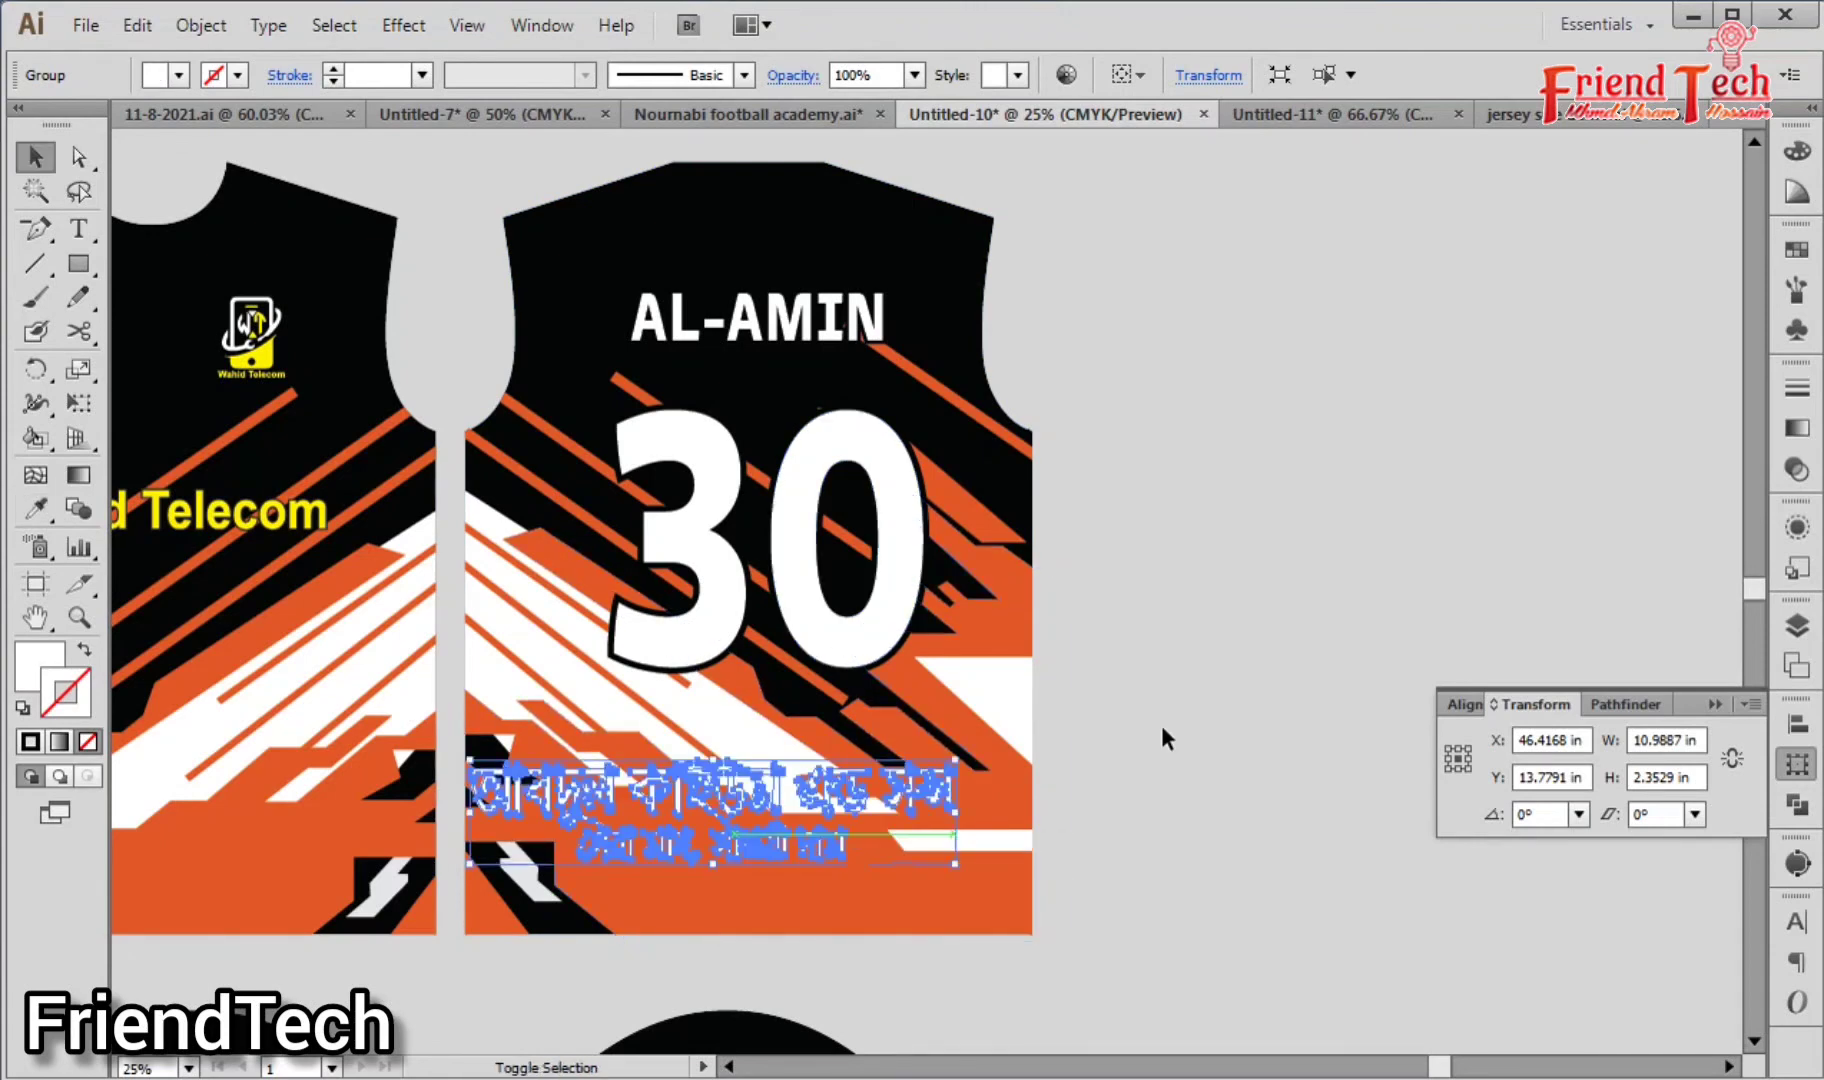
left_click(1161, 729)
key("z")
left_click_drag(413, 553, 1218, 991)
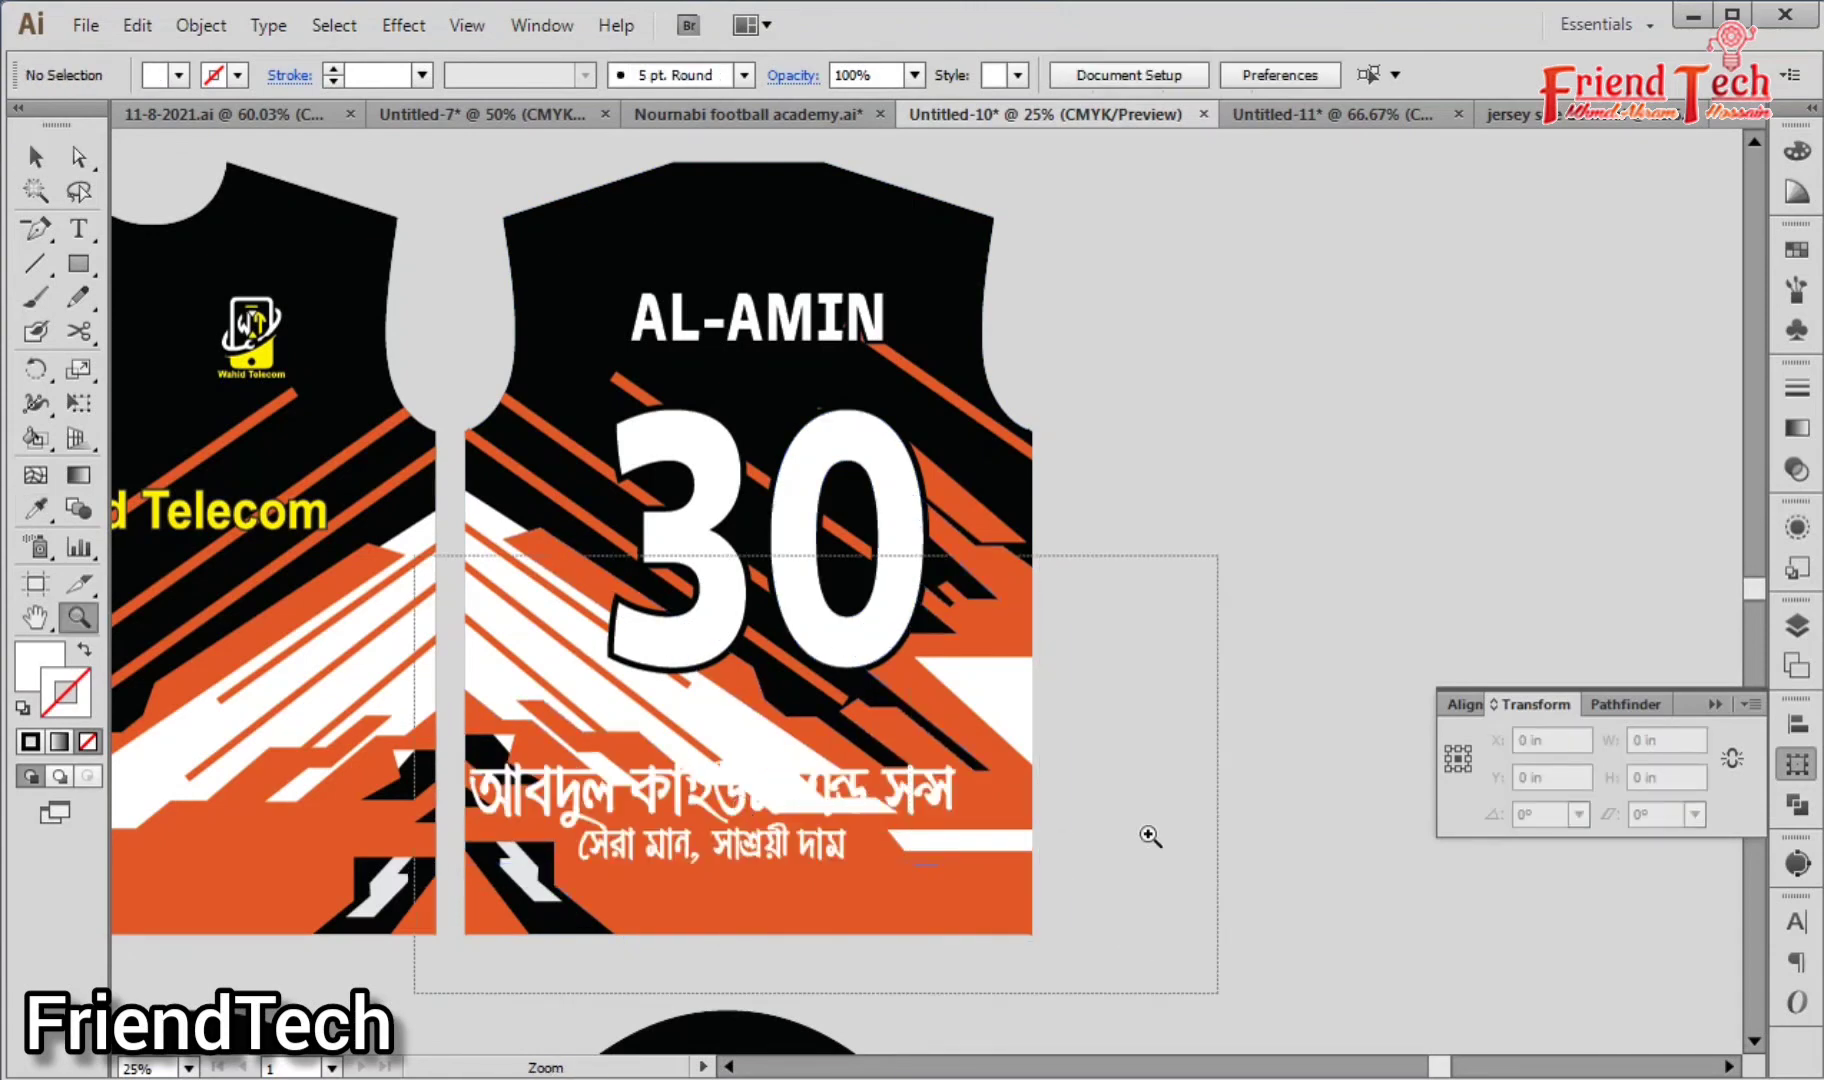
key("space")
left_click_drag(1128, 943, 1128, 1033)
key("v")
left_click(1165, 758)
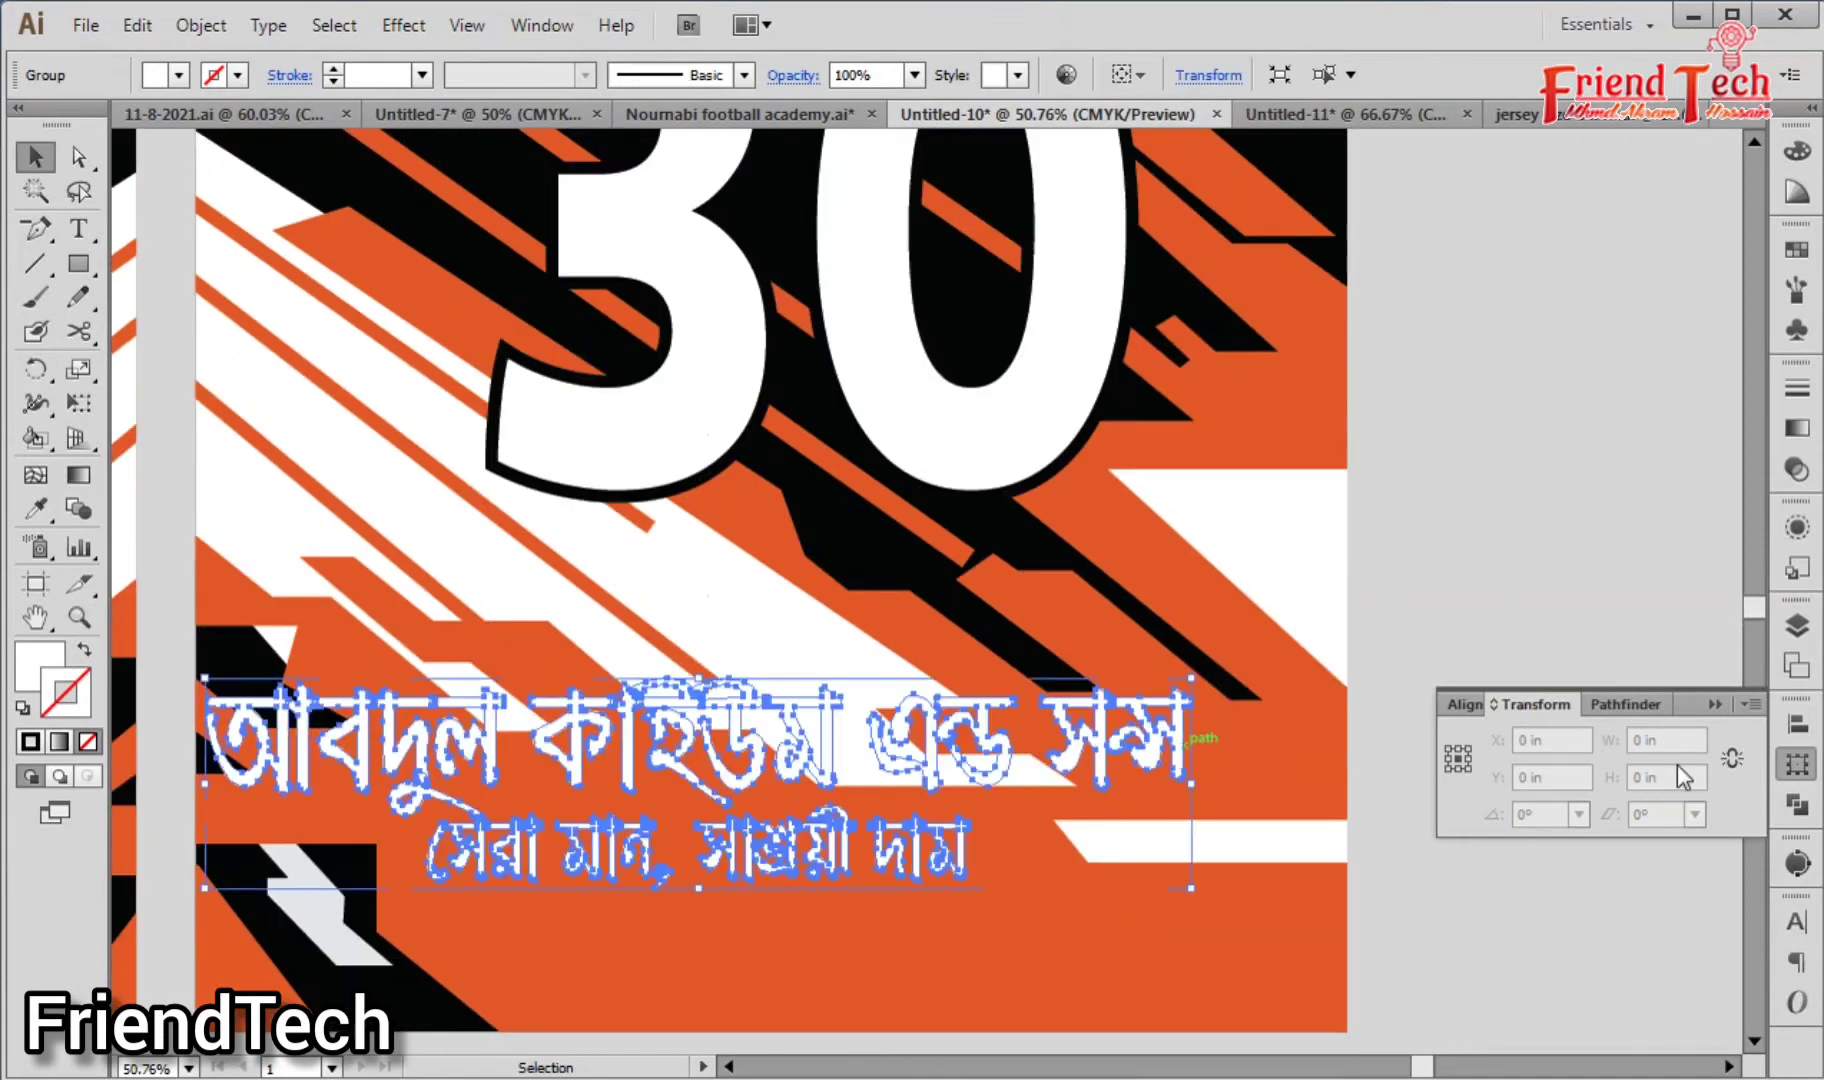
left_click(1731, 760)
double_click(1666, 740)
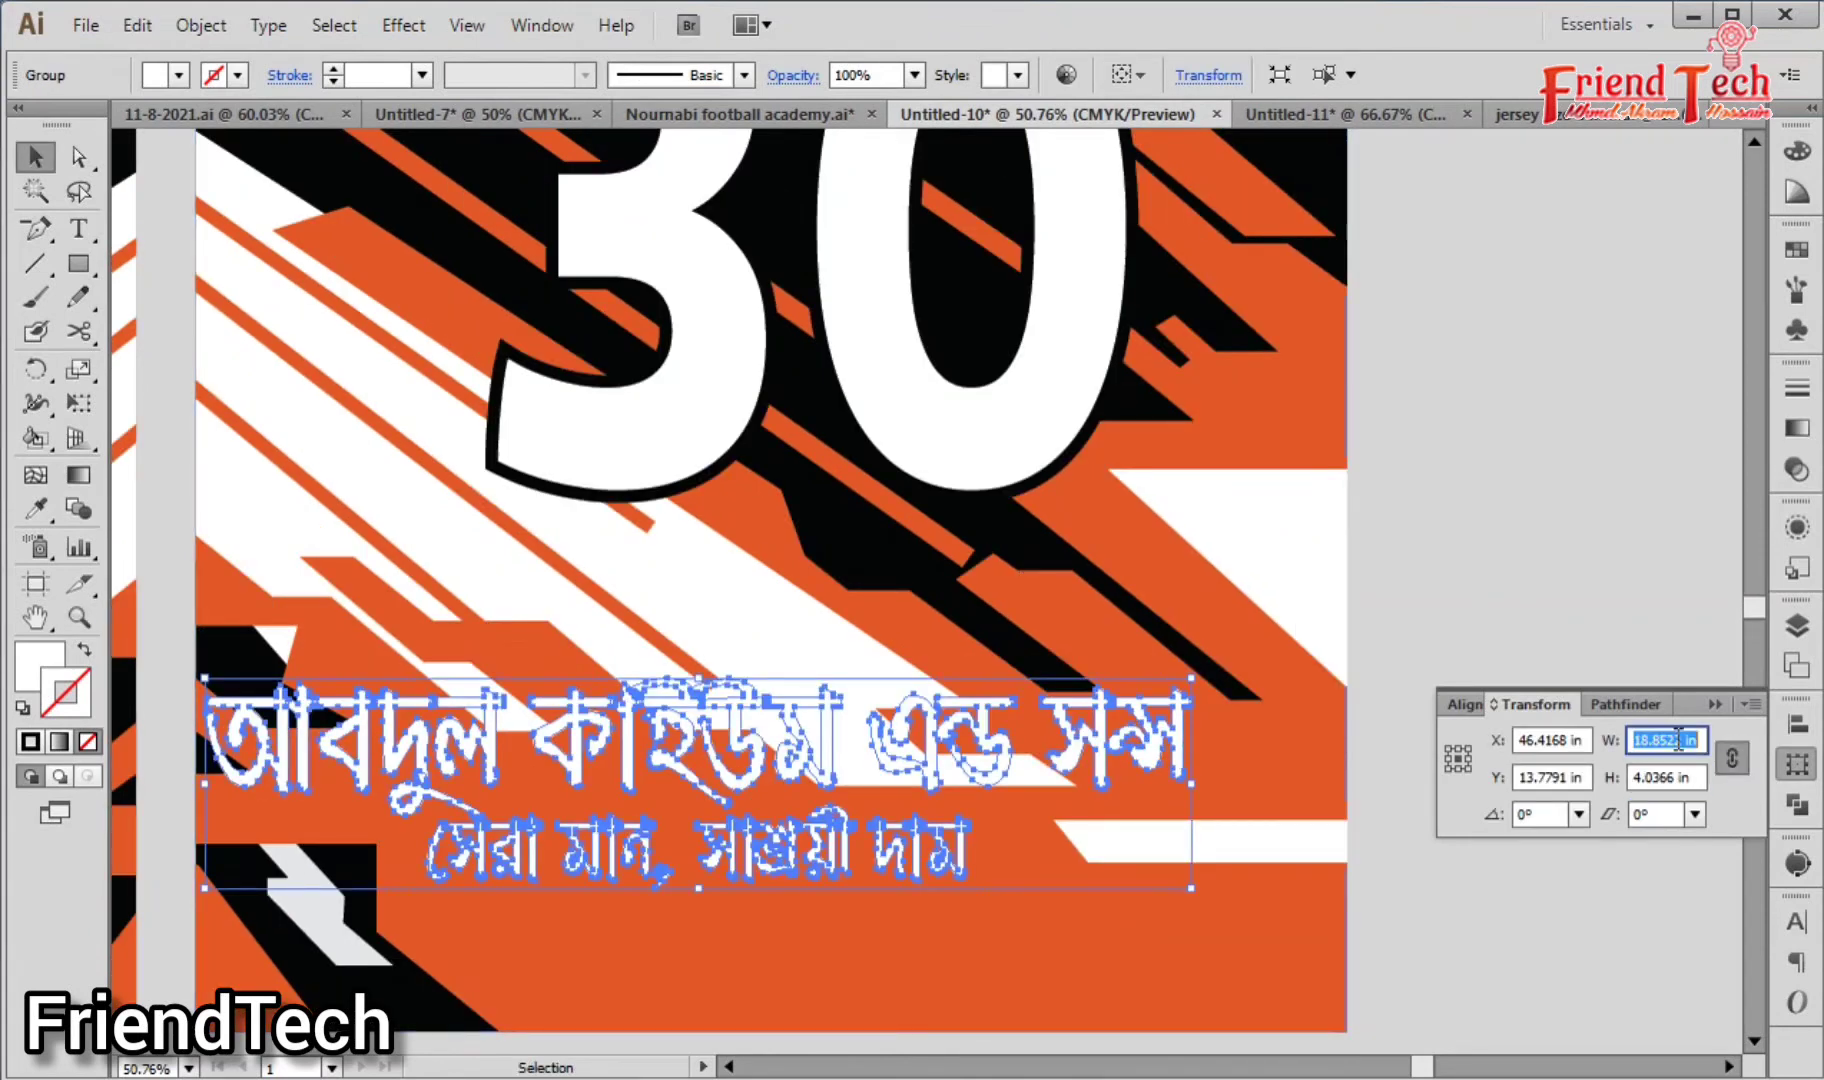
type("14")
key("Return")
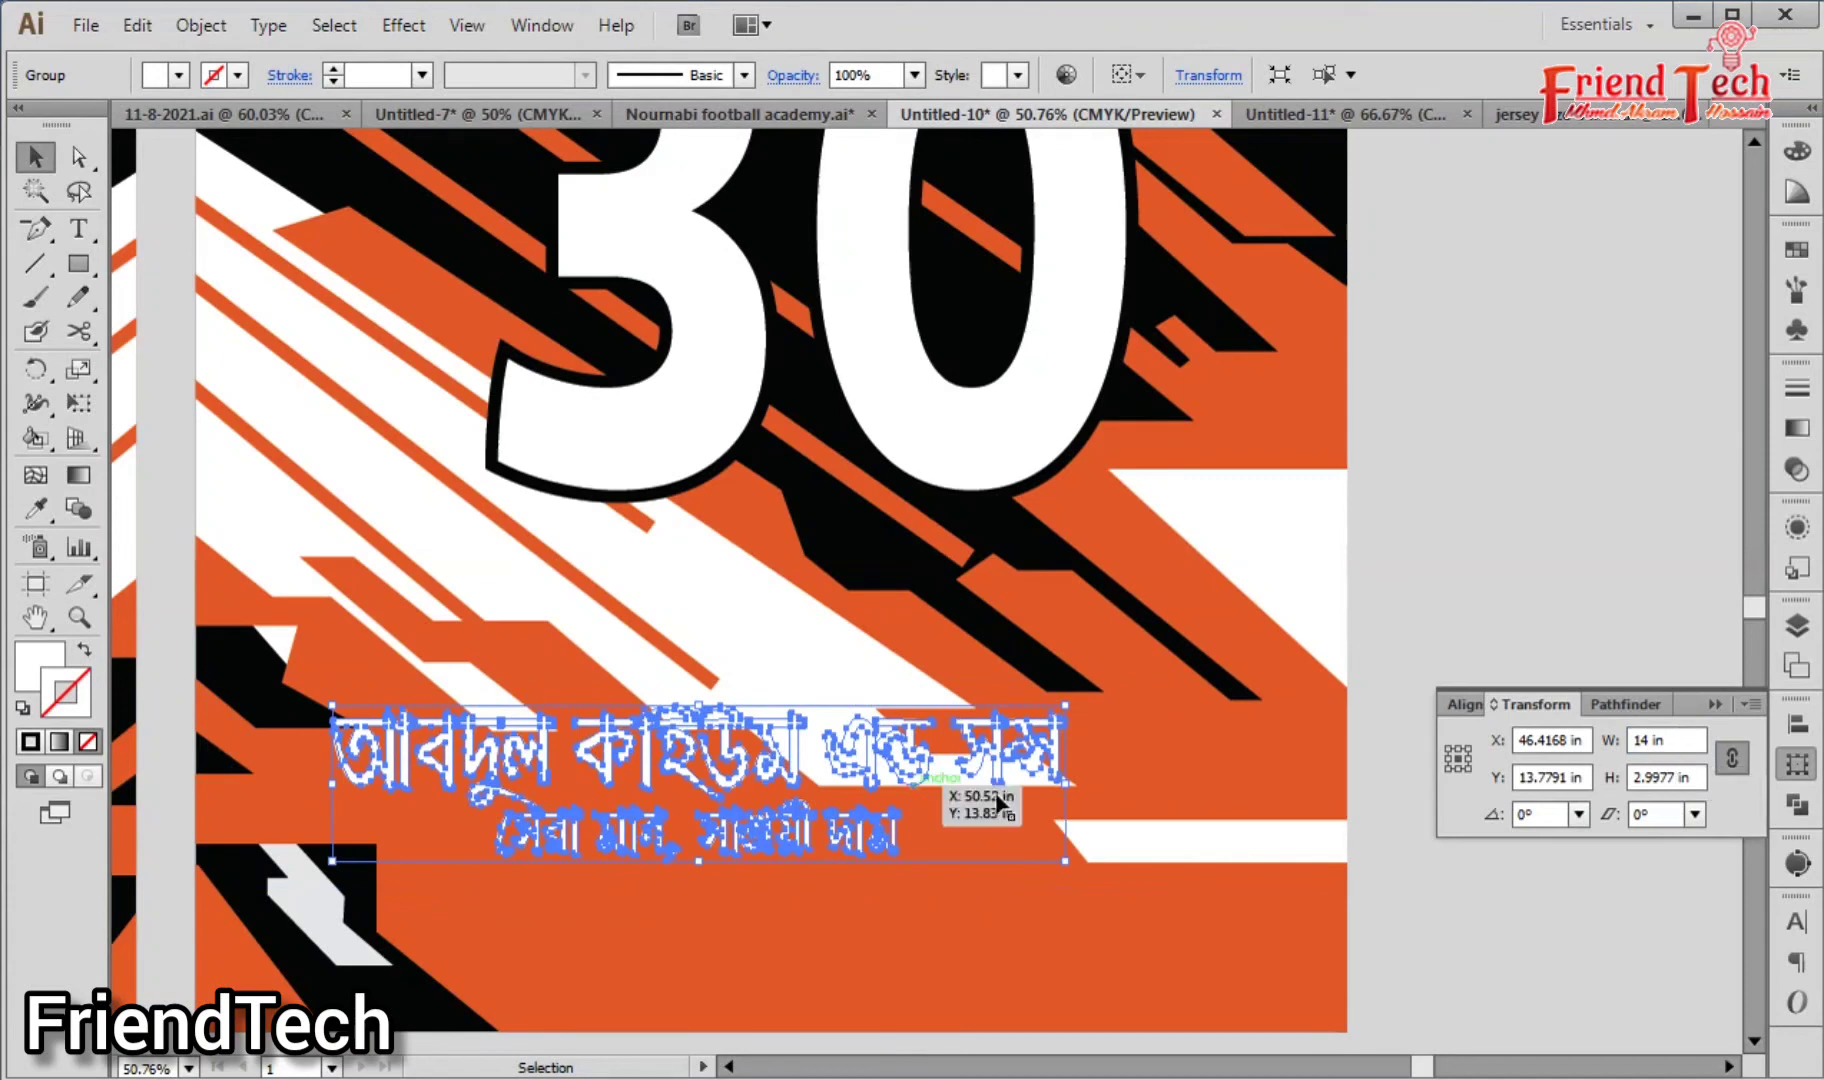
Step: Position the sponsor lettering centred beneath the number 30, at about X 47.65 in and Y 13.24 in
mouse_move(1029, 684)
left_mouse_down()
mouse_move(1060, 712)
mouse_move(1040, 693)
left_mouse_up()
key("Right")
key("Right")
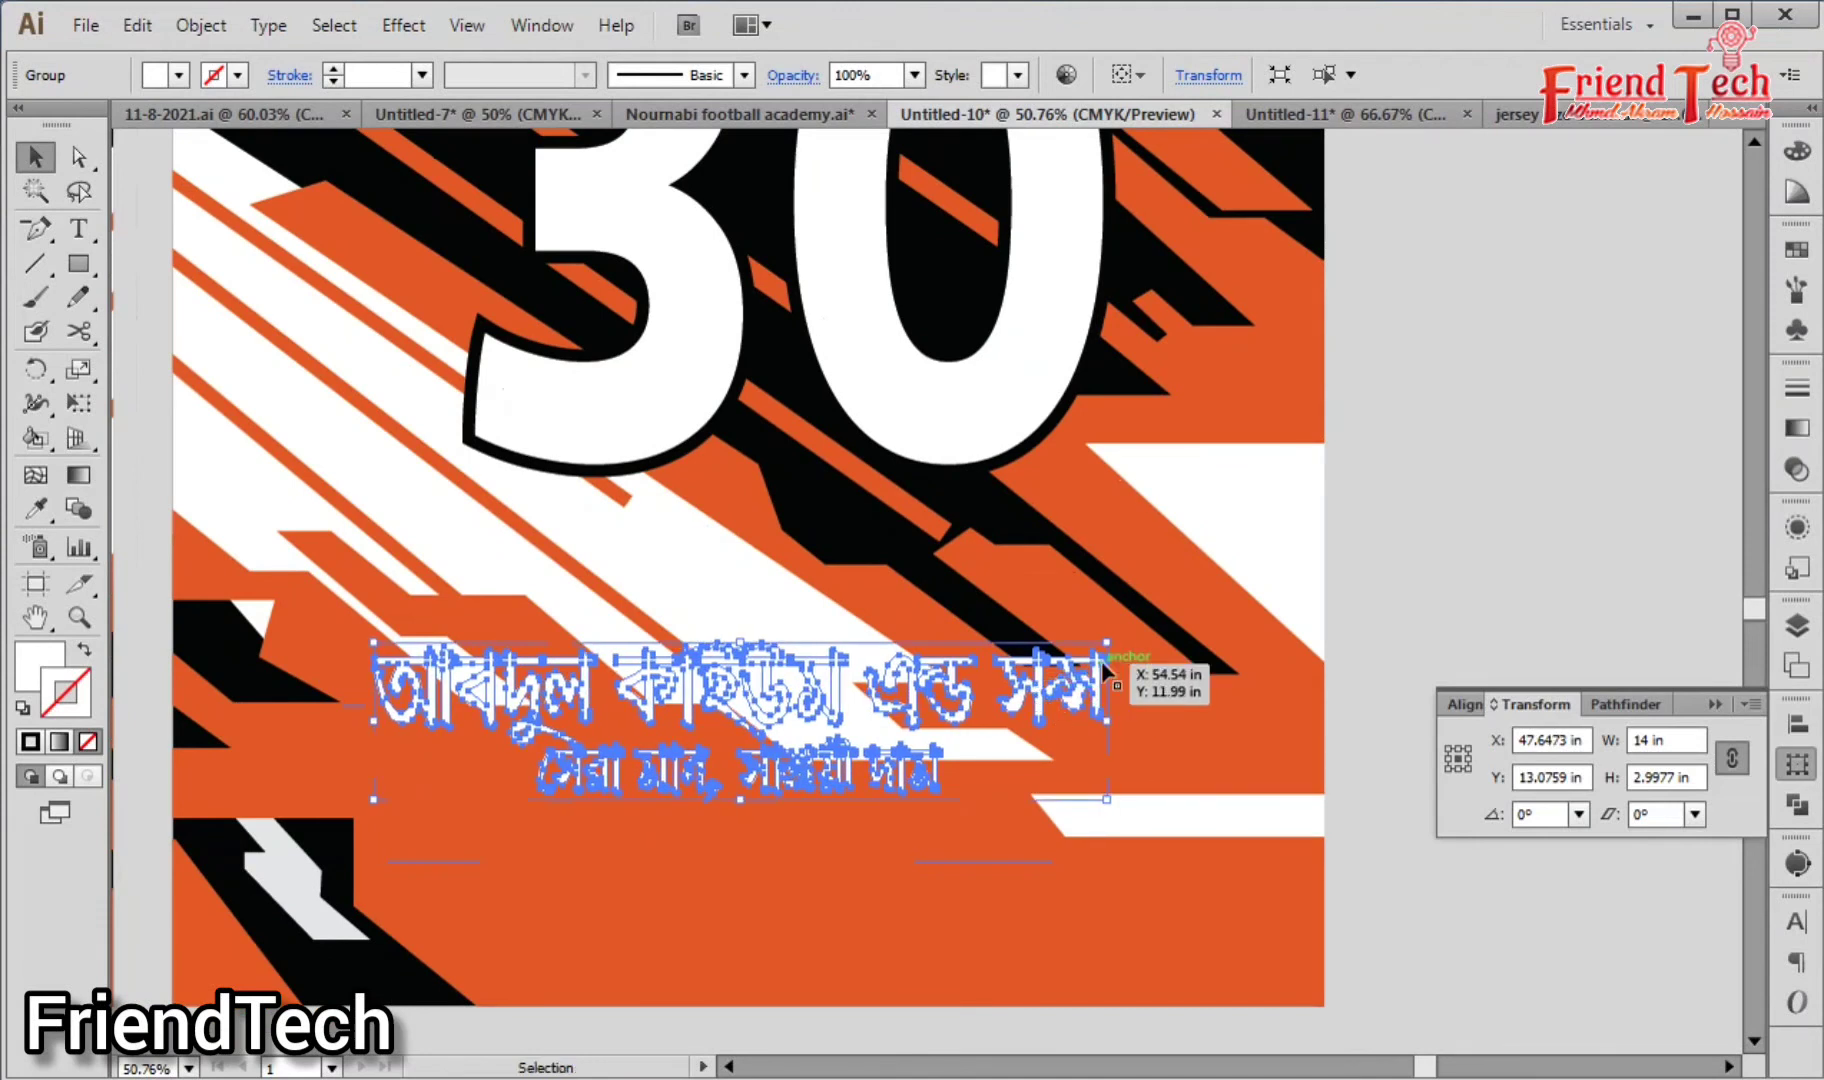
key("Down")
key("Down")
key("Down")
key("Down")
key("Down")
key("Down")
key("Down")
key("Down")
key("Down")
key("Down")
key("Down")
key("Down")
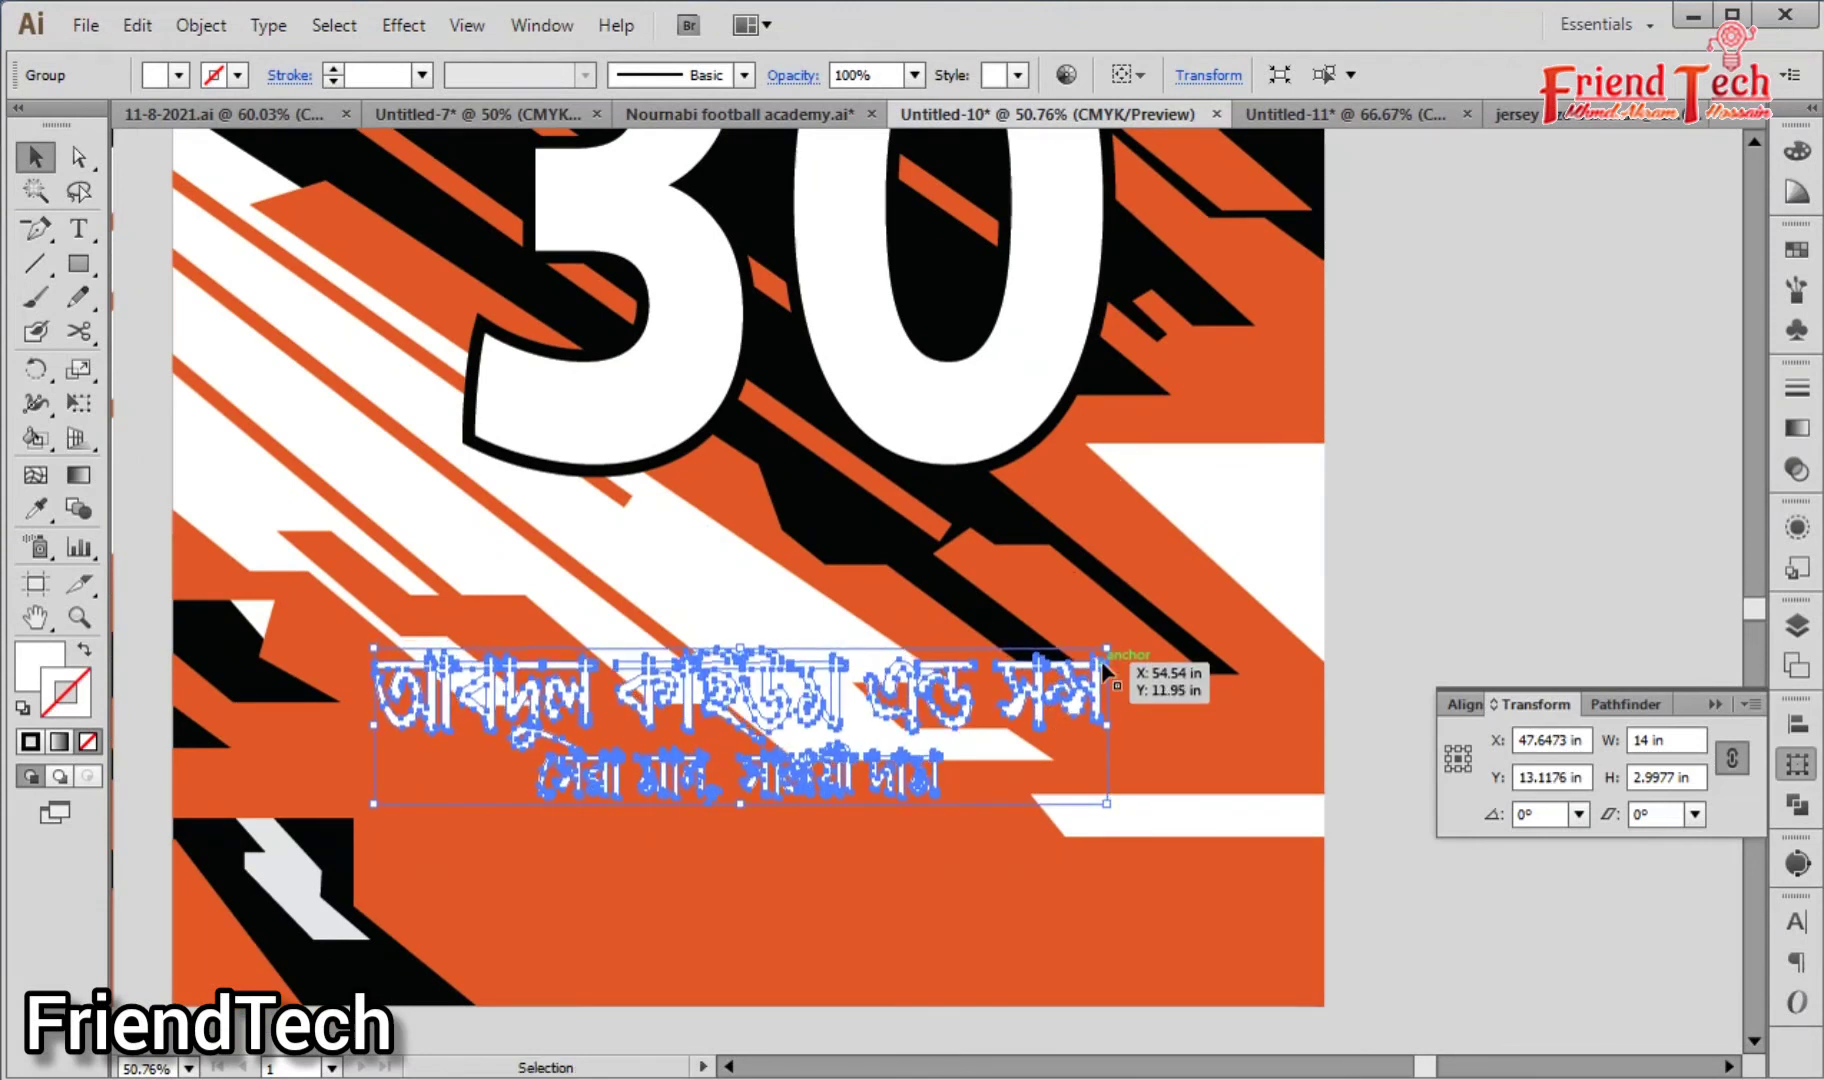
Step: Recolour the sponsor lettering black by sampling the black of the jersey back
key("o")
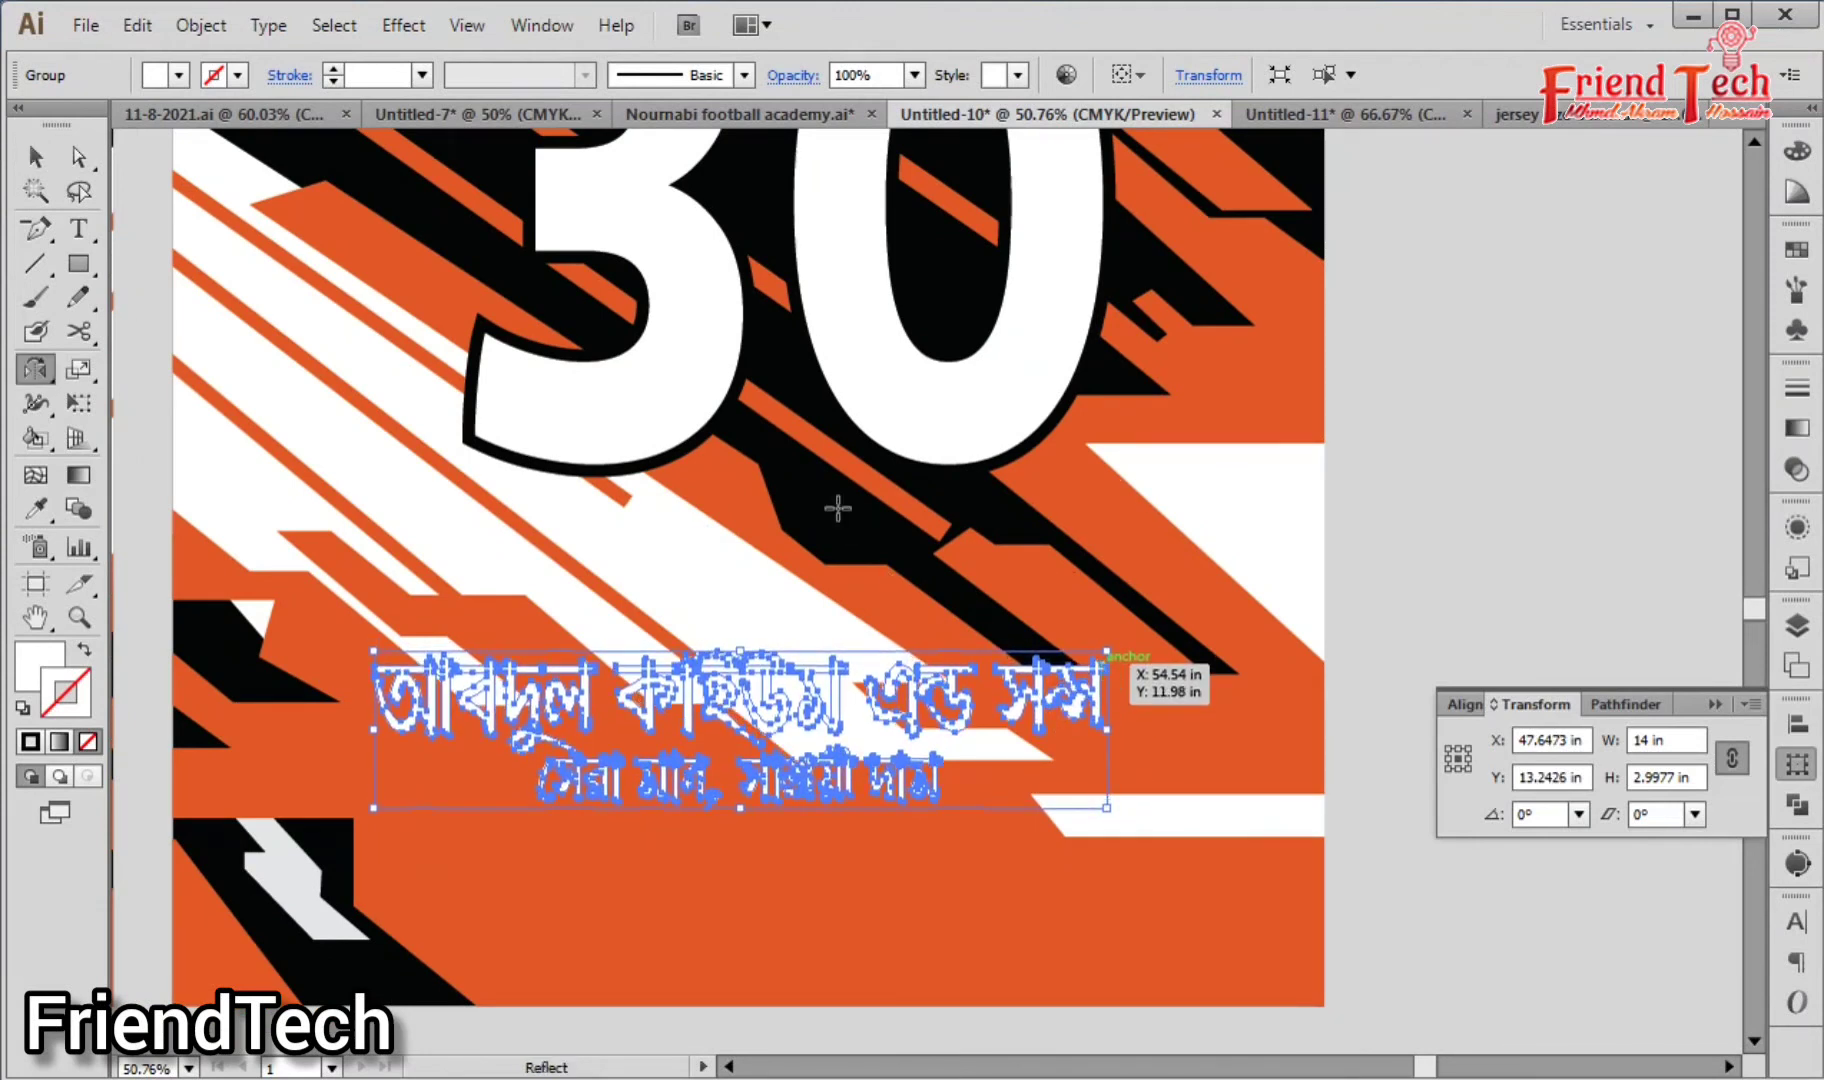
key("i")
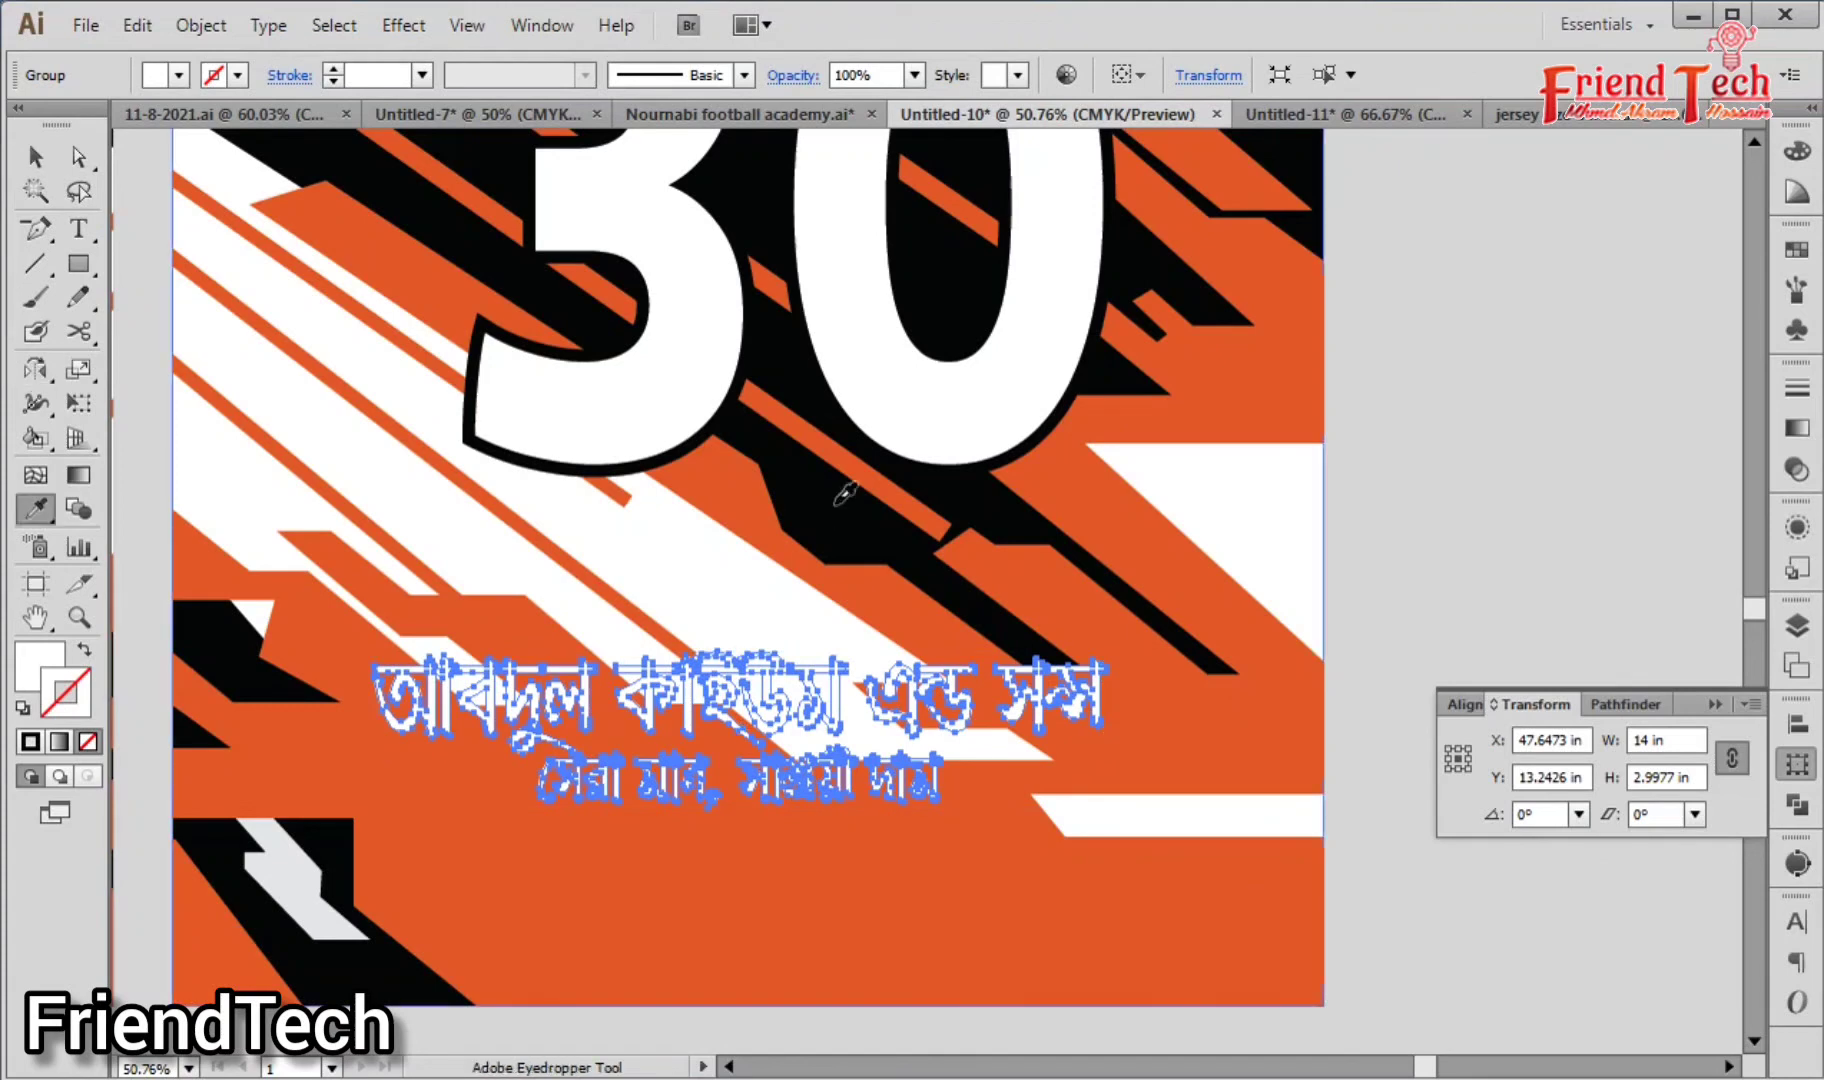
left_click(838, 510)
key("v")
left_click(1515, 600)
left_click_drag(1437, 607, 1406, 627)
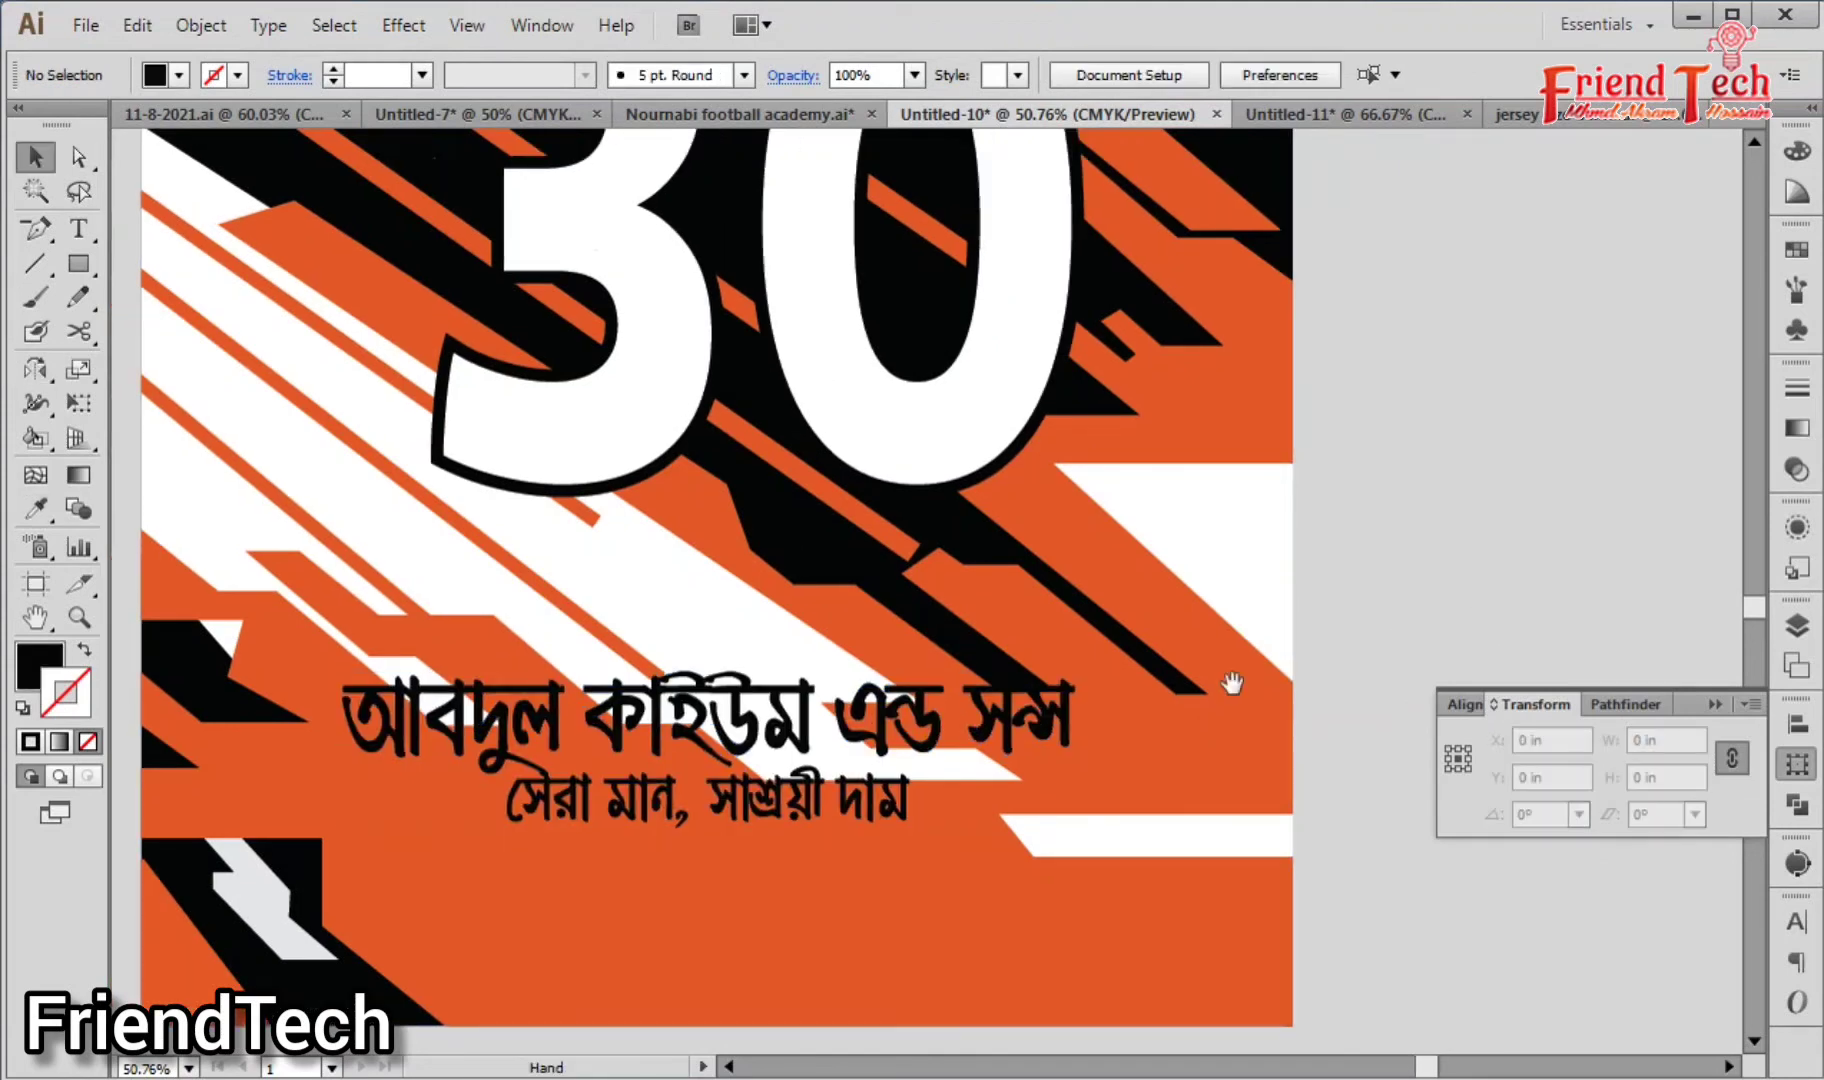
Step: Give the sponsor lettering a 30 pt black stroke with round corner joins
left_click(1043, 718)
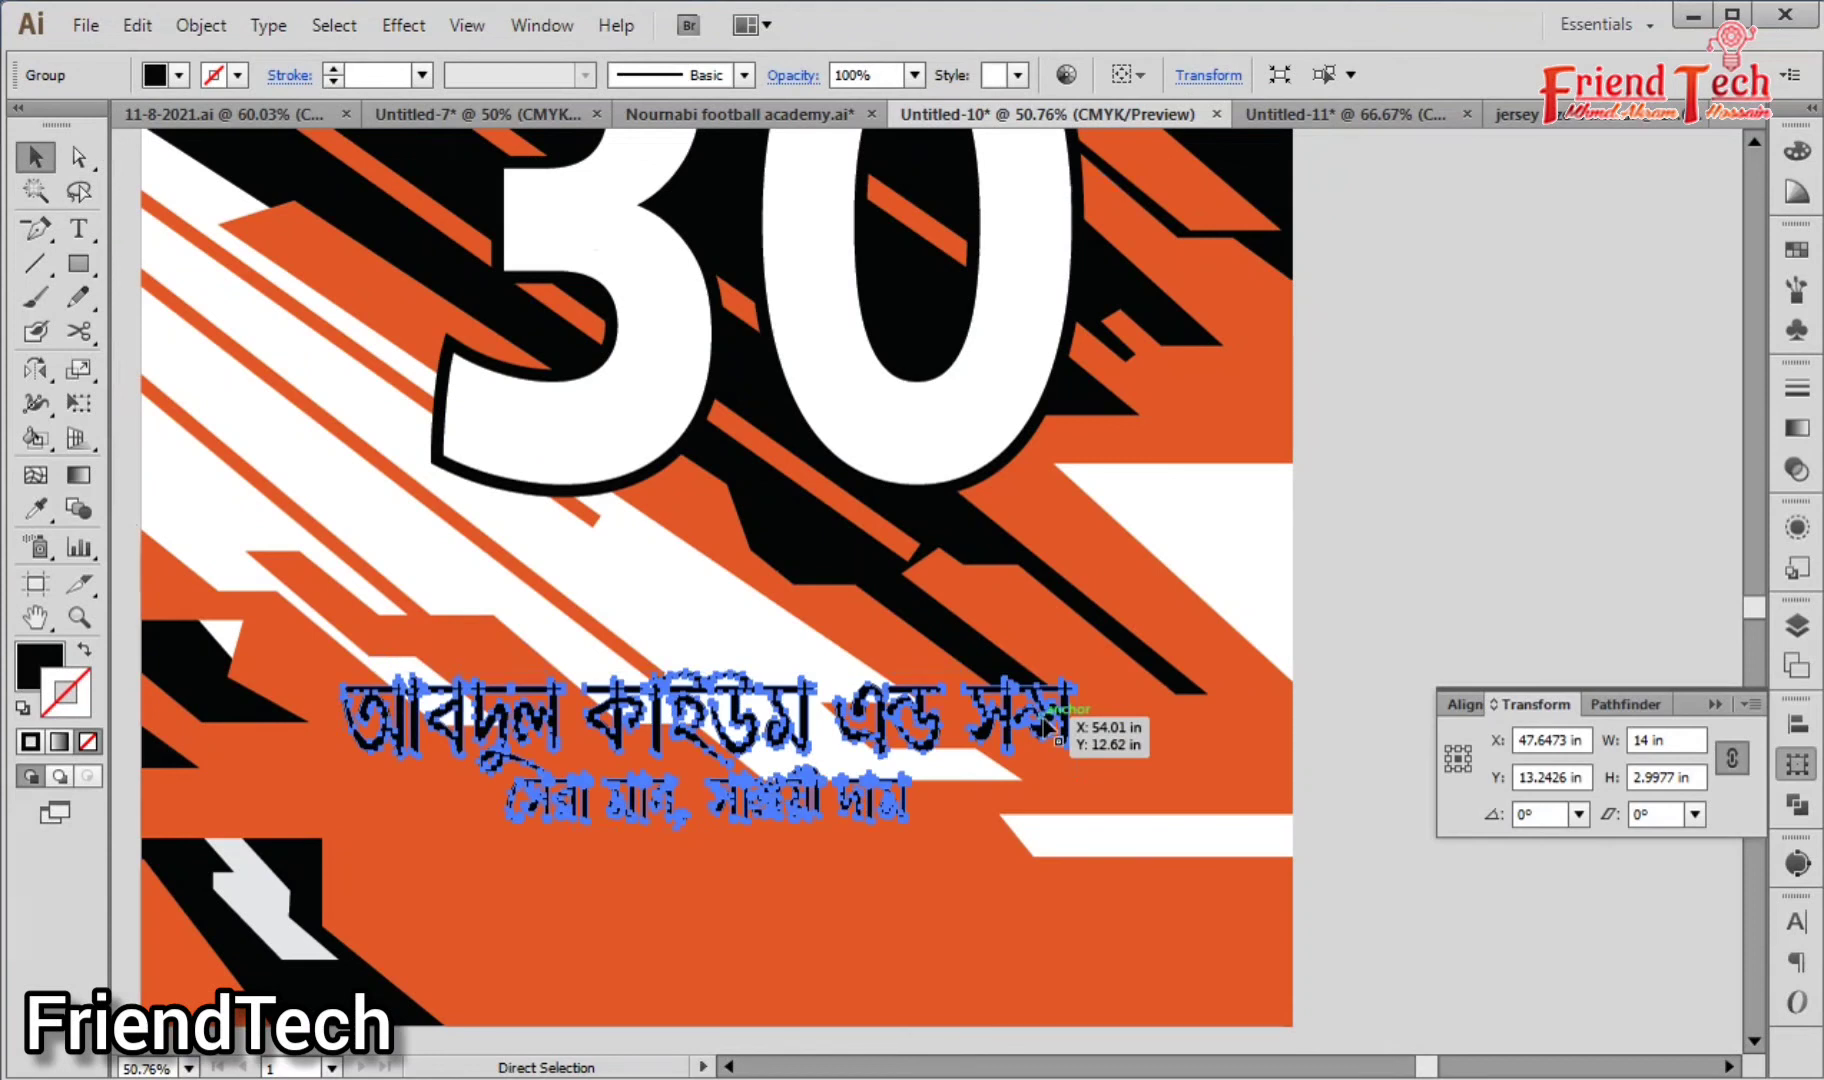
left_click(372, 75)
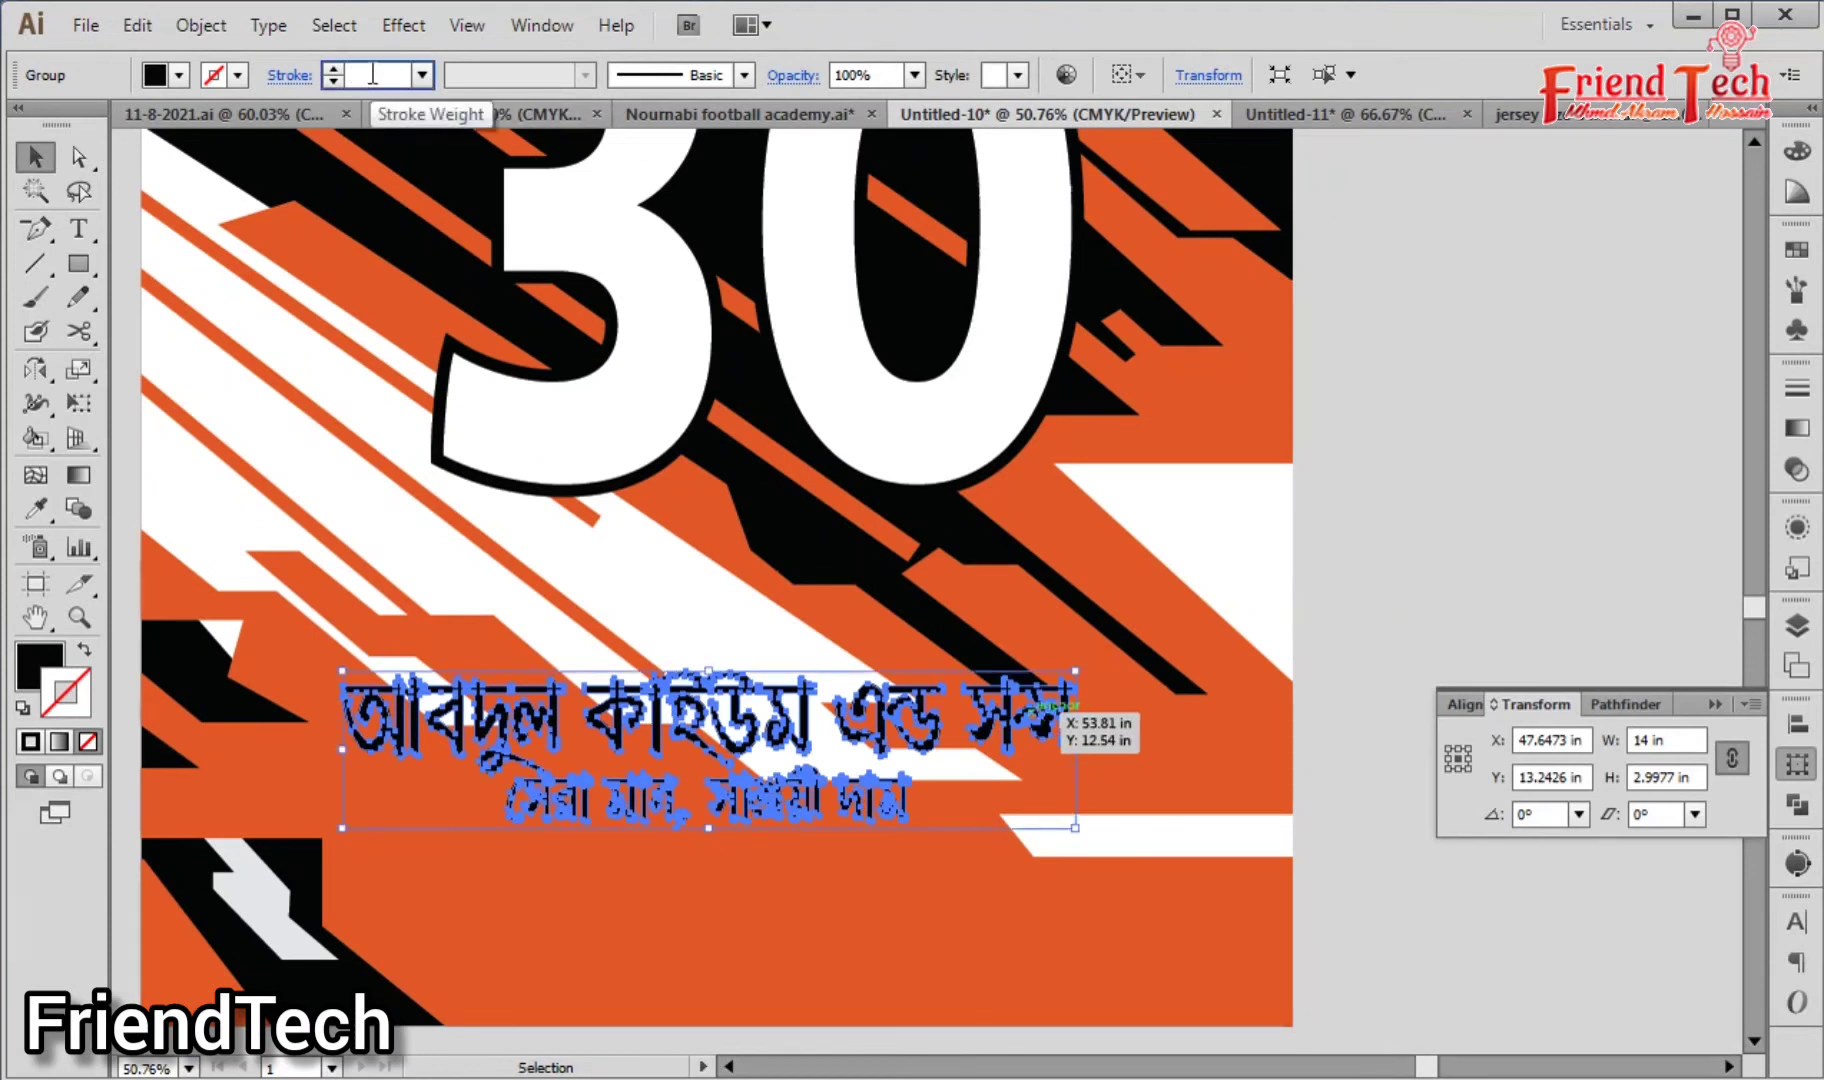
type("30")
key("Return")
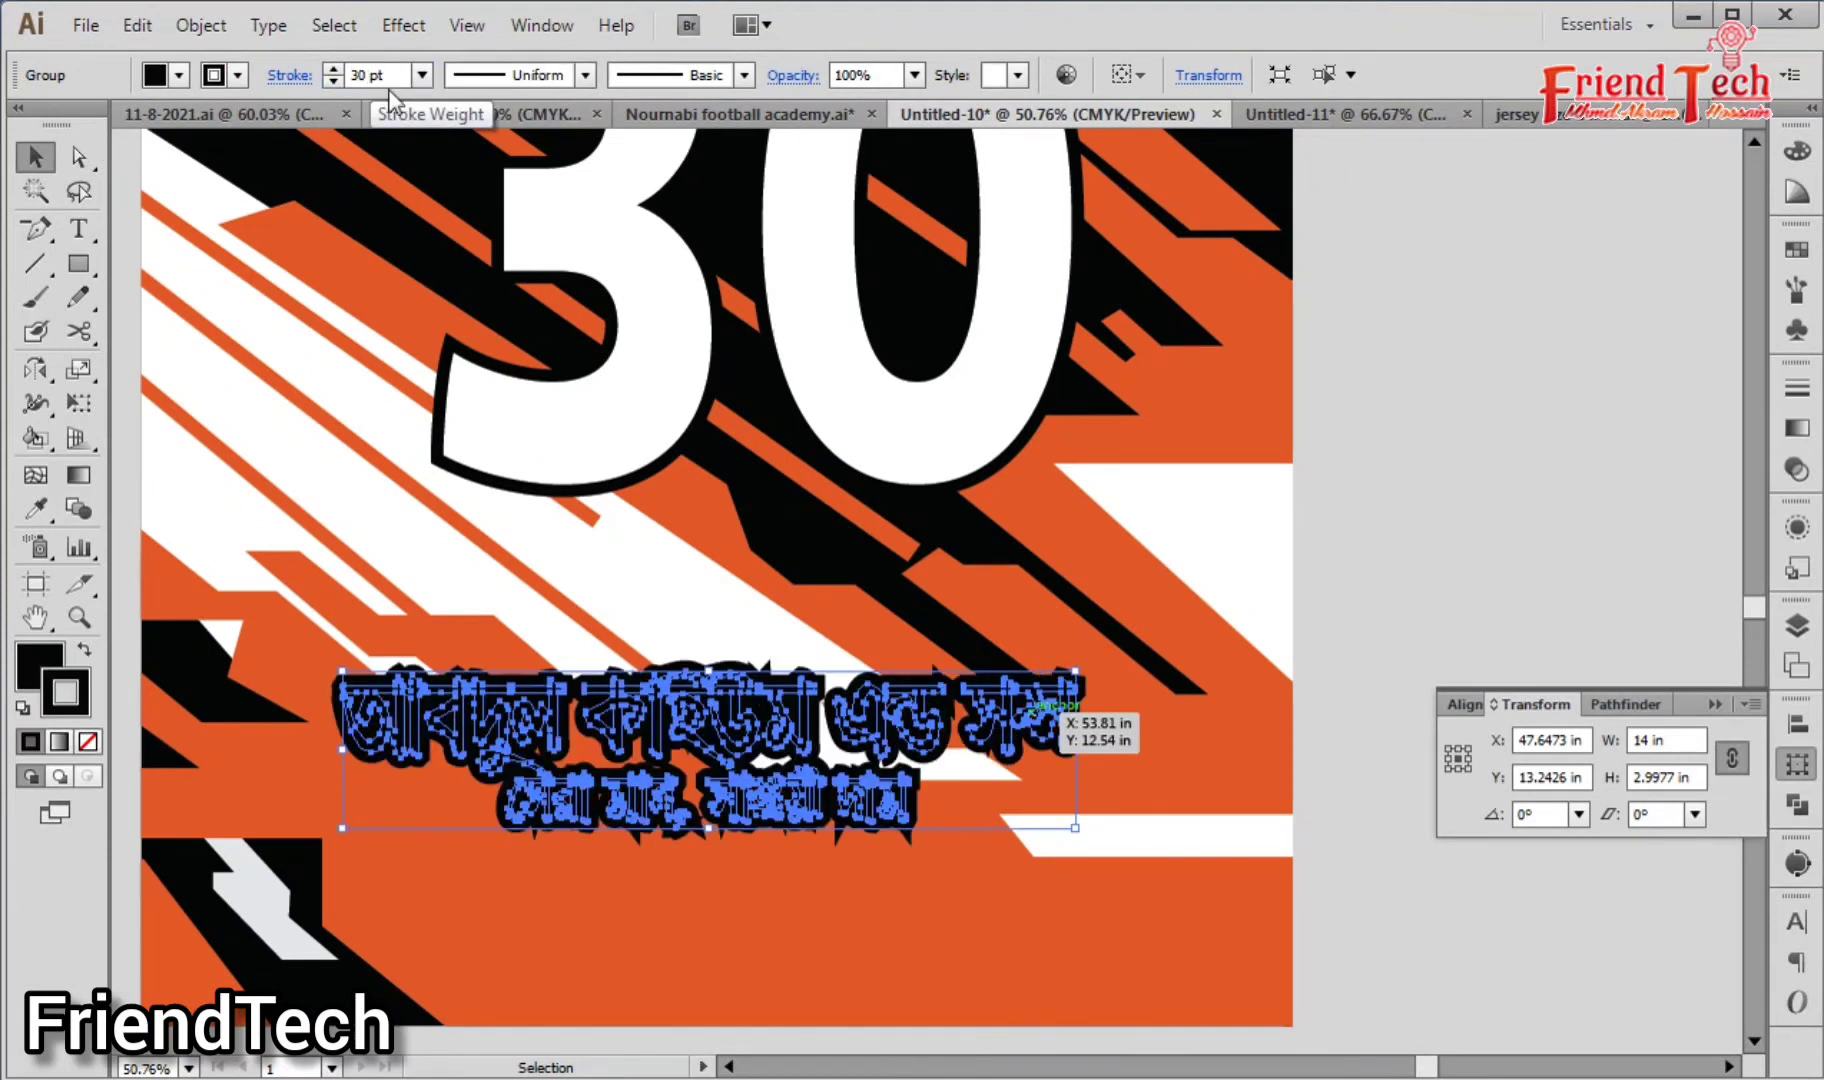
left_click(1797, 388)
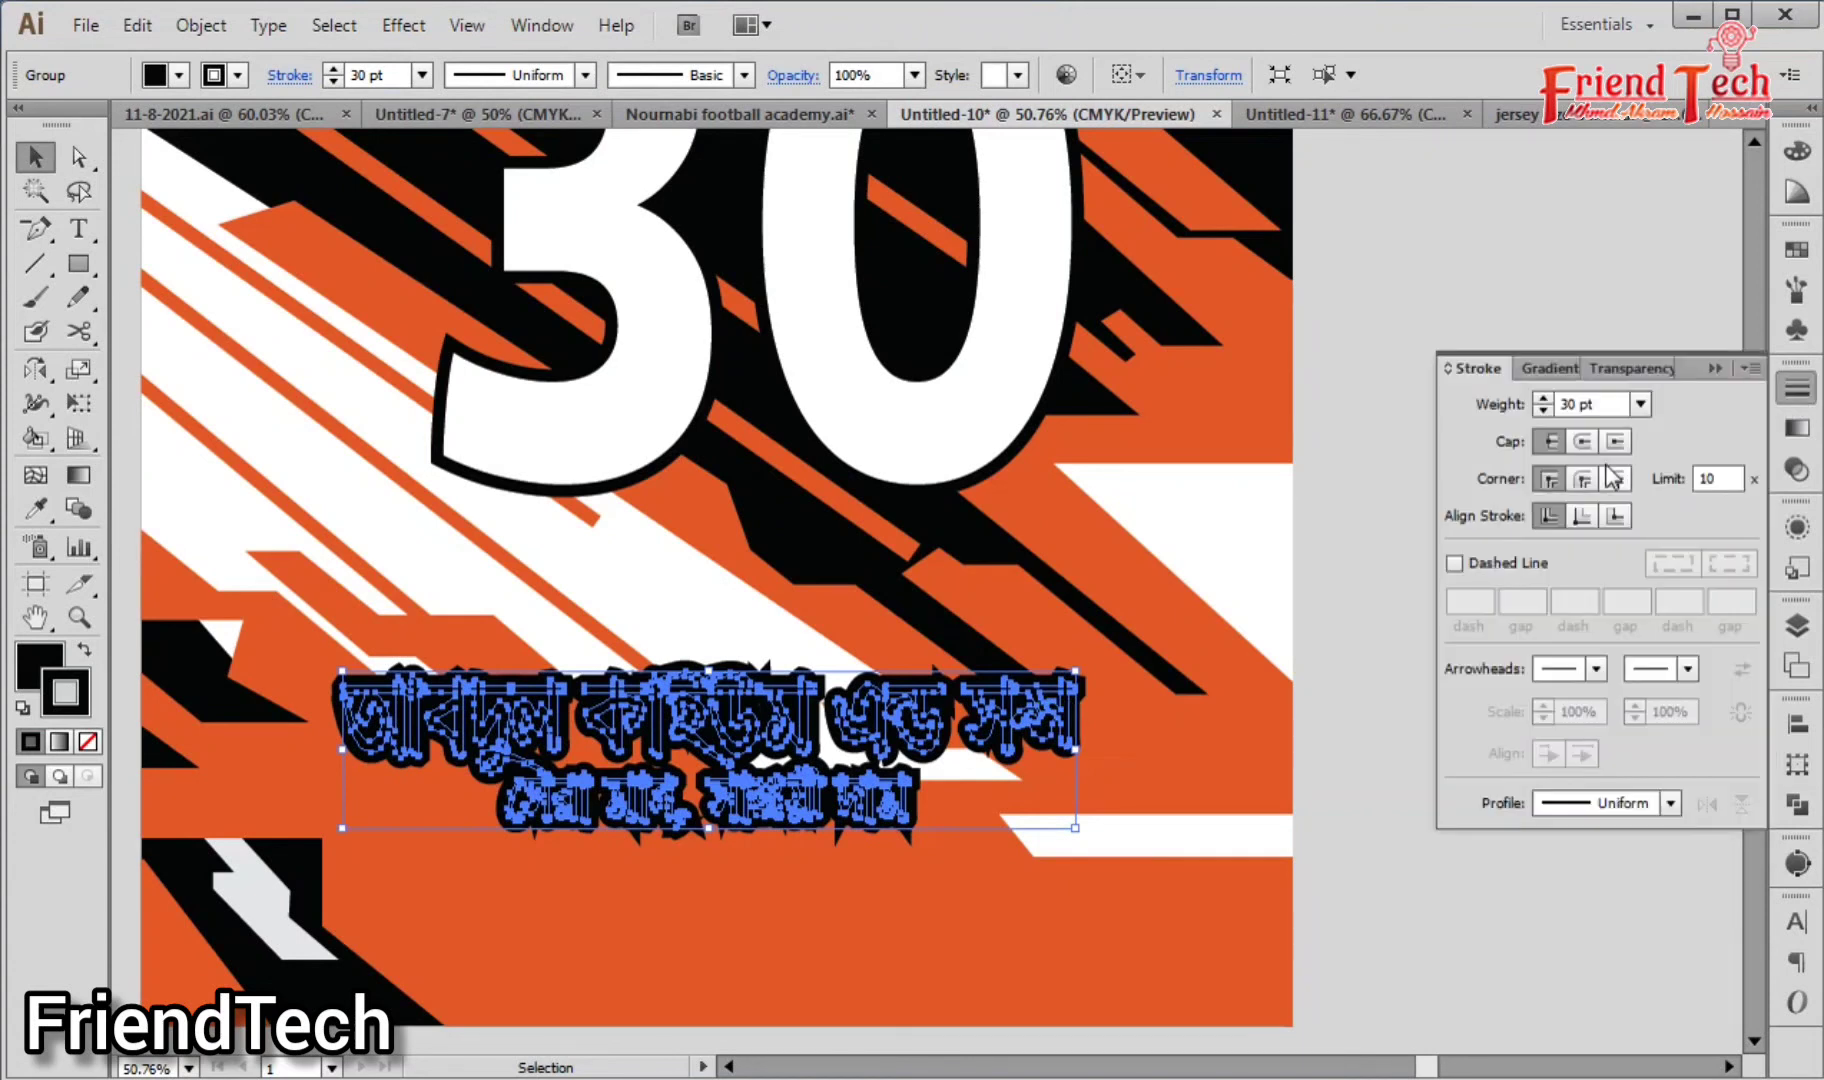
left_click(1713, 368)
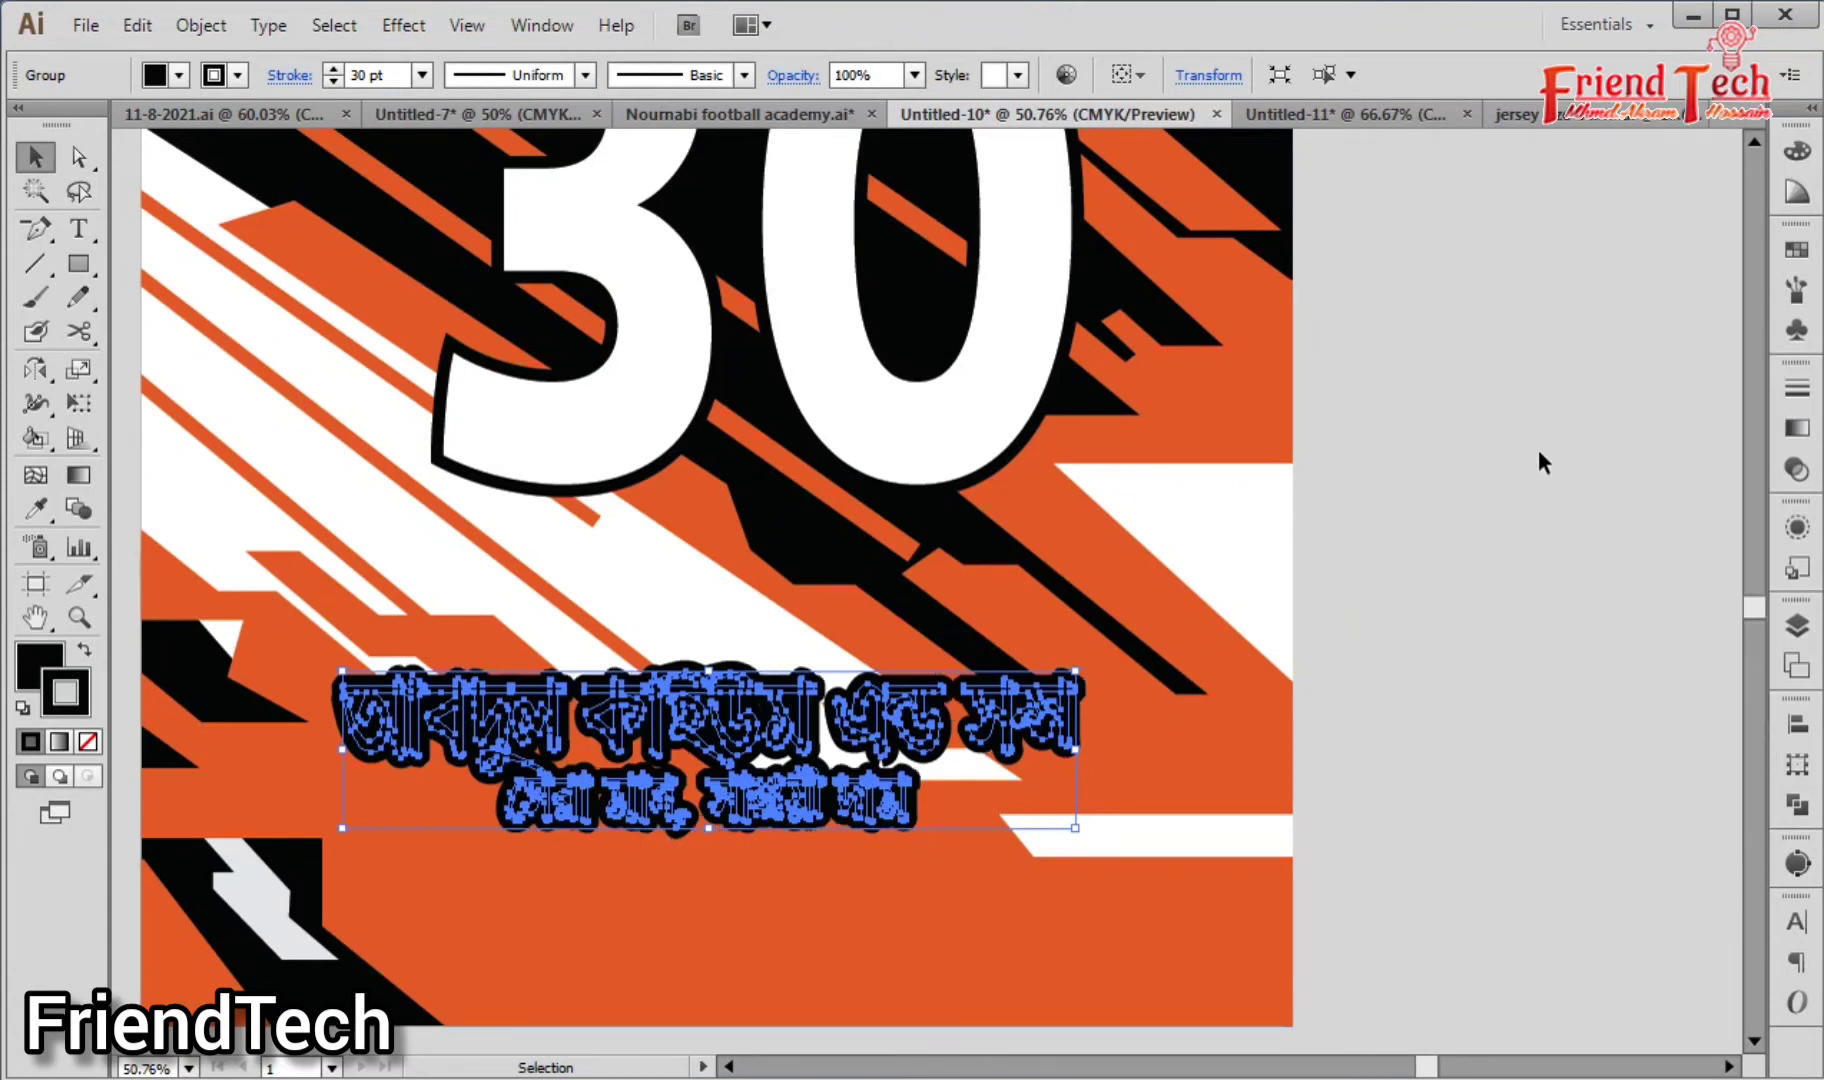
left_click(1538, 450)
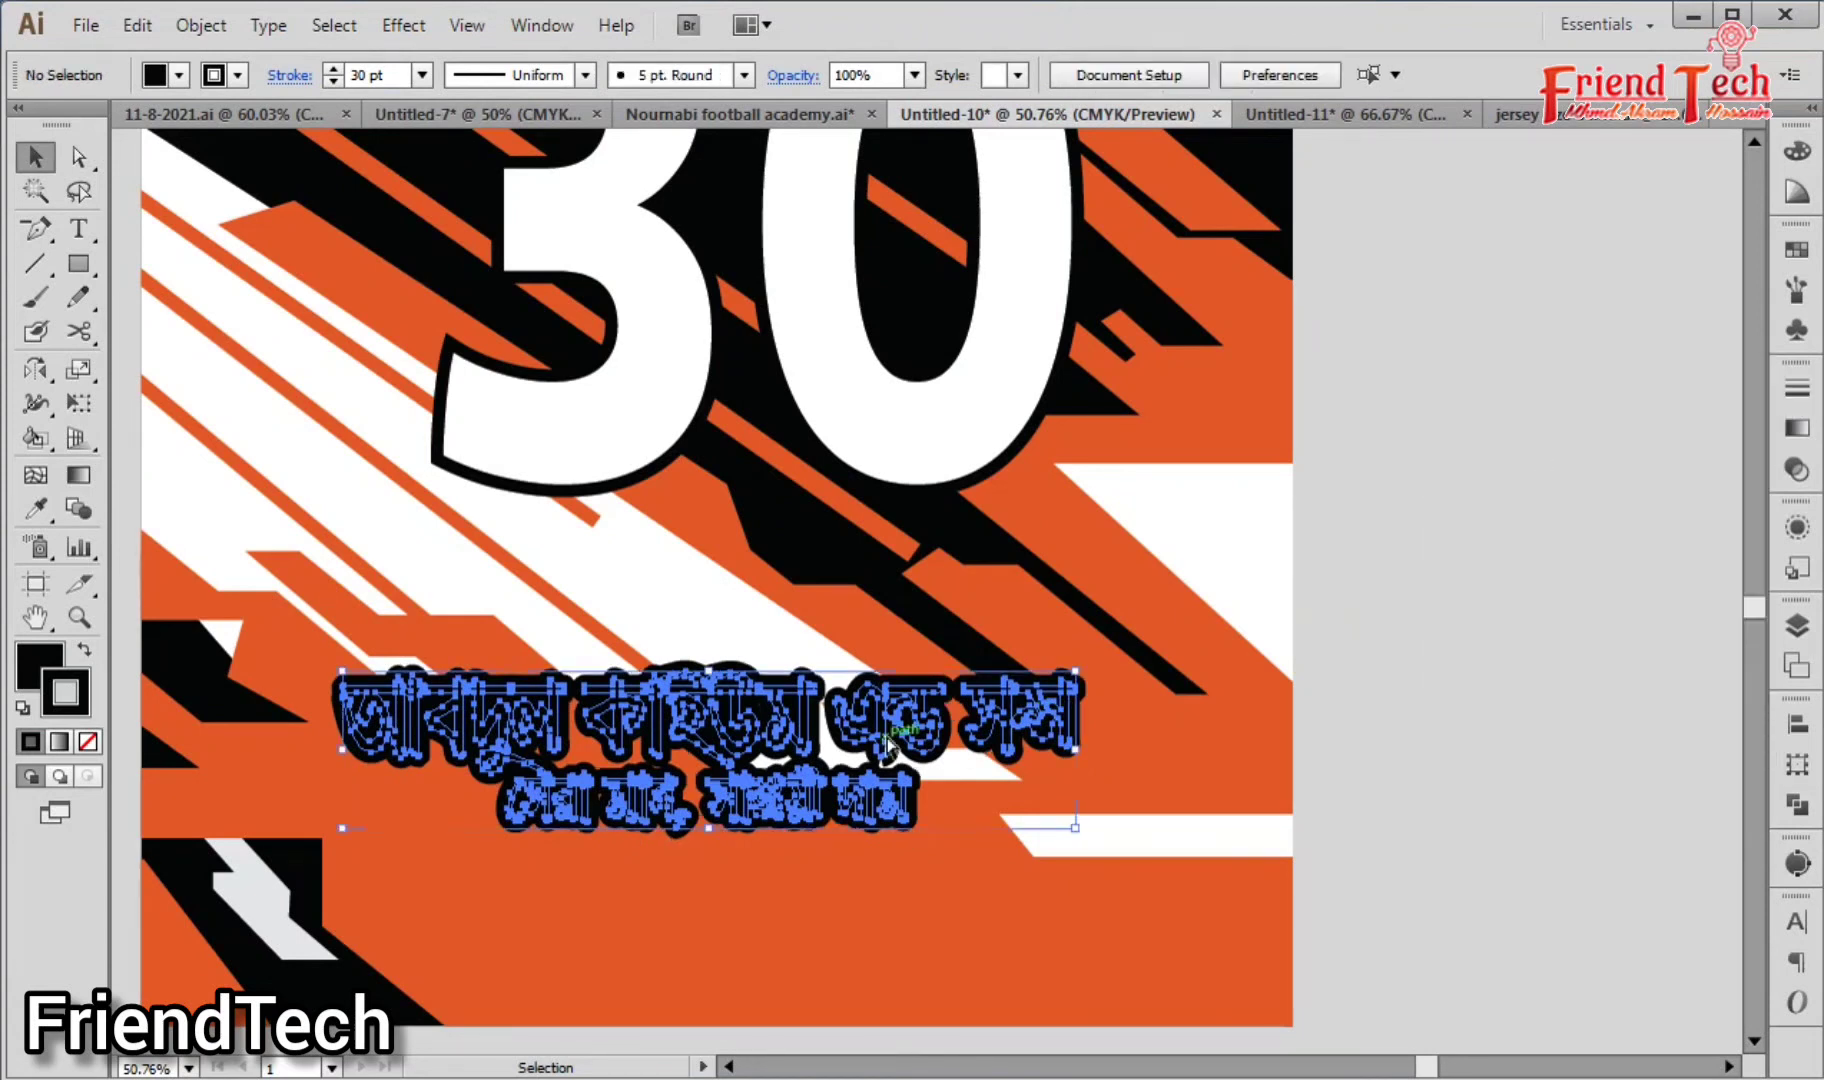
Step: Paste a copy of the sponsor lettering directly in front, remove the copy's stroke and fill it white (ffffff)
left_click(885, 737)
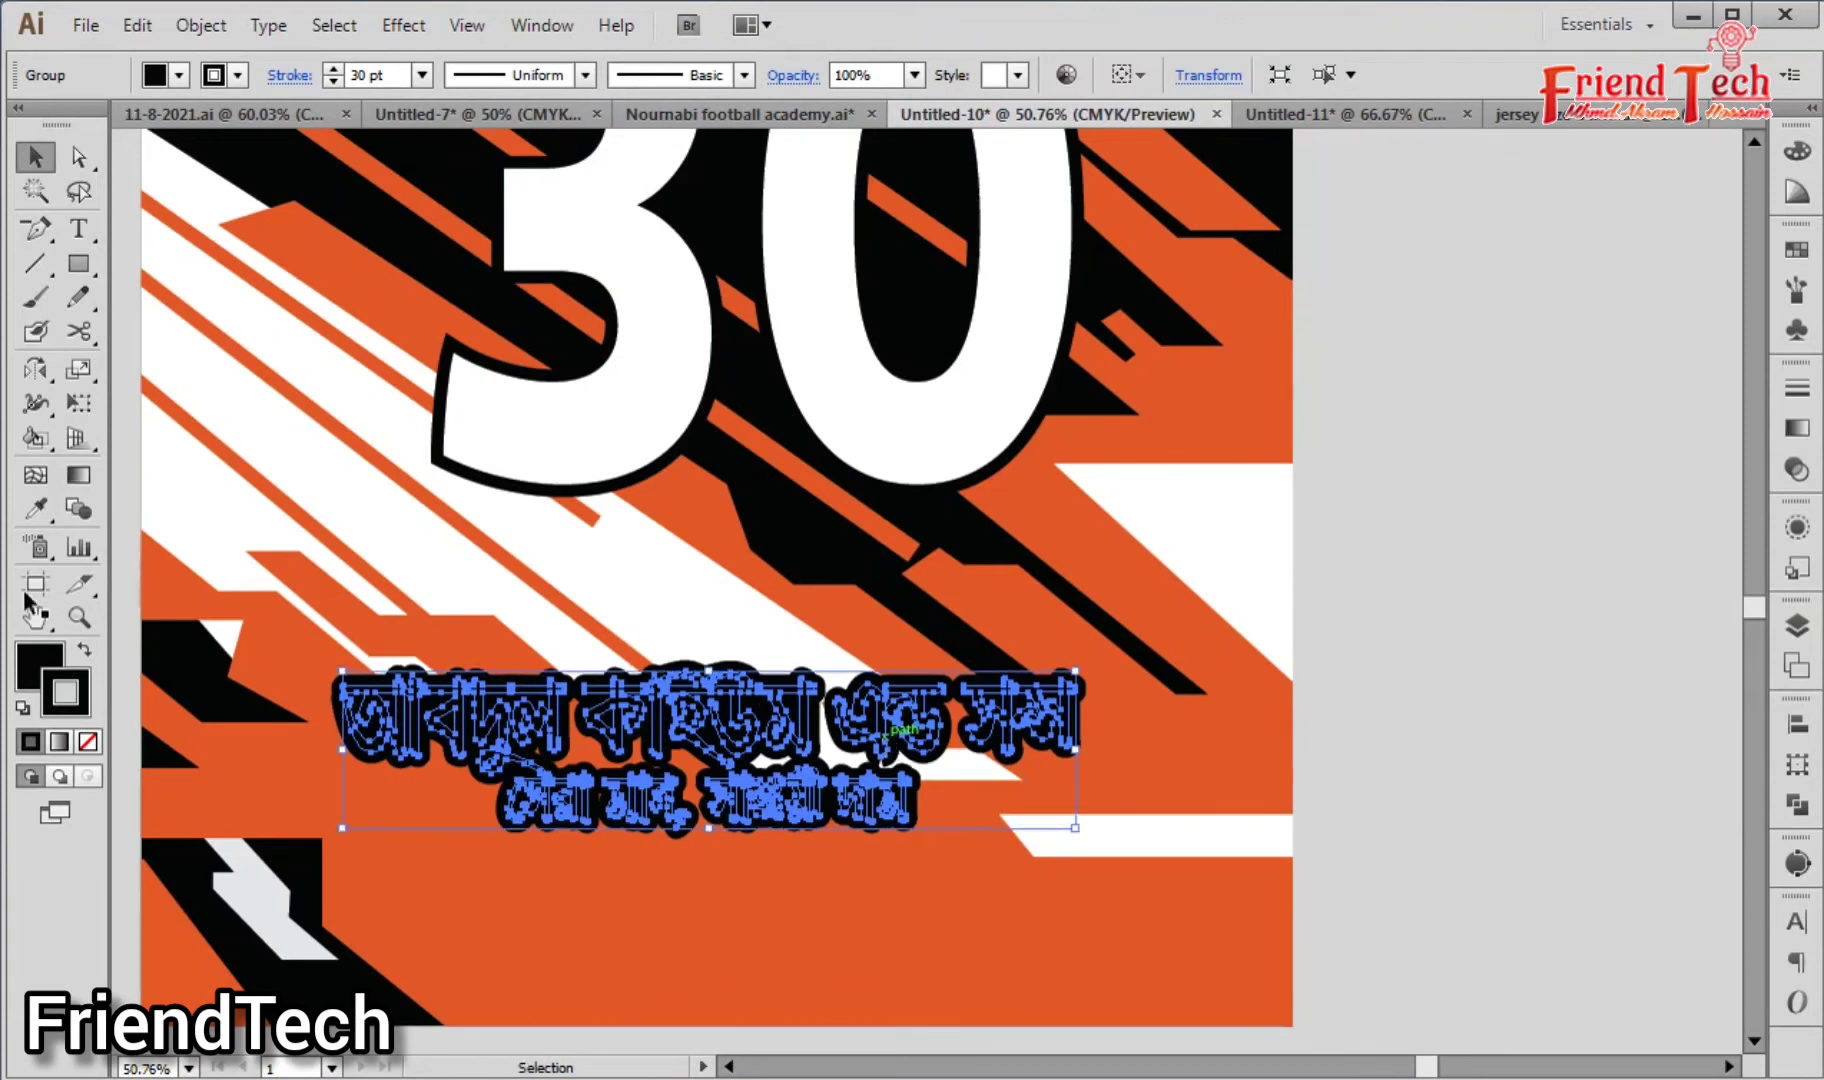
left_click(86, 742)
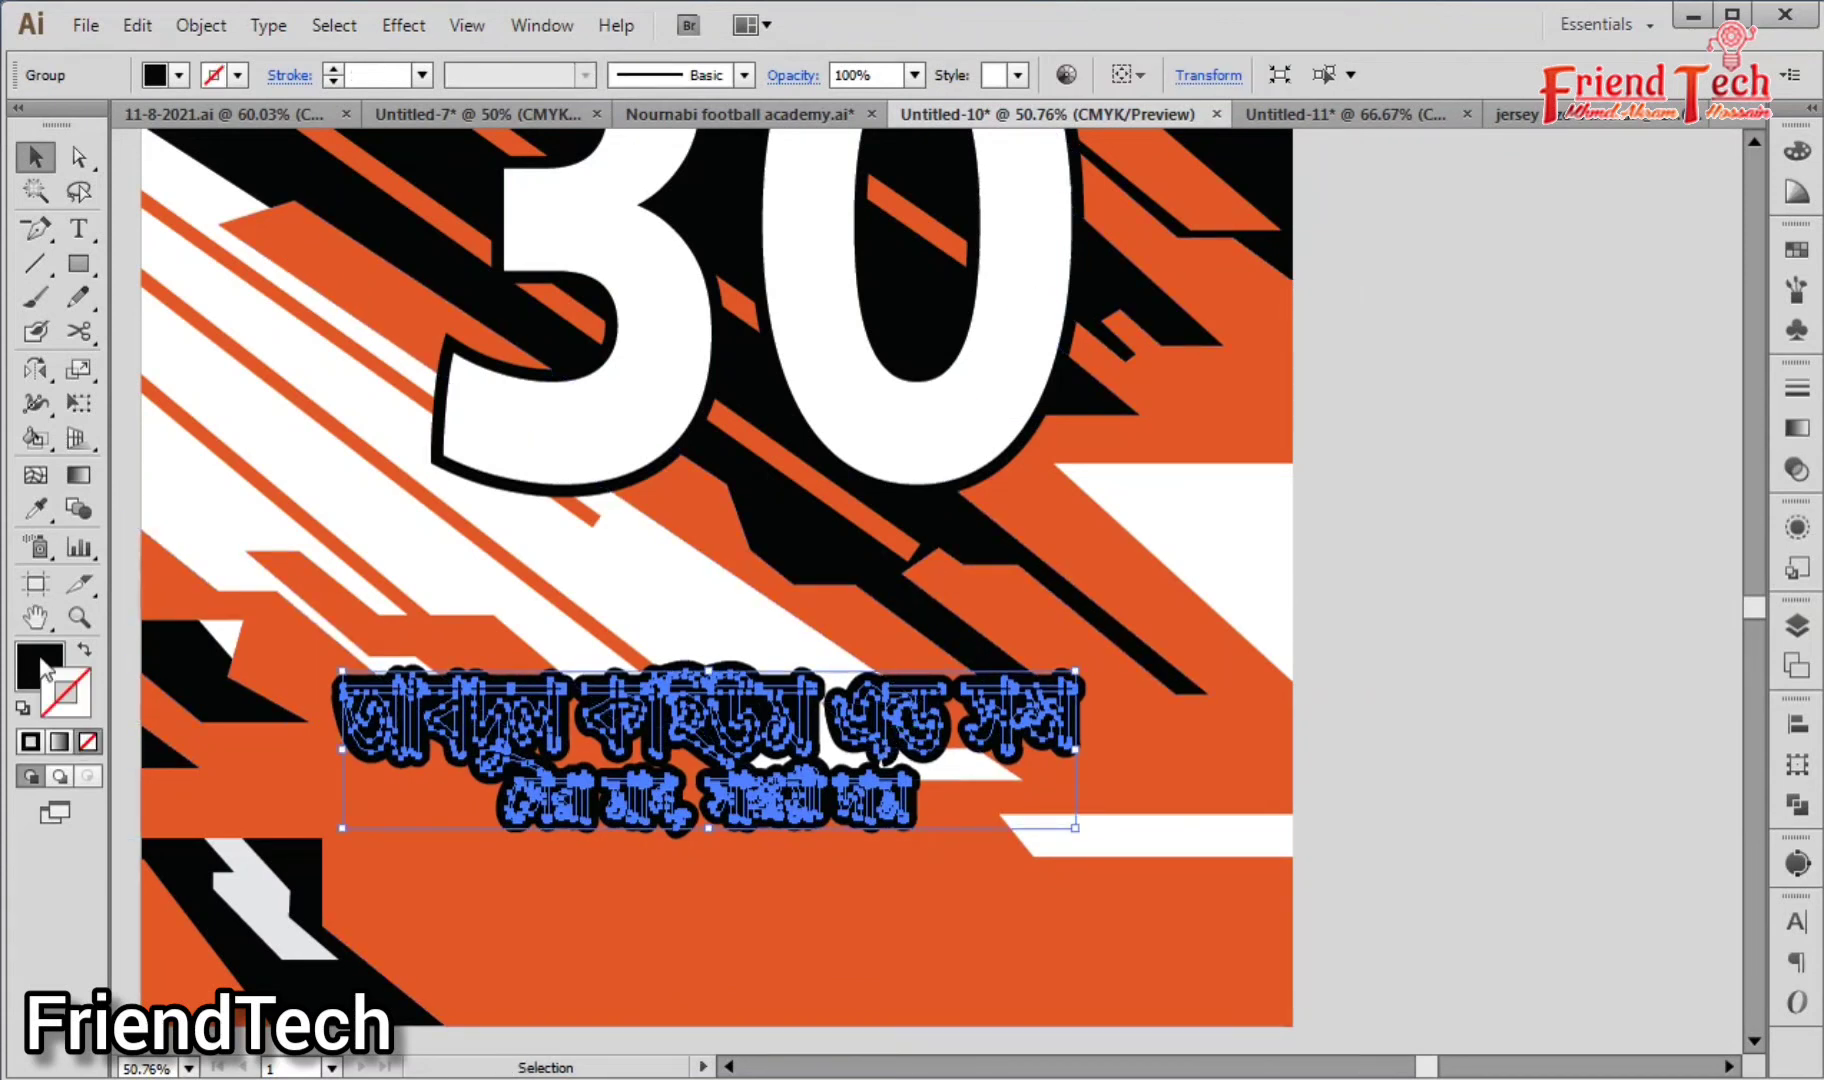
double_click(40, 665)
left_click_drag(574, 550, 498, 480)
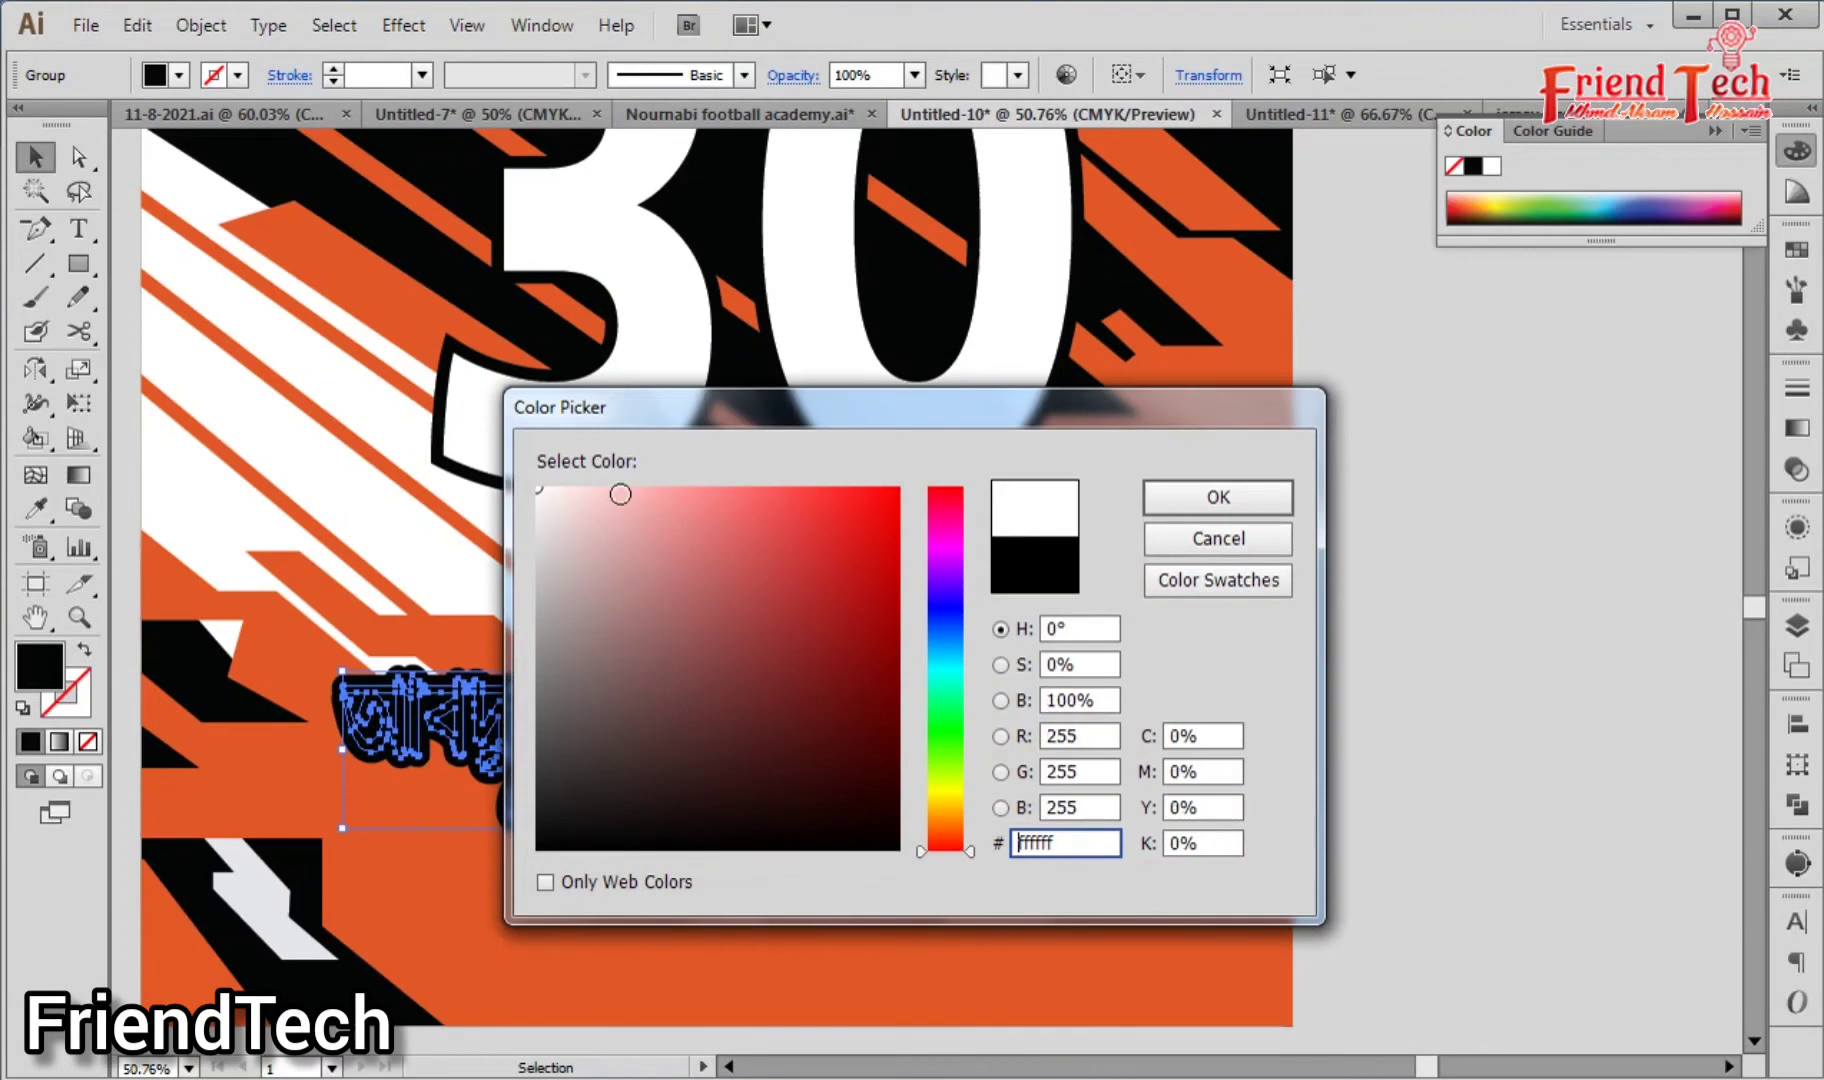
left_click(1216, 497)
left_click(1441, 613)
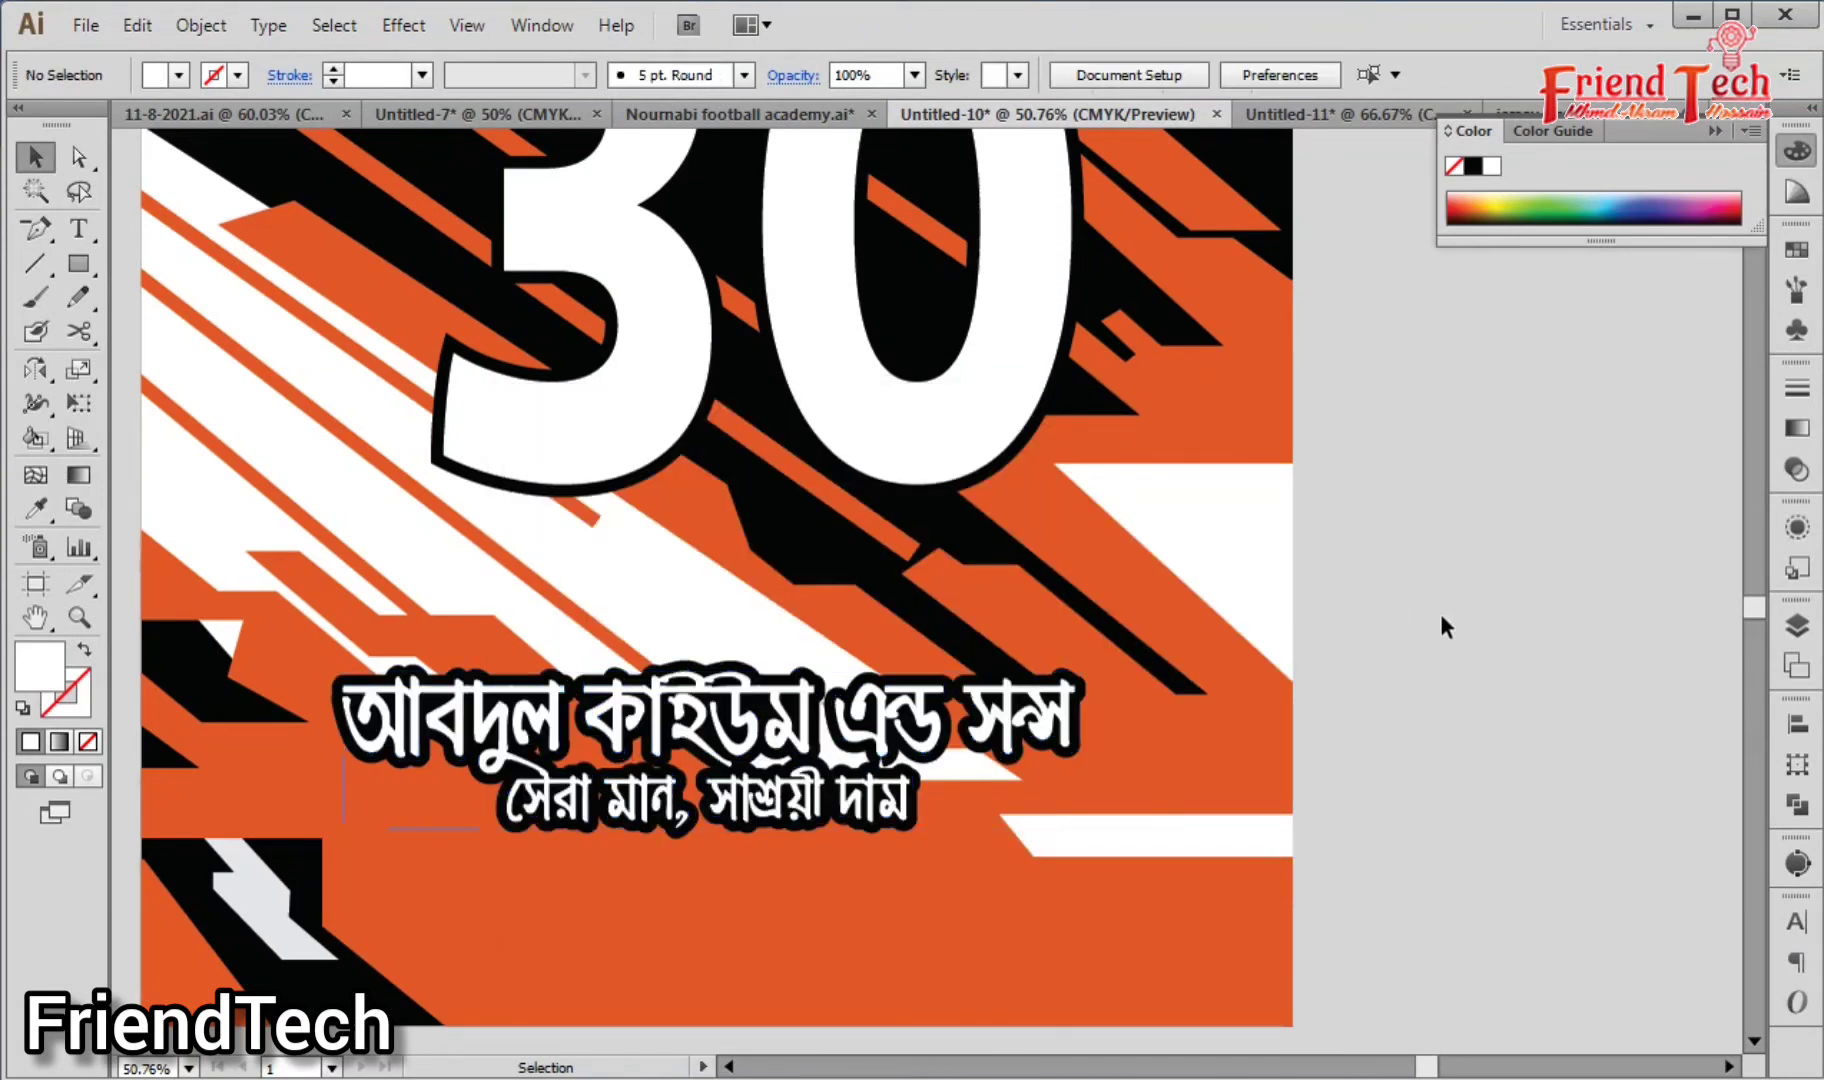
Step: Examine the complete jersey layout with the front, back and both sleeves in view
key("ctrl+minus")
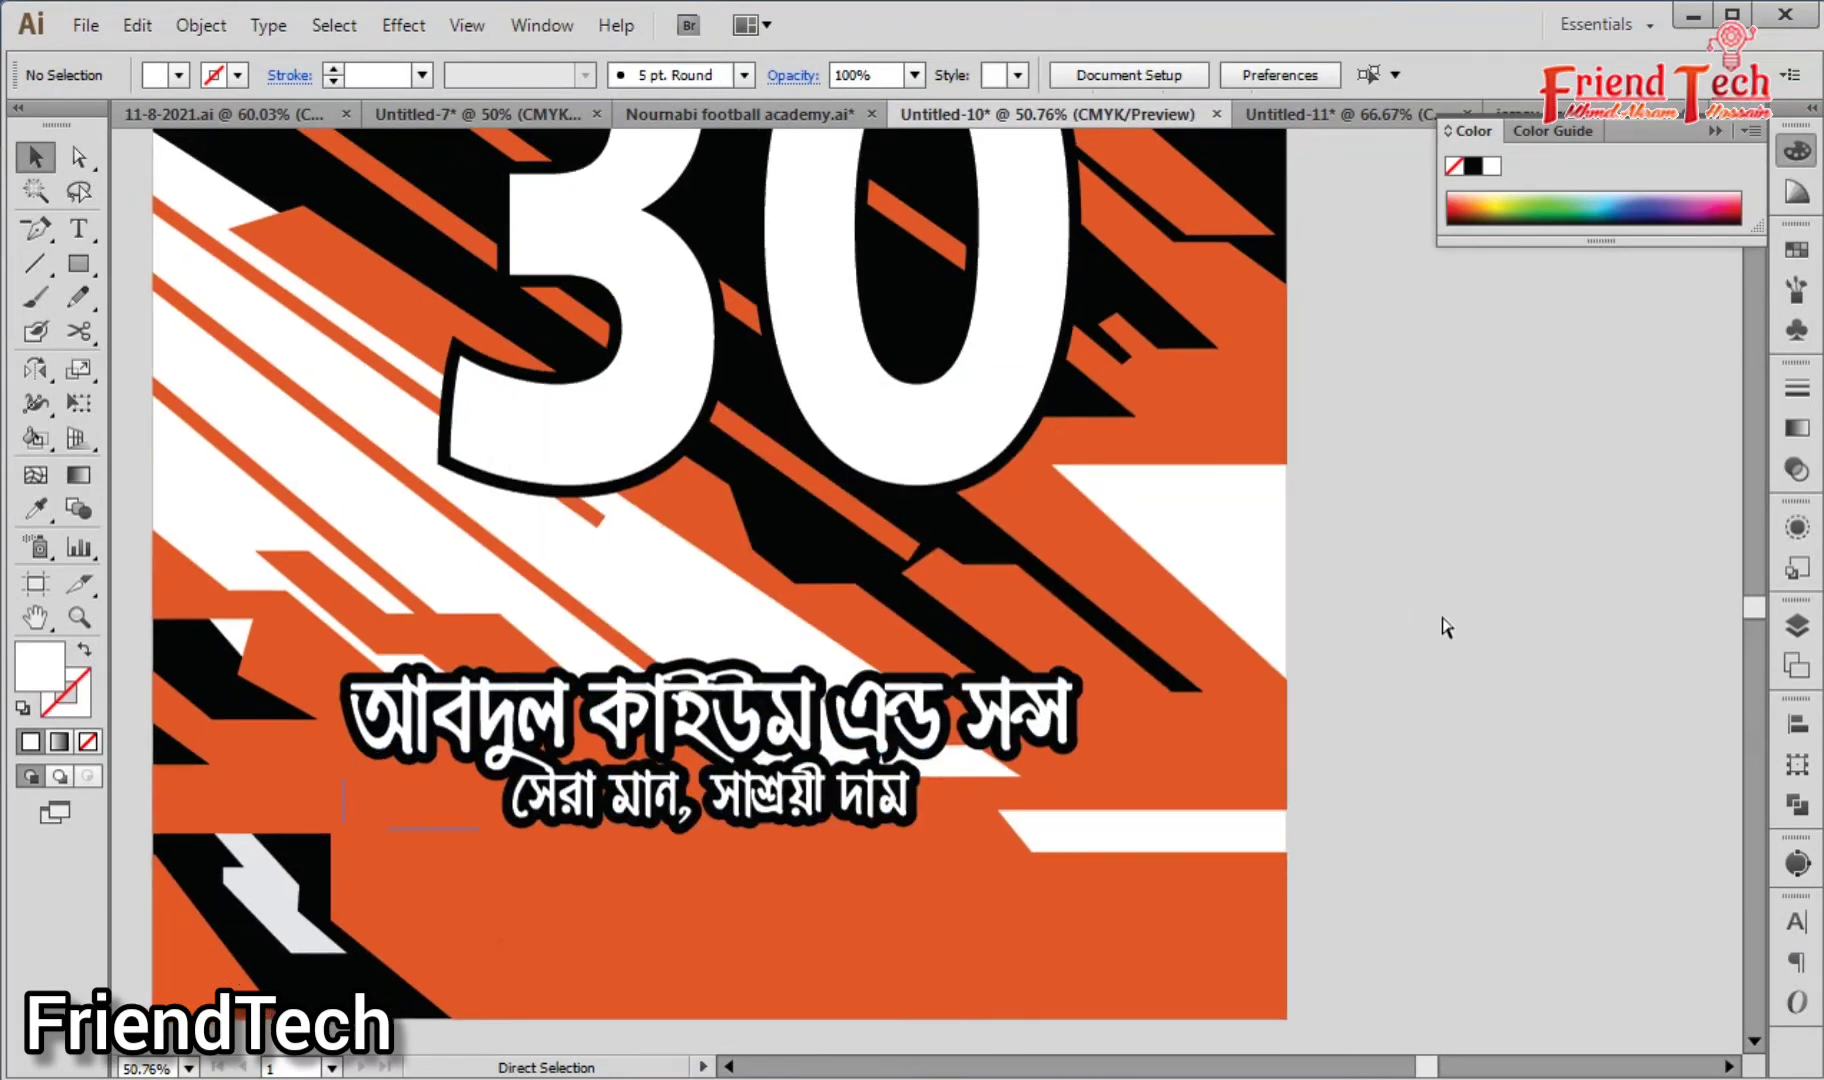
key("ctrl+minus")
key("minus")
left_click_drag(1354, 664, 1400, 721)
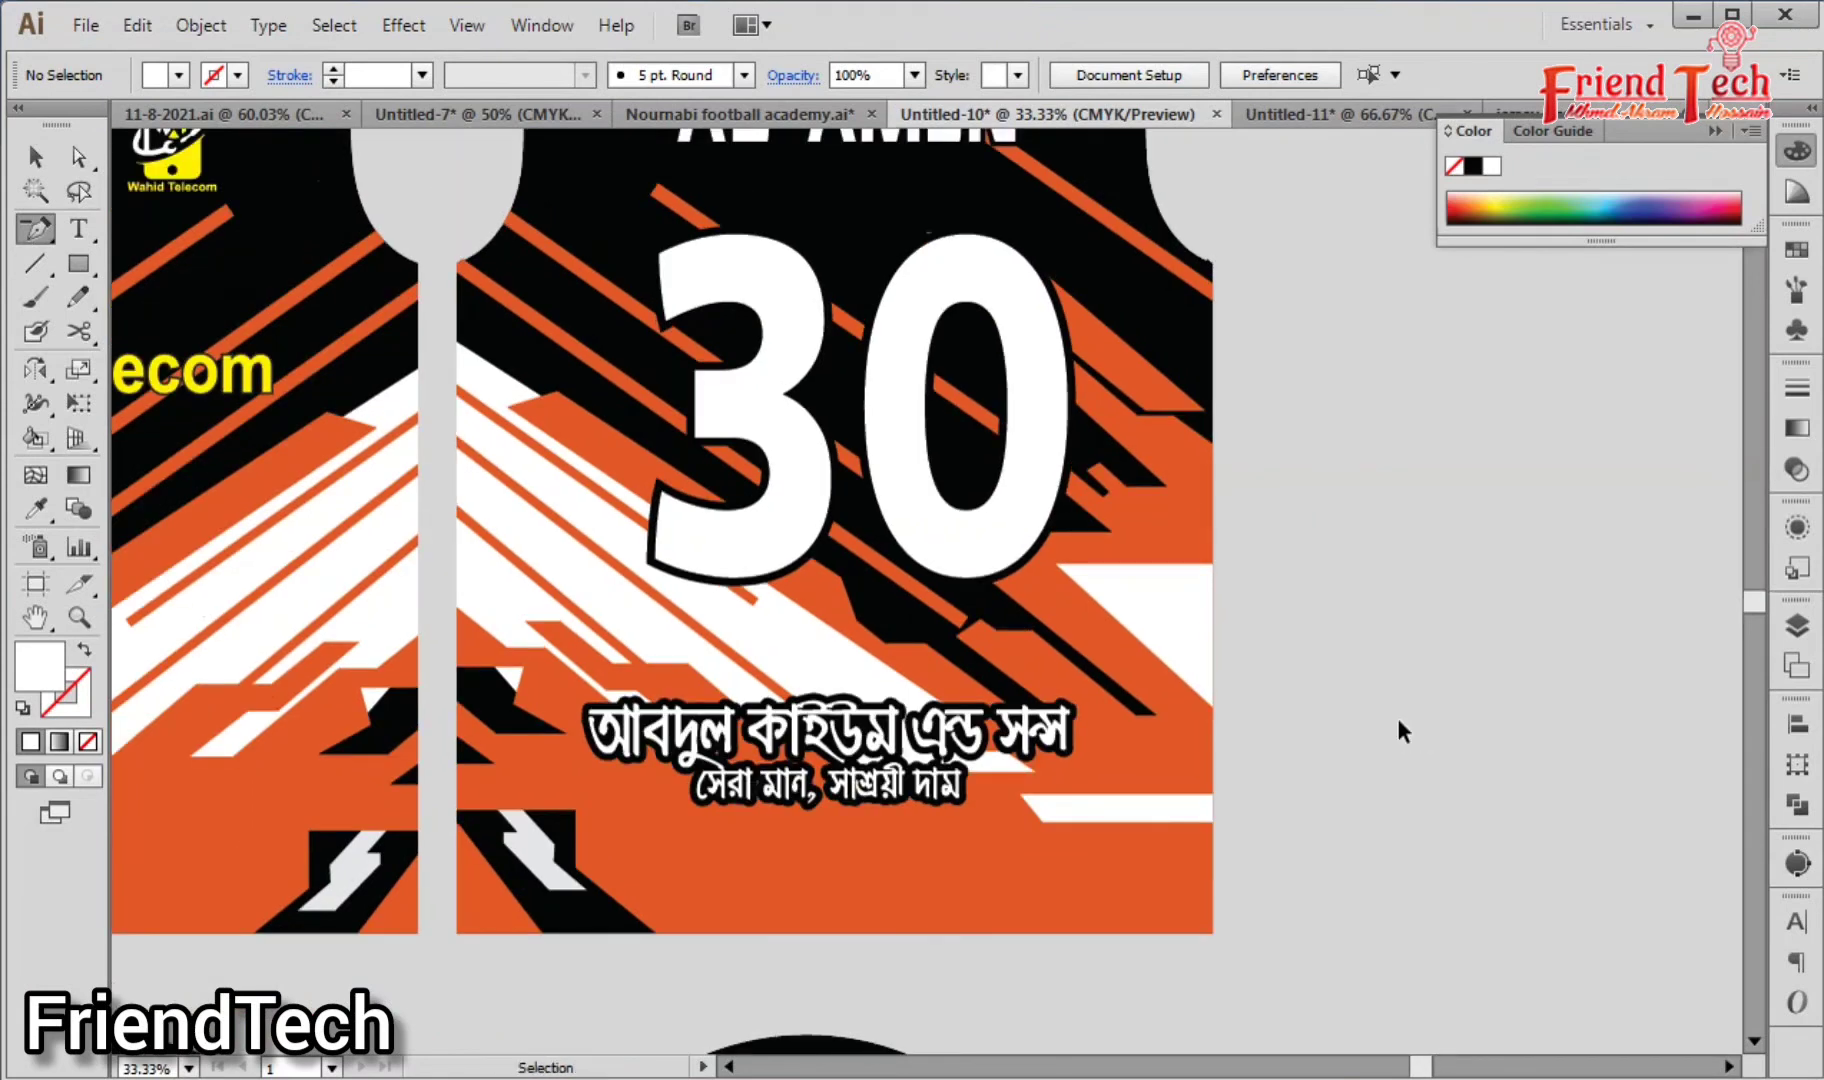
key("ctrl+minus")
key("ctrl+minus")
left_click_drag(827, 495, 896, 486)
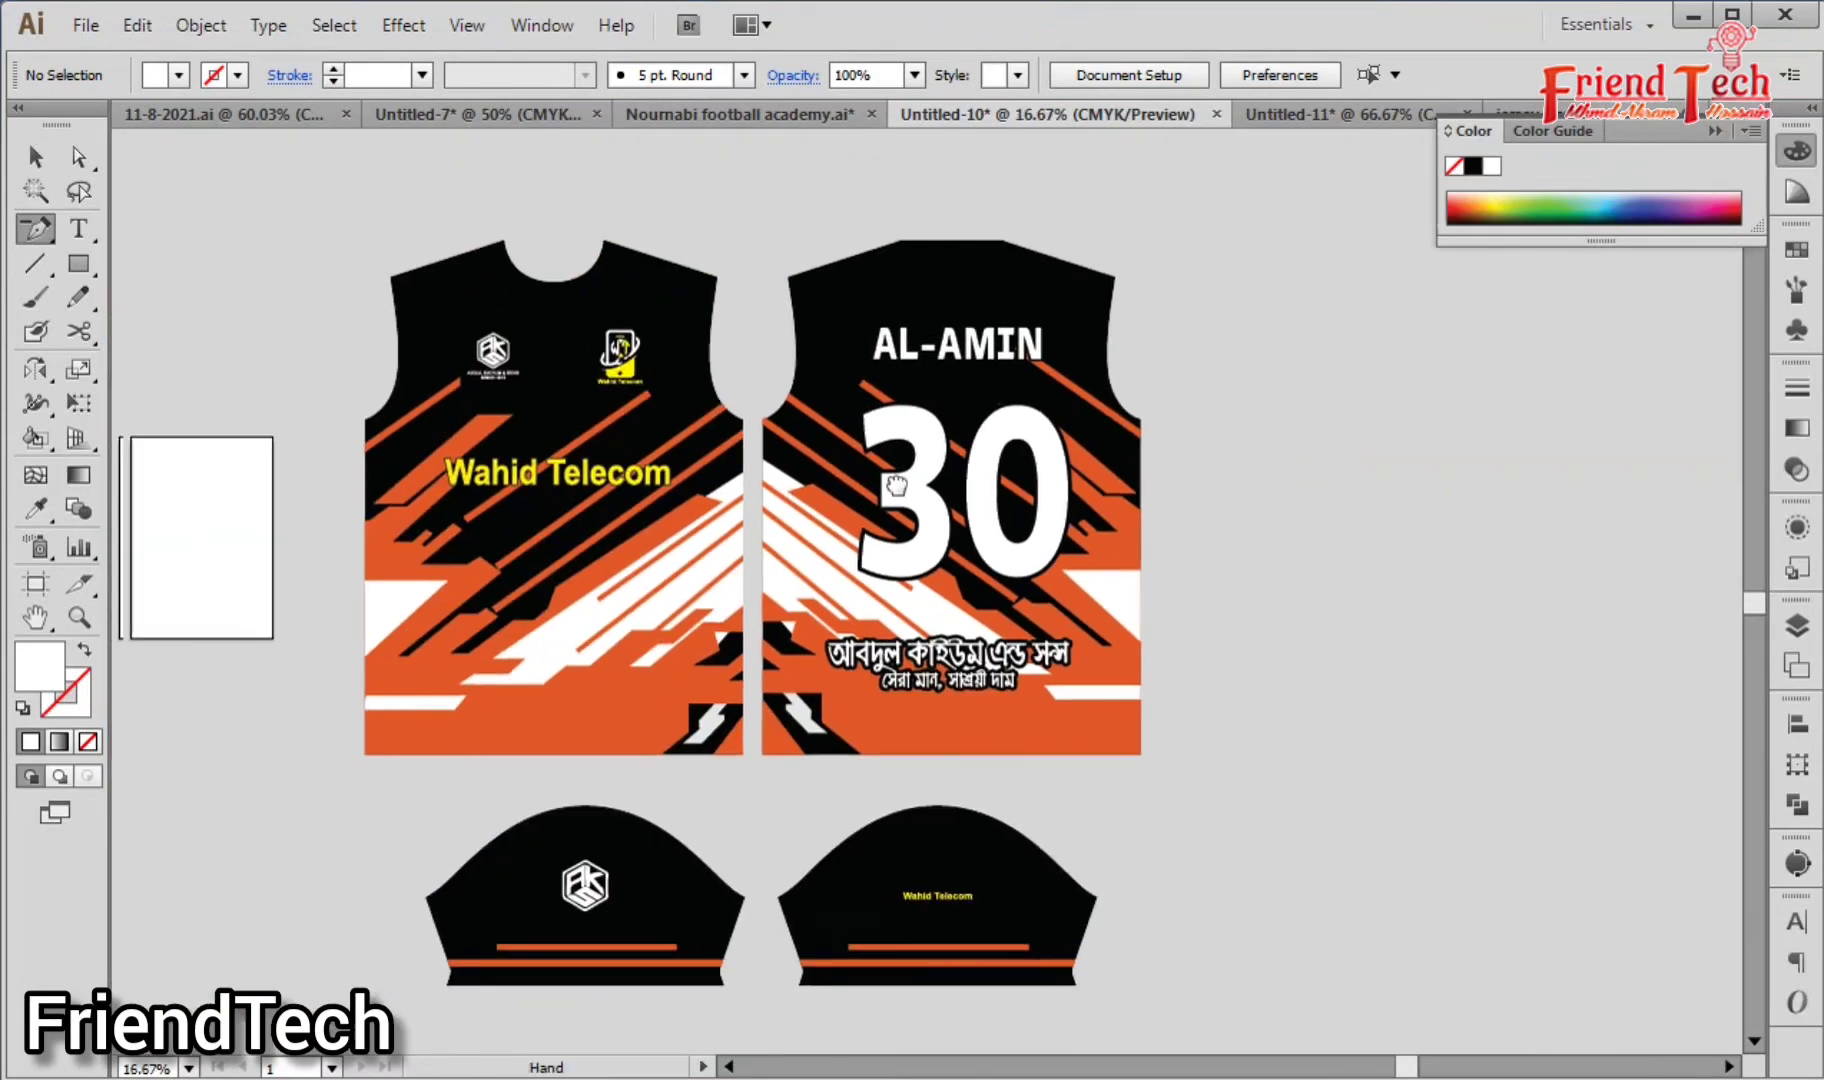
key("z")
left_click_drag(299, 227, 1205, 988)
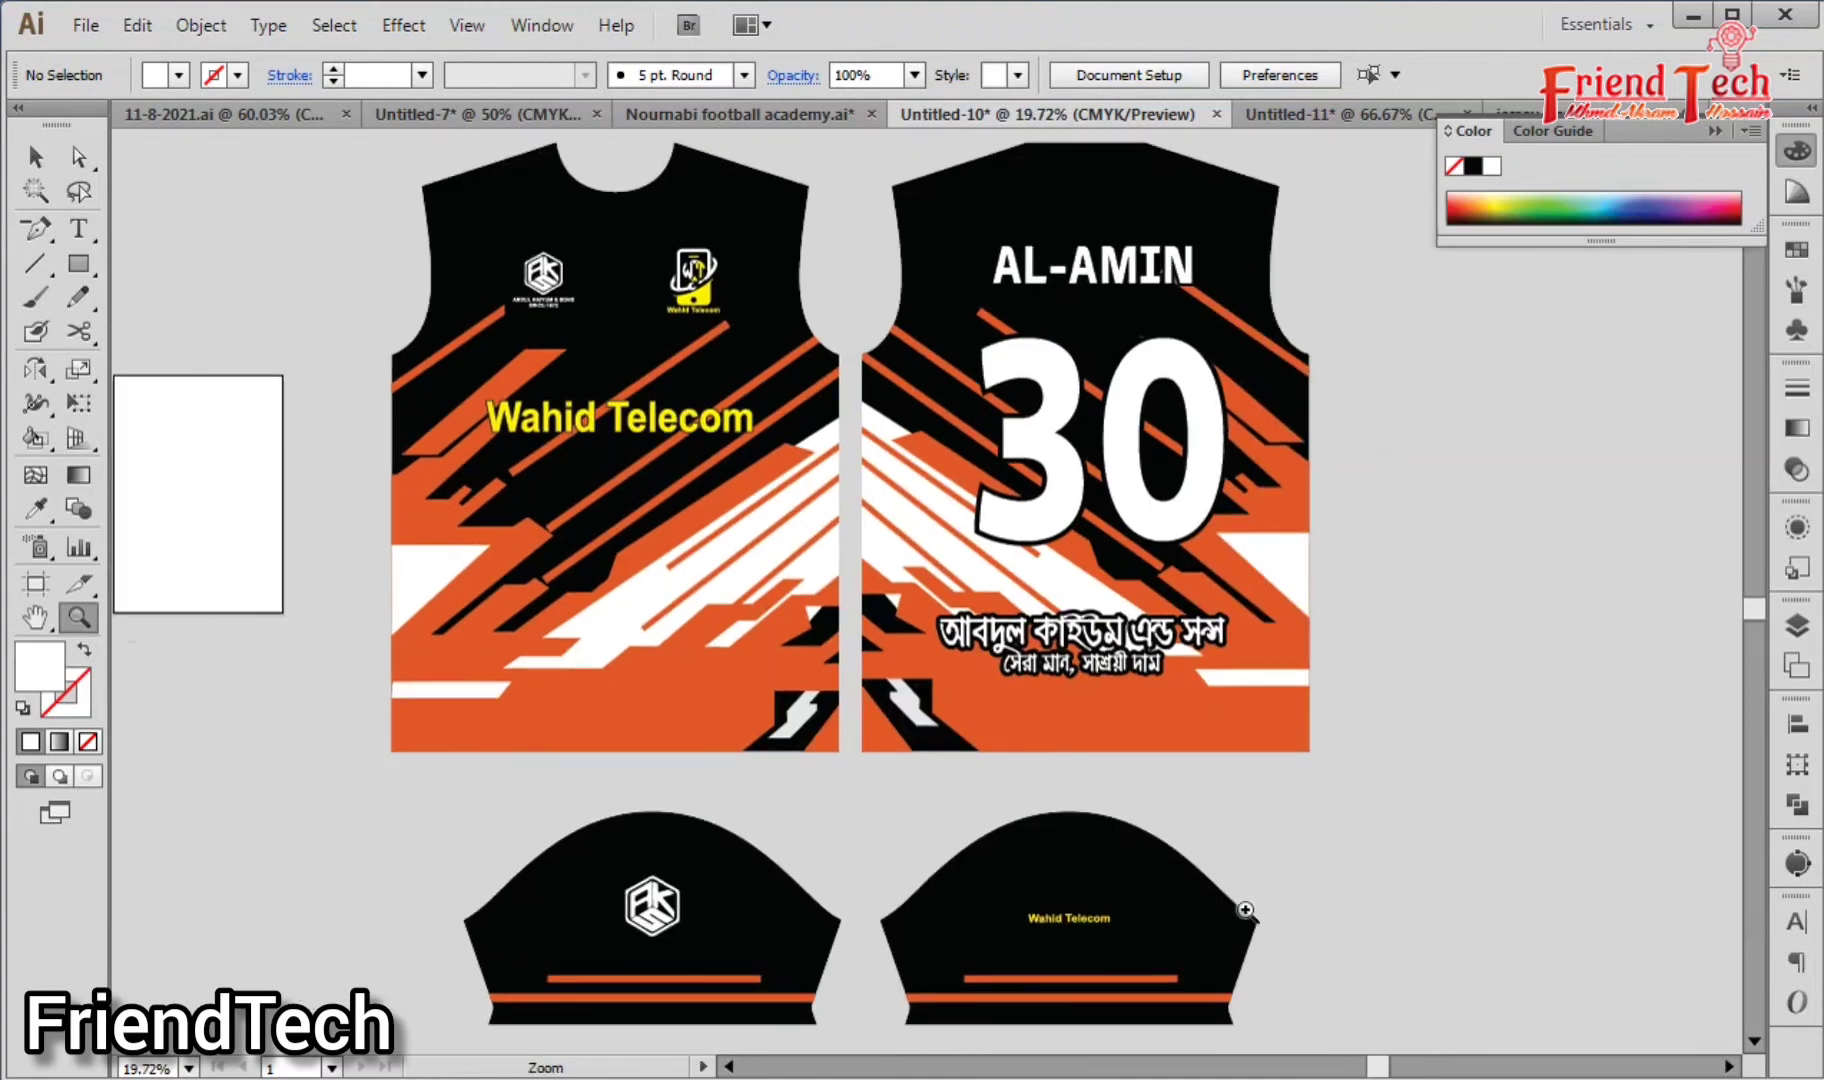
key("v")
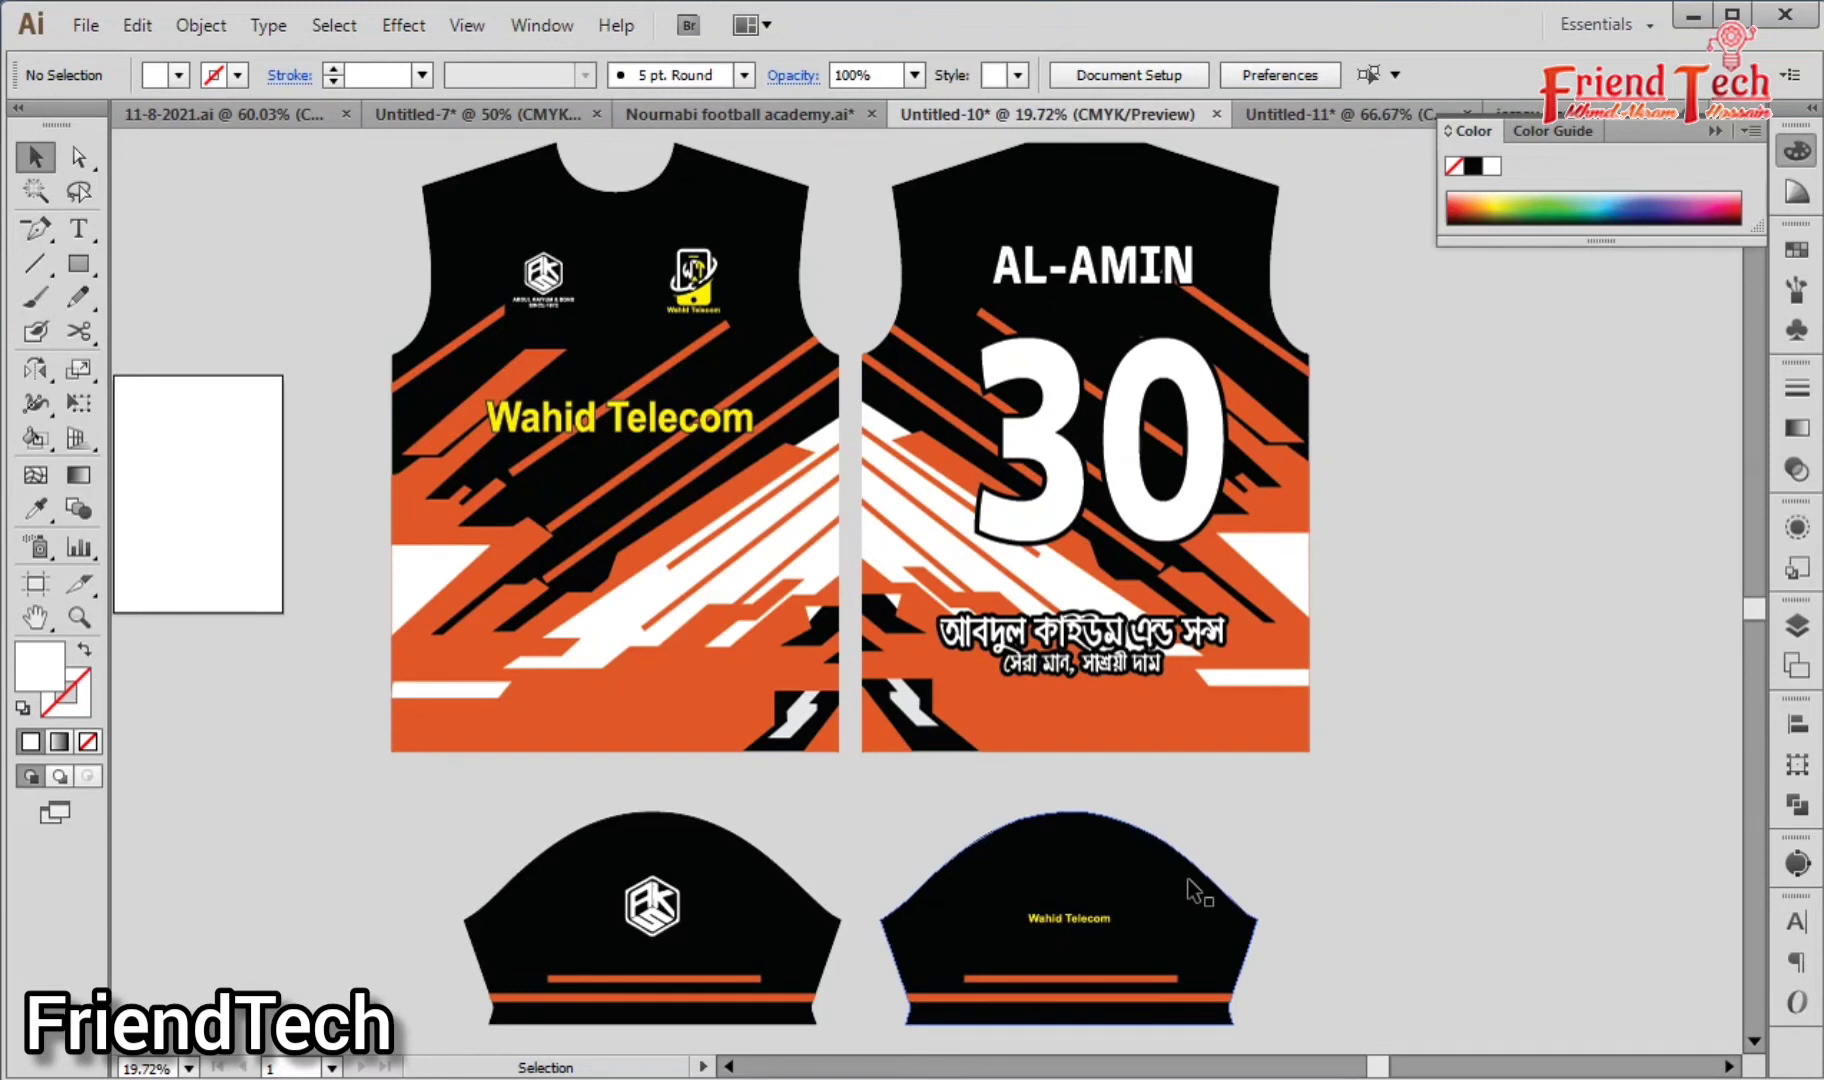
left_click(1714, 129)
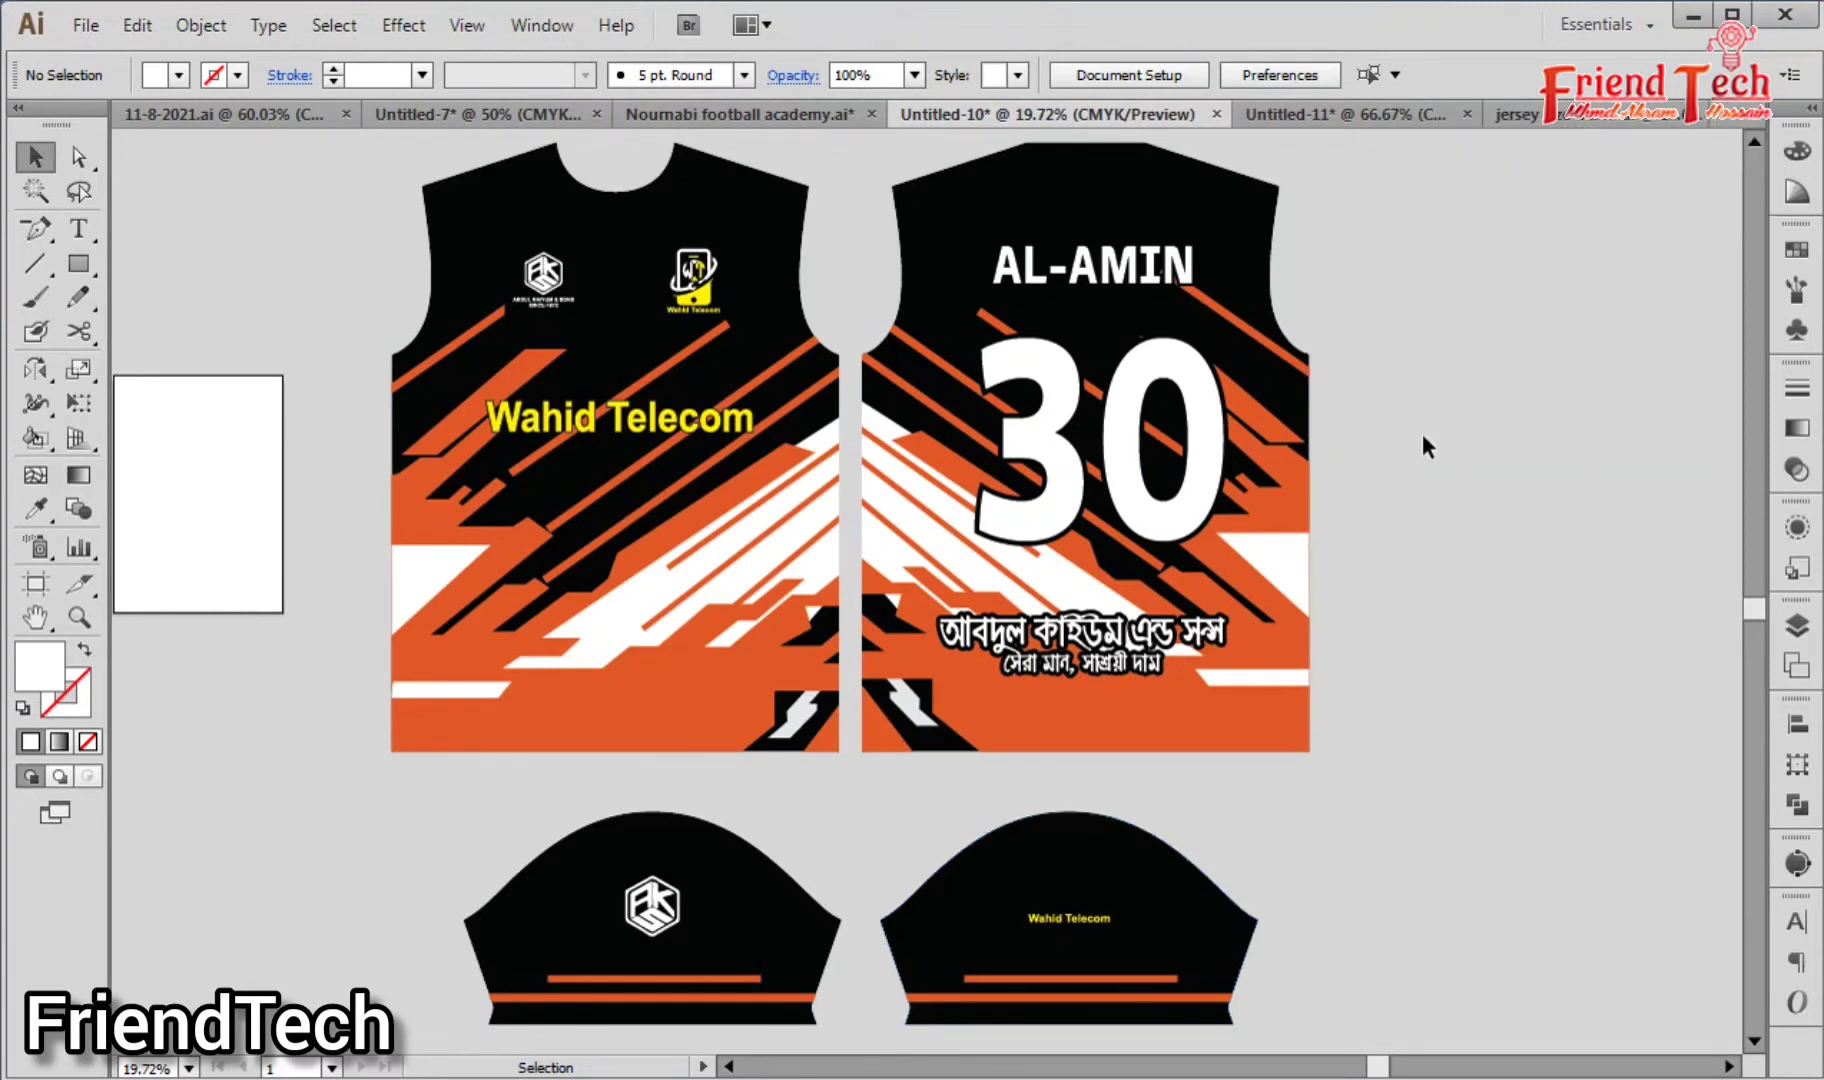